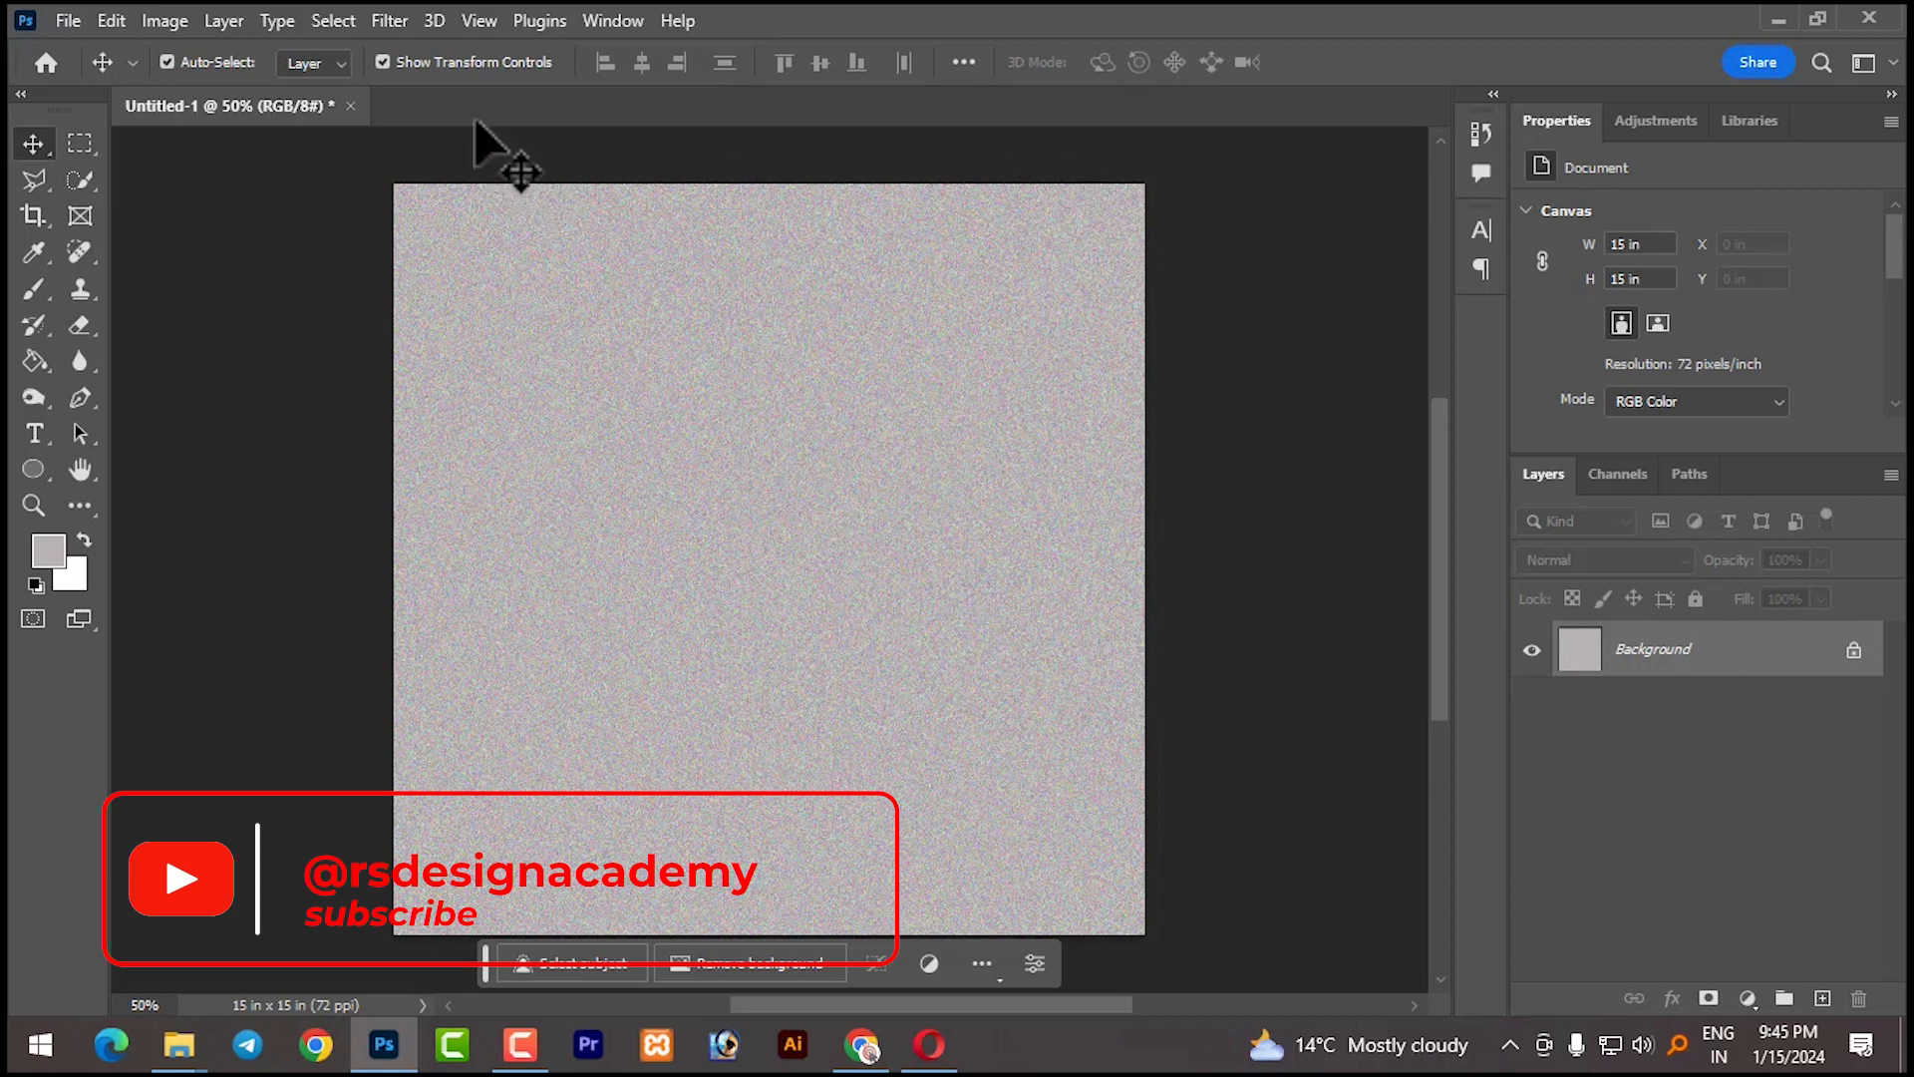
Apply a Gaussian Blur with a radius of 1.6 pixels to the noisy background
click(393, 24)
mouse_move(714, 387)
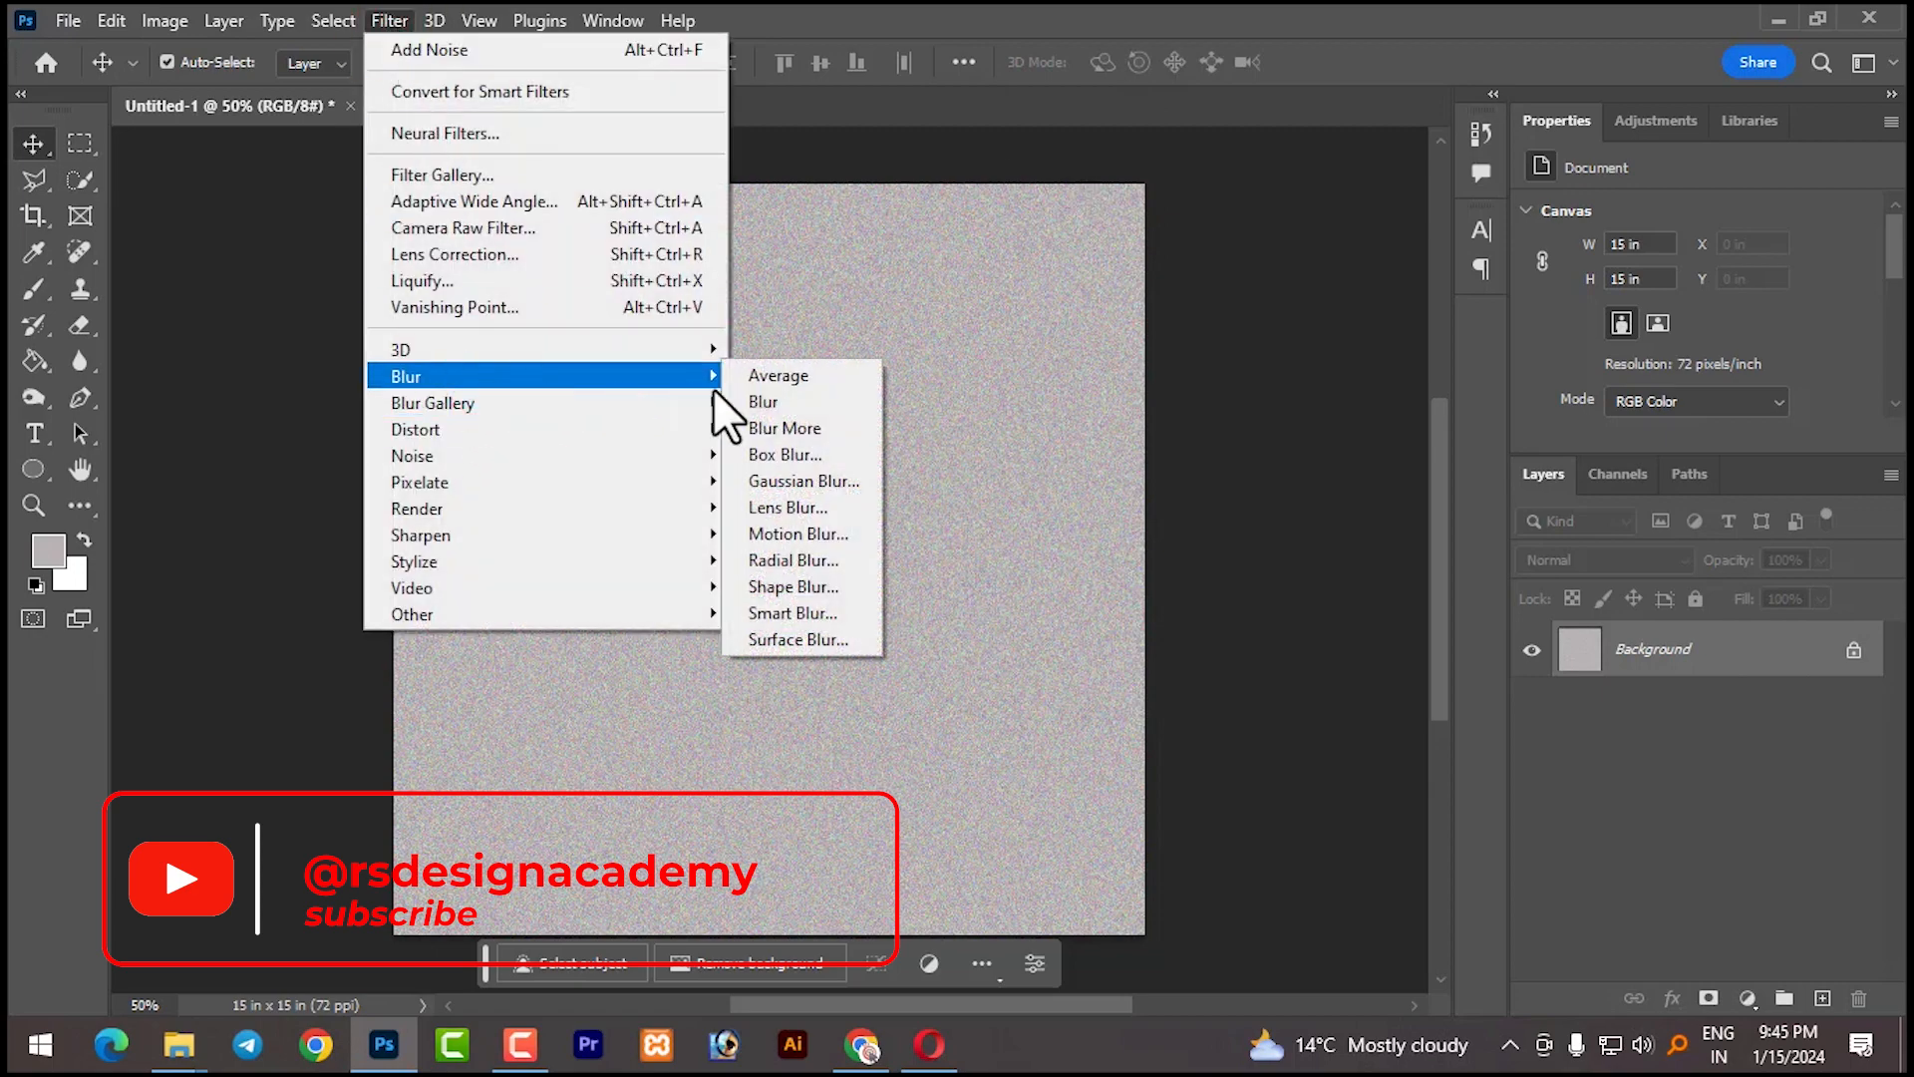
click(797, 480)
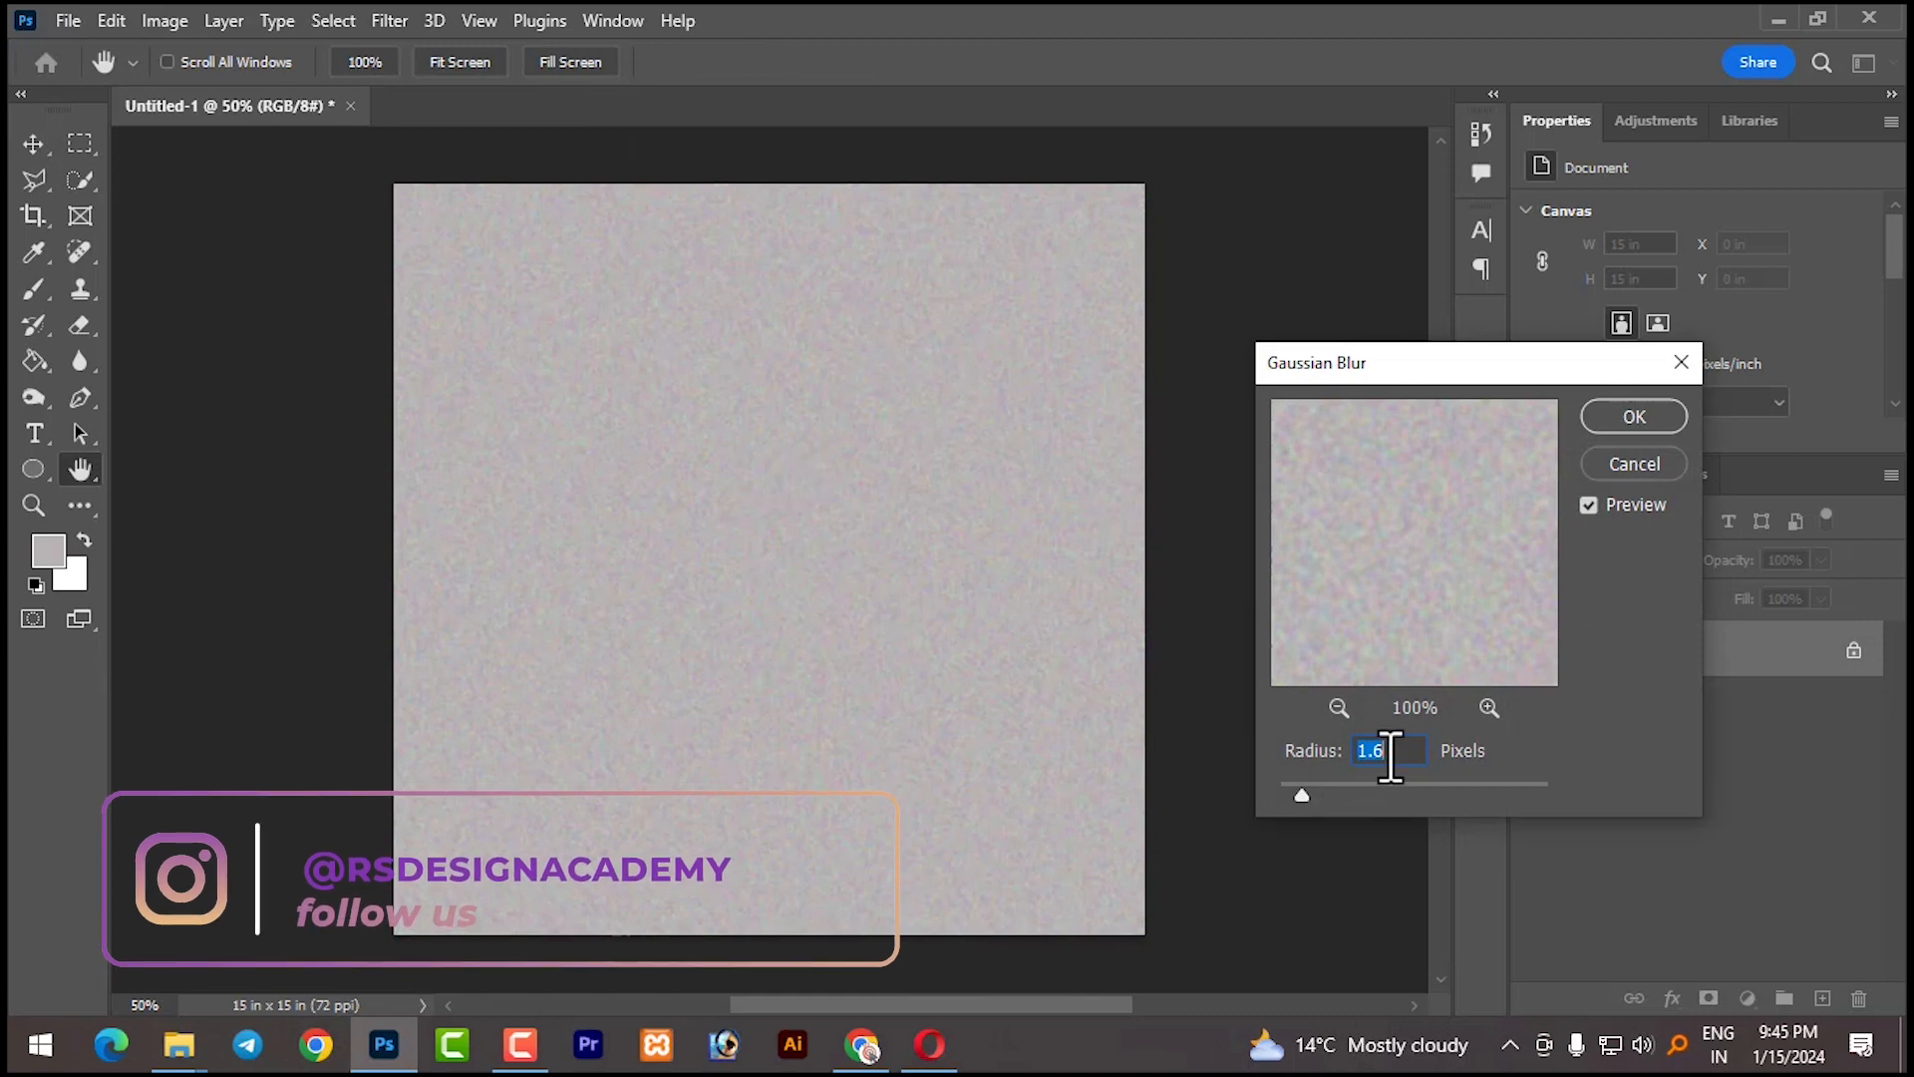
click(1633, 418)
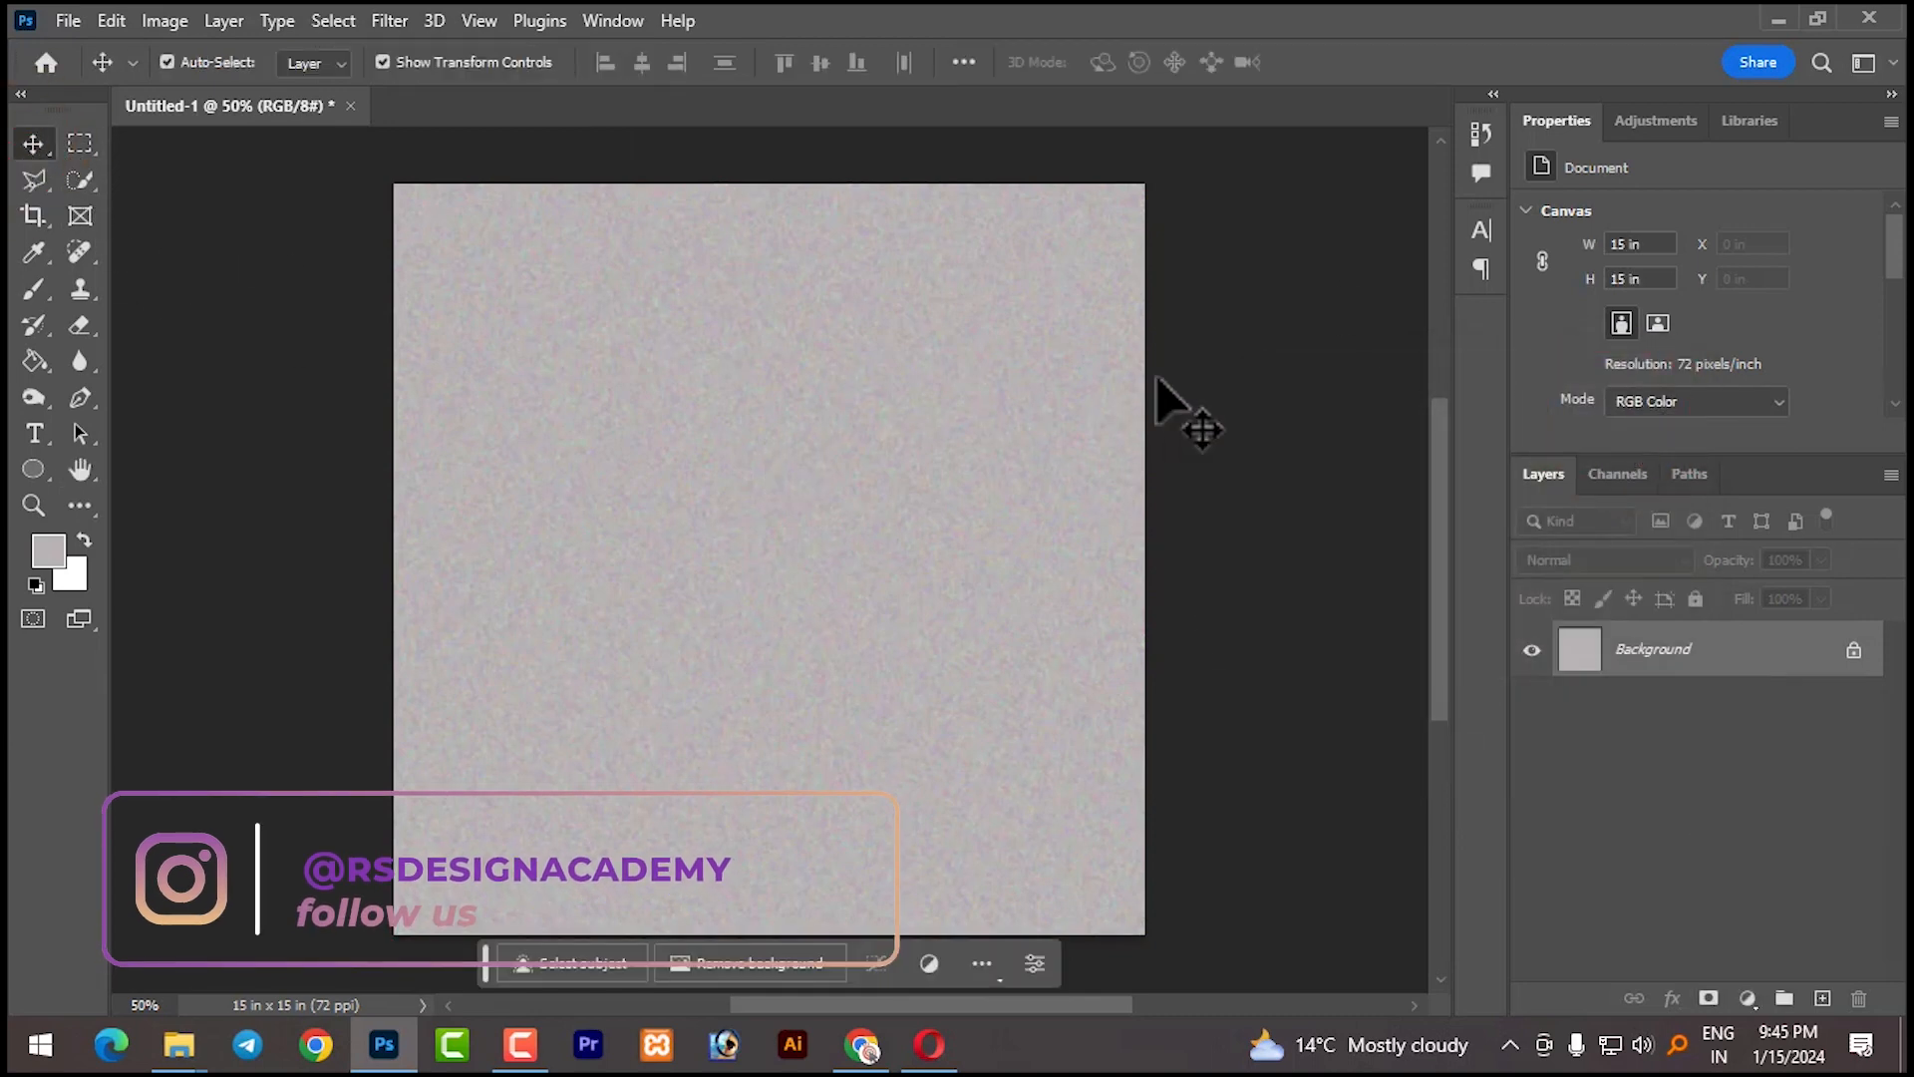
Open the portrait JPG from the Video 65 folder as a separate document
click(182, 1047)
click(213, 957)
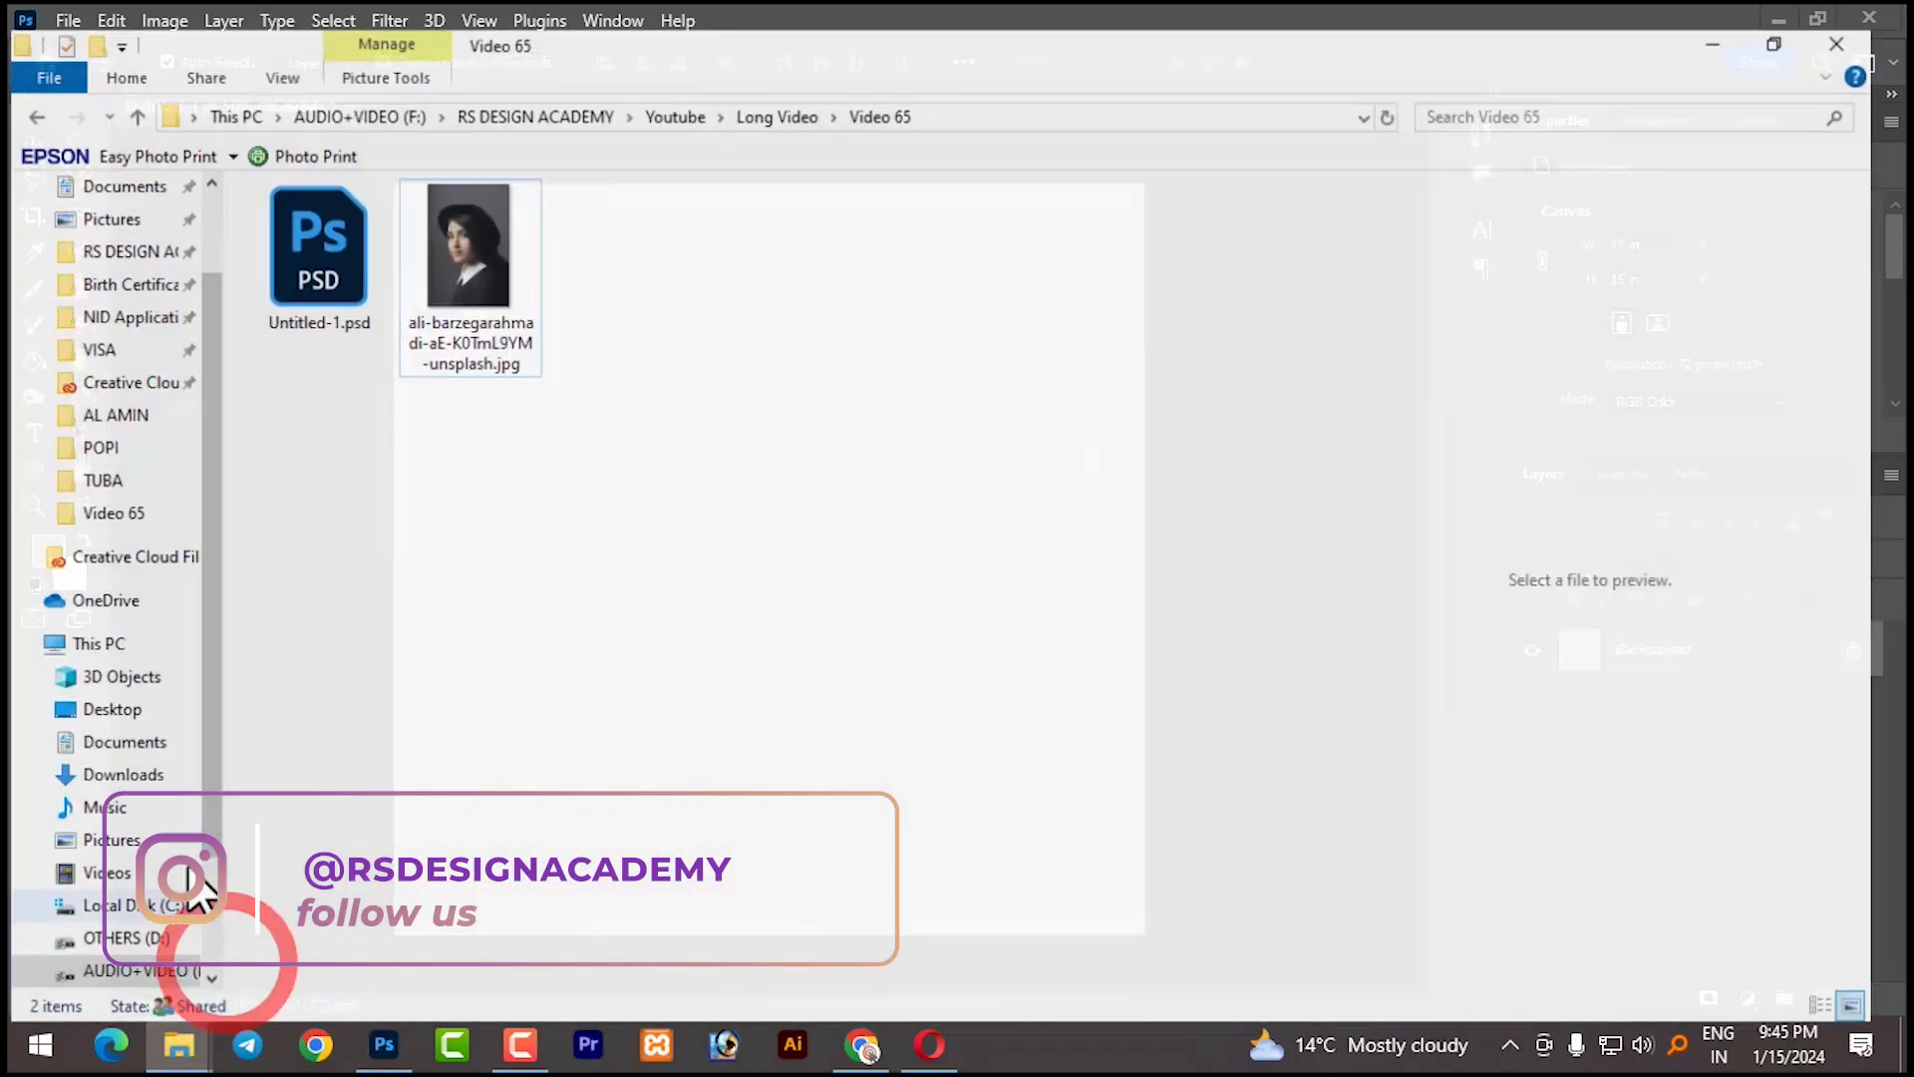
drag(419, 331, 791, 106)
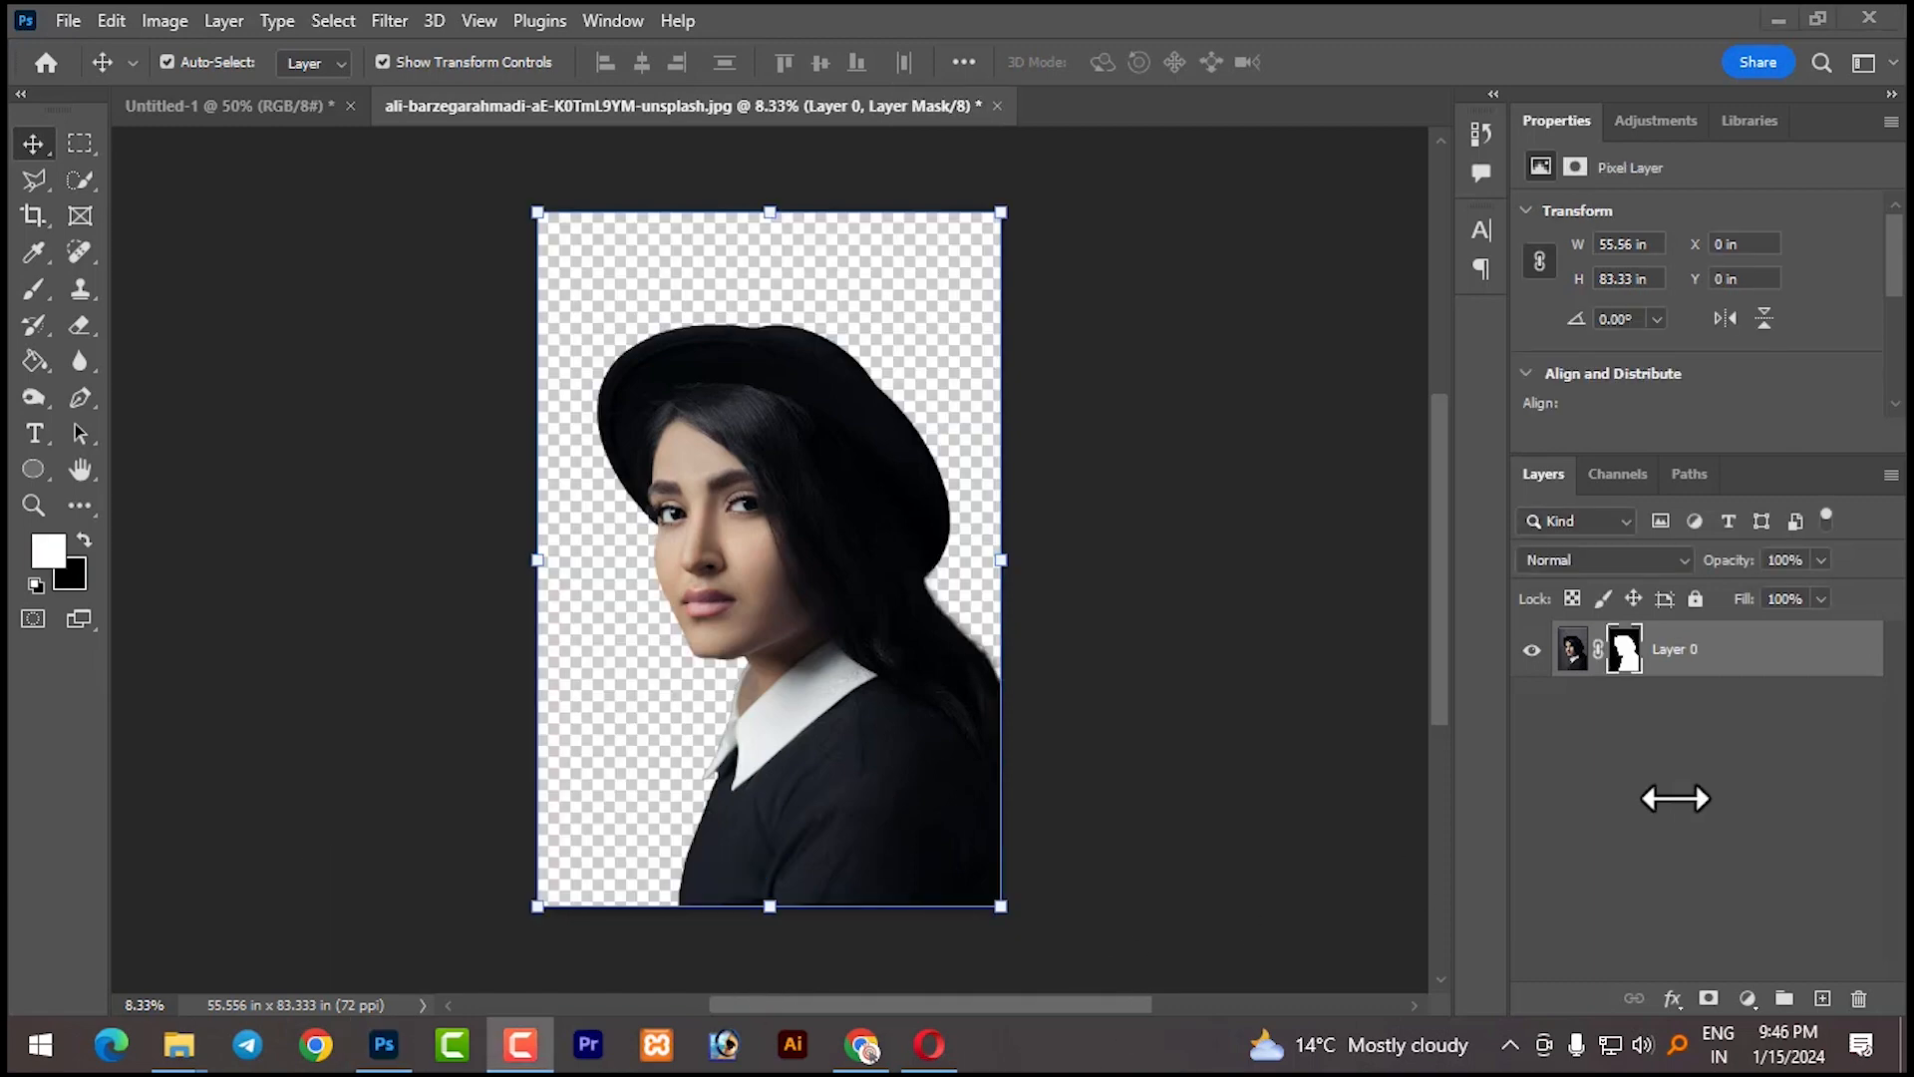
Convert the masked portrait layer to a smart object and bring it into the Untitled-1 document
right_click(1678, 651)
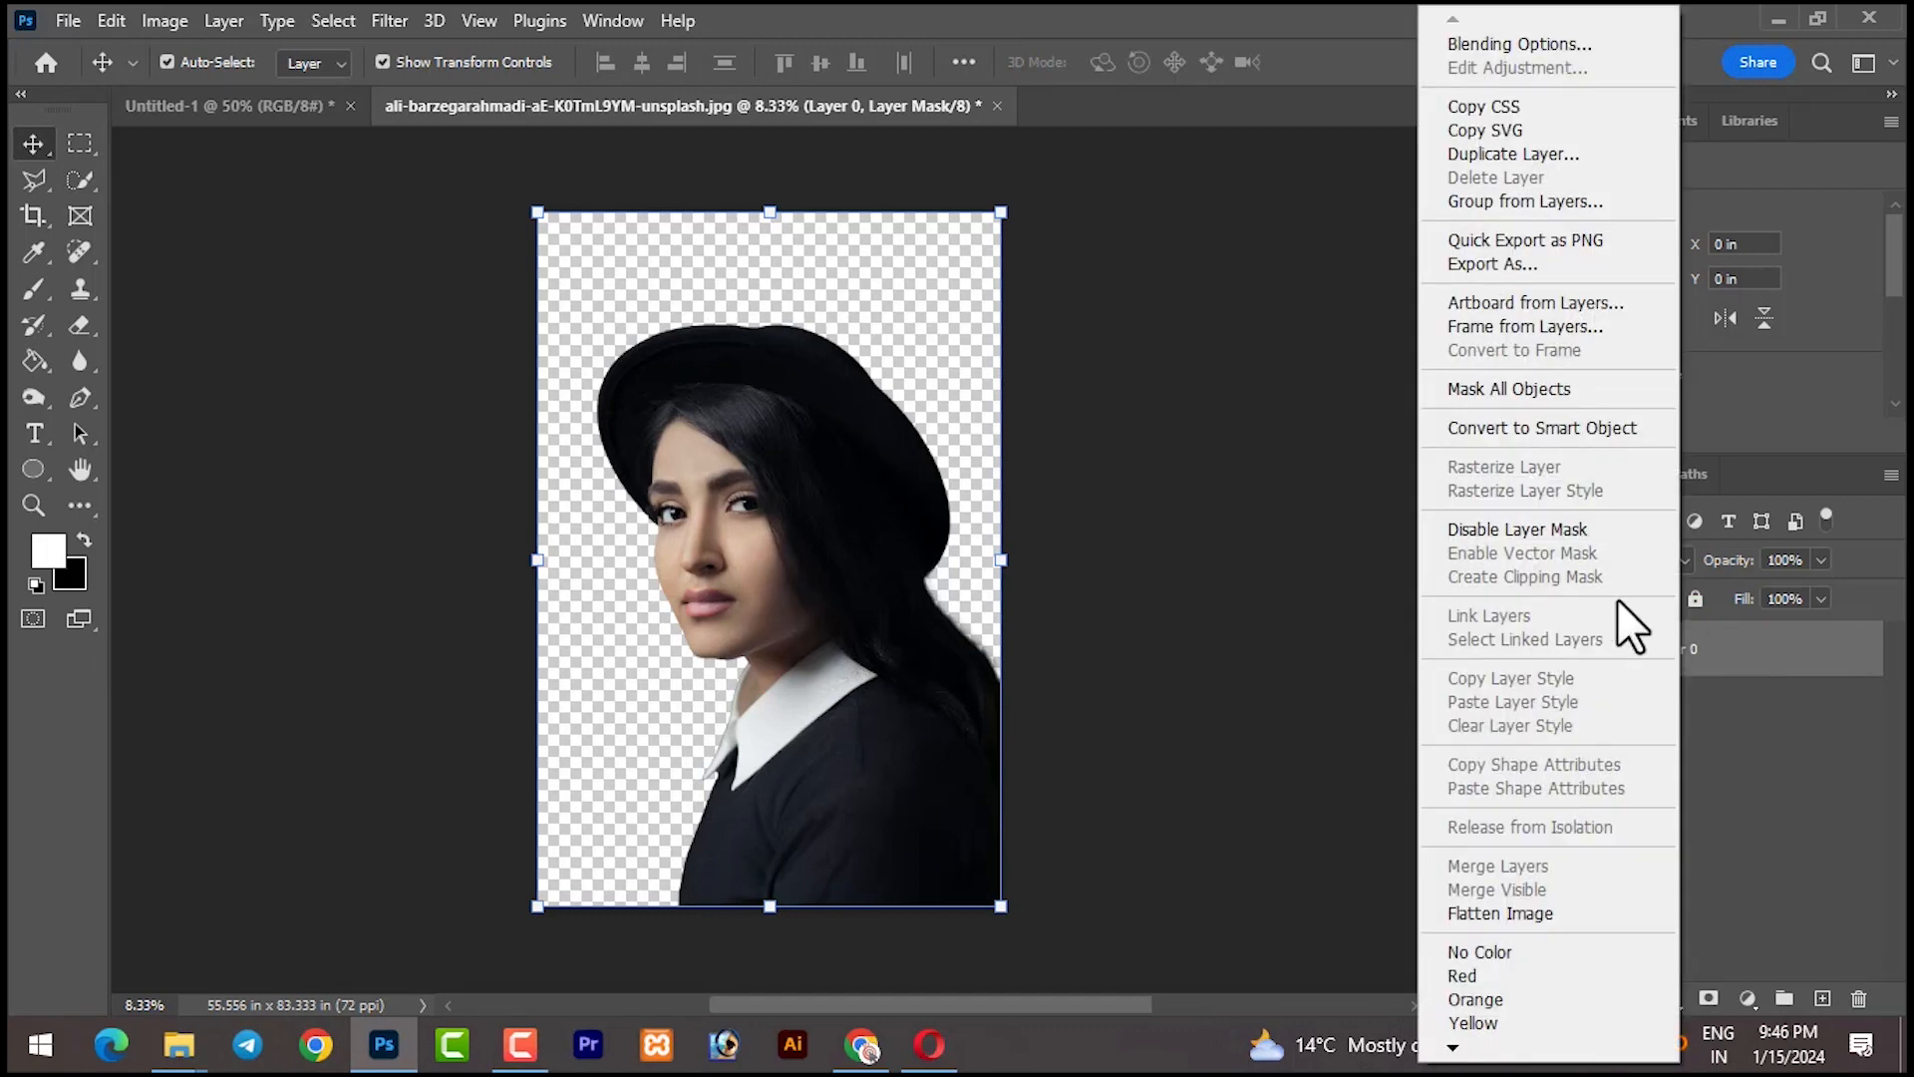
click(1567, 427)
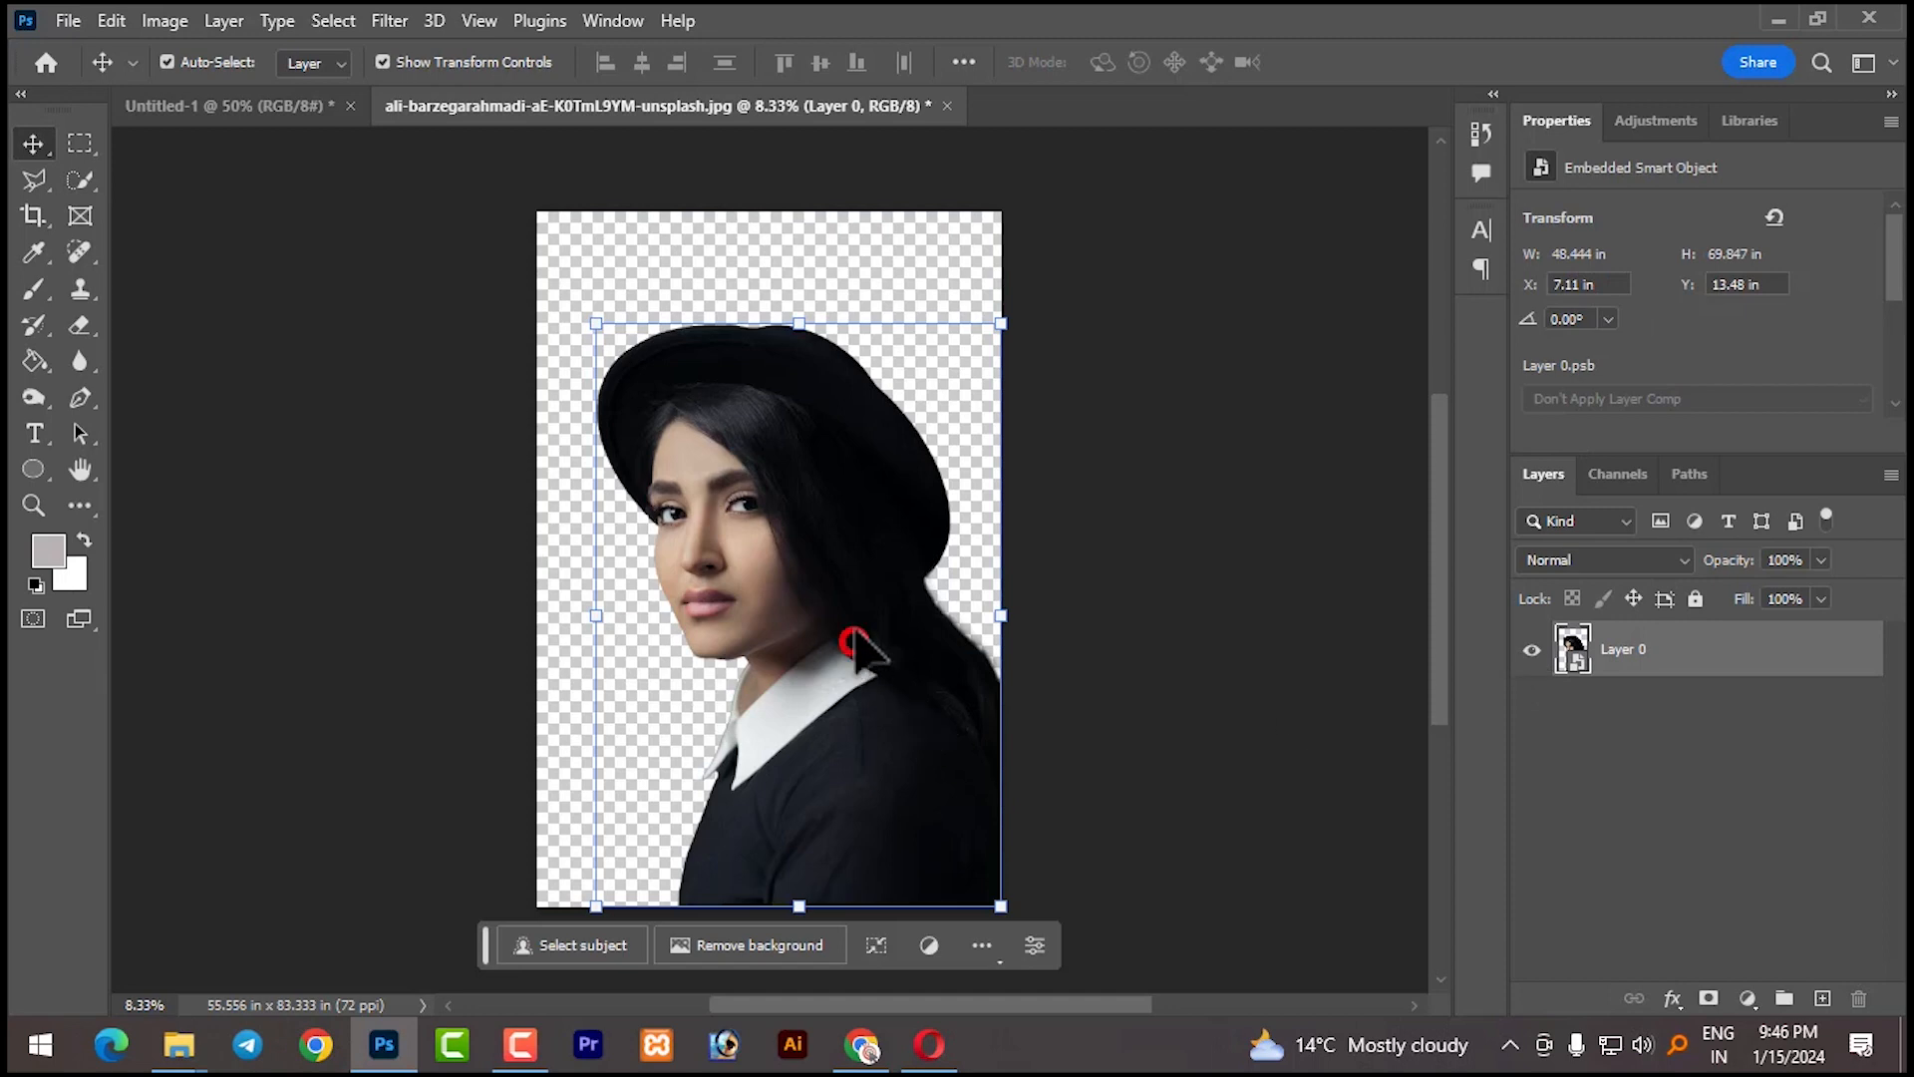
drag(854, 634, 664, 471)
drag(743, 538, 882, 798)
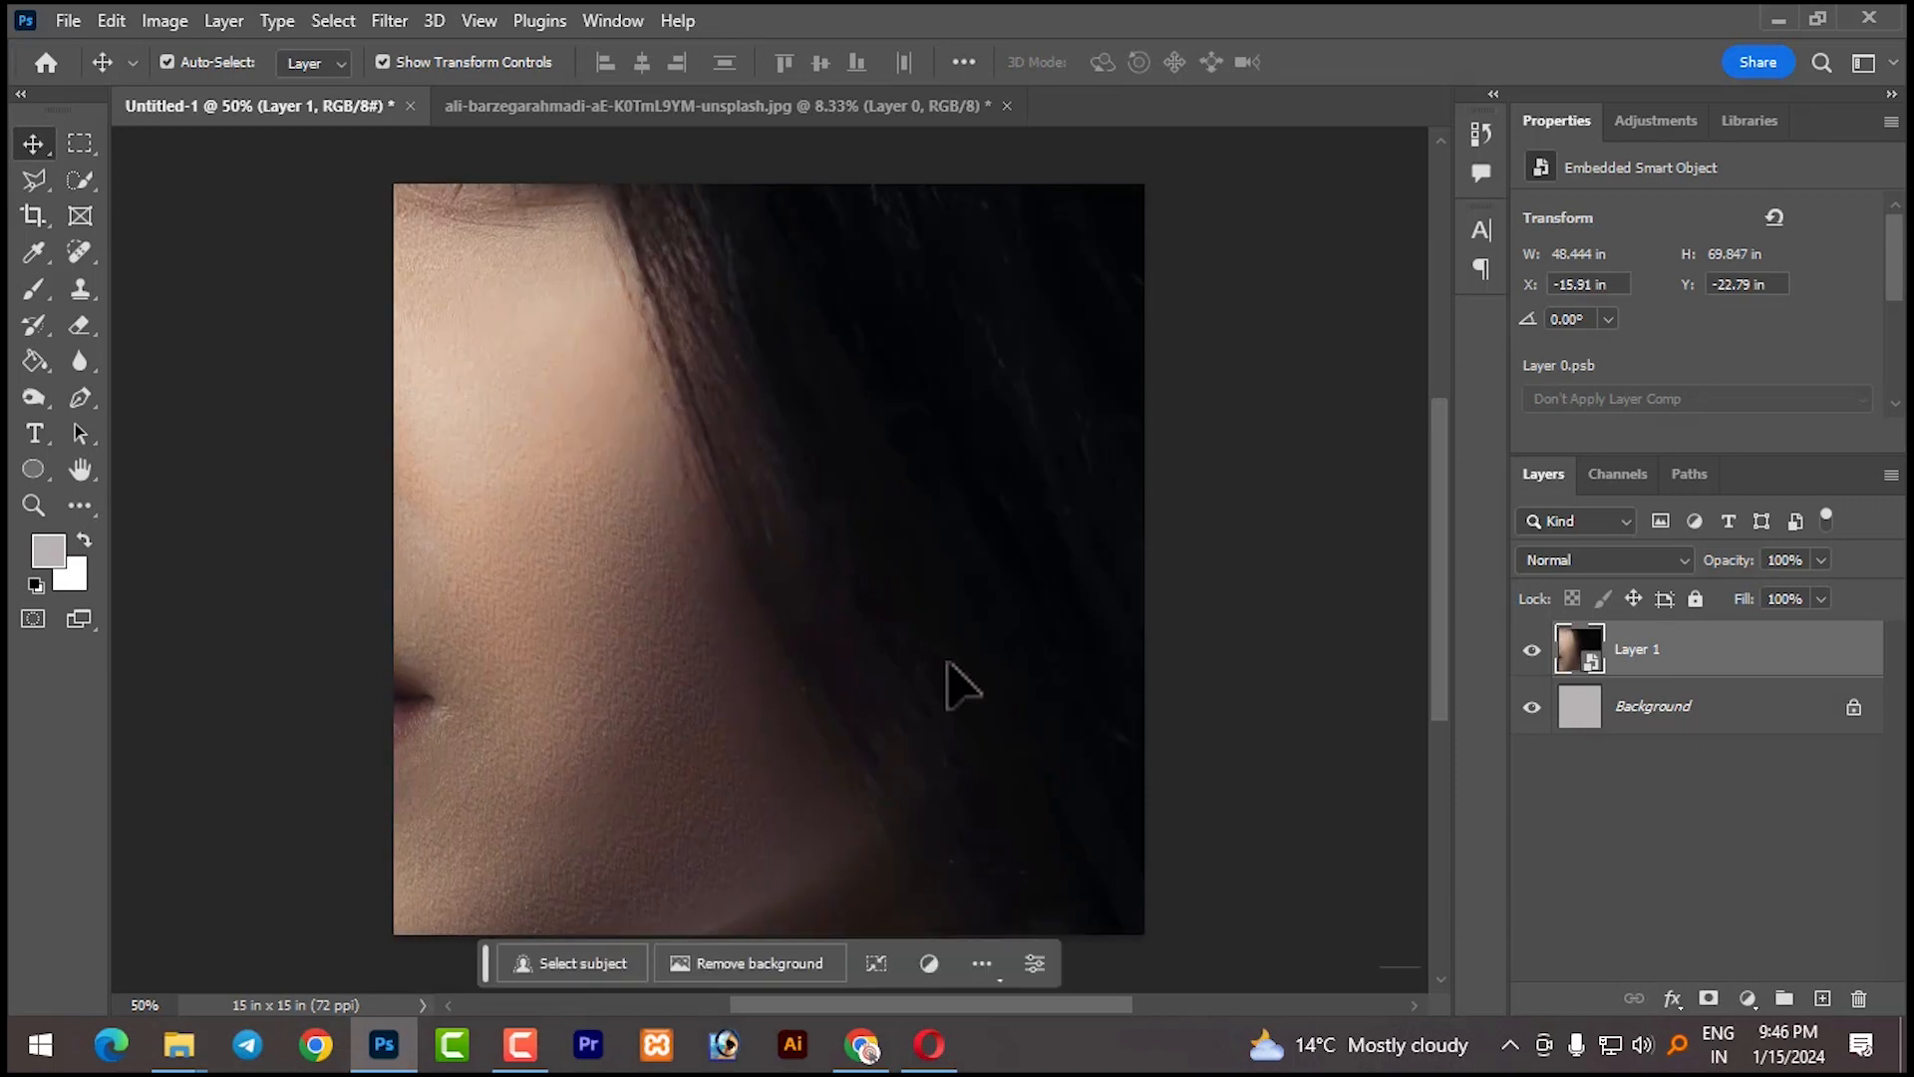
Scale the portrait down to about 13.51% and place it near the middle of the canvas
scroll(963, 686, right, 2)
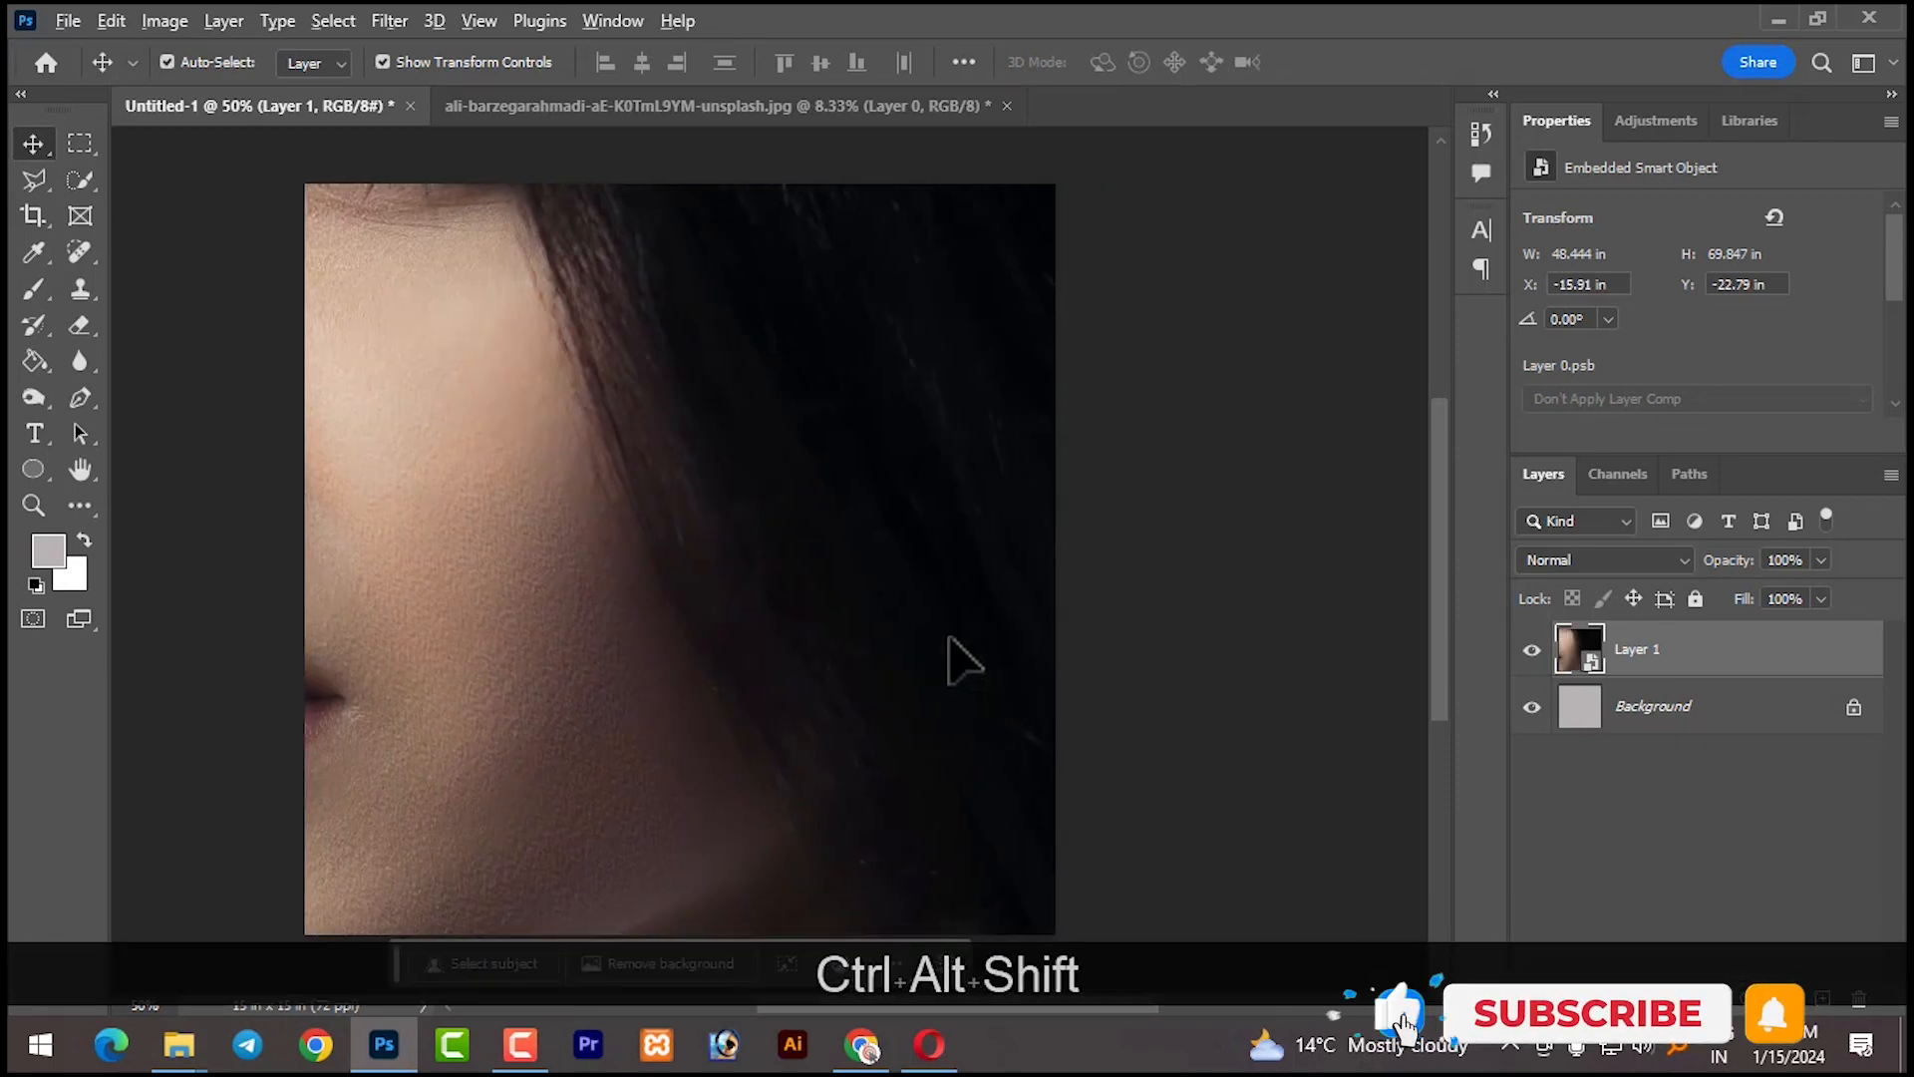
scroll(963, 660, down, 8)
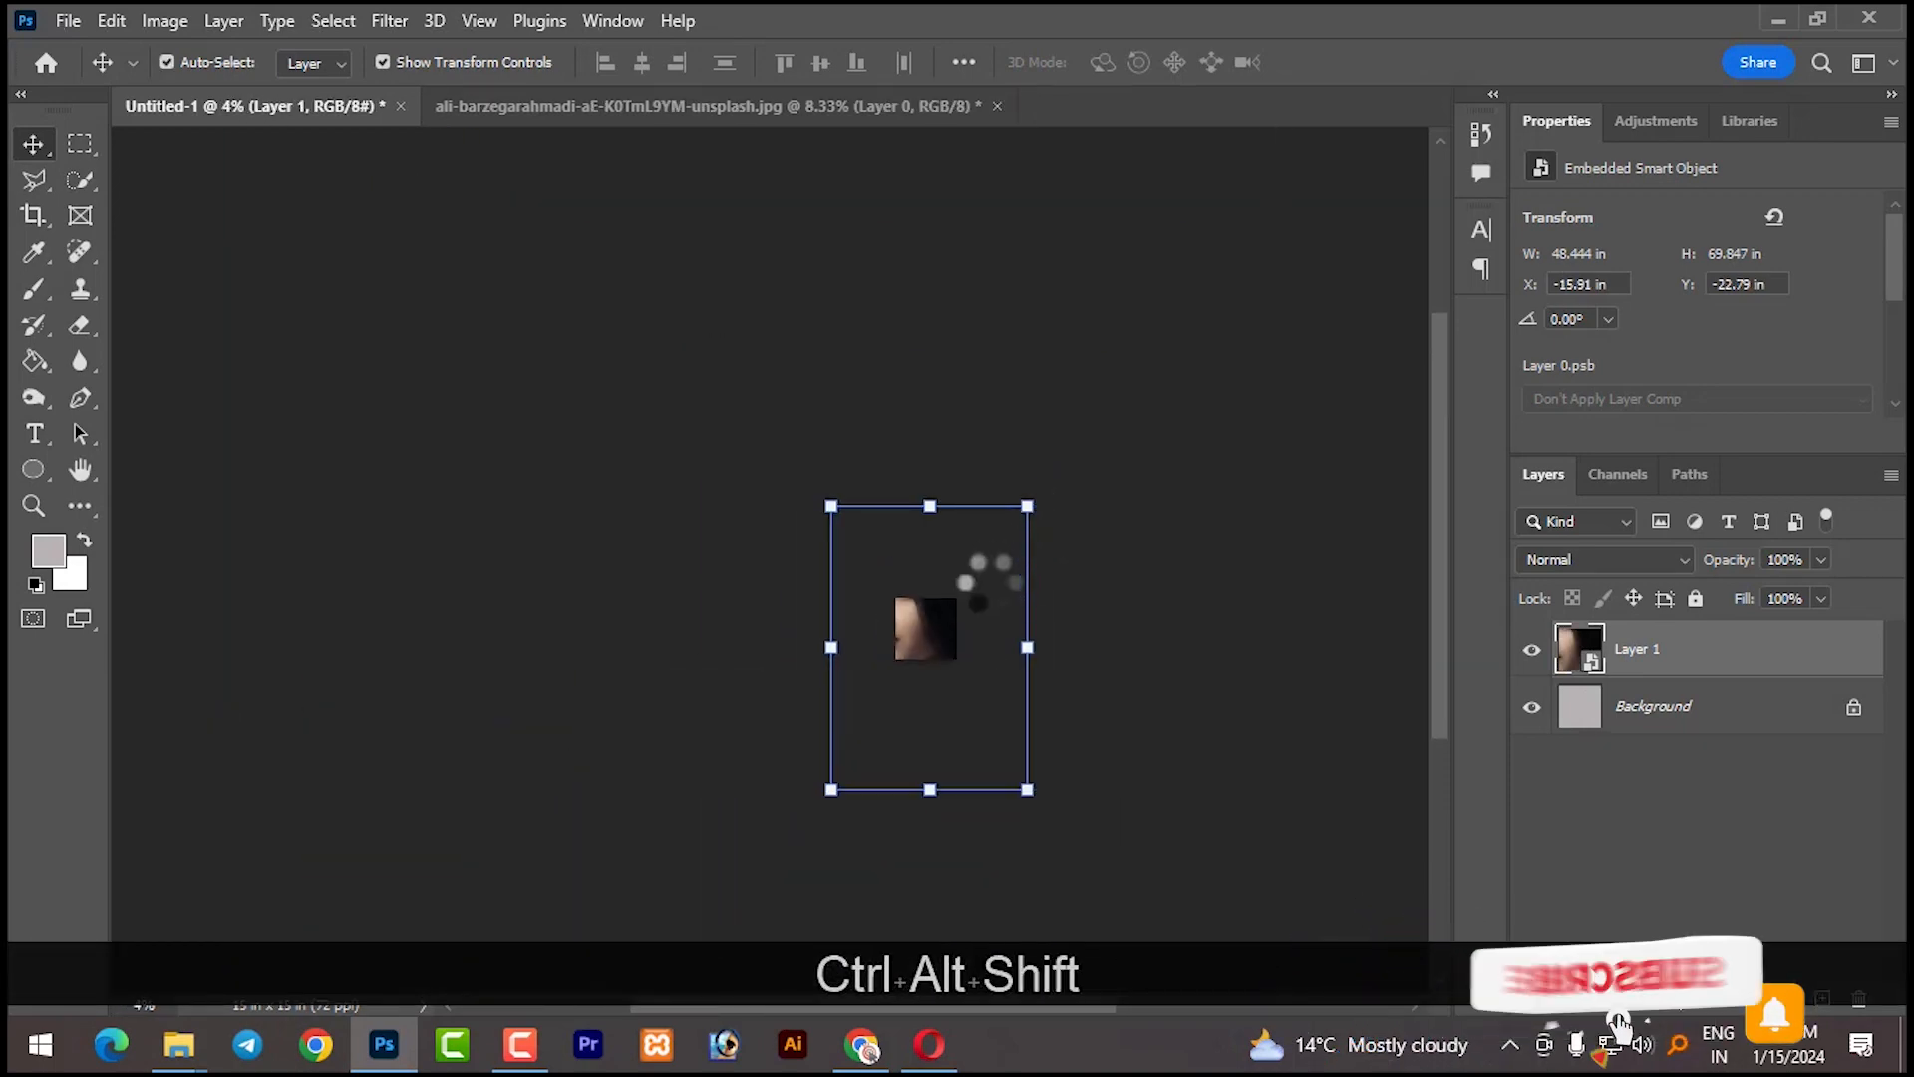
drag(1027, 506, 940, 638)
drag(830, 789, 900, 681)
scroll(957, 666, up, 4)
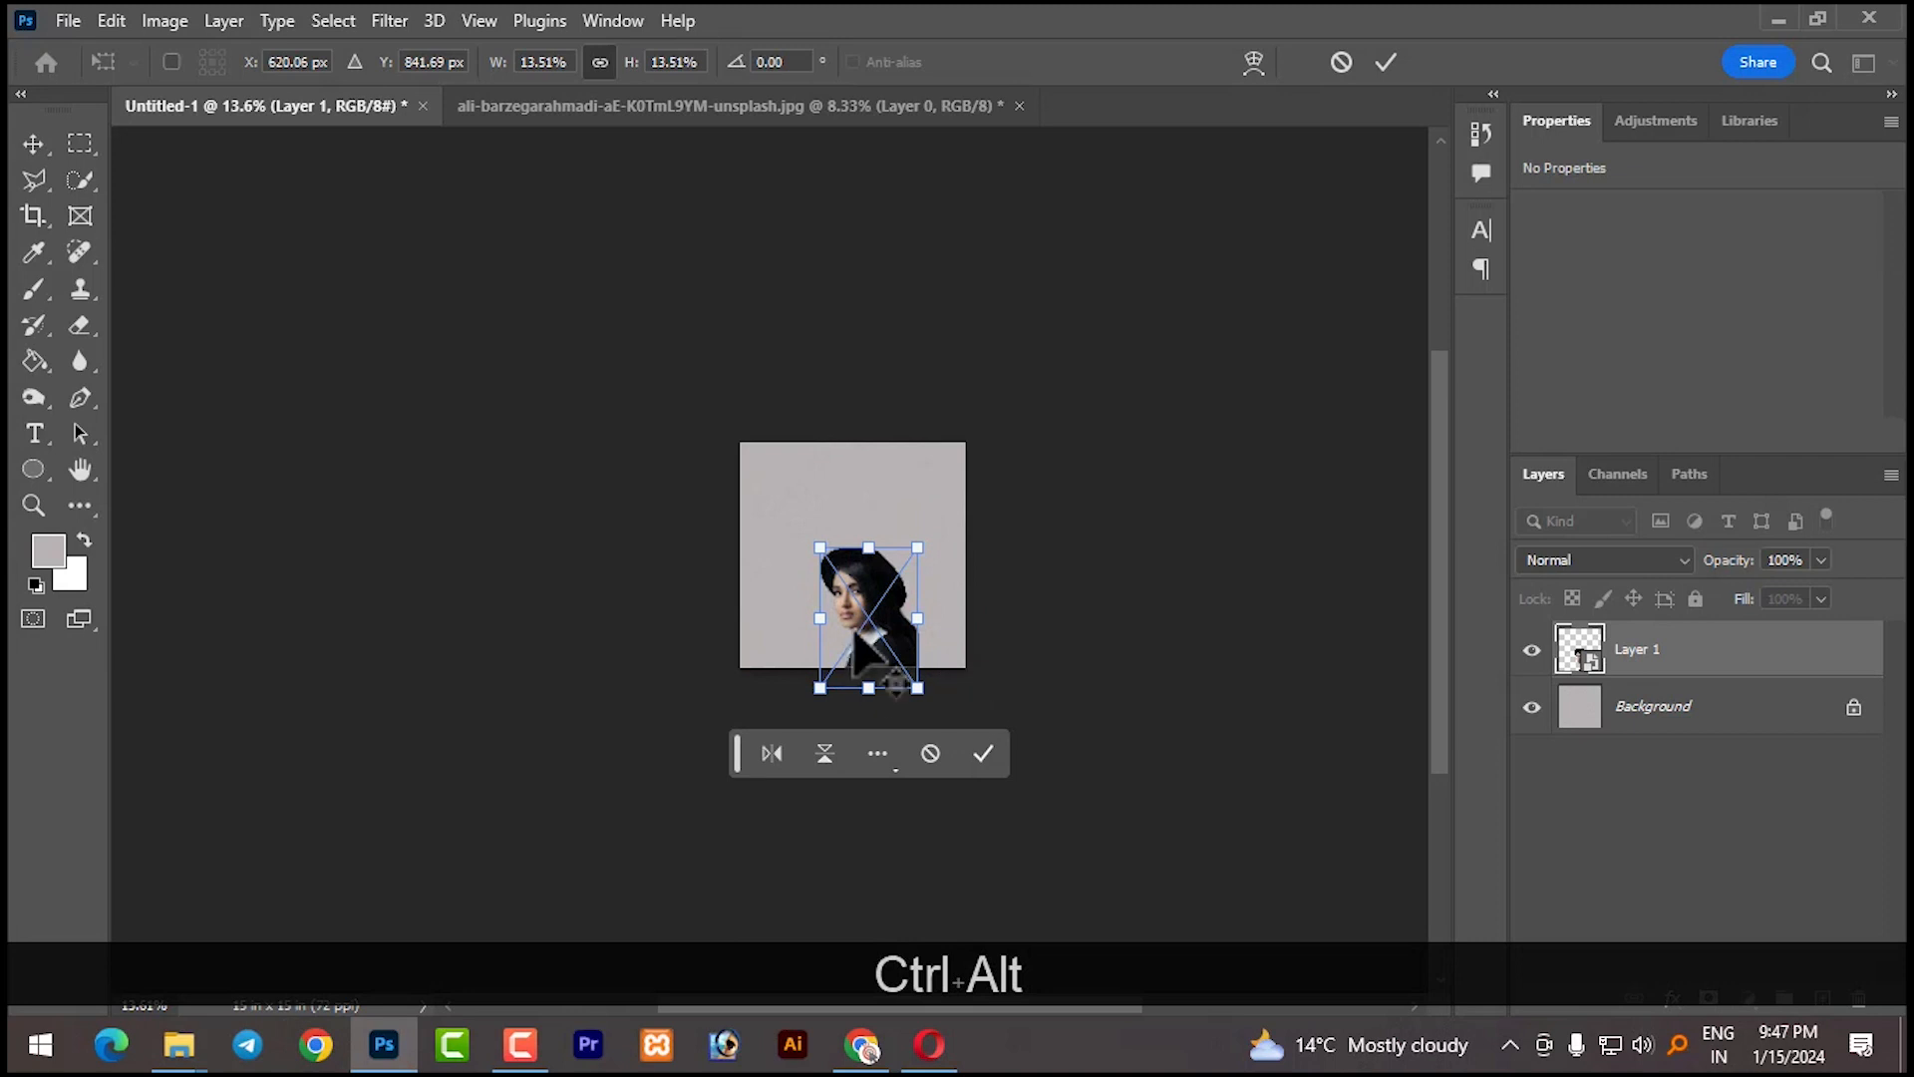
scroll(874, 639, up, 2)
drag(1097, 605, 1077, 550)
scroll(1135, 570, up, 5)
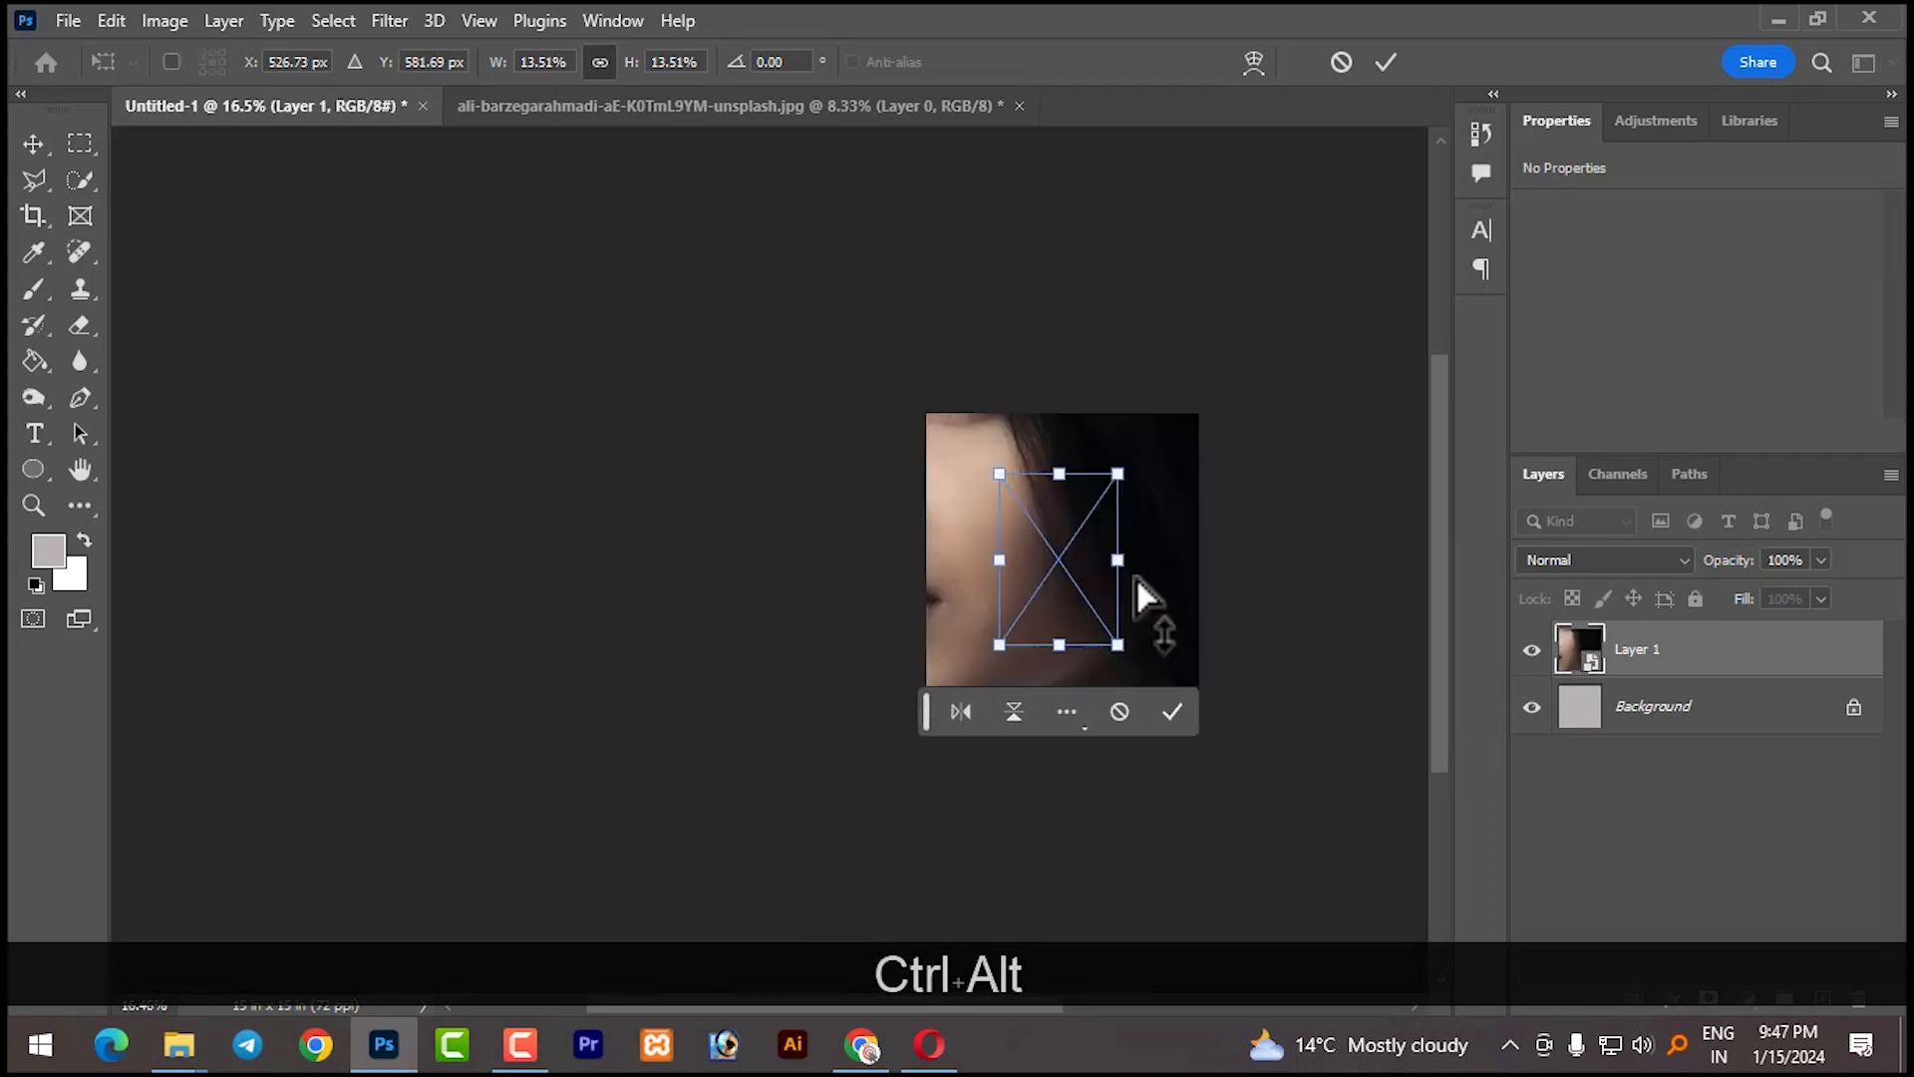
scroll(1132, 592, up, 1)
drag(947, 464, 964, 426)
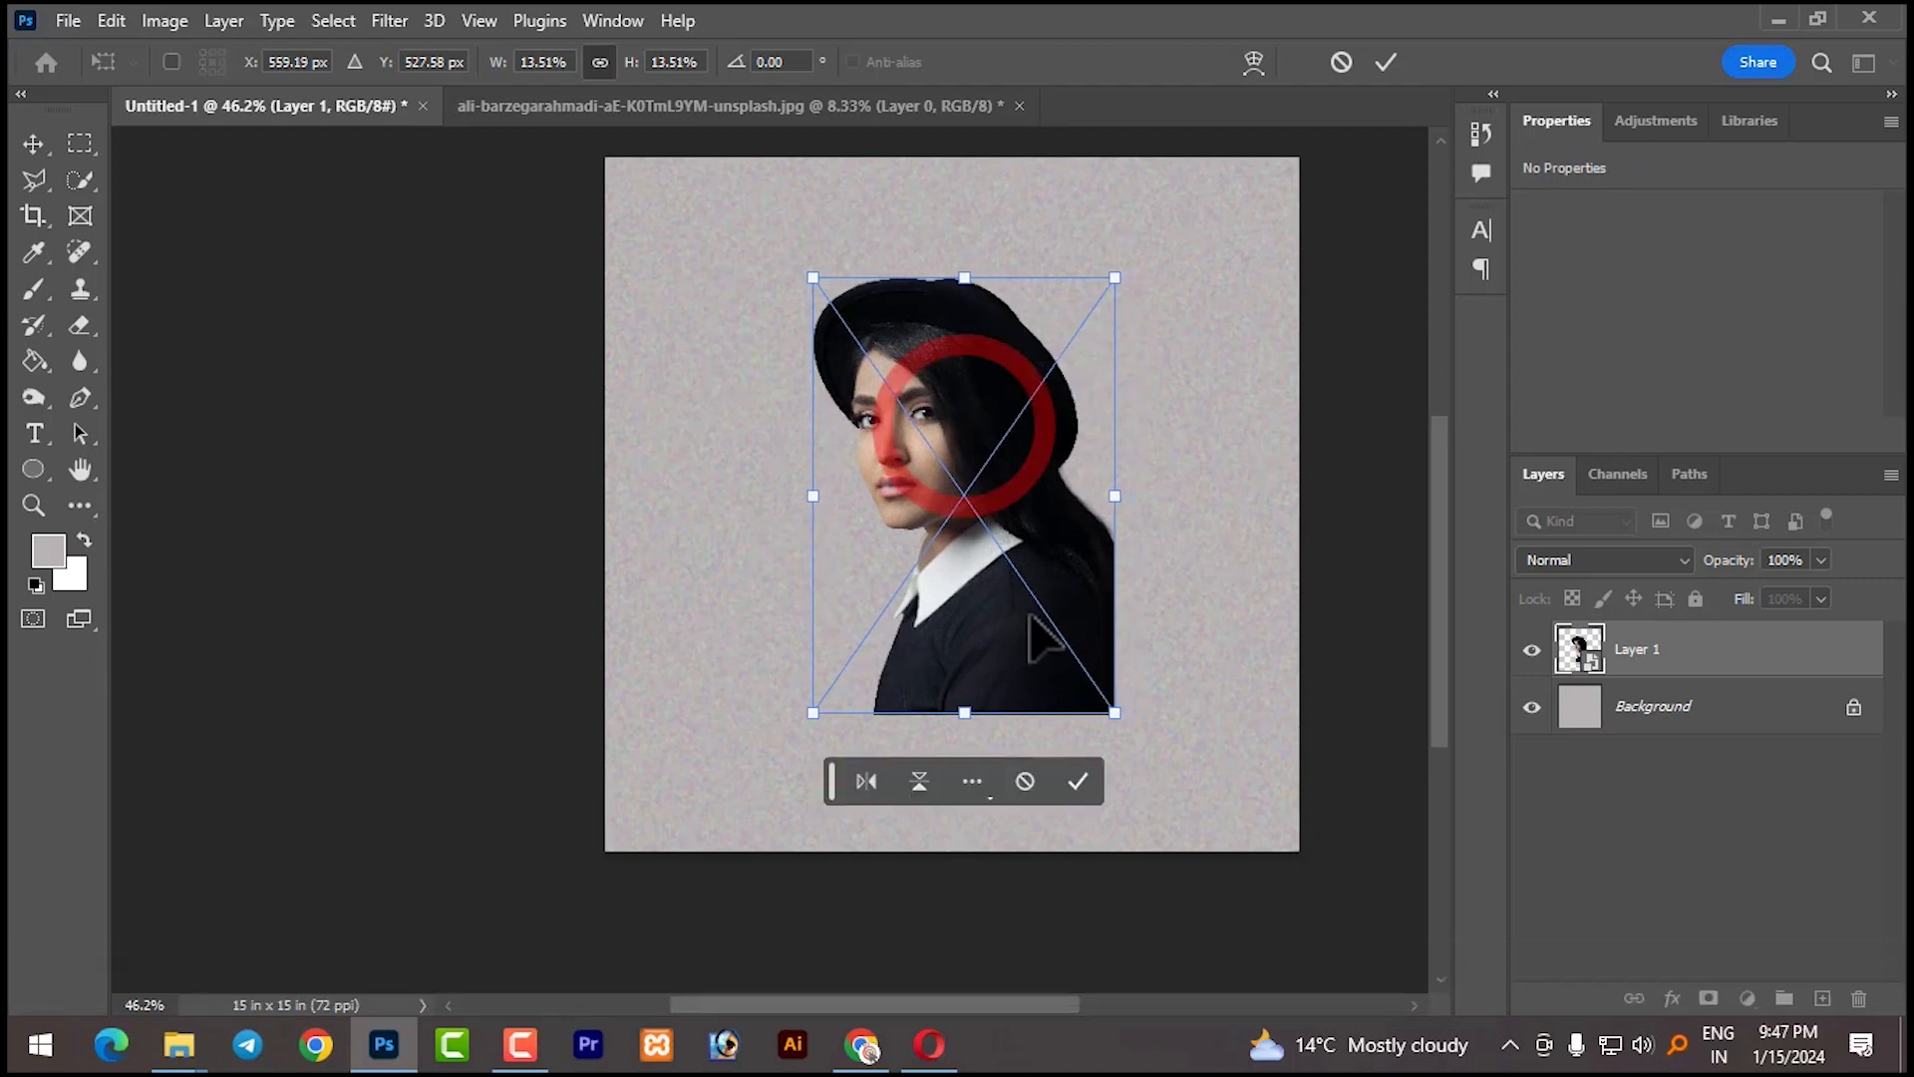
click(1078, 781)
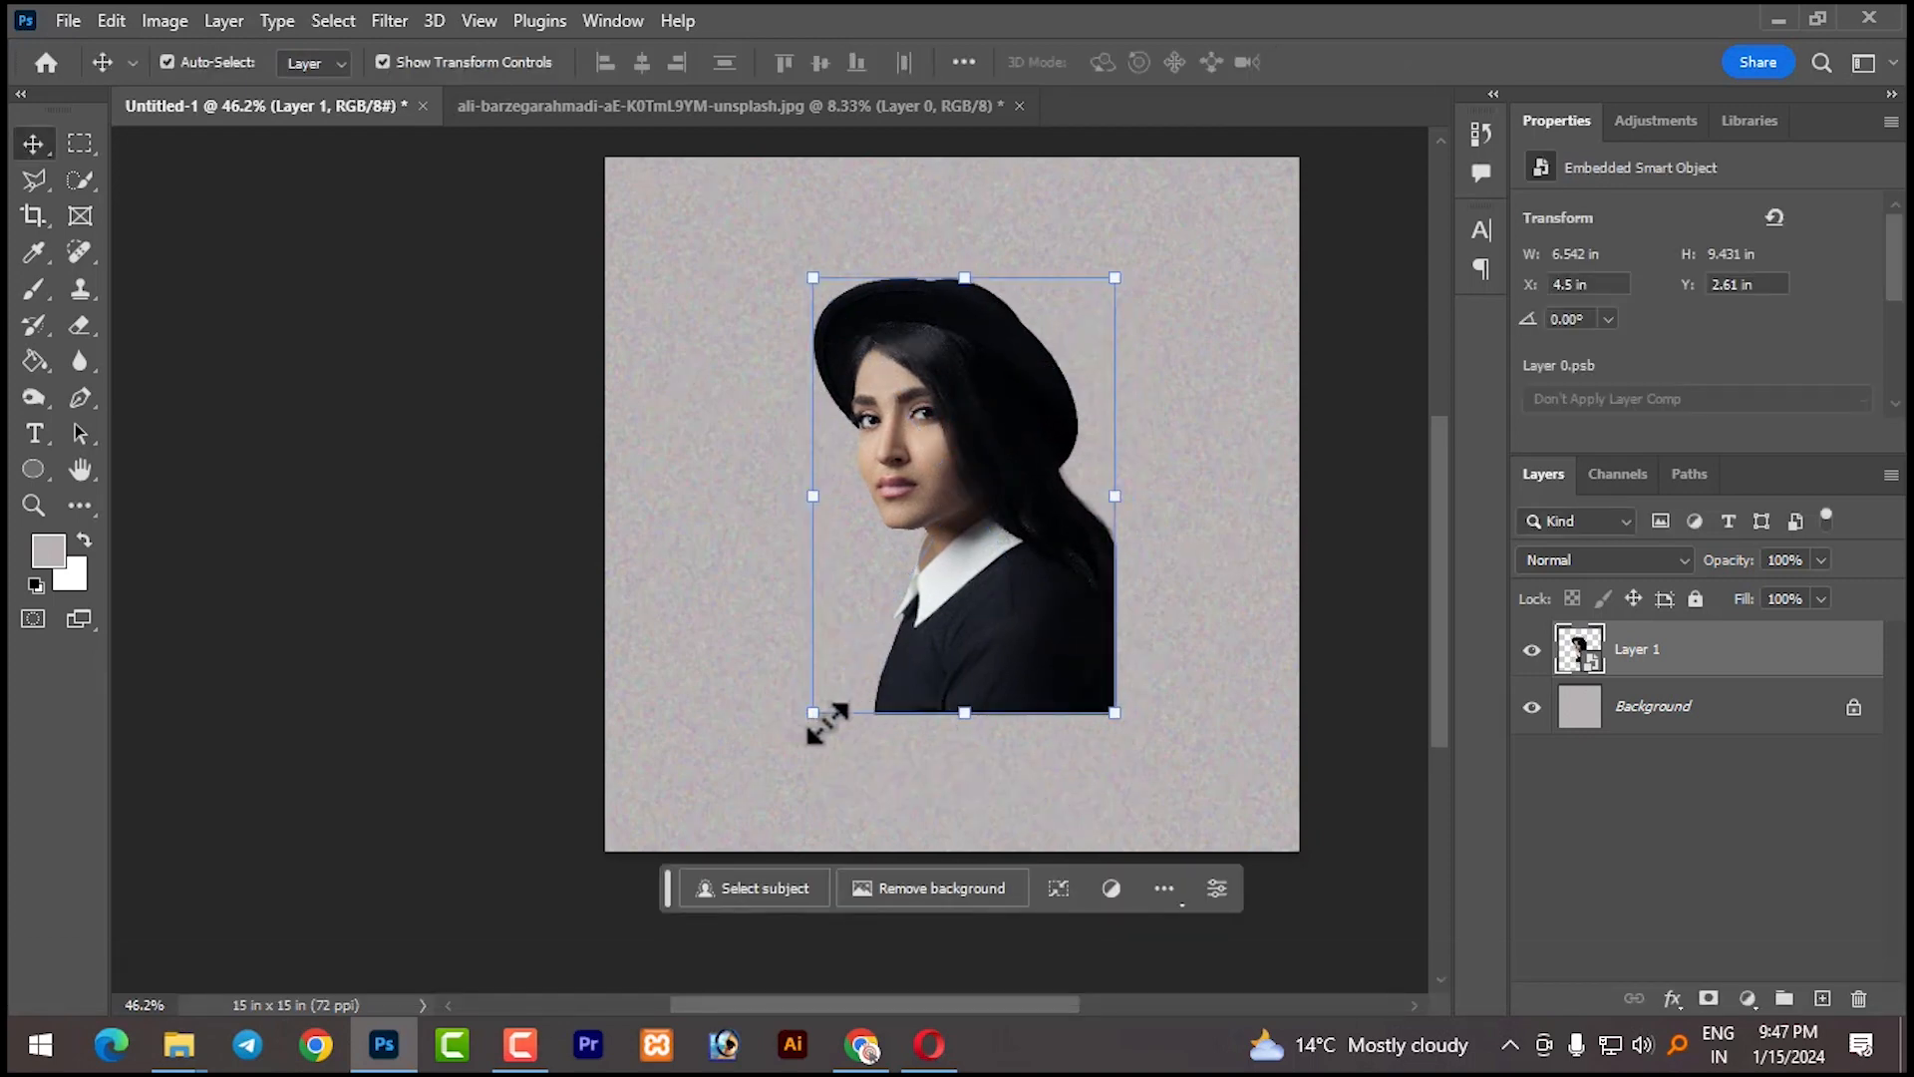
Enlarge the portrait proportionally to about 6.9 in wide by 9.96 in high
drag(813, 713, 787, 737)
click(1079, 804)
click(1190, 709)
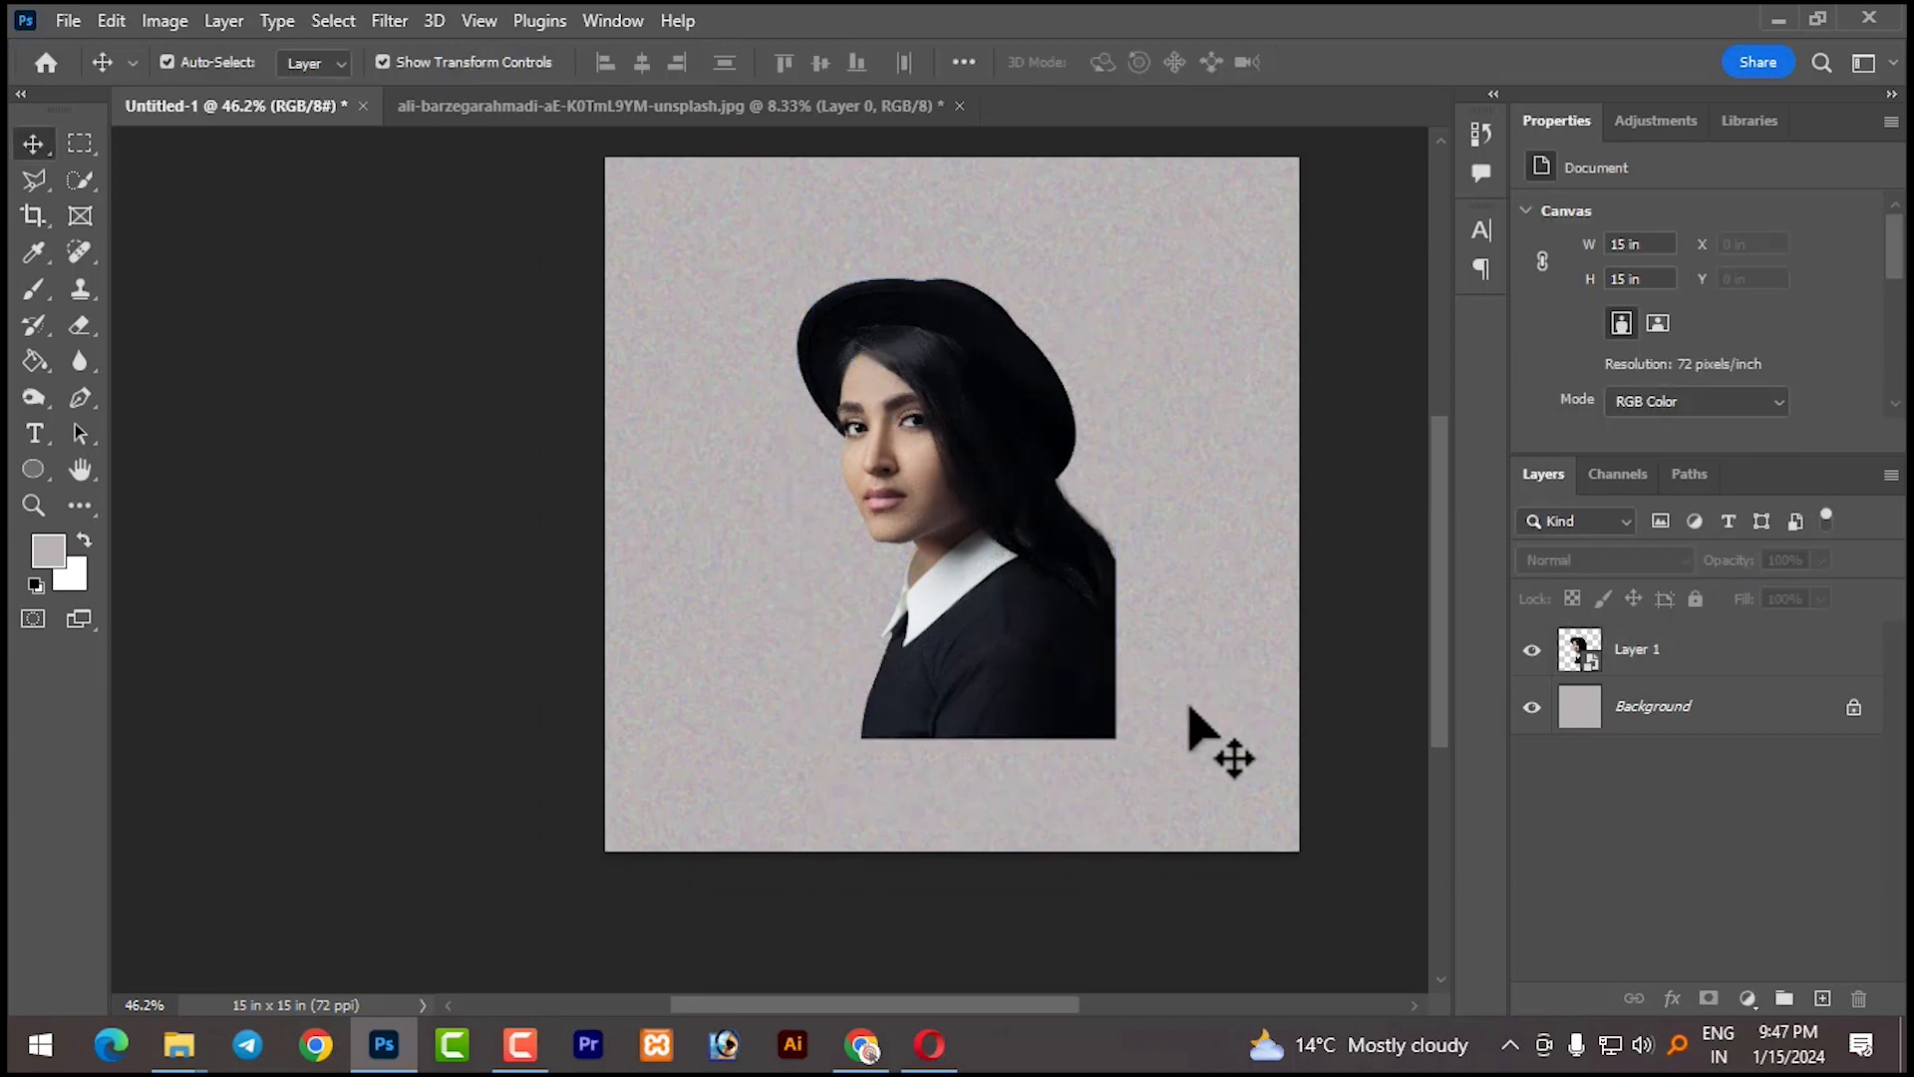
Center the portrait horizontally and vertically on the whole canvas, and clear the selection
click(1037, 618)
click(1207, 793)
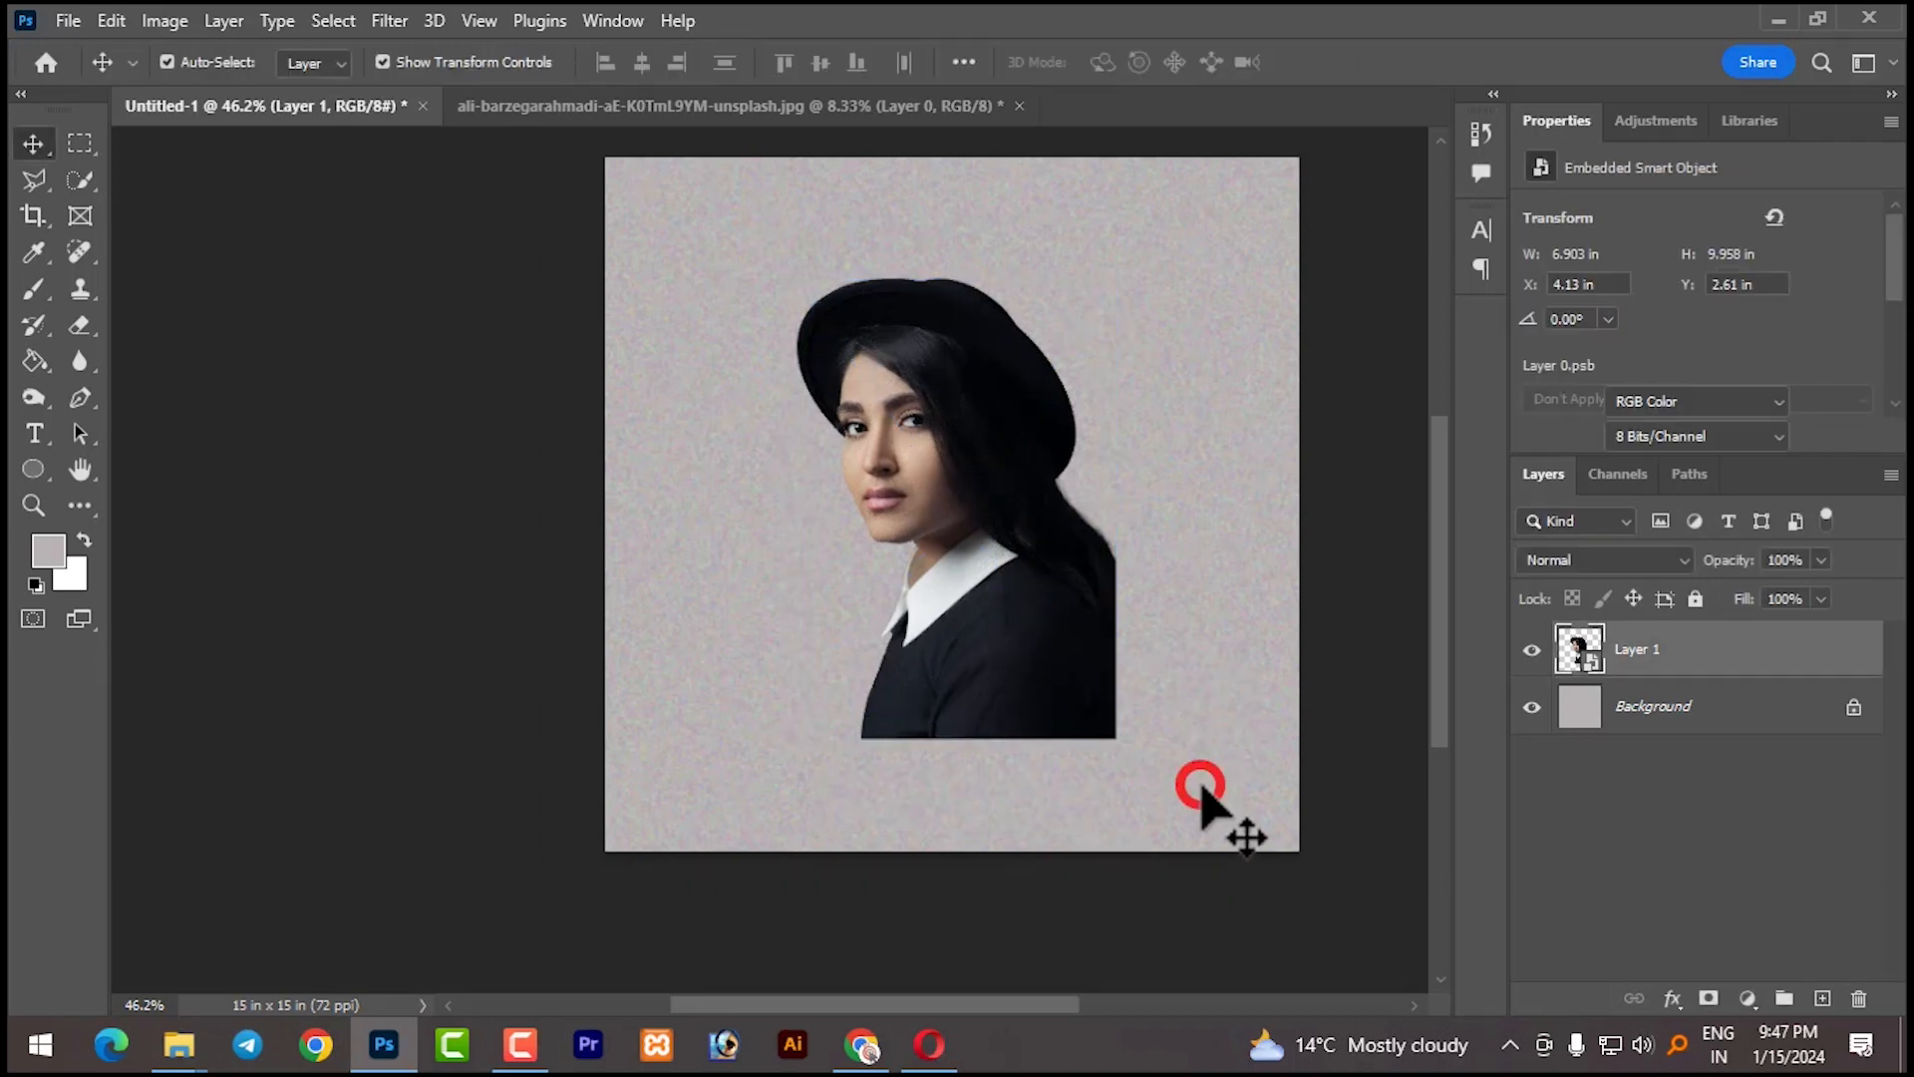
key(ctrl+a)
click(1003, 647)
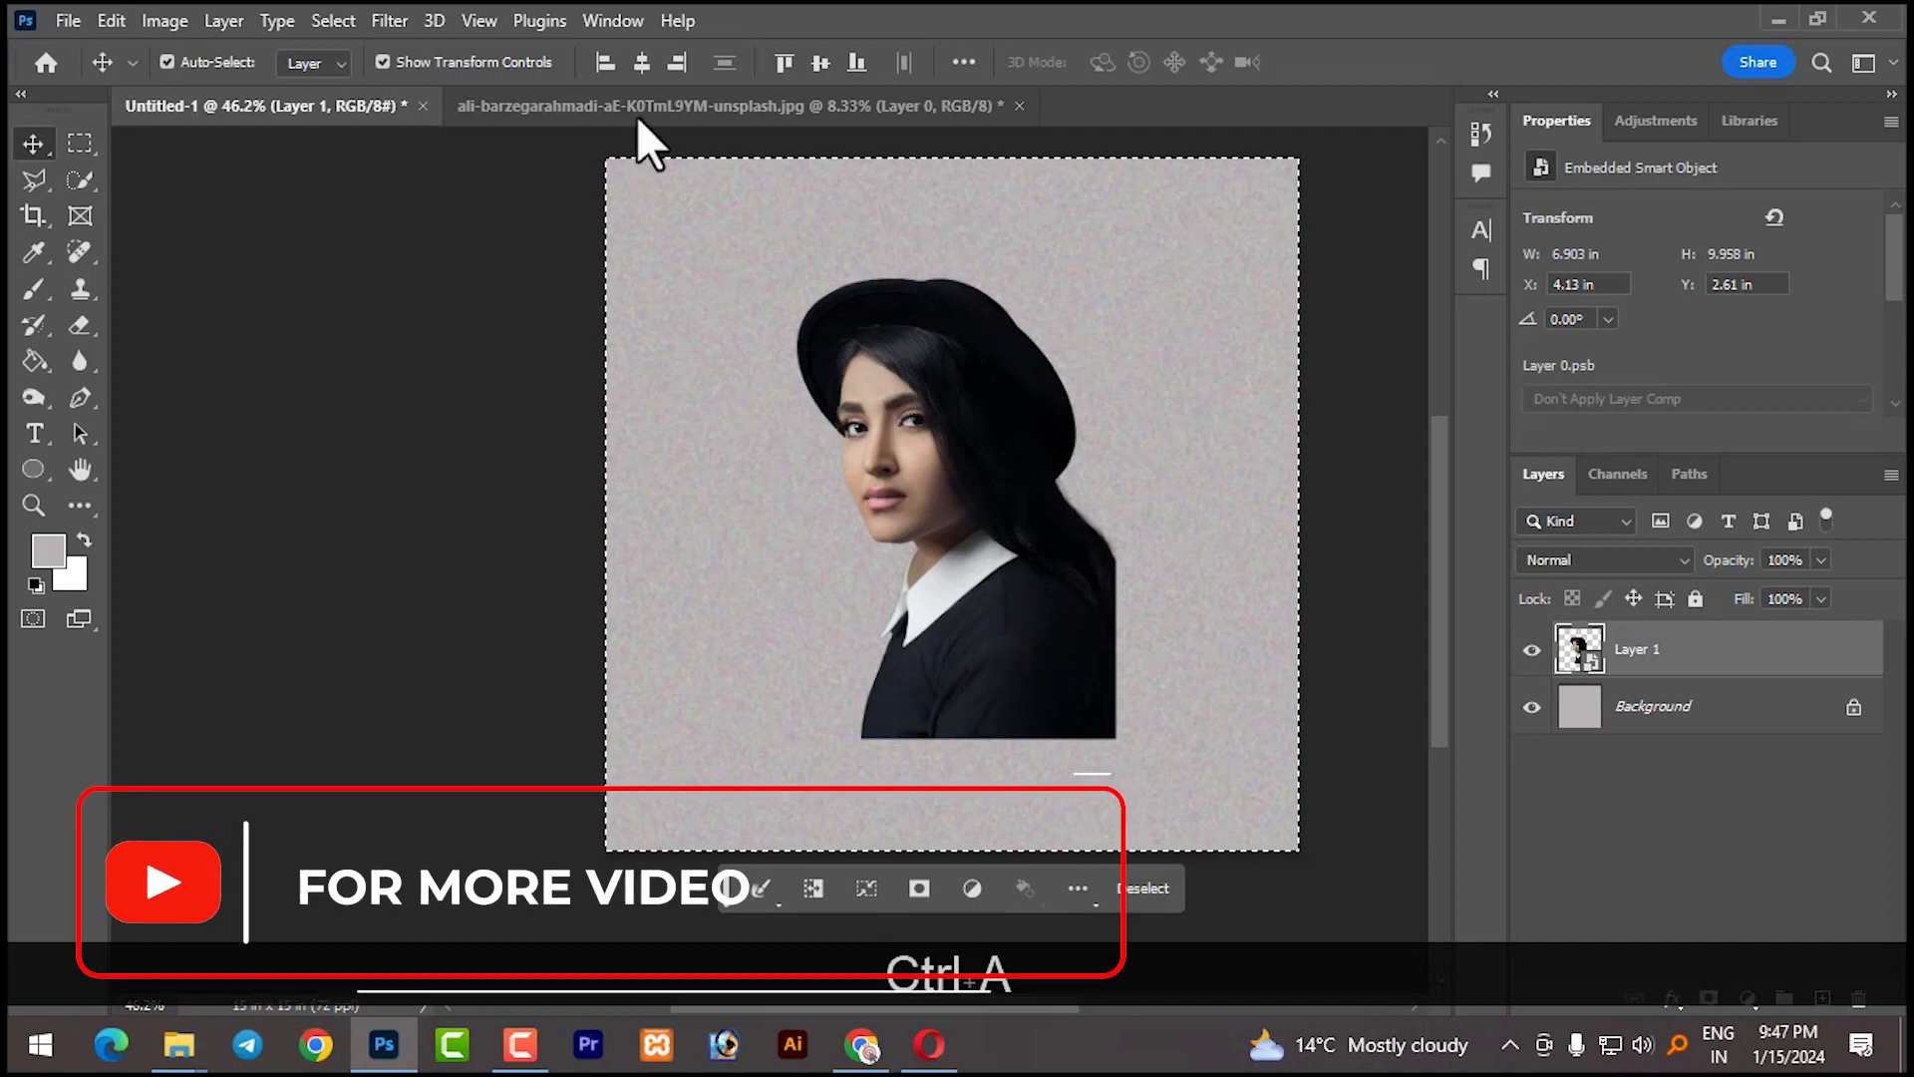
click(635, 66)
click(823, 66)
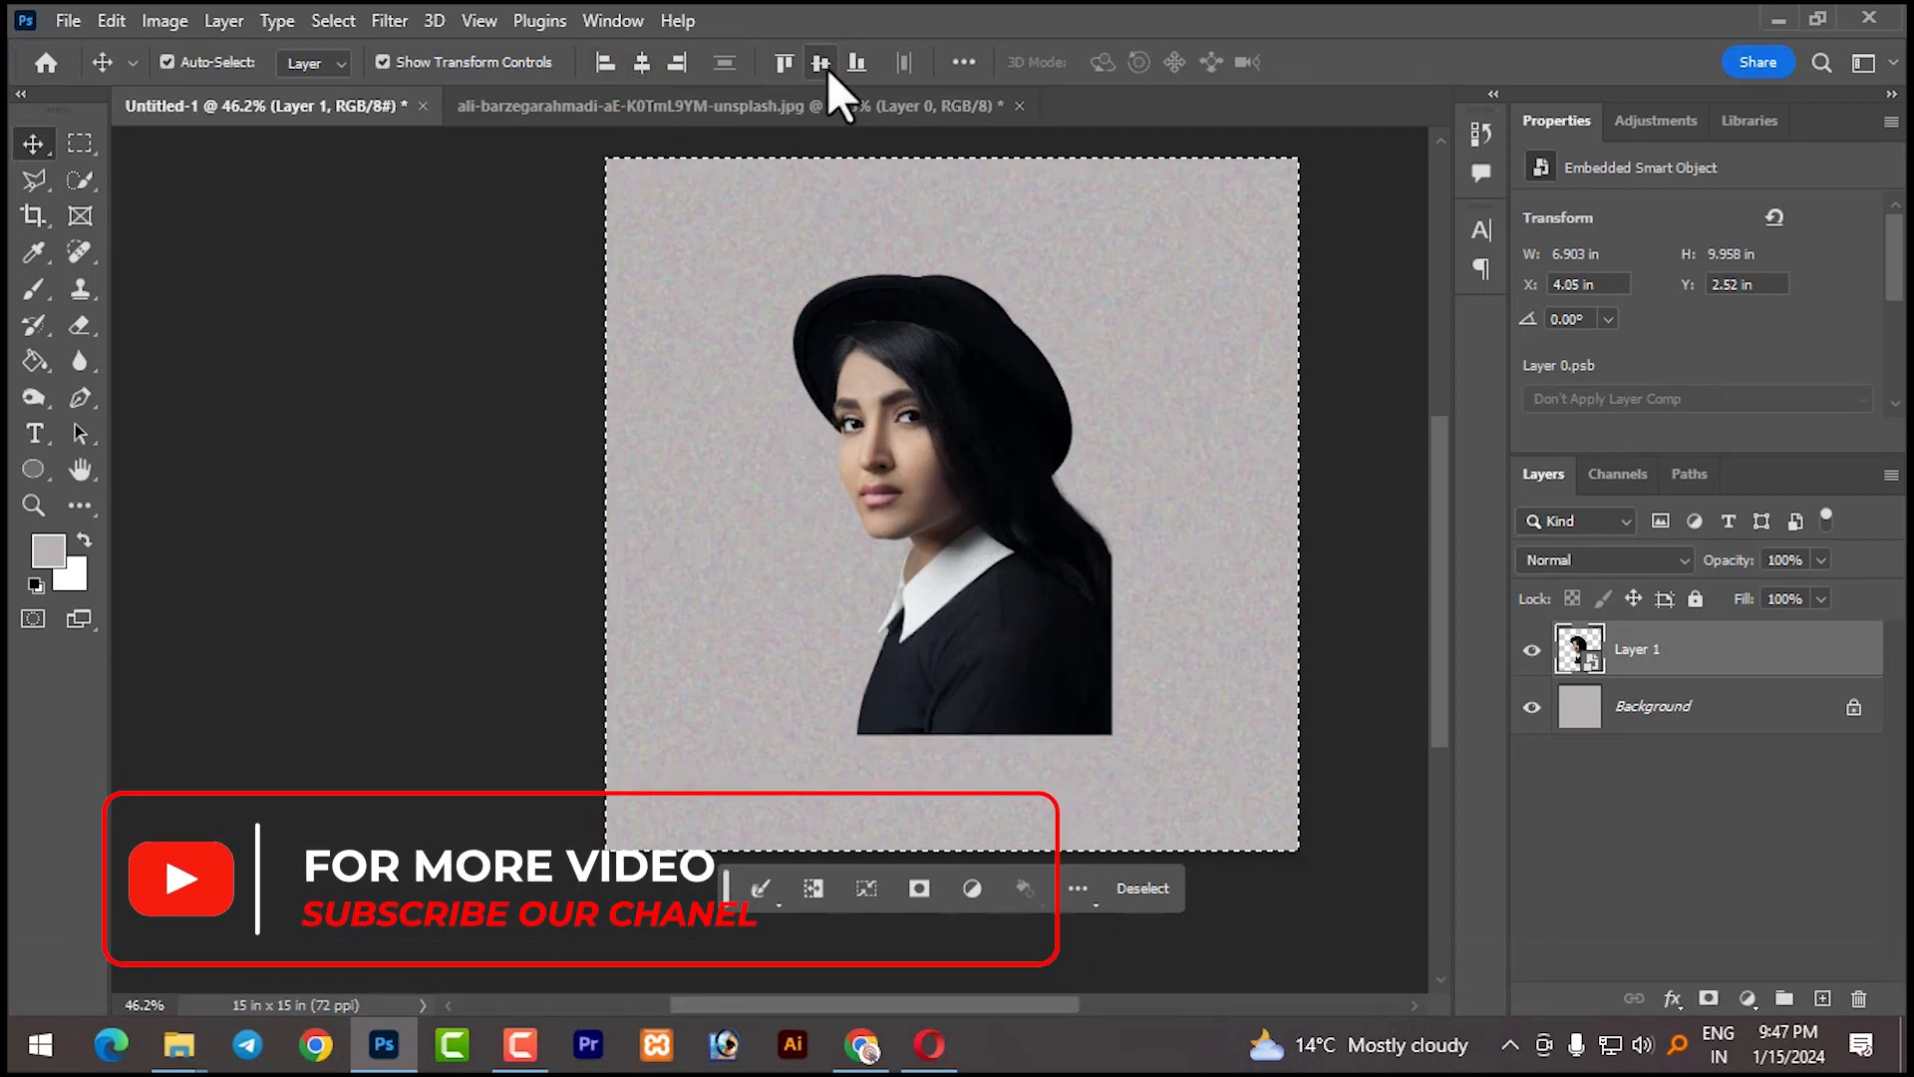
key(ctrl)
key(ctrl+d)
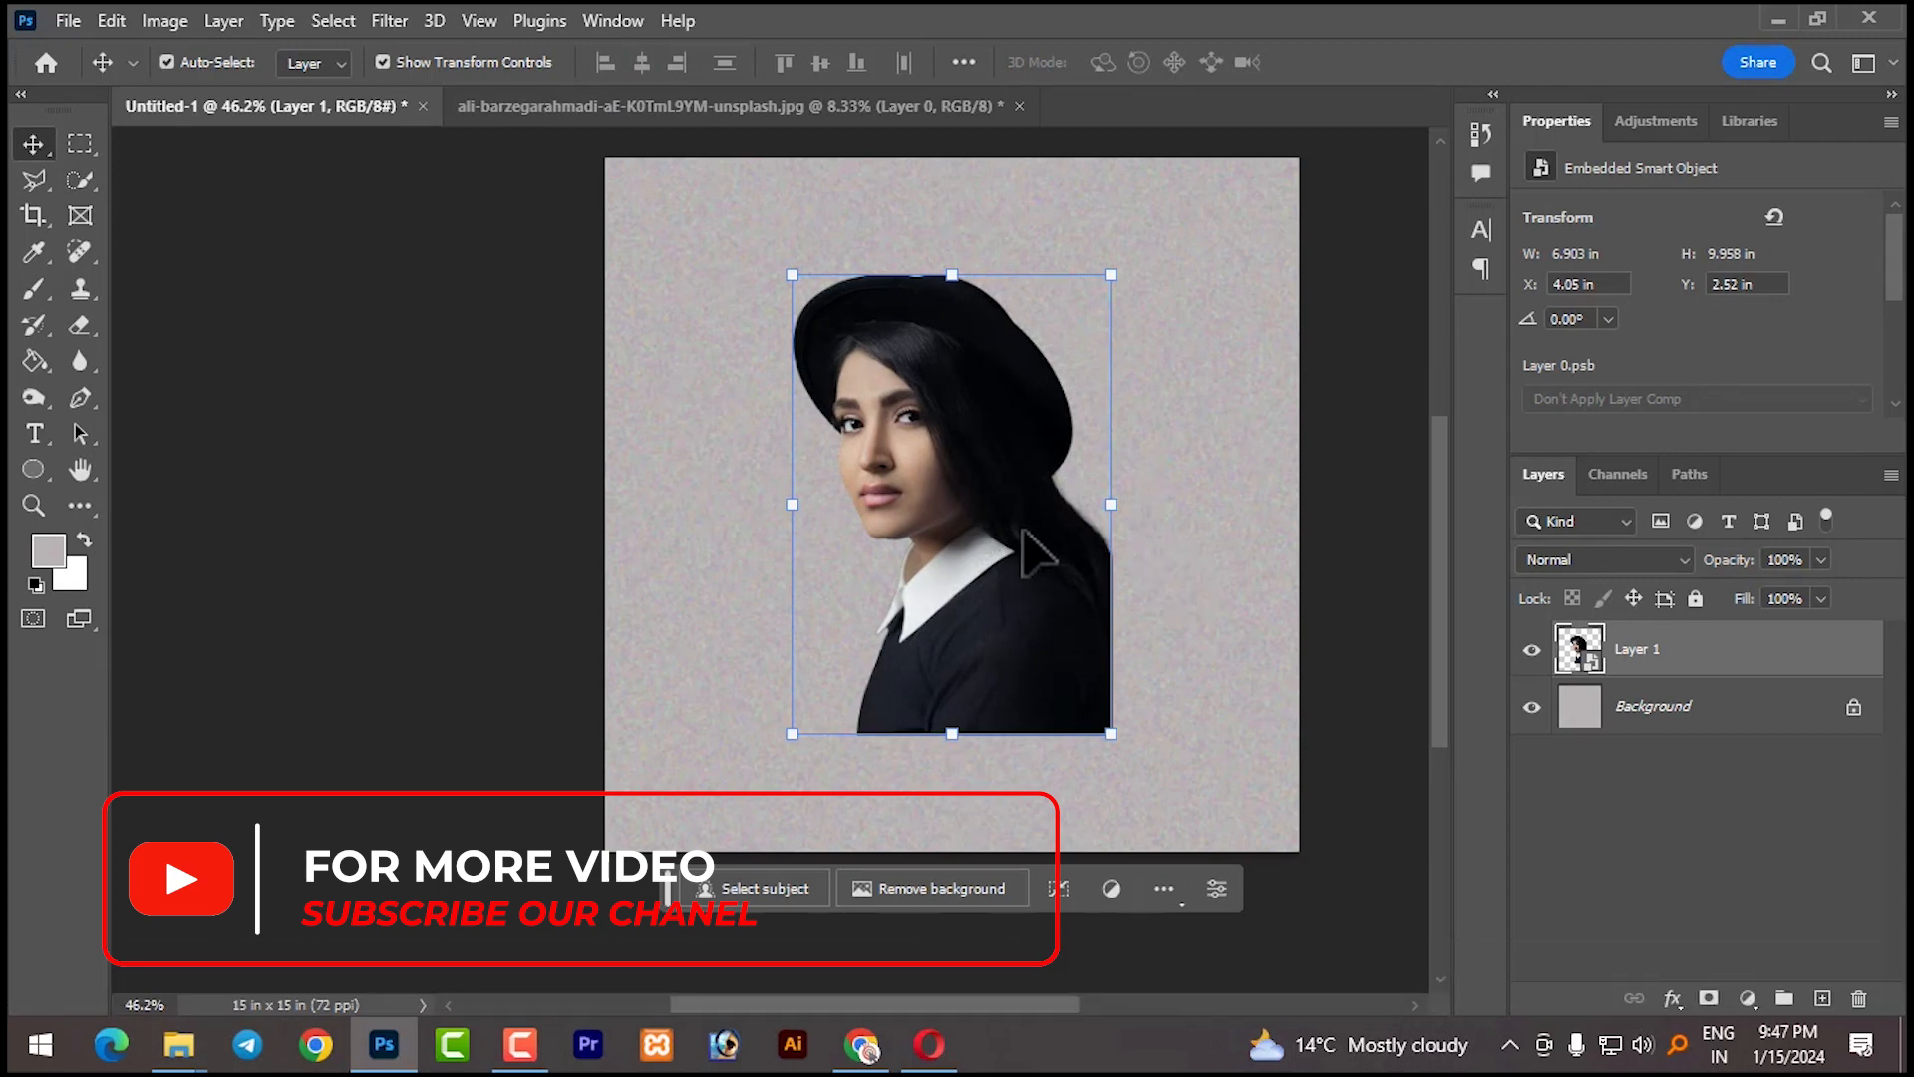
Shift the portrait slightly to the right, to an X position of about 4.41 in
ctrl+alt+scroll(1028, 540, up, 5)
drag(1002, 501, 1031, 500)
click(1295, 508)
click(1060, 547)
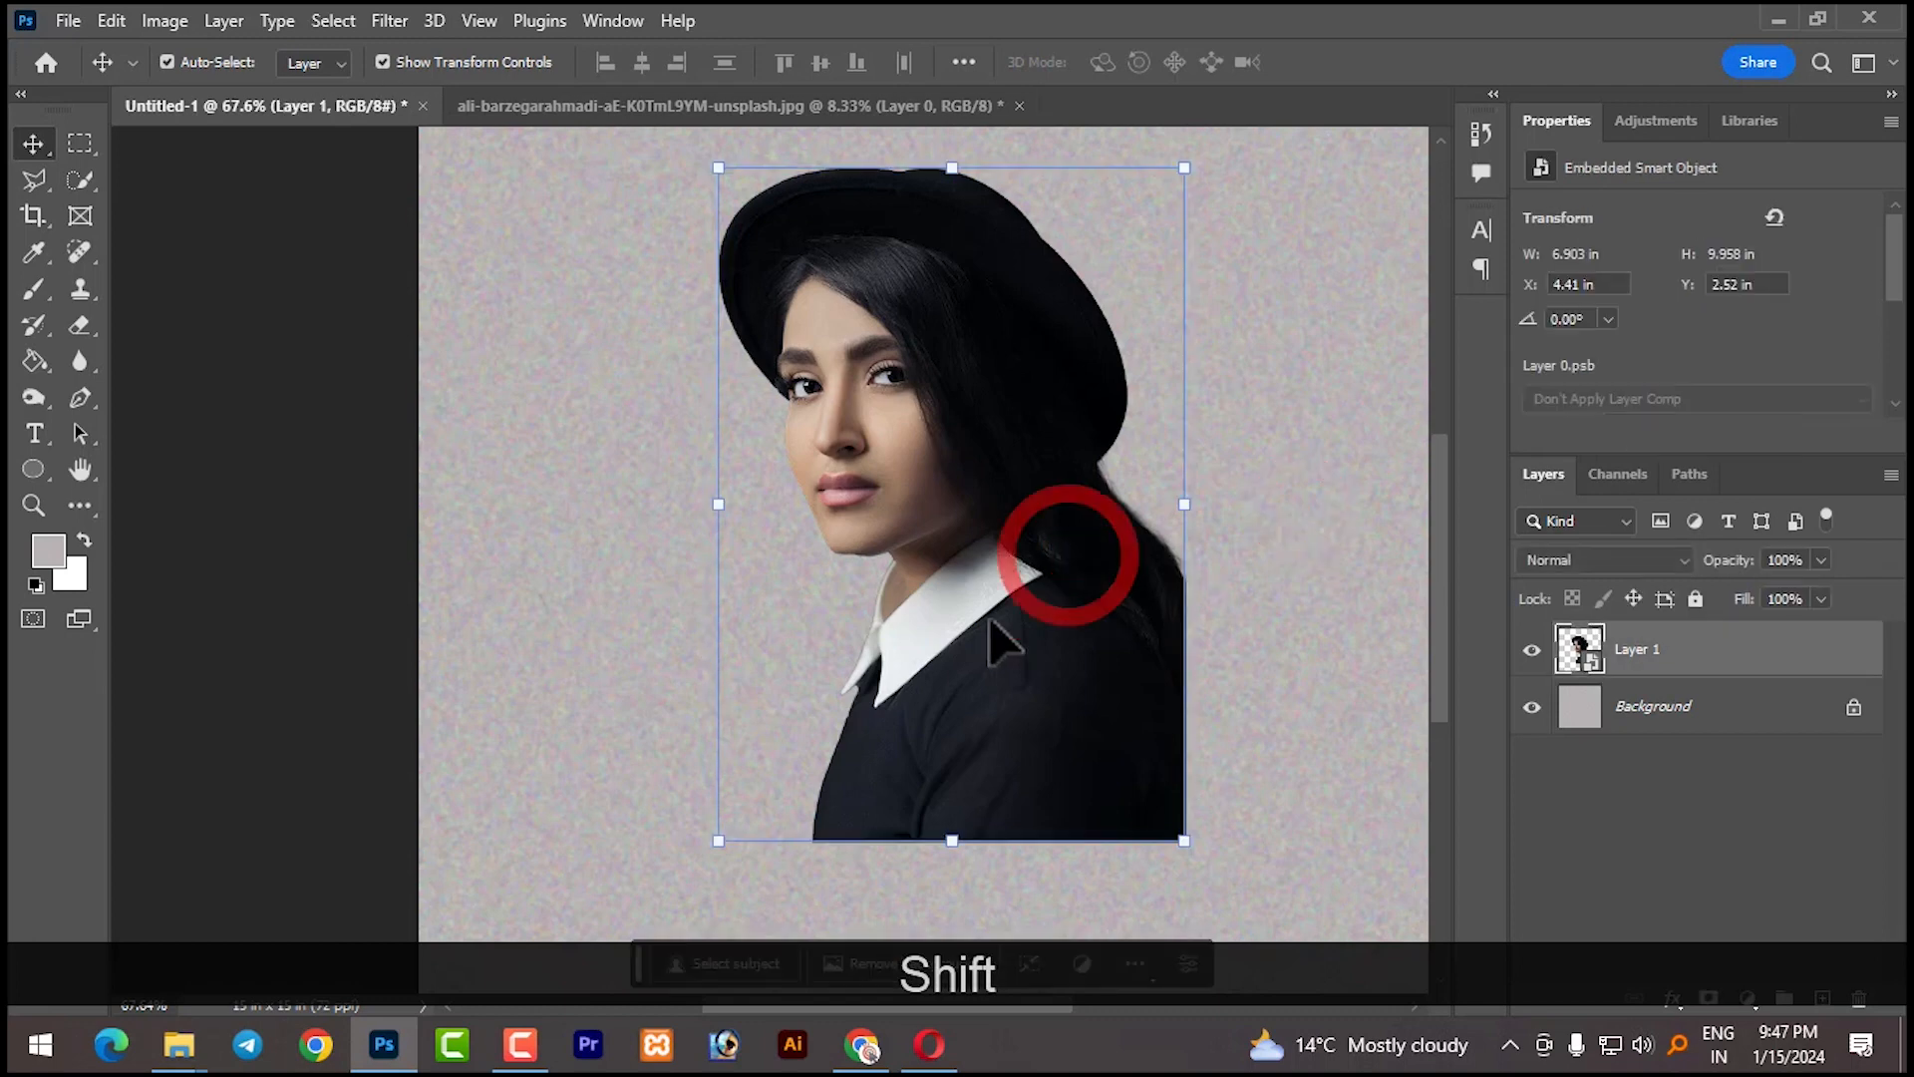
Add a Black & White adjustment with default settings above the portrait and merge it with the portrait layer
click(1749, 999)
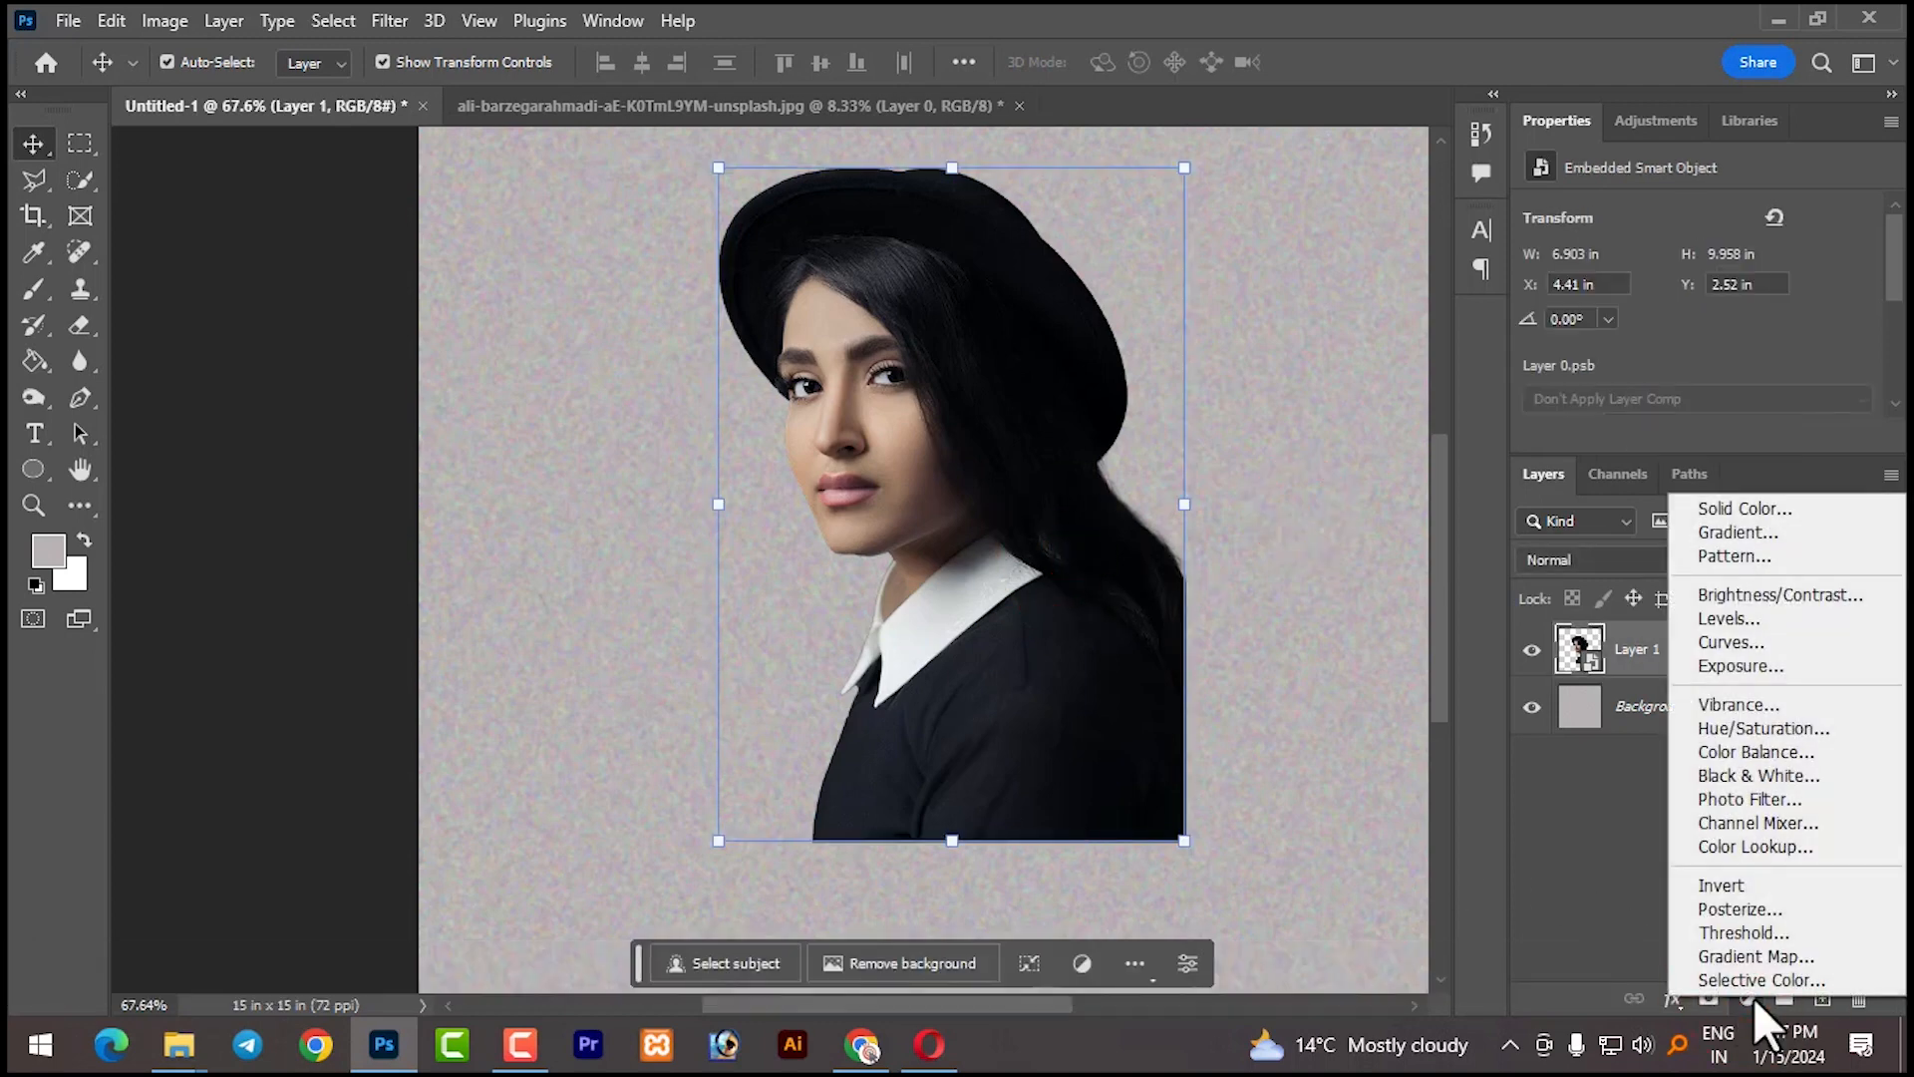
click(1729, 776)
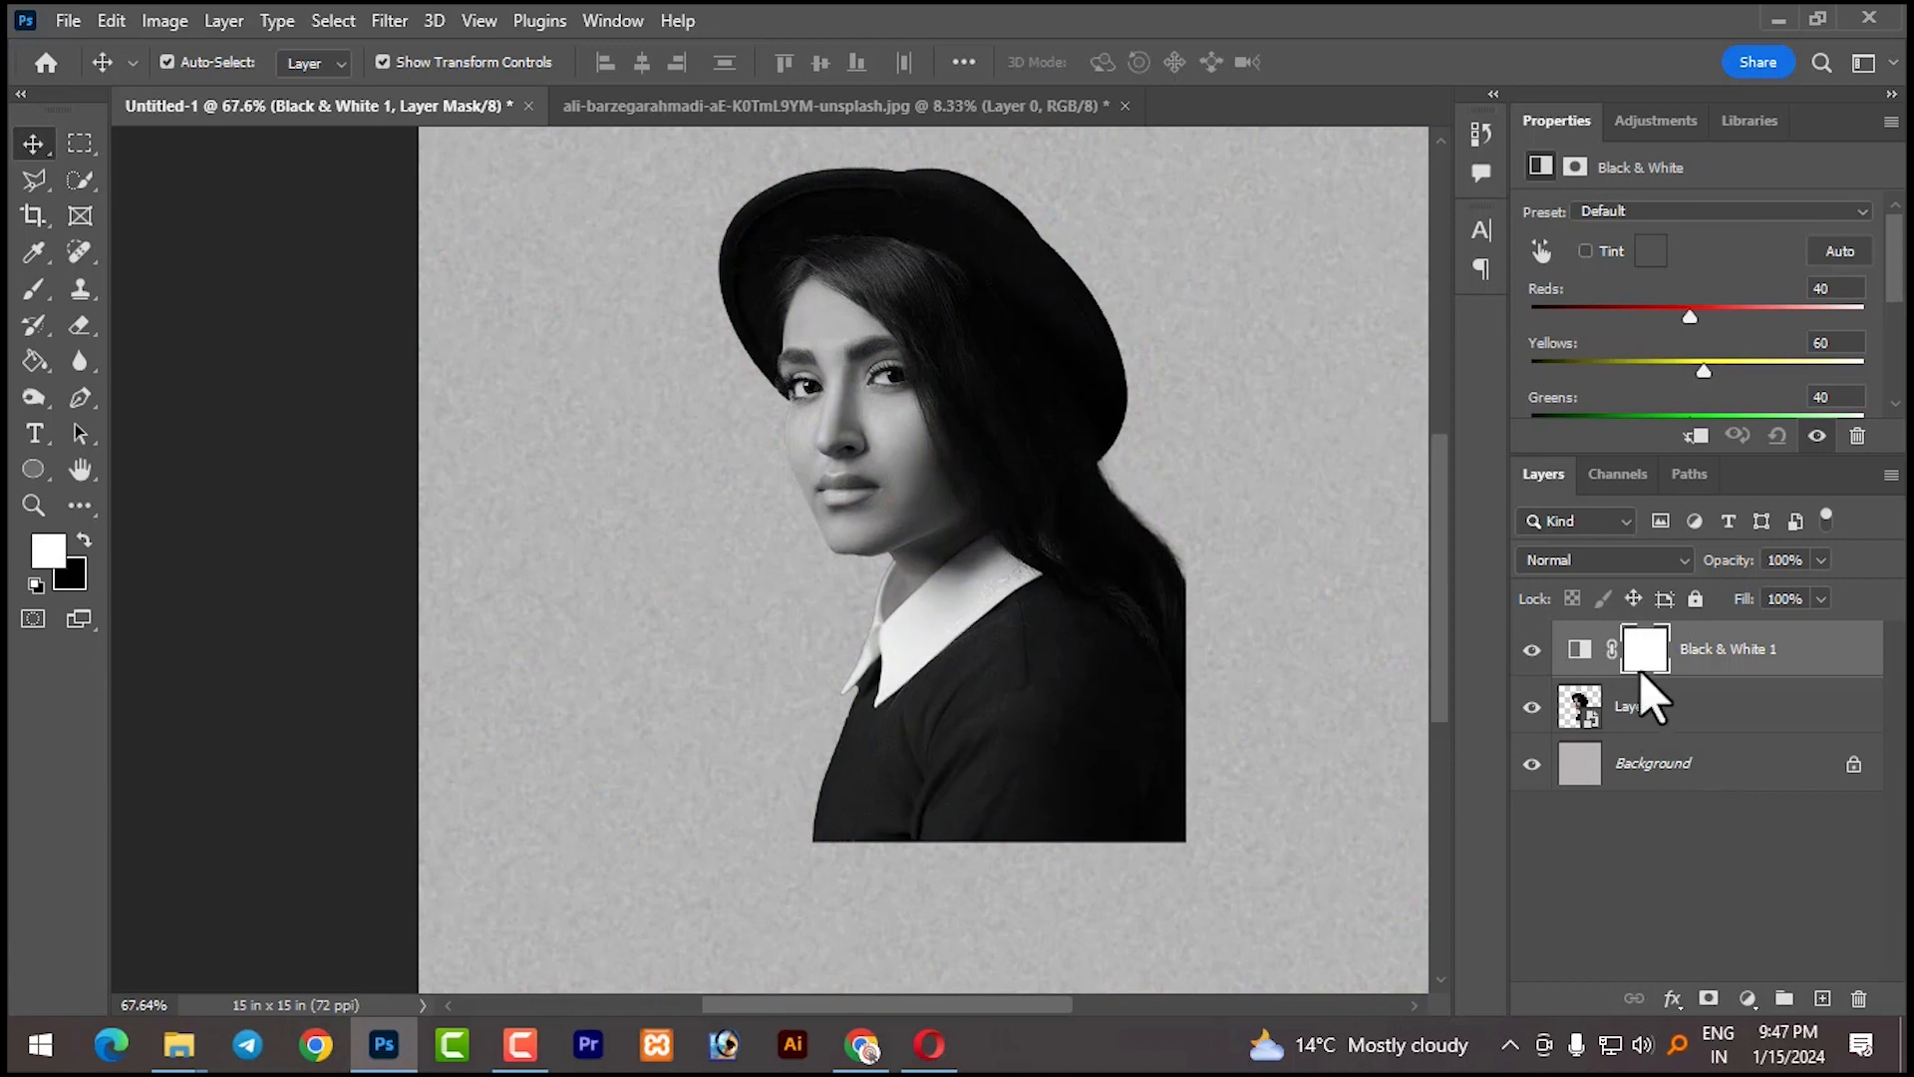
shift+click(1711, 702)
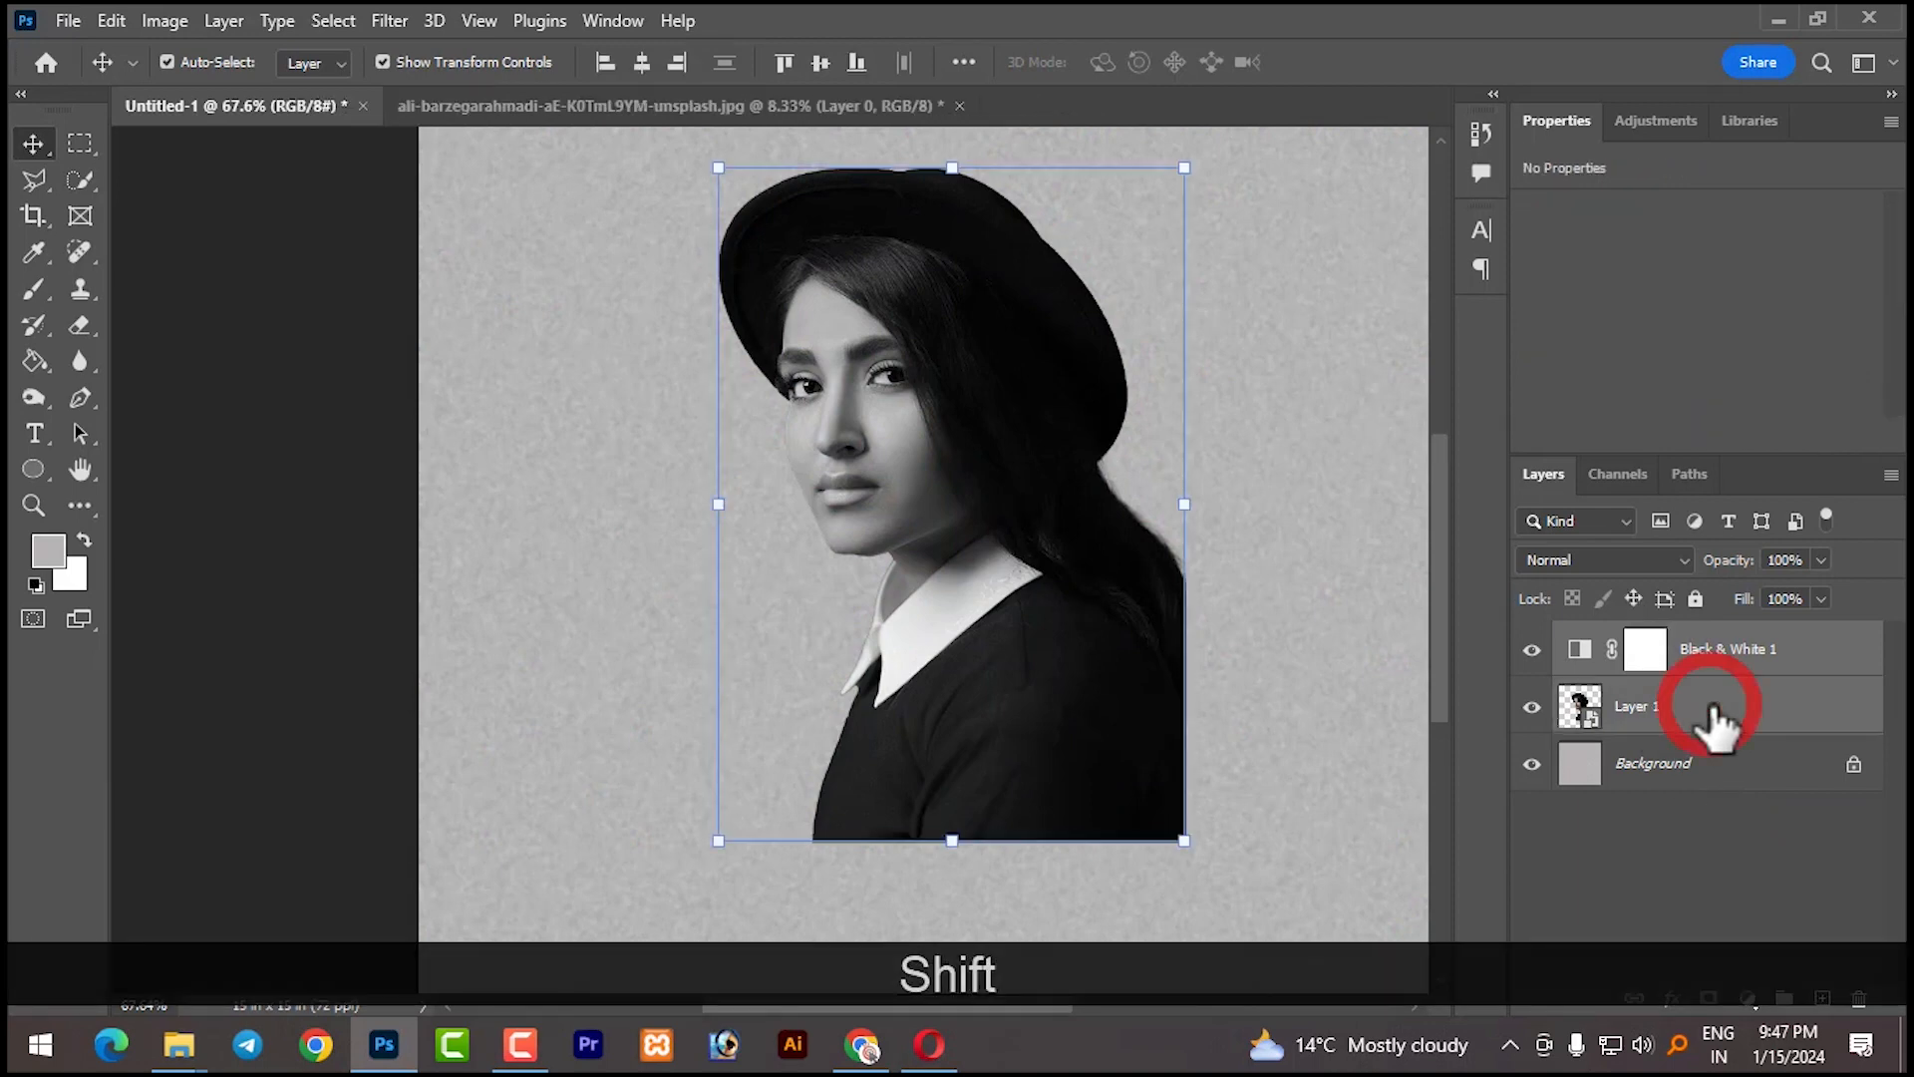
right_click(1695, 662)
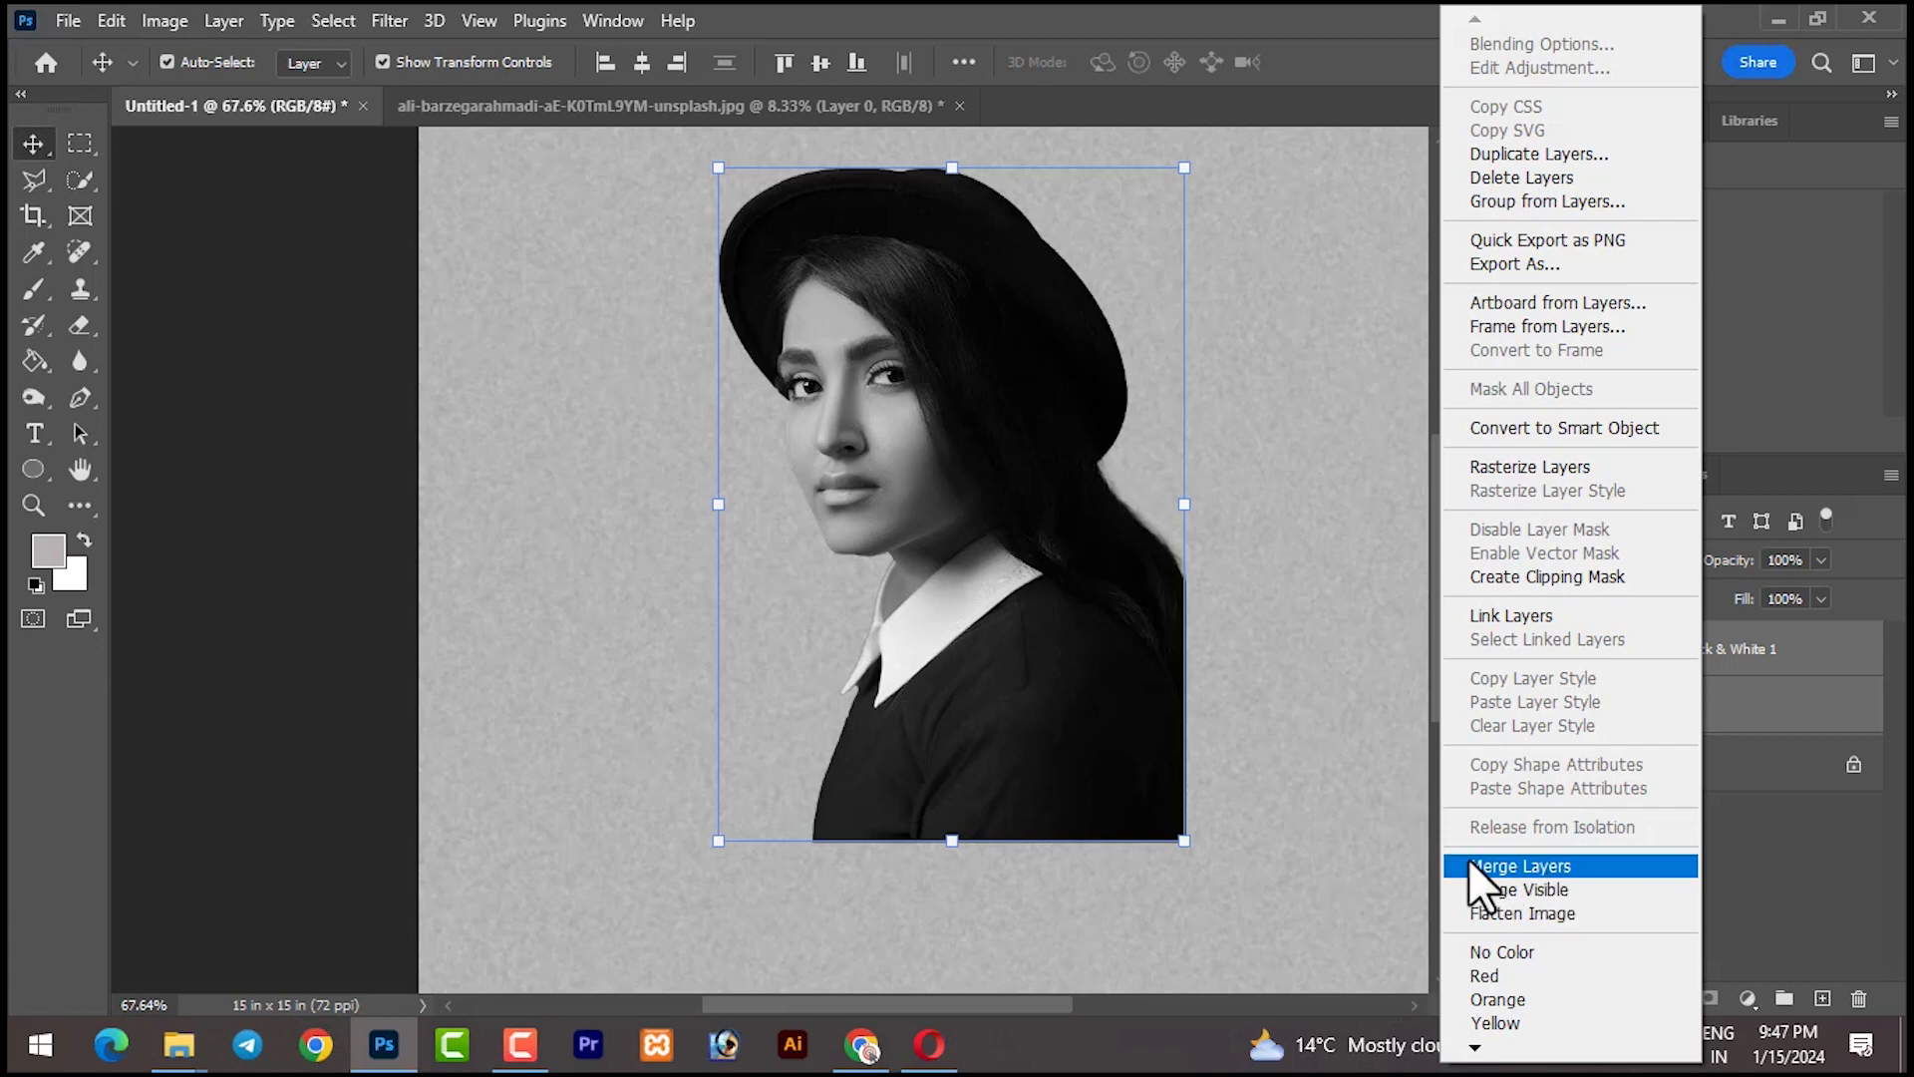
click(1515, 865)
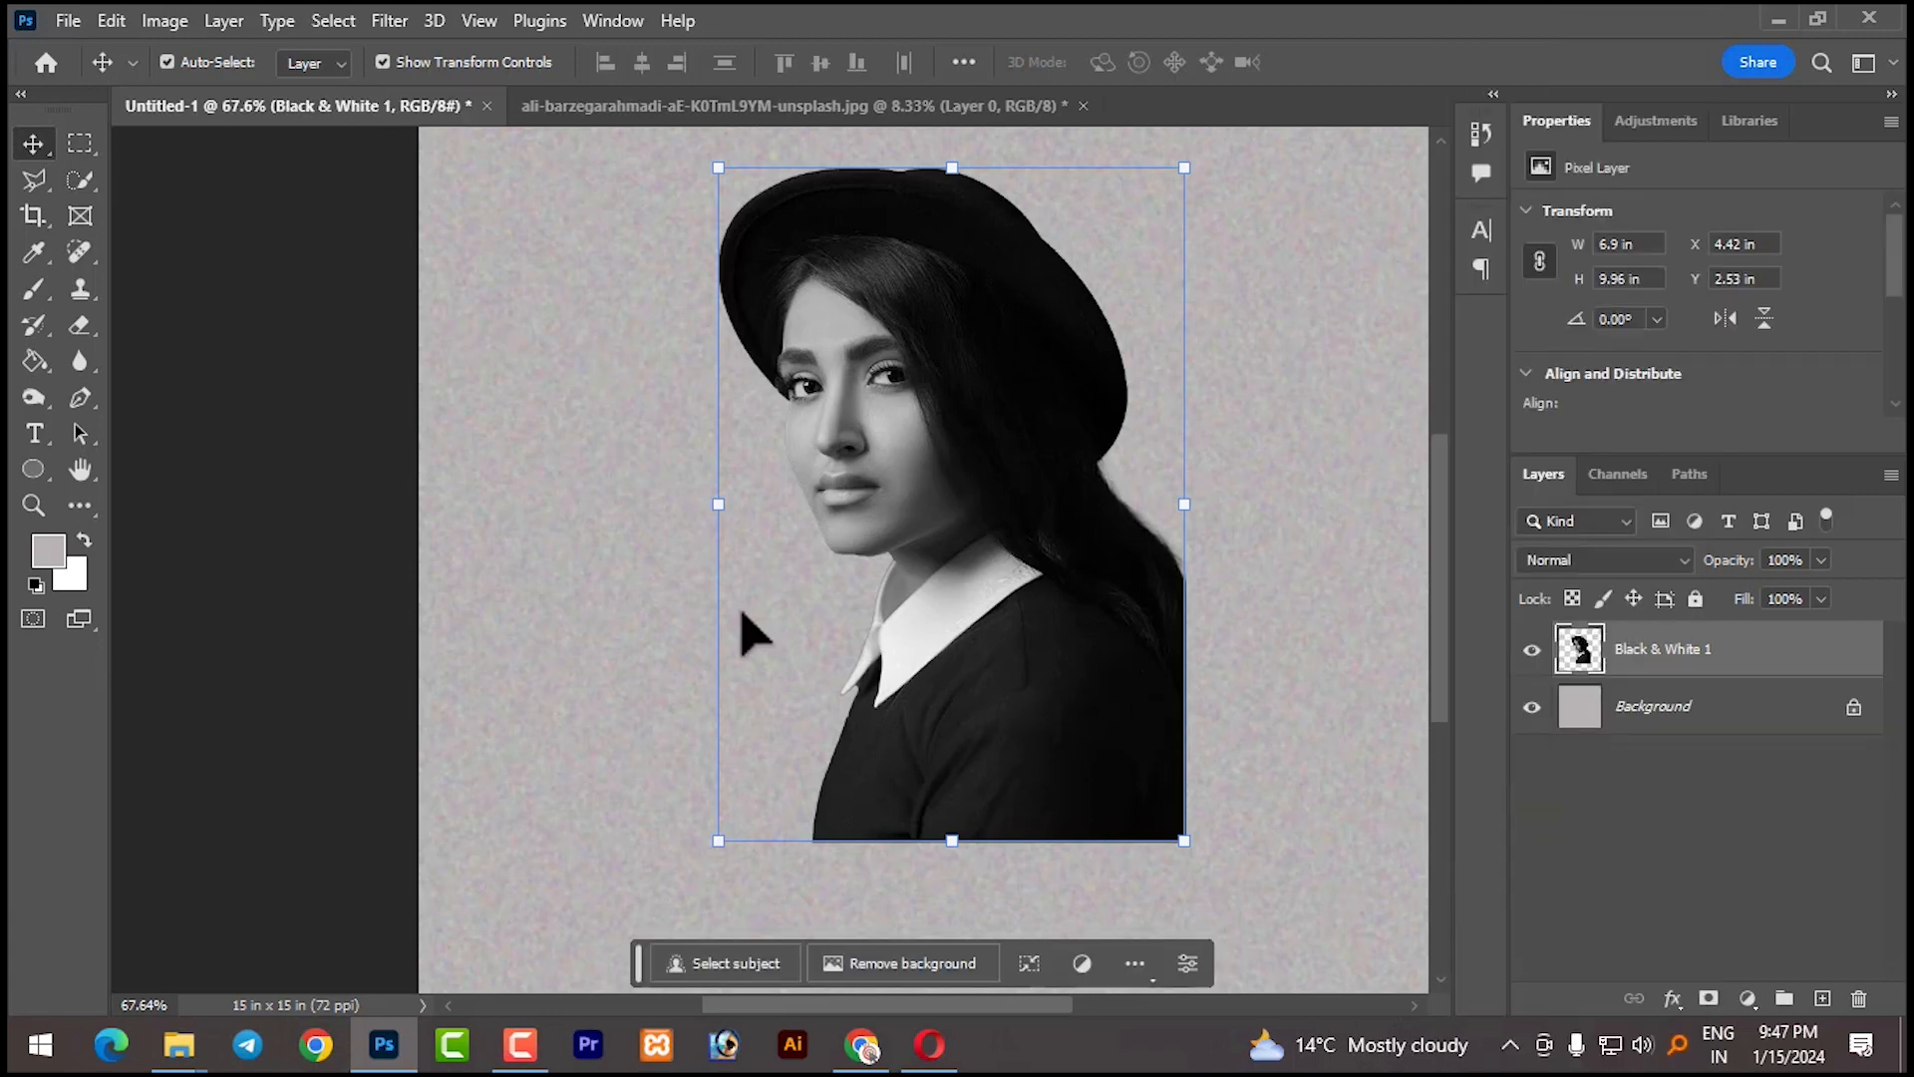
Apply the Paint Daubs filter to the portrait with brush size 2, sharpness 4 and the Simple brush type
click(386, 19)
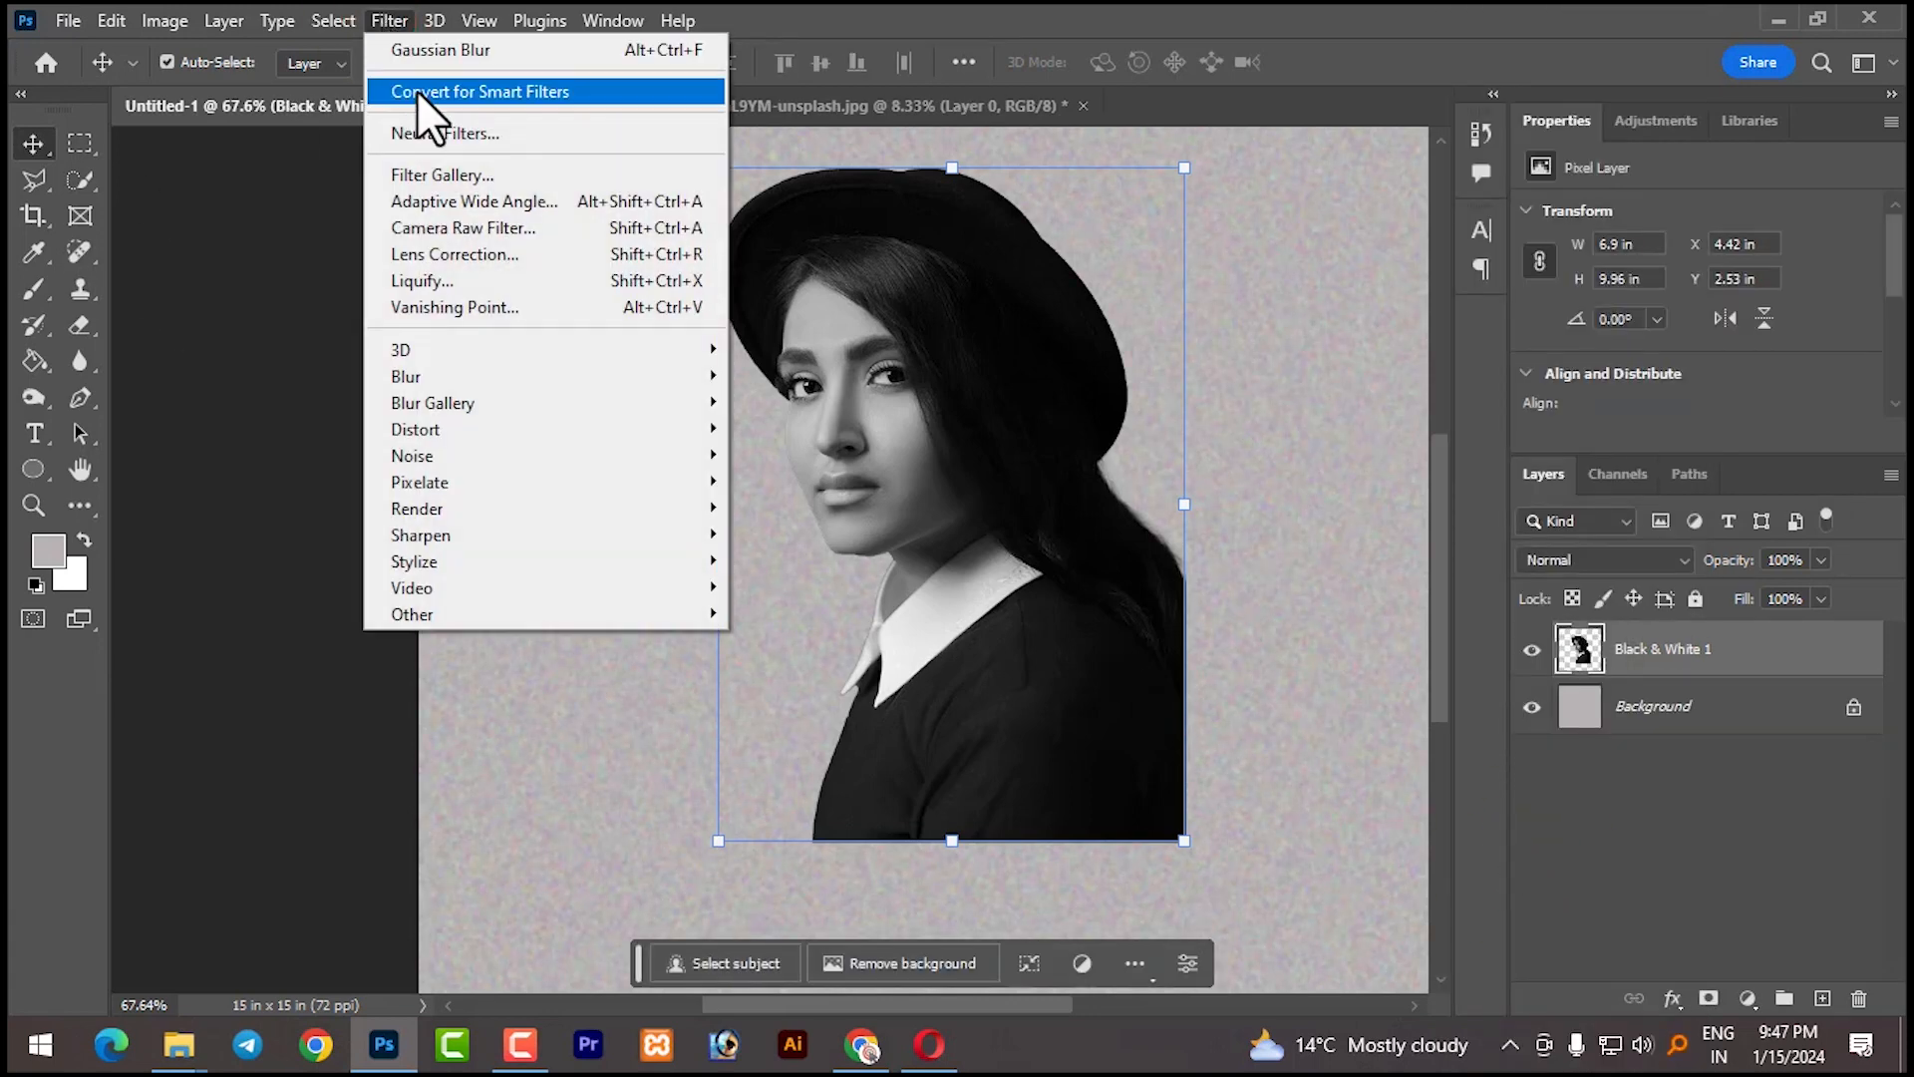
click(488, 172)
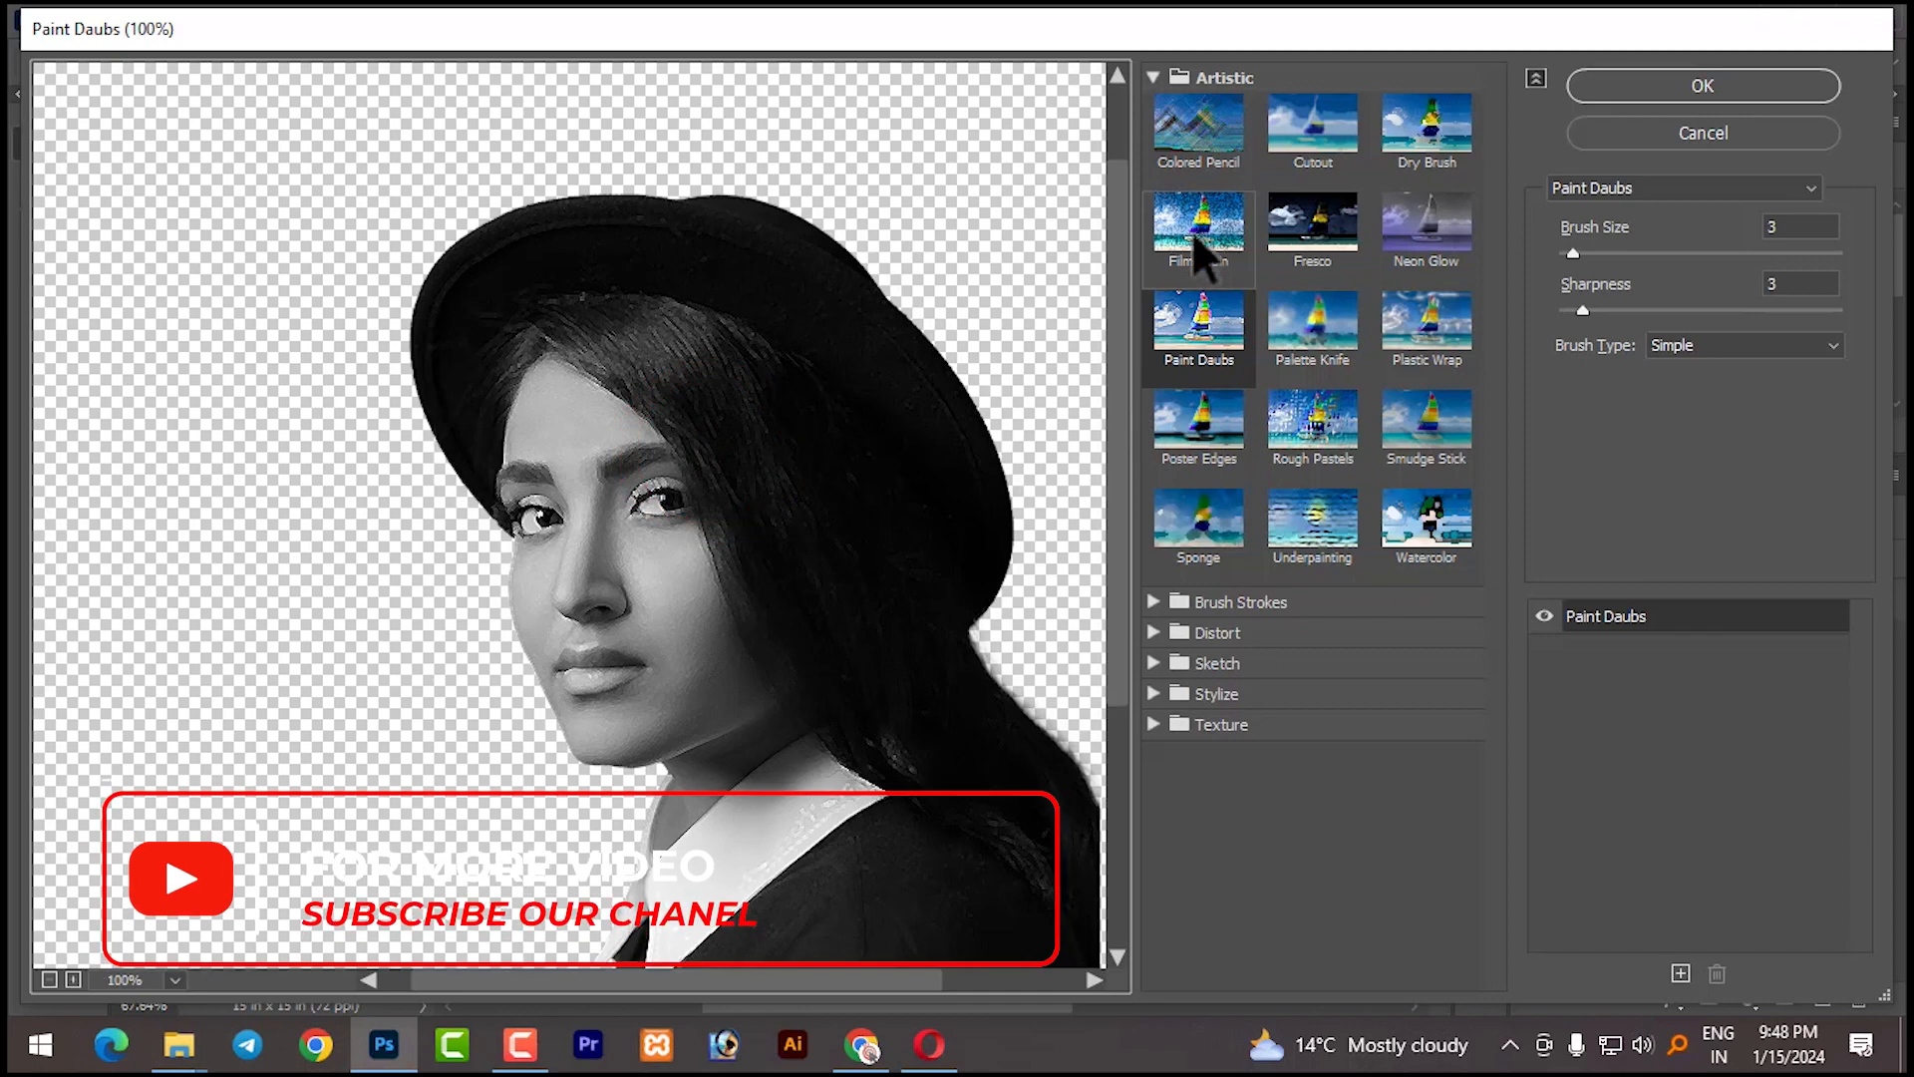
click(1193, 231)
click(1212, 333)
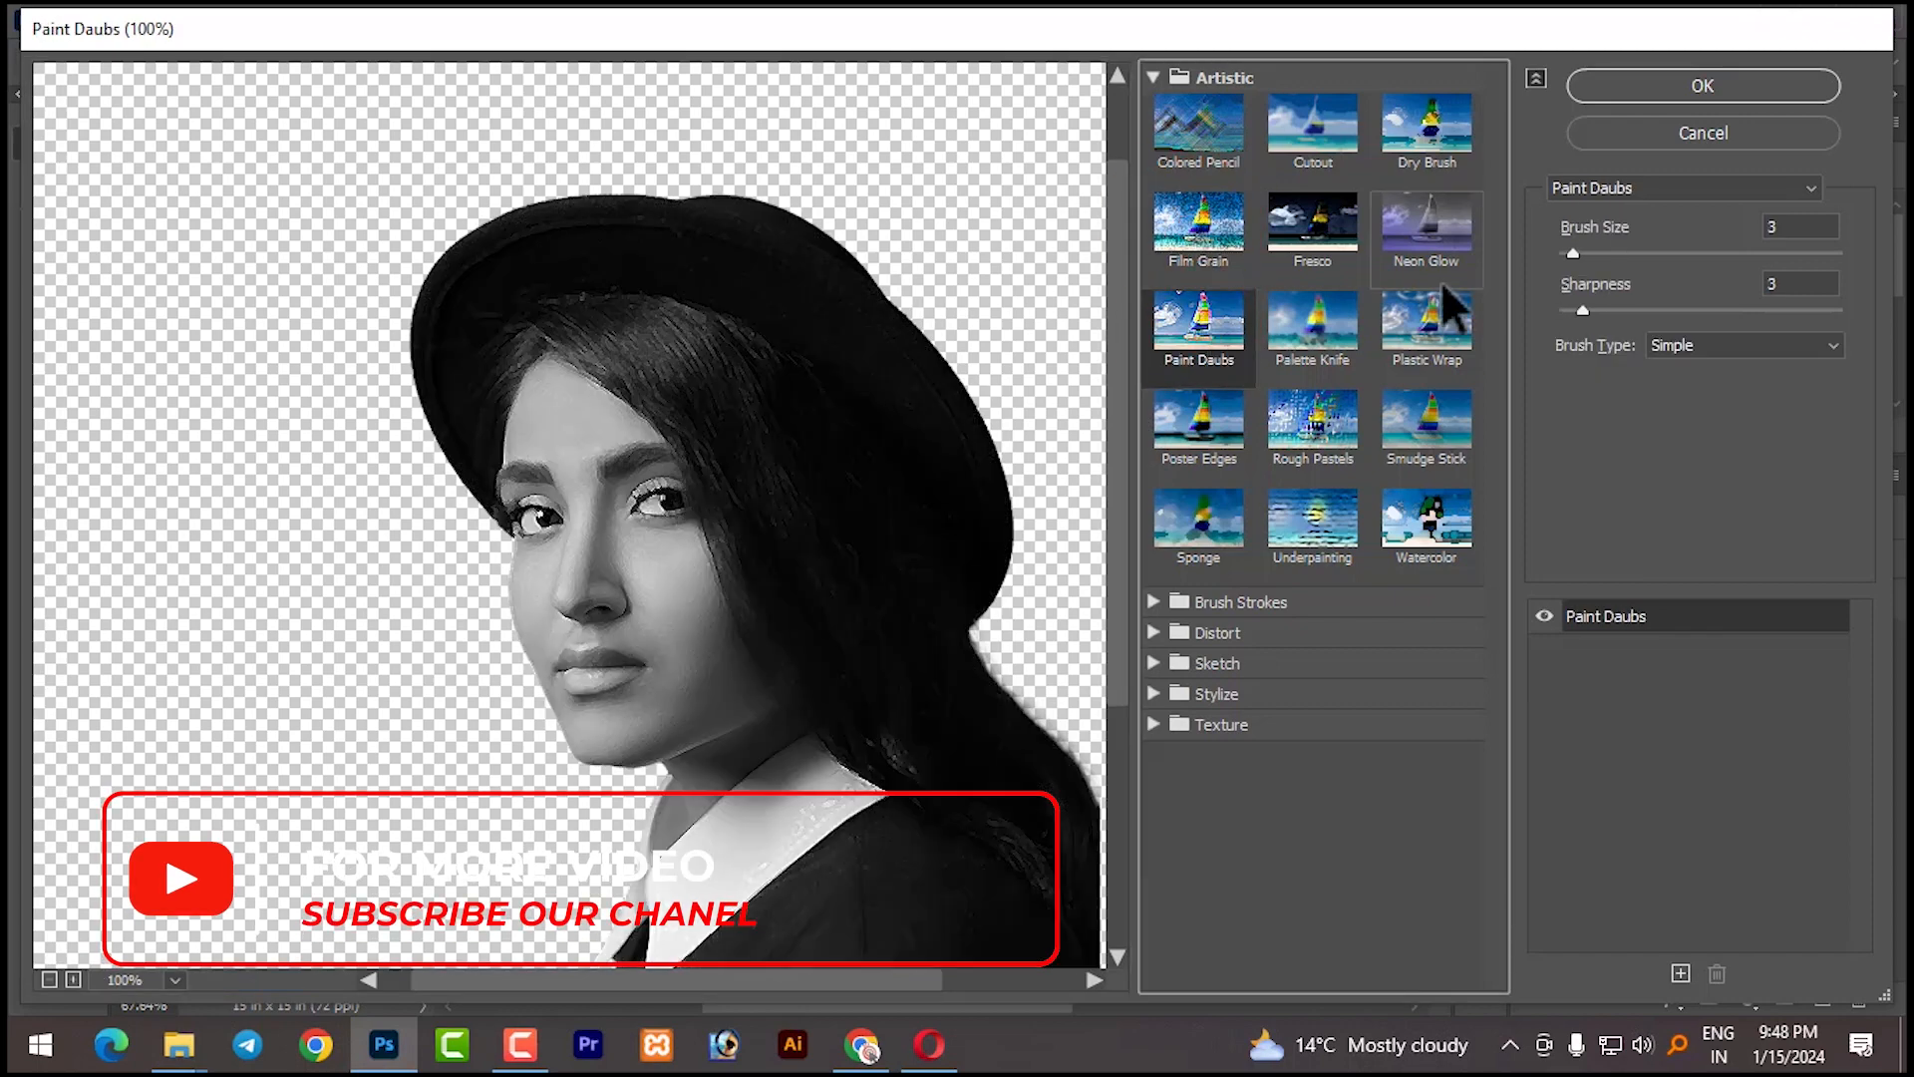
mouse_move(1575, 249)
mouse_down()
mouse_move(1606, 253)
mouse_move(1564, 261)
mouse_up()
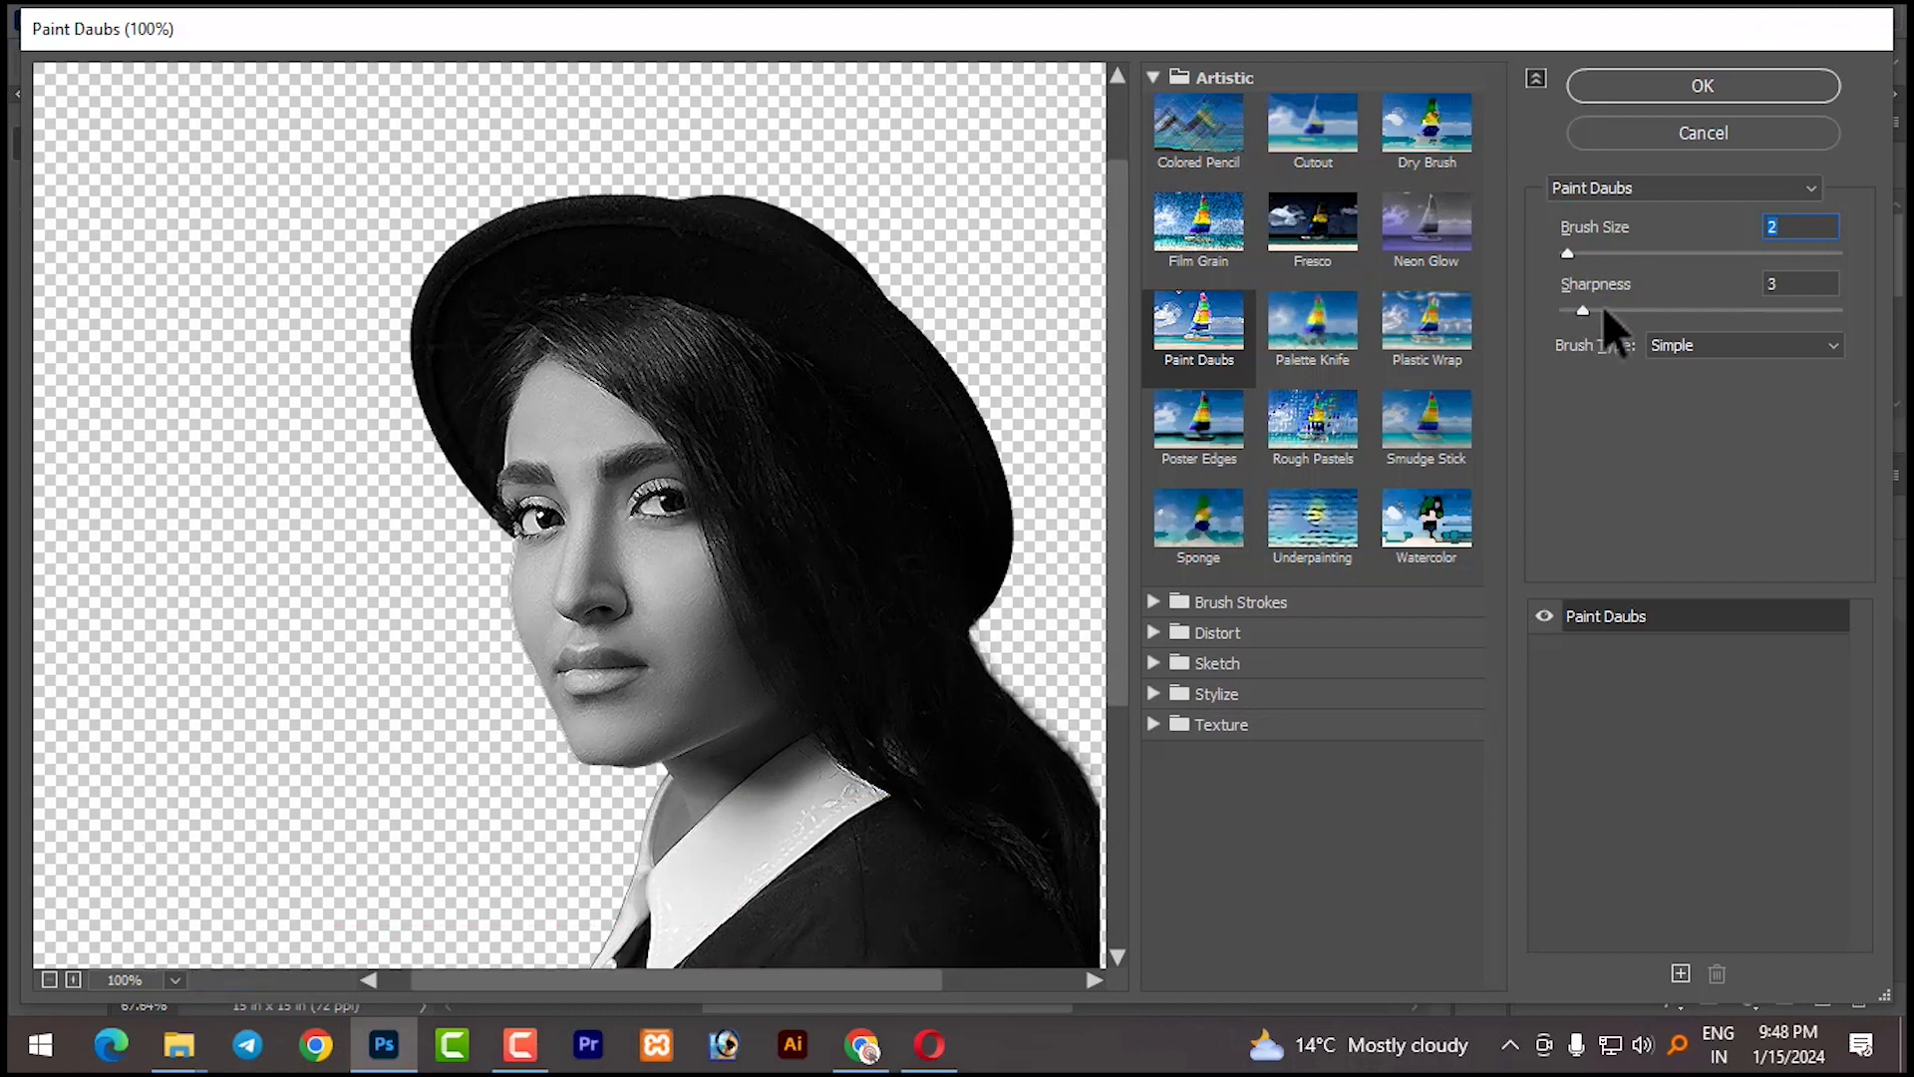
mouse_move(1583, 310)
mouse_down()
mouse_move(1614, 308)
mouse_move(1589, 308)
mouse_up()
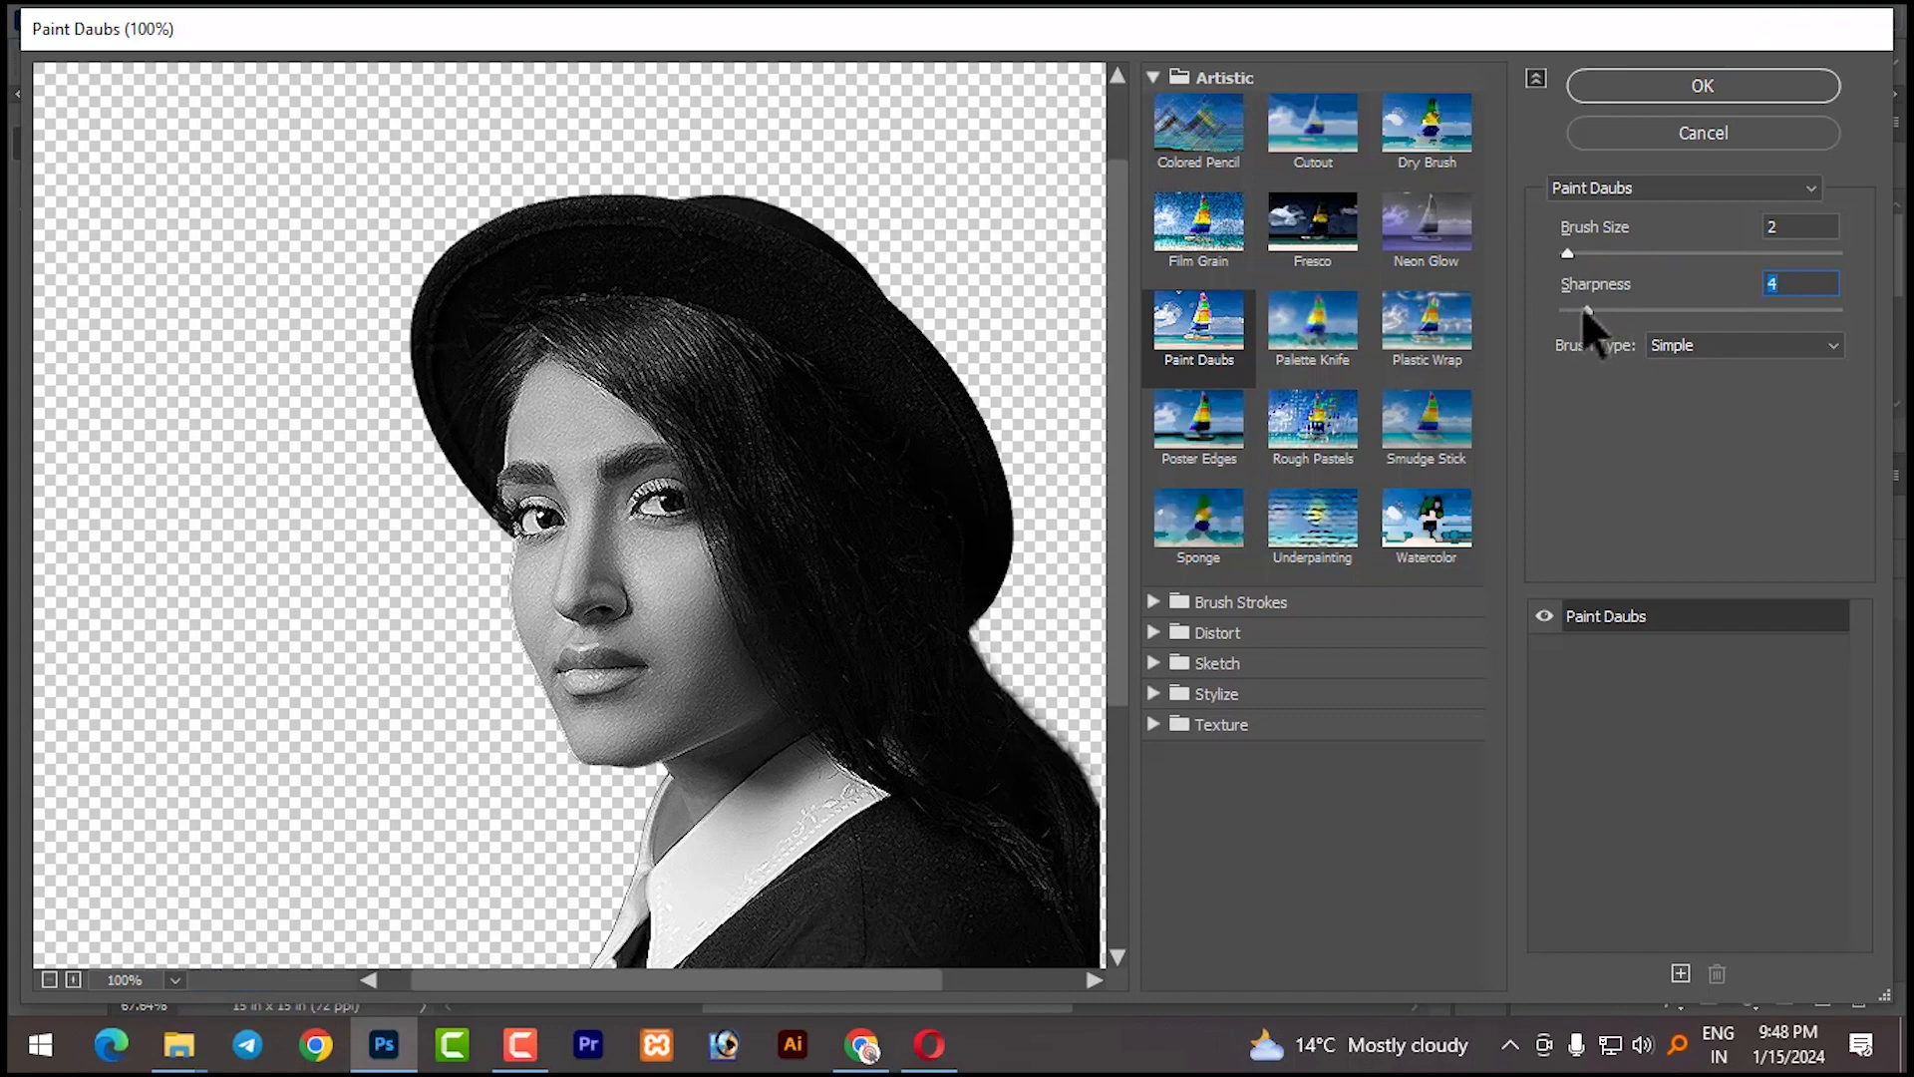
click(1646, 85)
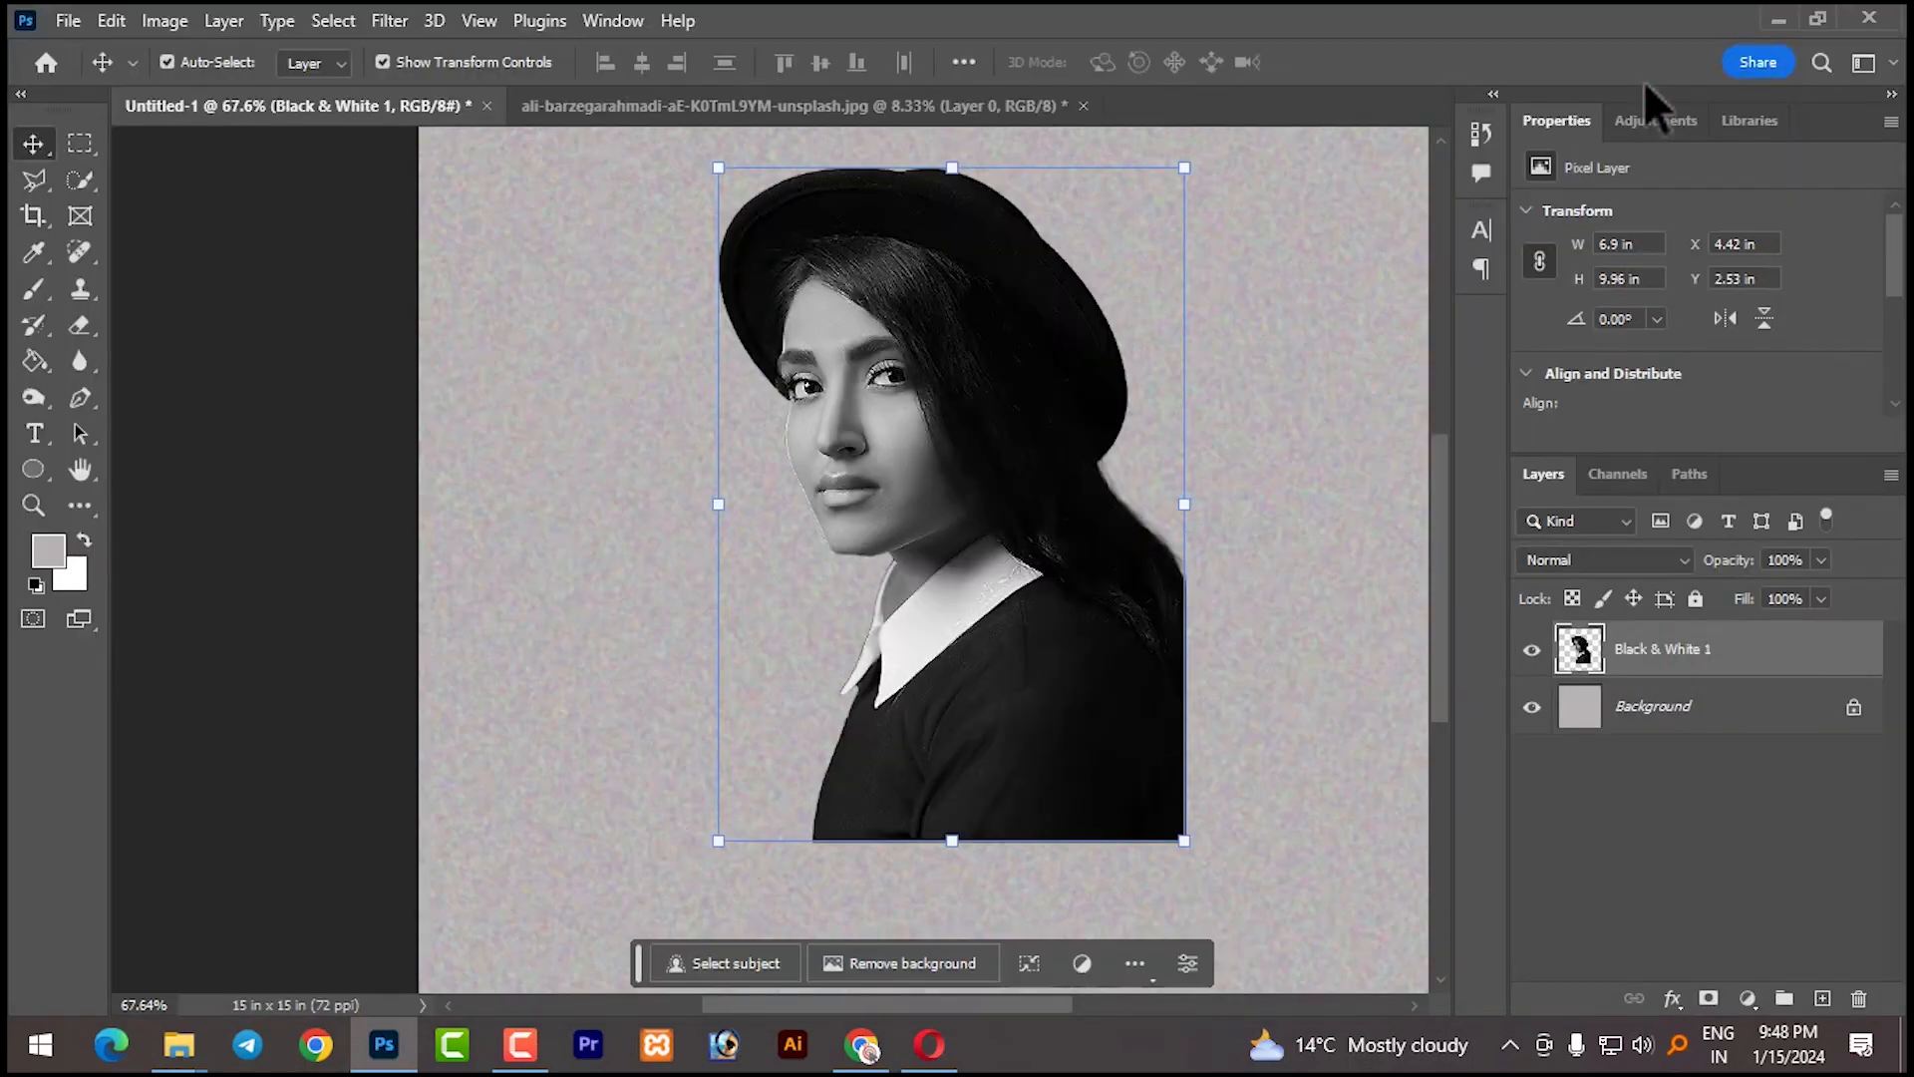
Examine the filtered portrait's face, hair and edges against the background at several magnifications
click(1286, 490)
scroll(1041, 509, down, 6)
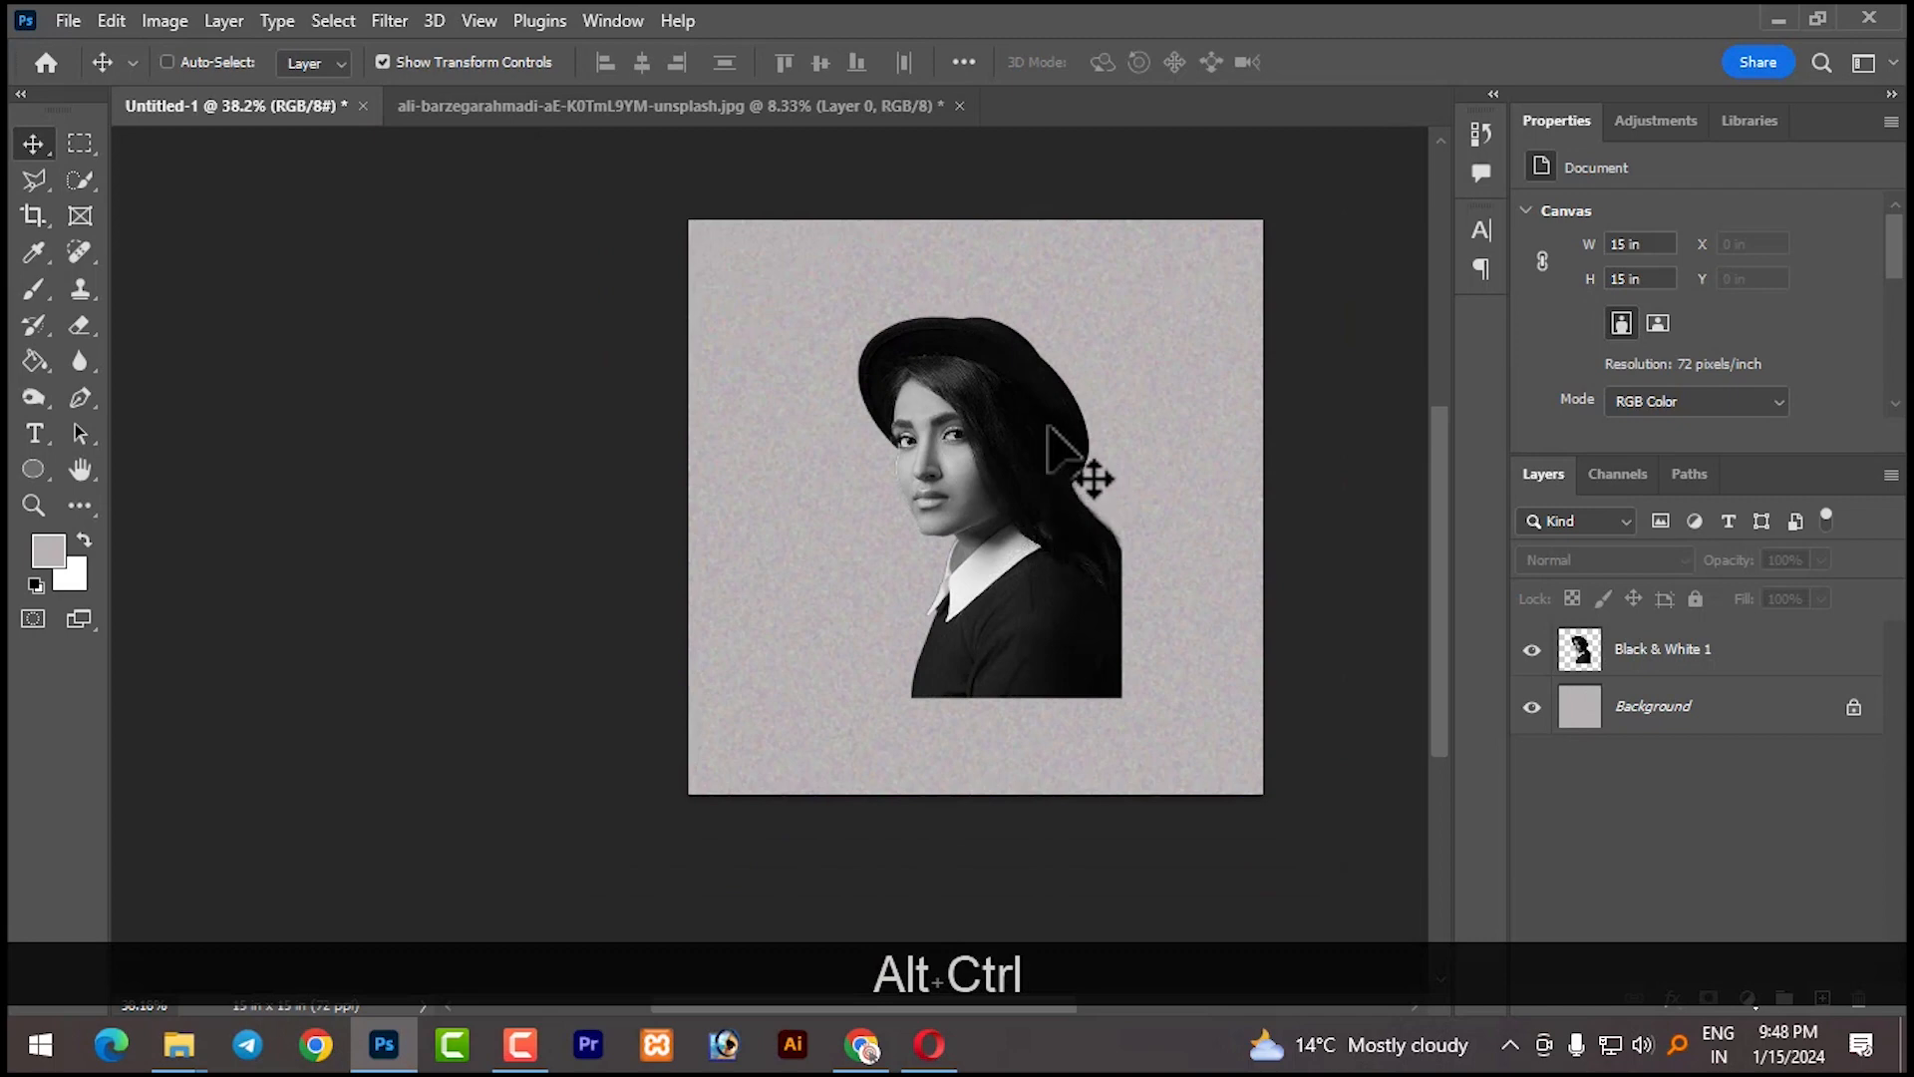
scroll(1053, 436, up, 4)
scroll(952, 448, up, 3)
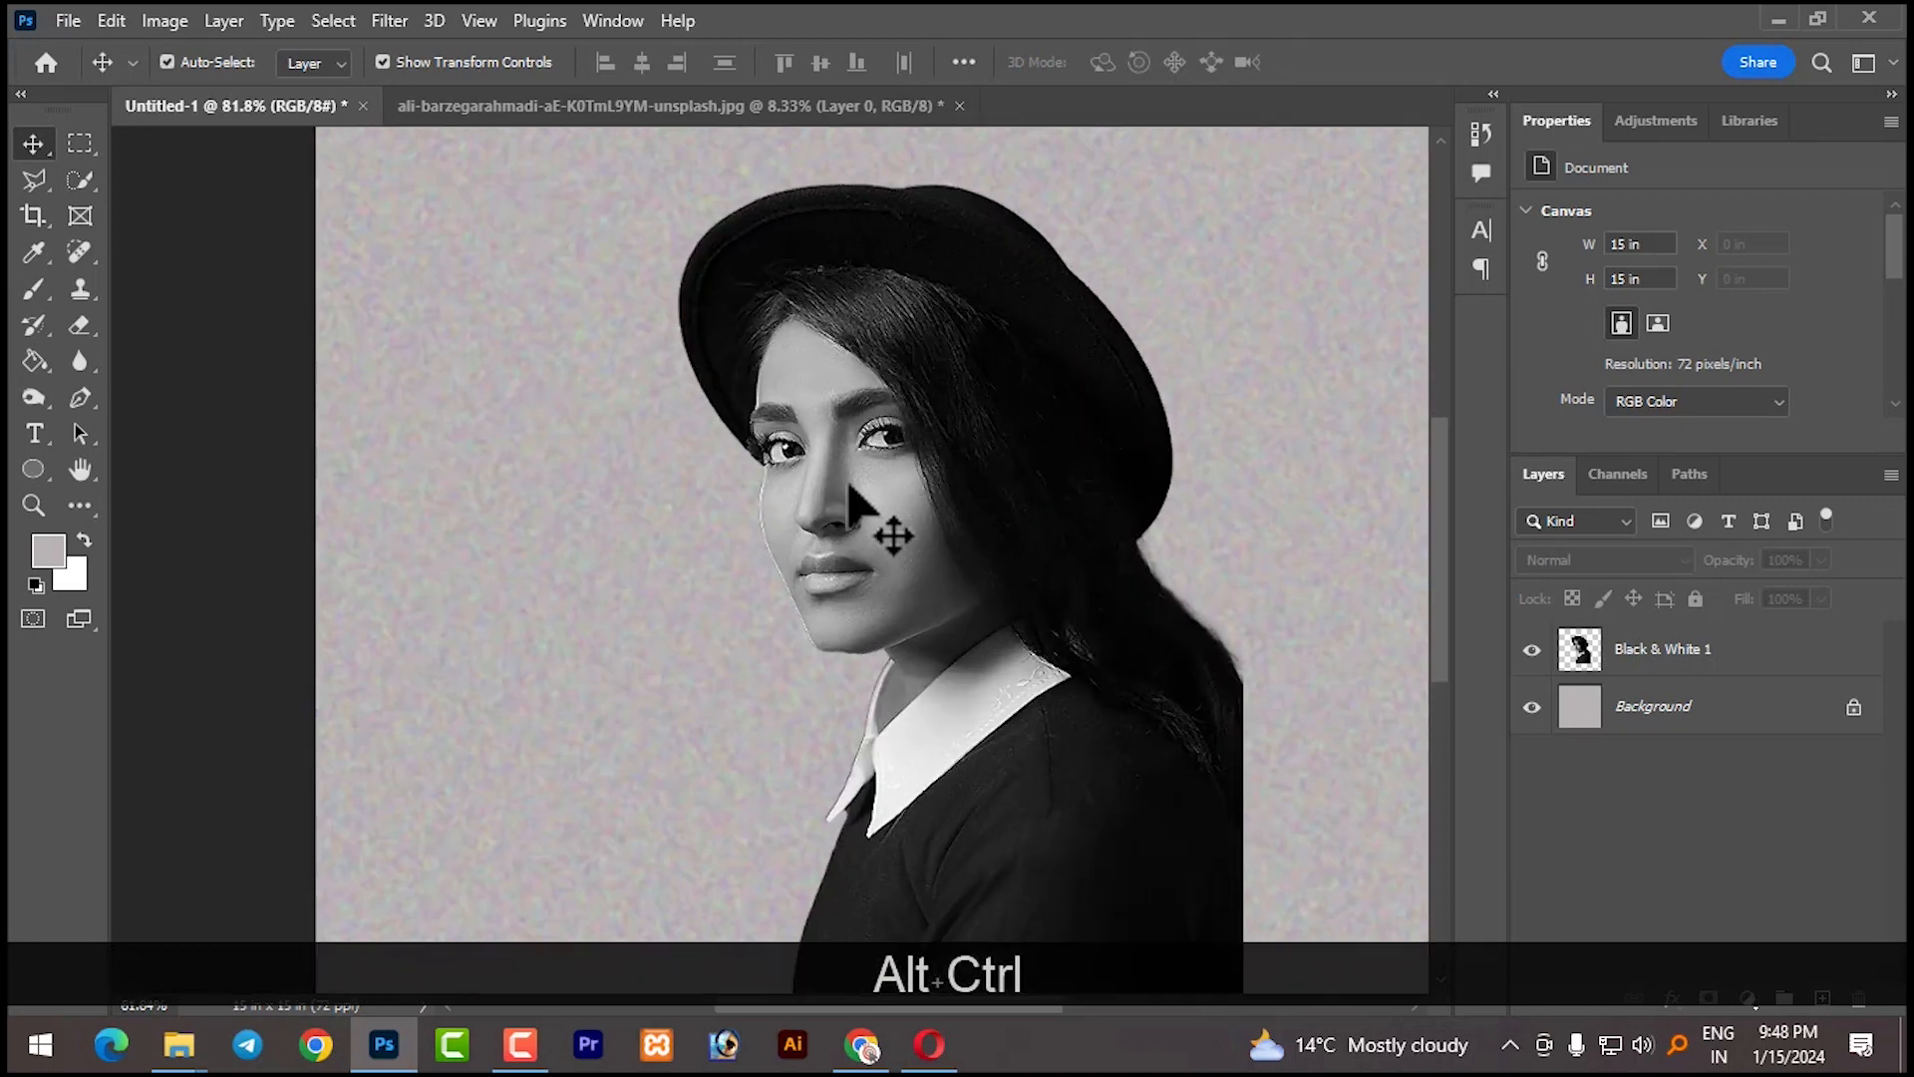
scroll(853, 503, up, 2)
scroll(787, 518, down, 1)
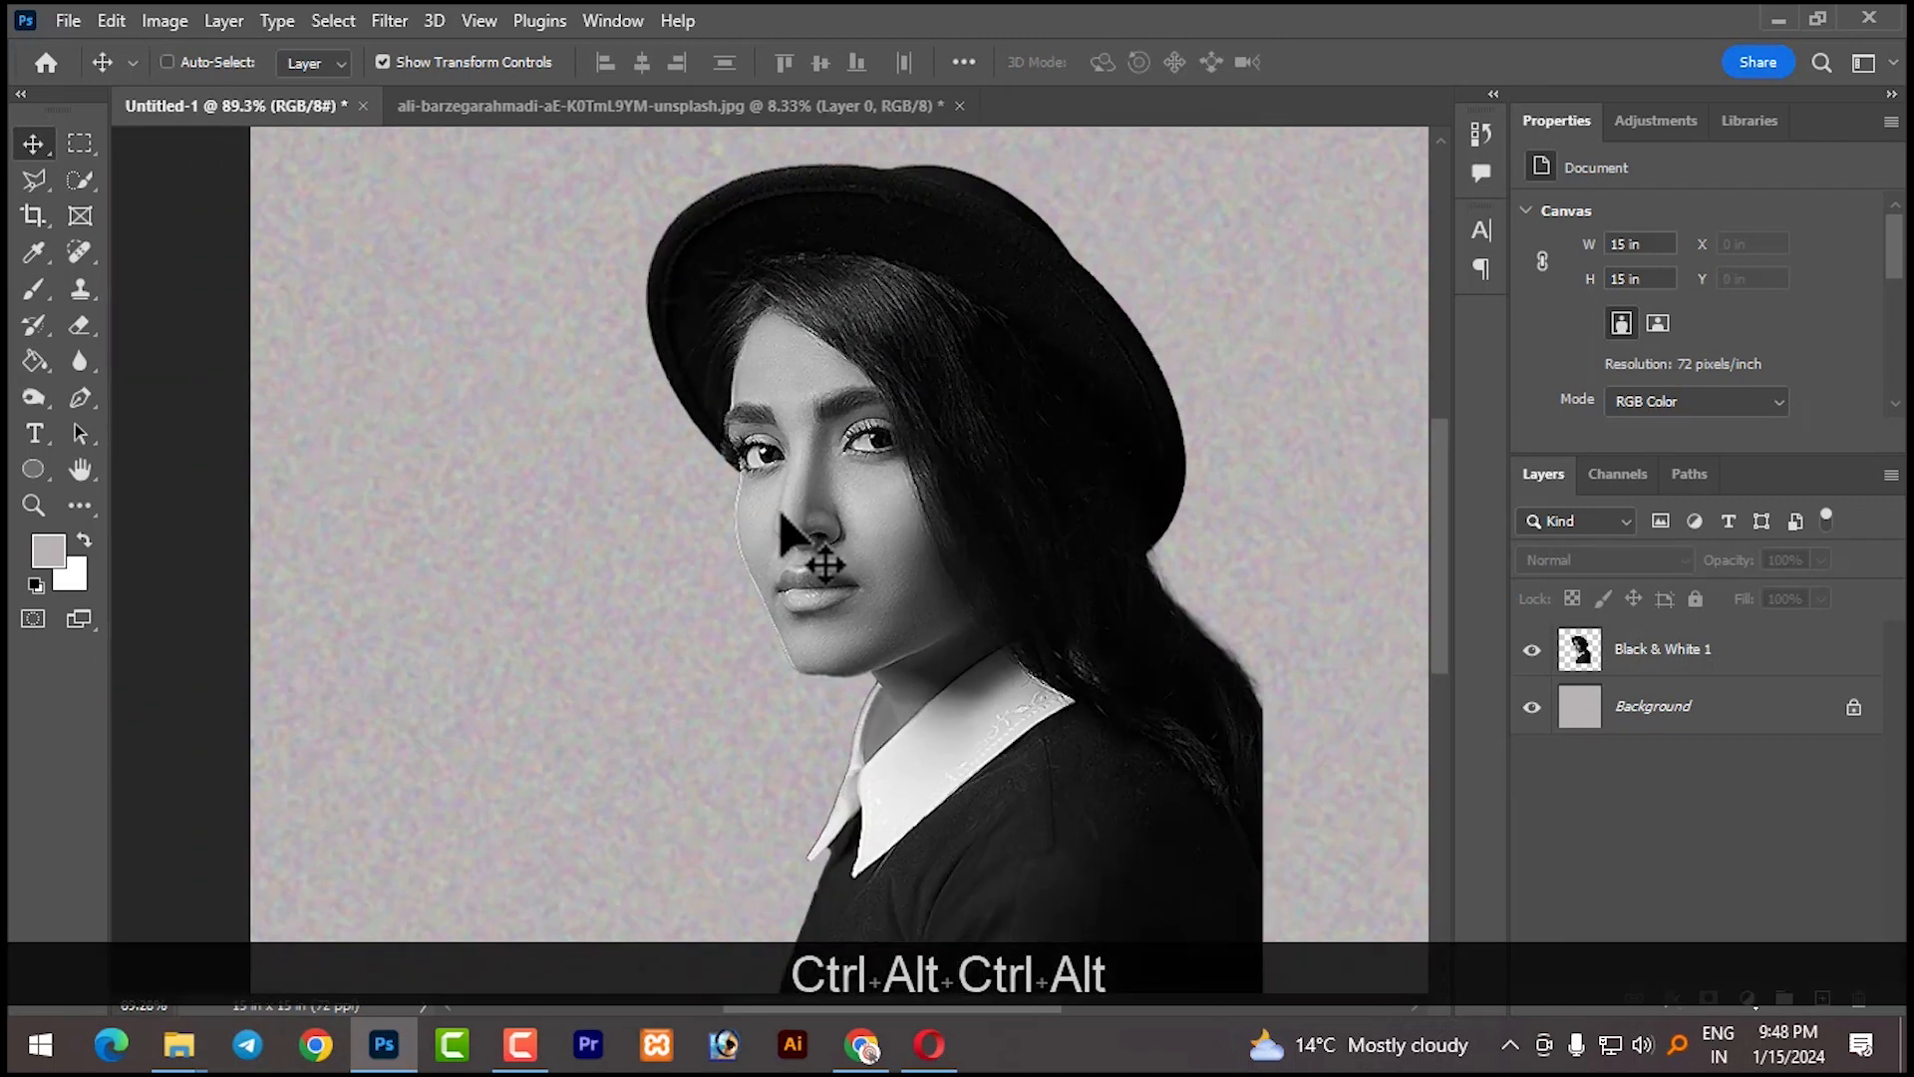
scroll(781, 513, down, 3)
drag(991, 428, 867, 406)
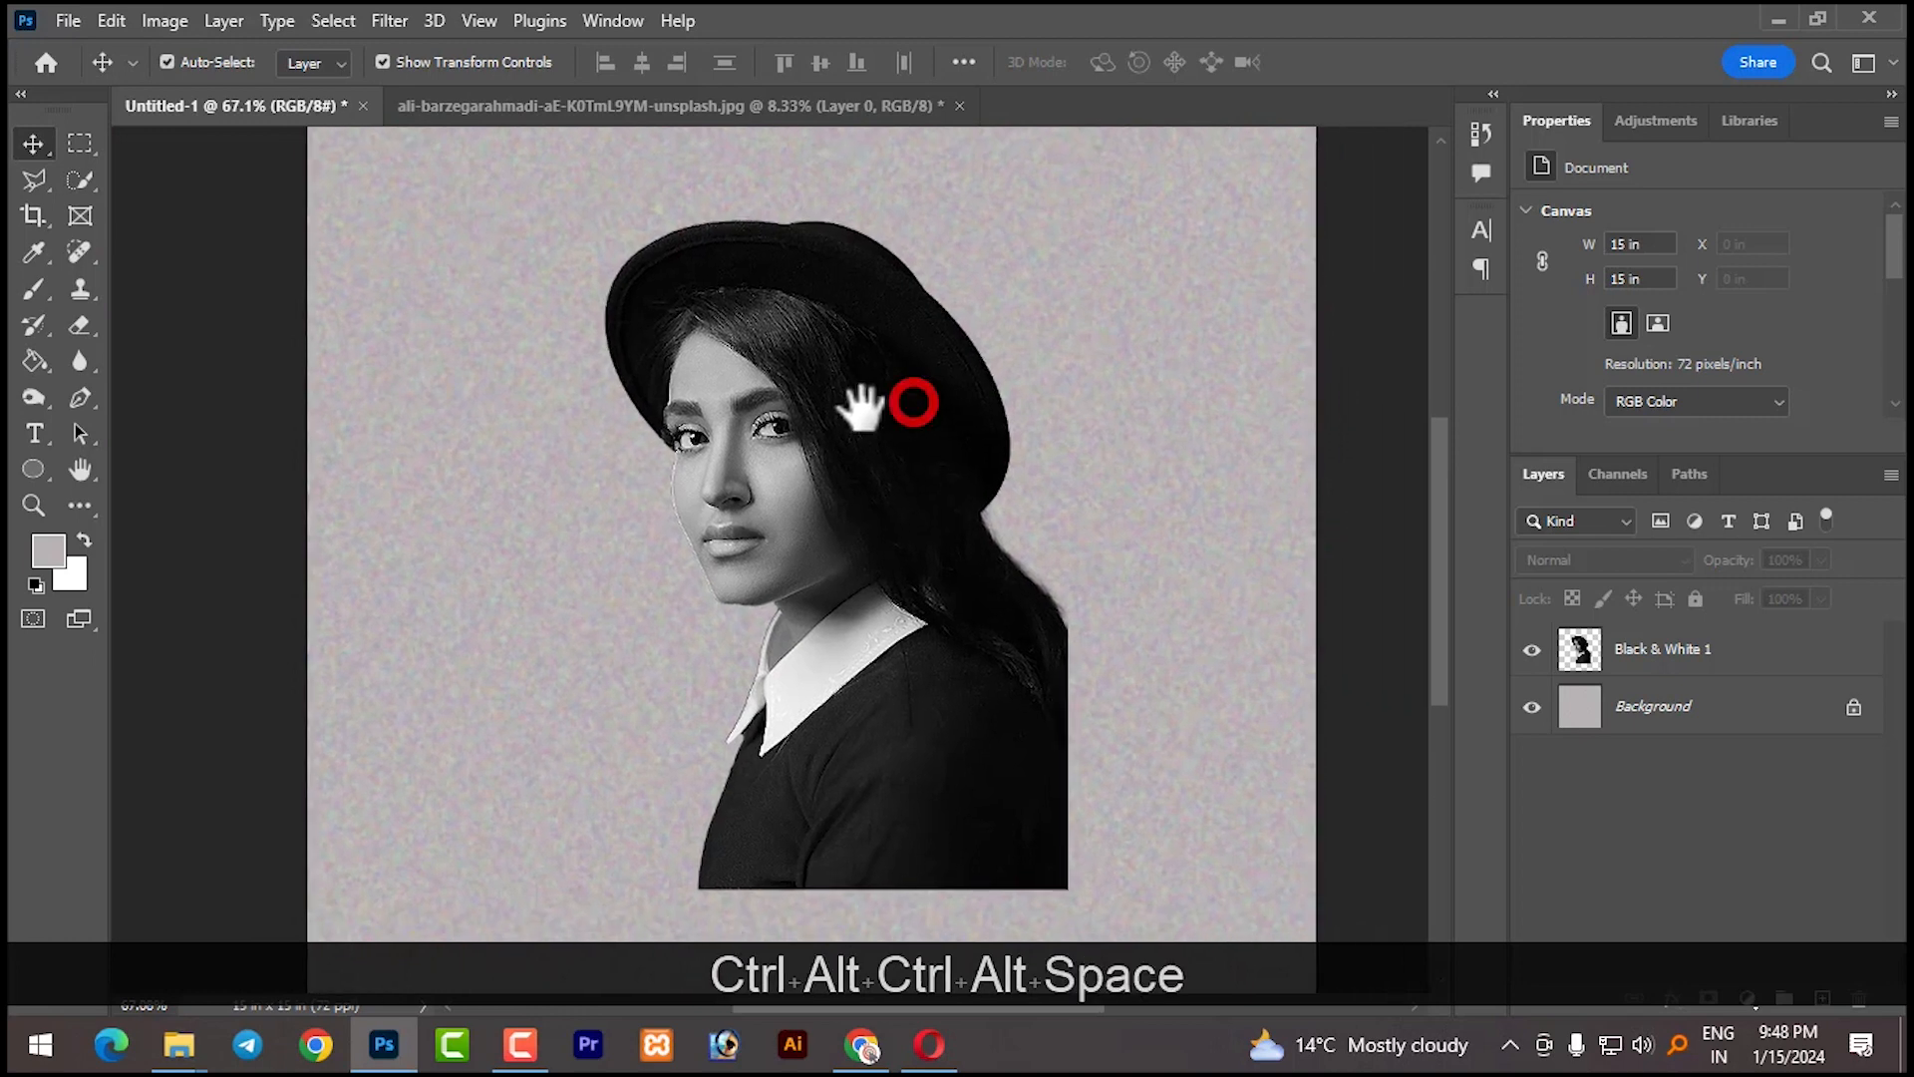
Start a horizontal text layer on the background beside the portrait's face and set its font to Montserrat
click(27, 433)
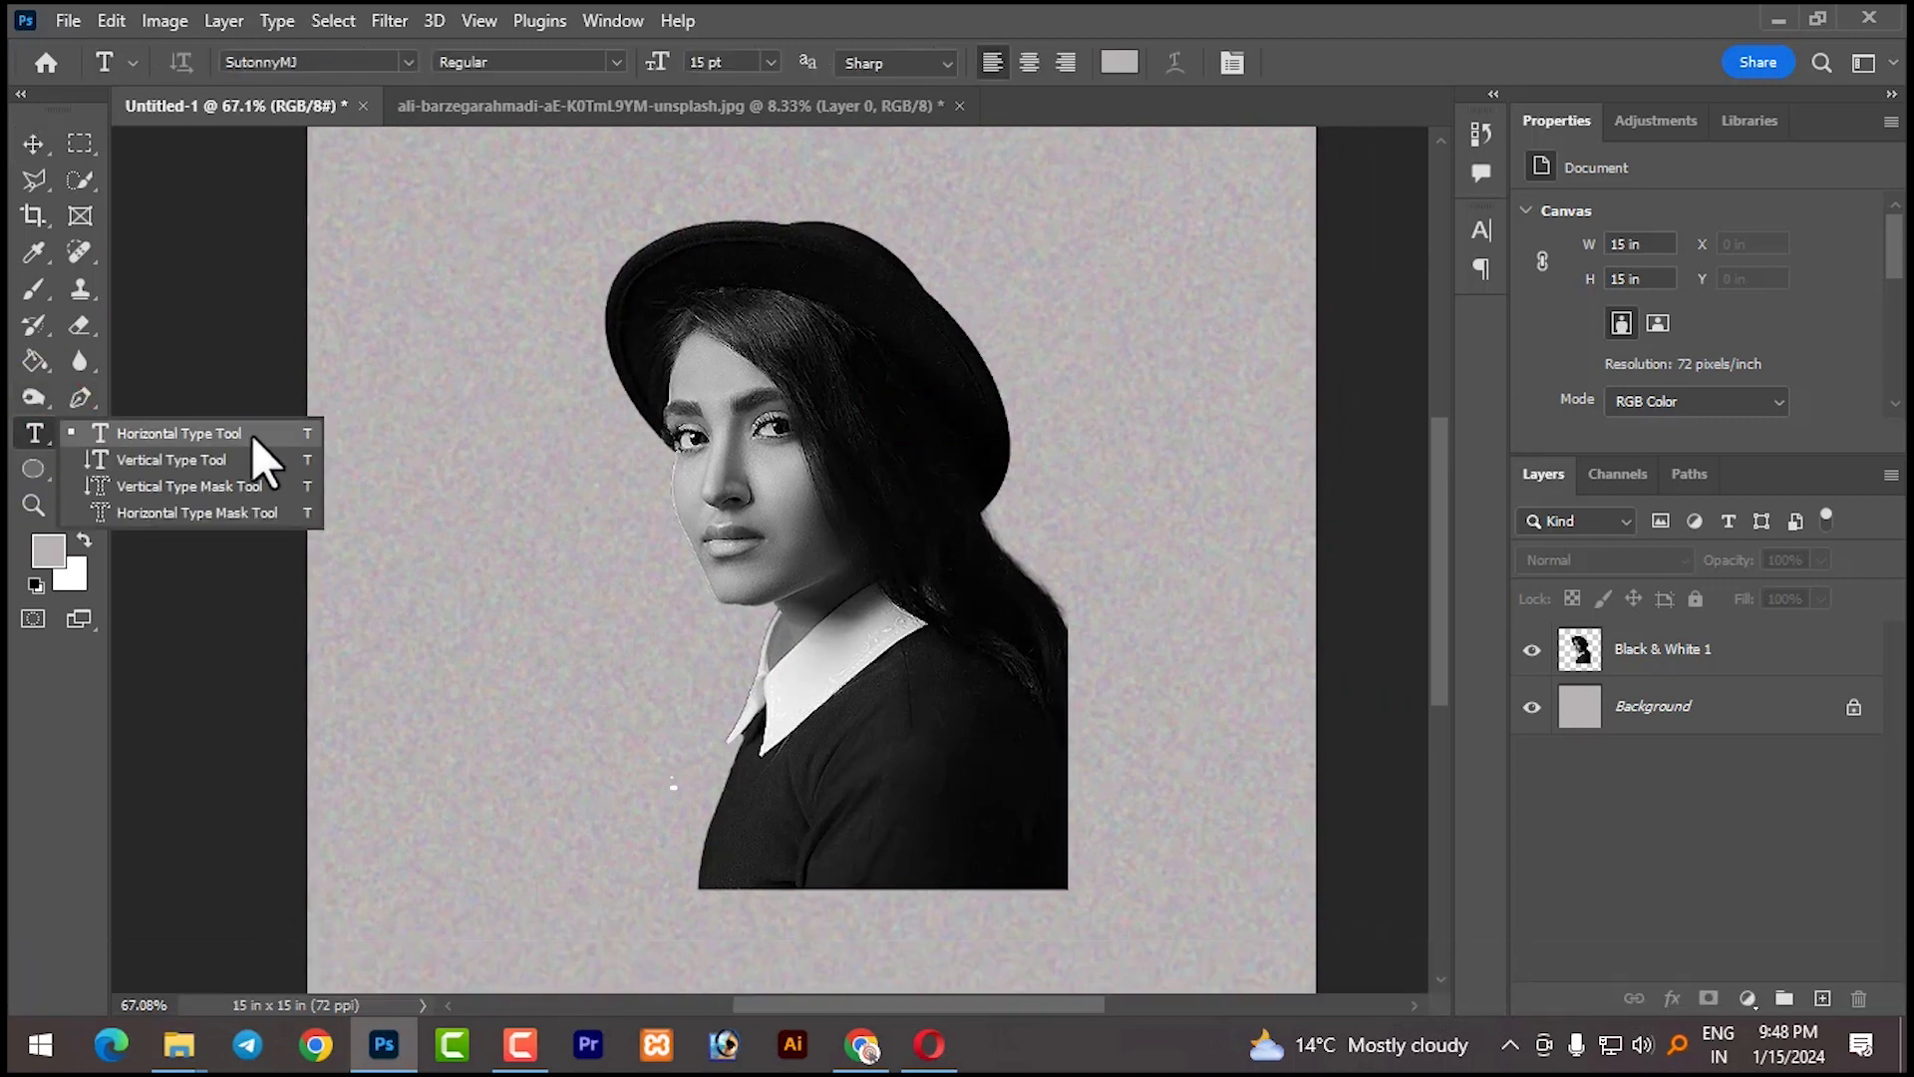
click(169, 434)
click(554, 478)
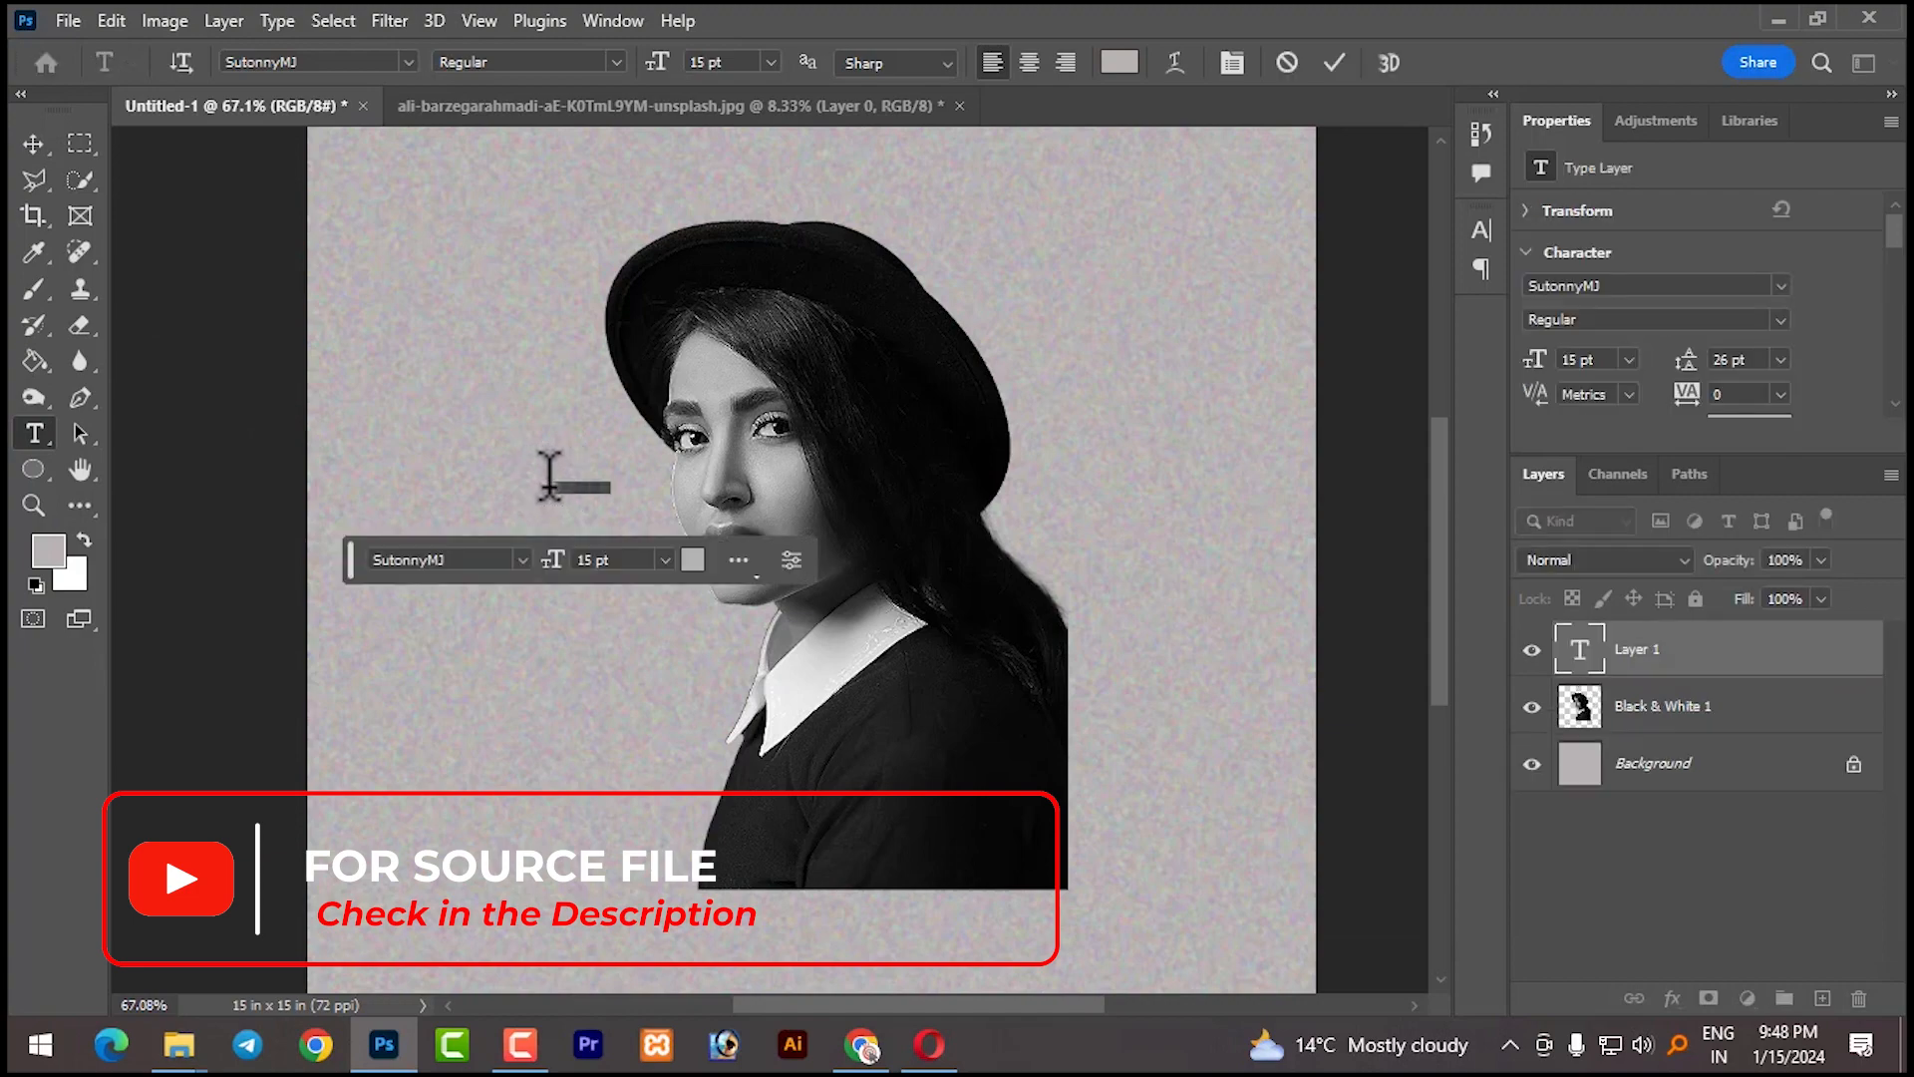
click(401, 61)
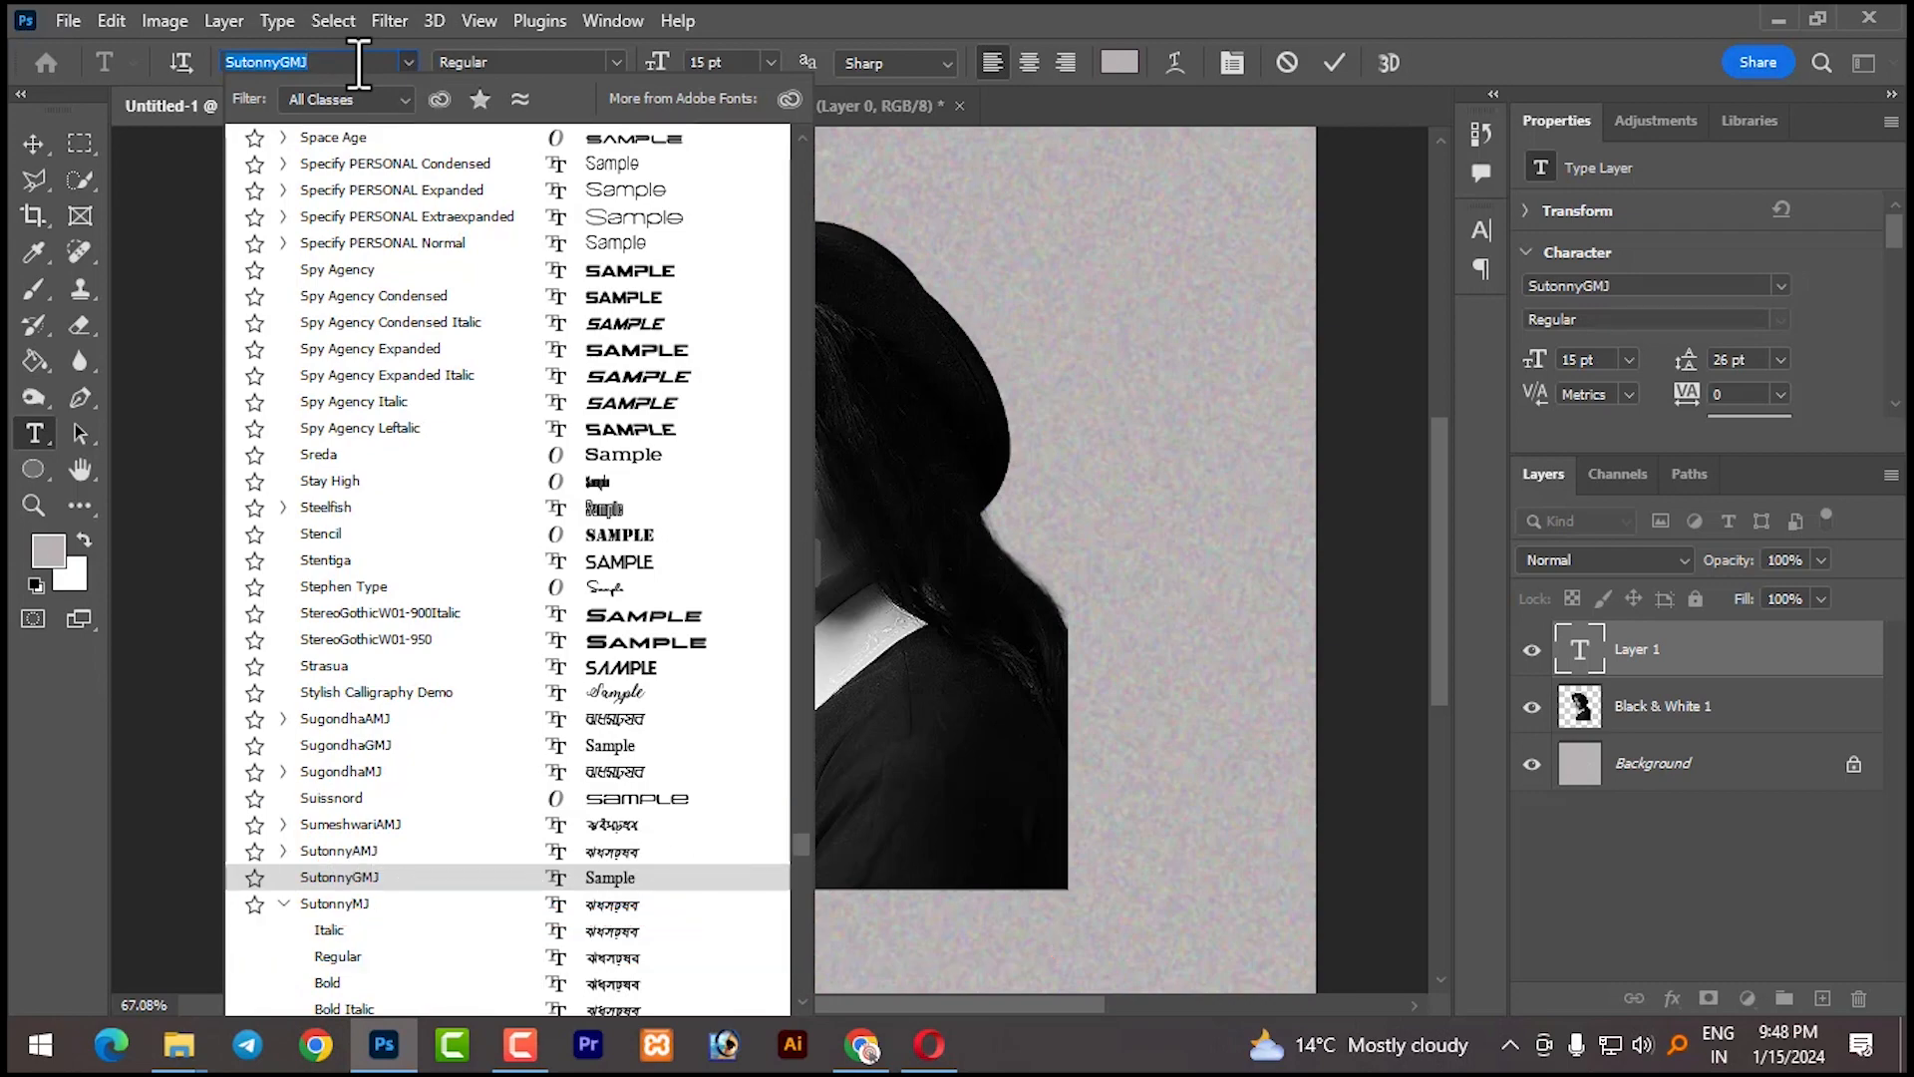
text(mons)
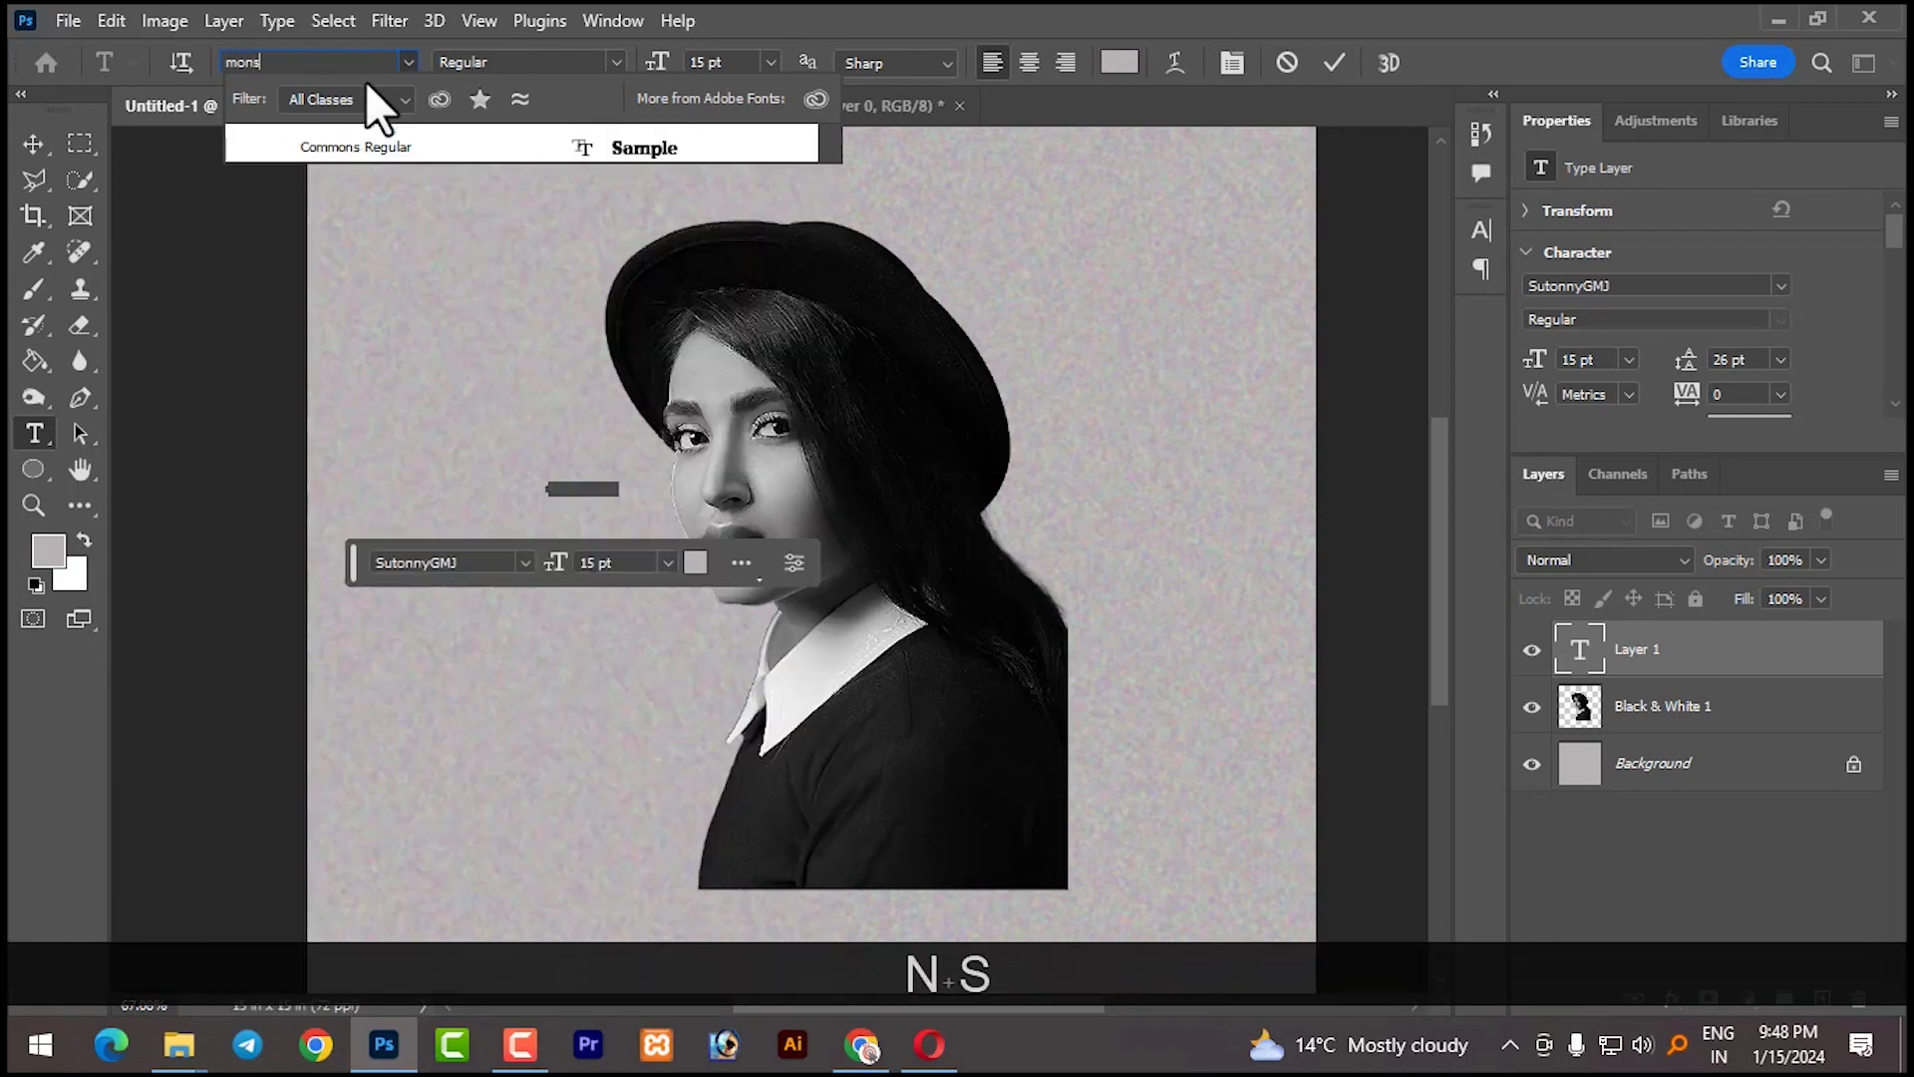
key(BackSpace)
text(s)
key(BackSpace)
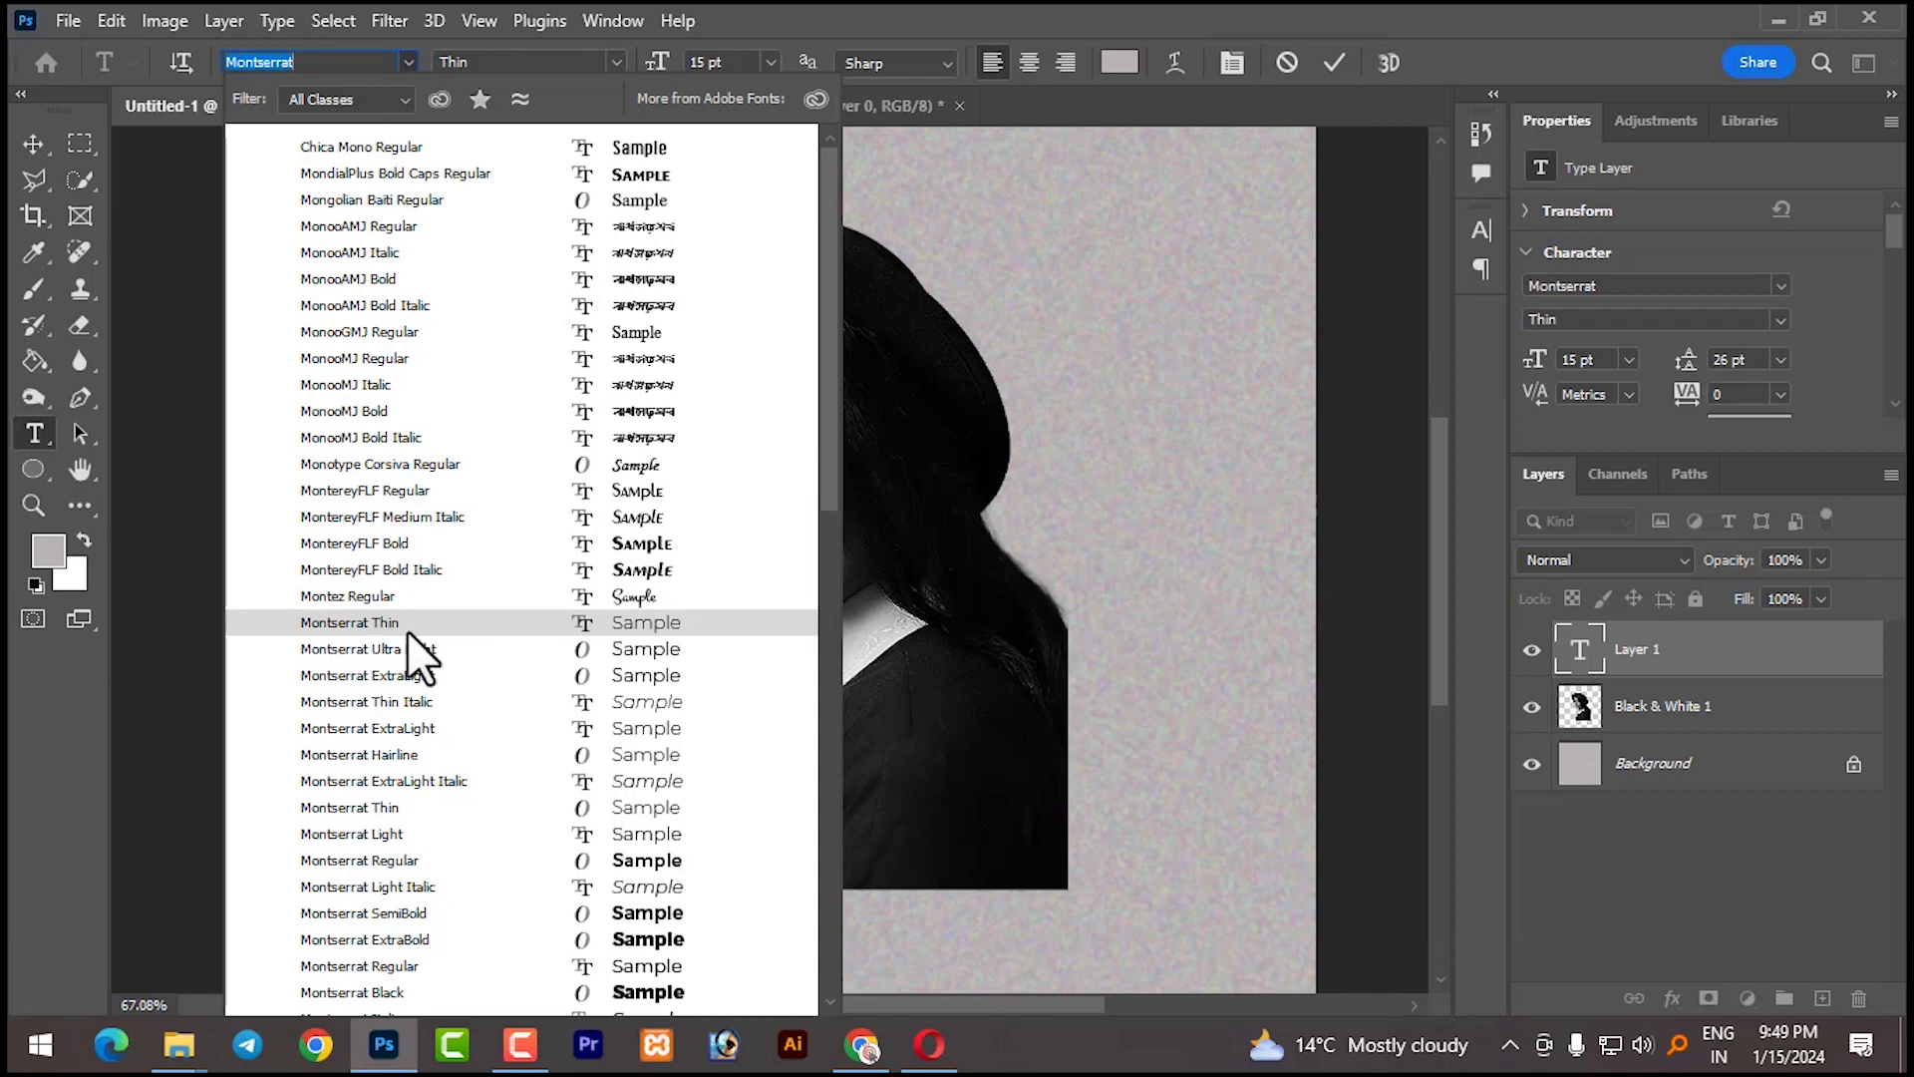
click(372, 622)
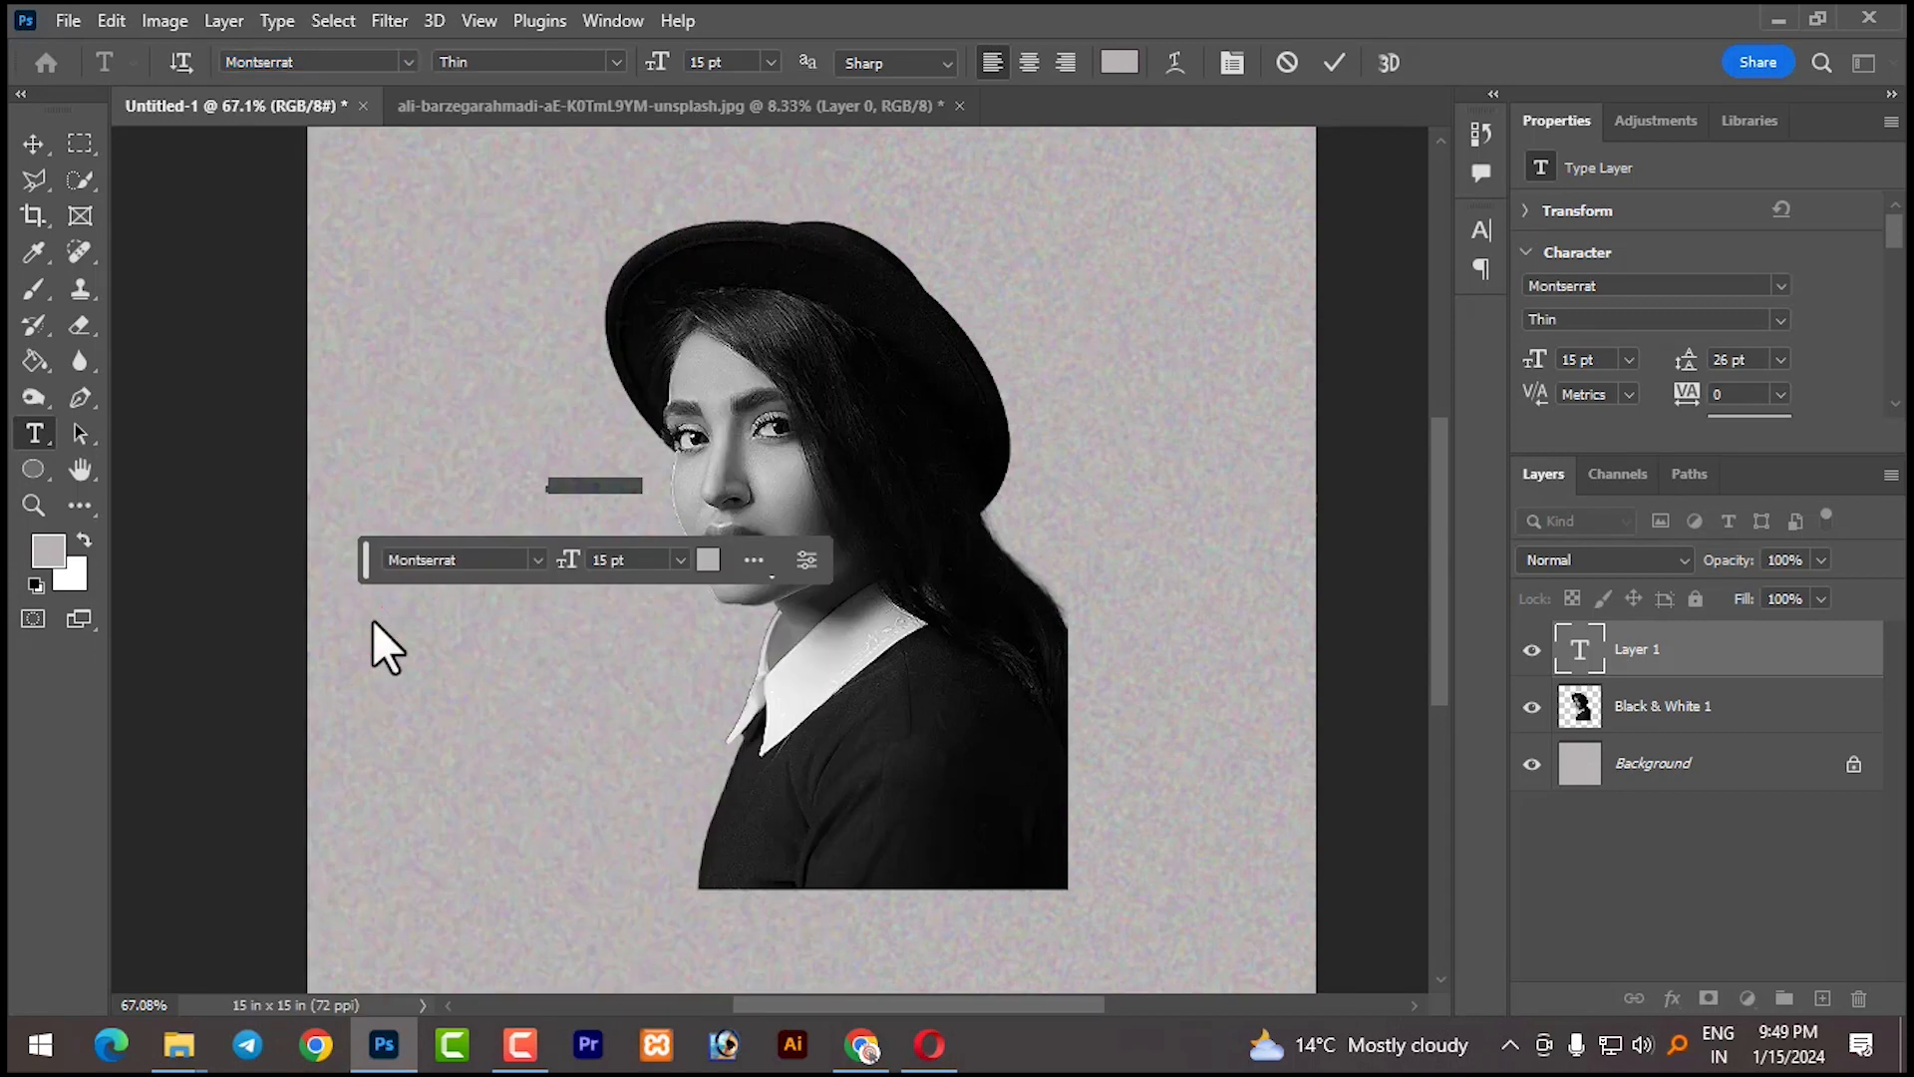
Set the placeholder text's font style to Regular and its size to 48 pt
click(617, 62)
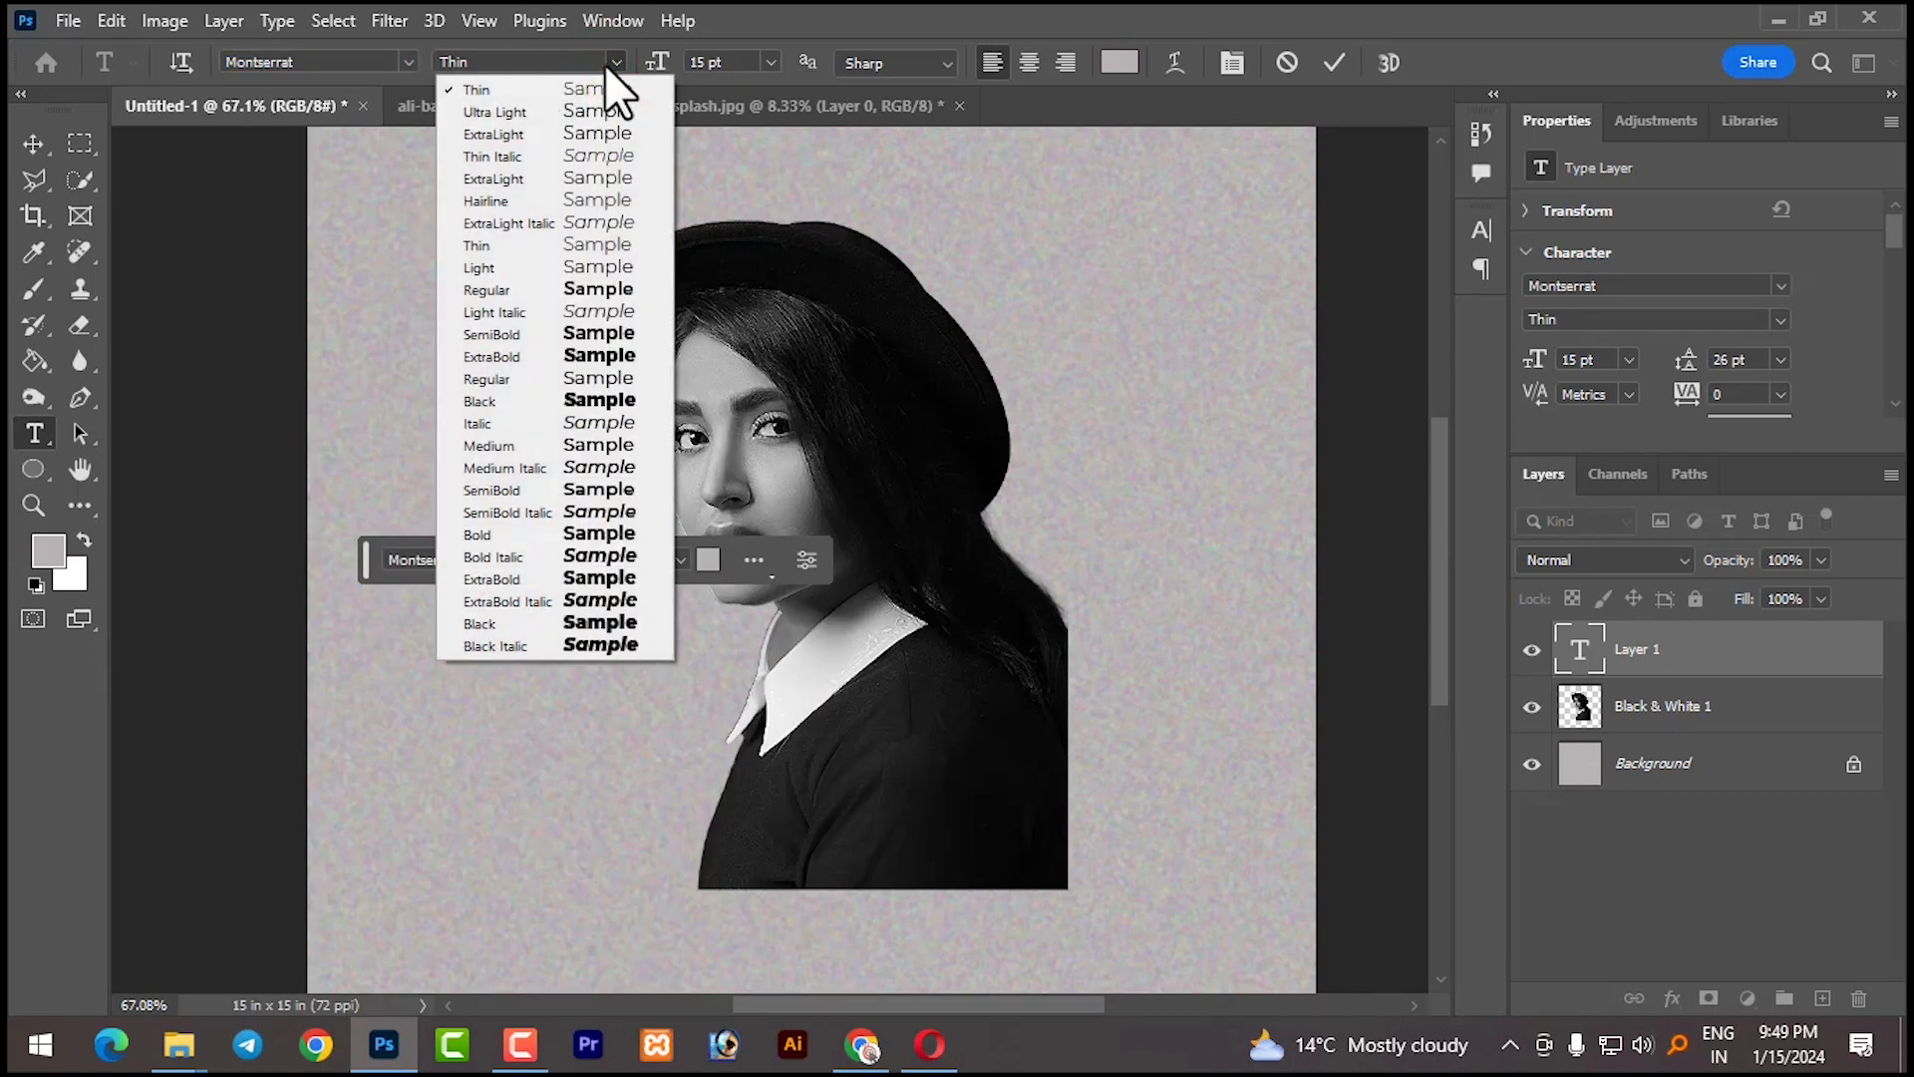
click(526, 284)
click(770, 61)
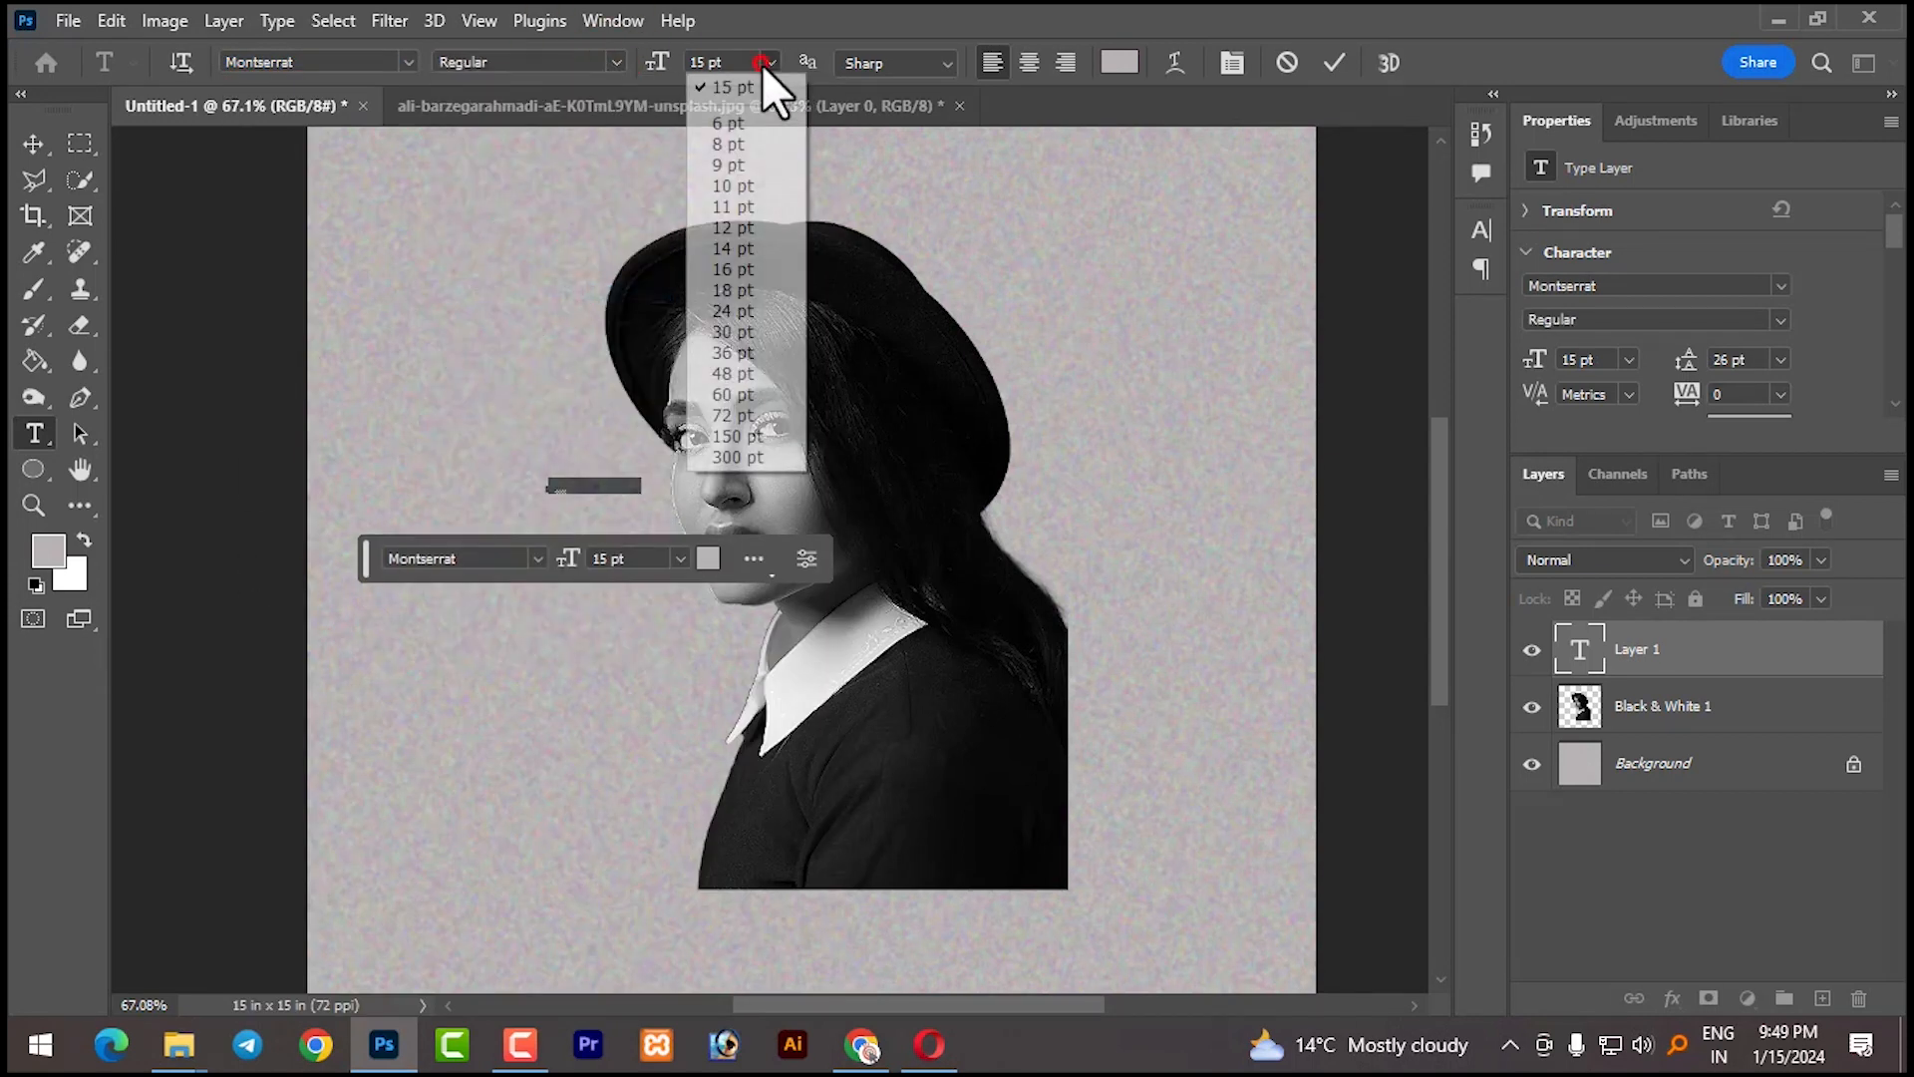
click(739, 379)
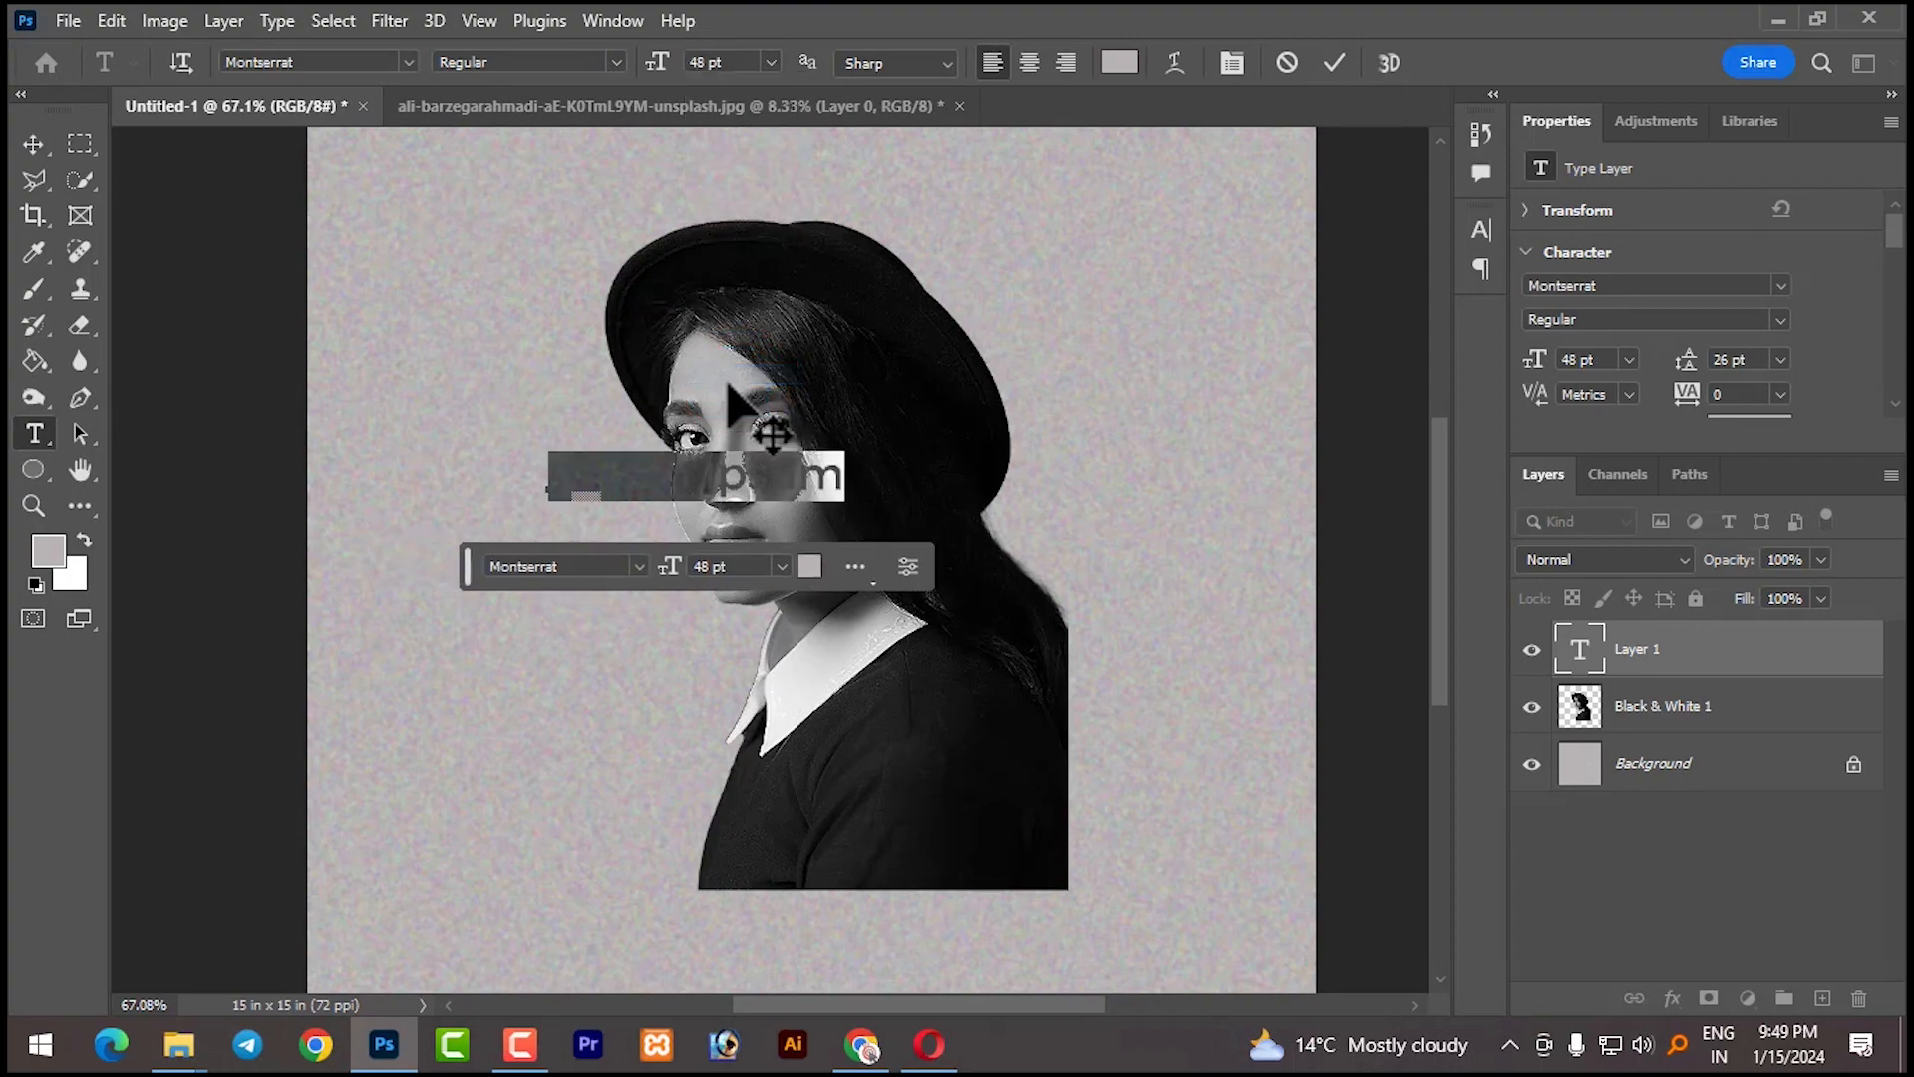
Select all of the placeholder text and change its colour to white
click(570, 469)
drag(550, 473, 843, 481)
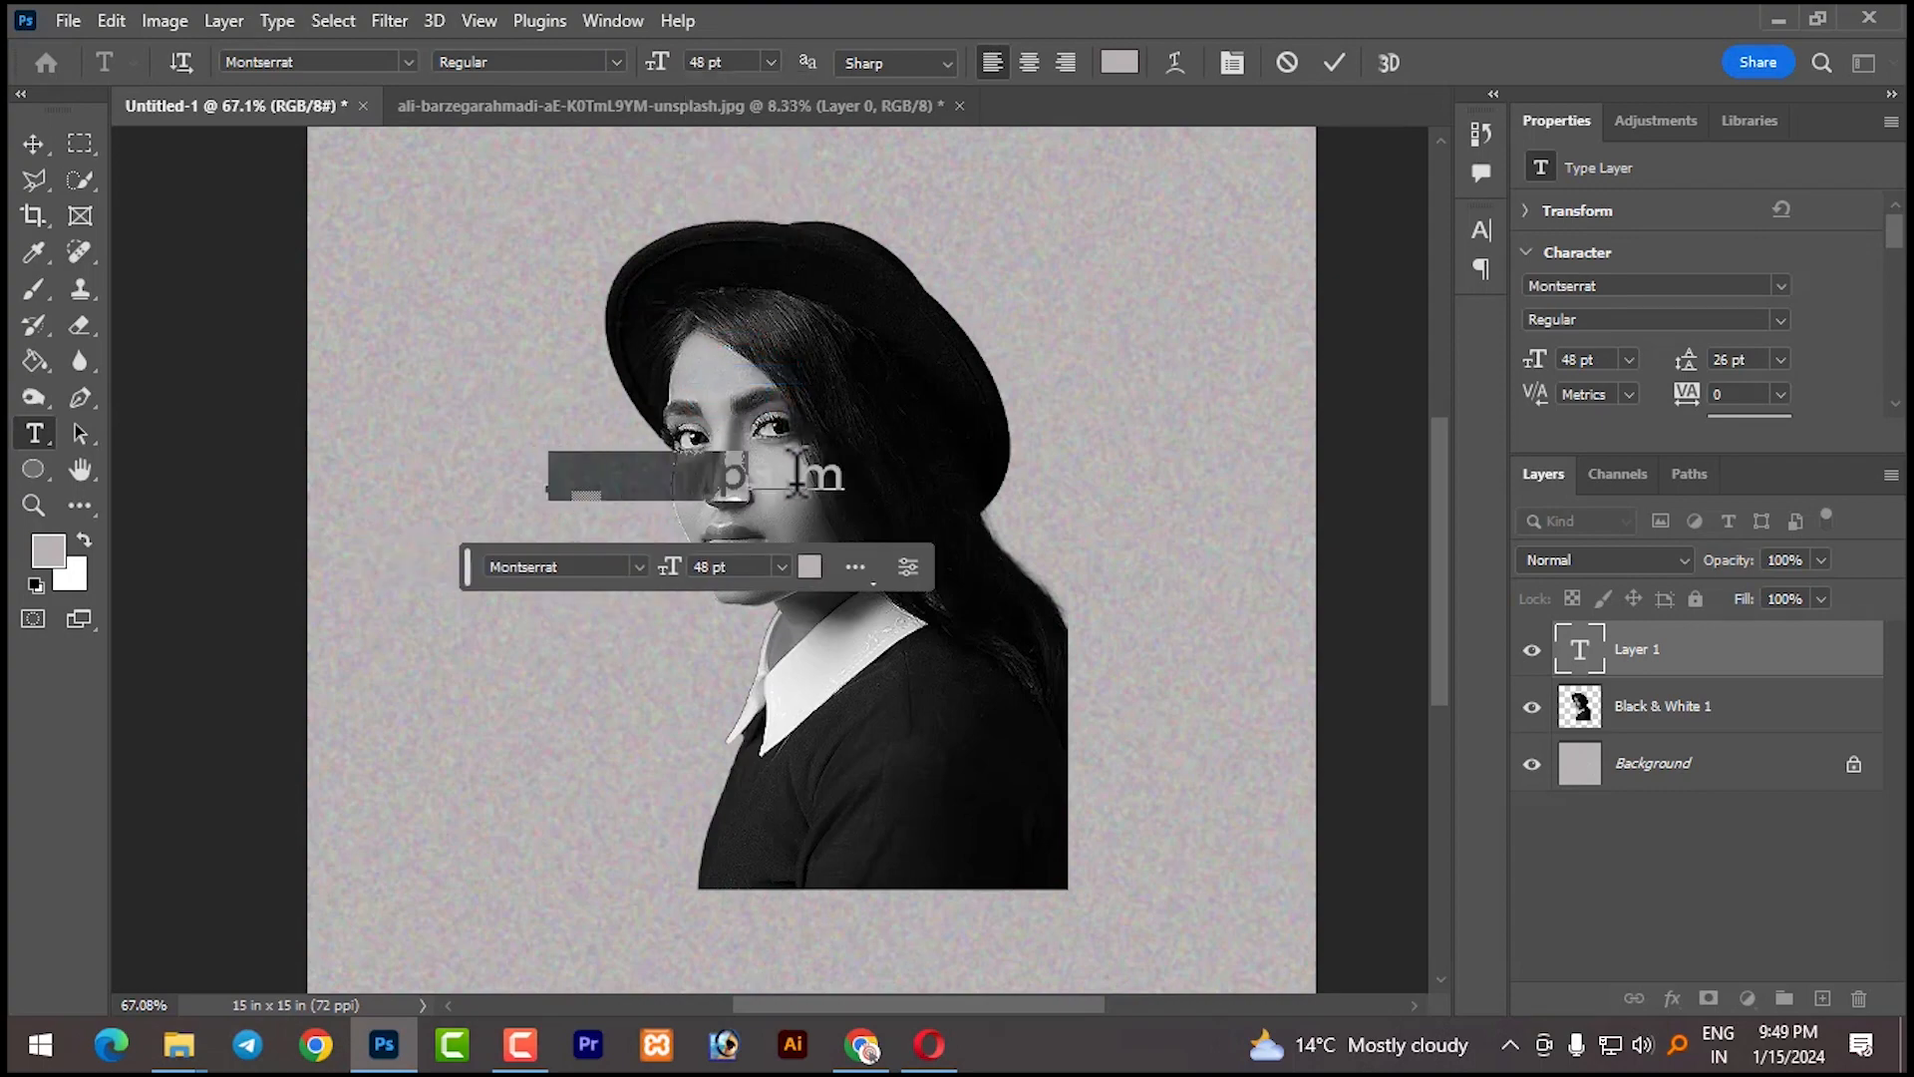
click(56, 548)
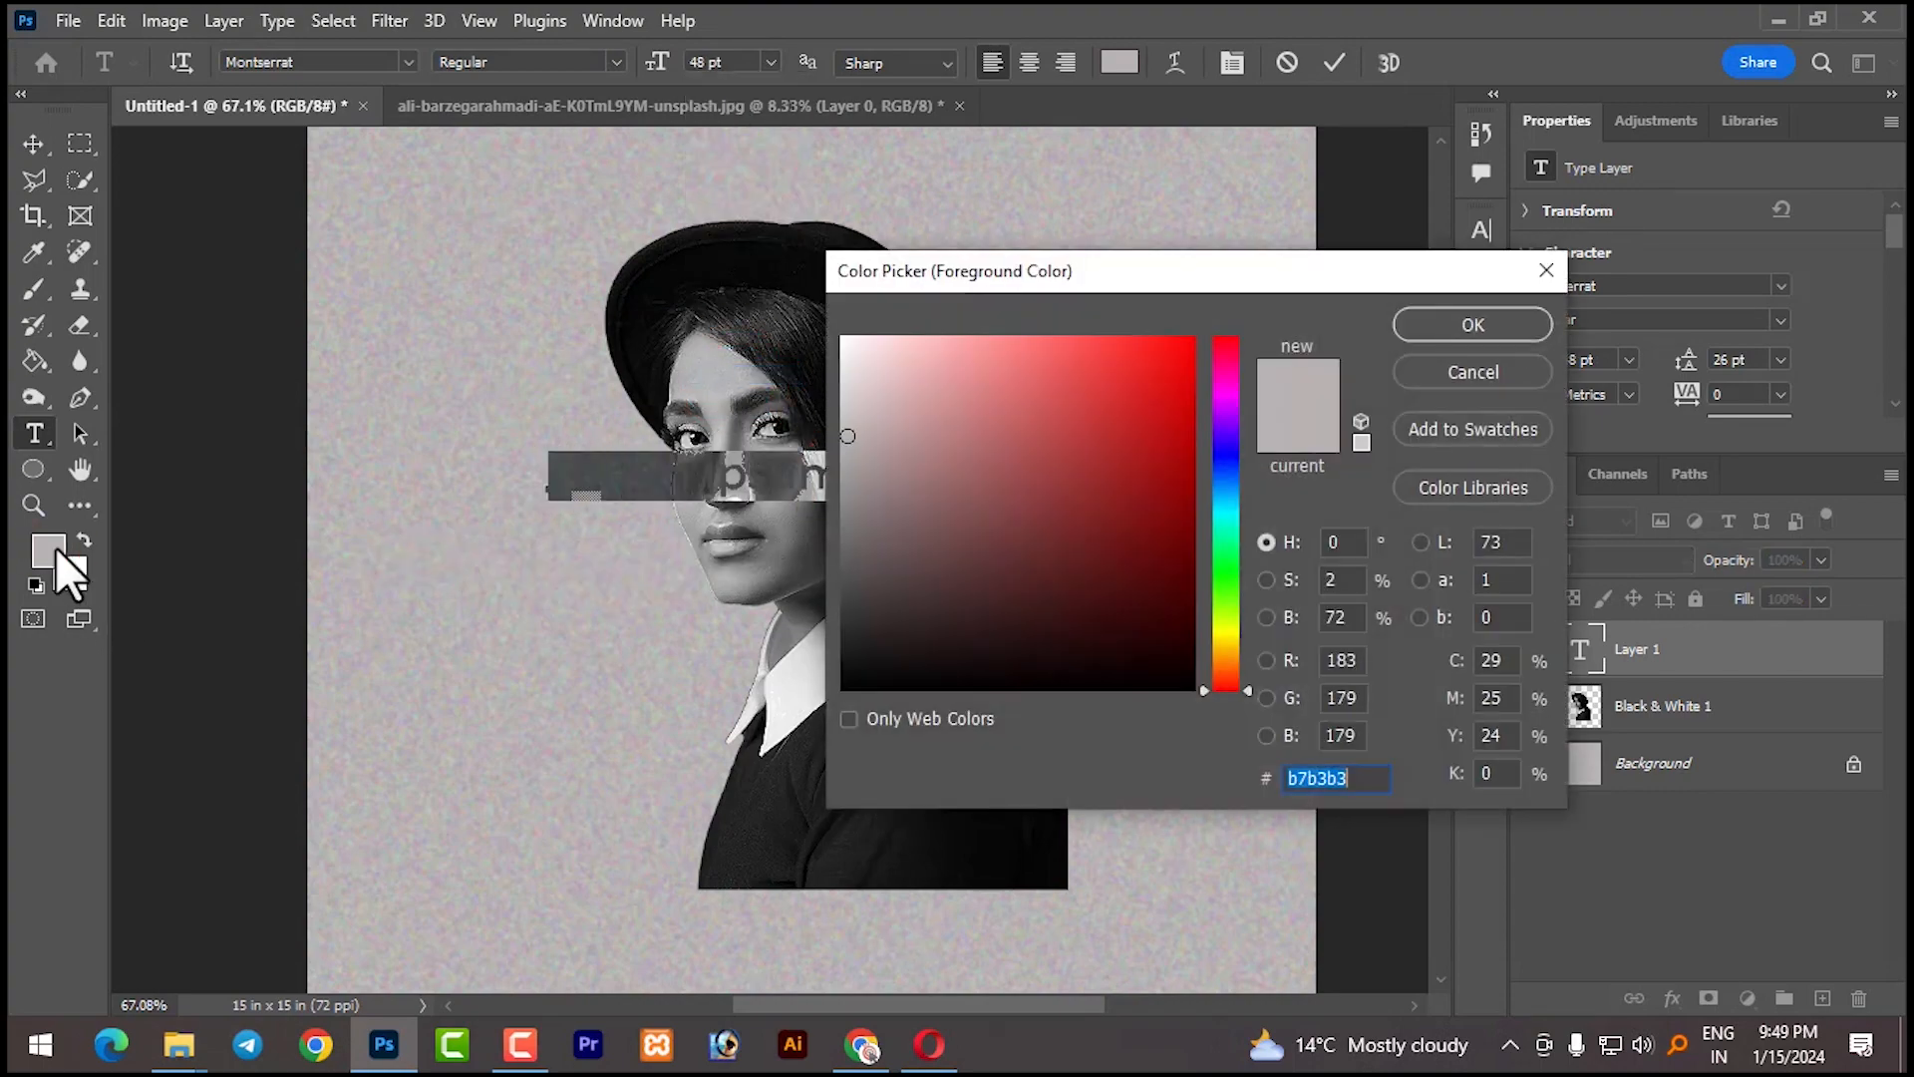
click(1472, 372)
click(1118, 62)
click(1068, 453)
drag(942, 377, 798, 333)
click(1473, 324)
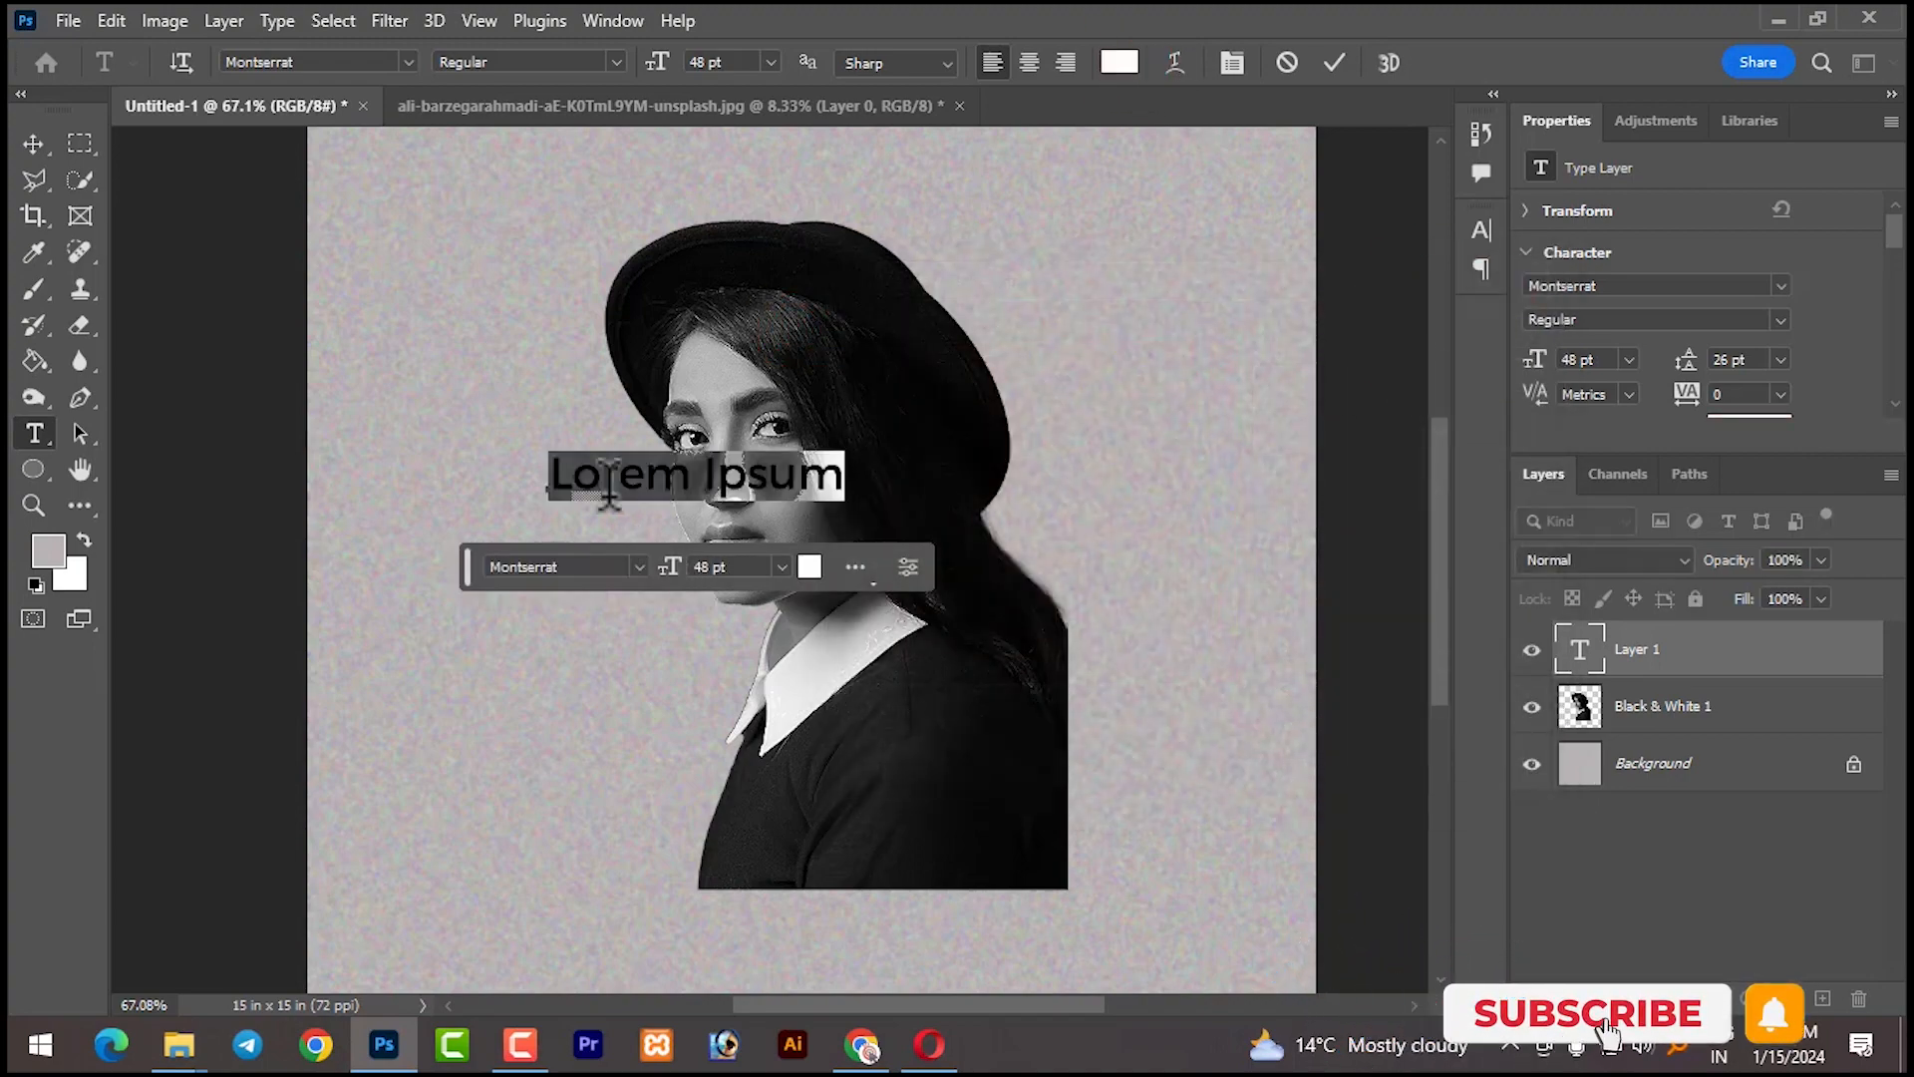
Replace the placeholder text with TOP MODEL and commit it
text(TOP MO)
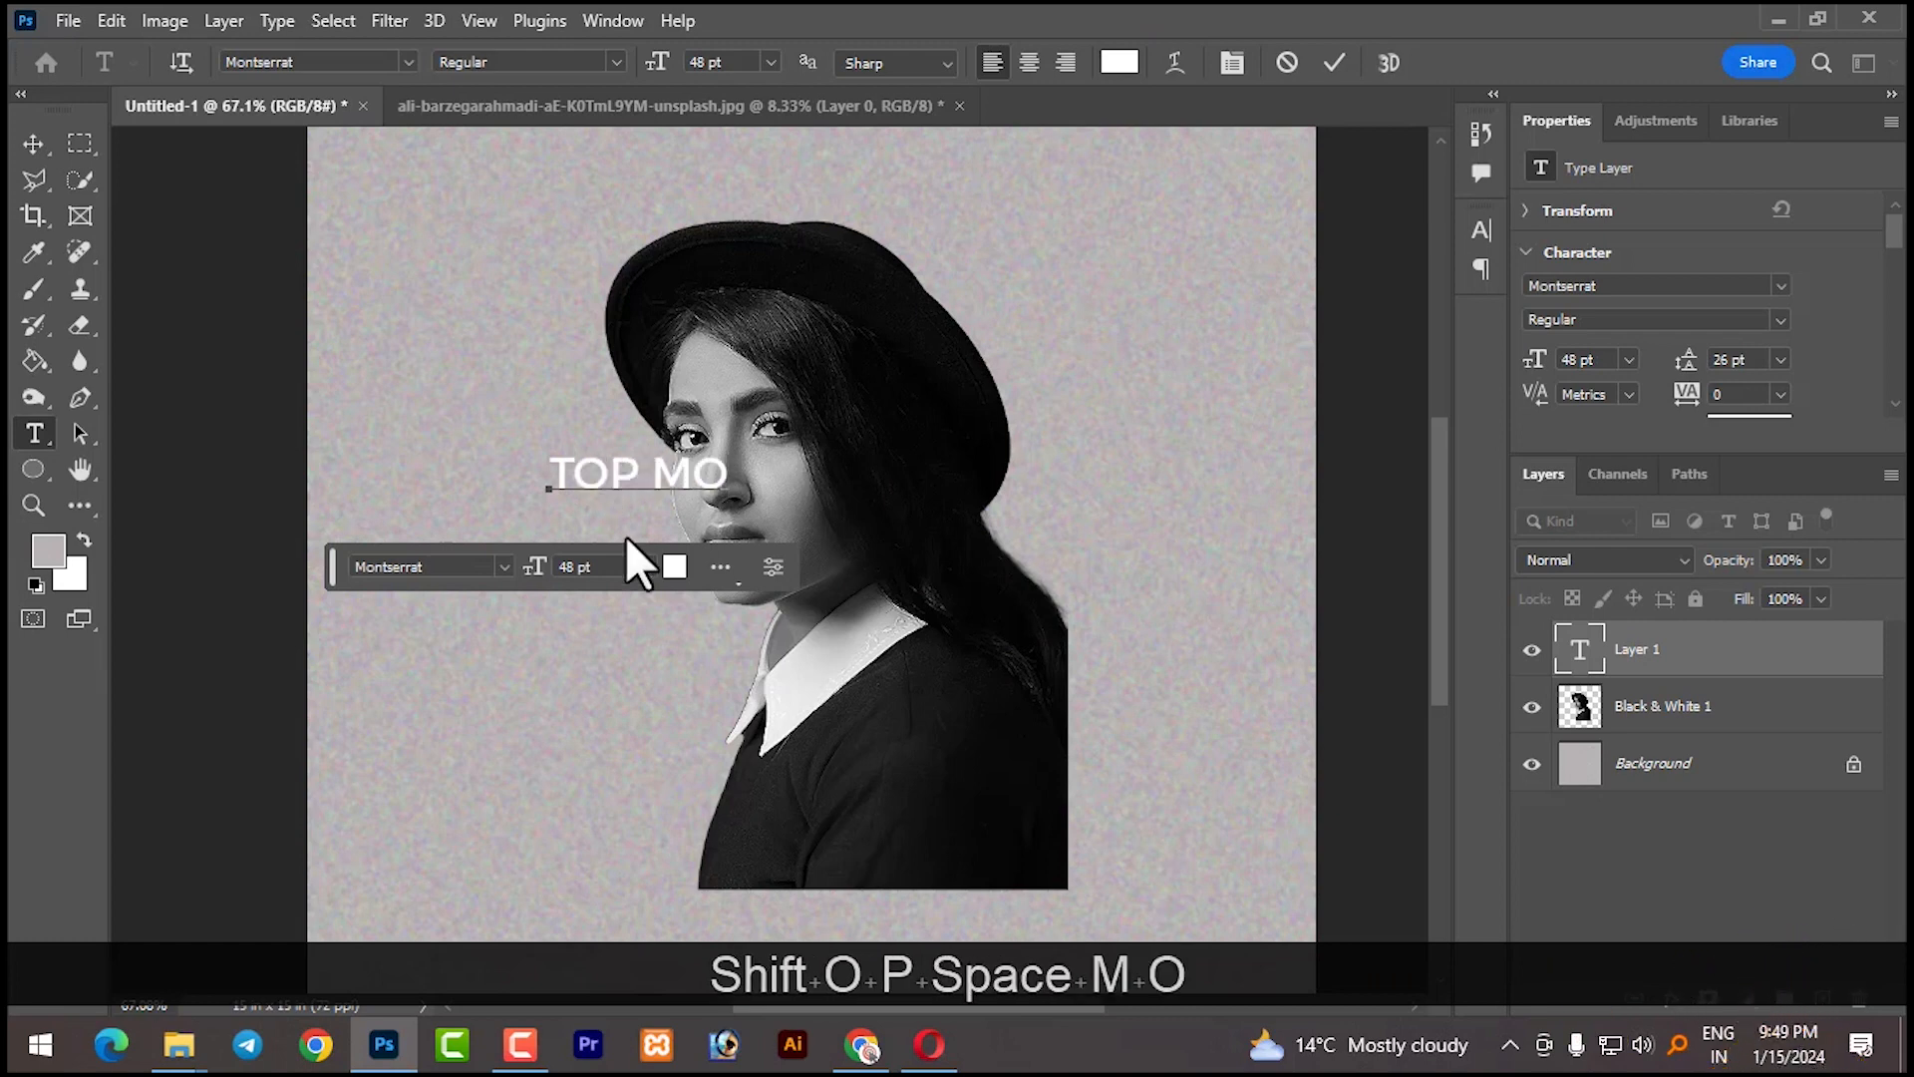
text(DEL)
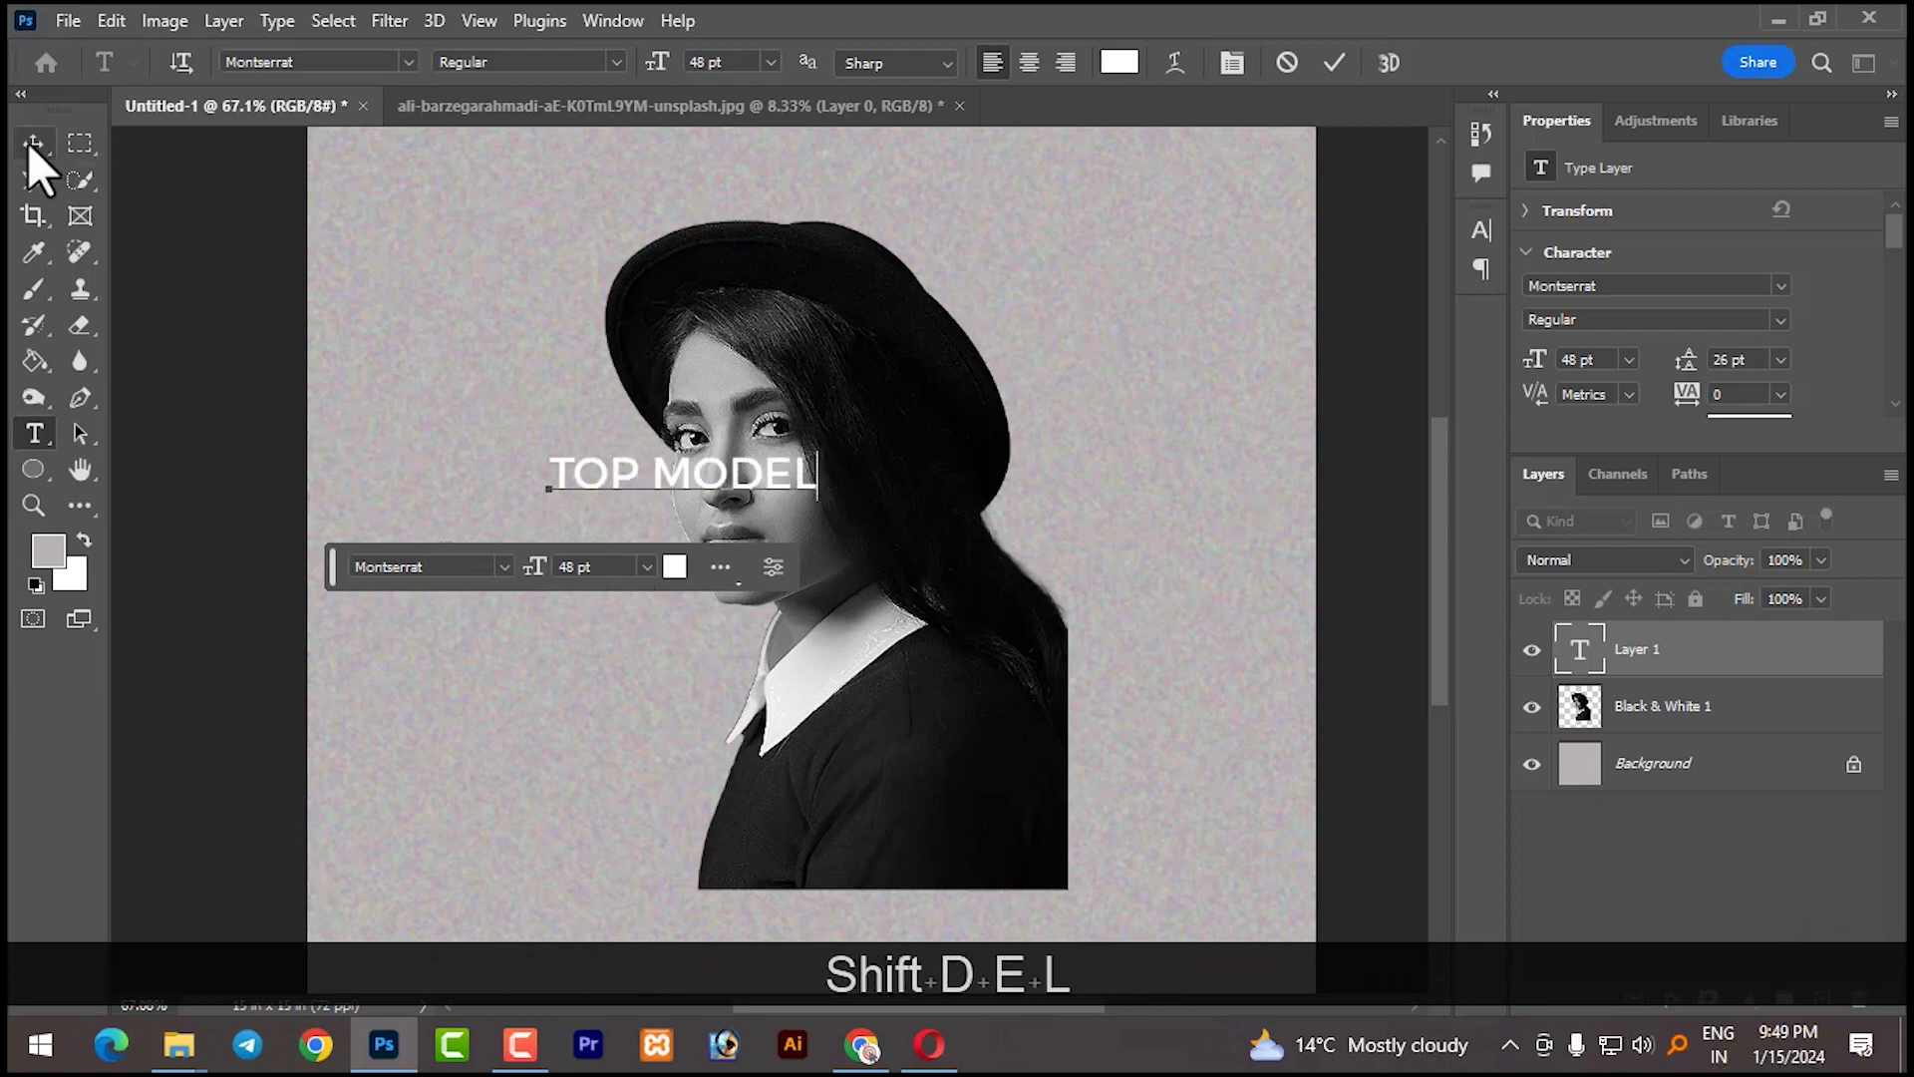
click(29, 144)
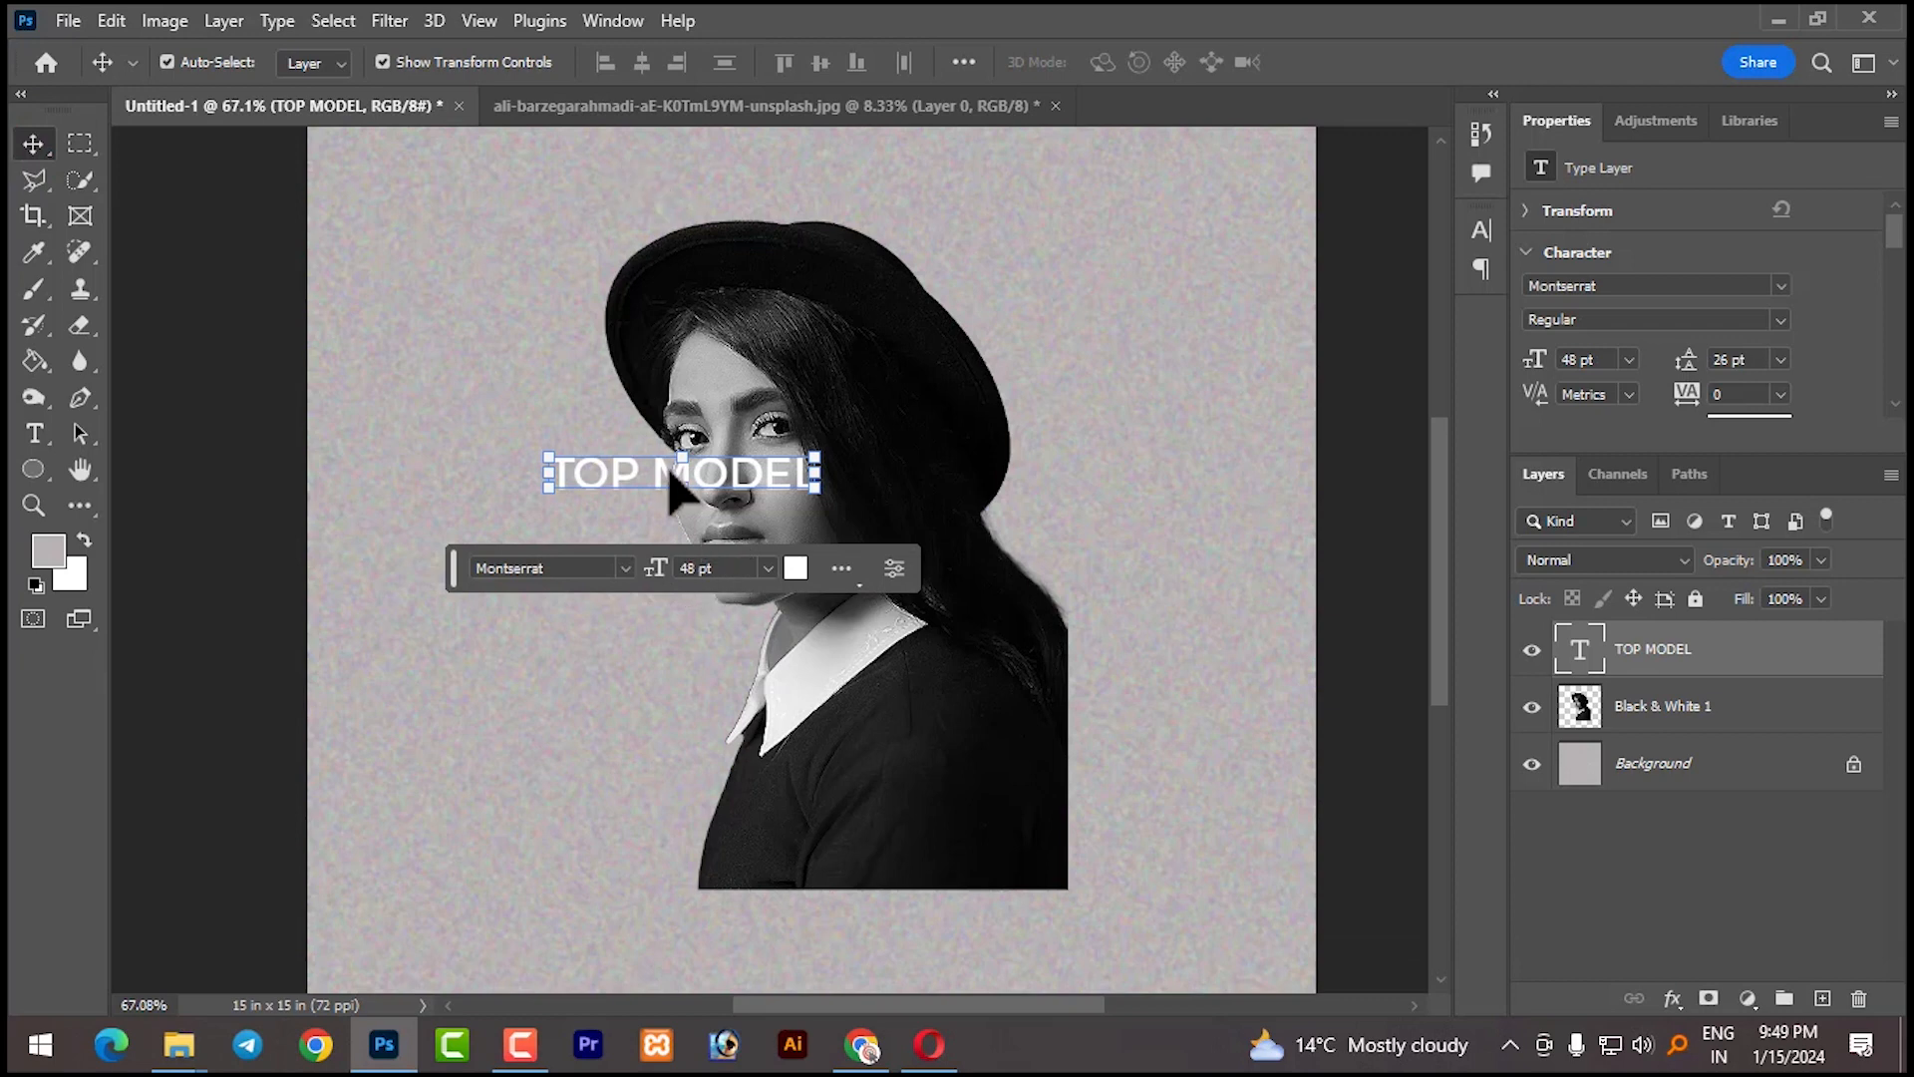
Apply faux bold and the Black font style to the TOP MODEL text and set its size to 72 pt
key(ctrl+t)
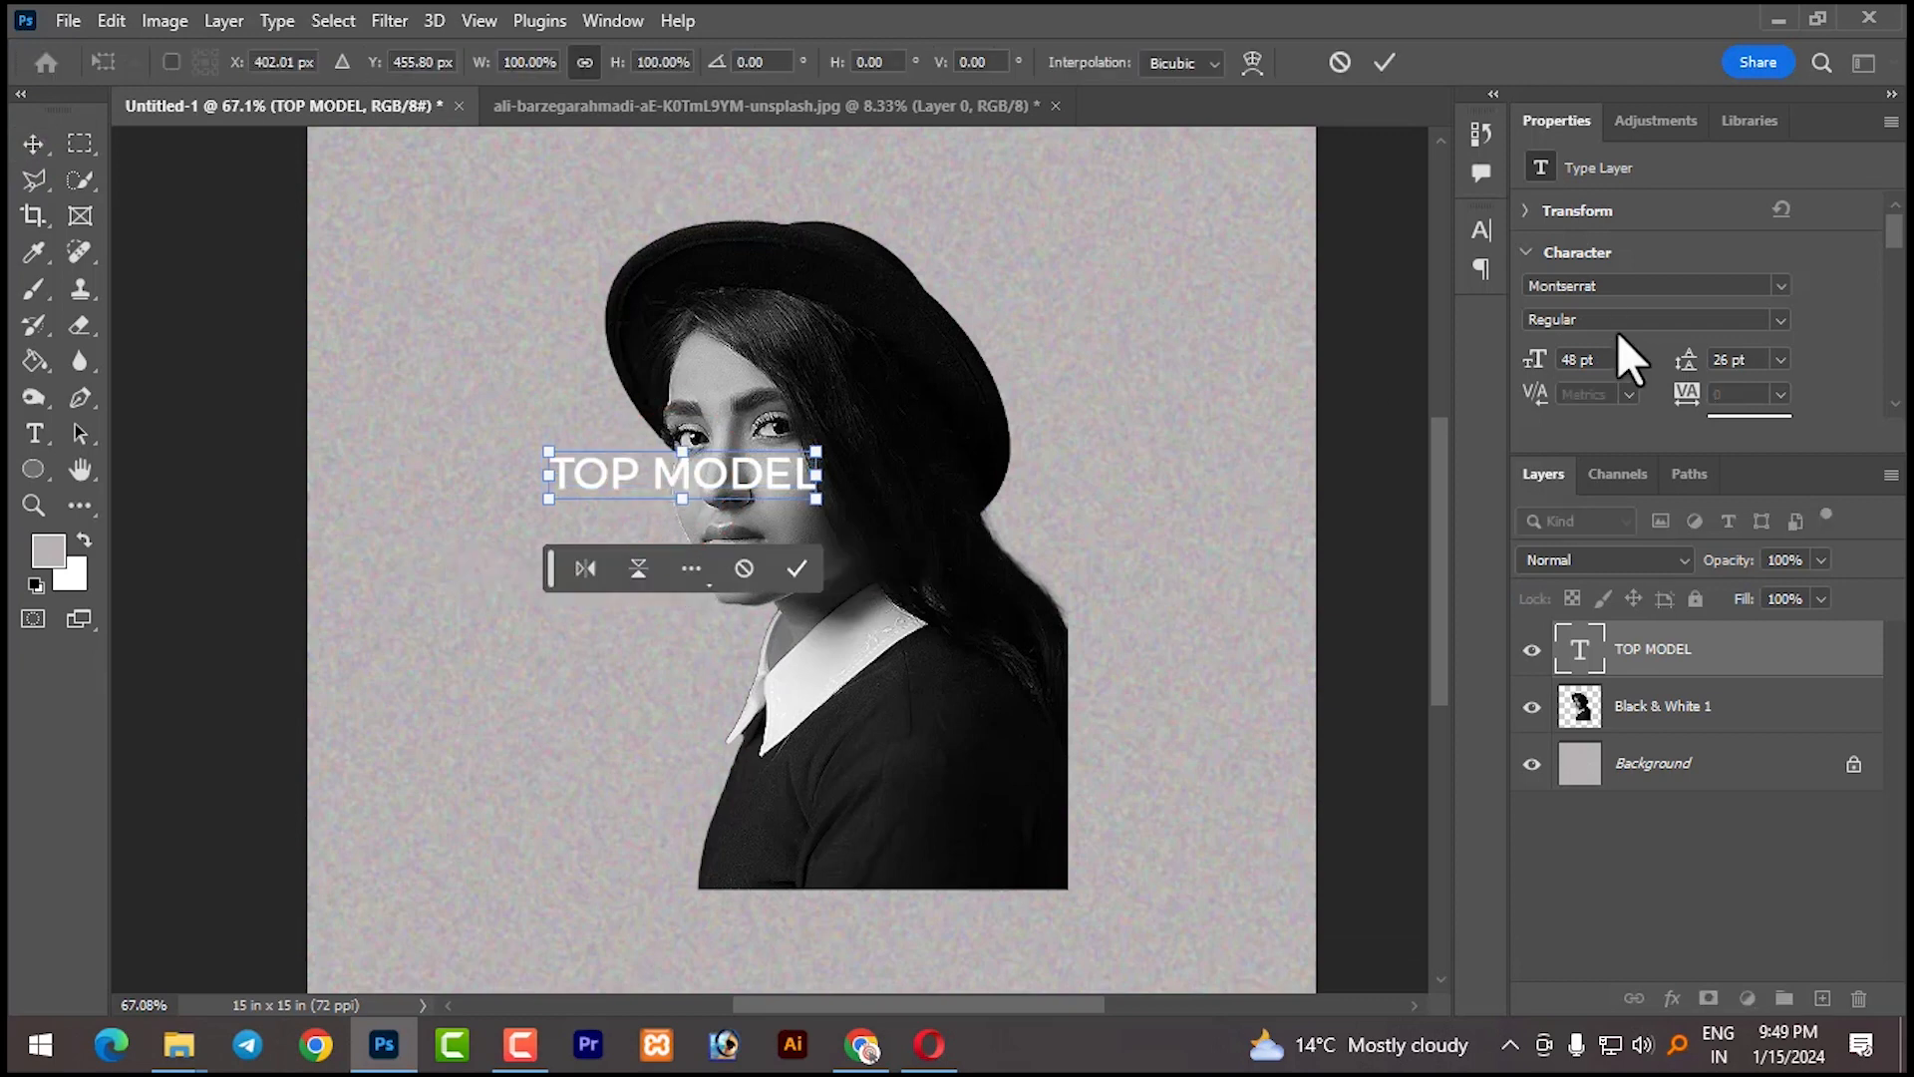
click(1486, 230)
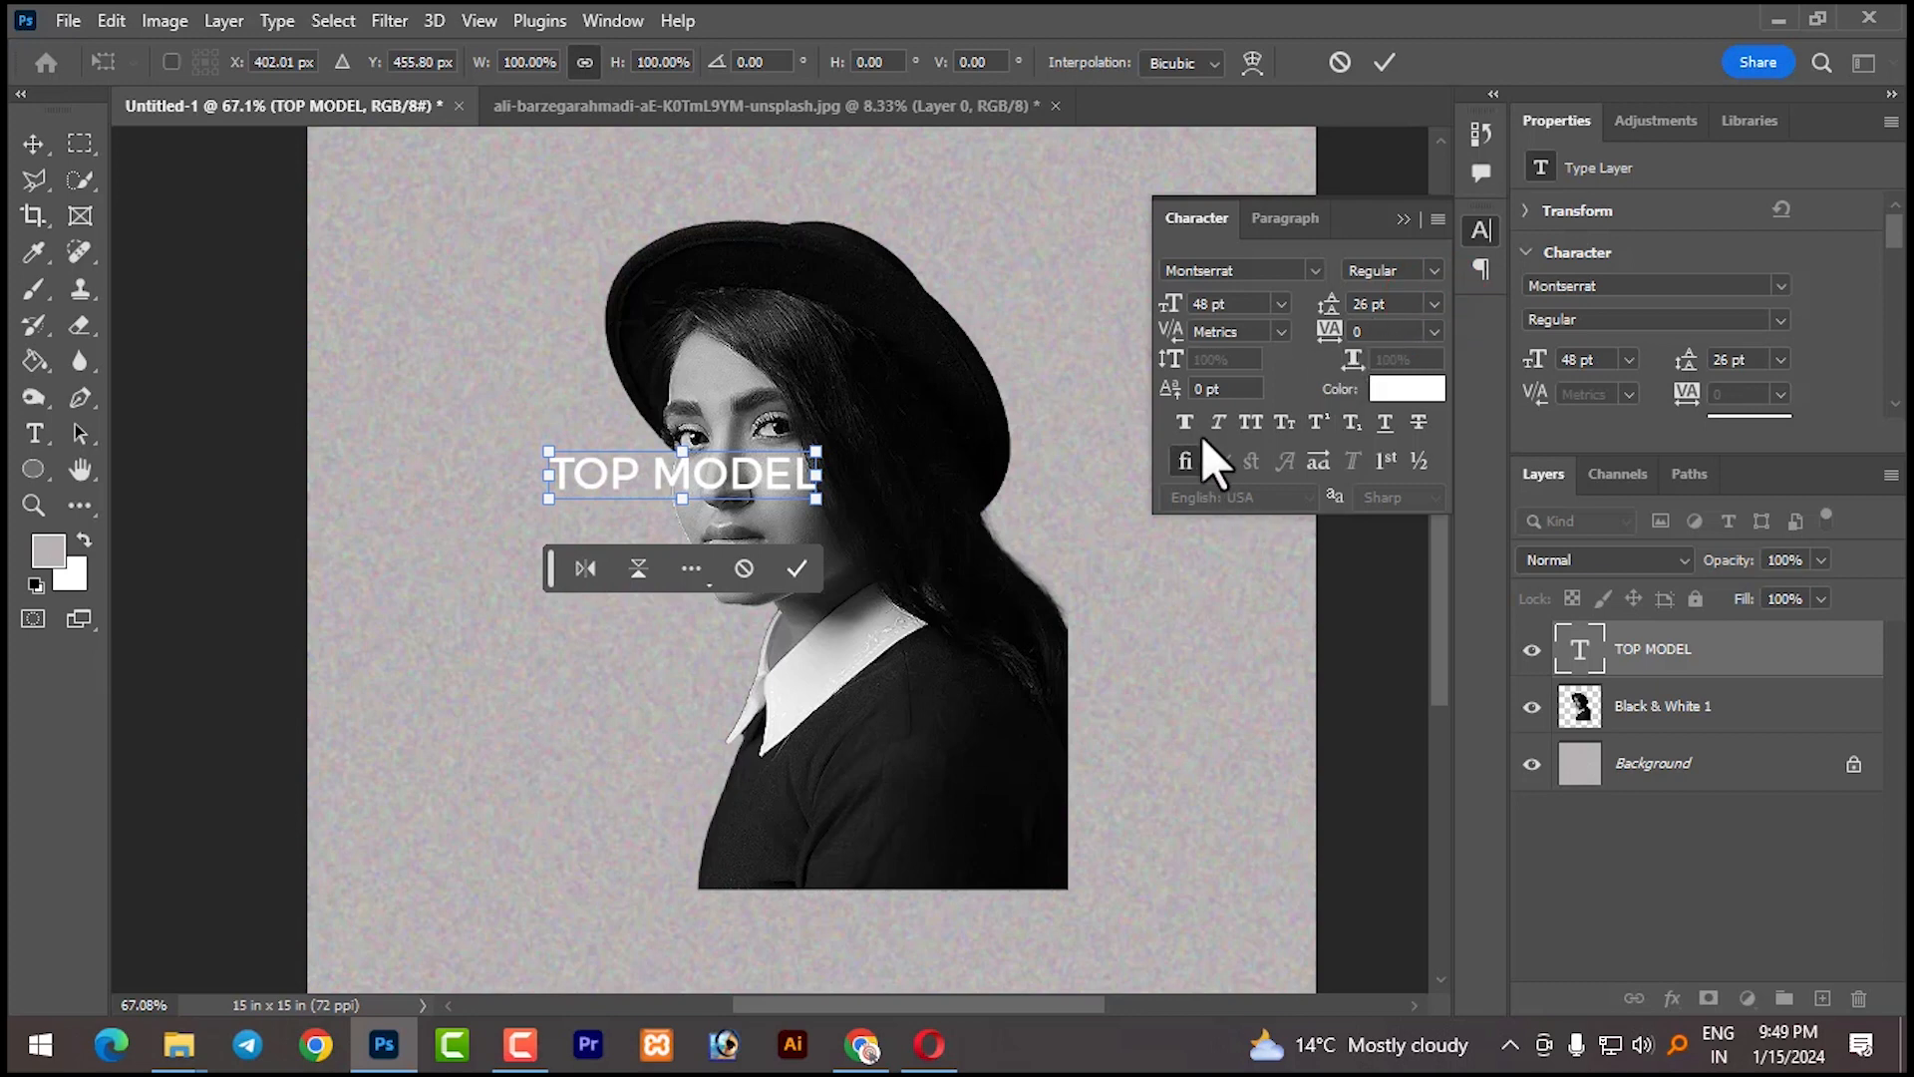
click(796, 569)
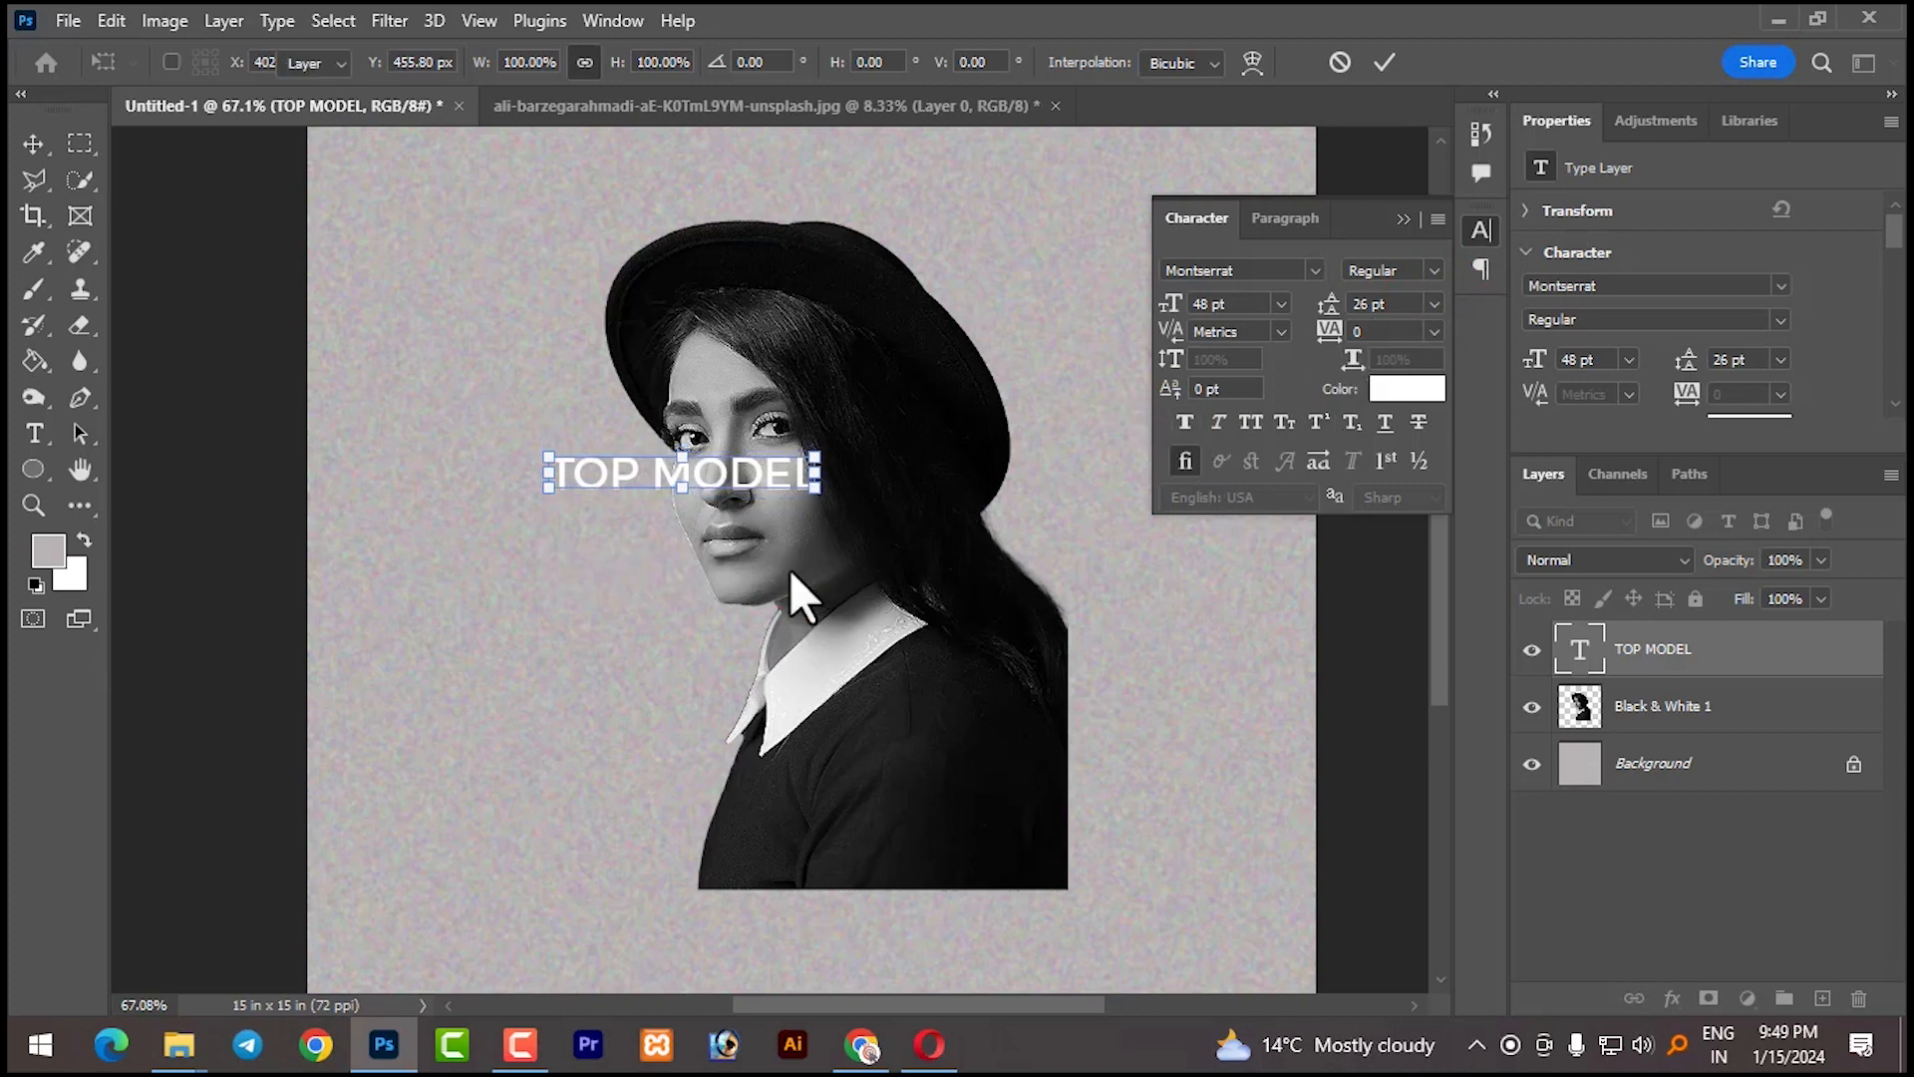
click(1182, 421)
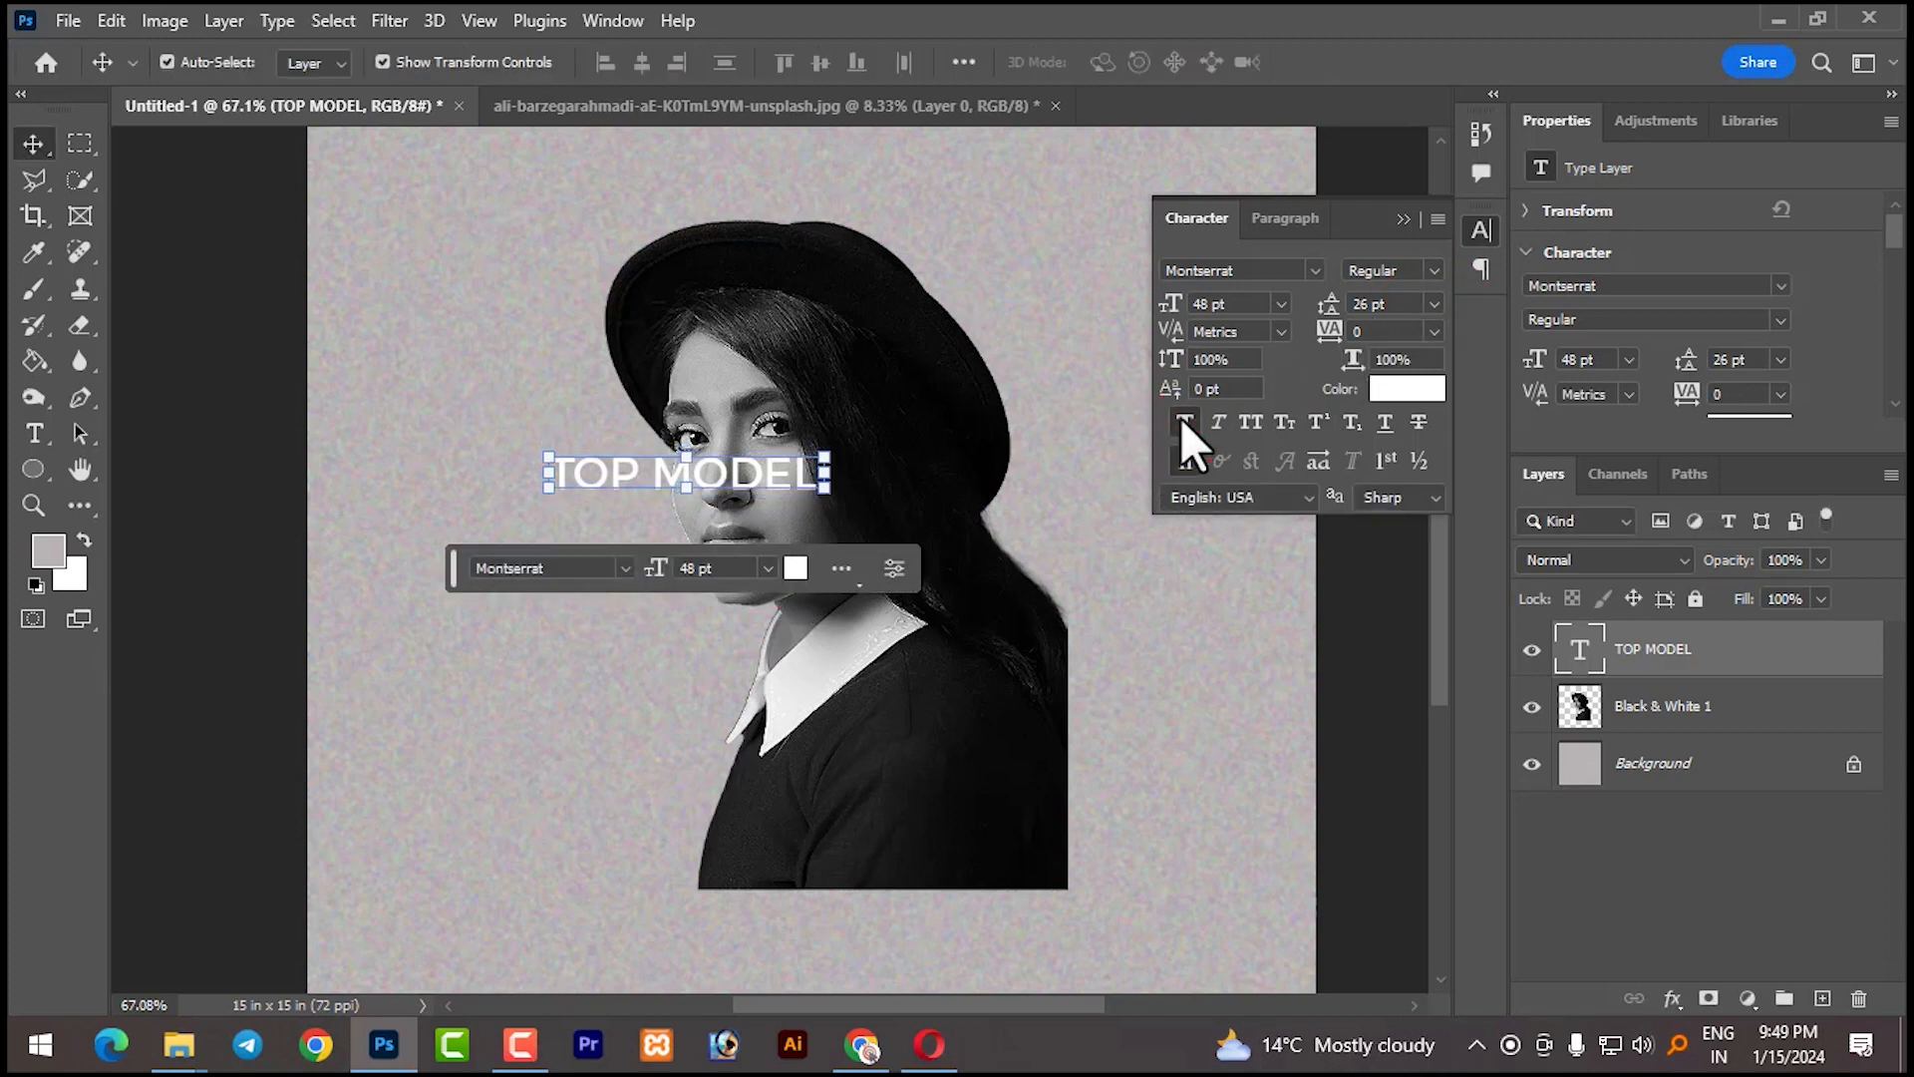
click(1433, 270)
click(1400, 611)
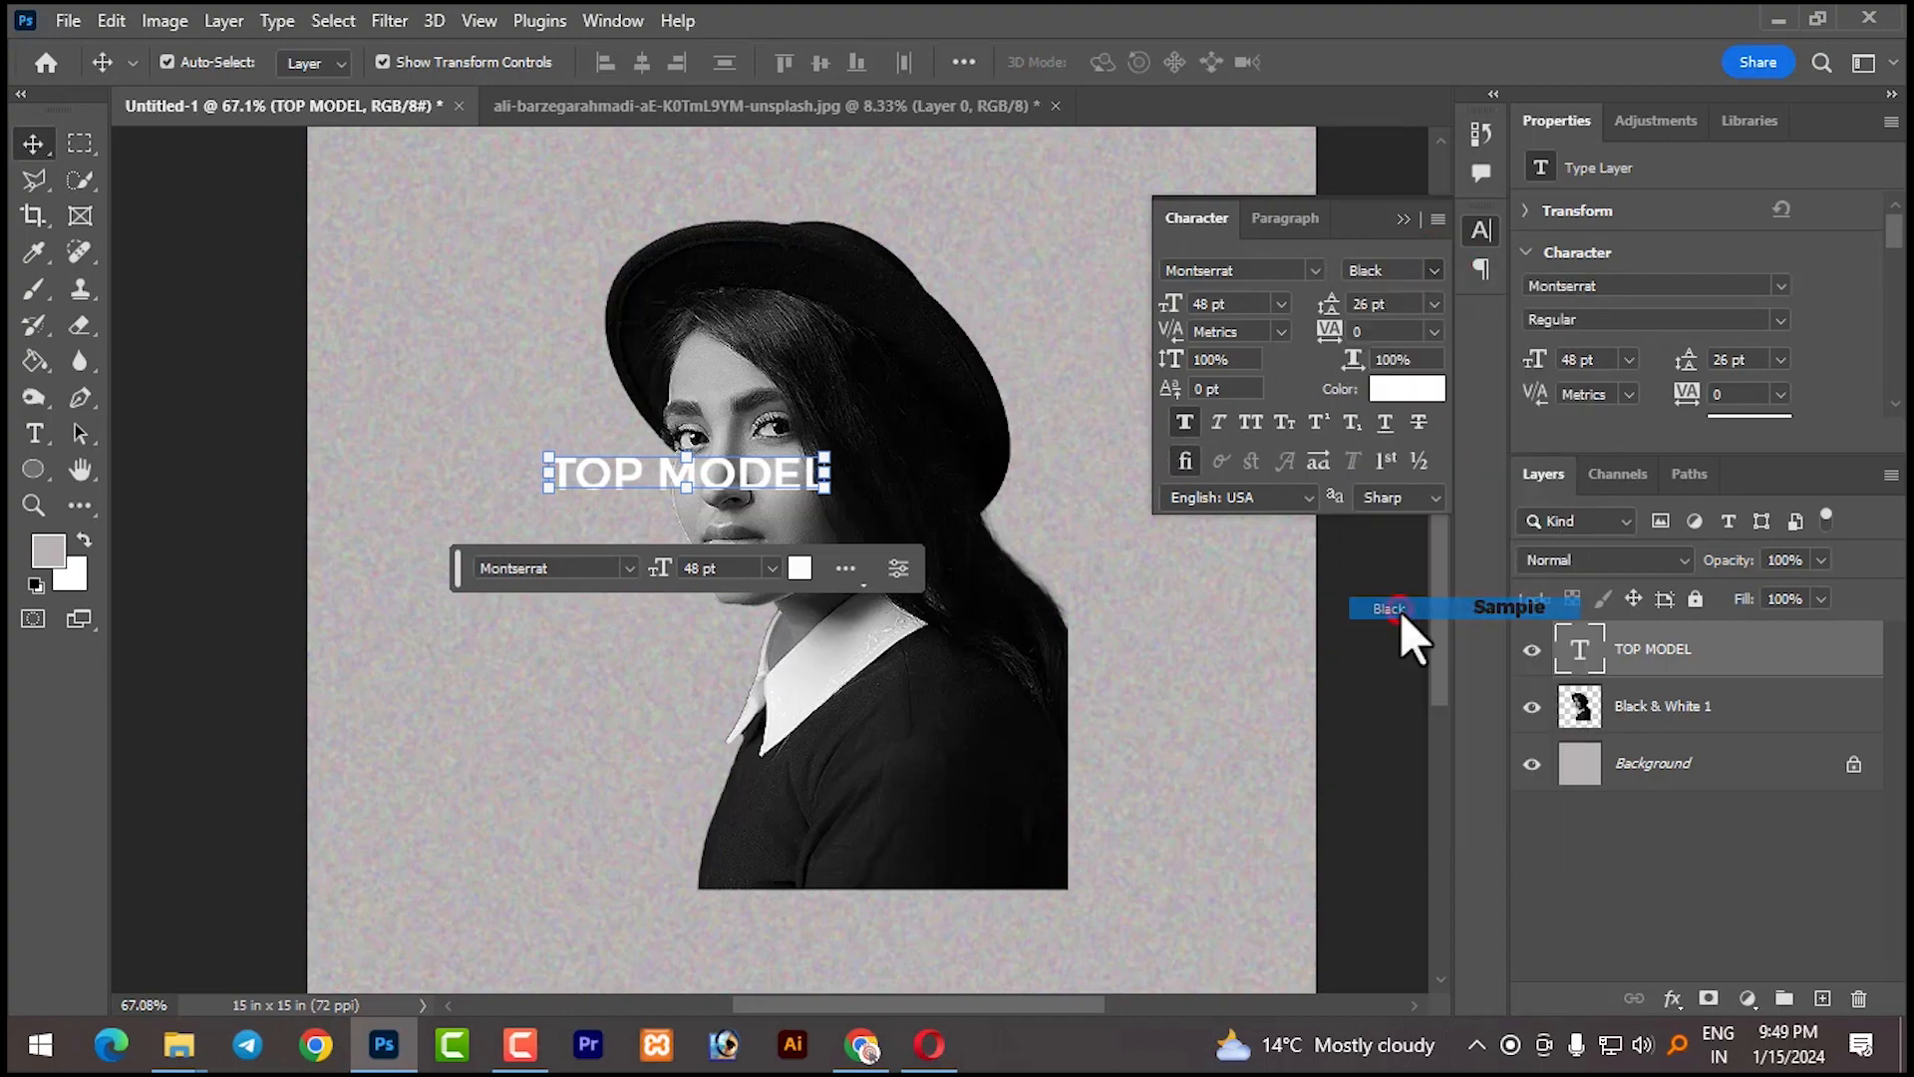
click(1404, 219)
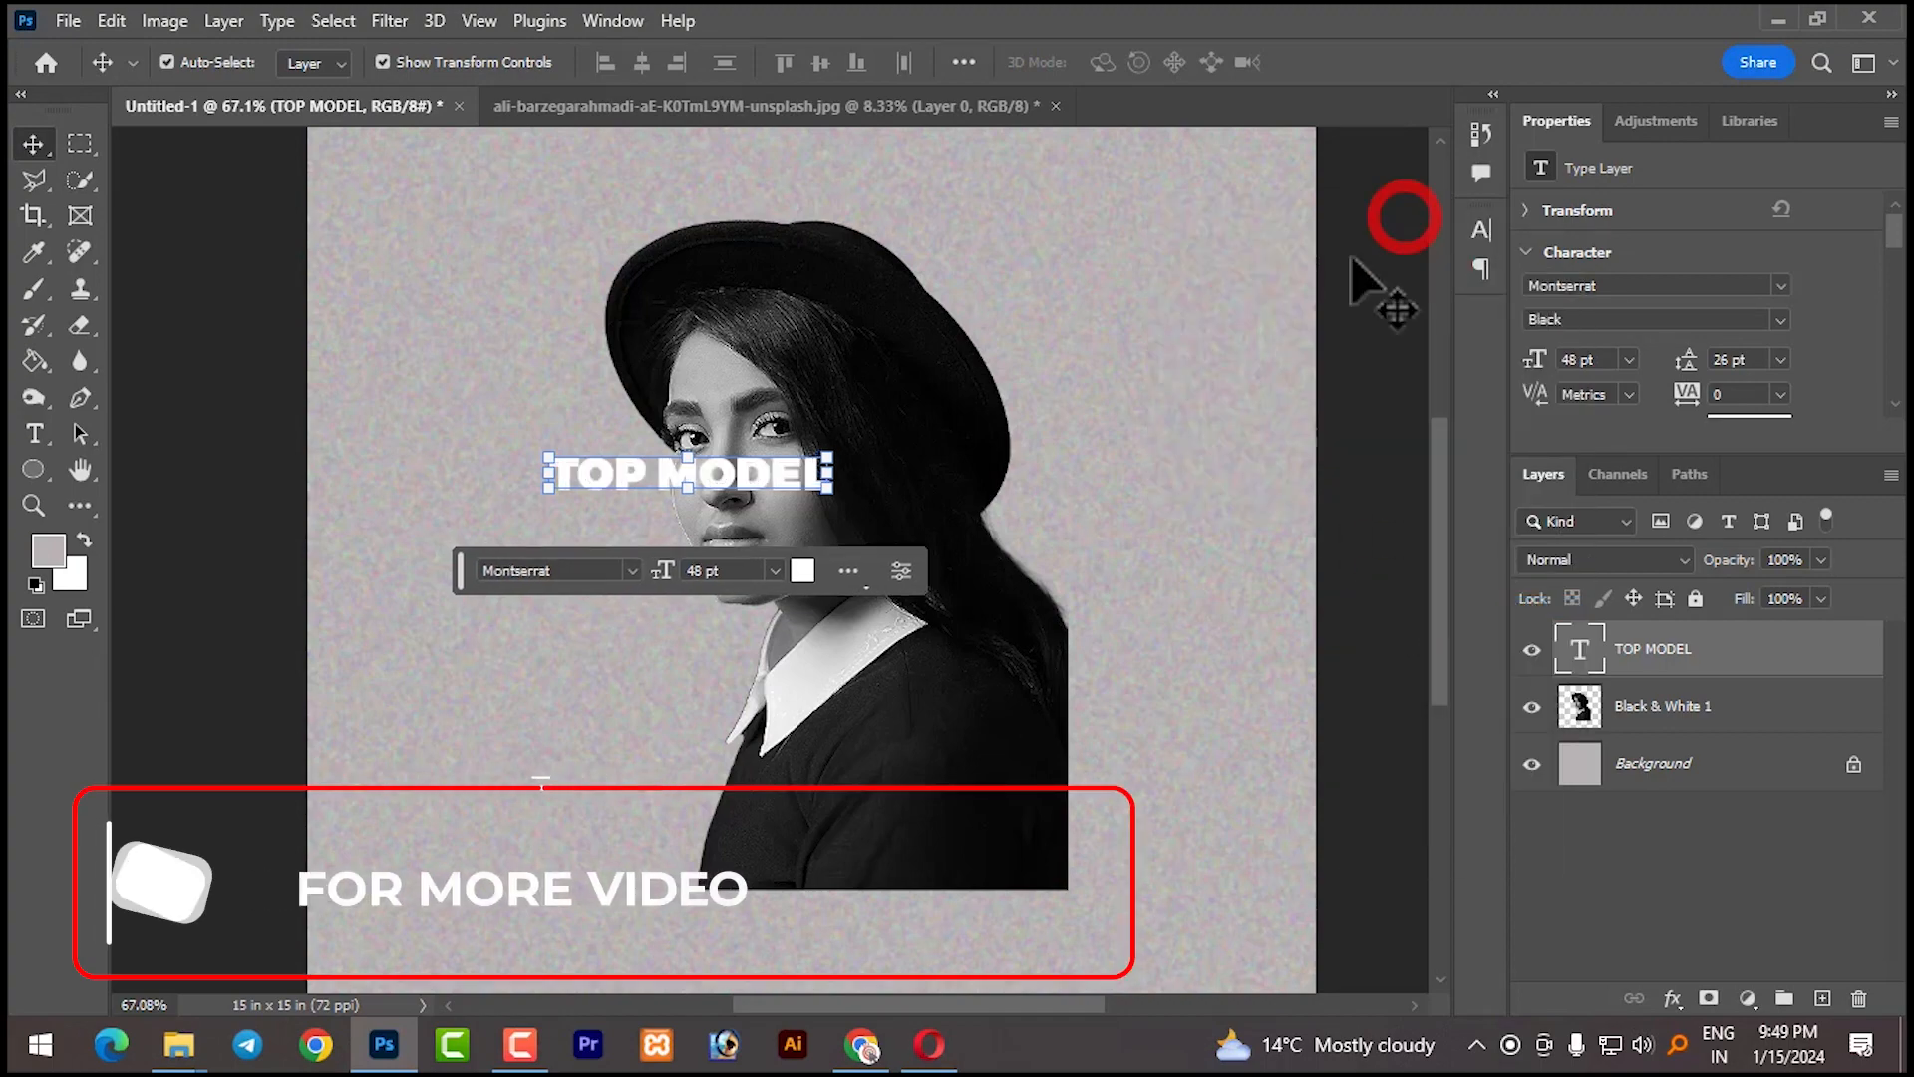
click(776, 571)
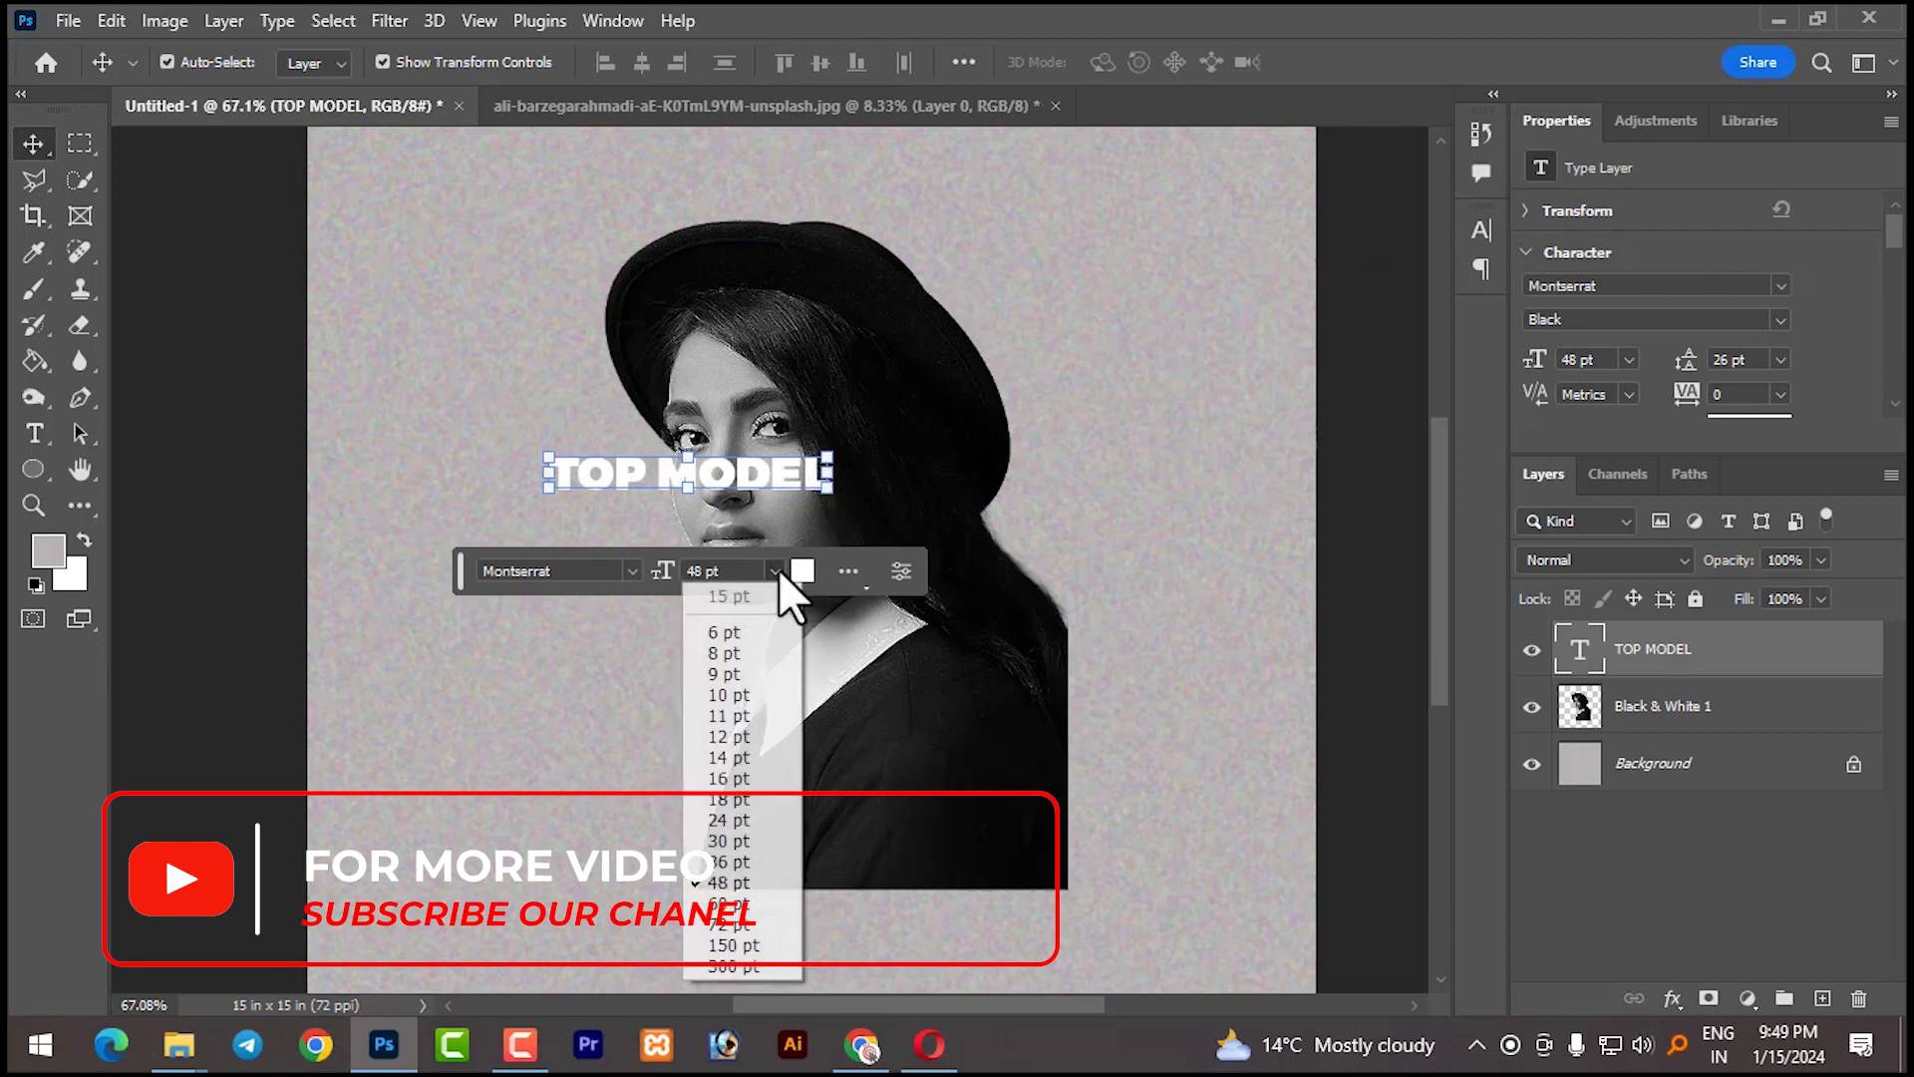
click(740, 925)
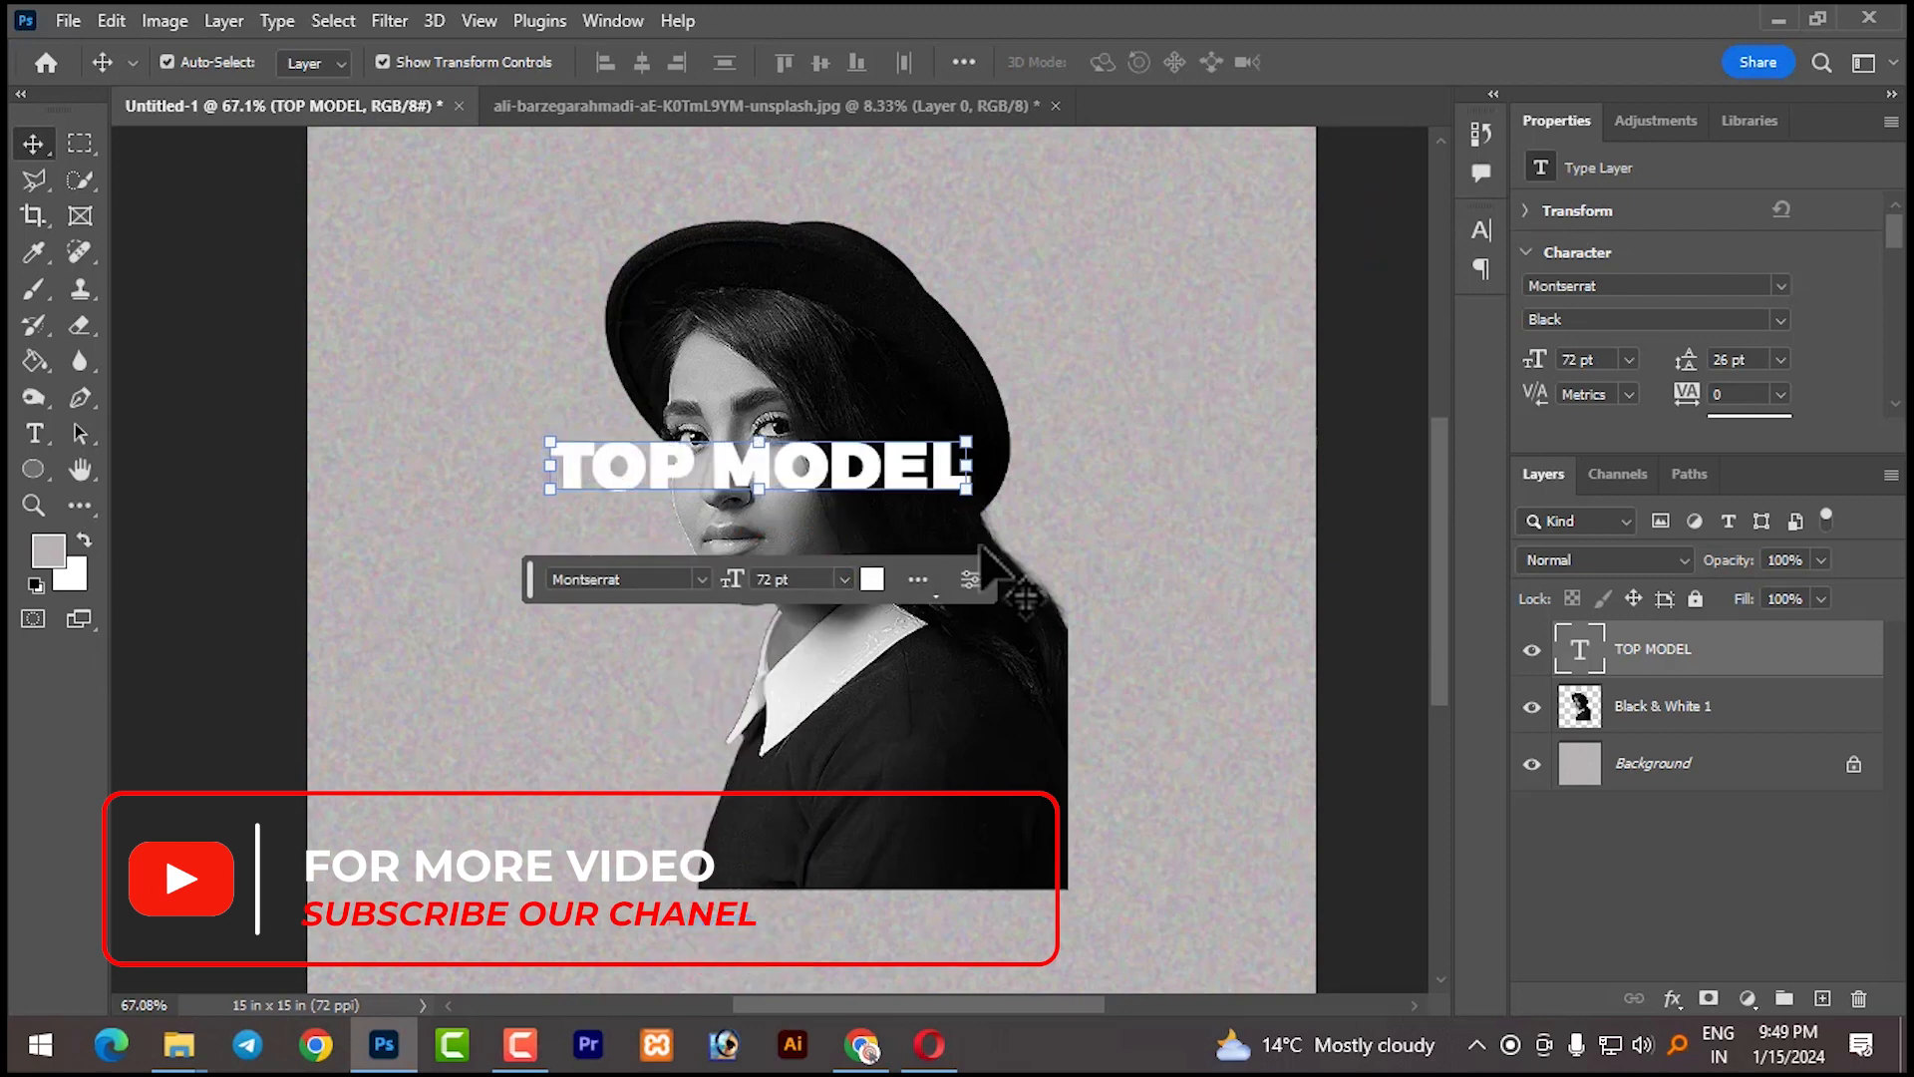
Enlarge TOP MODEL to about 114.5 pt, rotate it -90°, and place it vertically over the portrait's hat, hair and shoulder
drag(968, 488, 1119, 562)
drag(1133, 462, 787, 239)
drag(791, 387, 940, 465)
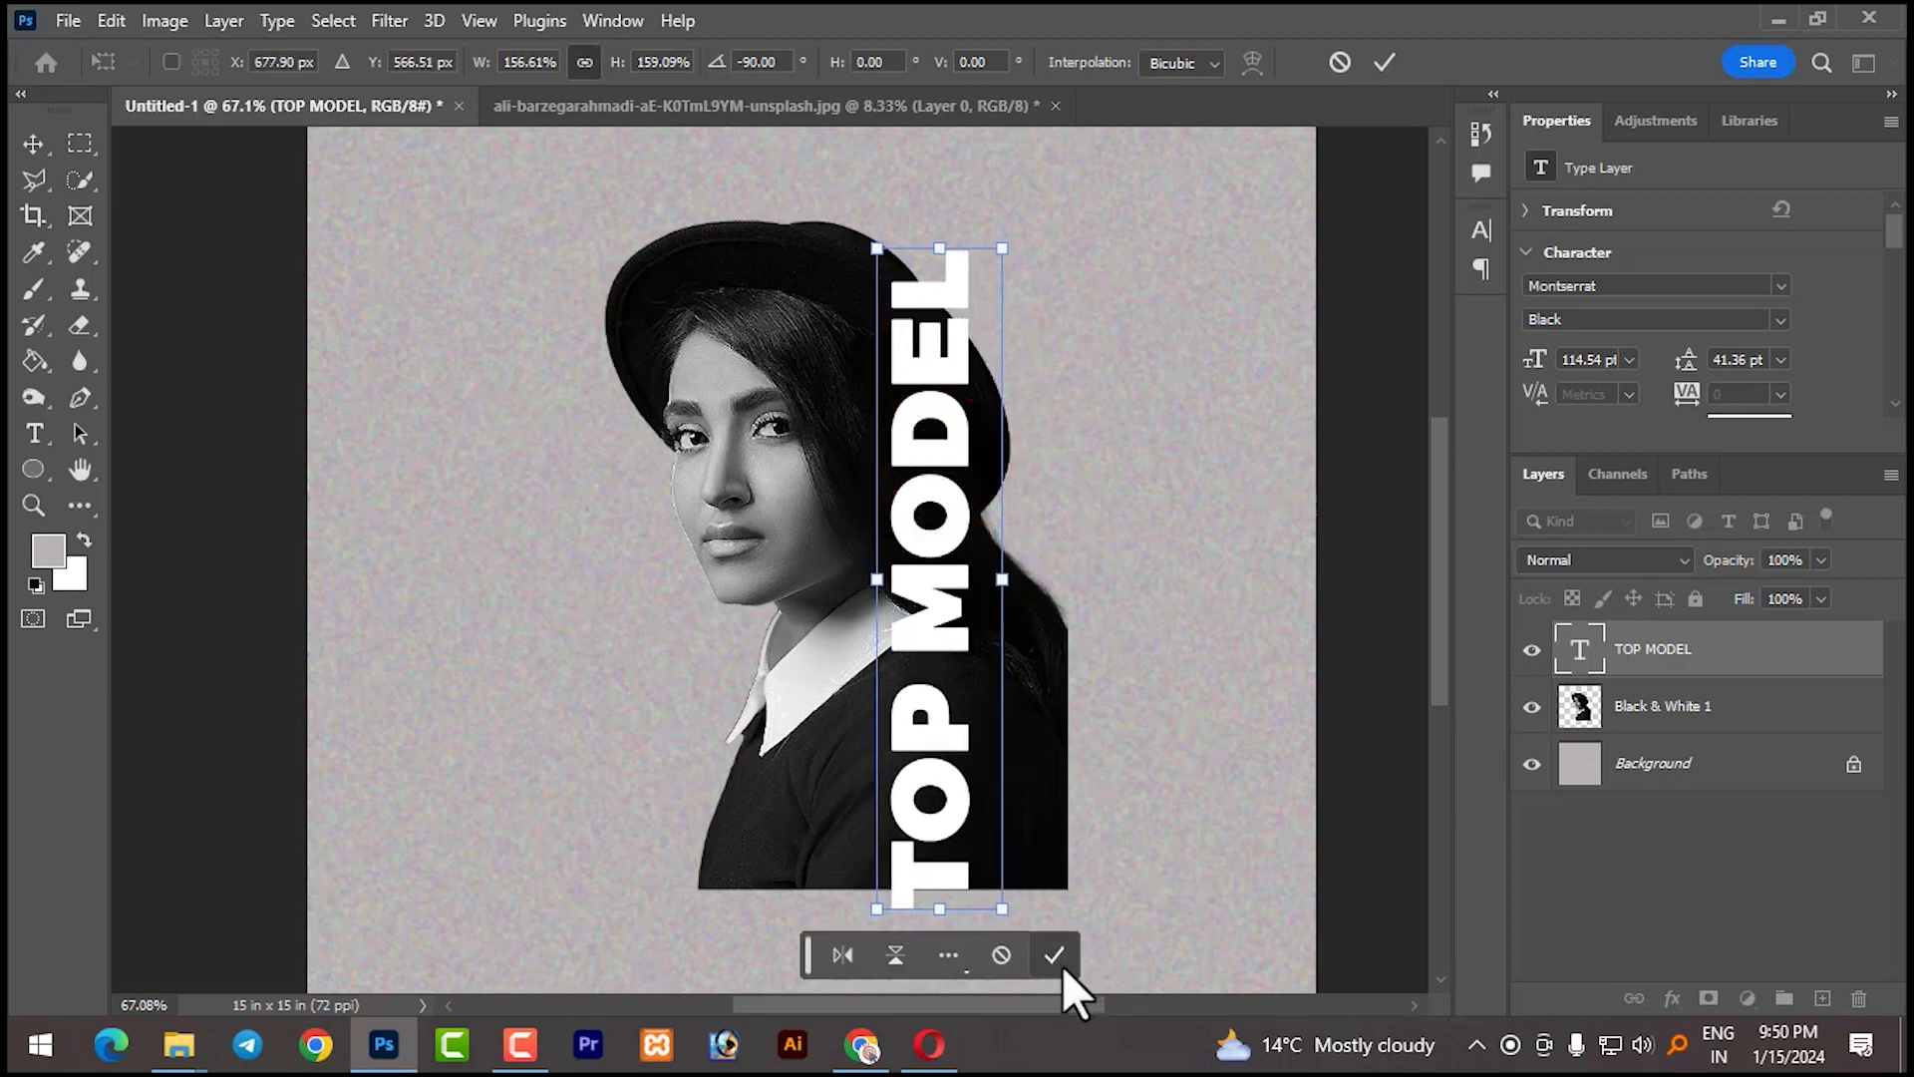
click(1063, 965)
drag(959, 620, 977, 595)
drag(965, 301, 961, 284)
click(1133, 363)
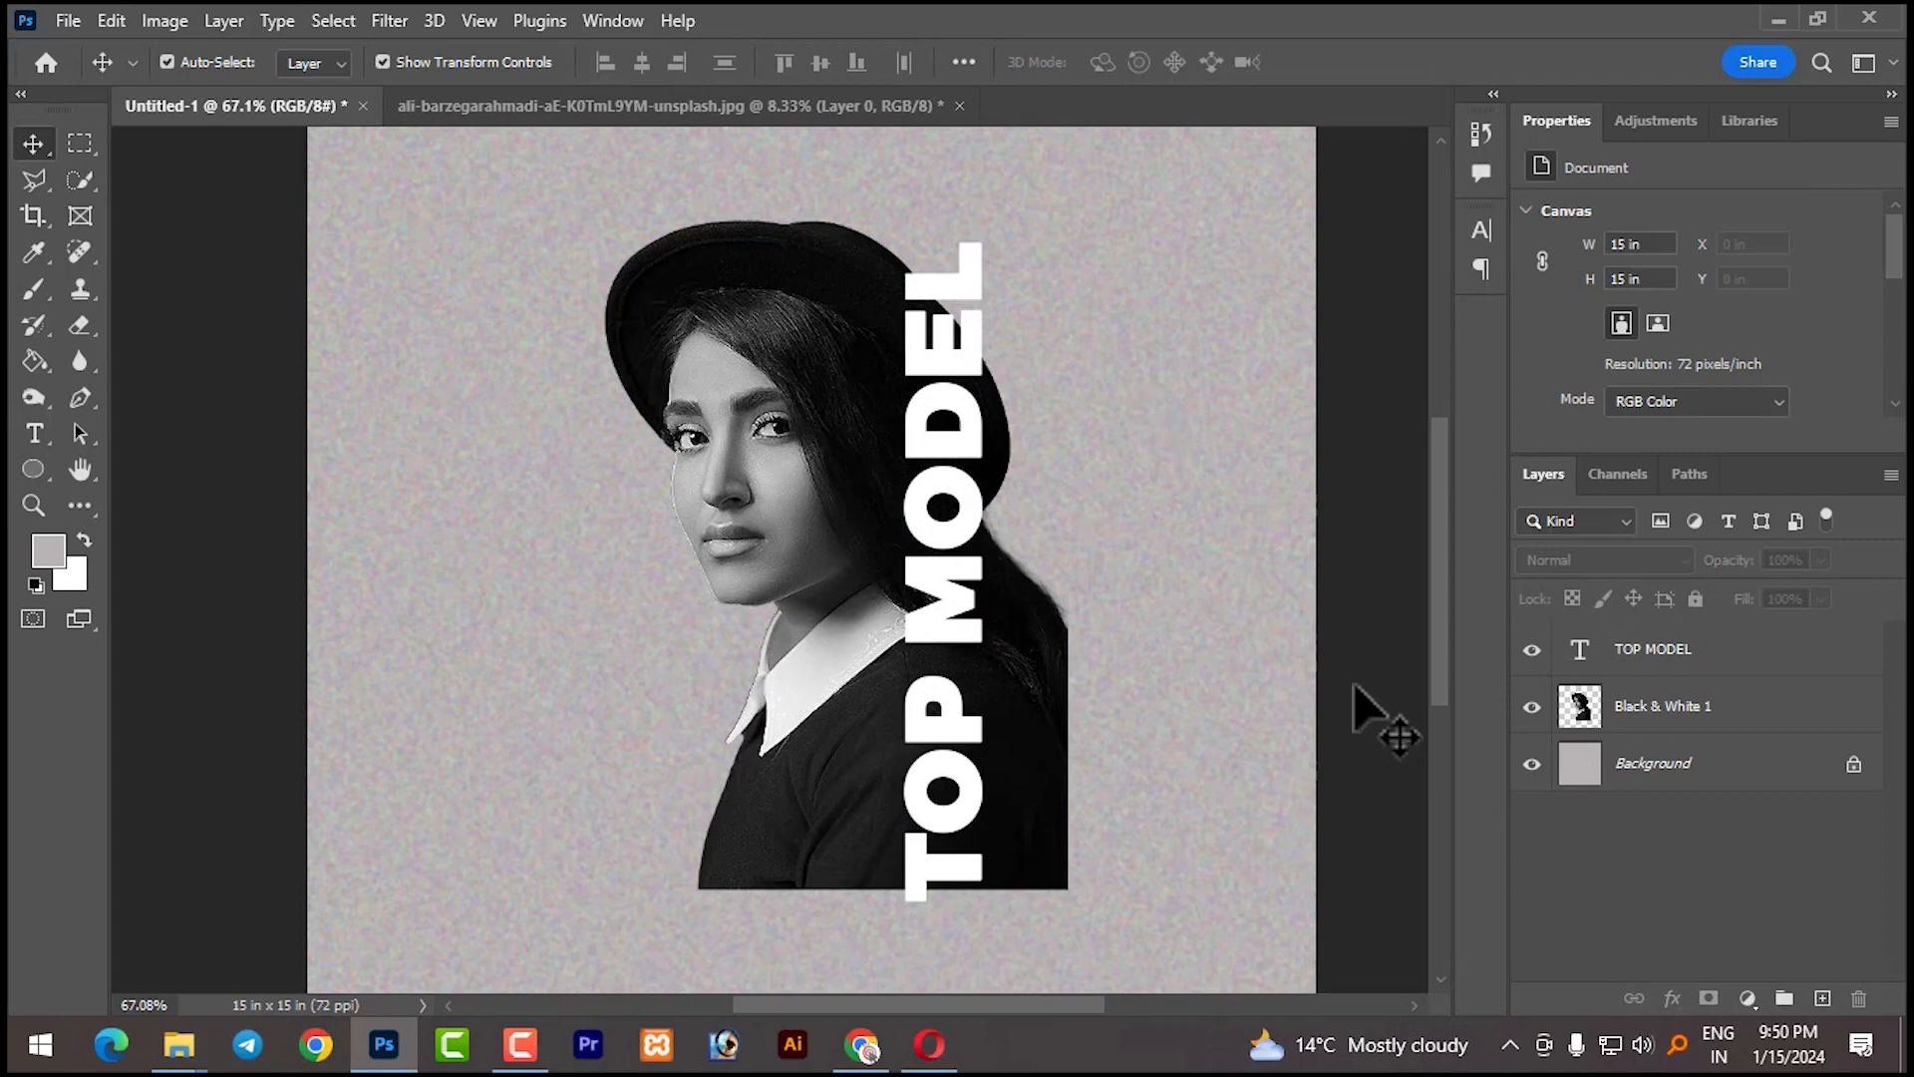
Duplicate the Black & White 1 portrait layer, move the copy above the TOP MODEL layer and hide it
click(1652, 710)
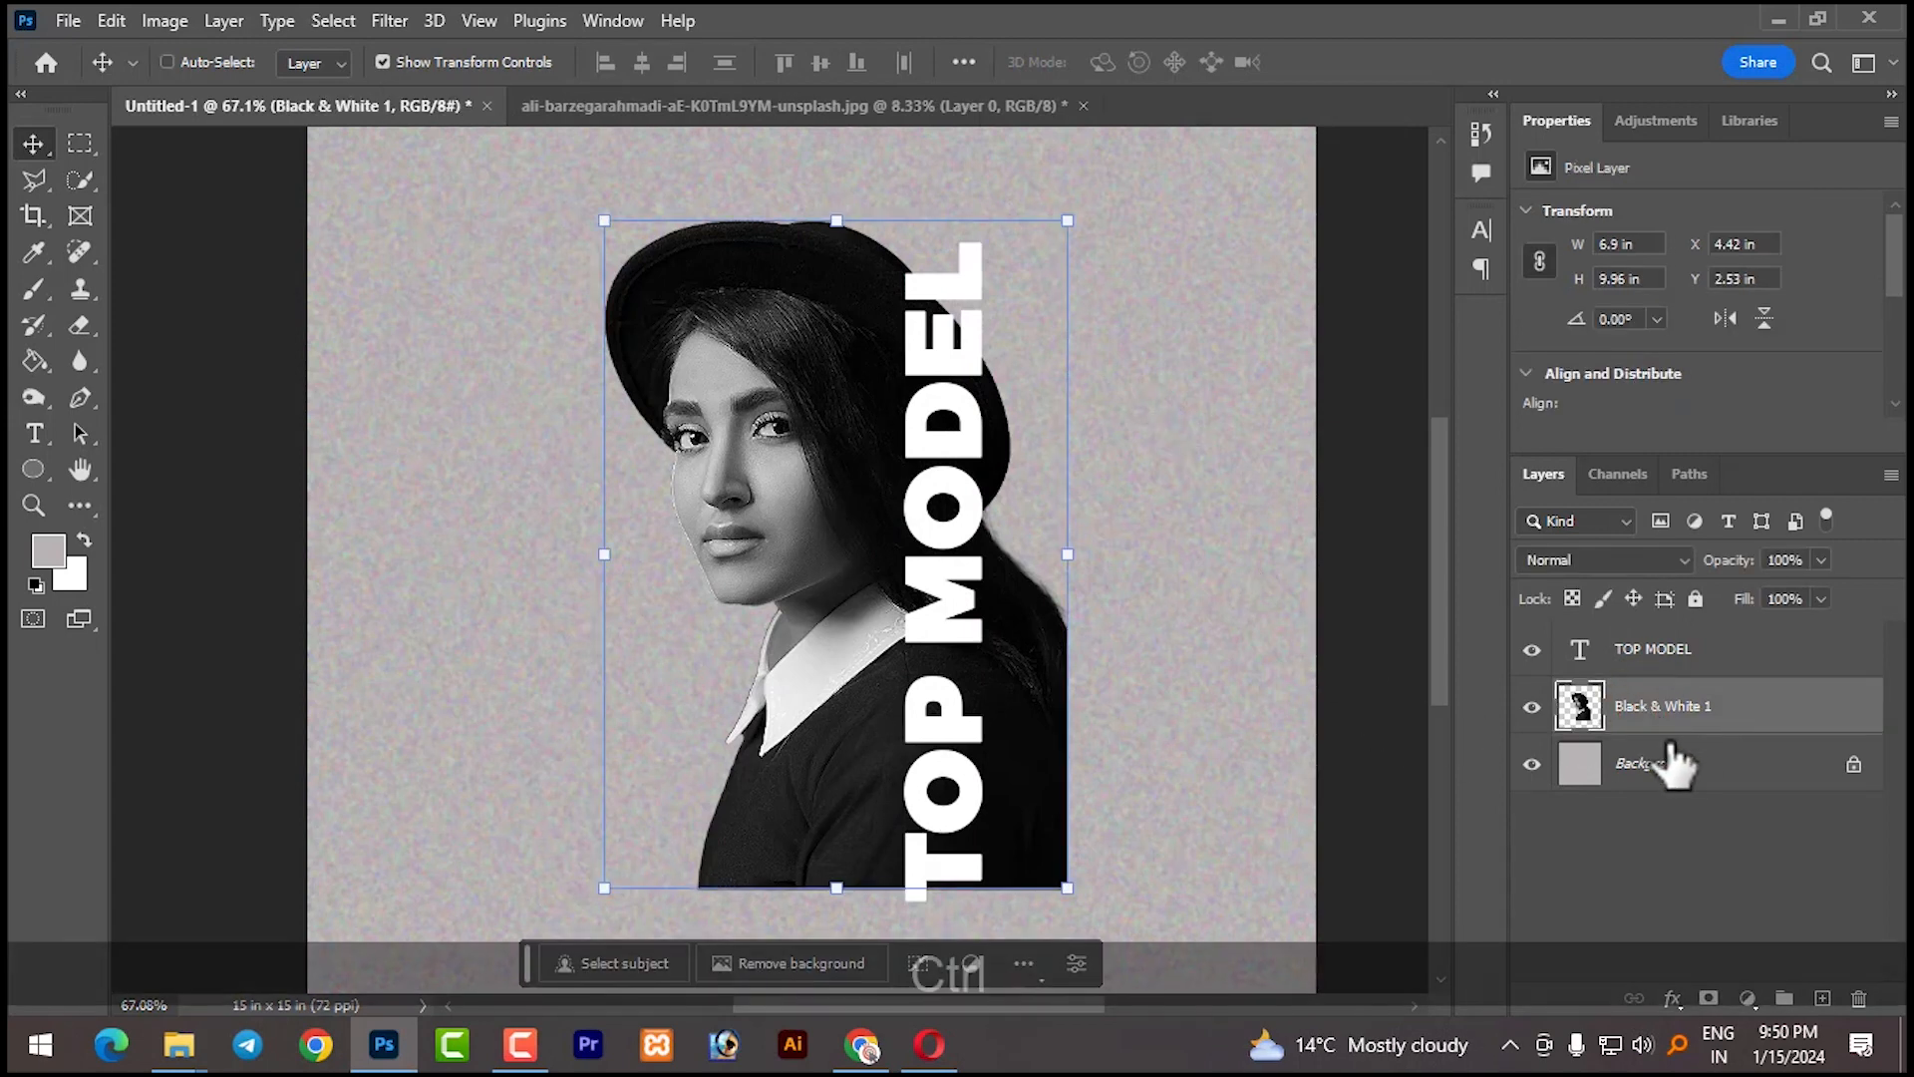
key(ctrl+j)
drag(1658, 713, 1647, 636)
click(1533, 651)
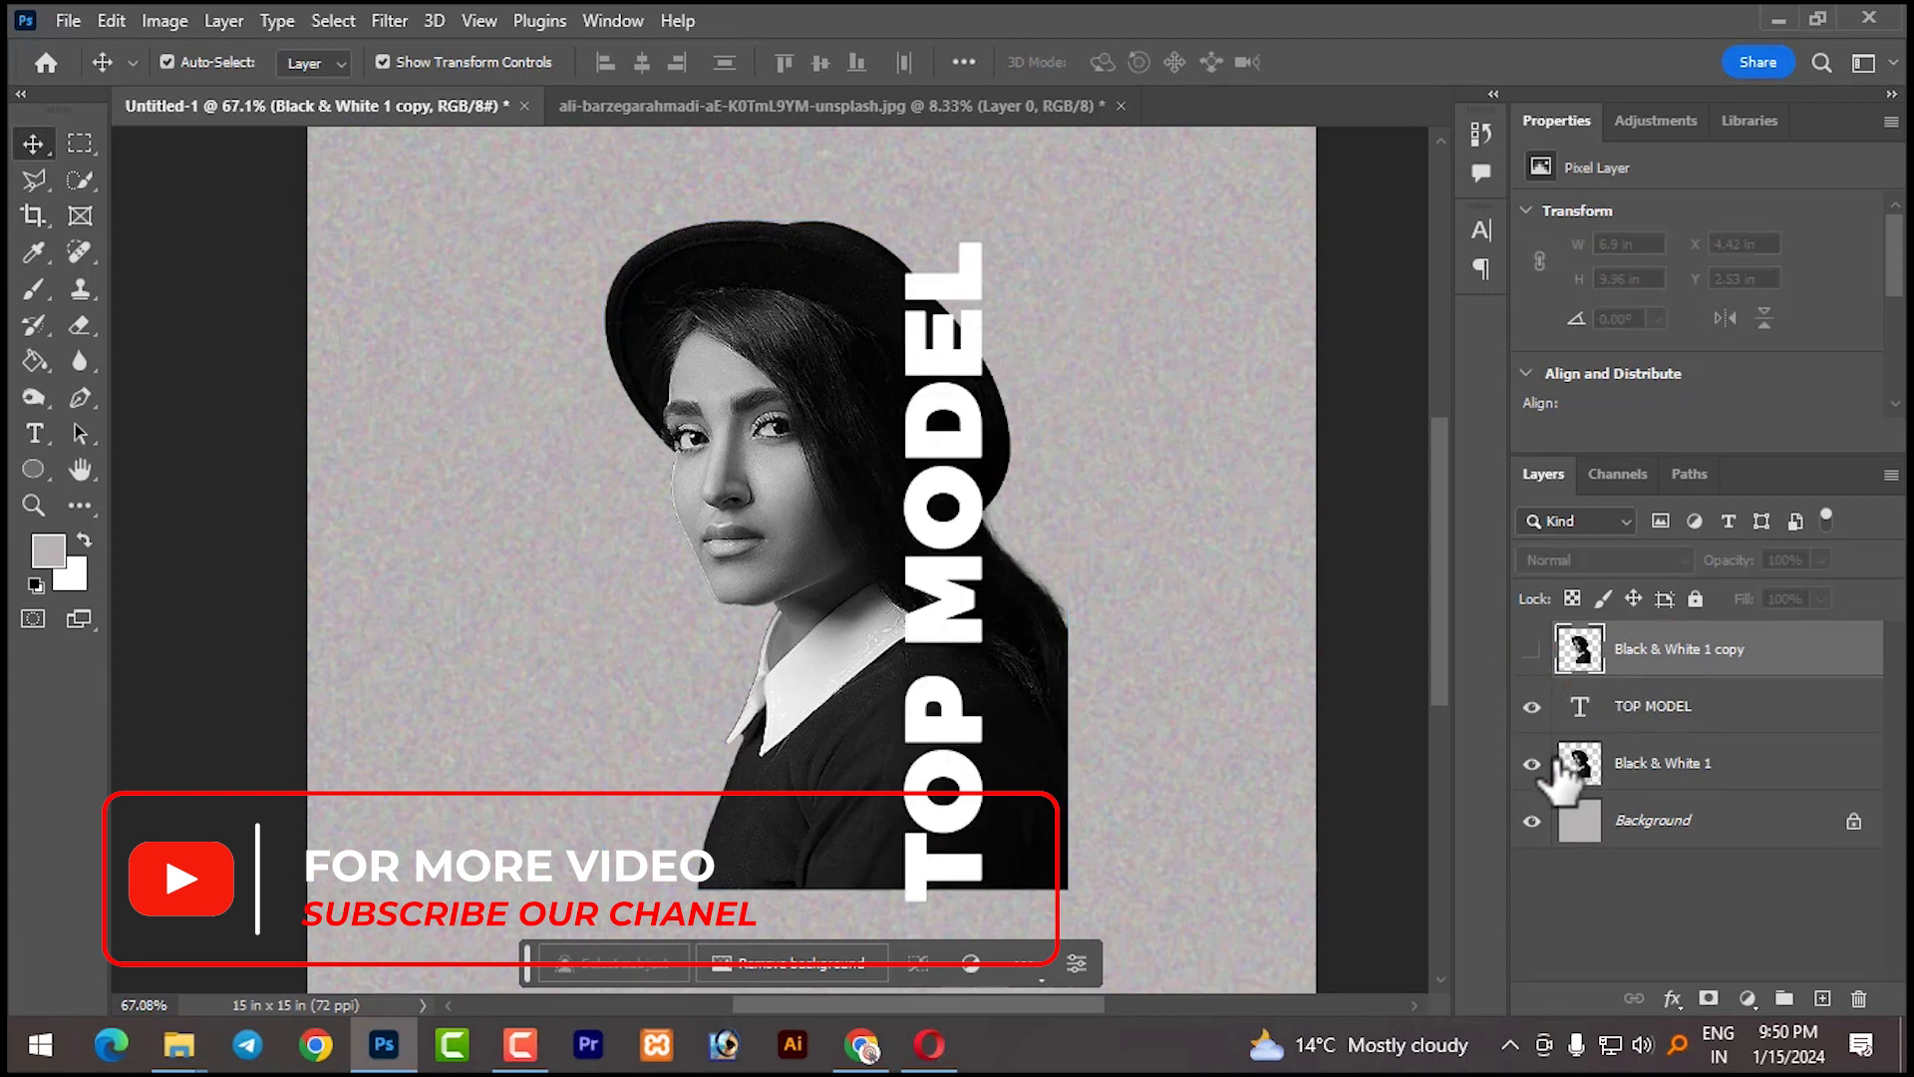
key(shift)
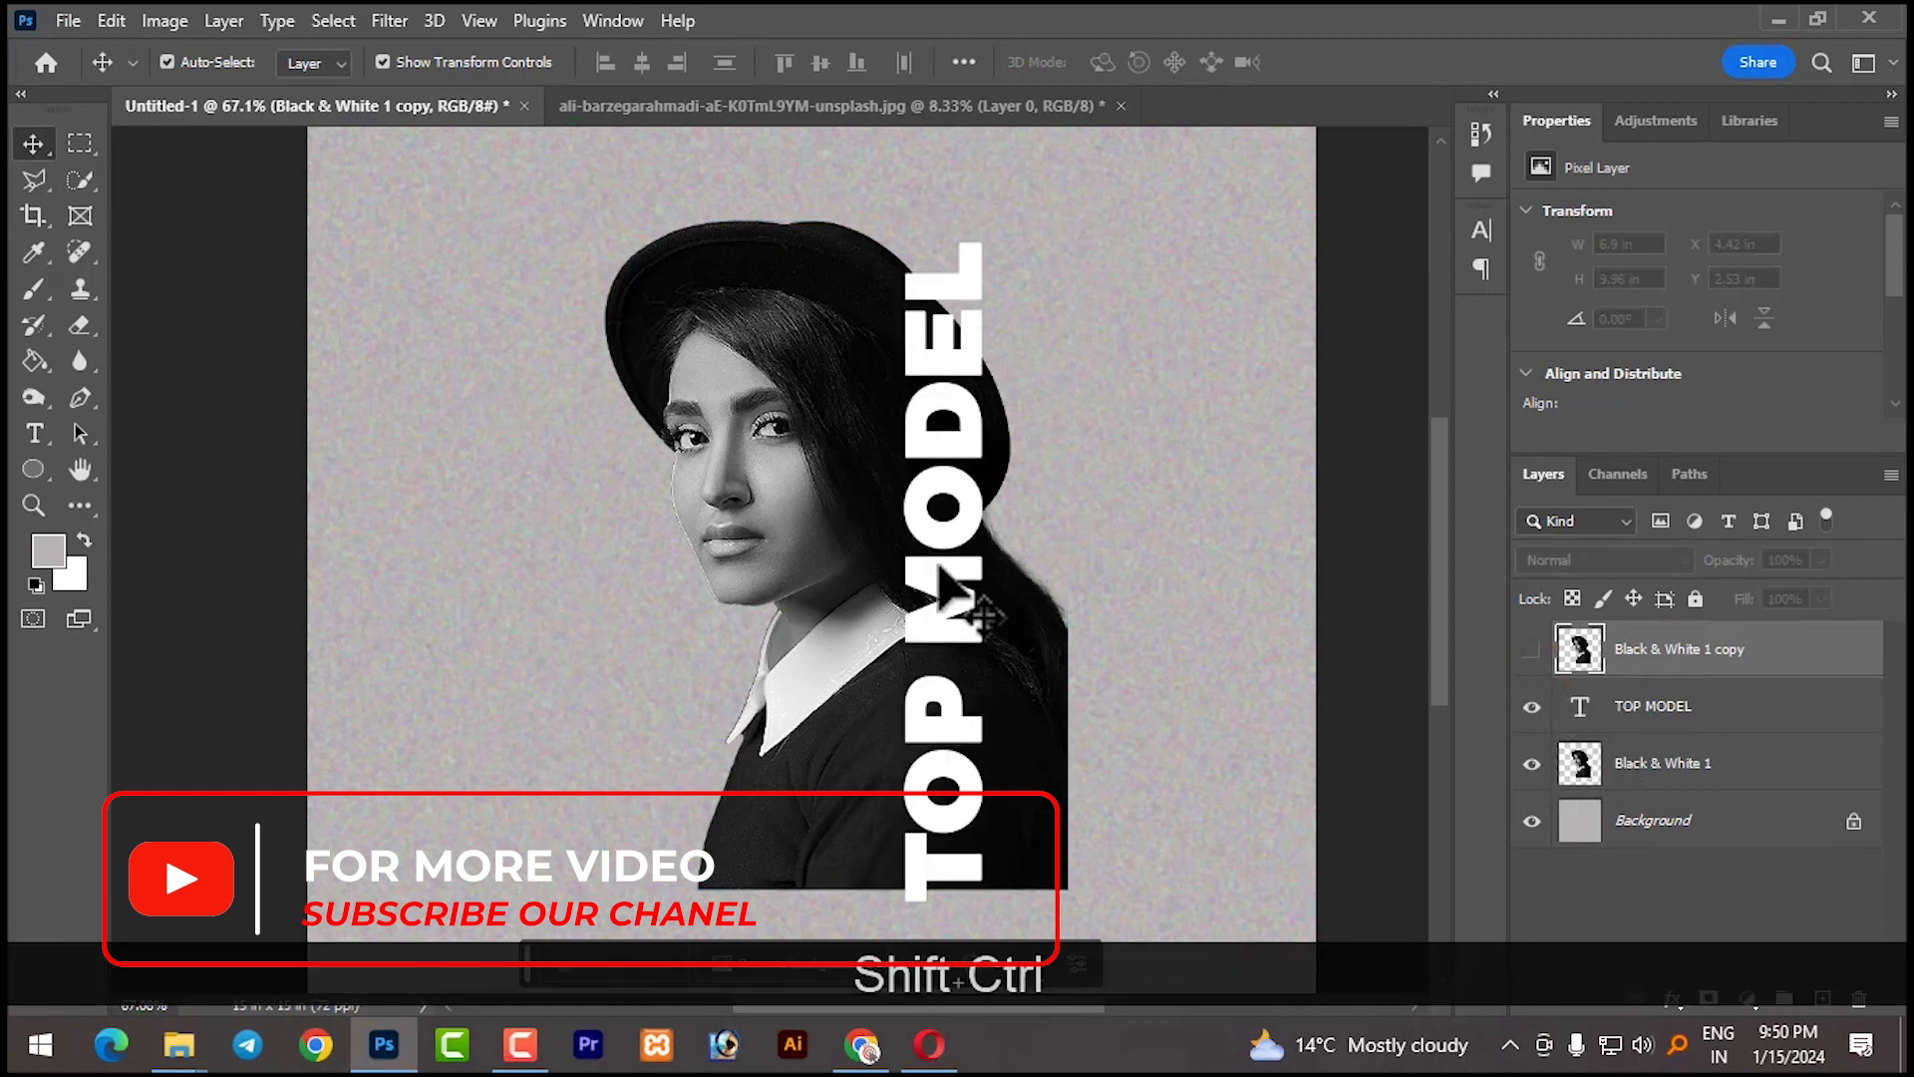
click(1065, 499)
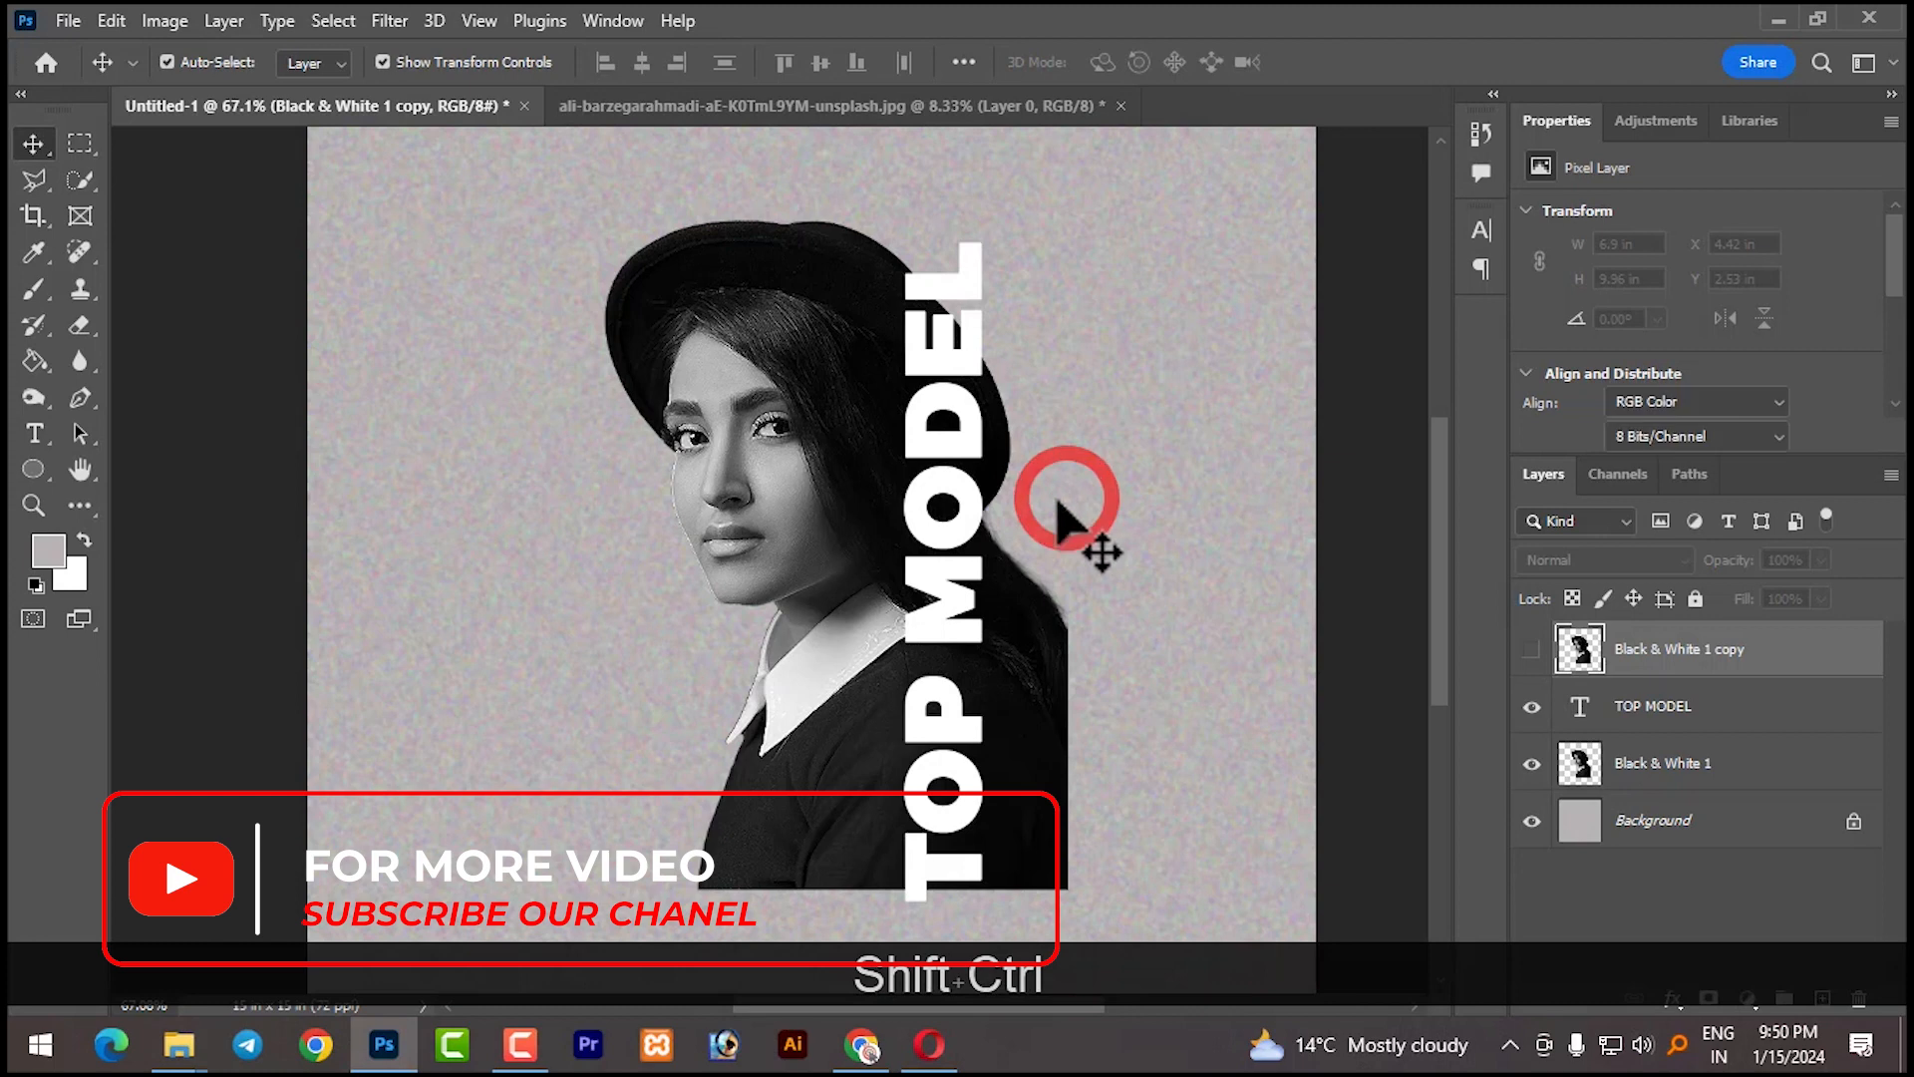
Load the TOP MODEL lettering as a selection and invert it
click(1607, 714)
ctrl+click(1582, 710)
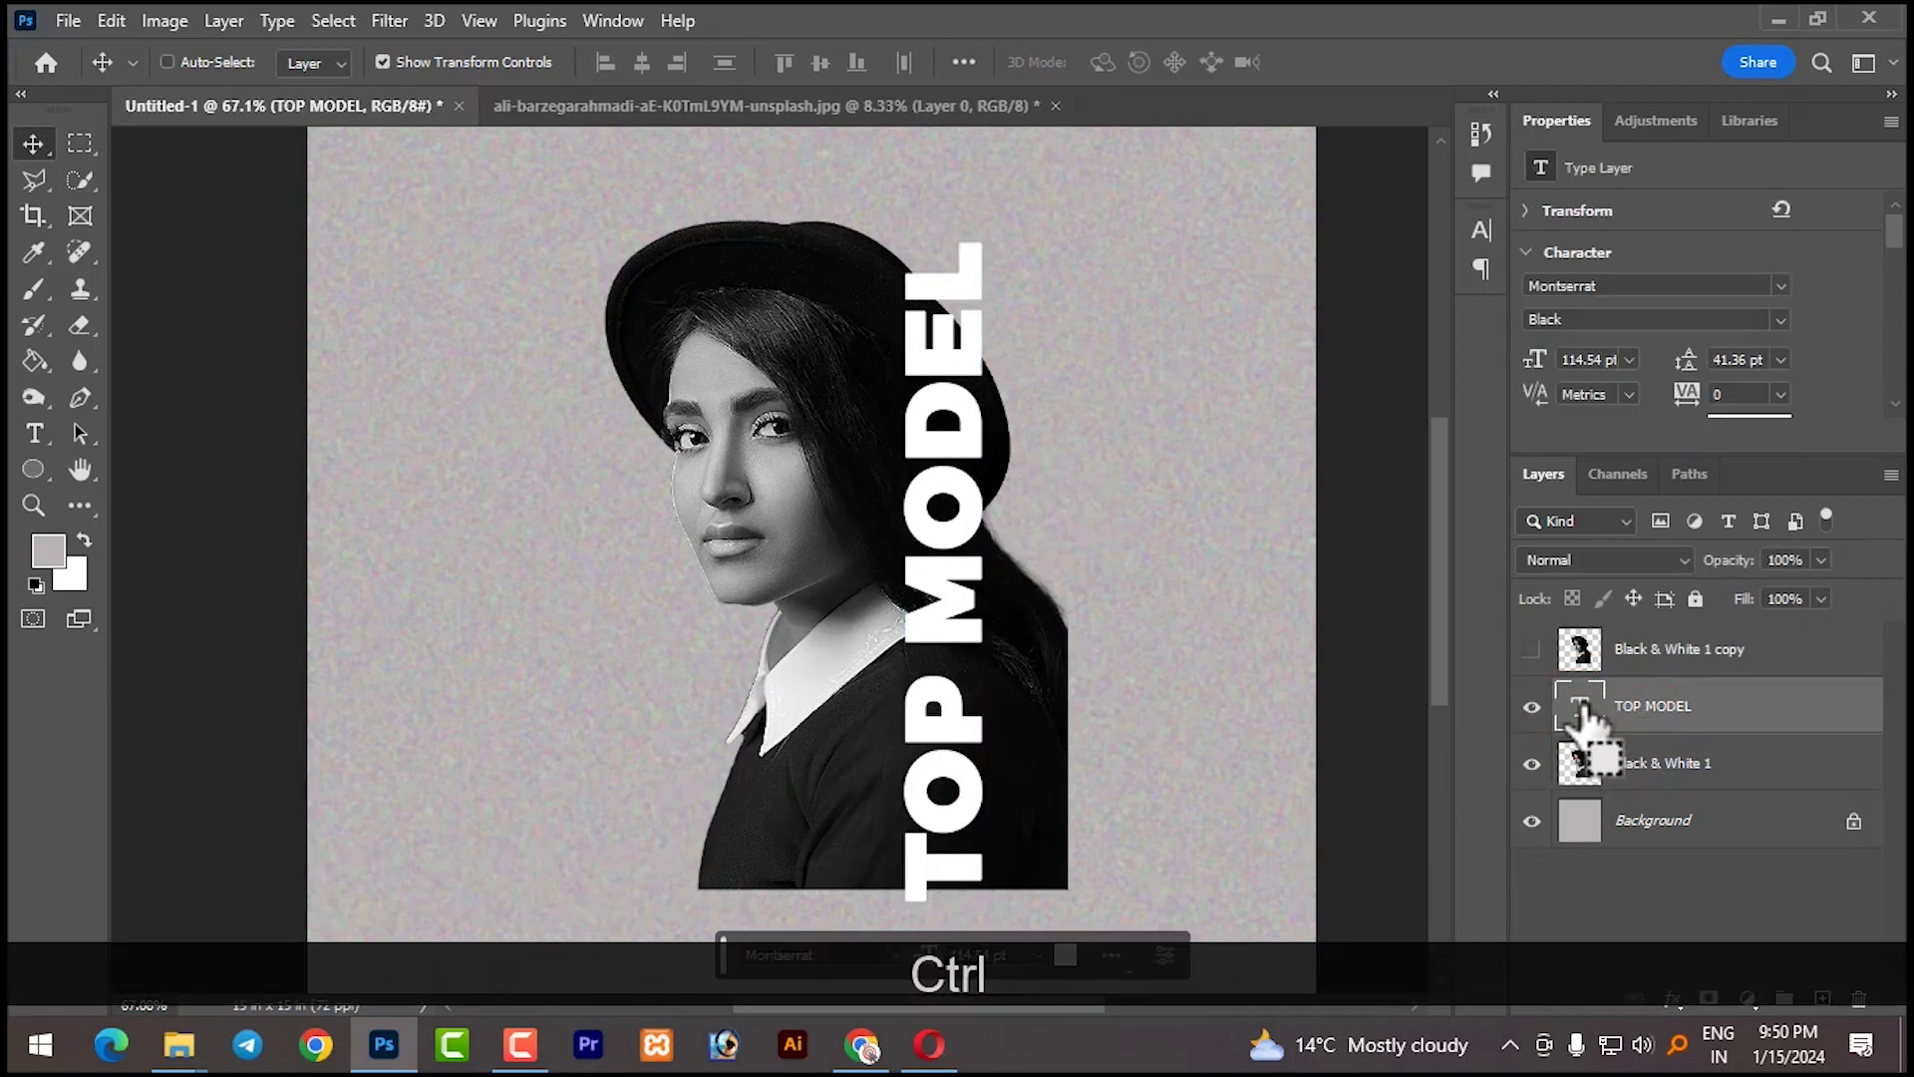
ctrl+click(1583, 710)
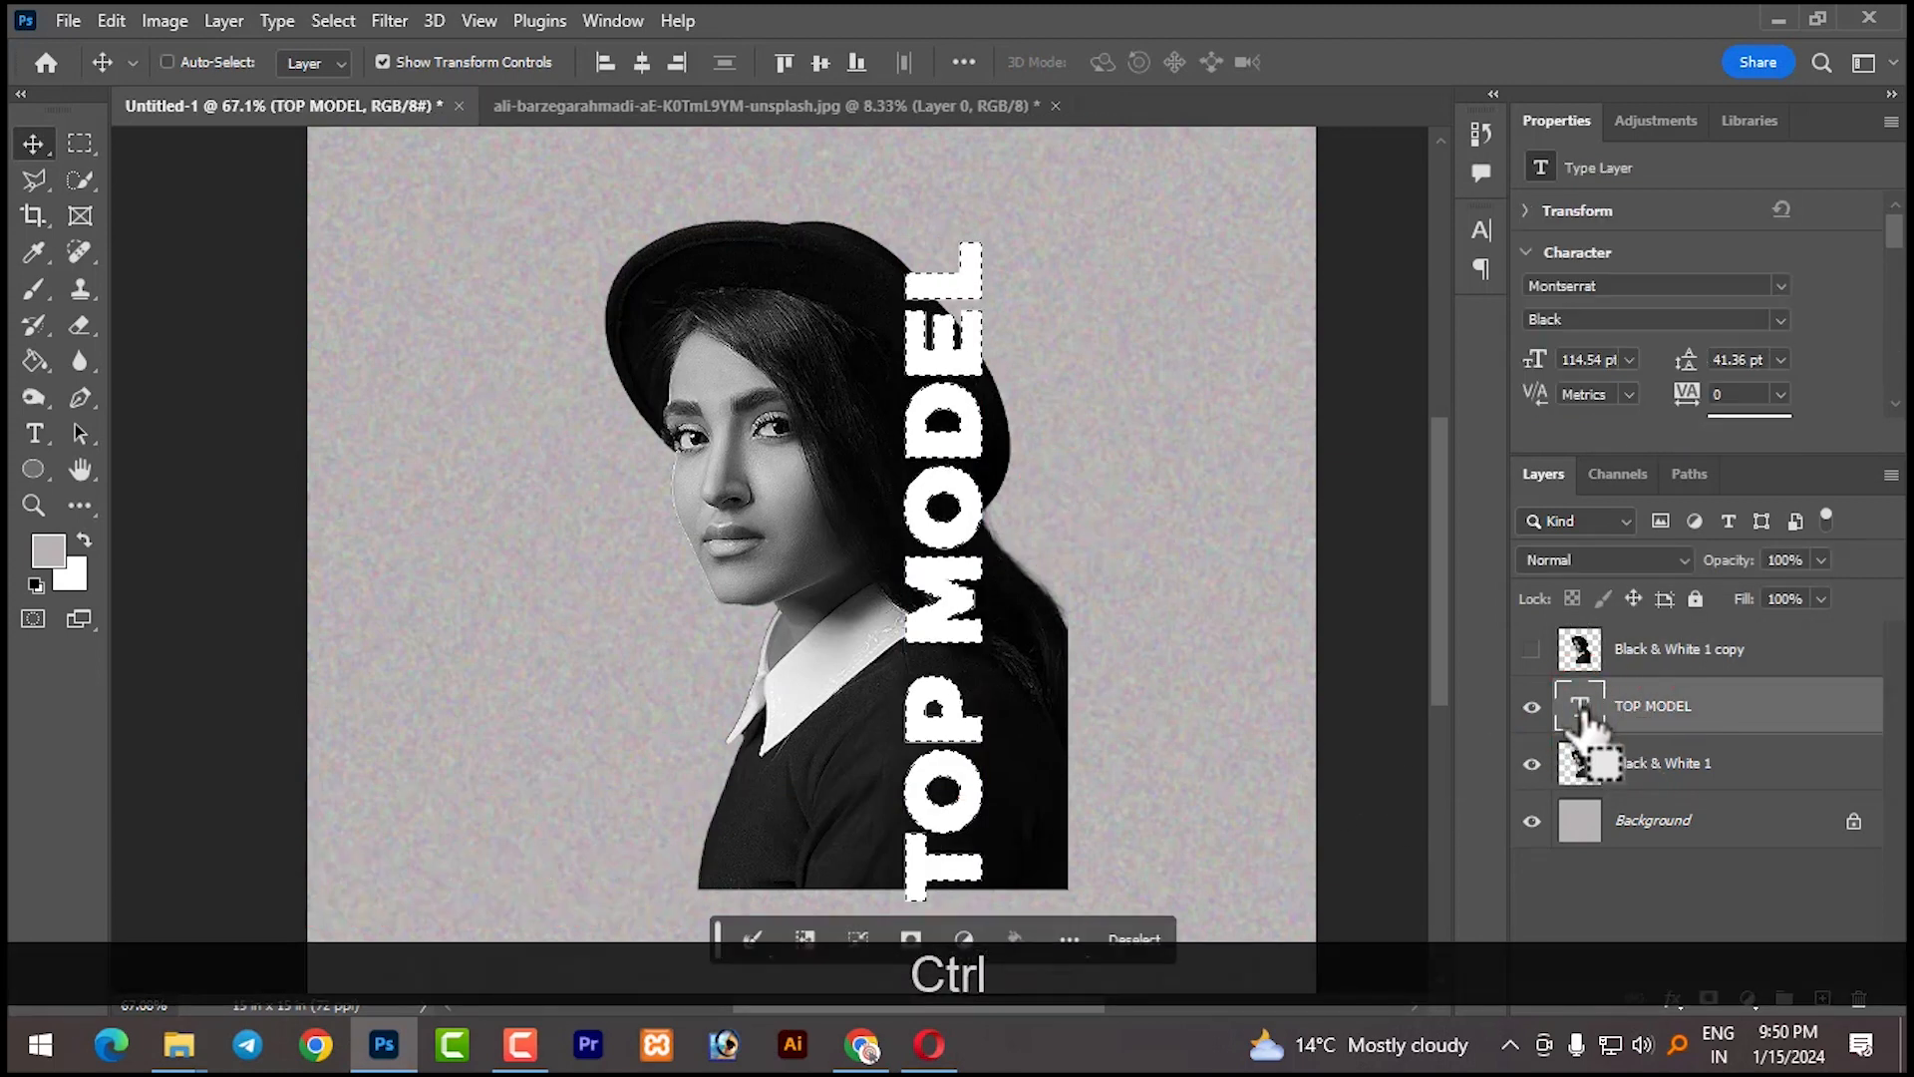
click(309, 20)
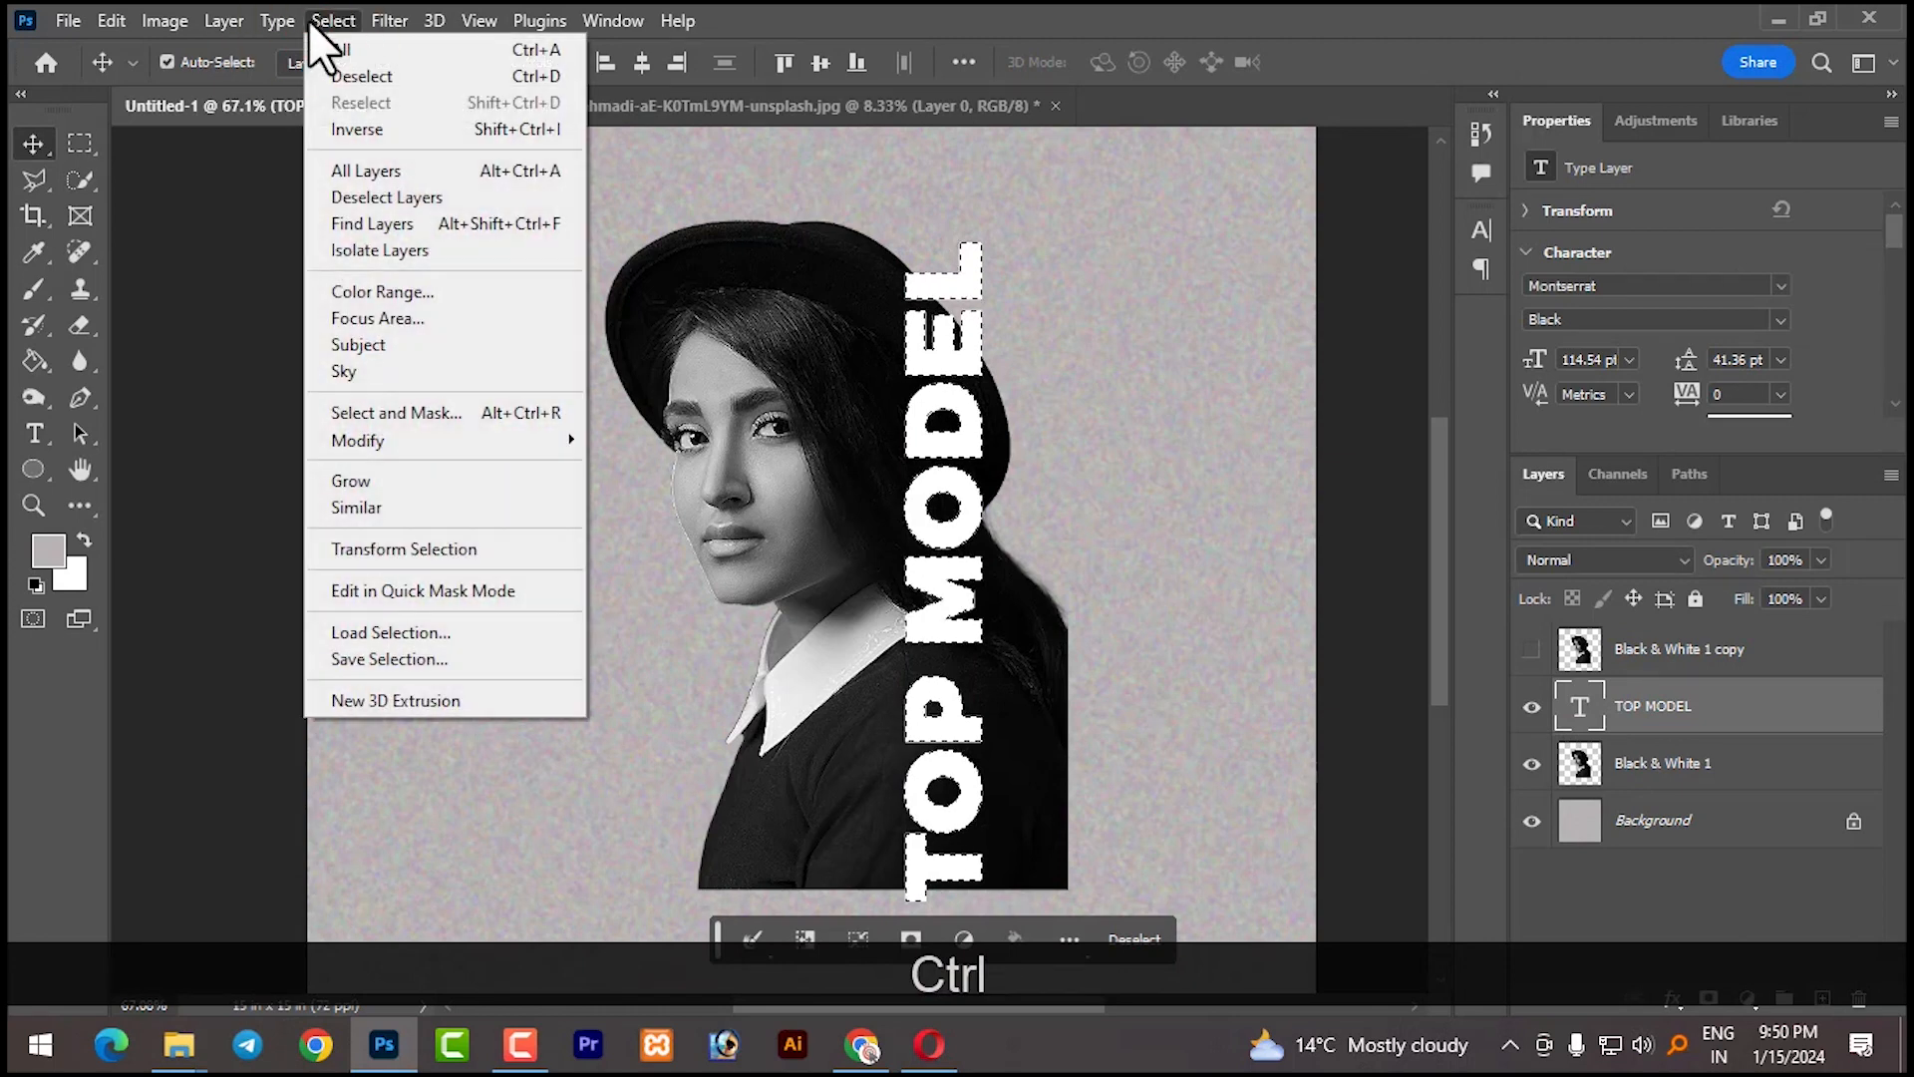
click(373, 130)
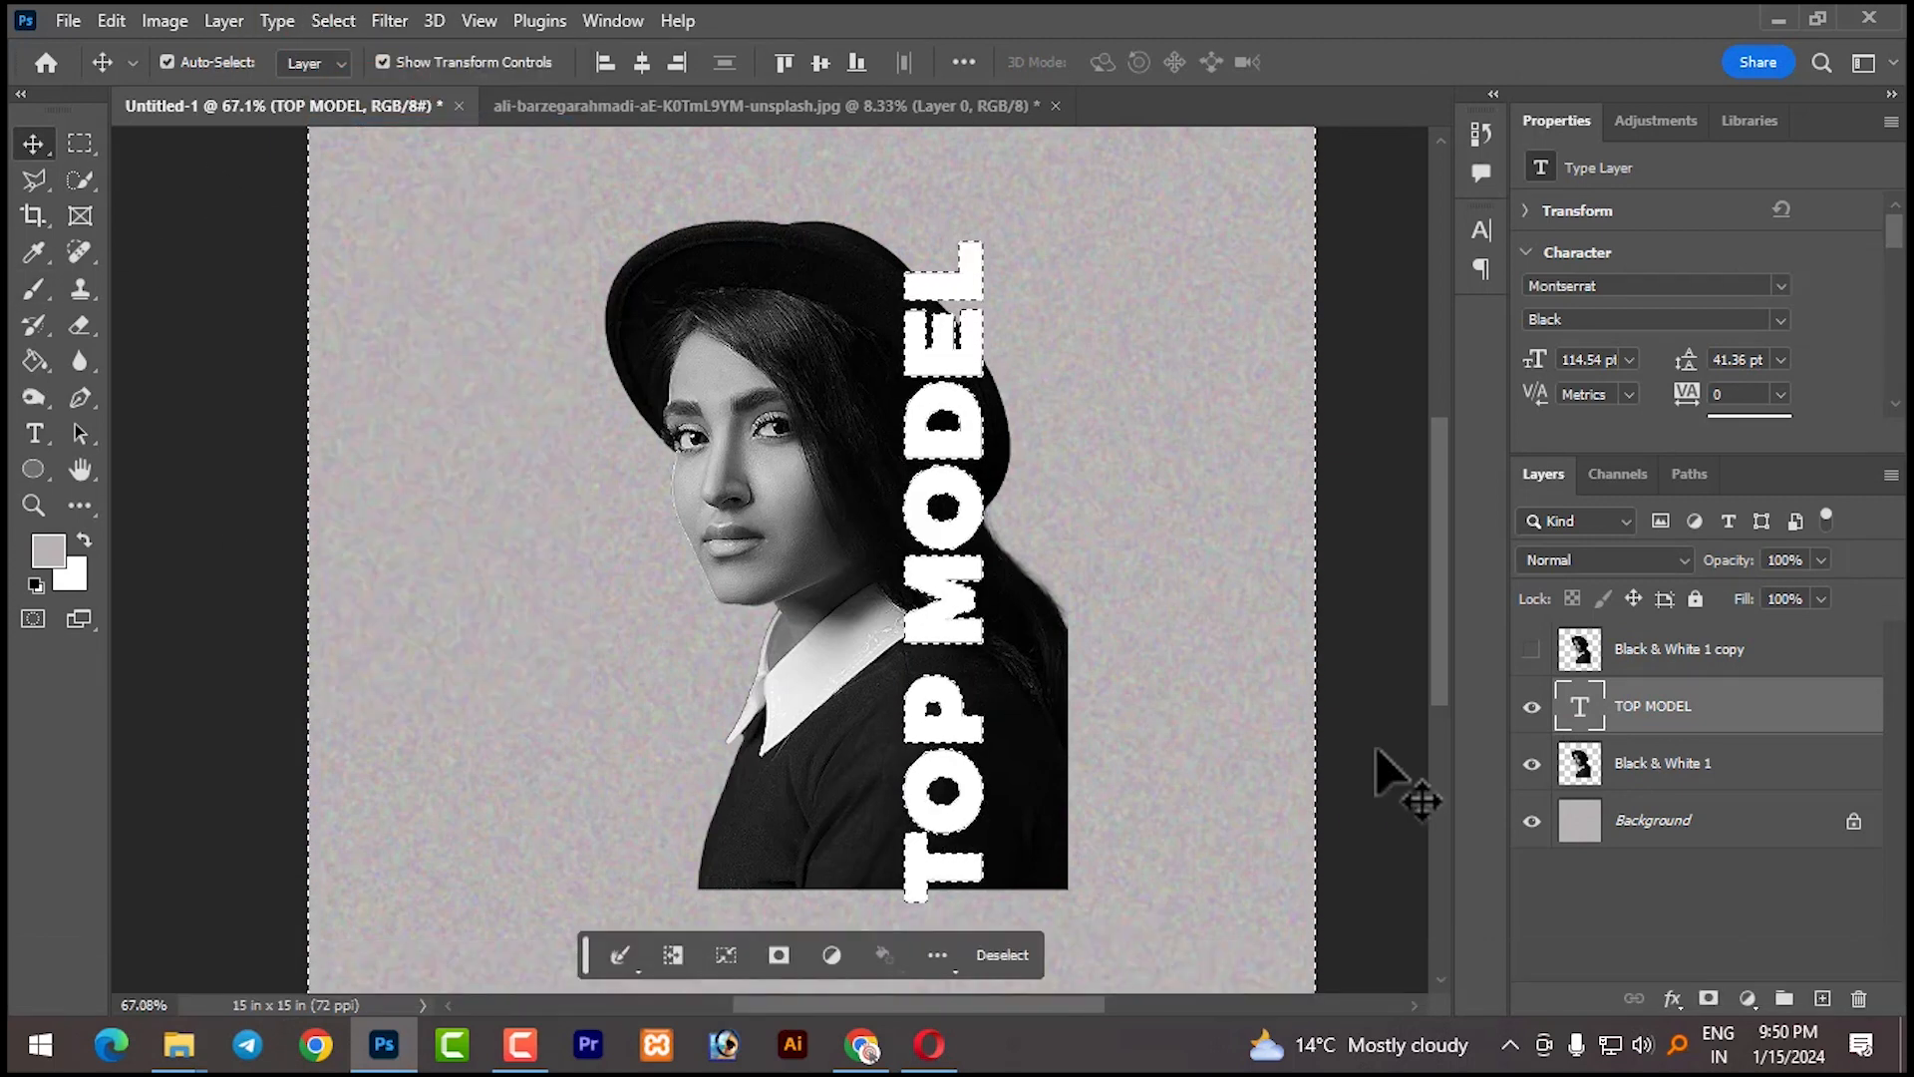
Erase the Black & White 1 portrait layer's hat, hair and shoulder around and beyond the TOP MODEL letters, and clear the selection
click(1580, 773)
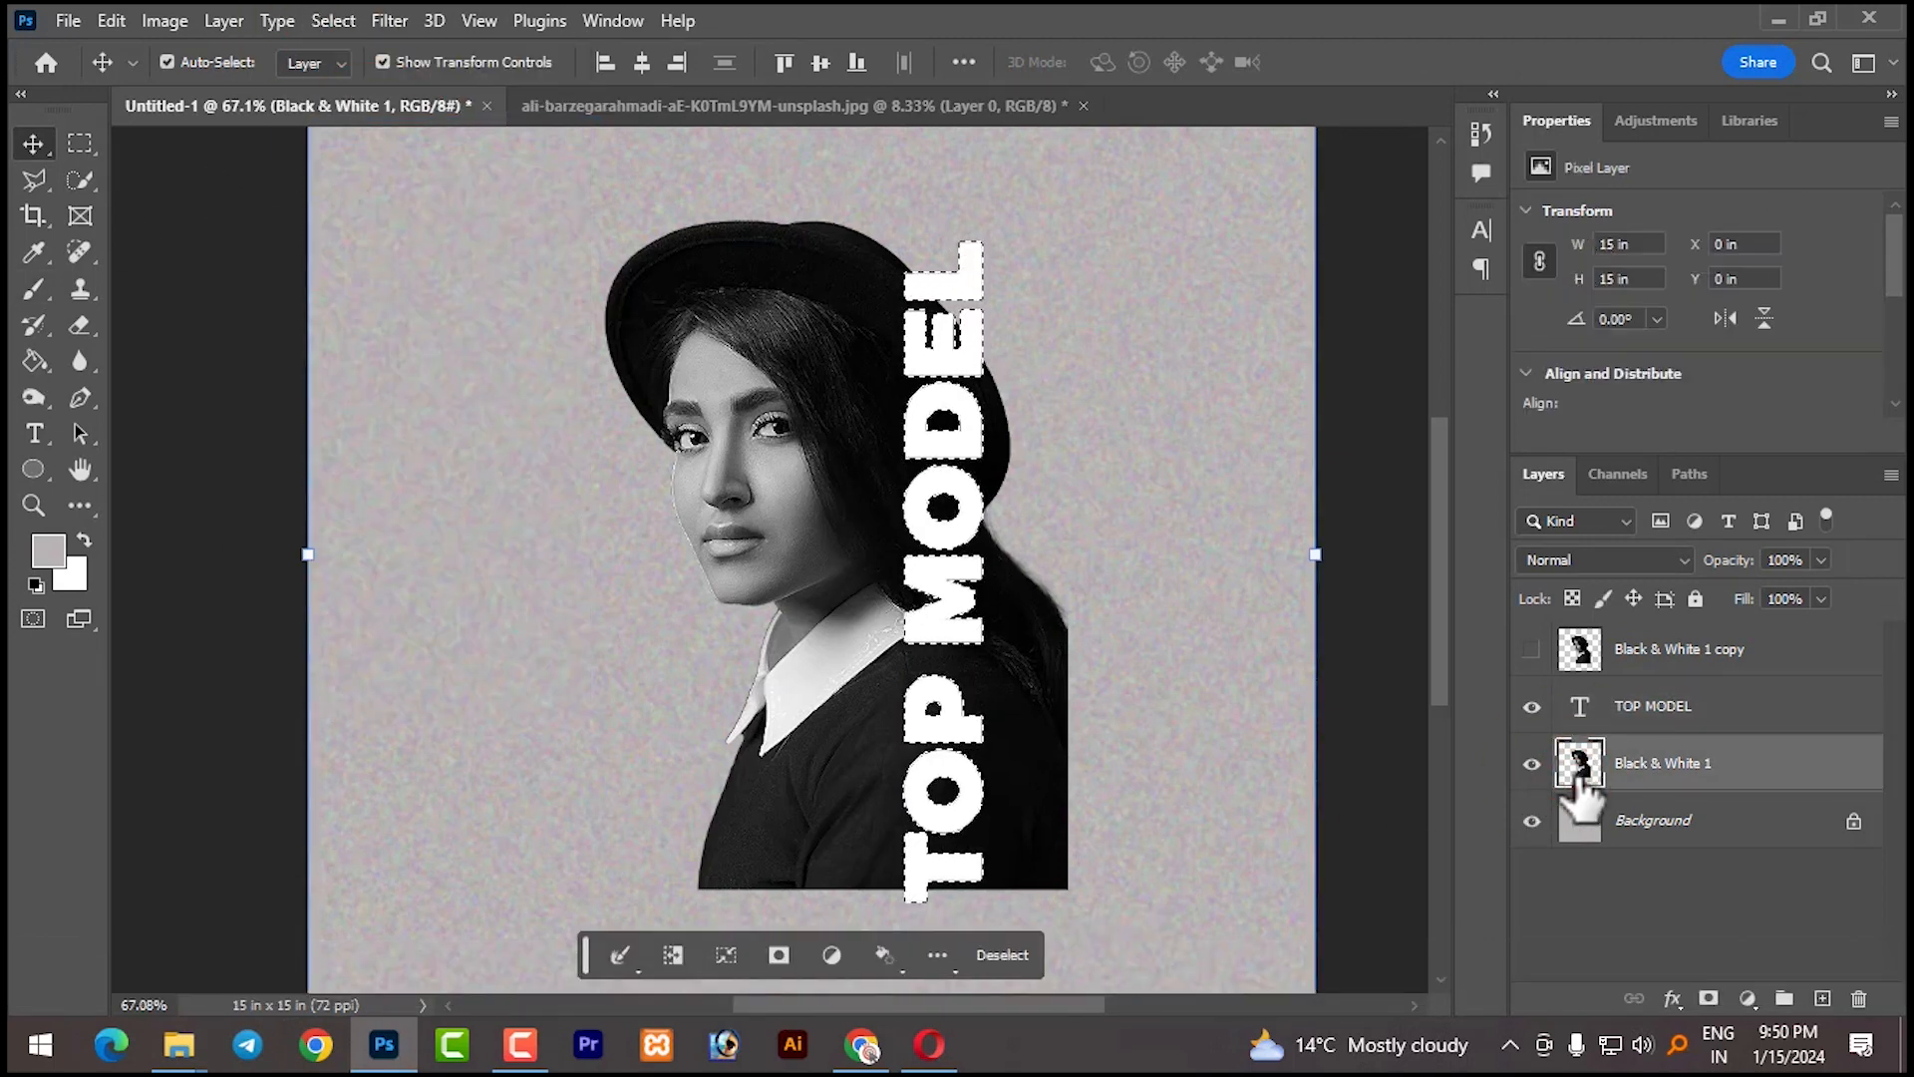
click(81, 327)
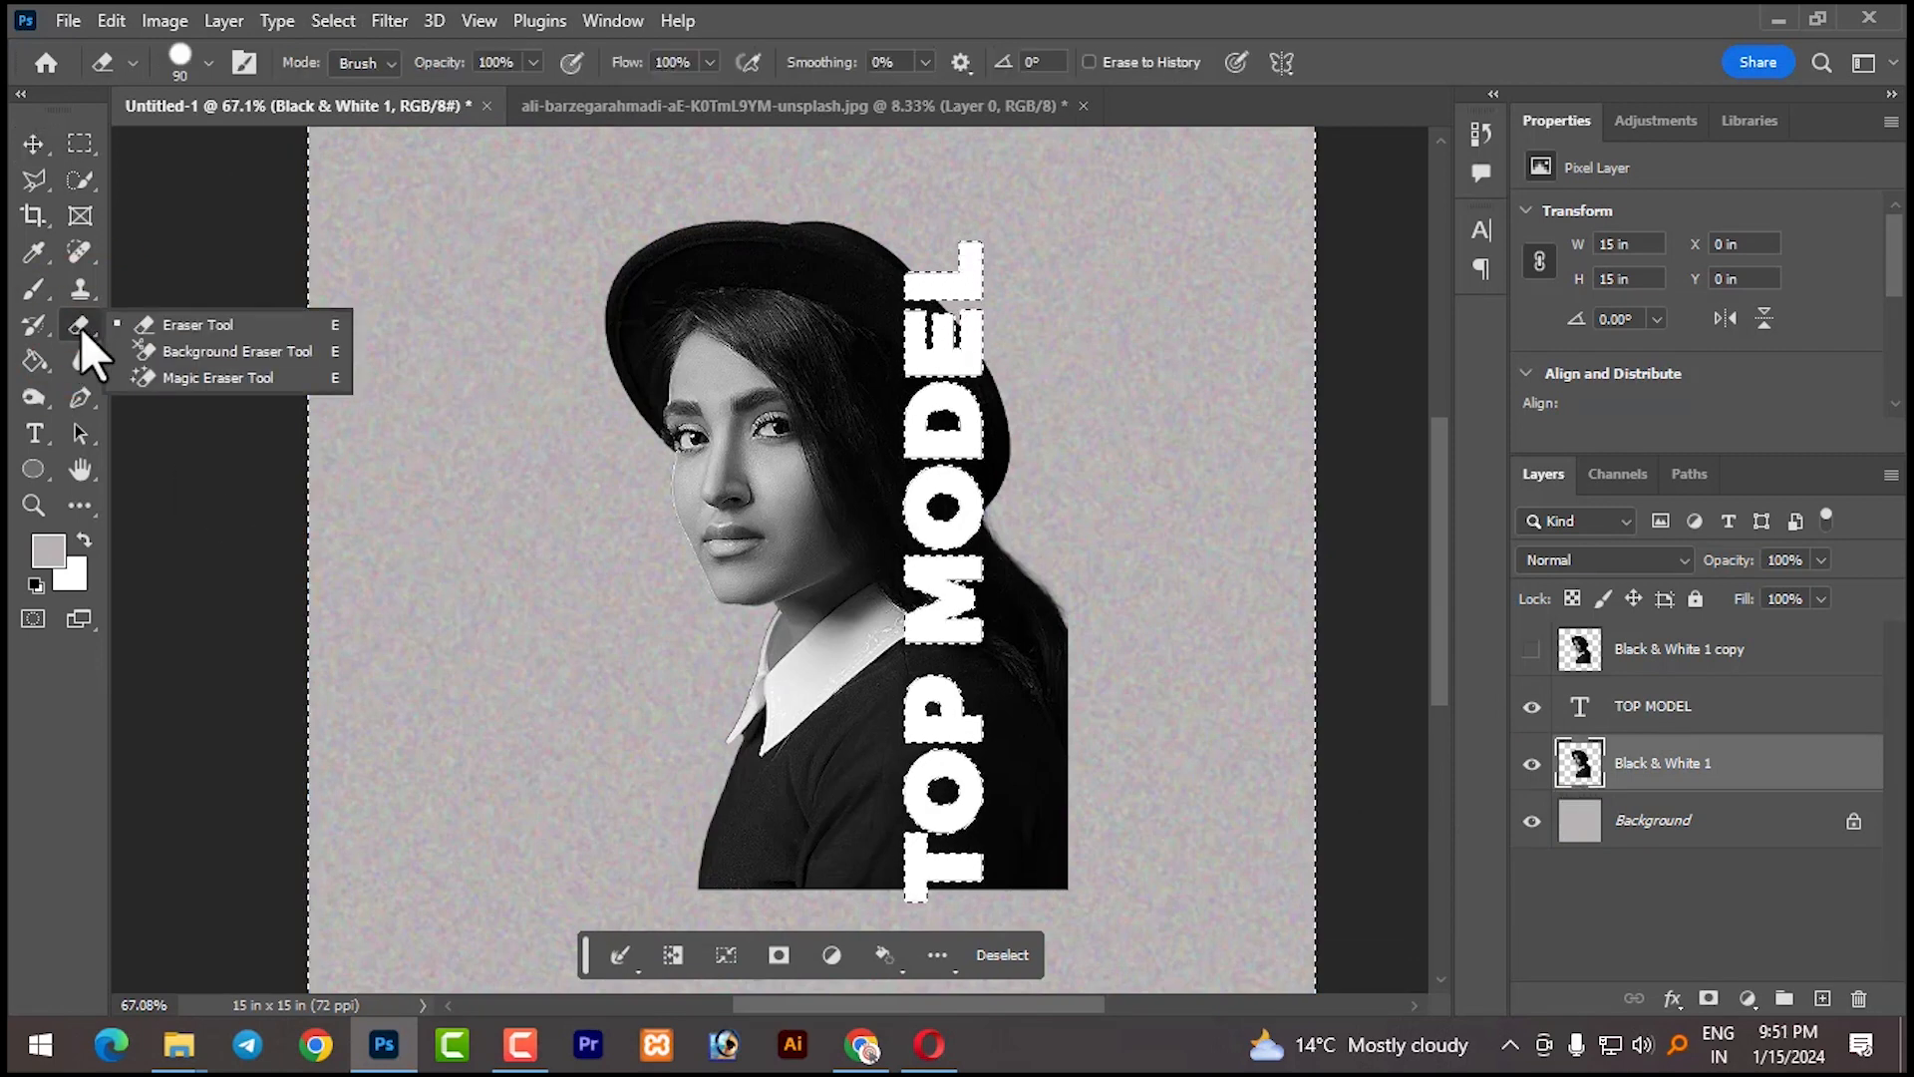
click(198, 325)
mouse_move(994, 392)
mouse_down()
mouse_move(1031, 863)
mouse_move(1015, 616)
mouse_move(1073, 764)
mouse_move(1055, 872)
mouse_move(987, 887)
mouse_up()
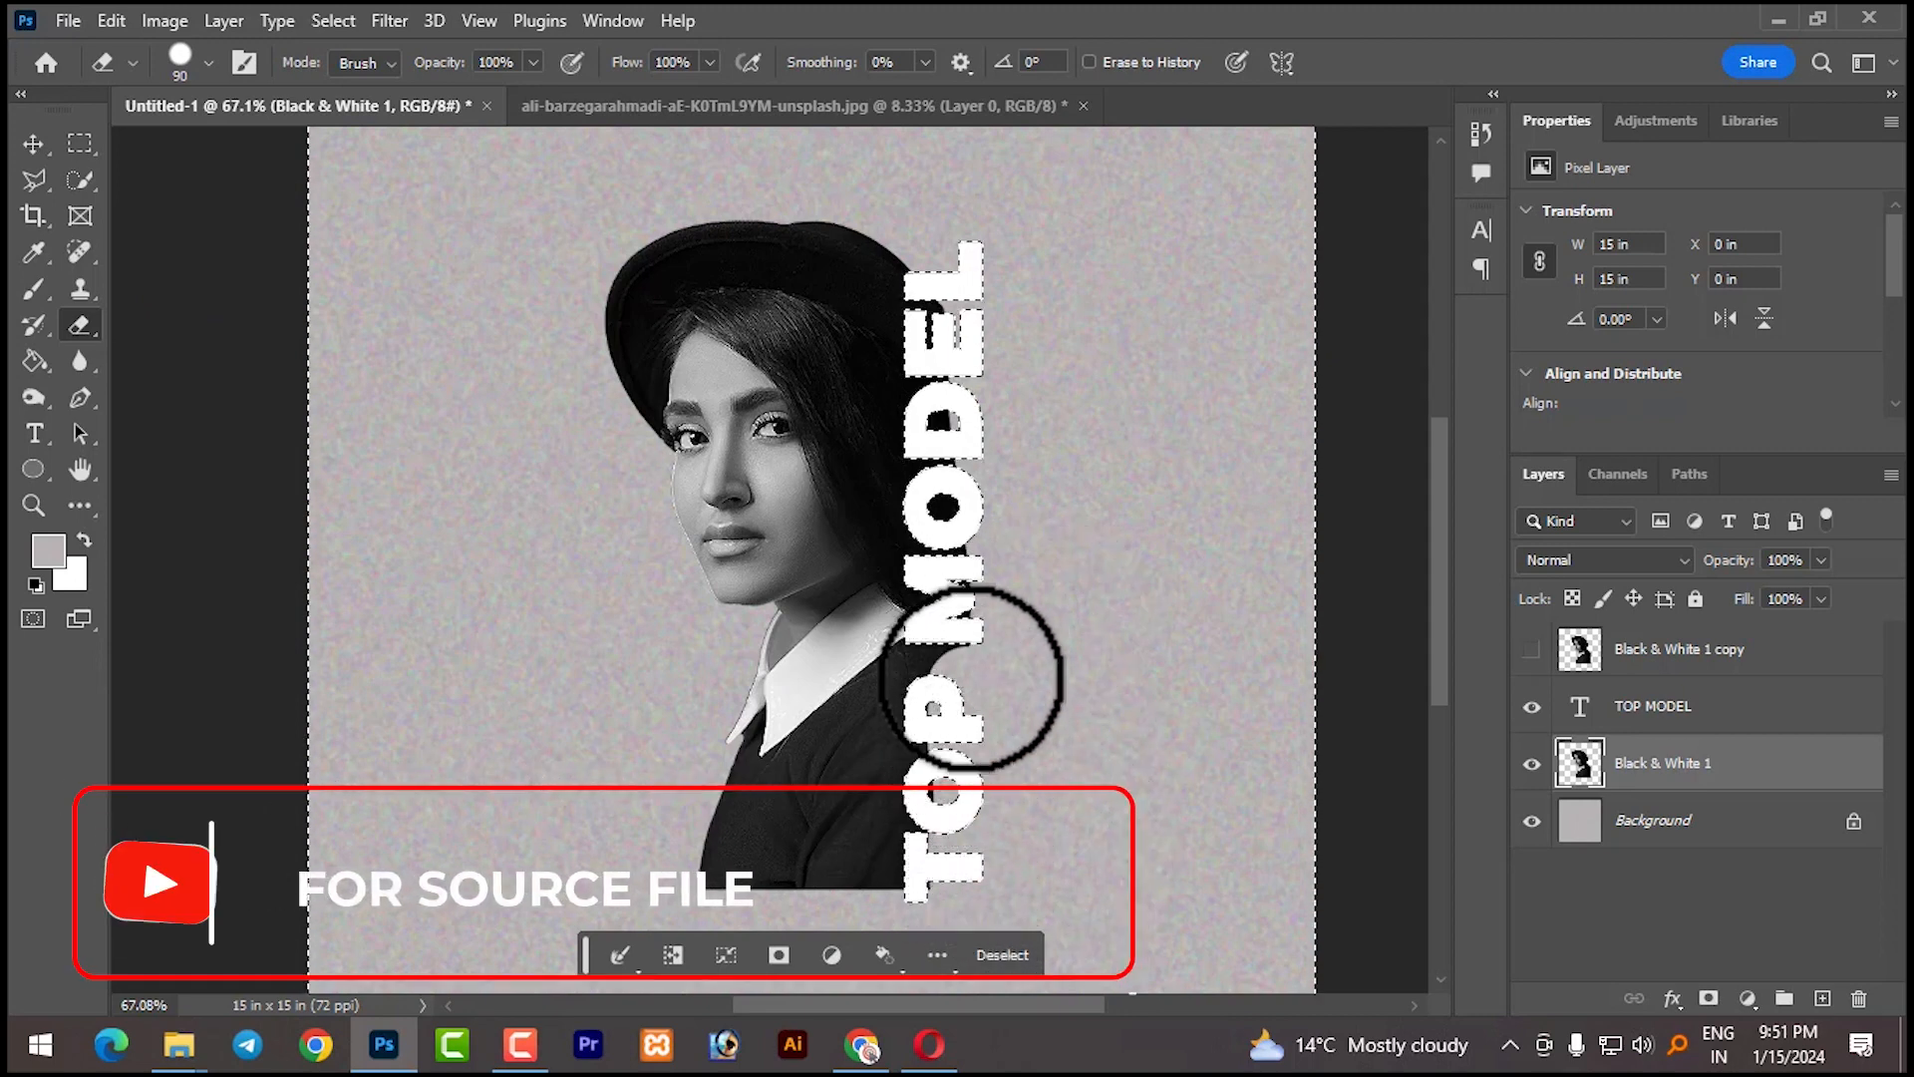
mouse_move(968, 508)
mouse_down()
mouse_move(966, 299)
mouse_move(943, 254)
mouse_up()
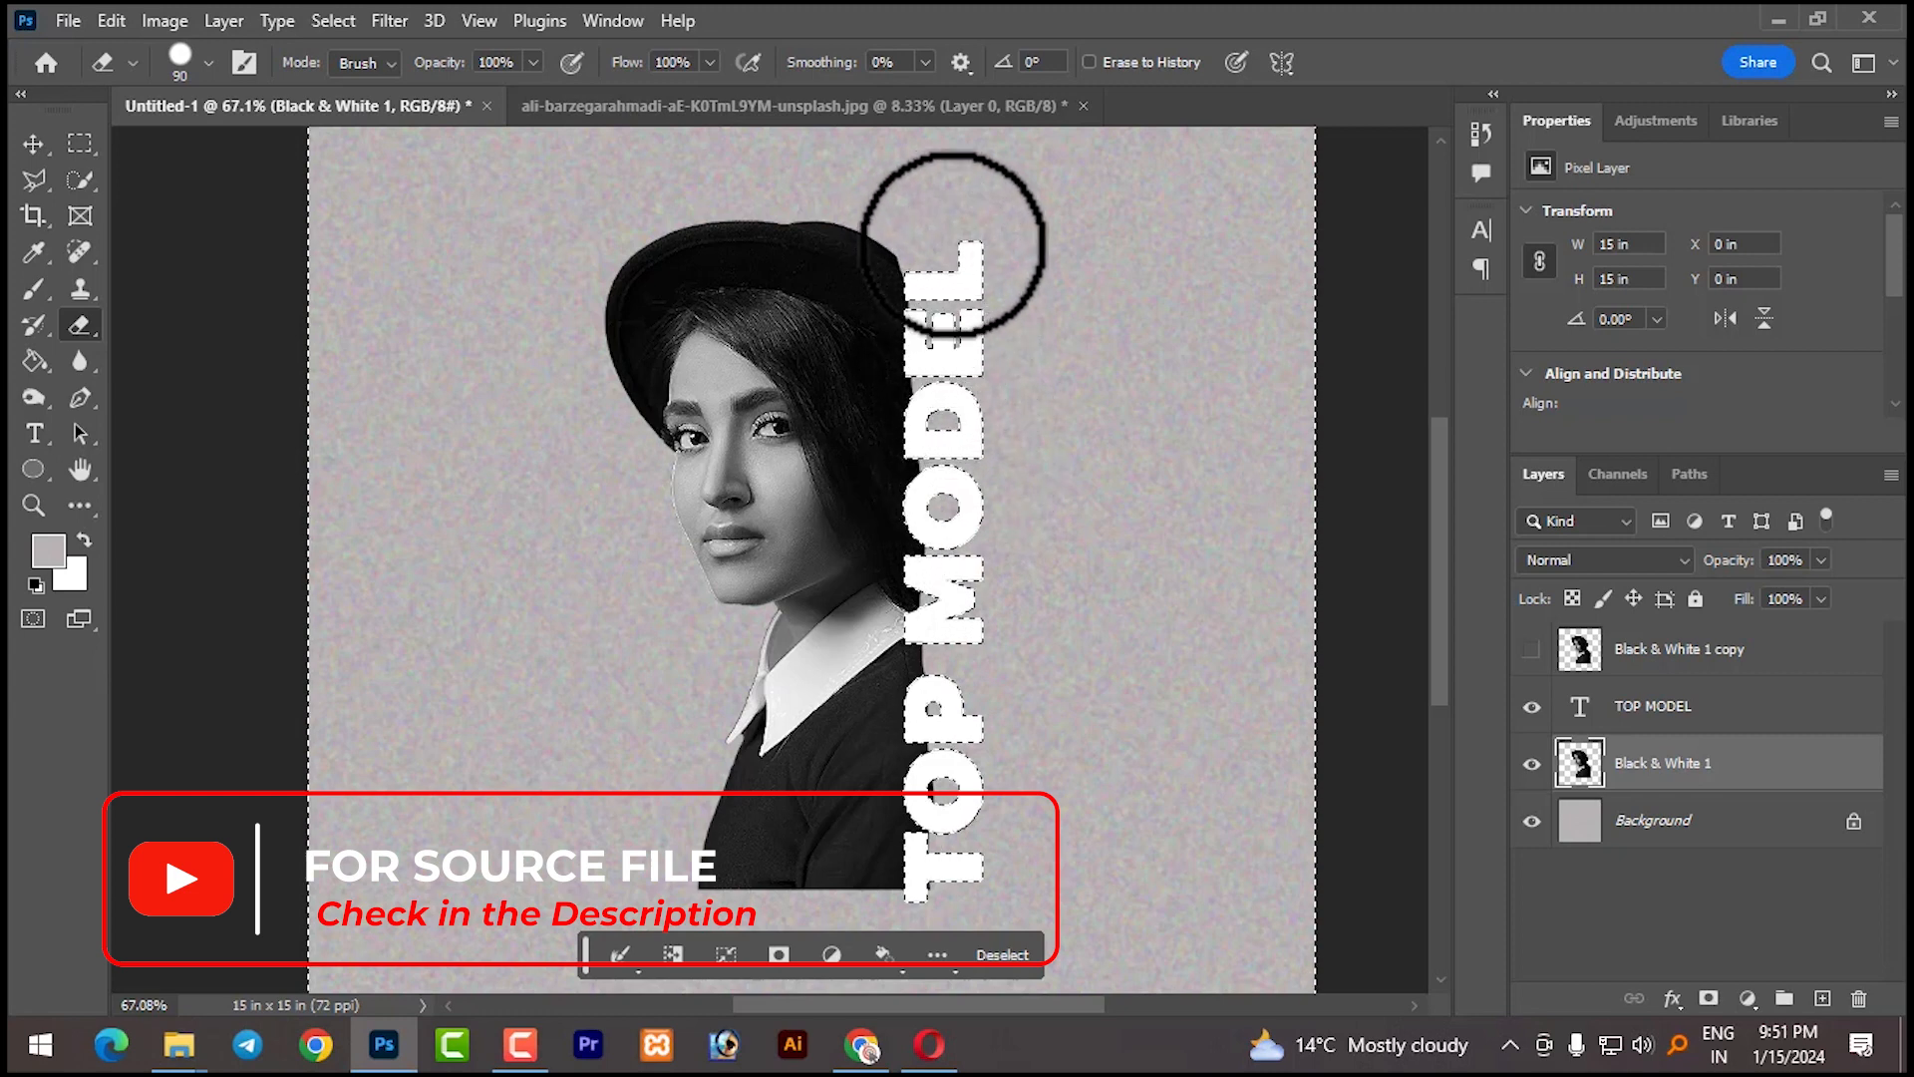
key(ctrl+z)
mouse_move(974, 286)
mouse_down()
mouse_move(1034, 569)
mouse_move(1043, 708)
mouse_move(1013, 884)
mouse_move(931, 804)
mouse_move(974, 876)
mouse_move(948, 791)
mouse_move(991, 684)
mouse_move(973, 639)
mouse_move(996, 578)
mouse_move(991, 505)
mouse_move(964, 476)
mouse_move(1011, 365)
mouse_move(1000, 287)
mouse_move(965, 267)
mouse_up()
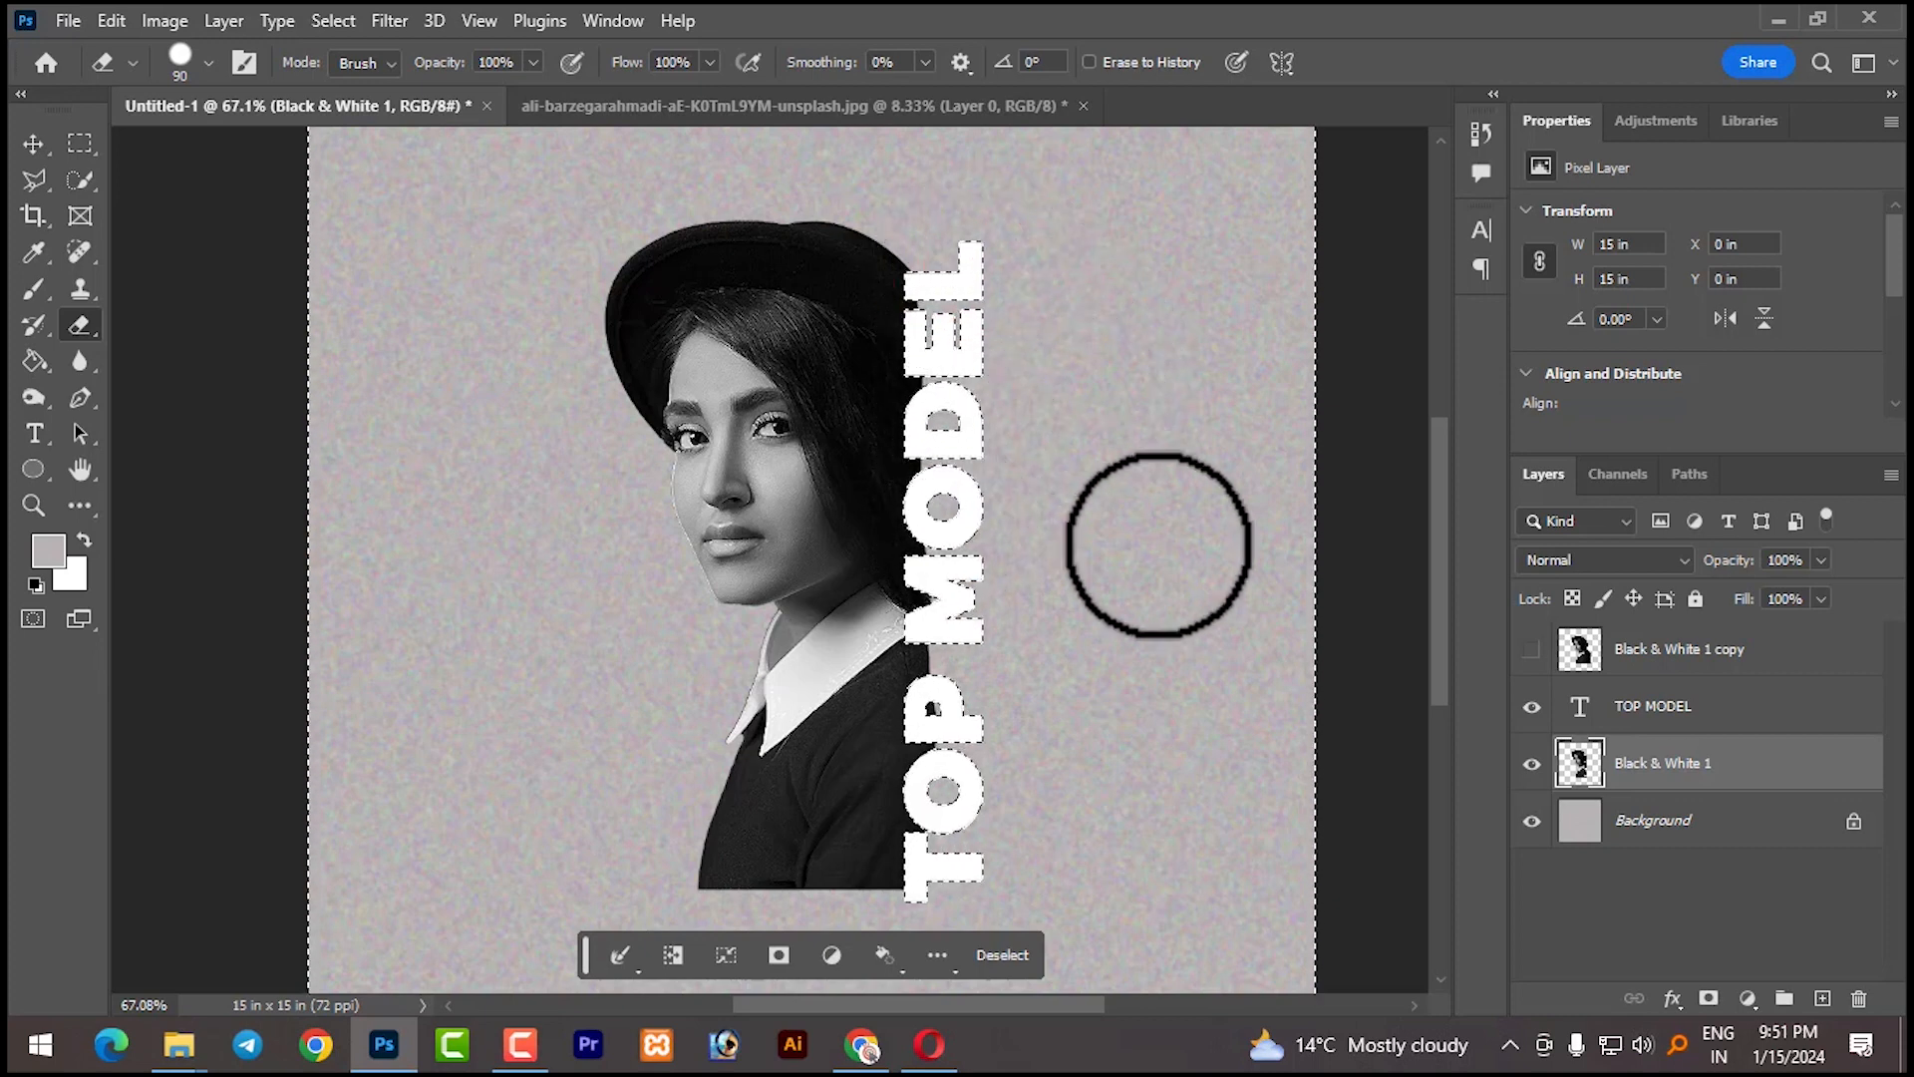
key(ctrl+d)
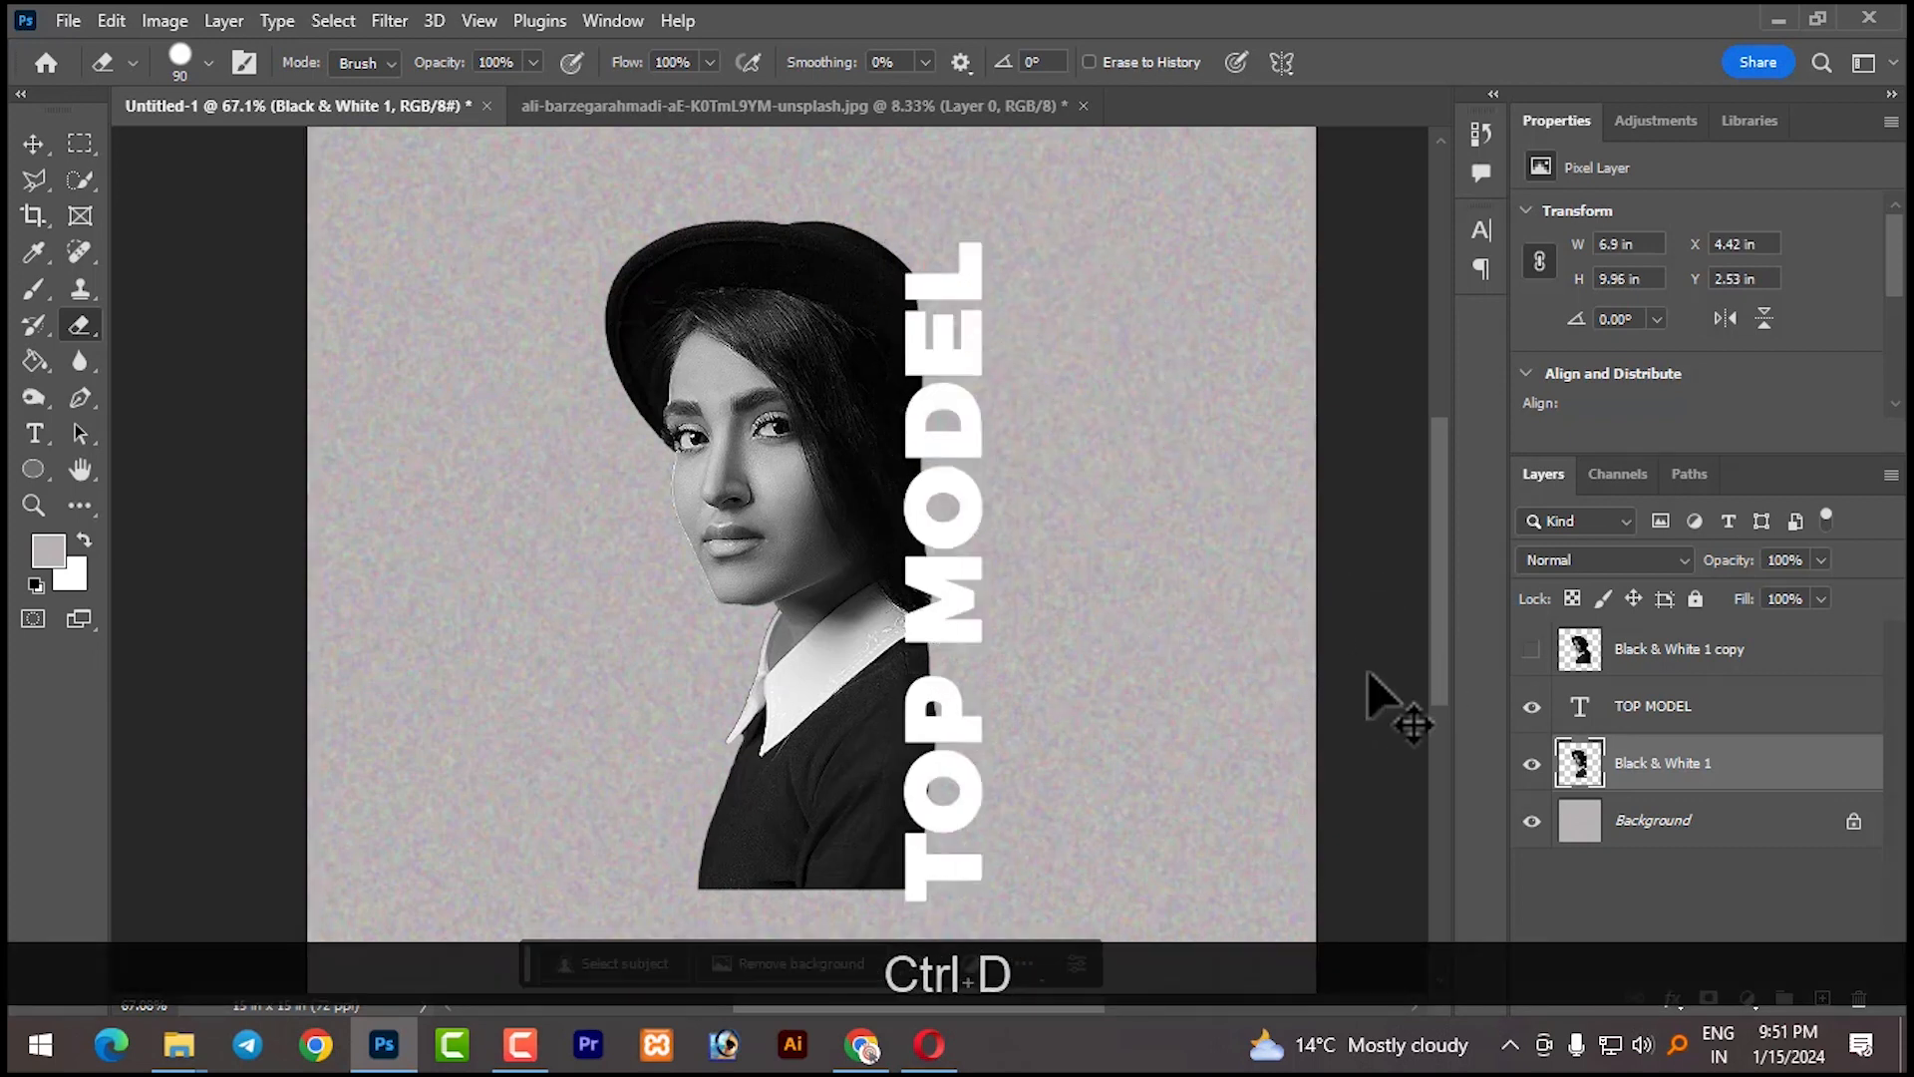
Show the Black & White 1 copy layer and clip it to the TOP MODEL text layer
click(1532, 650)
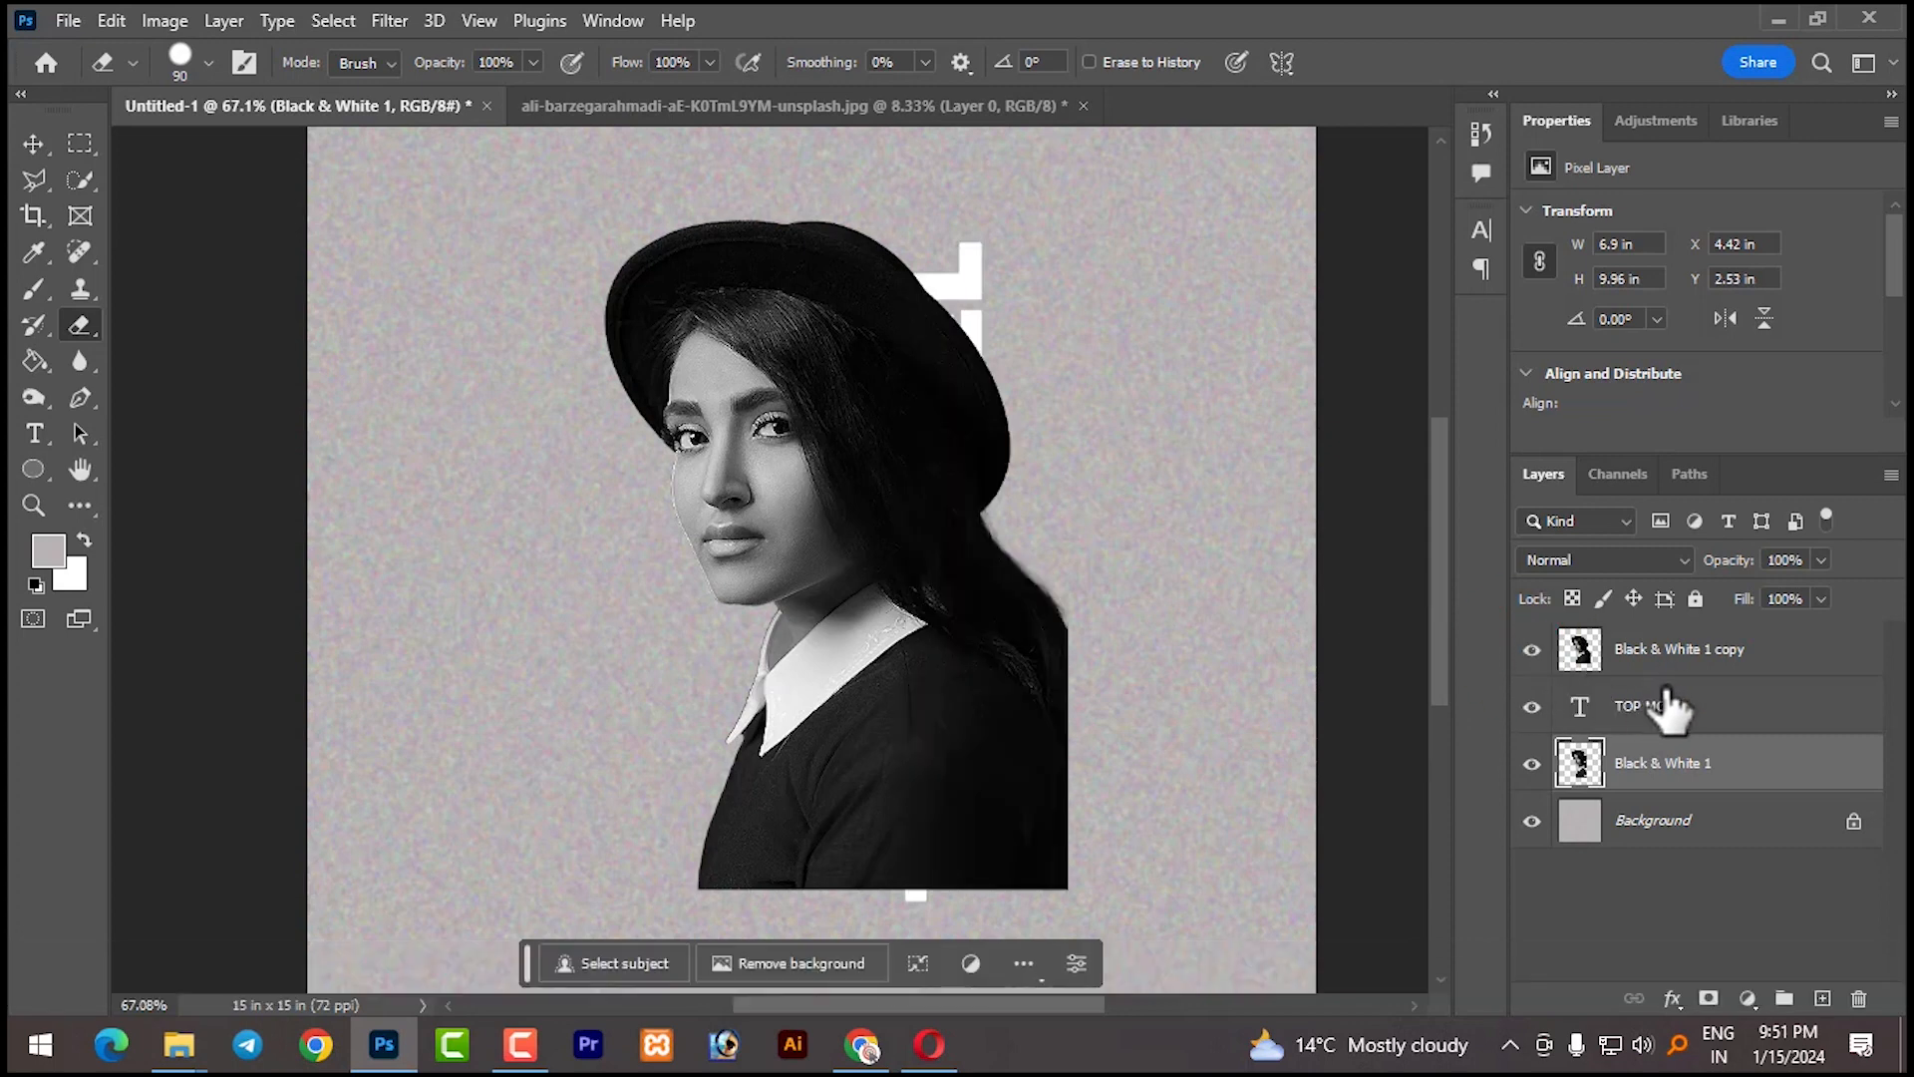
key(ctrl)
key(ctrl)
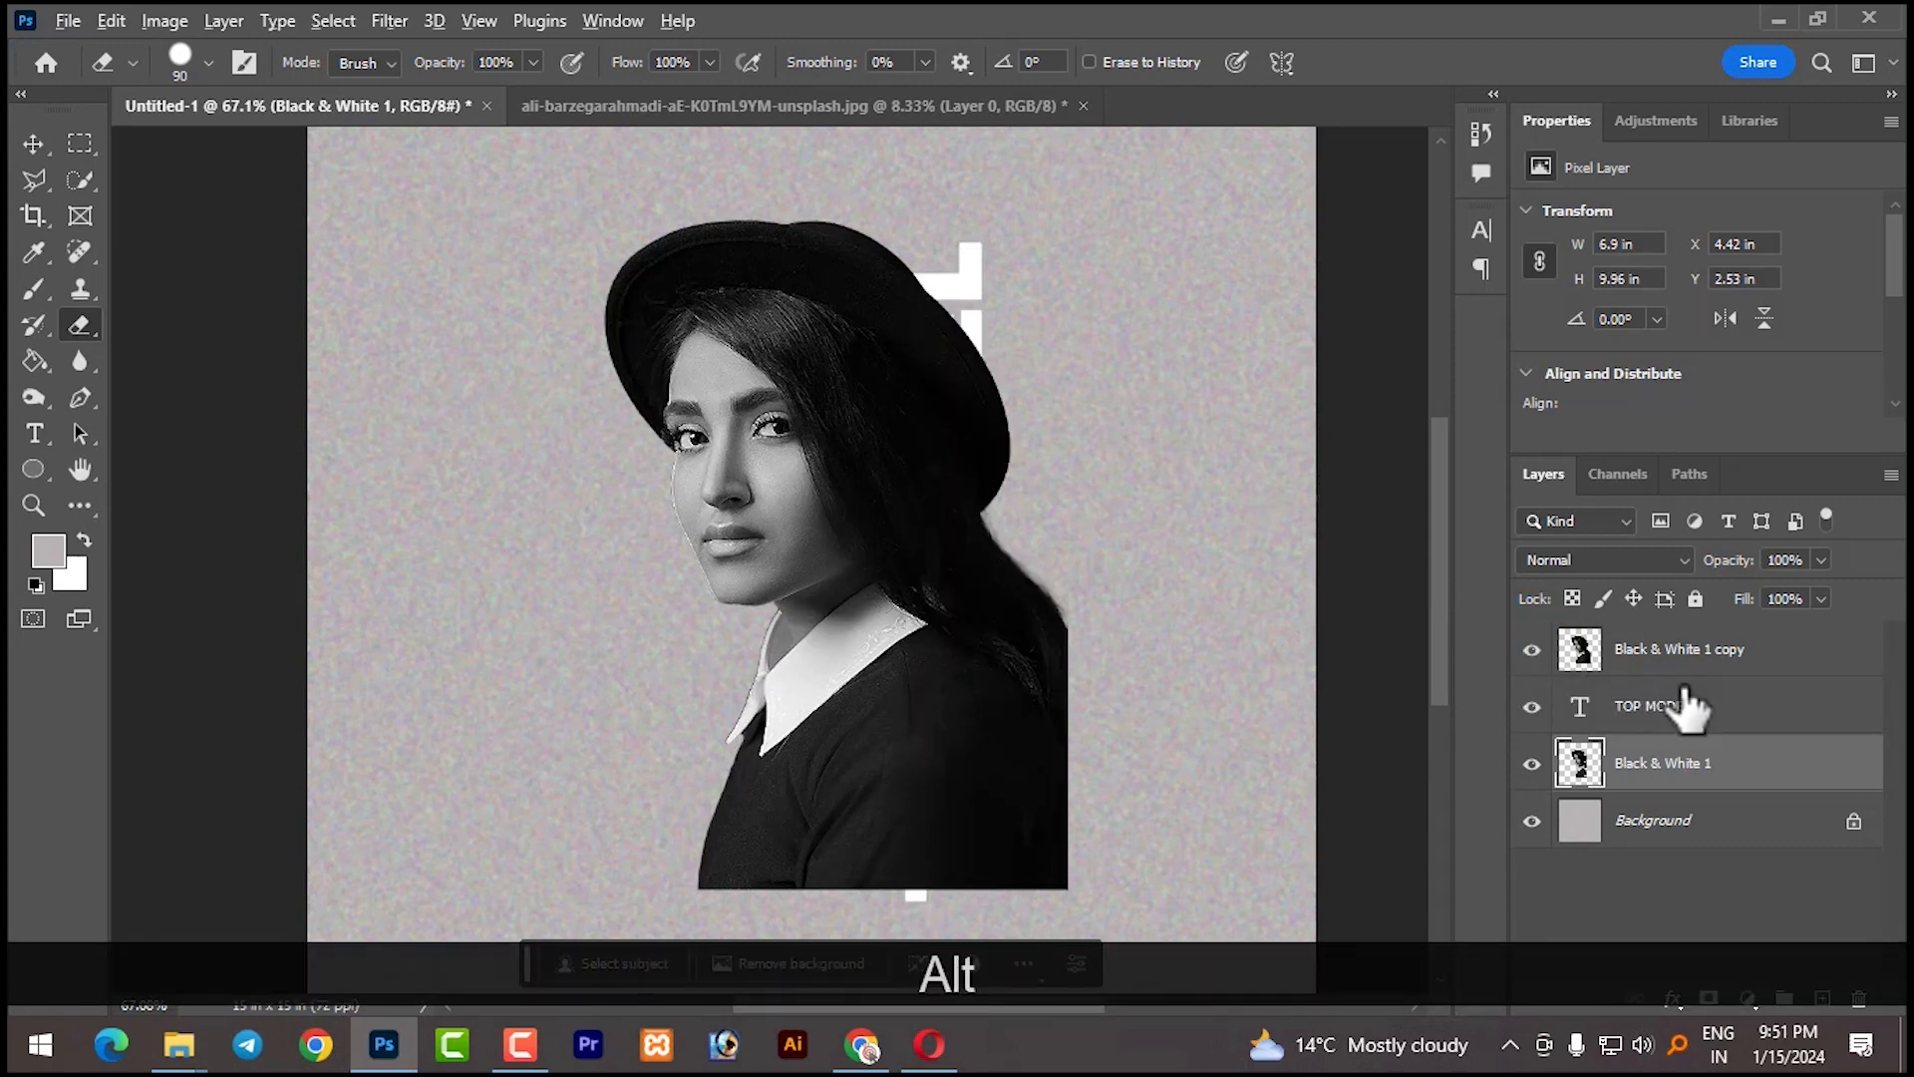
alt+click(1670, 660)
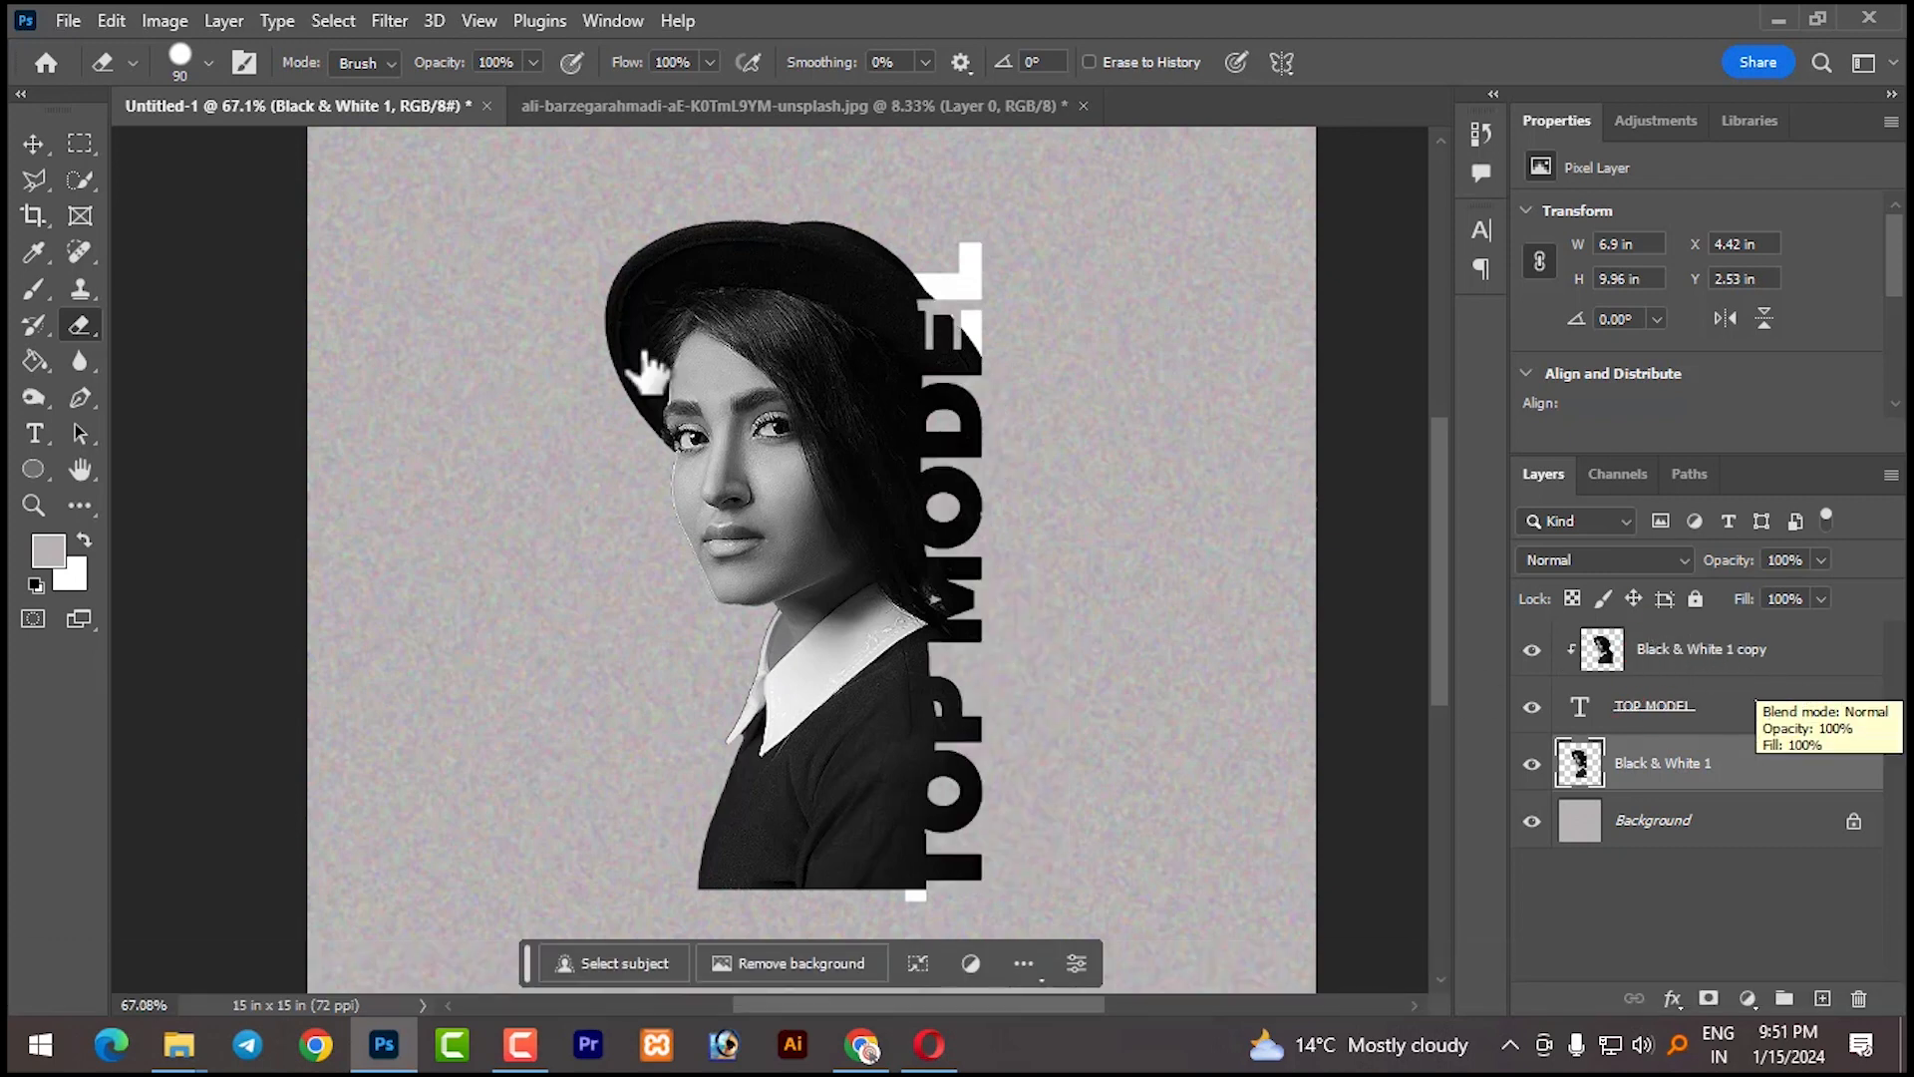
click(40, 146)
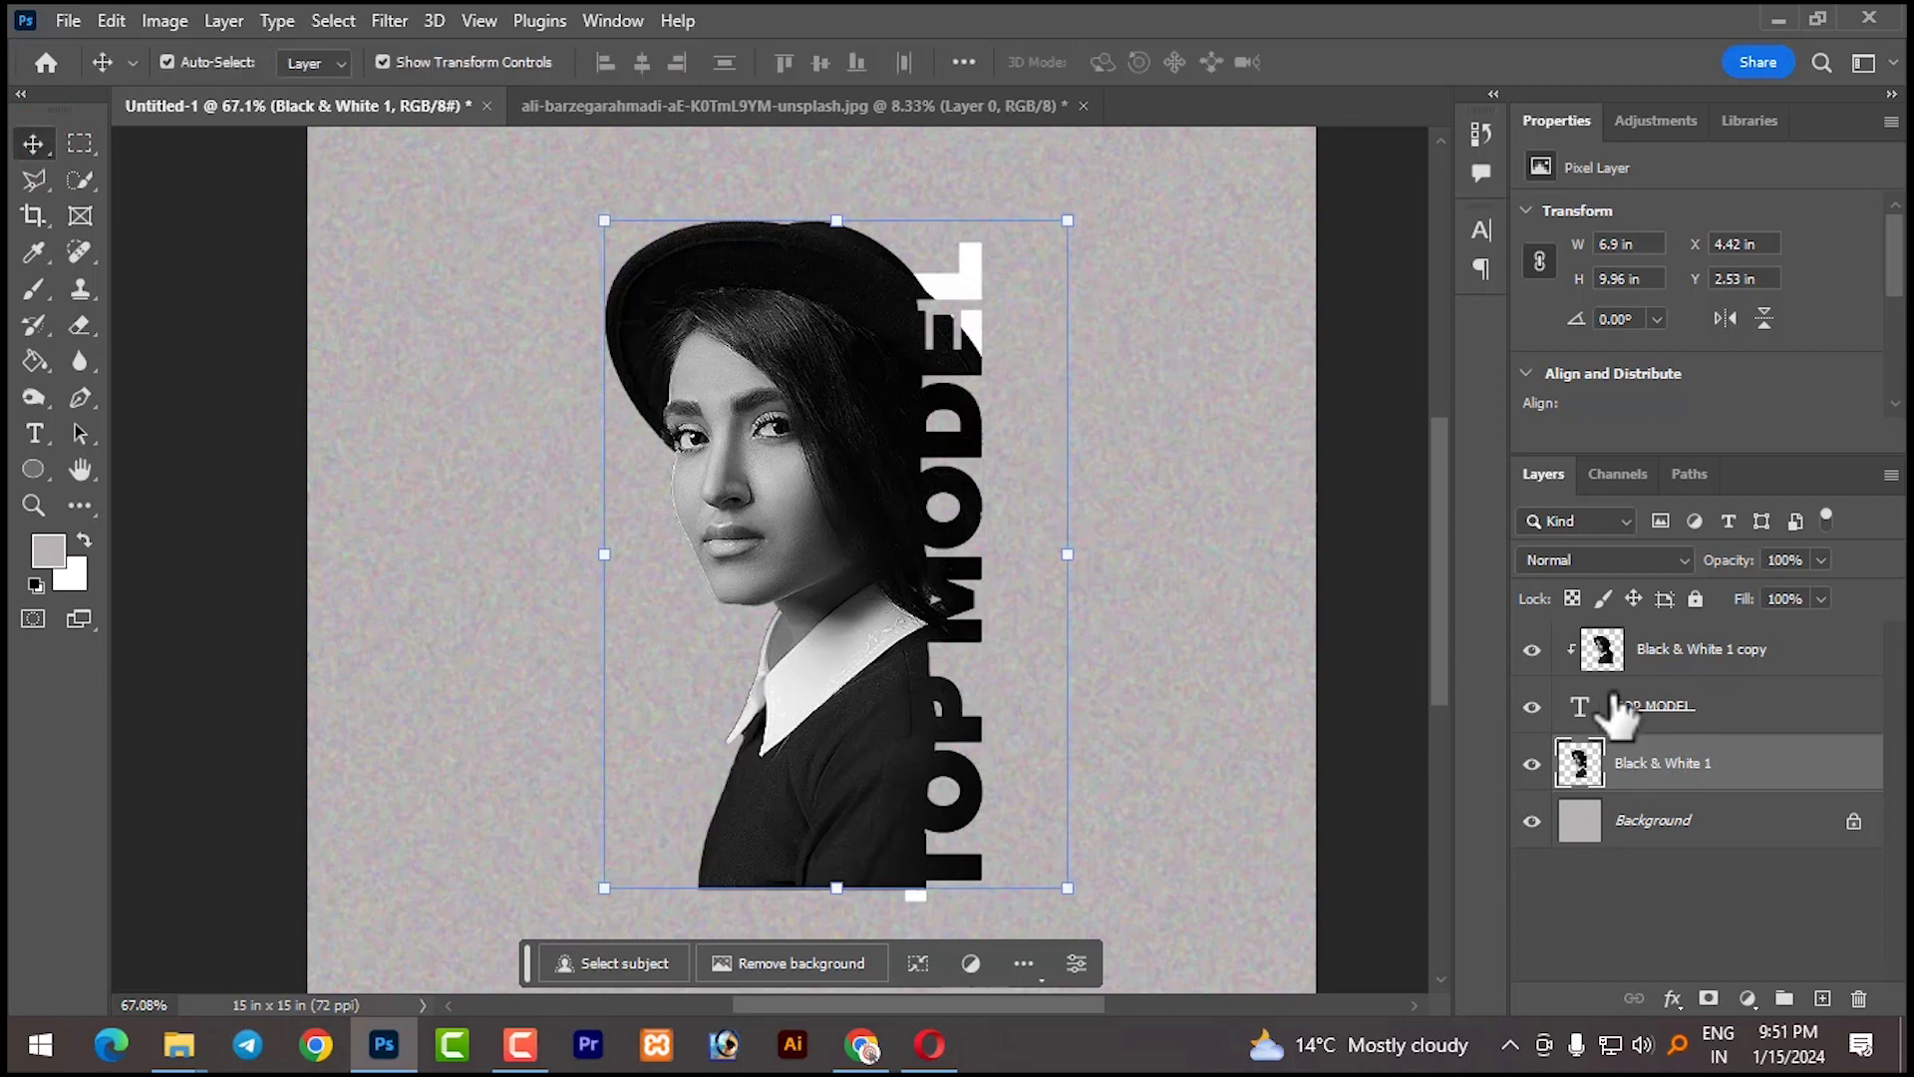
click(1657, 662)
click(1660, 710)
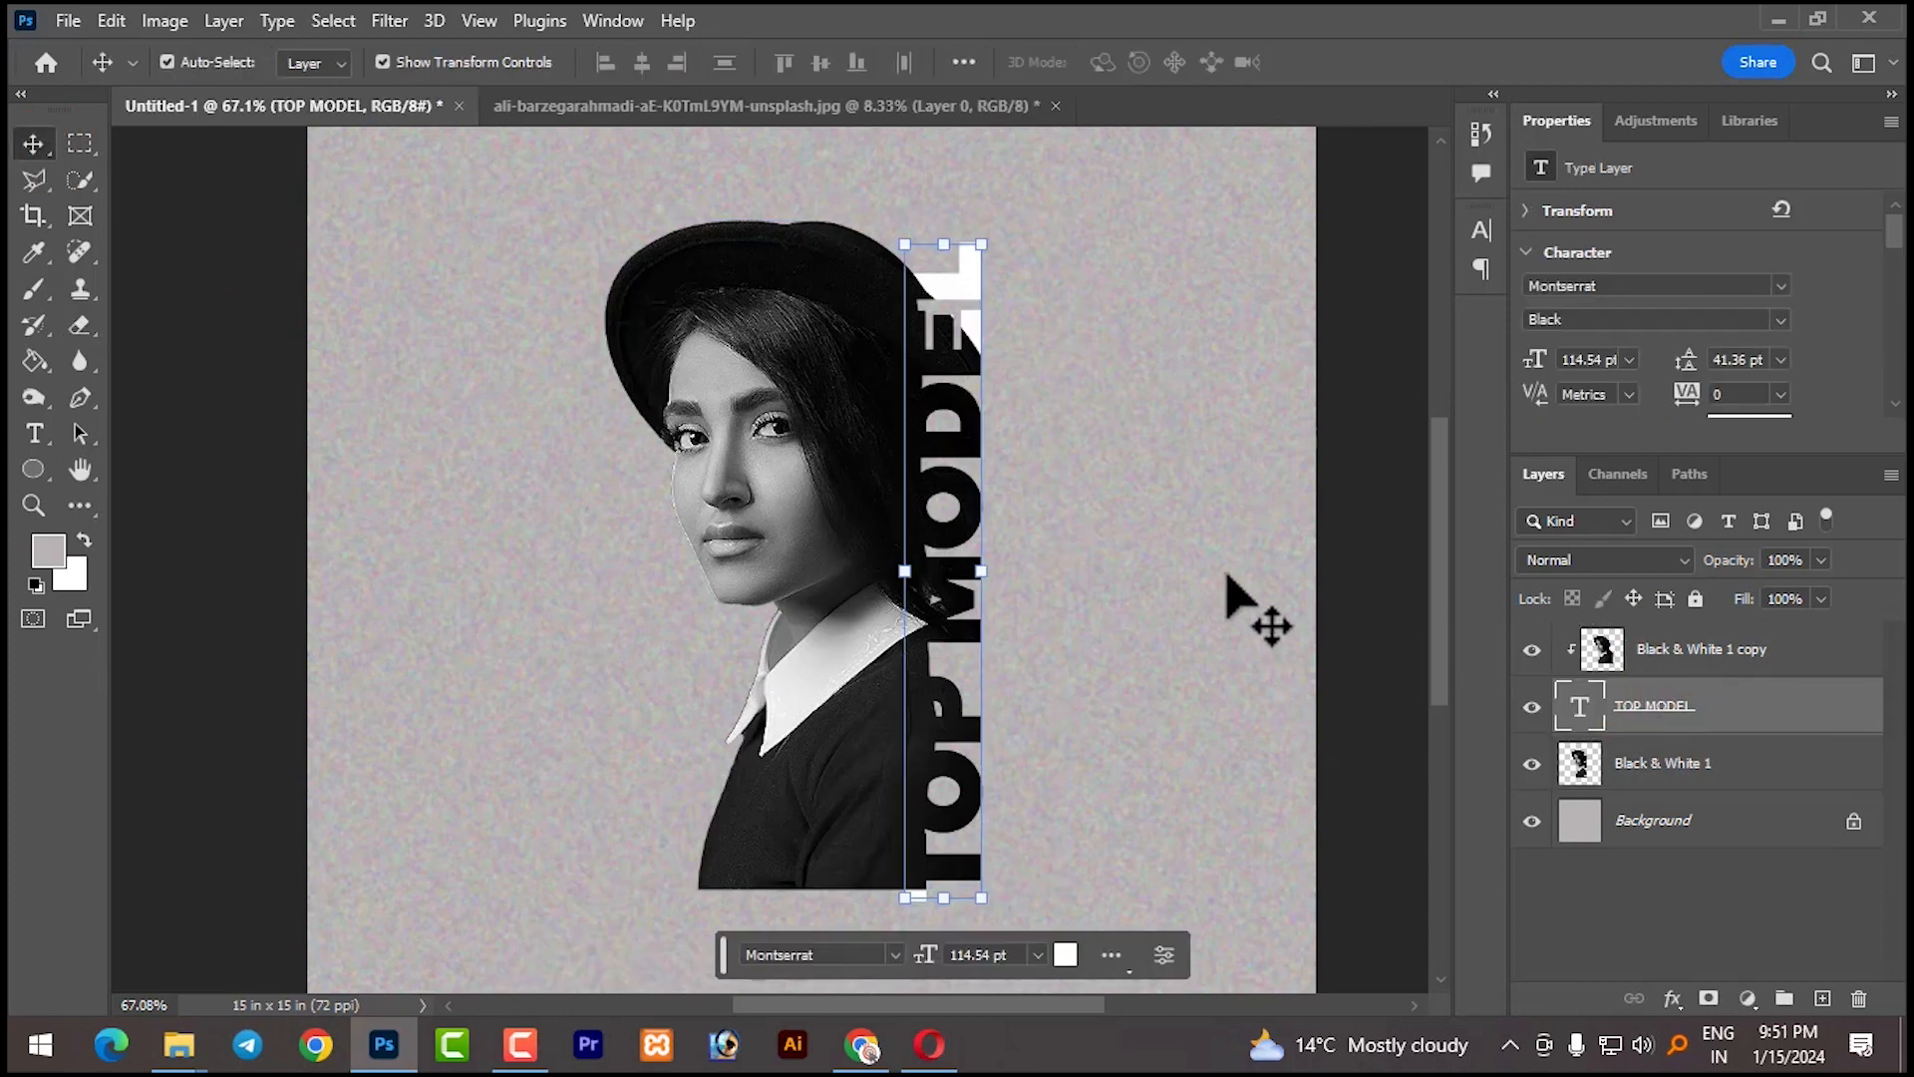
click(1428, 695)
click(1663, 712)
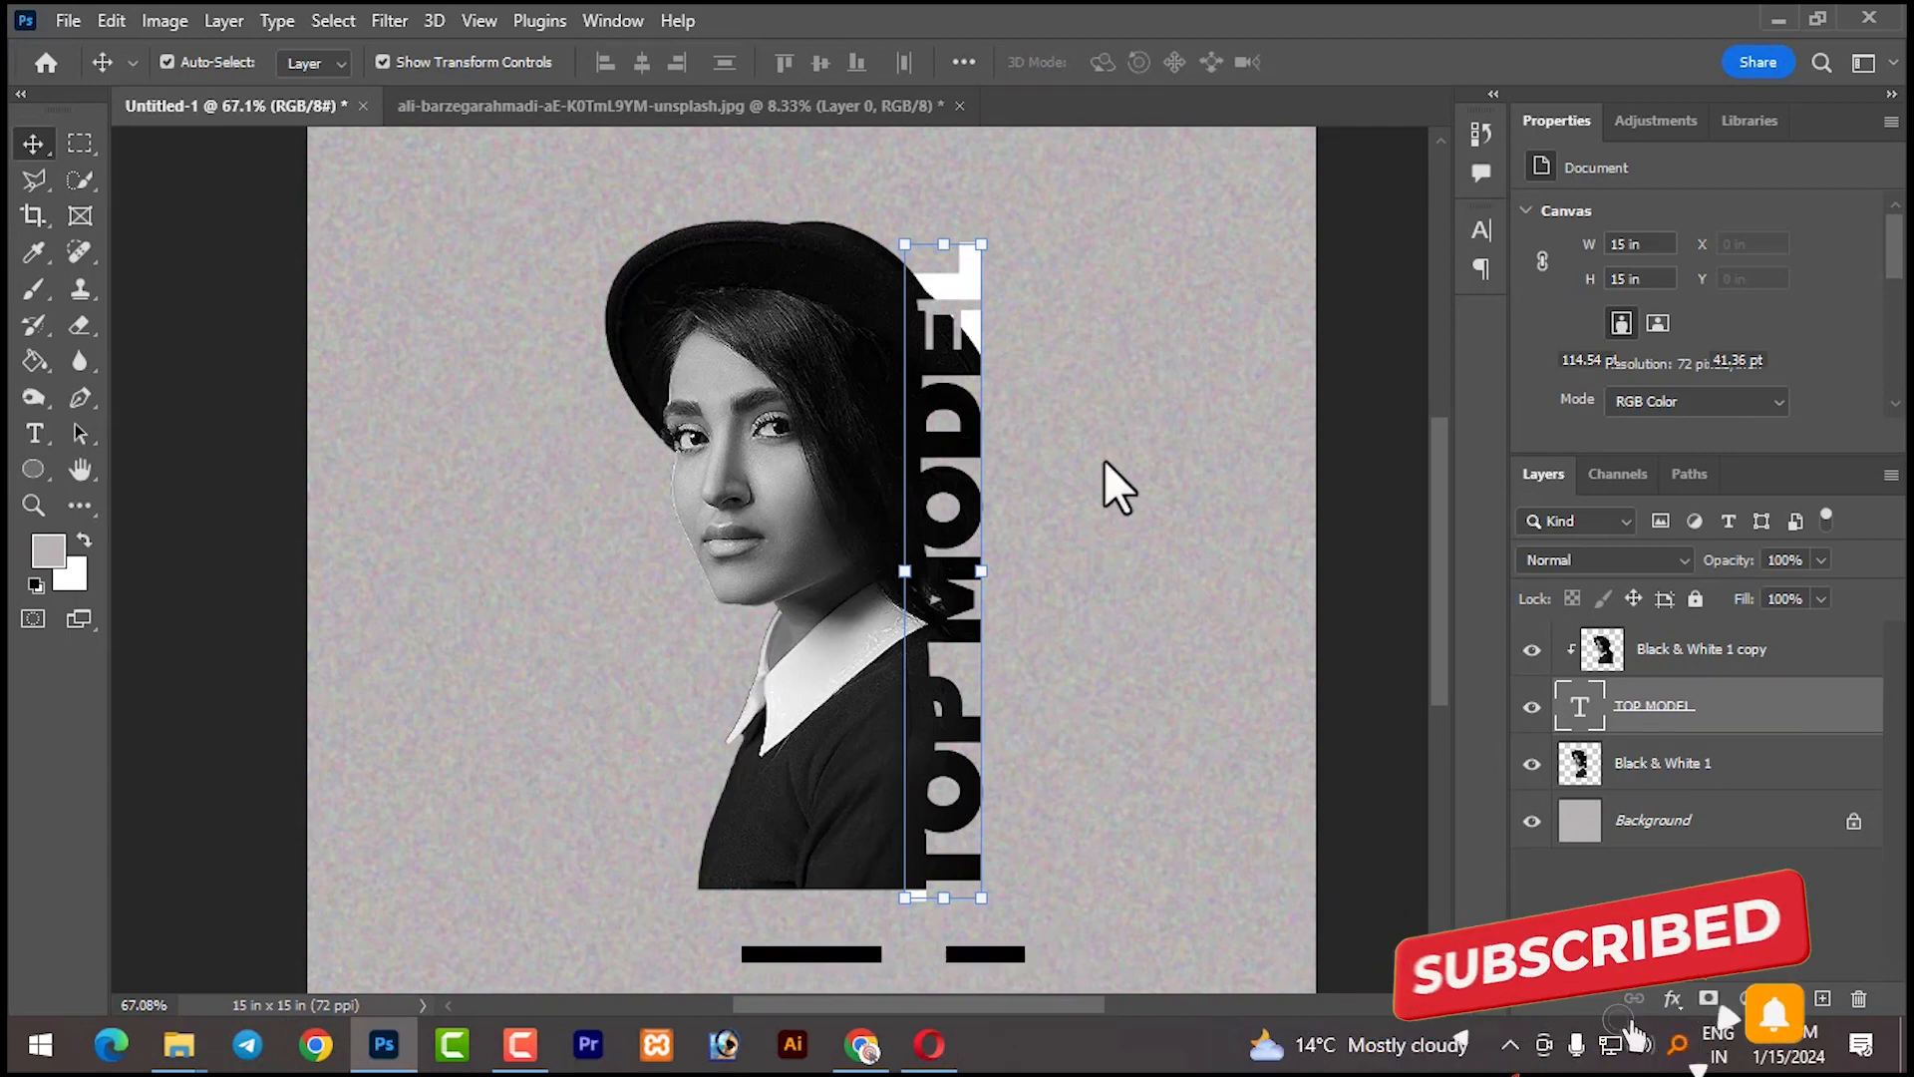
click(469, 349)
Add a 1 px white outside Stroke at 50% opacity to the TOP MODEL text layer
click(1685, 714)
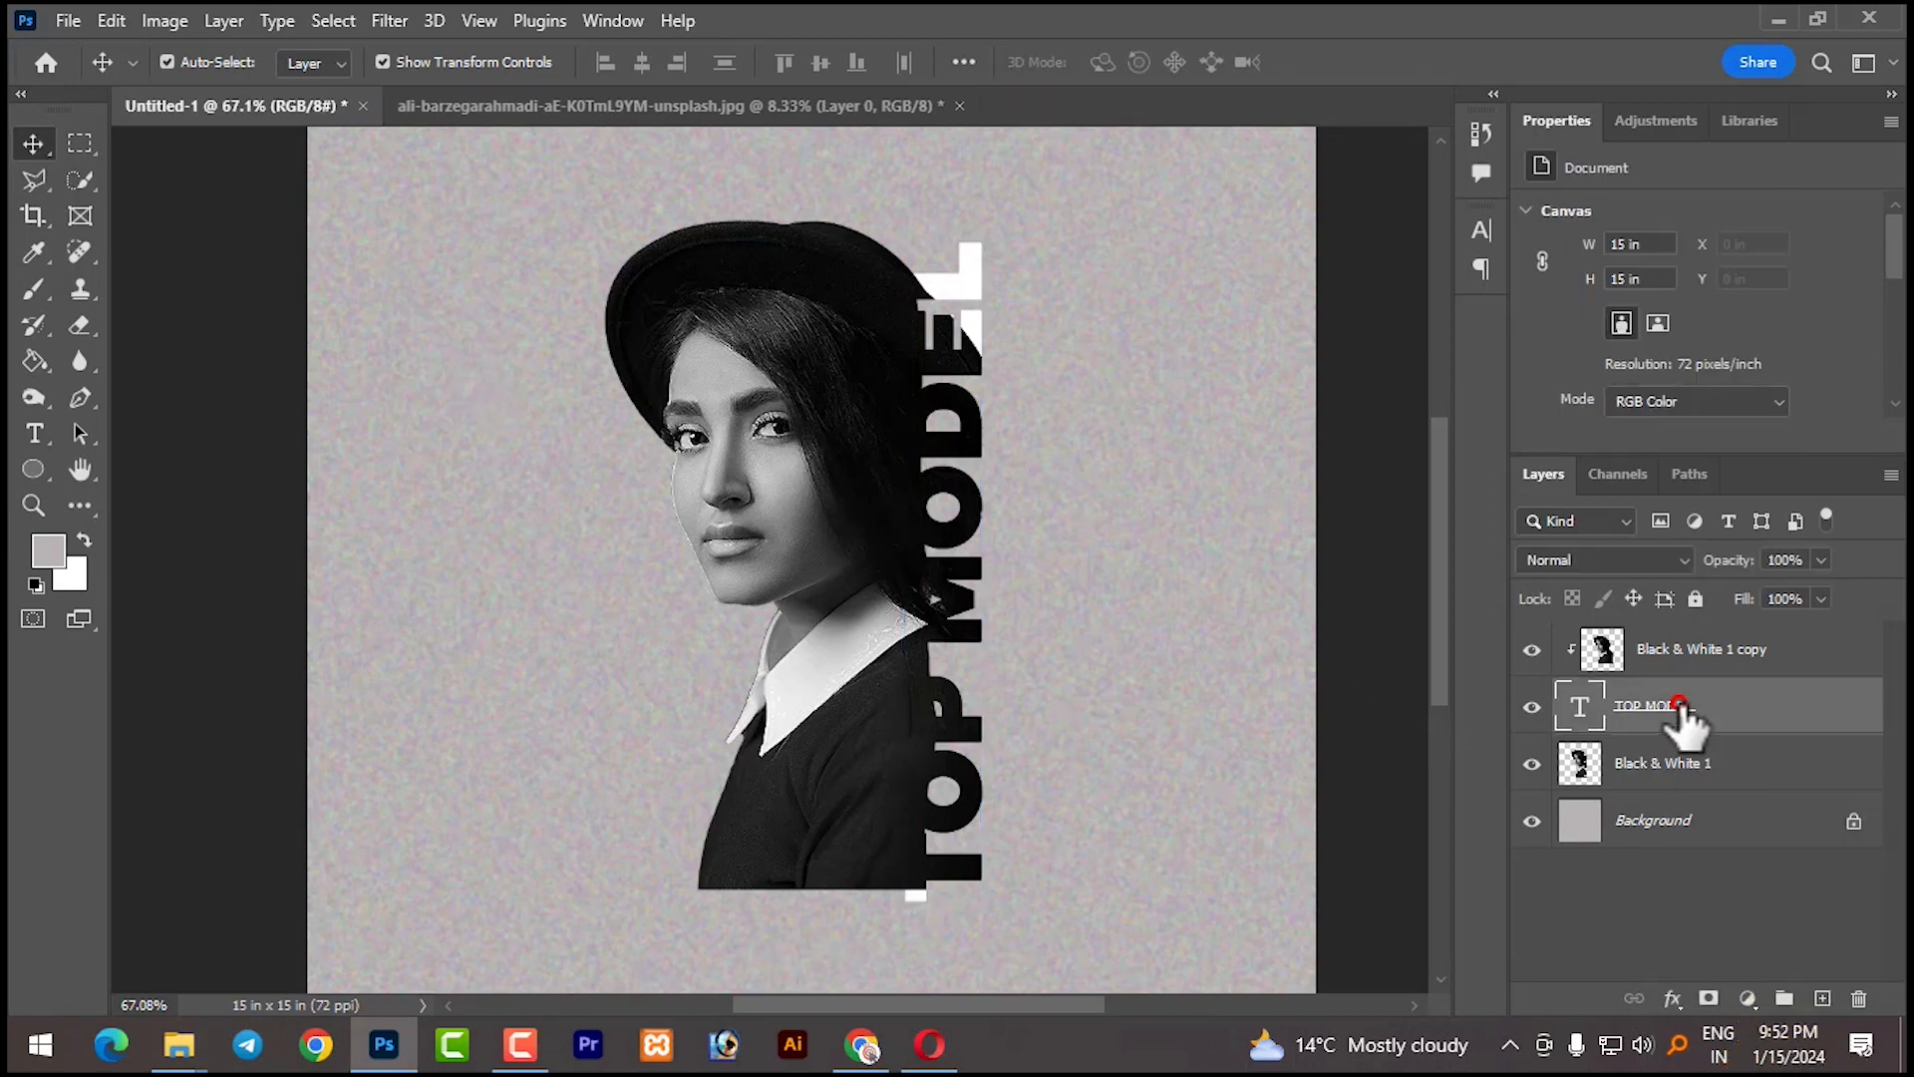
click(1672, 998)
click(1691, 728)
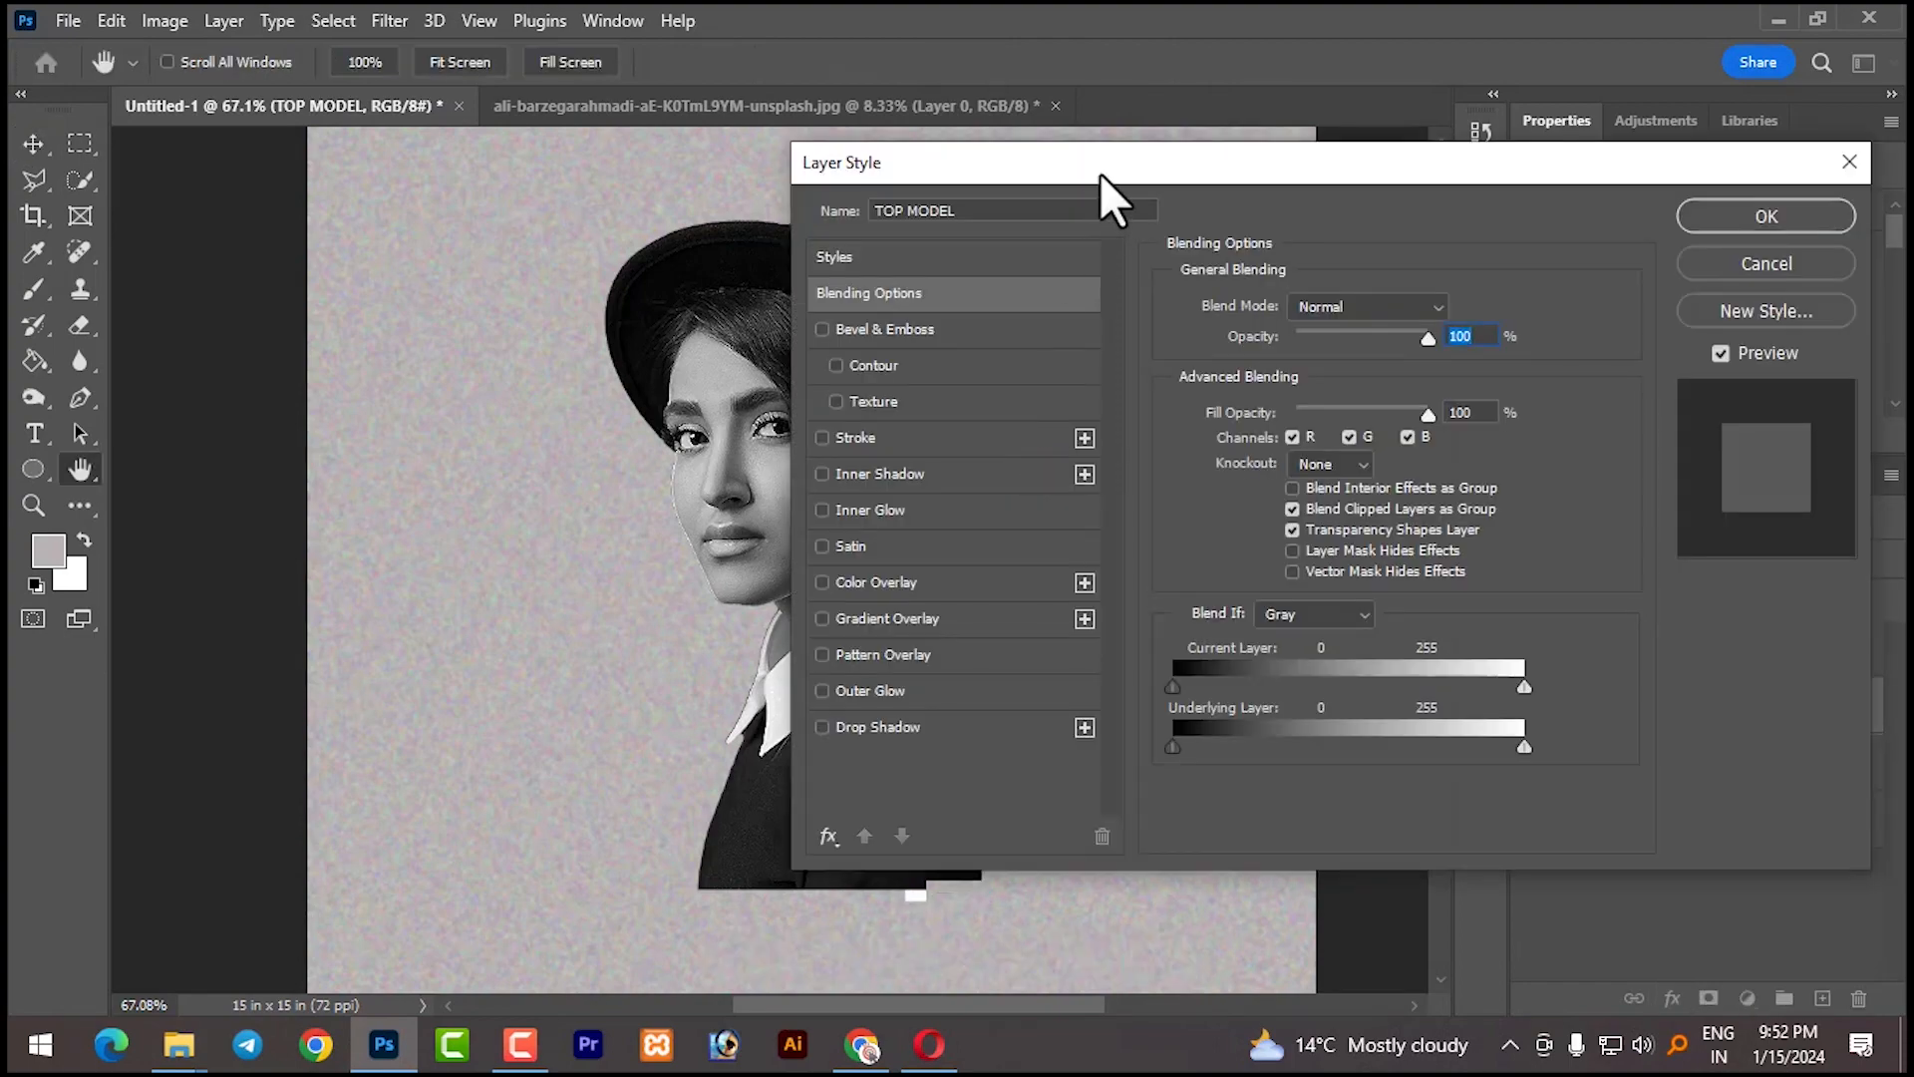
drag(1099, 173, 1424, 146)
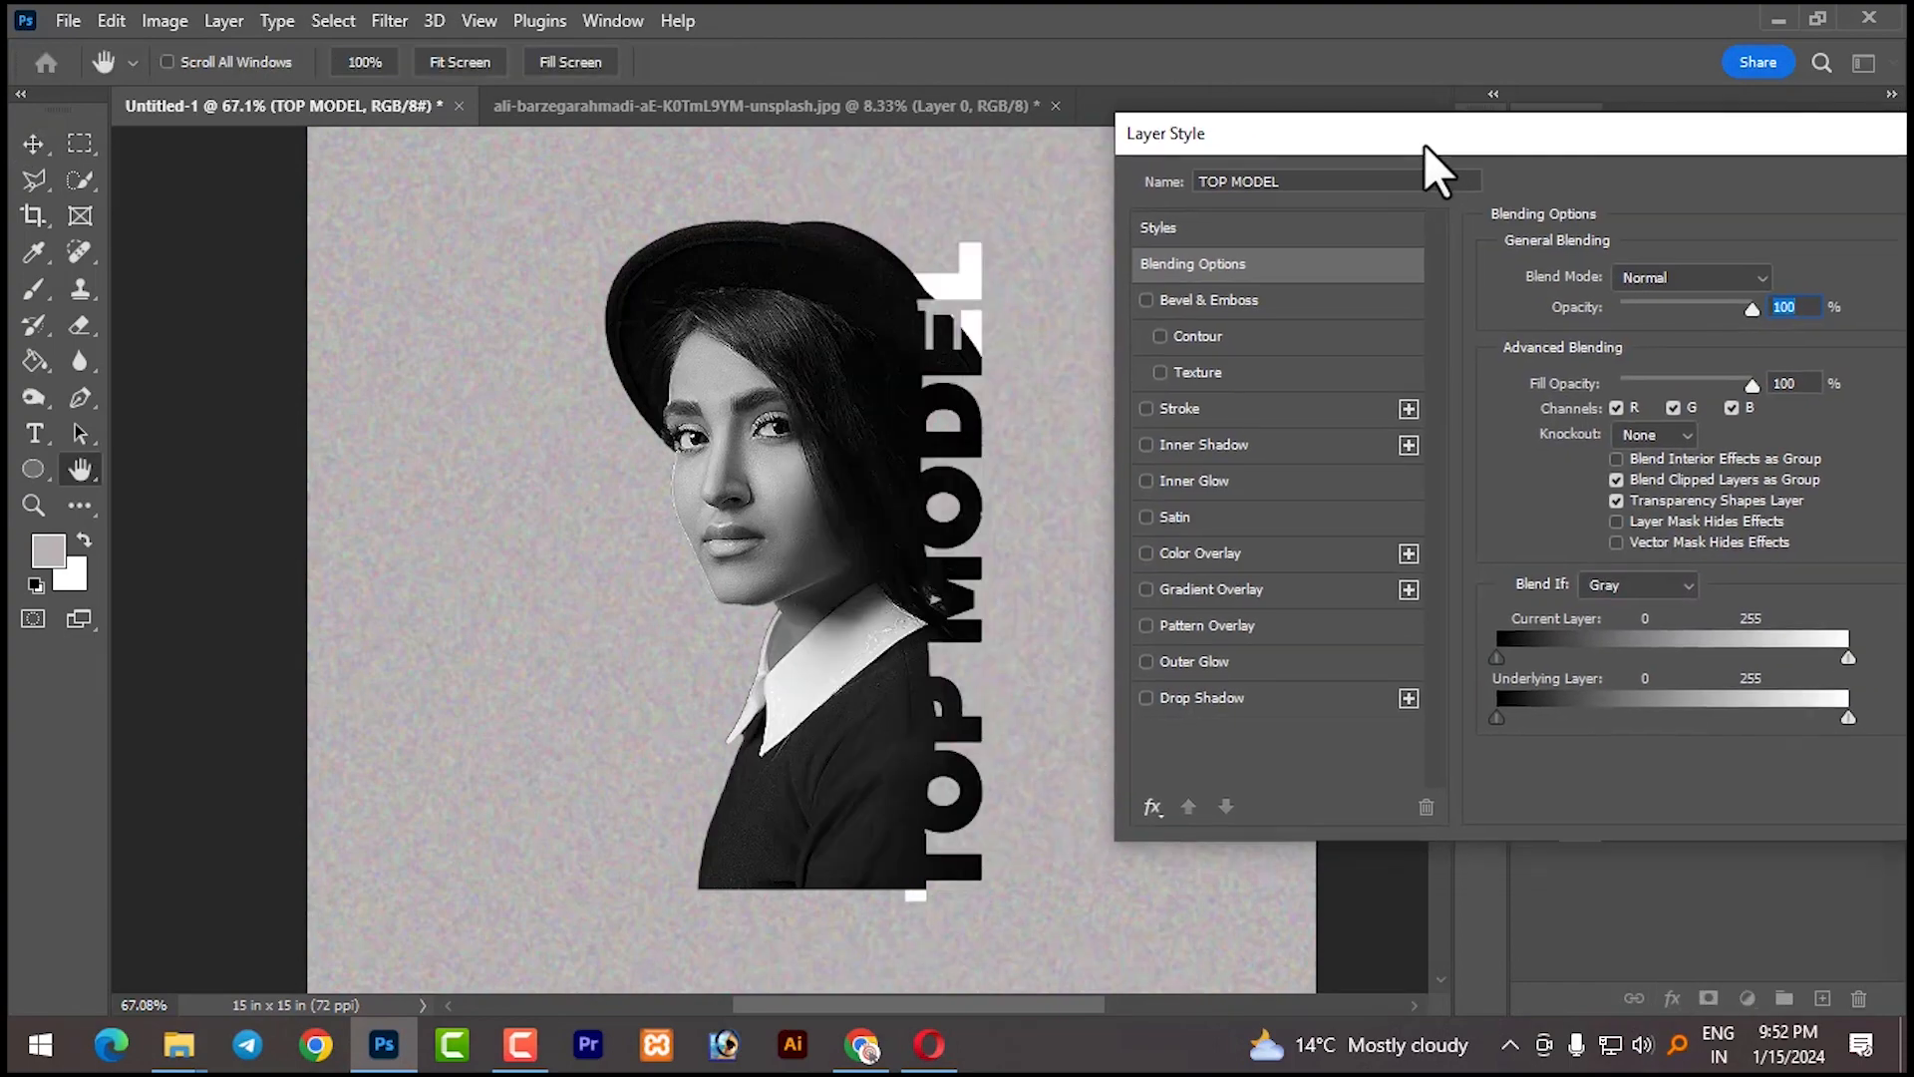
click(1147, 408)
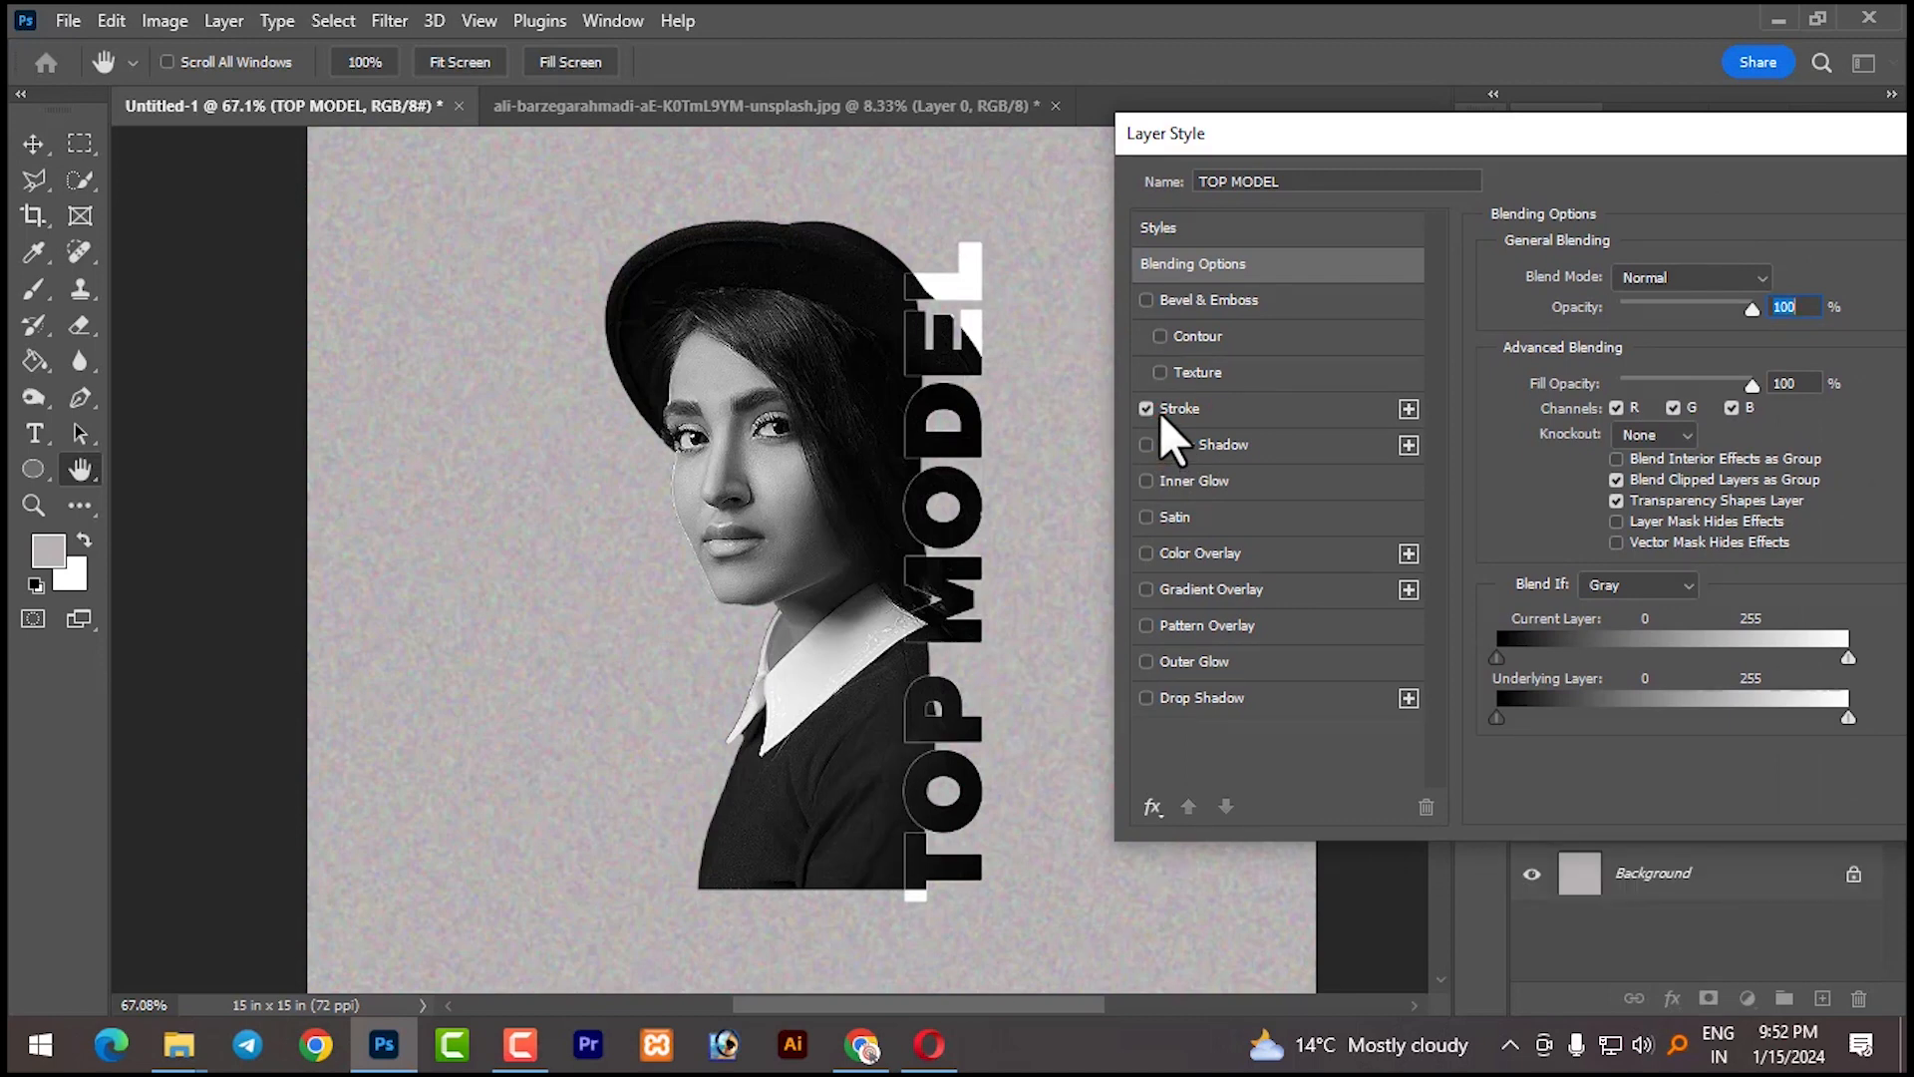
click(1183, 411)
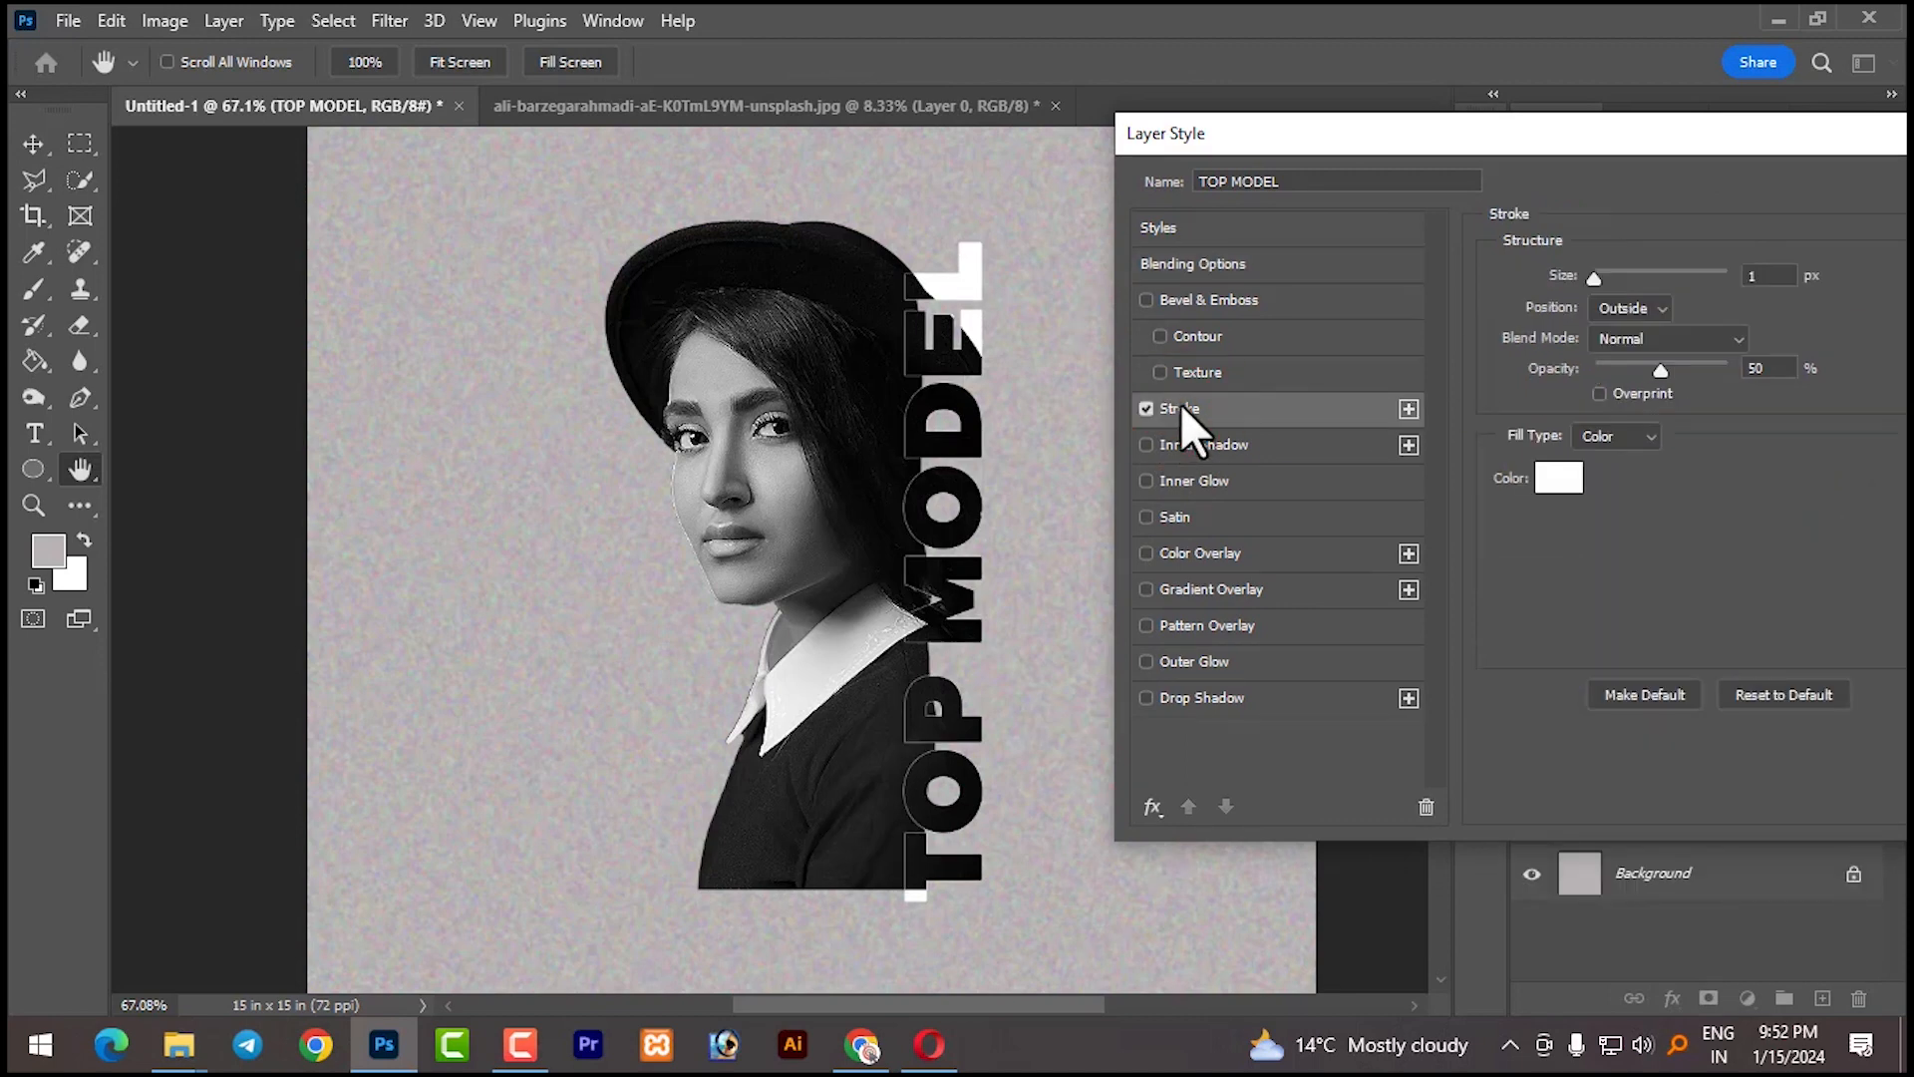
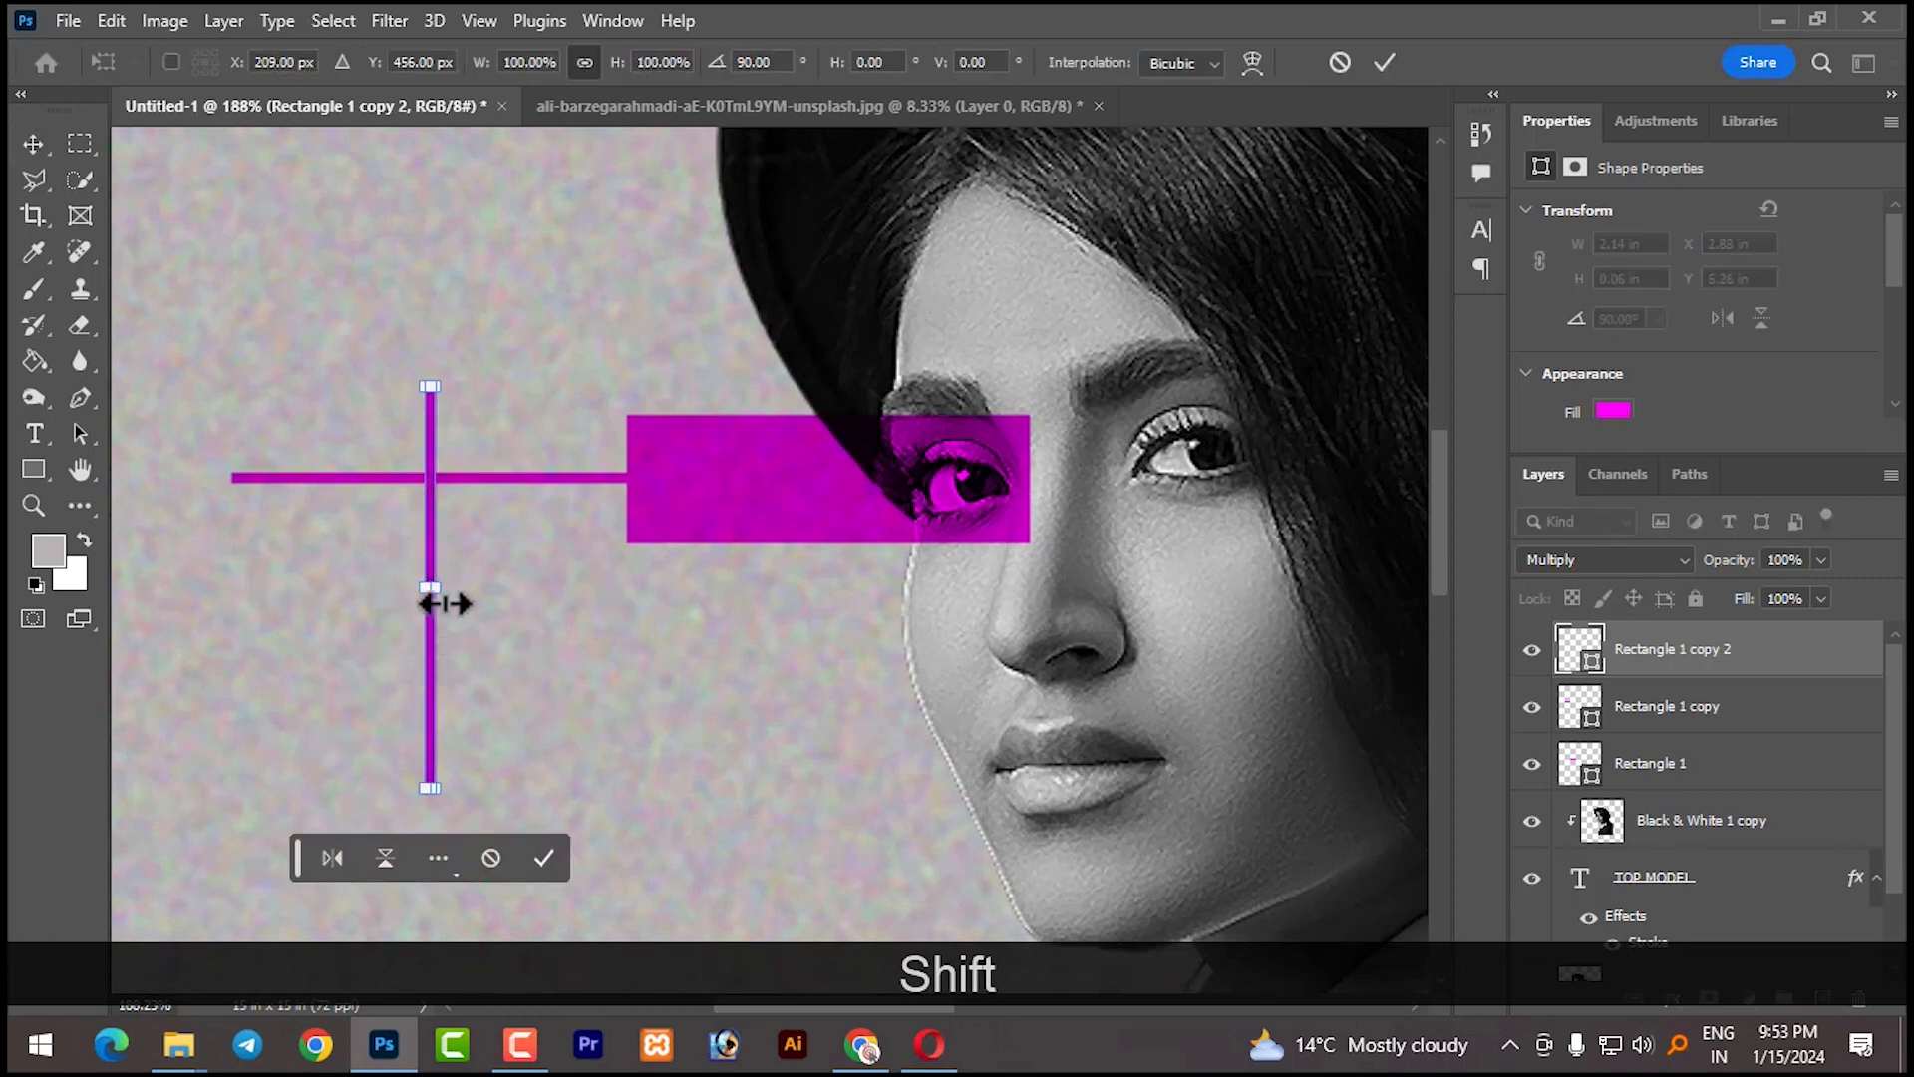
Place the rotated vertical magenta line so its upper end meets the outer end of the horizontal line
drag(429, 576, 236, 650)
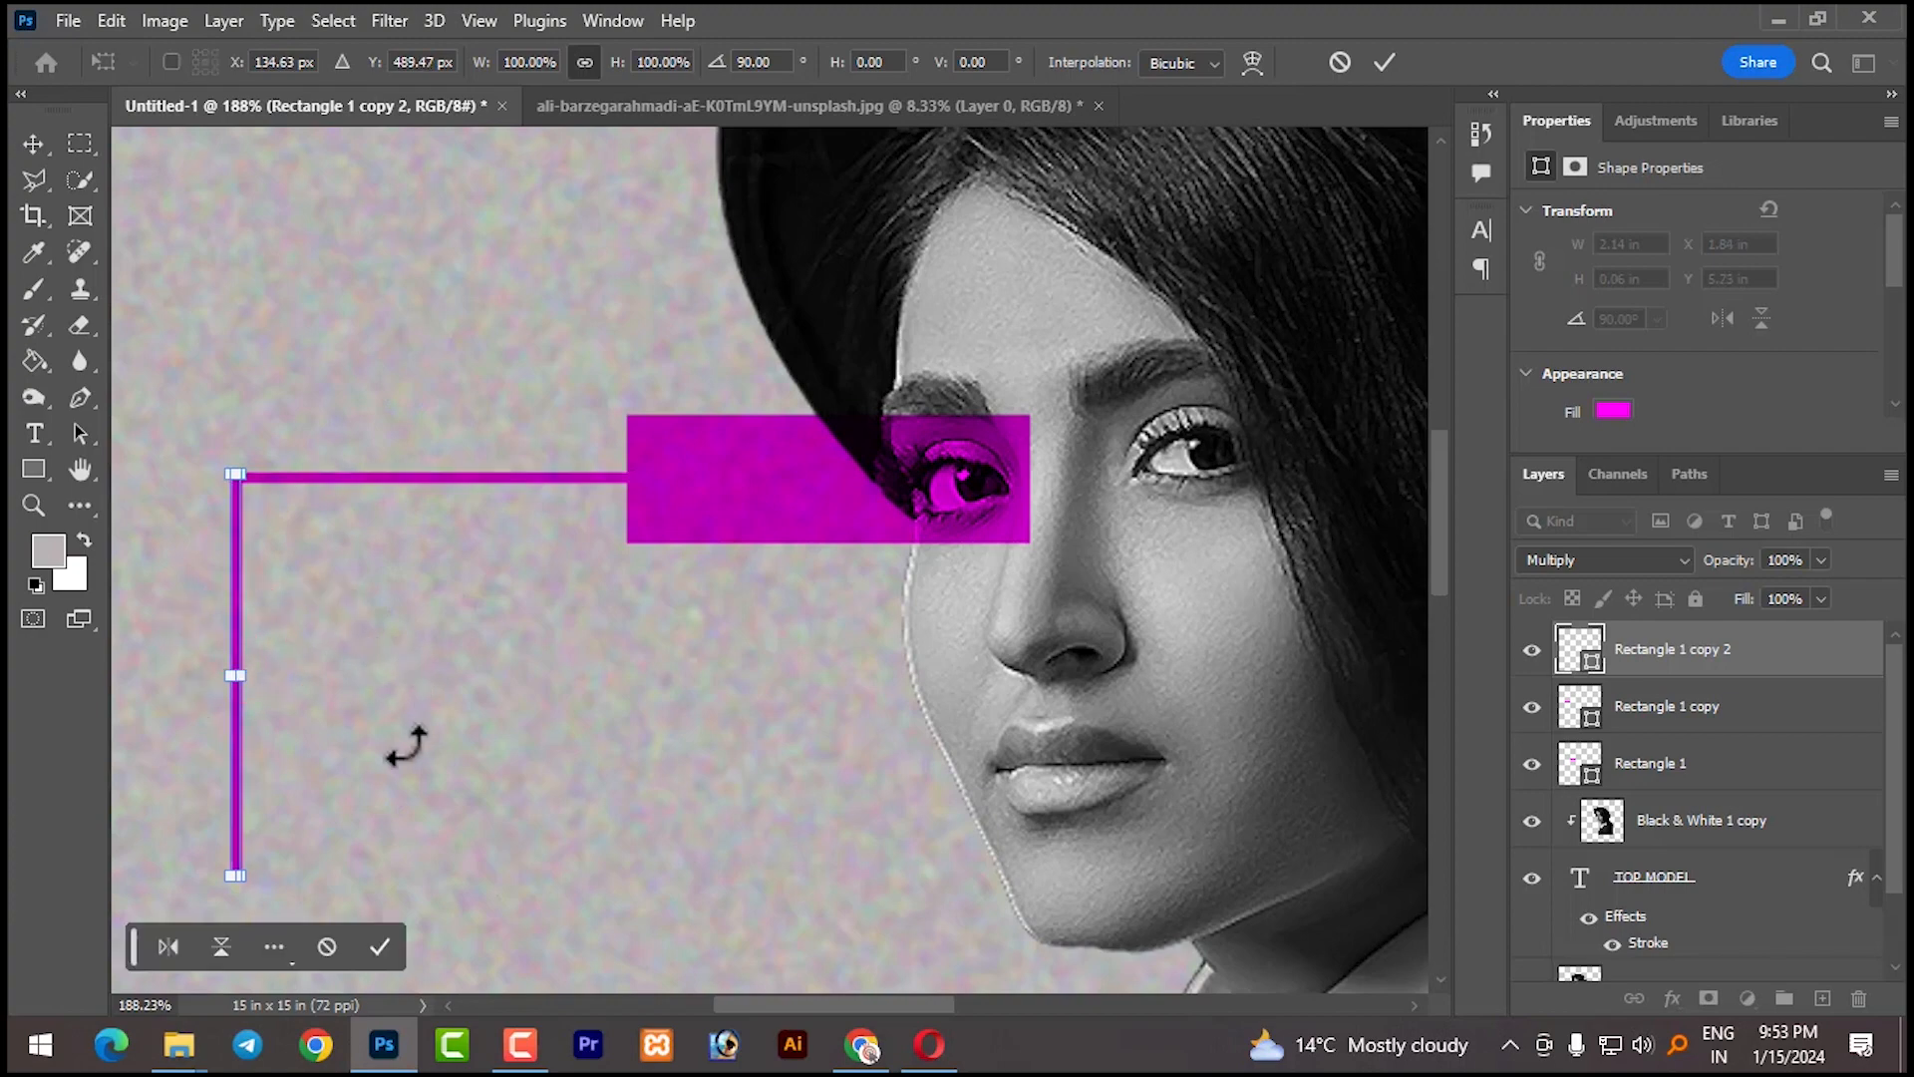
click(380, 946)
click(418, 804)
Lengthen the vertical magenta line downward to about 3.29 in
scroll(320, 763, down, 6)
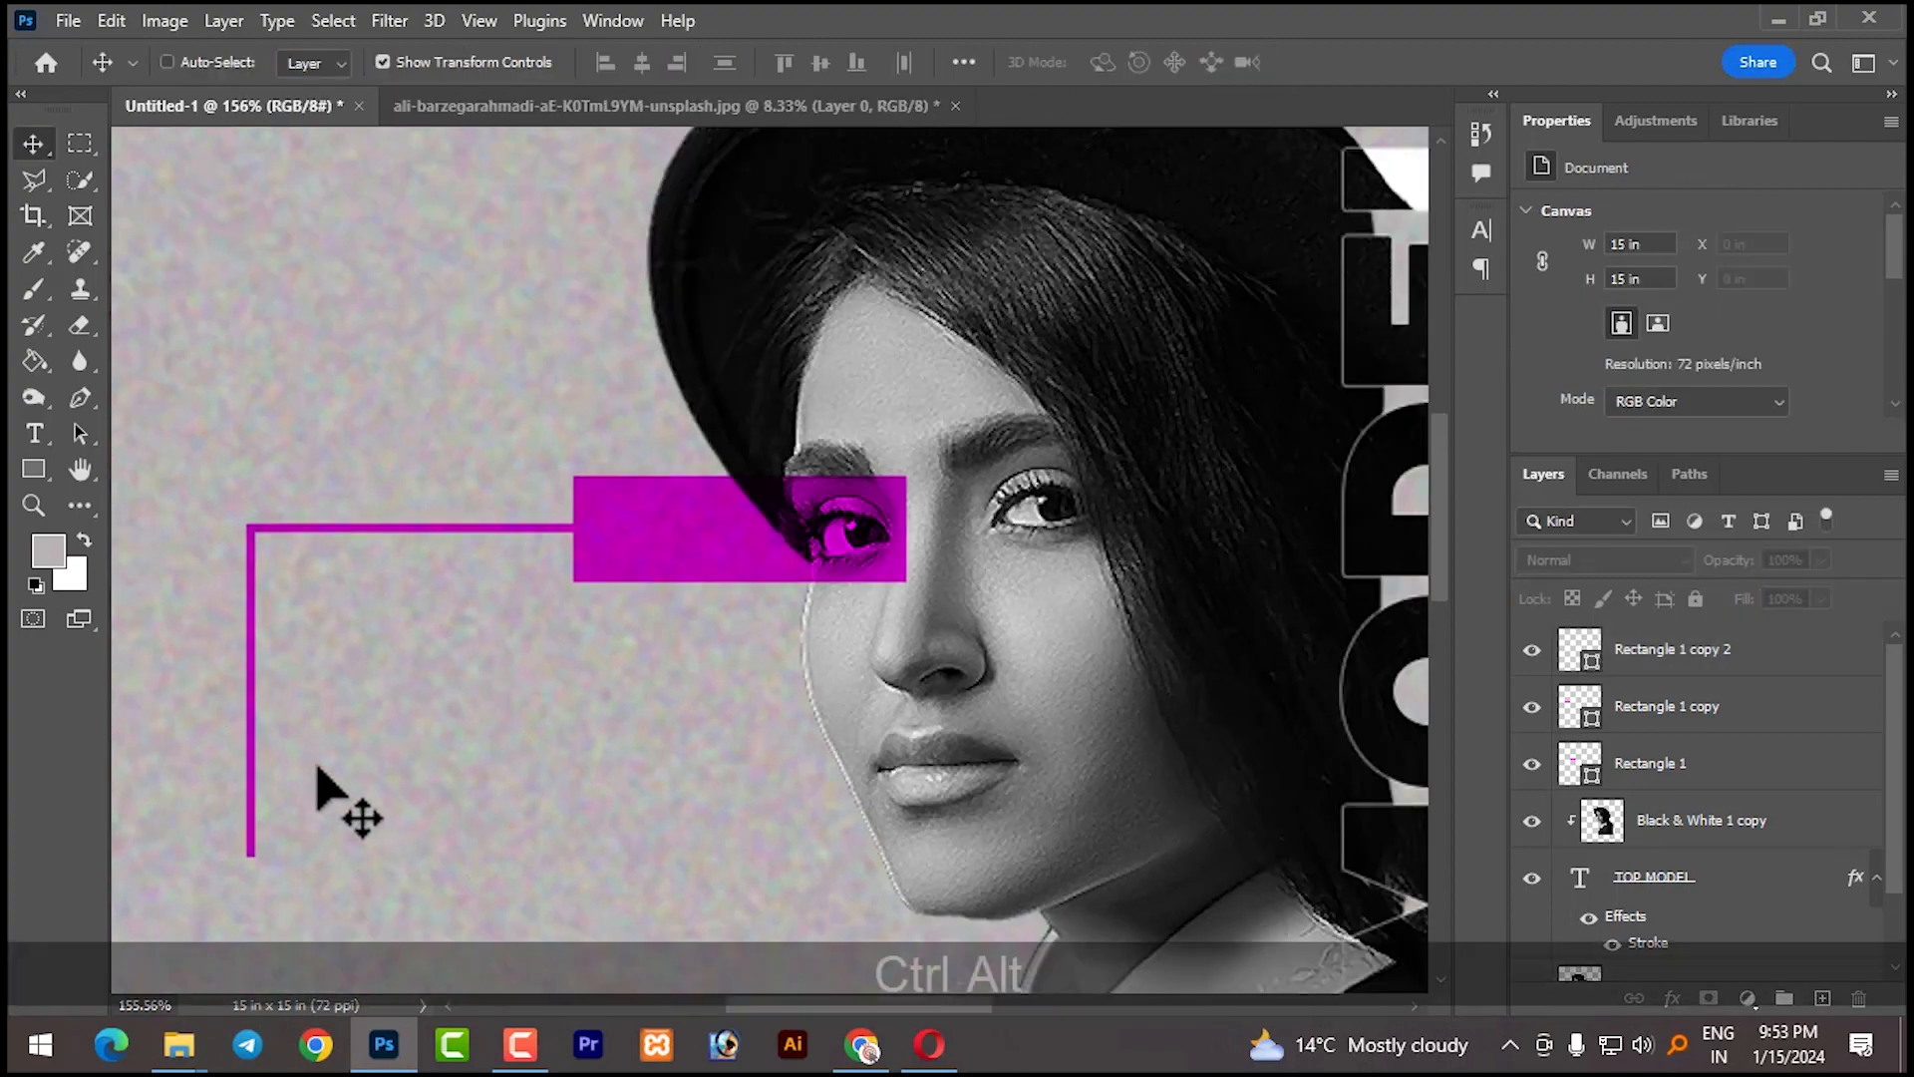
key(ctrl+alt+space)
drag(522, 705, 743, 322)
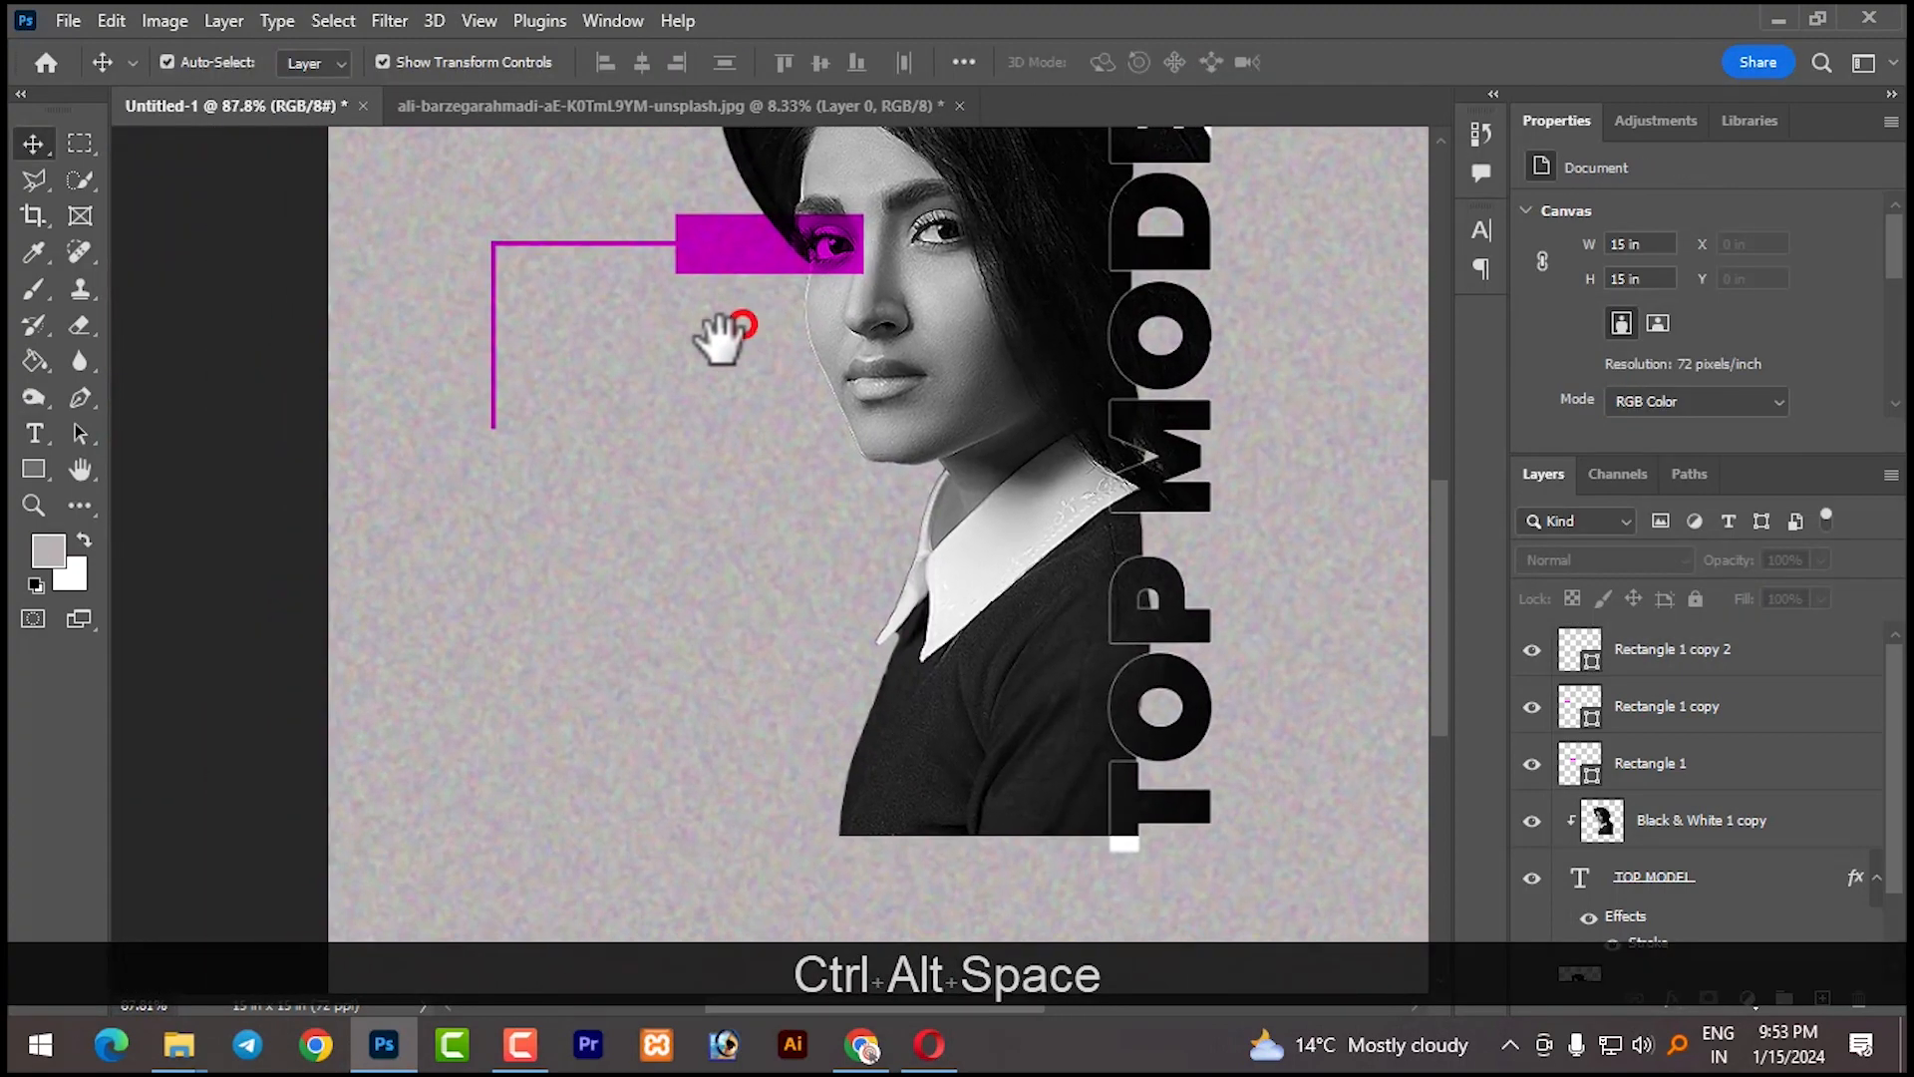
click(492, 424)
key(shift)
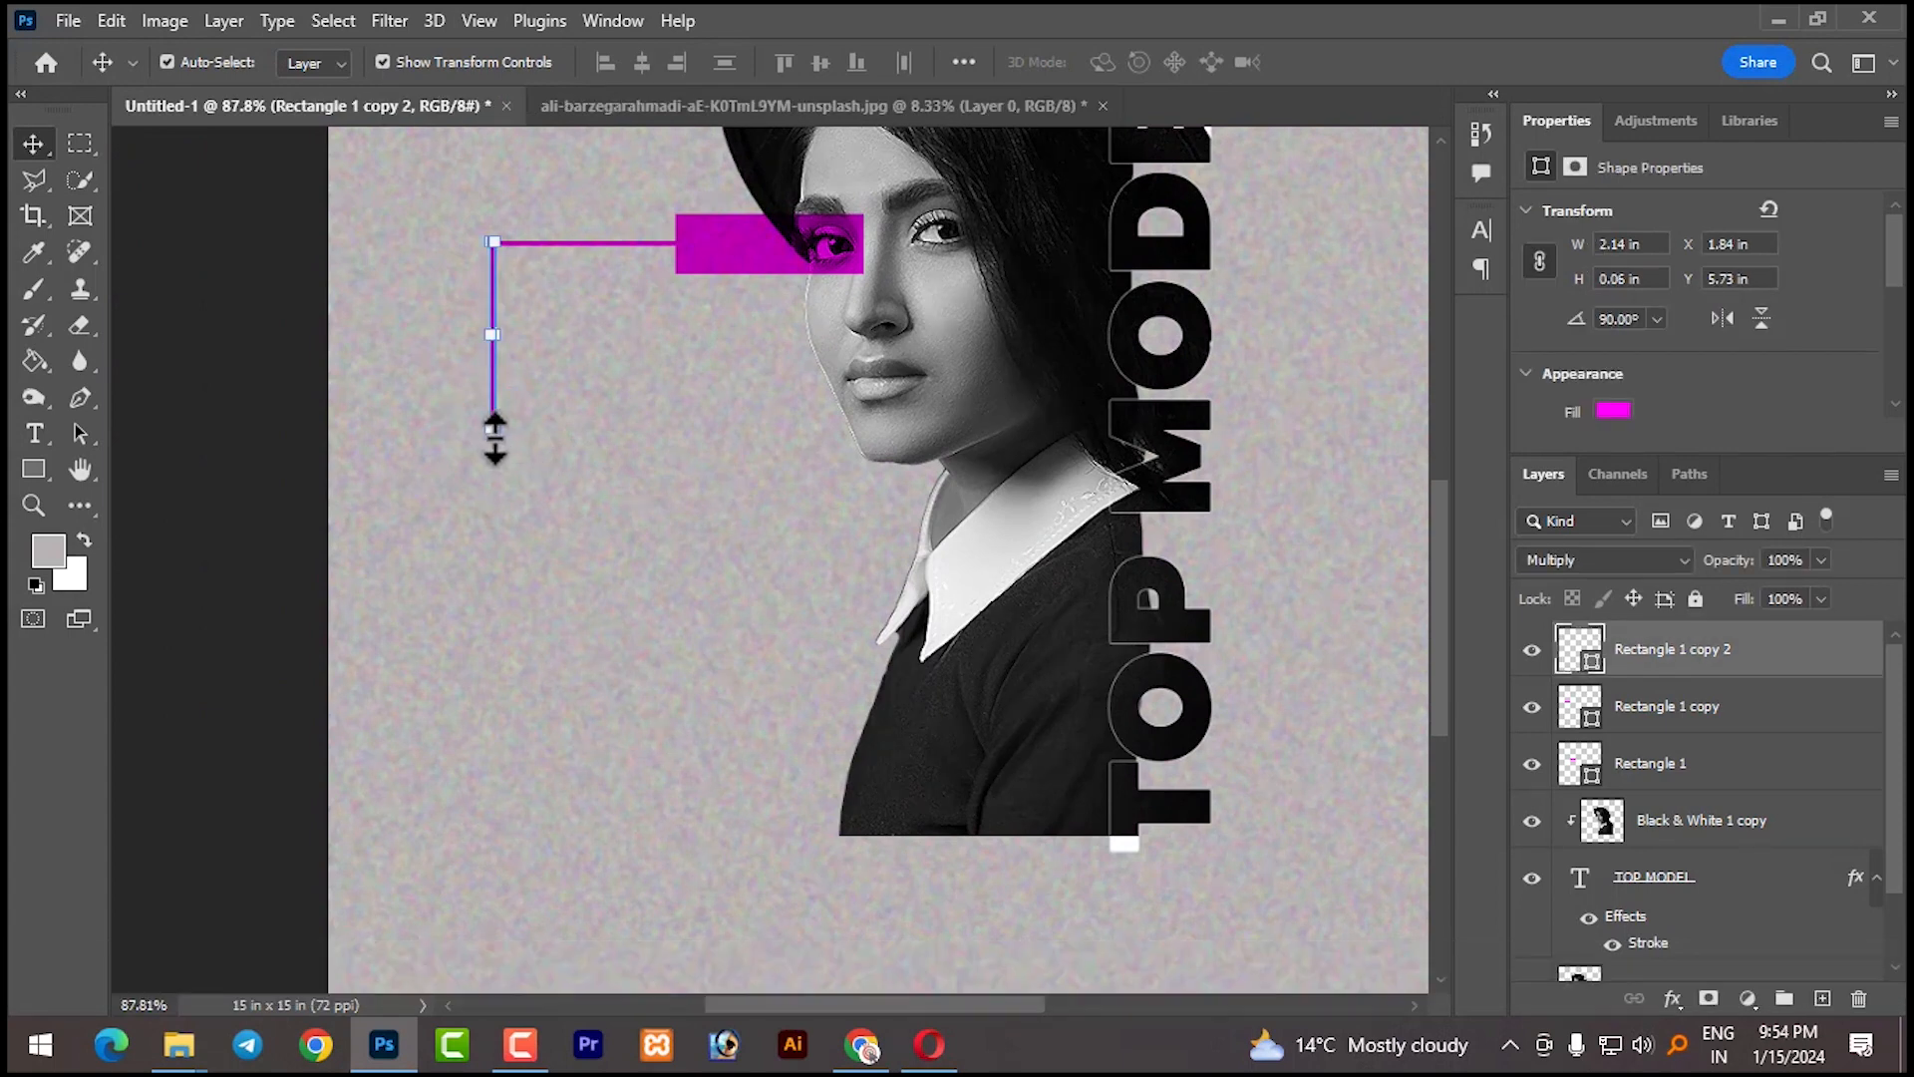
drag(495, 439, 482, 546)
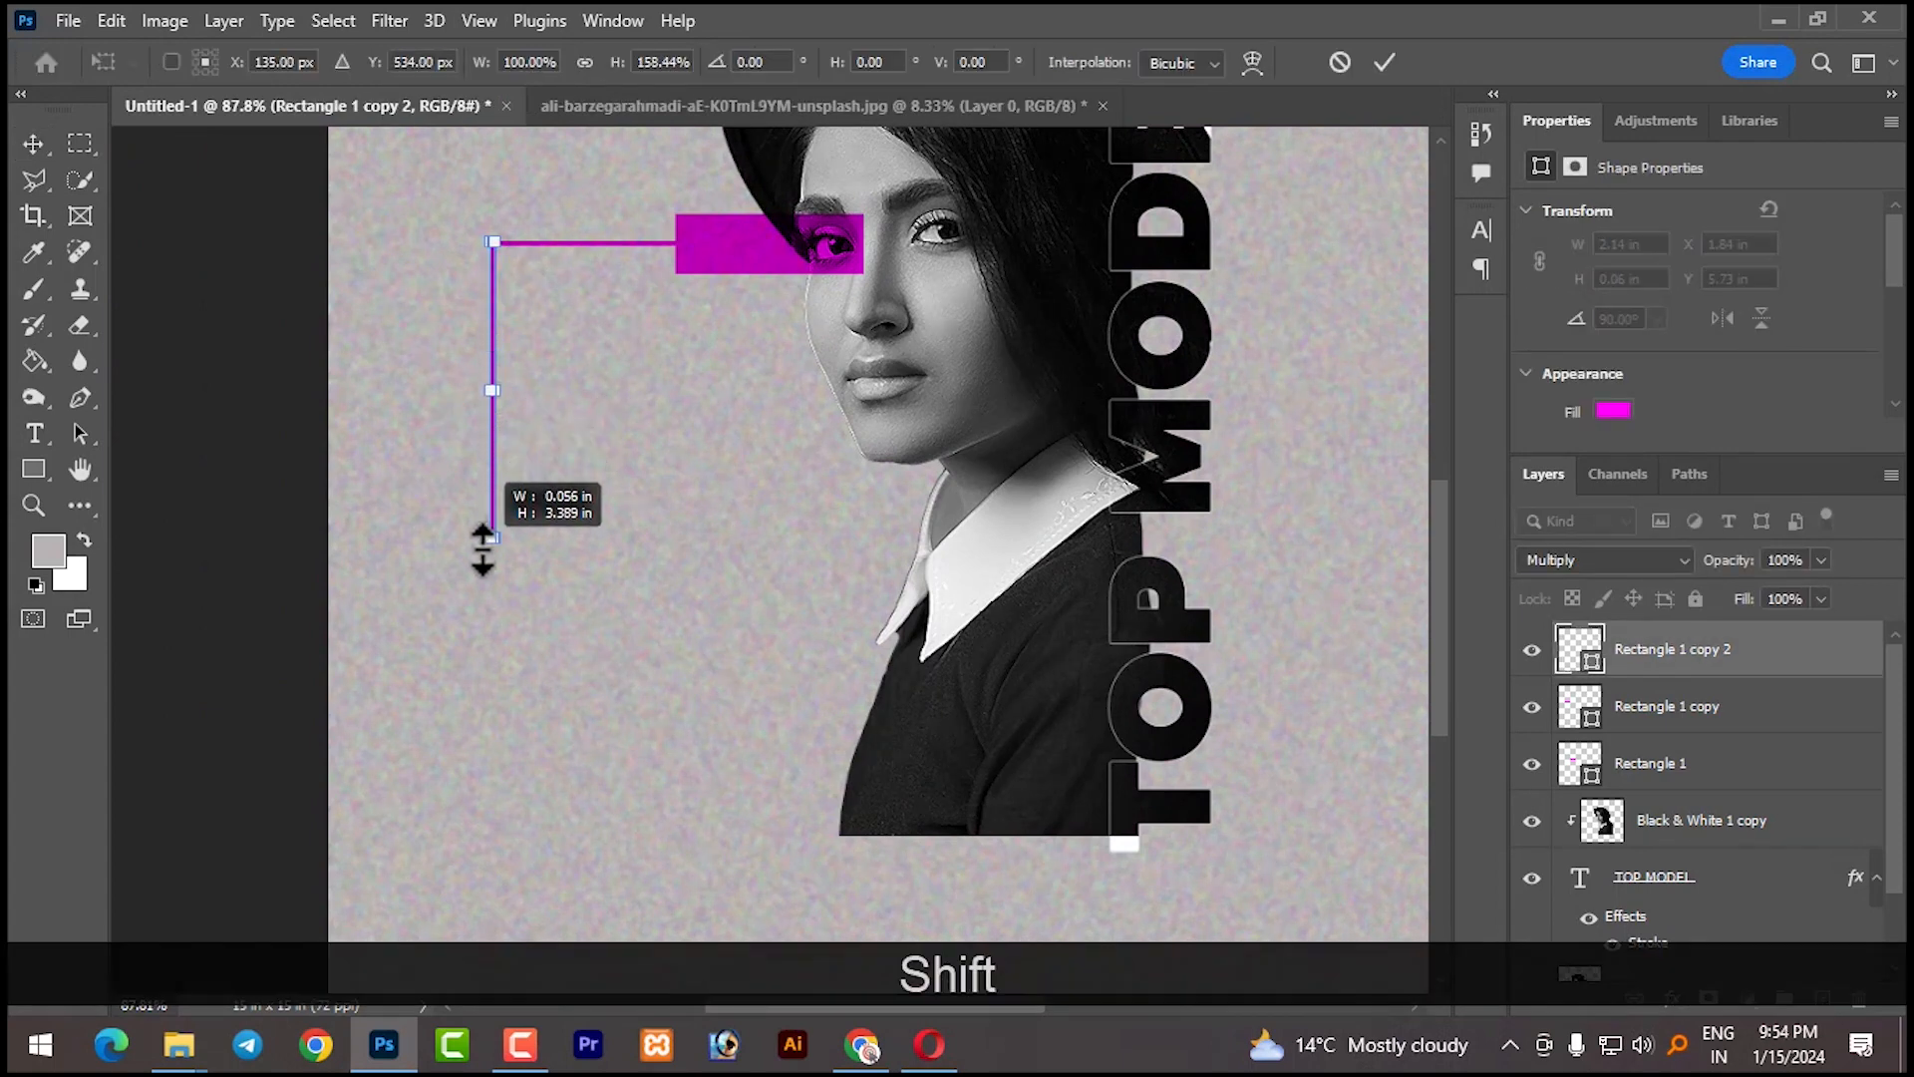
drag(482, 539, 482, 540)
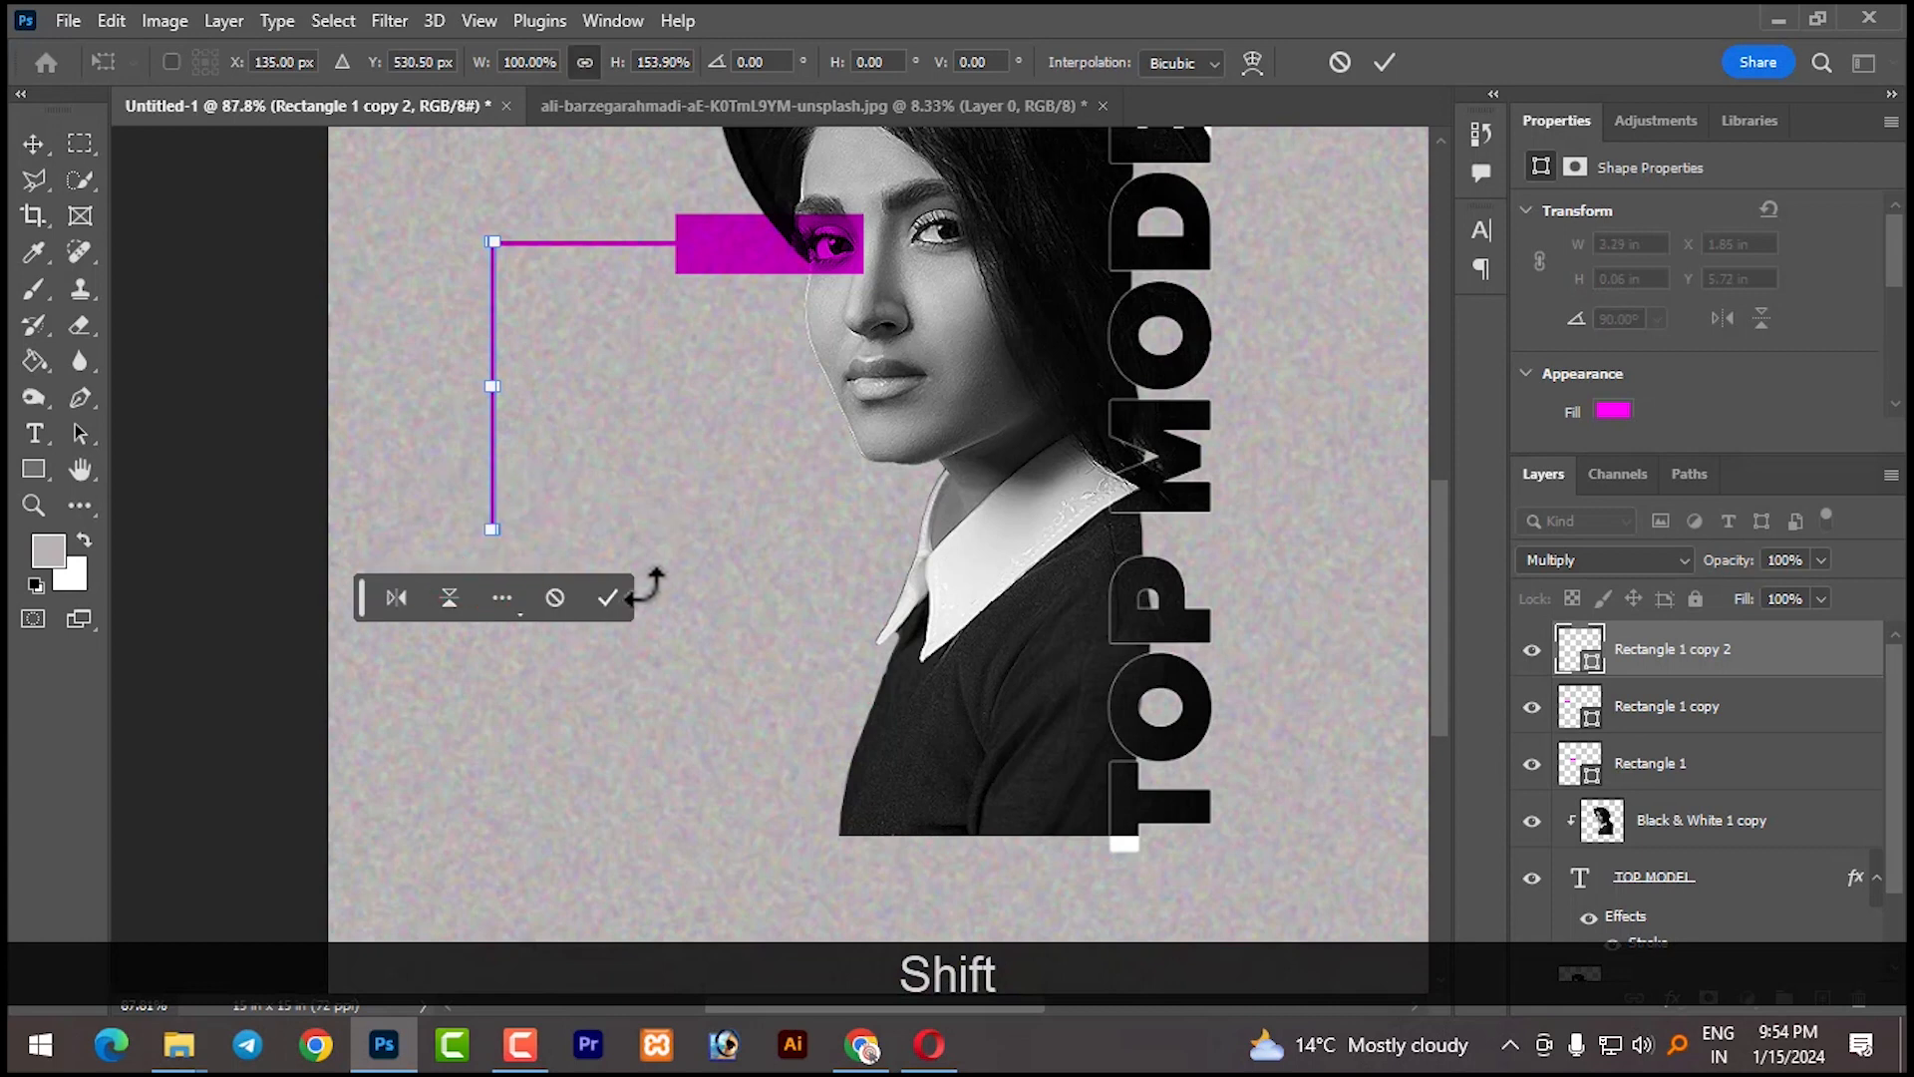
click(606, 599)
Duplicate the magenta rectangle over the eye and centre the copy at the lower end of the vertical line
click(787, 264)
key(ctrl+alt)
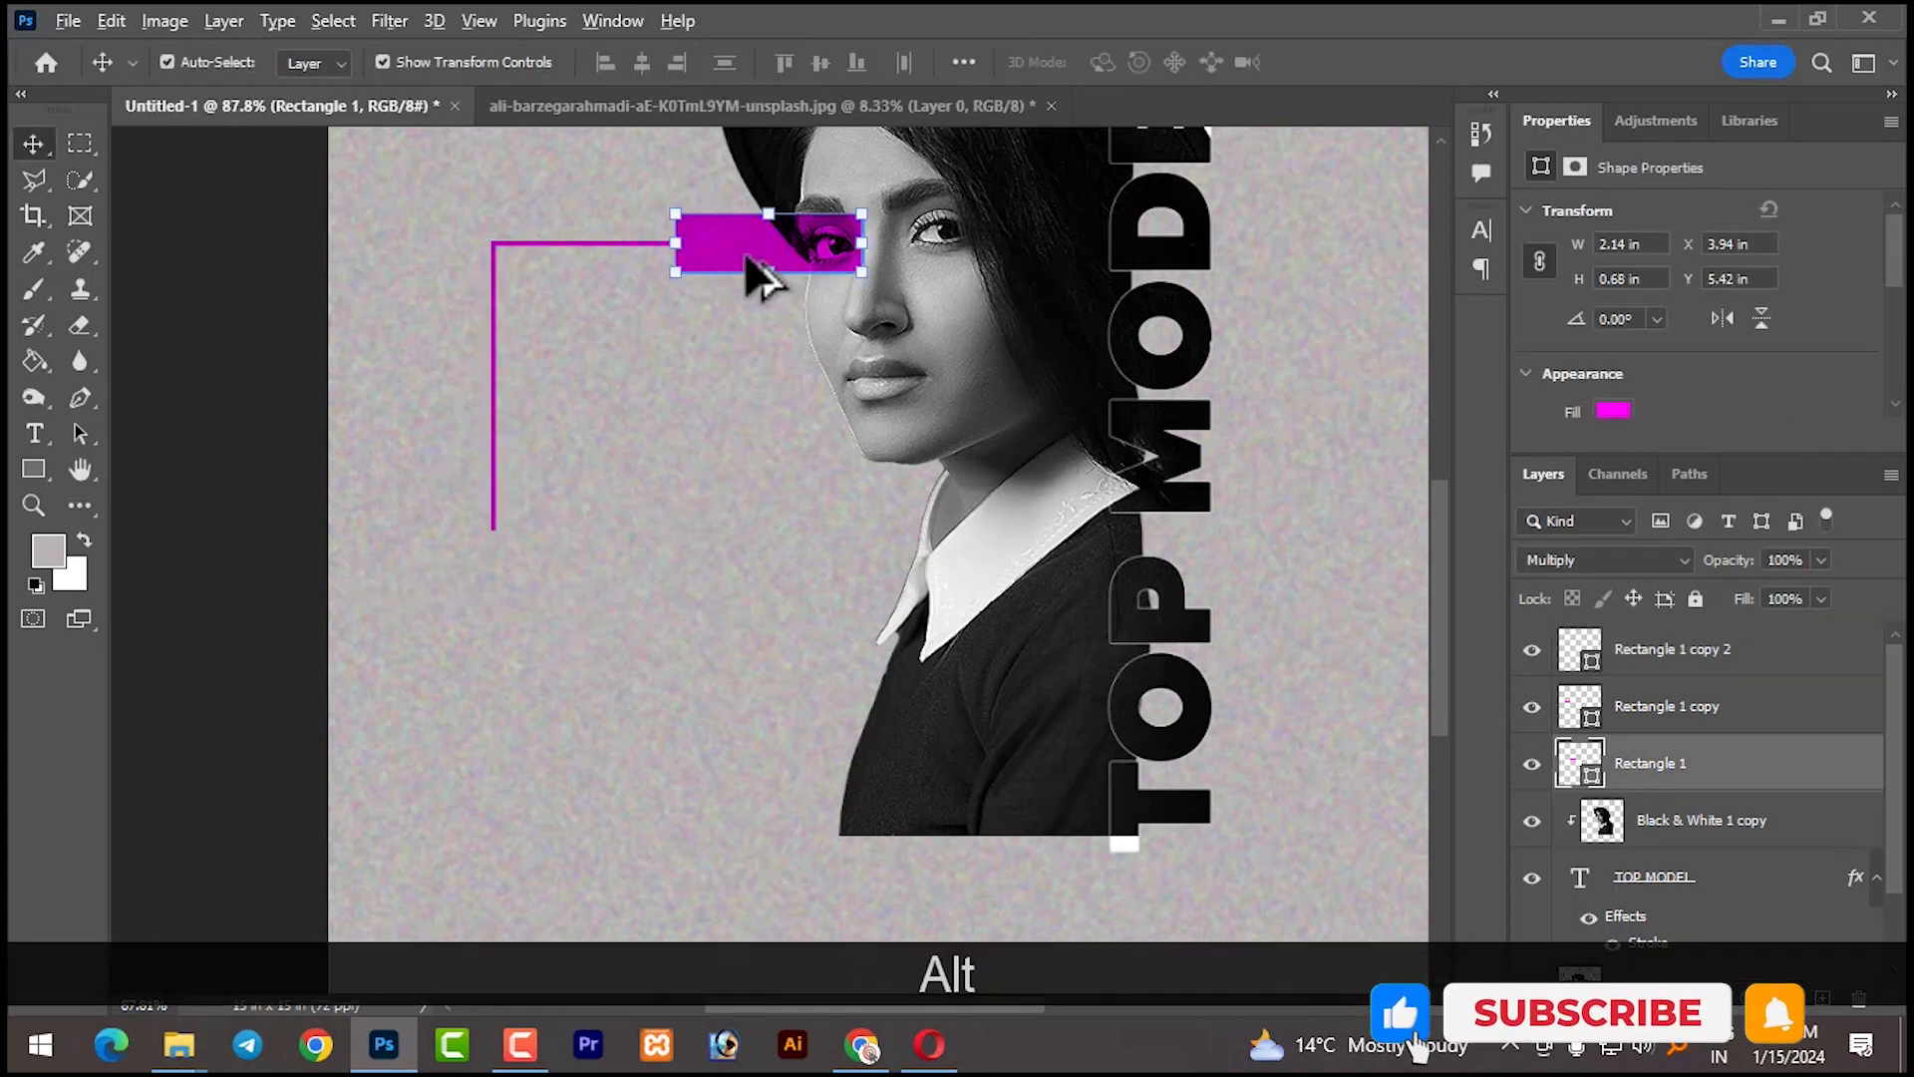
drag(748, 268, 489, 590)
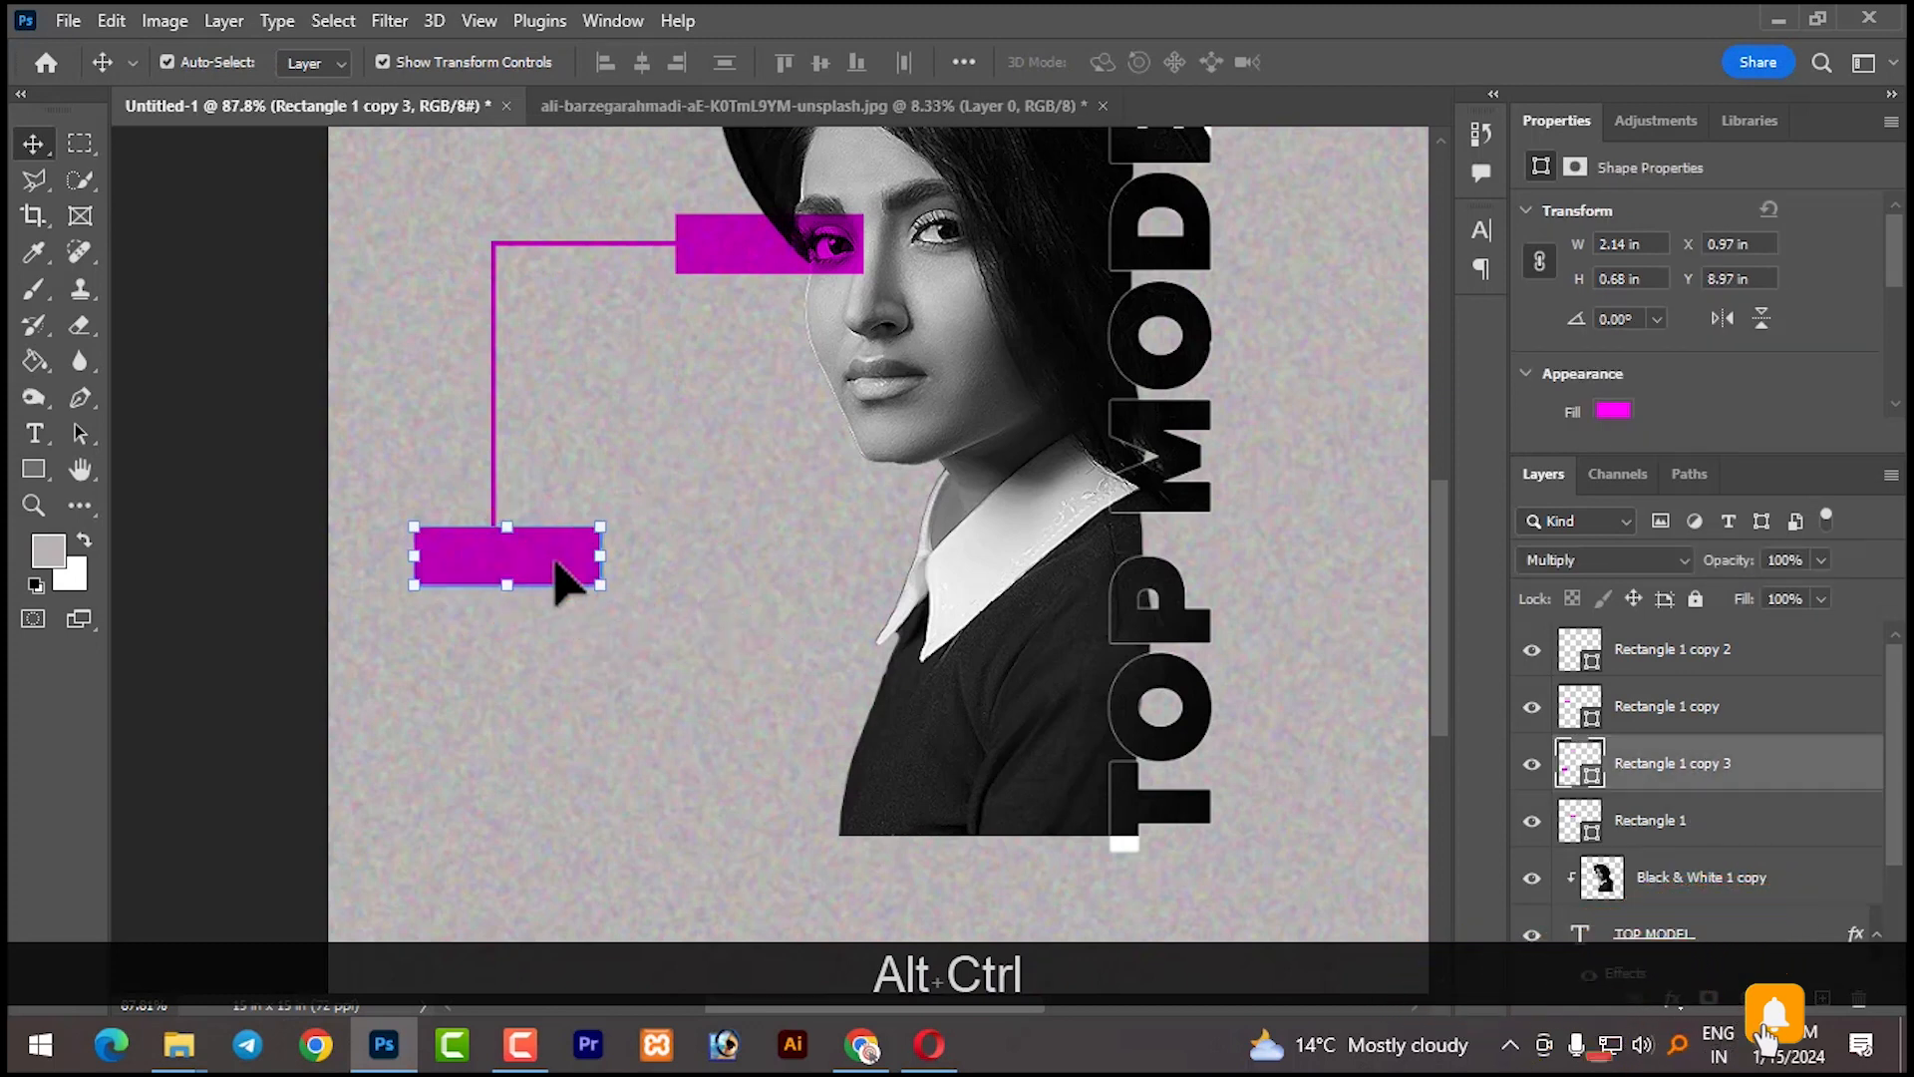
click(558, 584)
drag(557, 568, 543, 570)
click(731, 559)
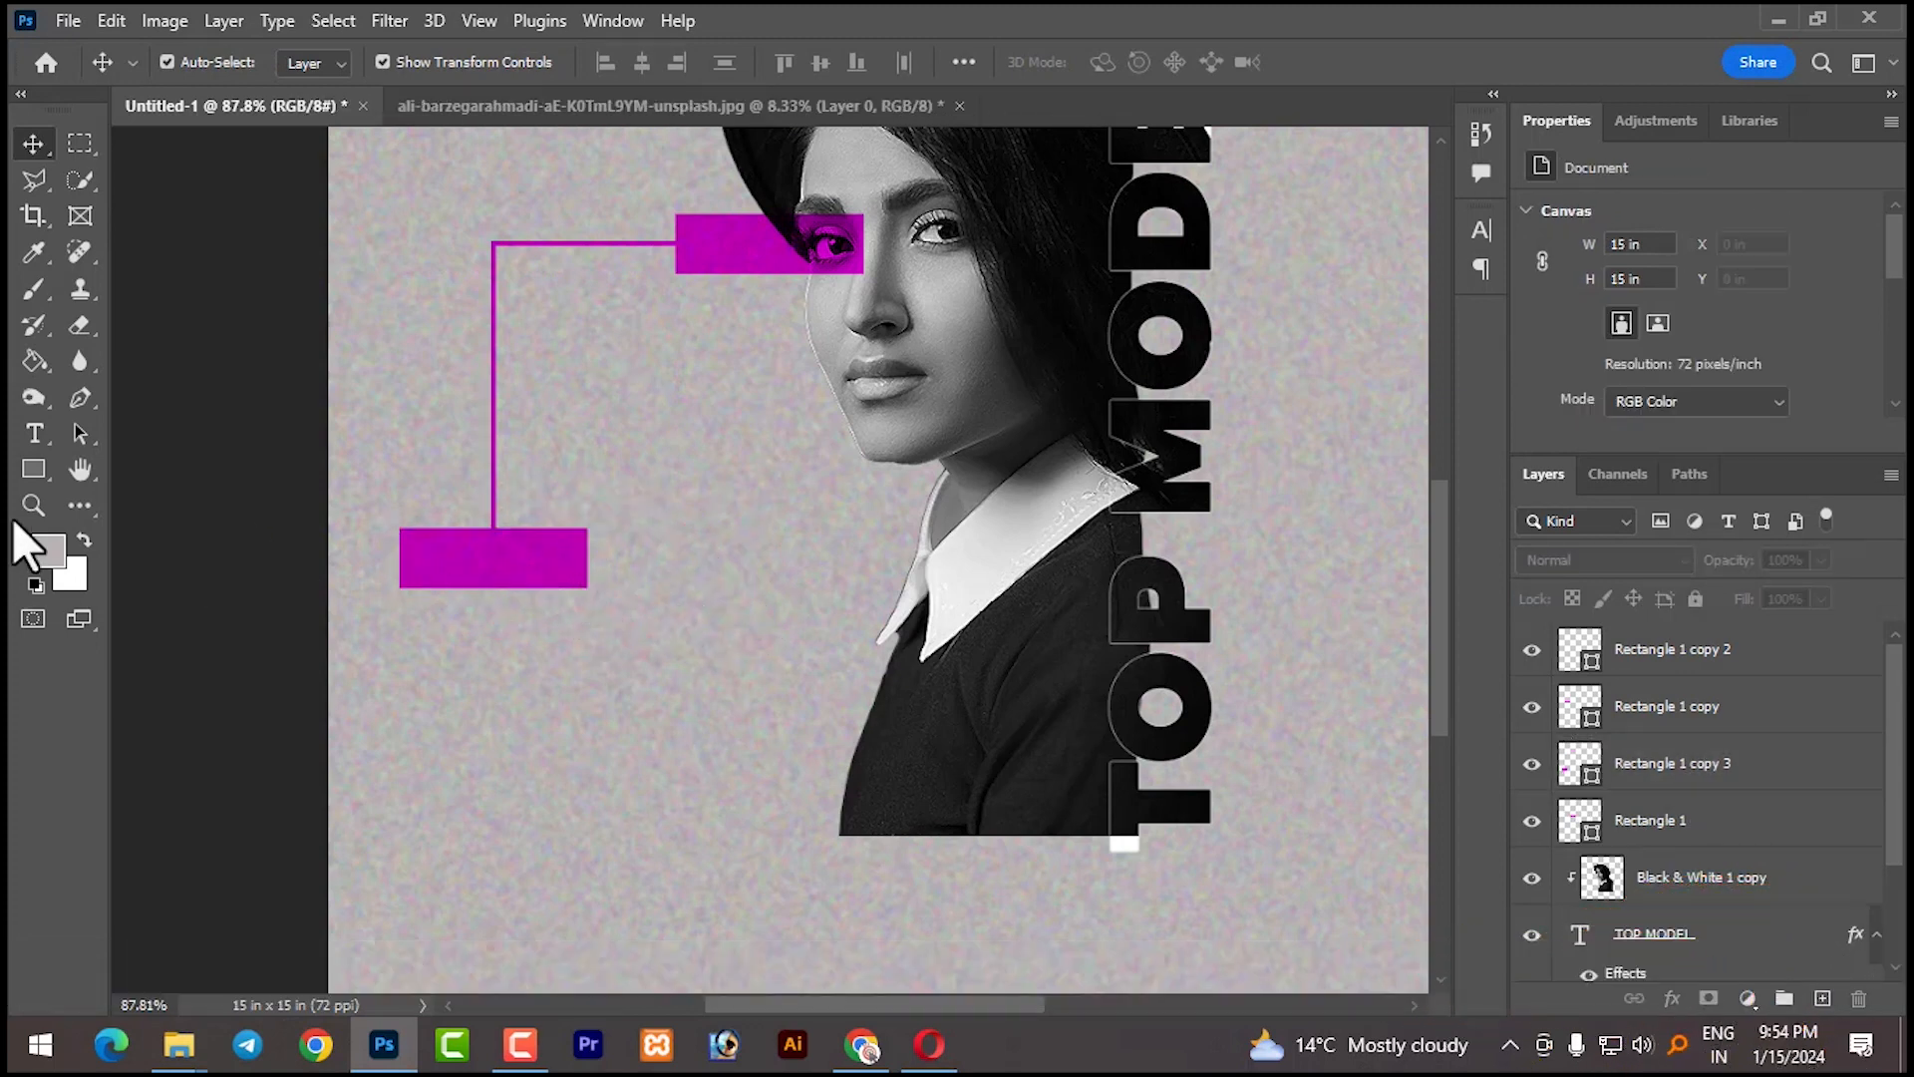
Add the text BEST ACTOR in 18 pt Montserrat Black just below the lower magenta rectangle
click(35, 434)
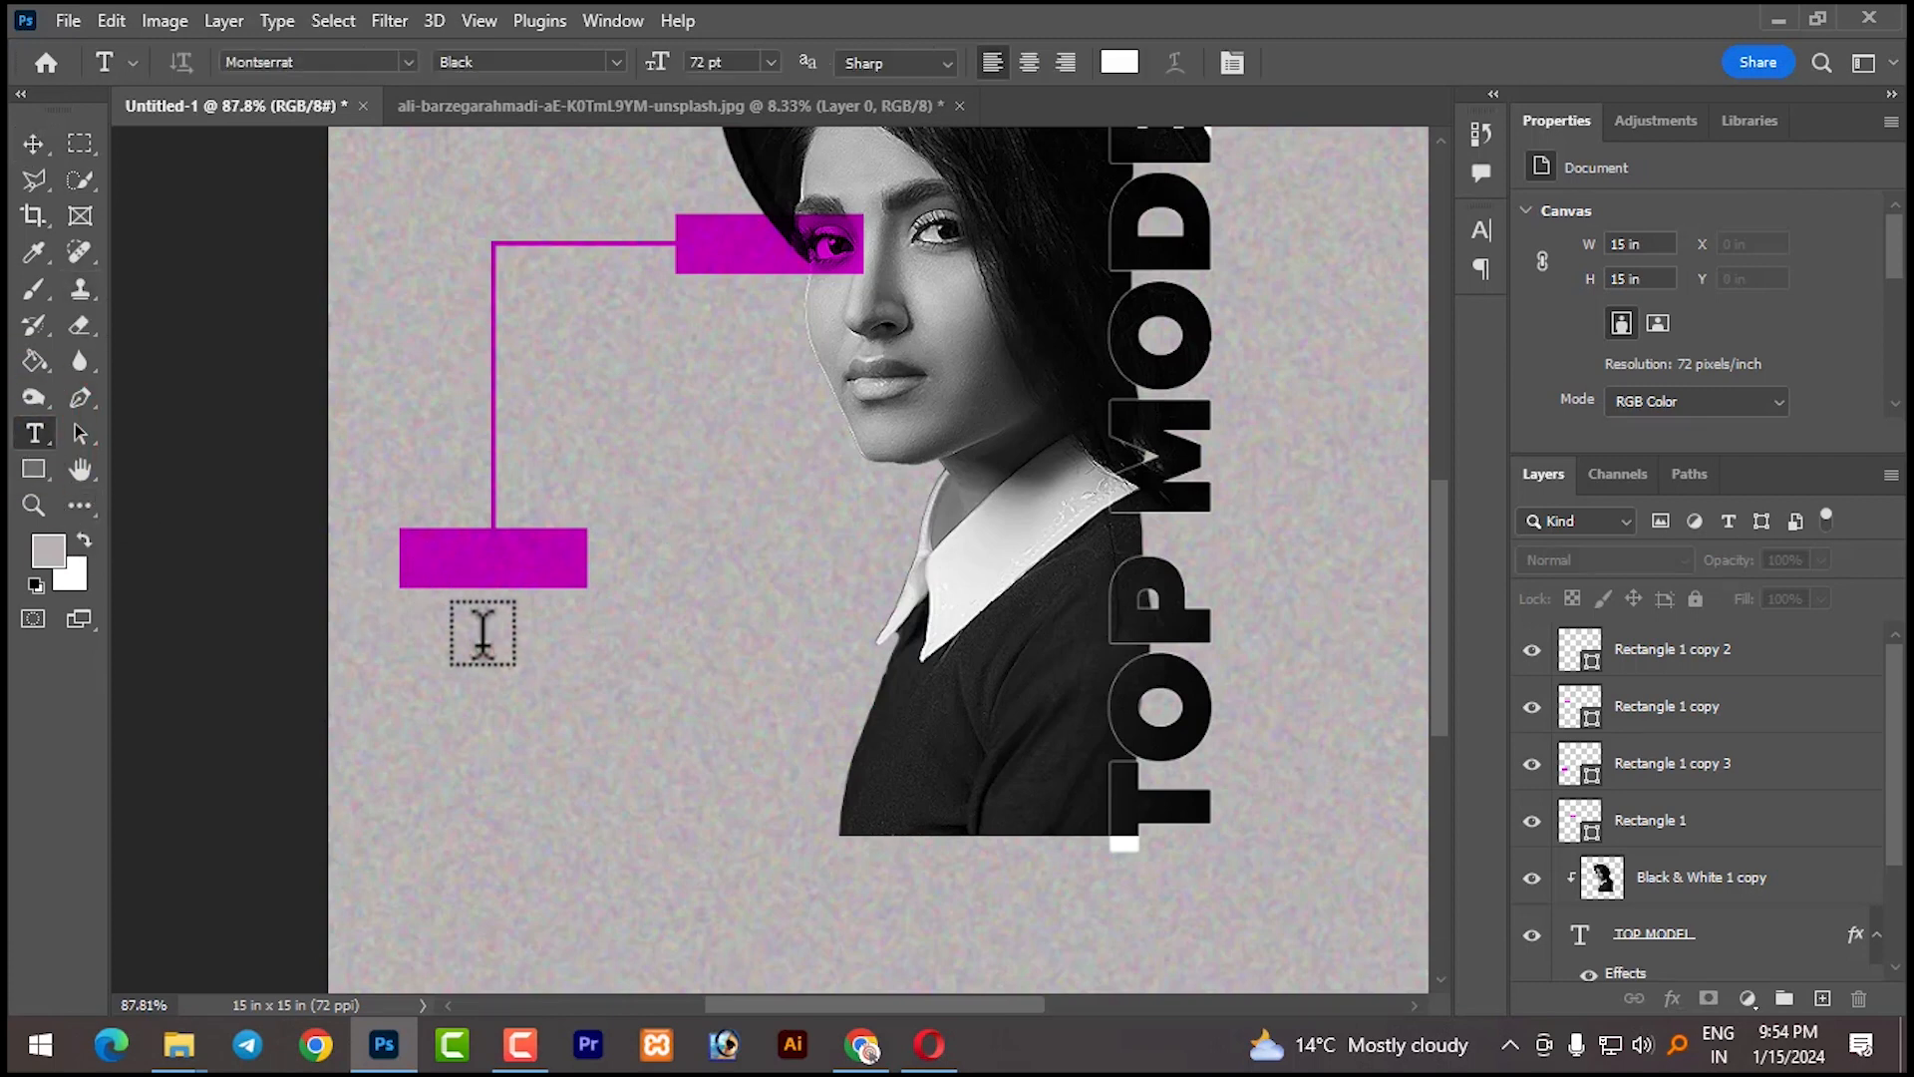
click(483, 633)
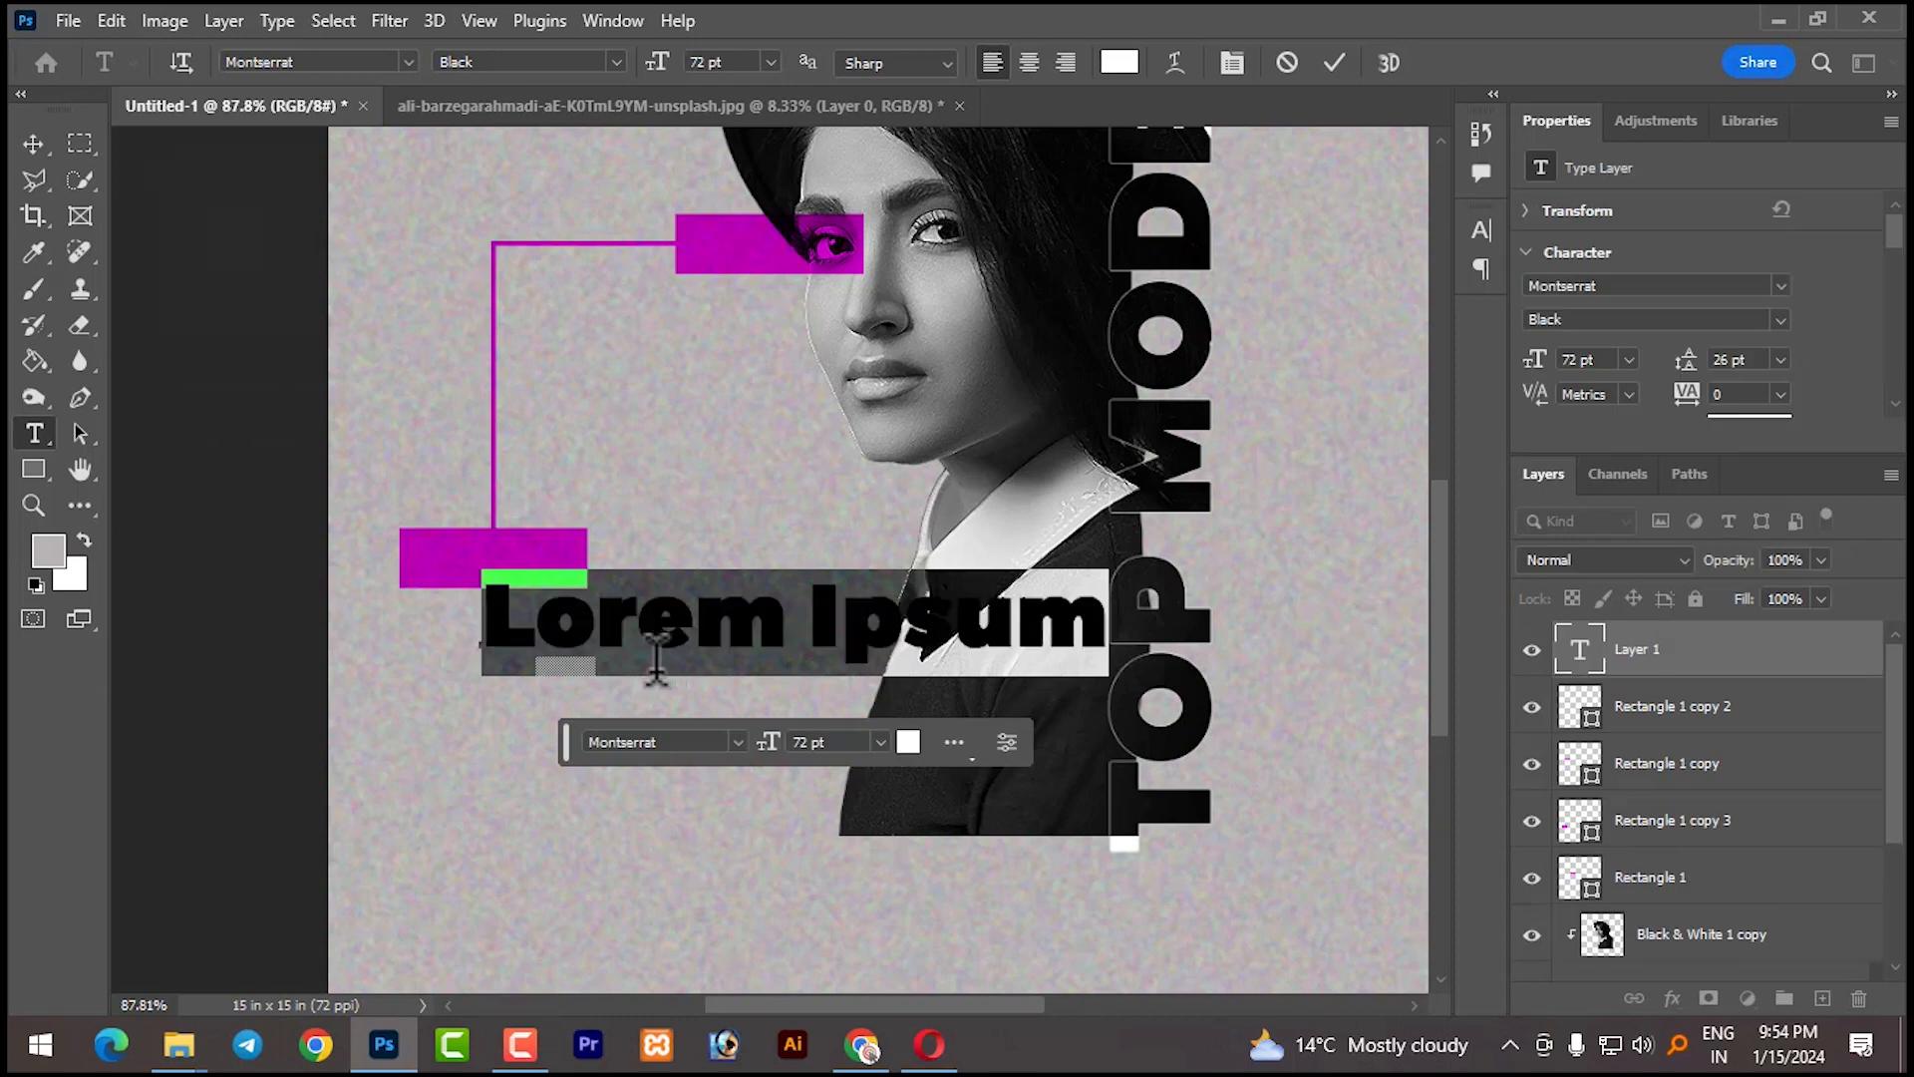
click(772, 61)
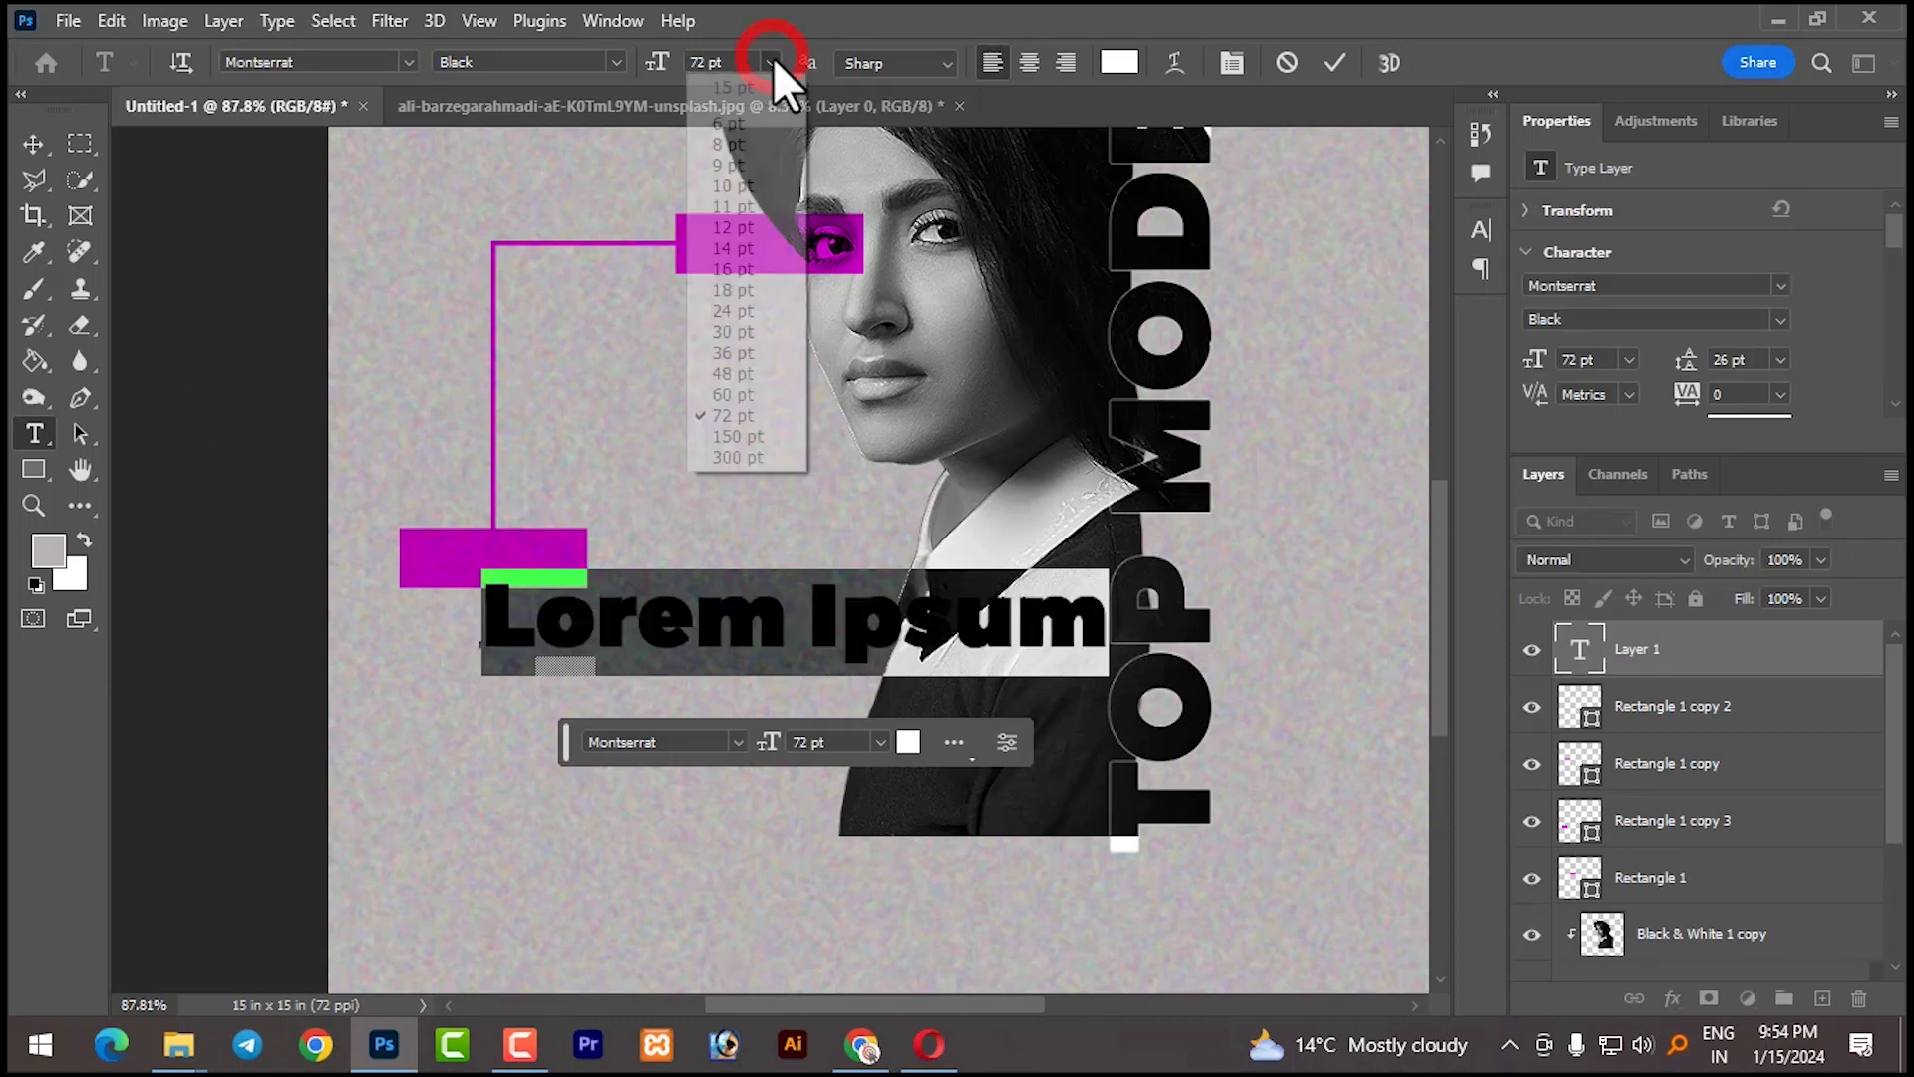
click(752, 291)
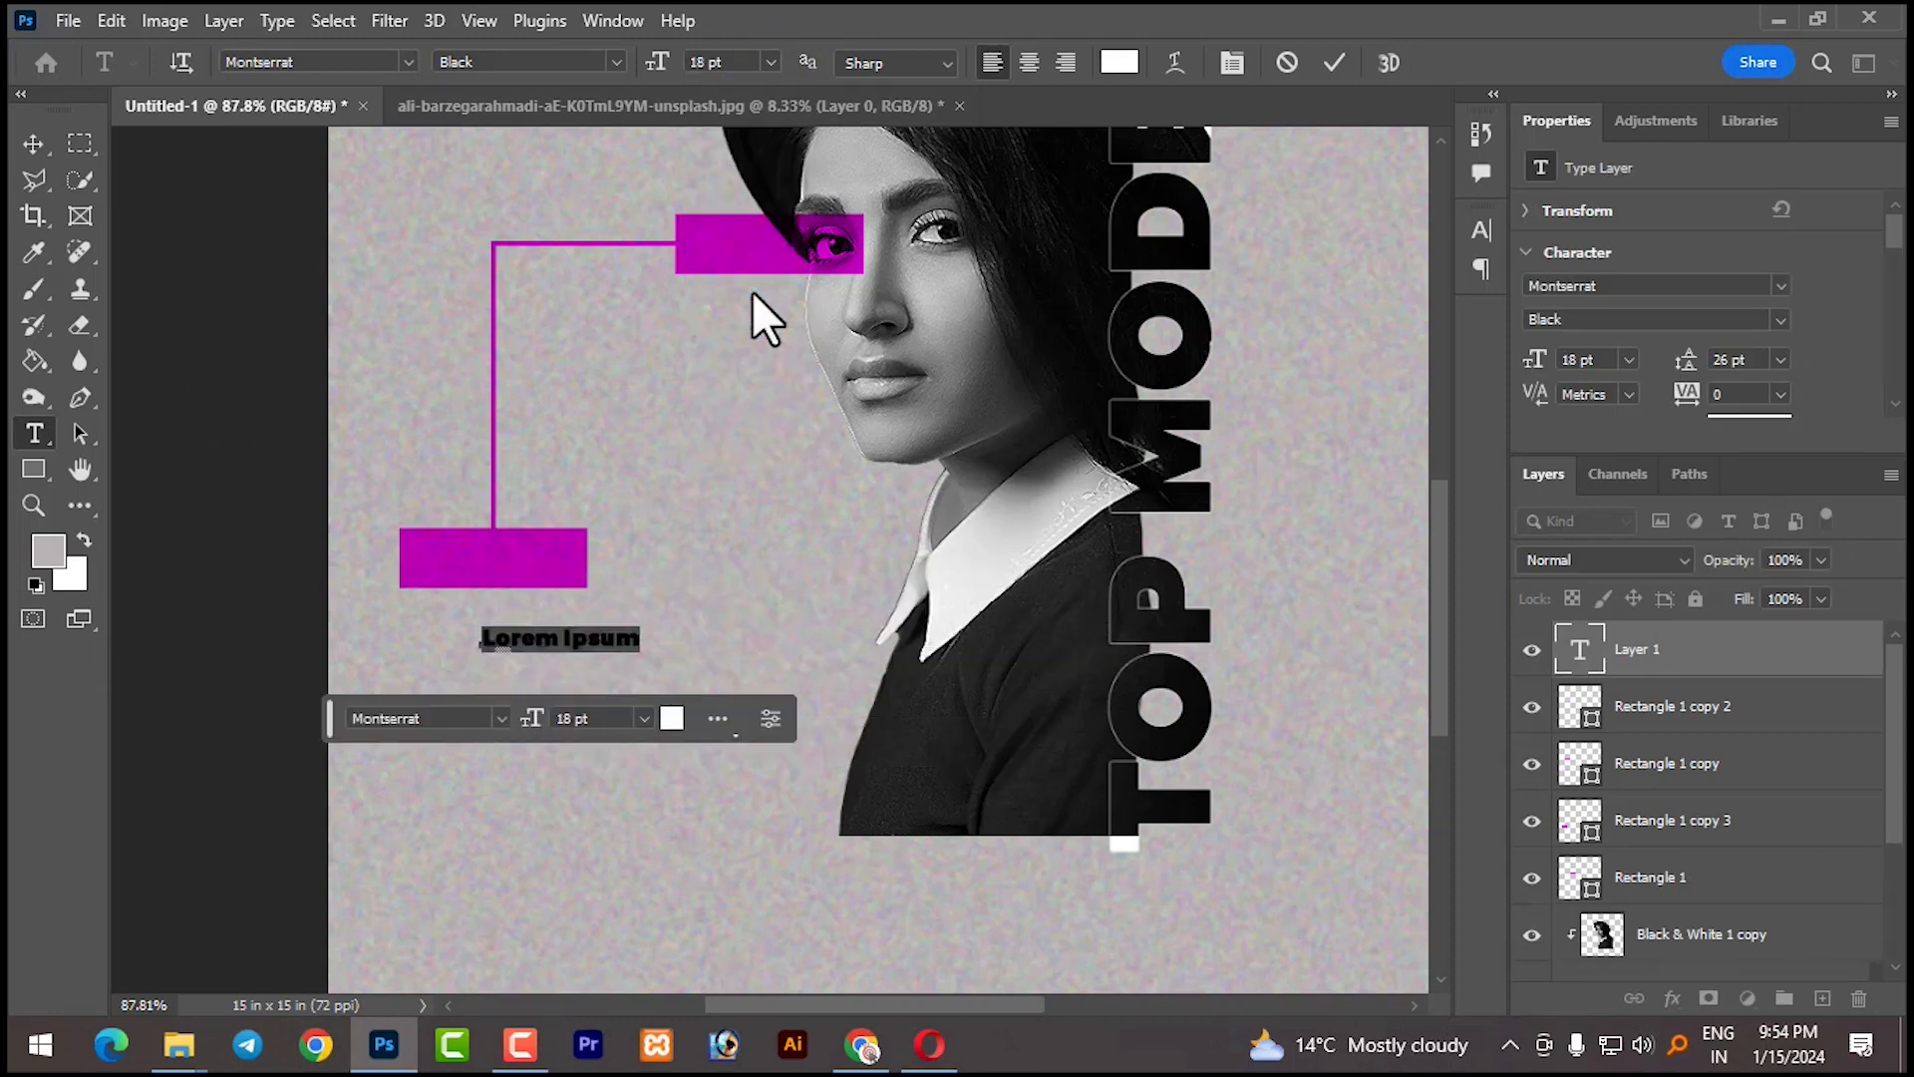
text(B)
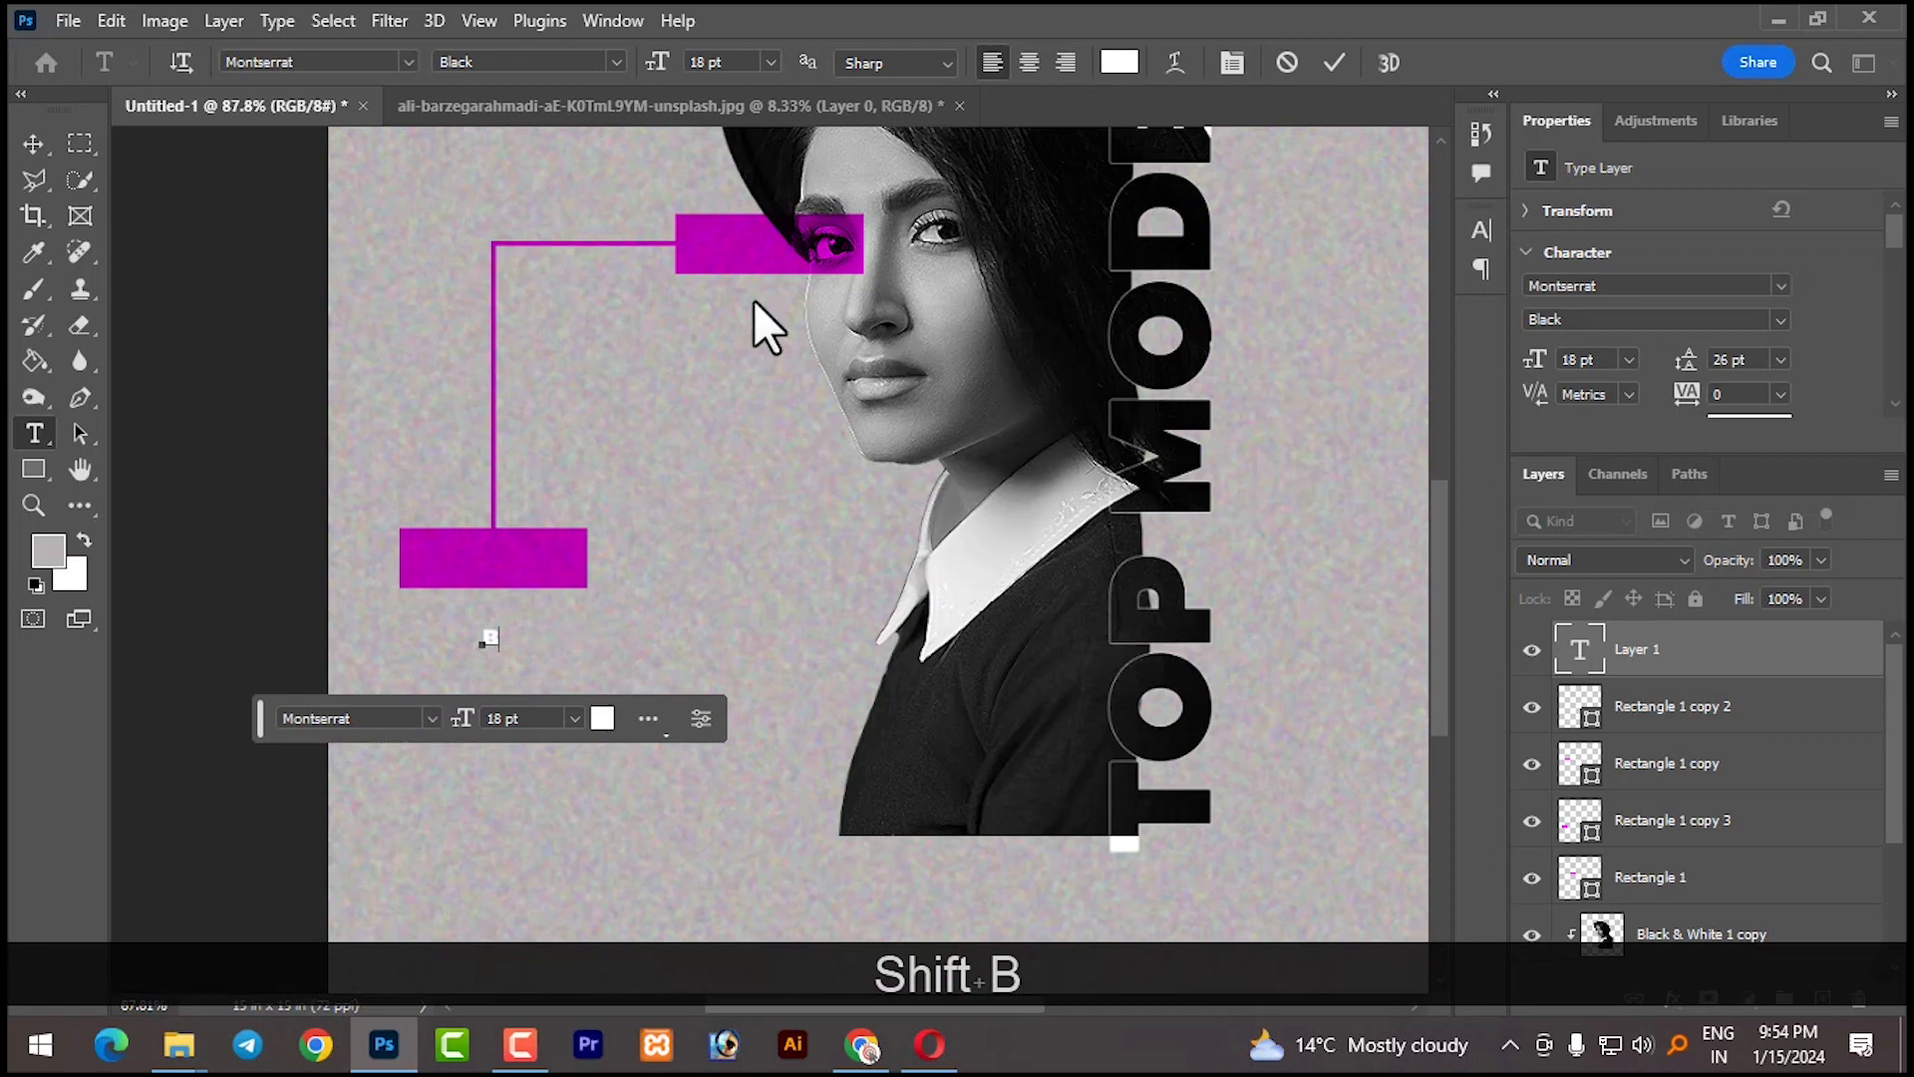
key(Caps_Lock)
text(E)
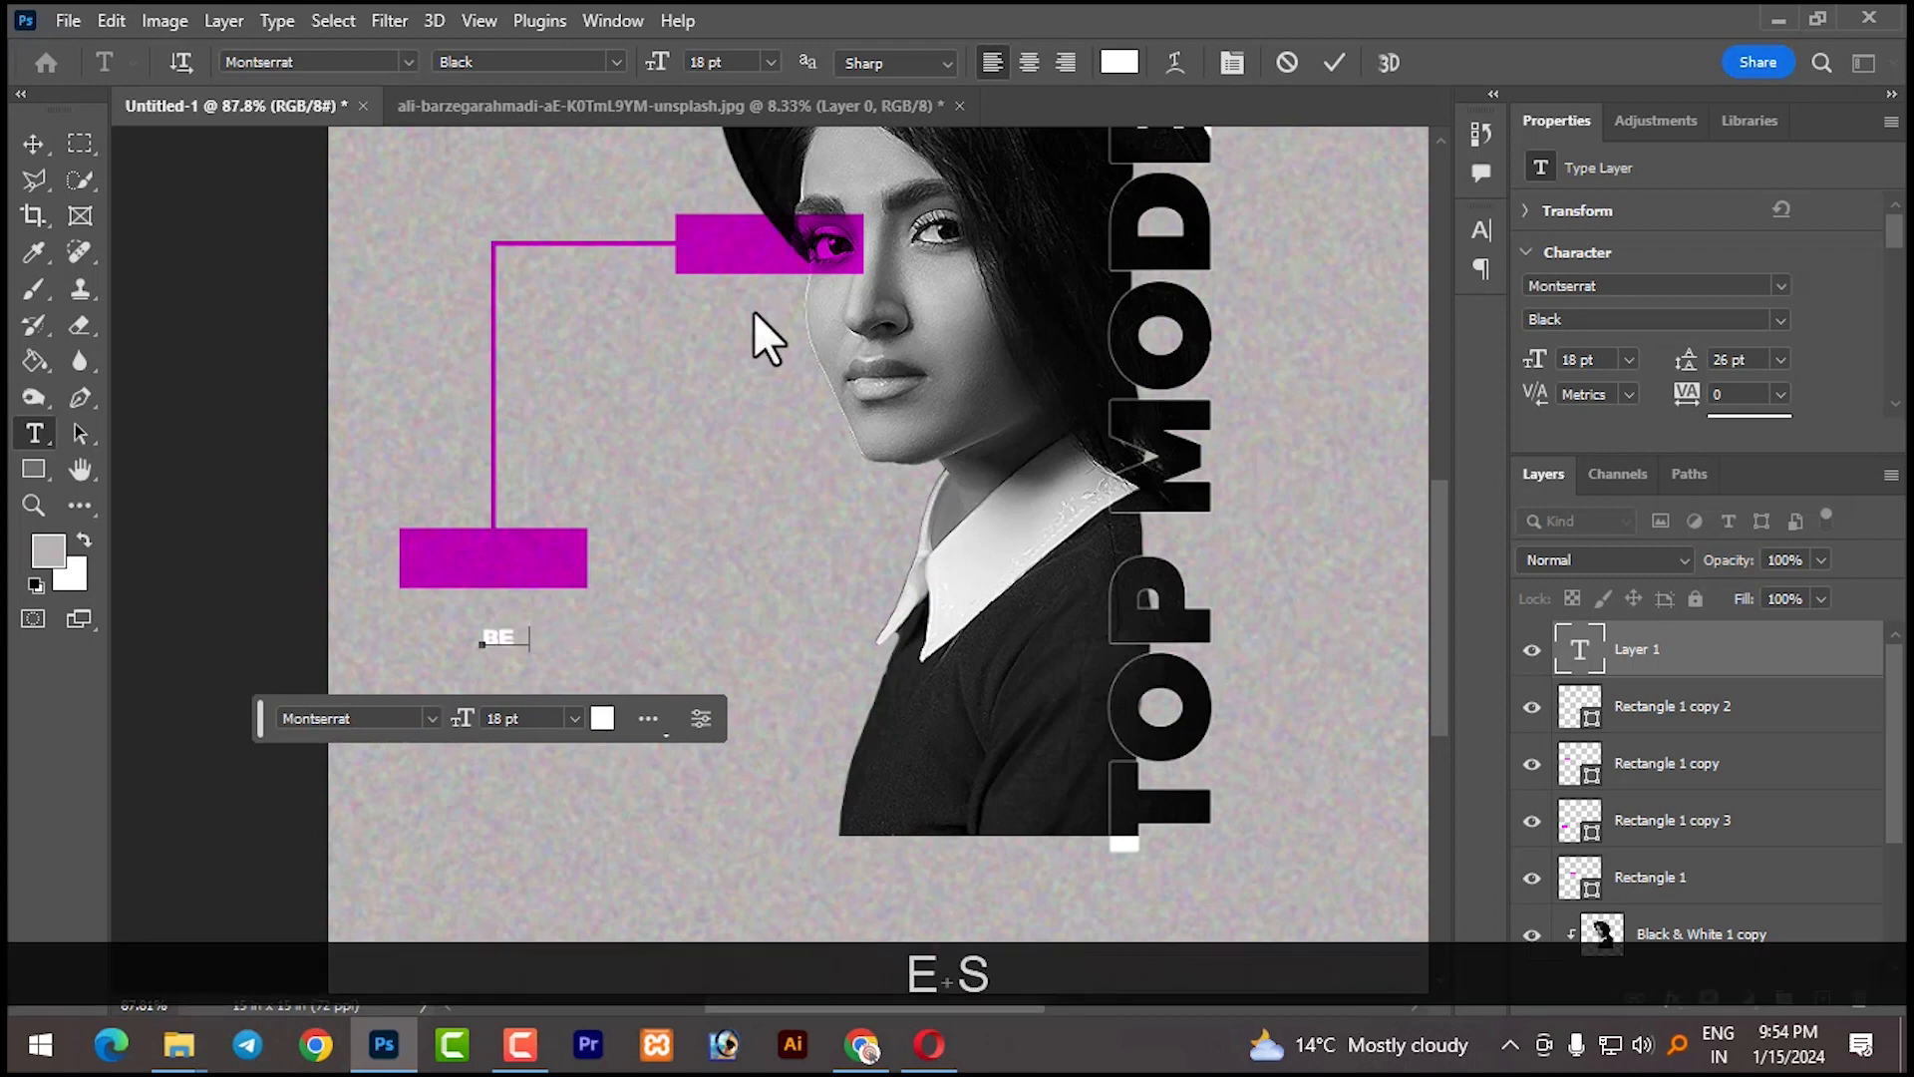
text(ST ACTOR)
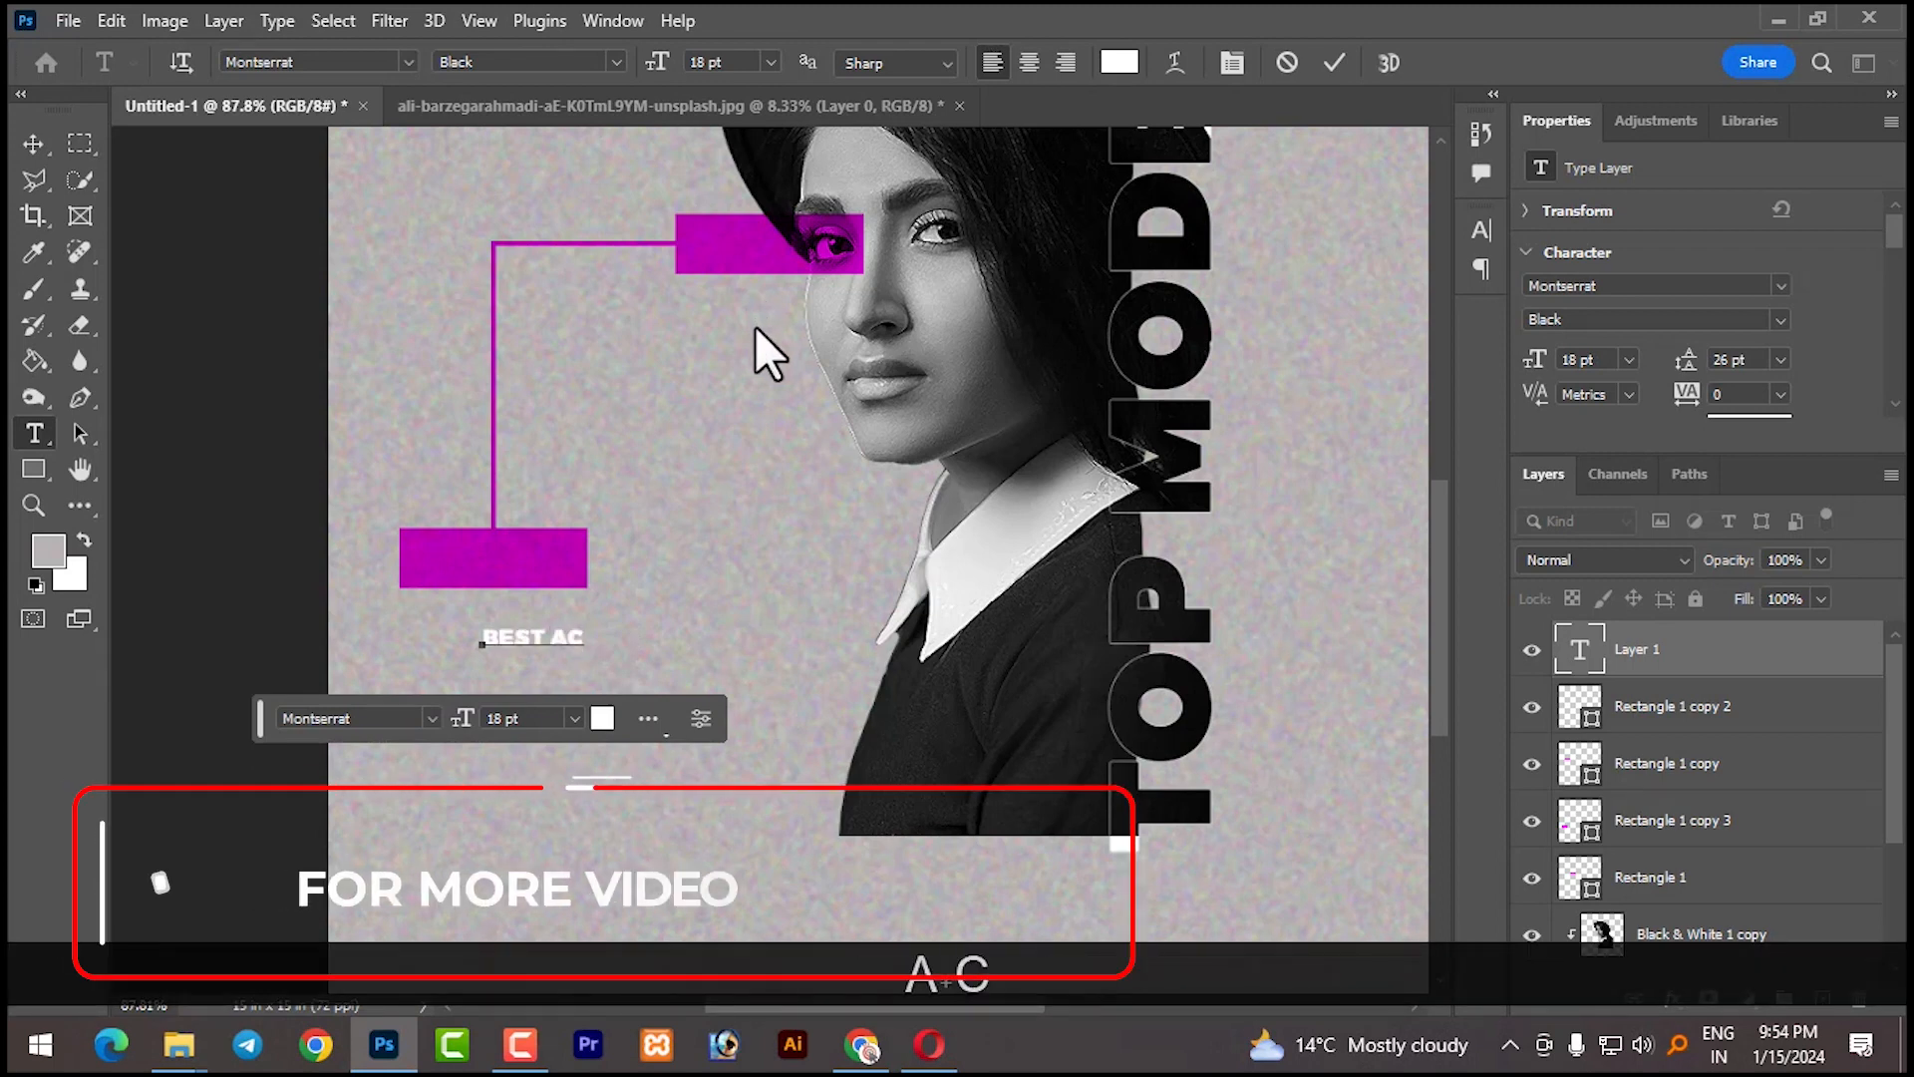
click(32, 143)
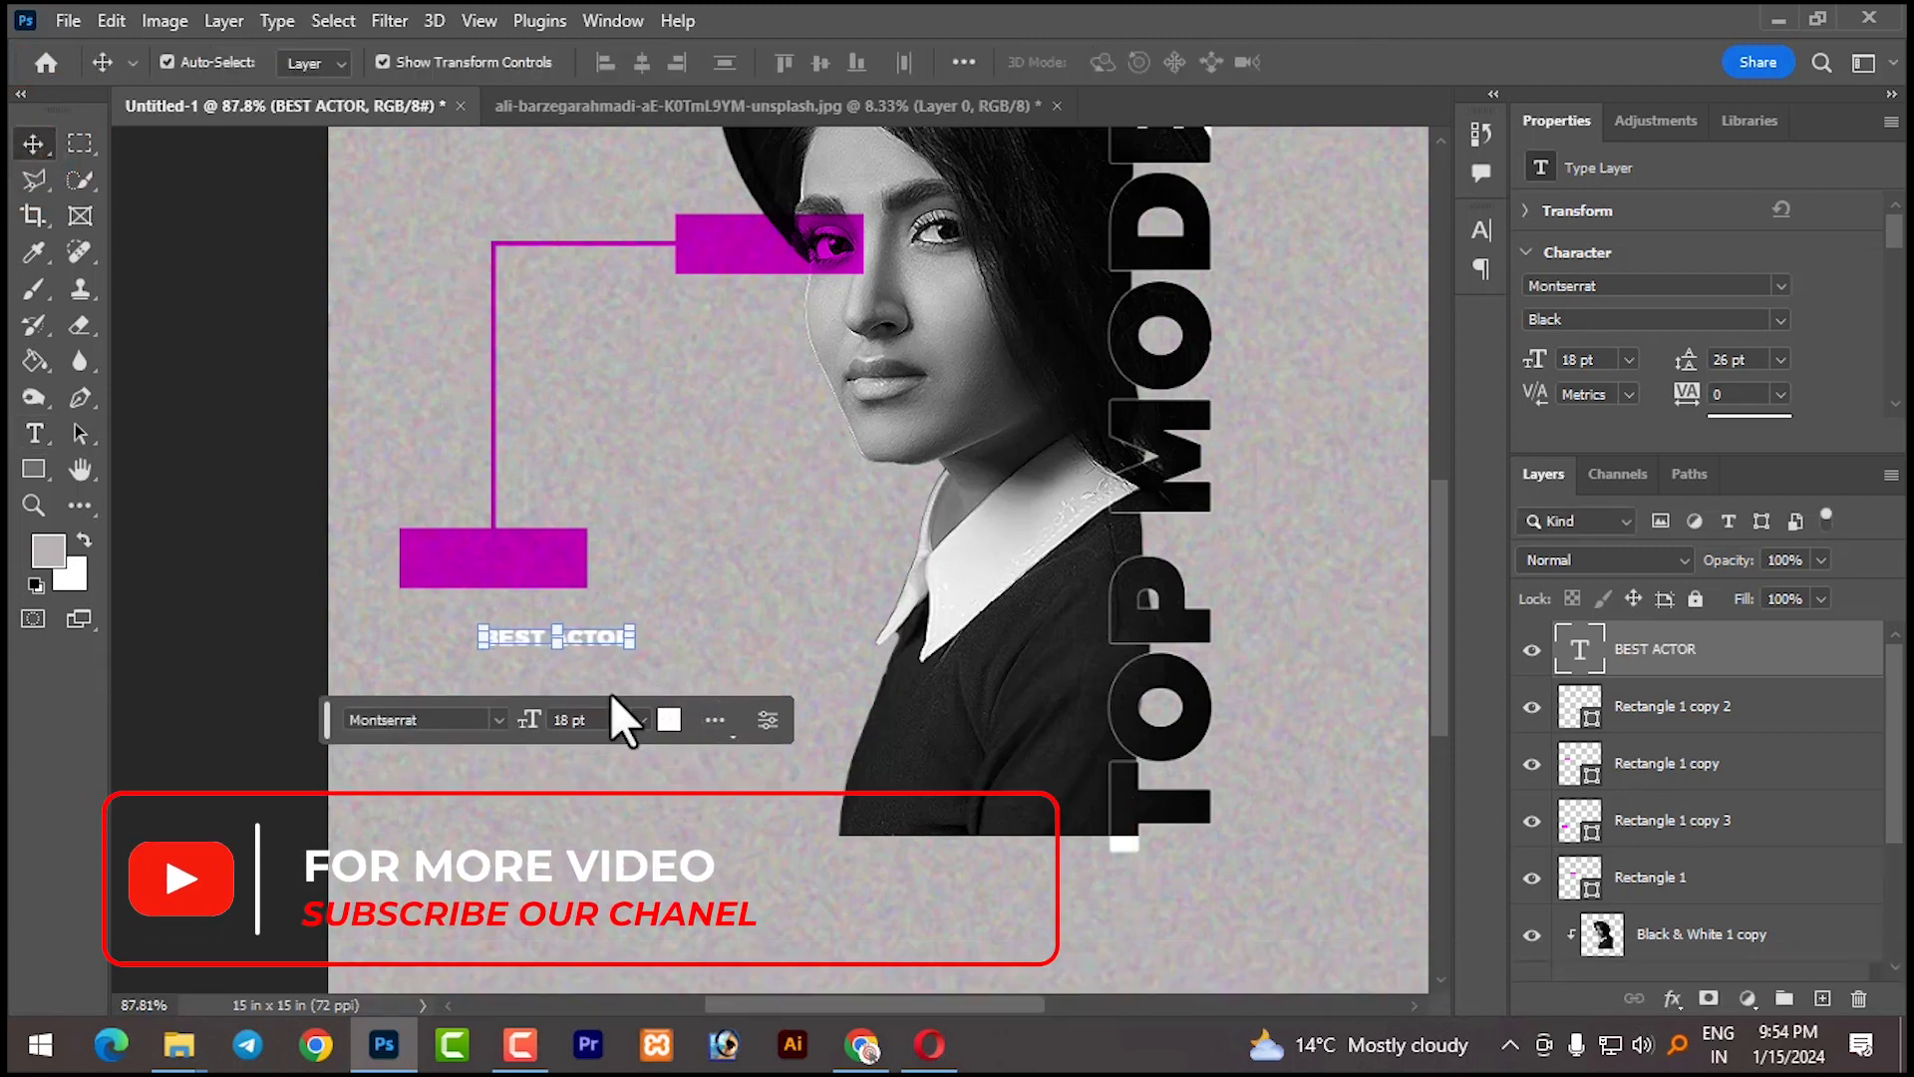
Change the BEST ACTOR text to Montserrat Regular and centre it on the lower magenta rectangle
click(1482, 230)
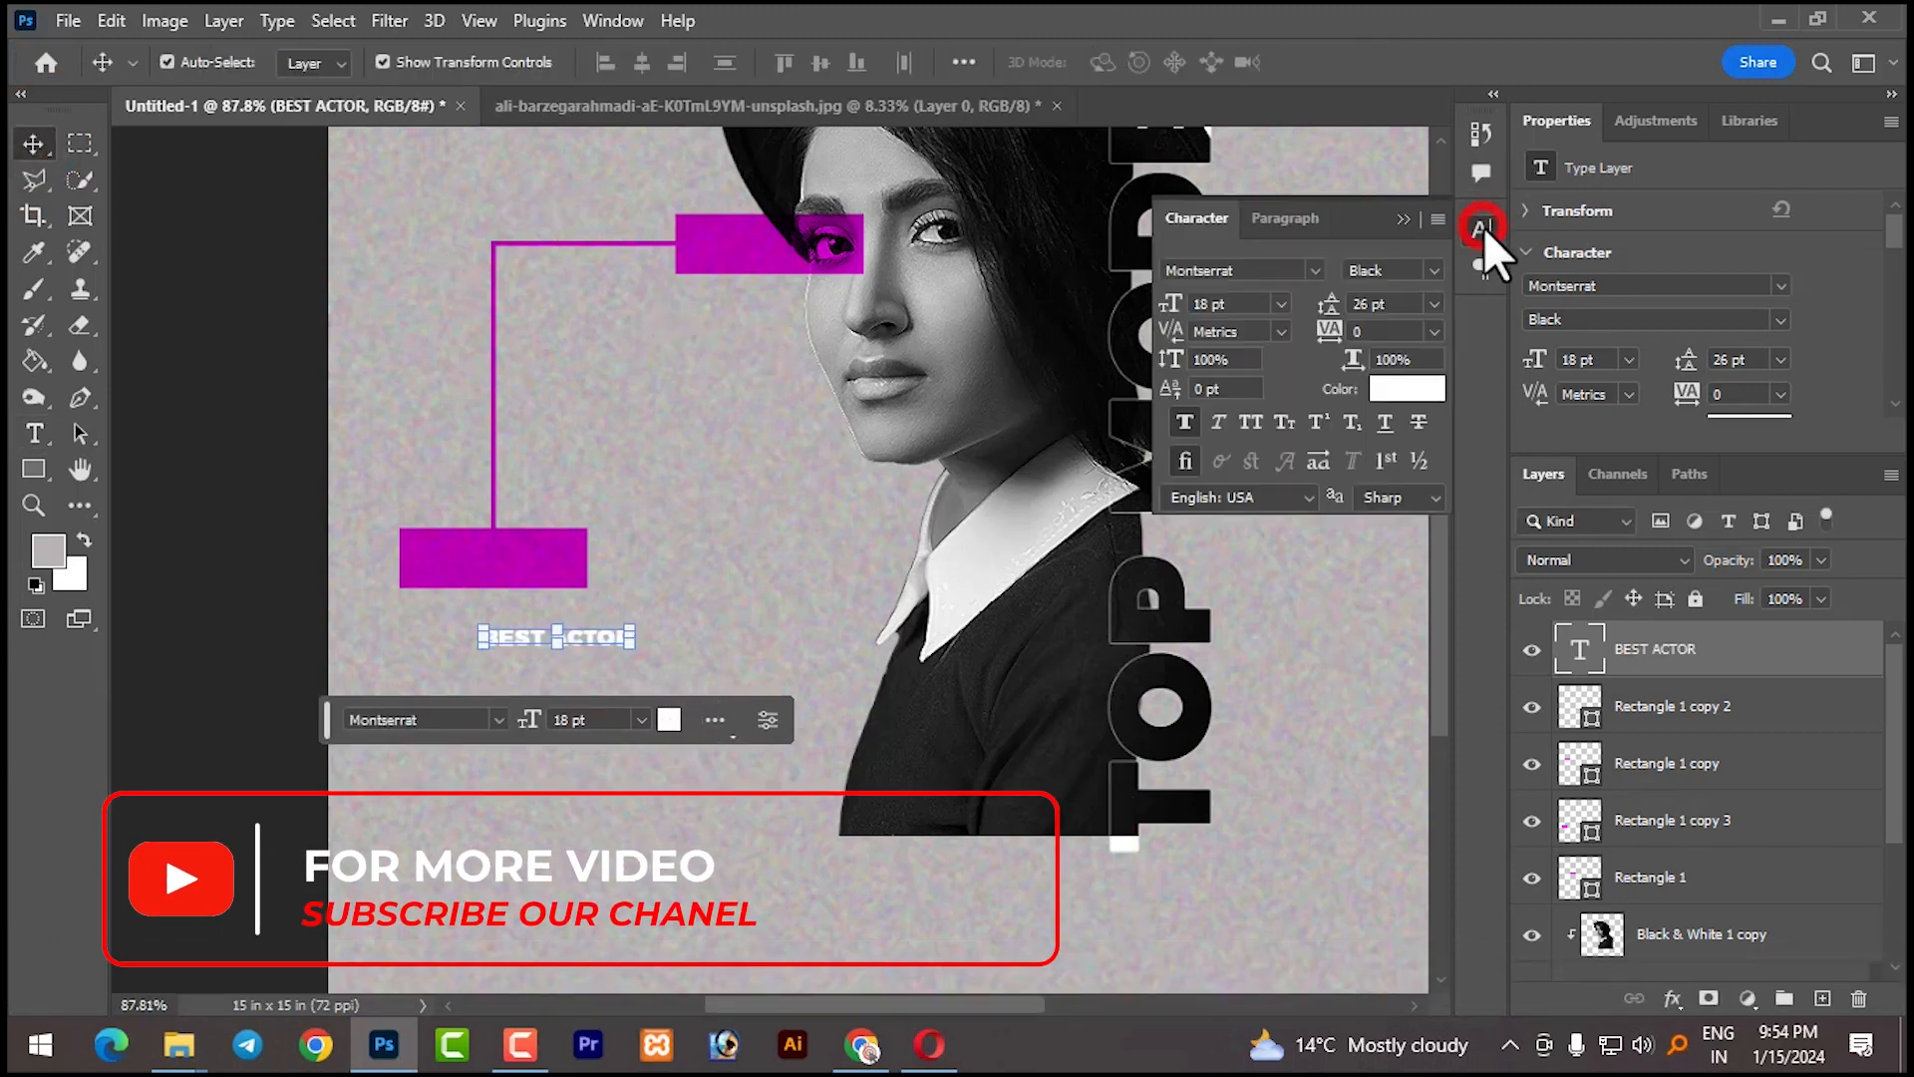
click(1432, 267)
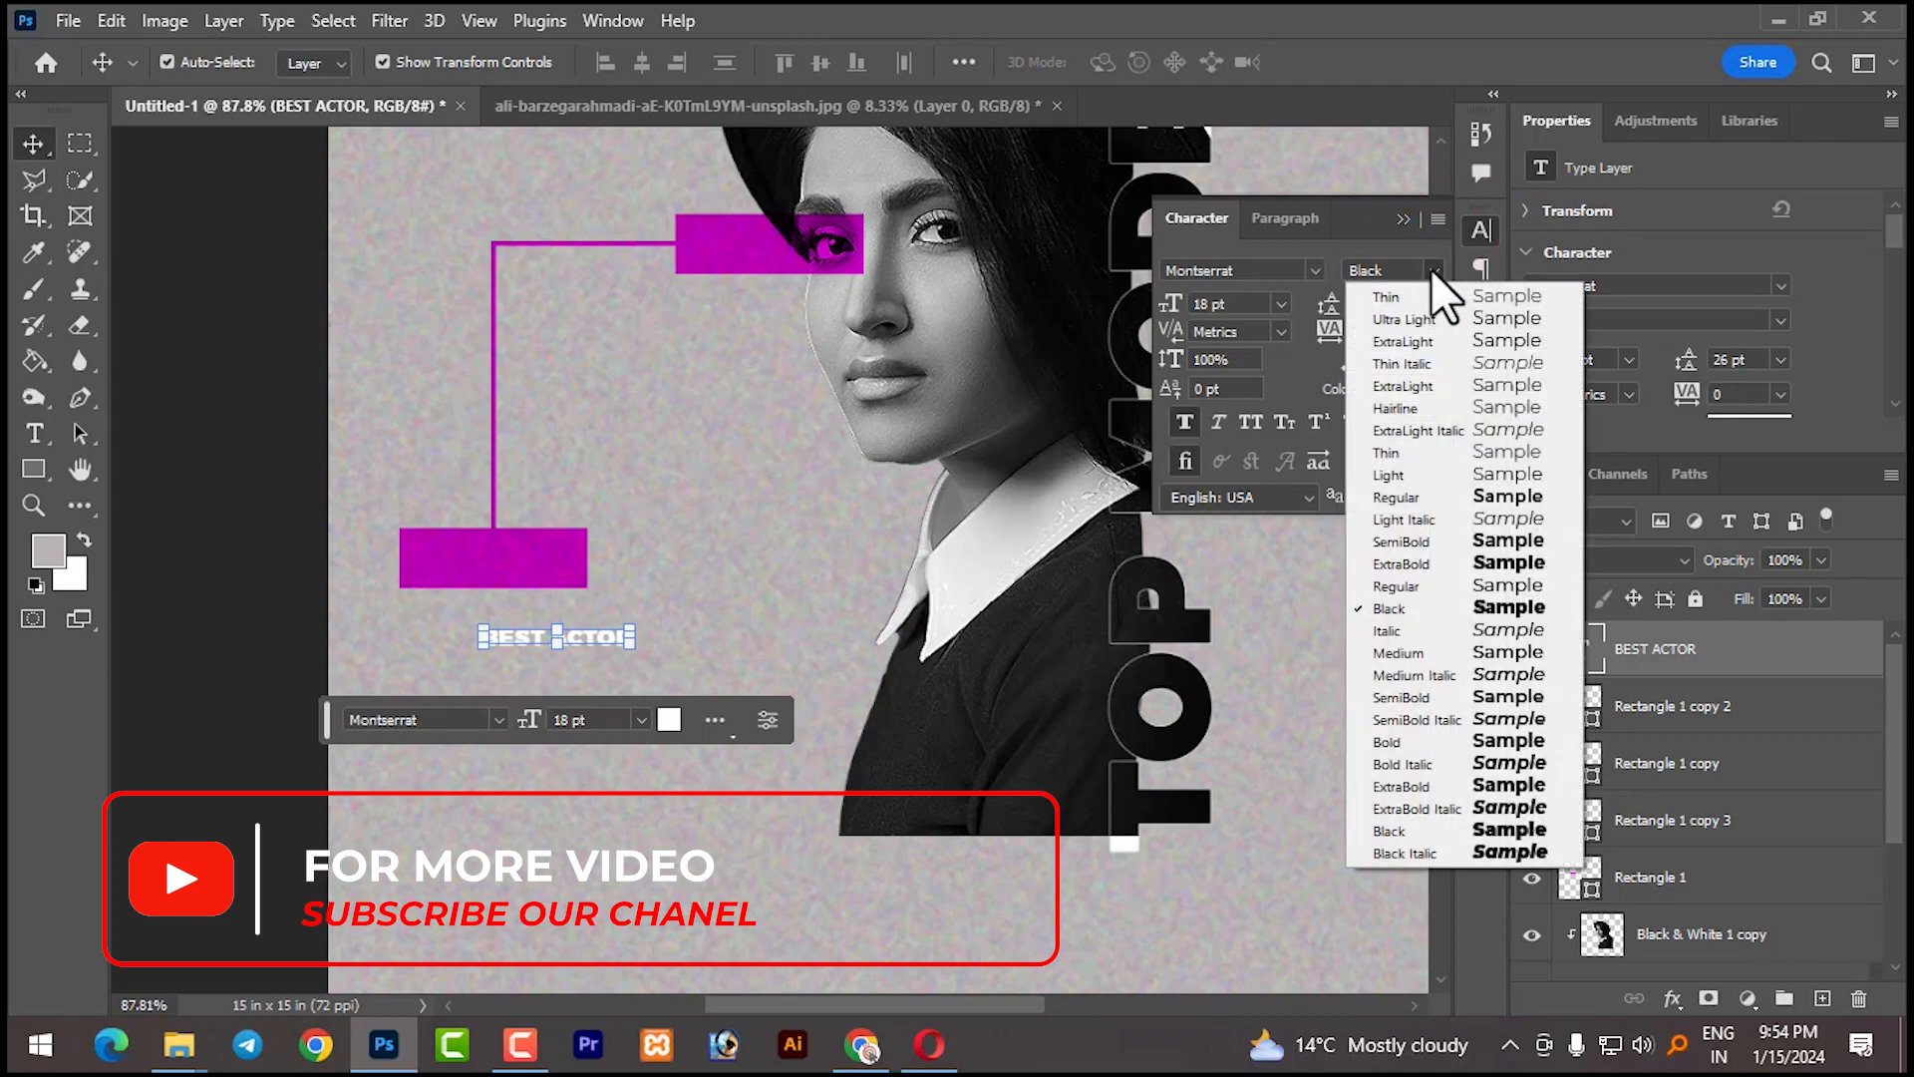
click(1432, 590)
click(548, 650)
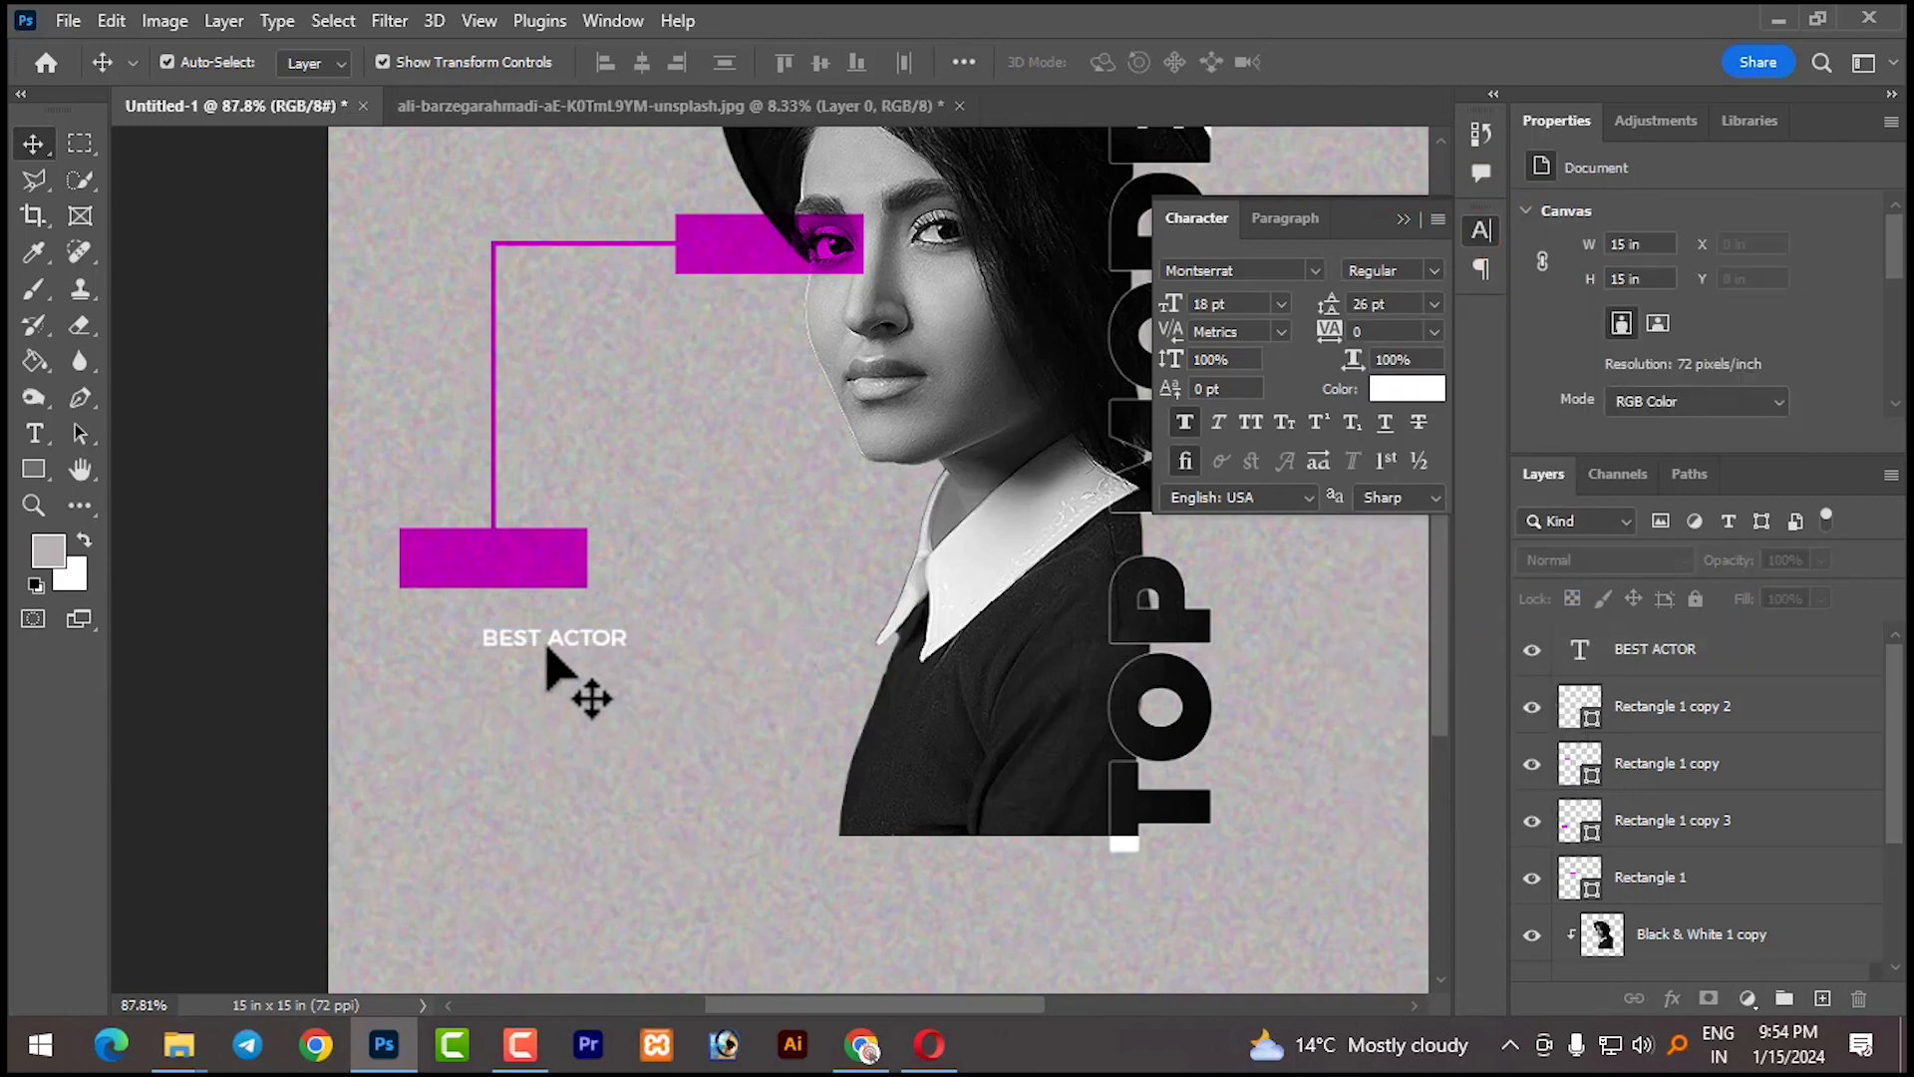
click(570, 649)
drag(572, 646, 518, 571)
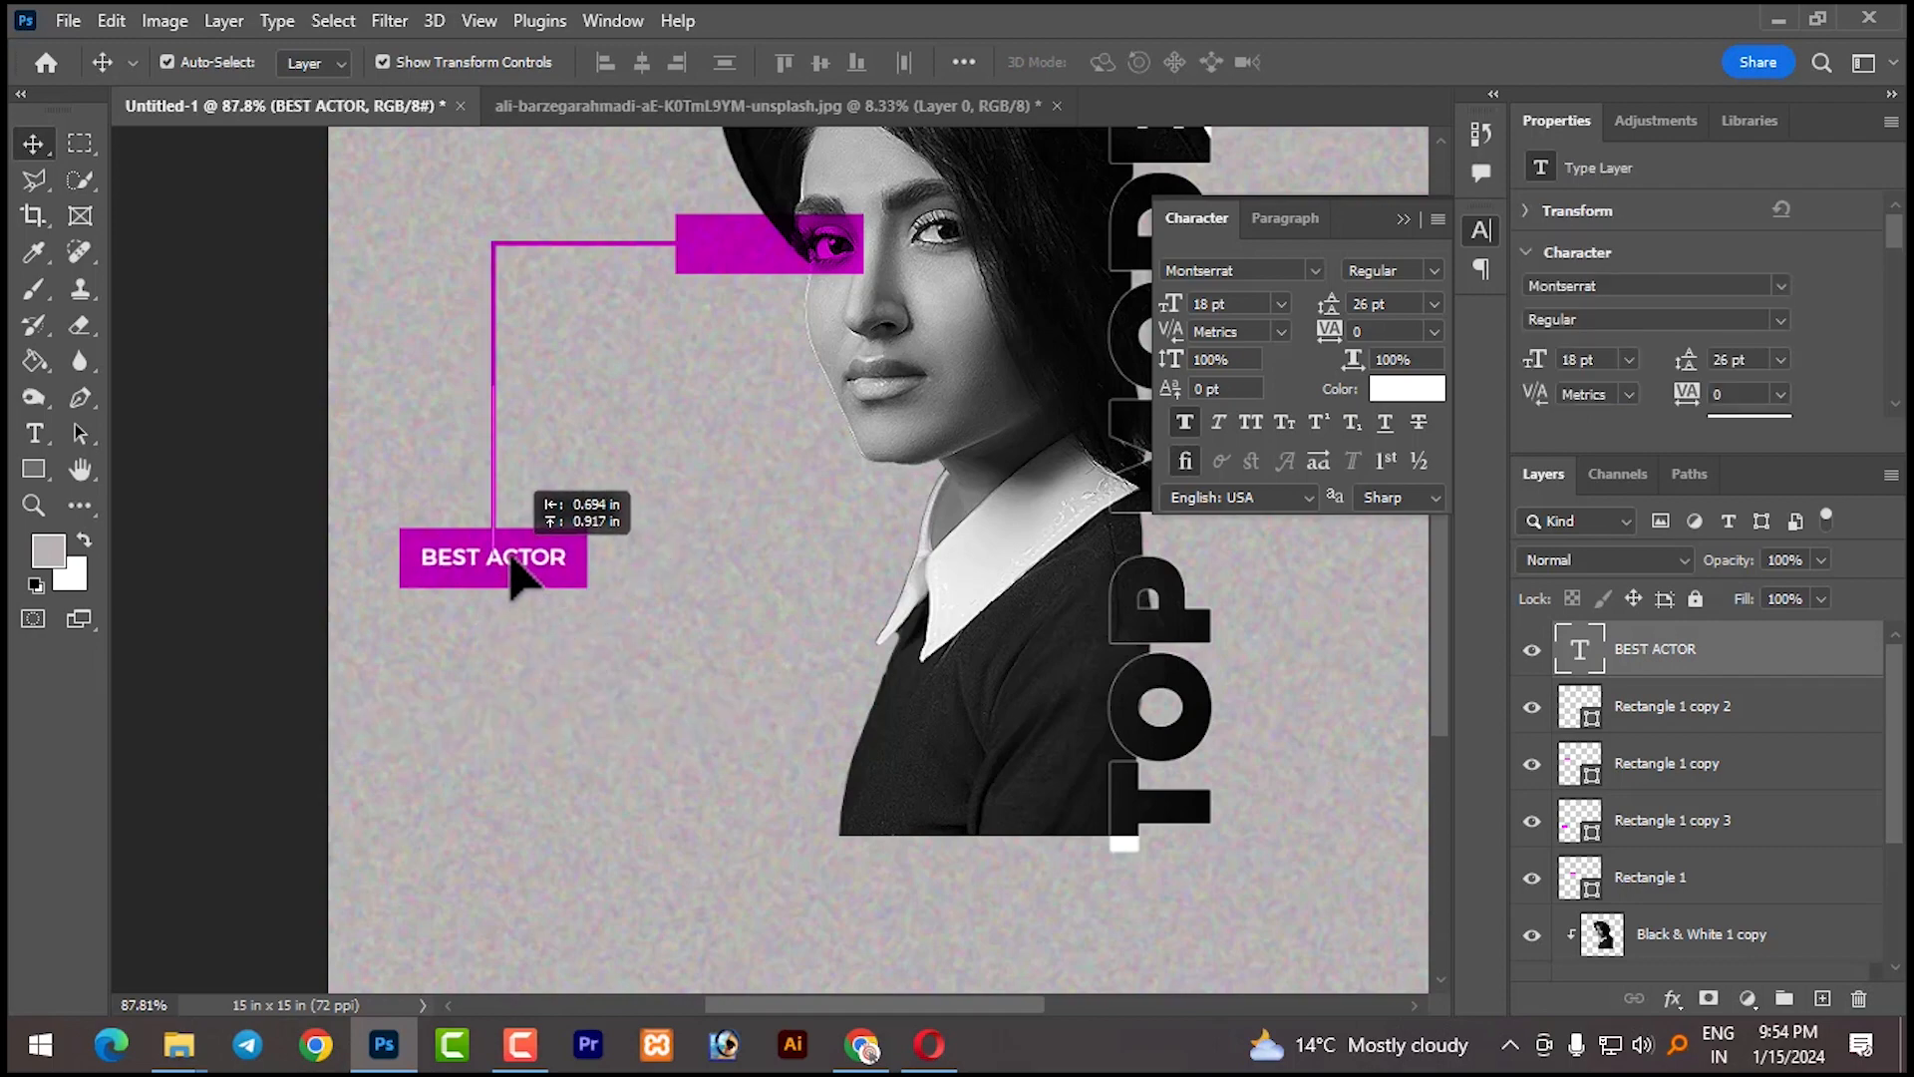
click(727, 560)
Reduce the height of the magenta rectangle behind BEST ACTOR to about 81.6%, keeping its upper edge on the vertical line
scroll(496, 589, up, 3)
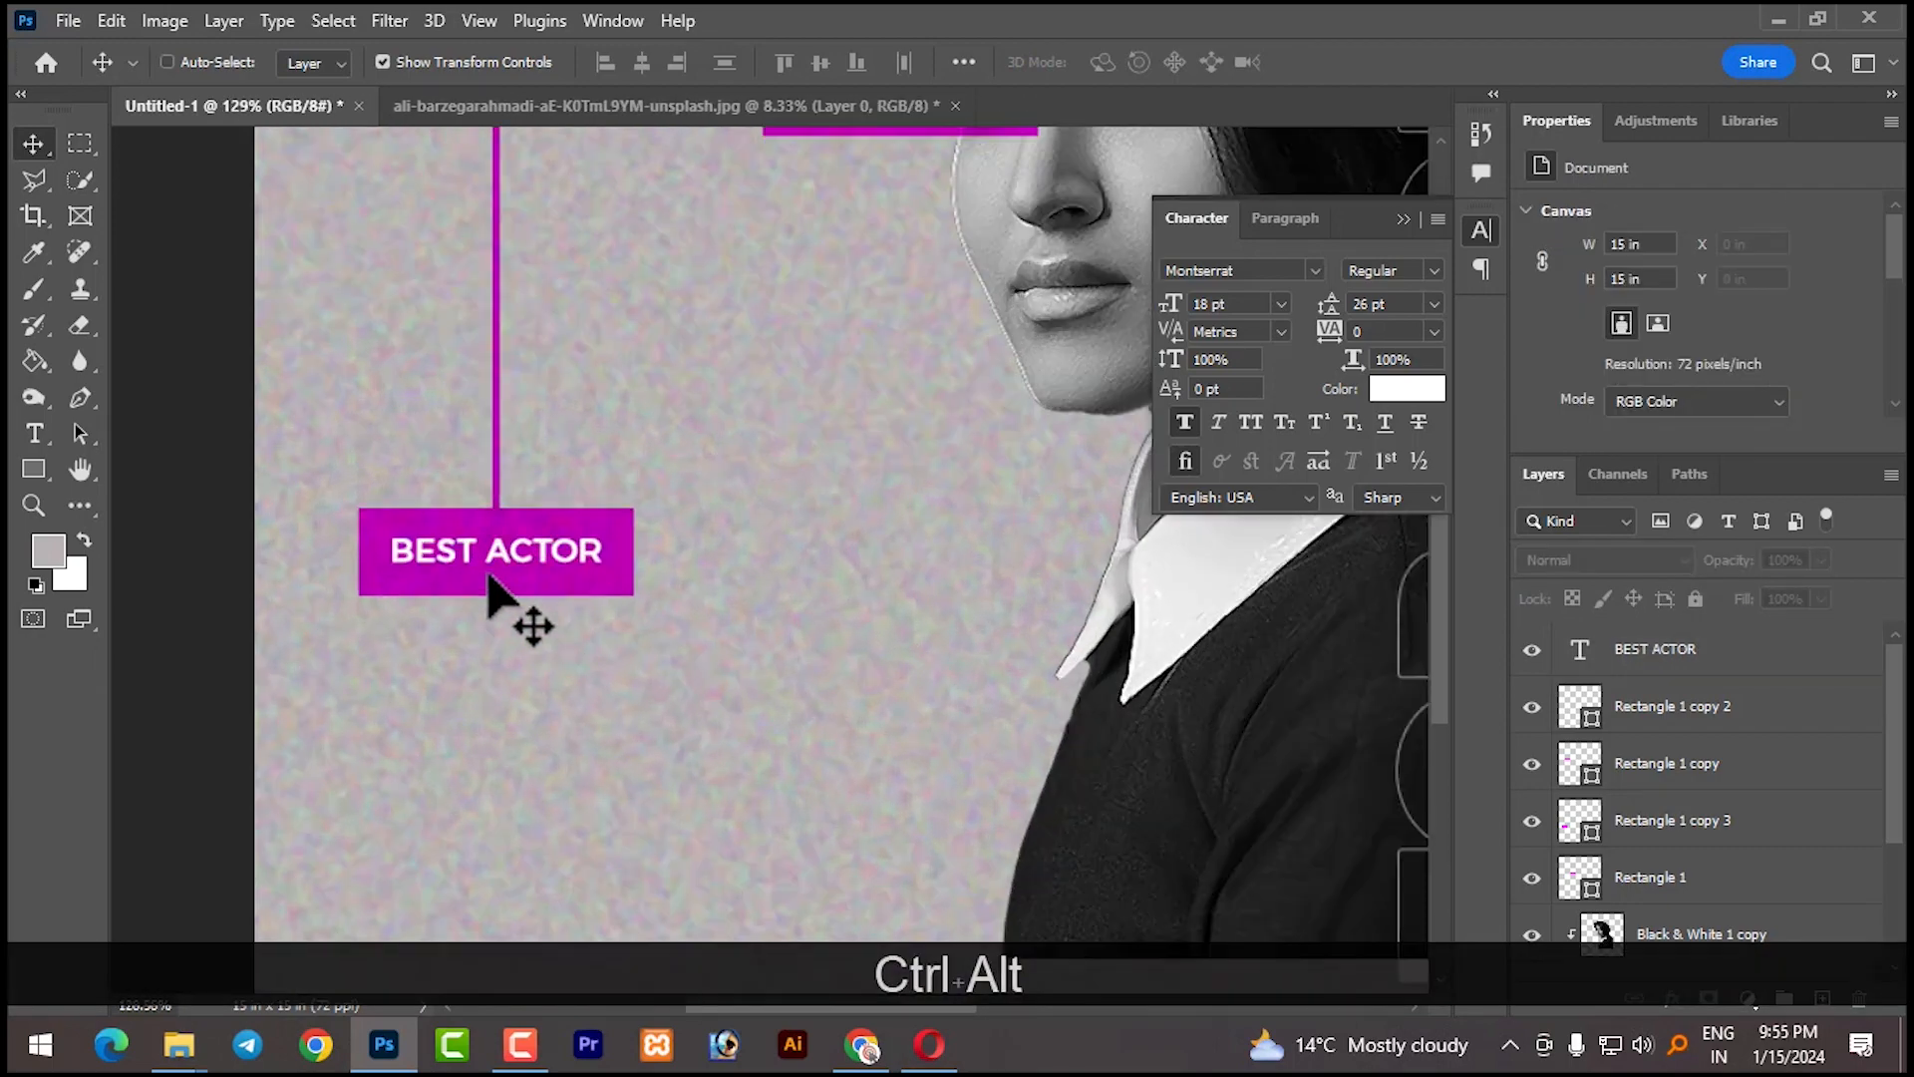
ctrl+alt+click(495, 583)
drag(501, 596, 531, 543)
key(ctrl+z)
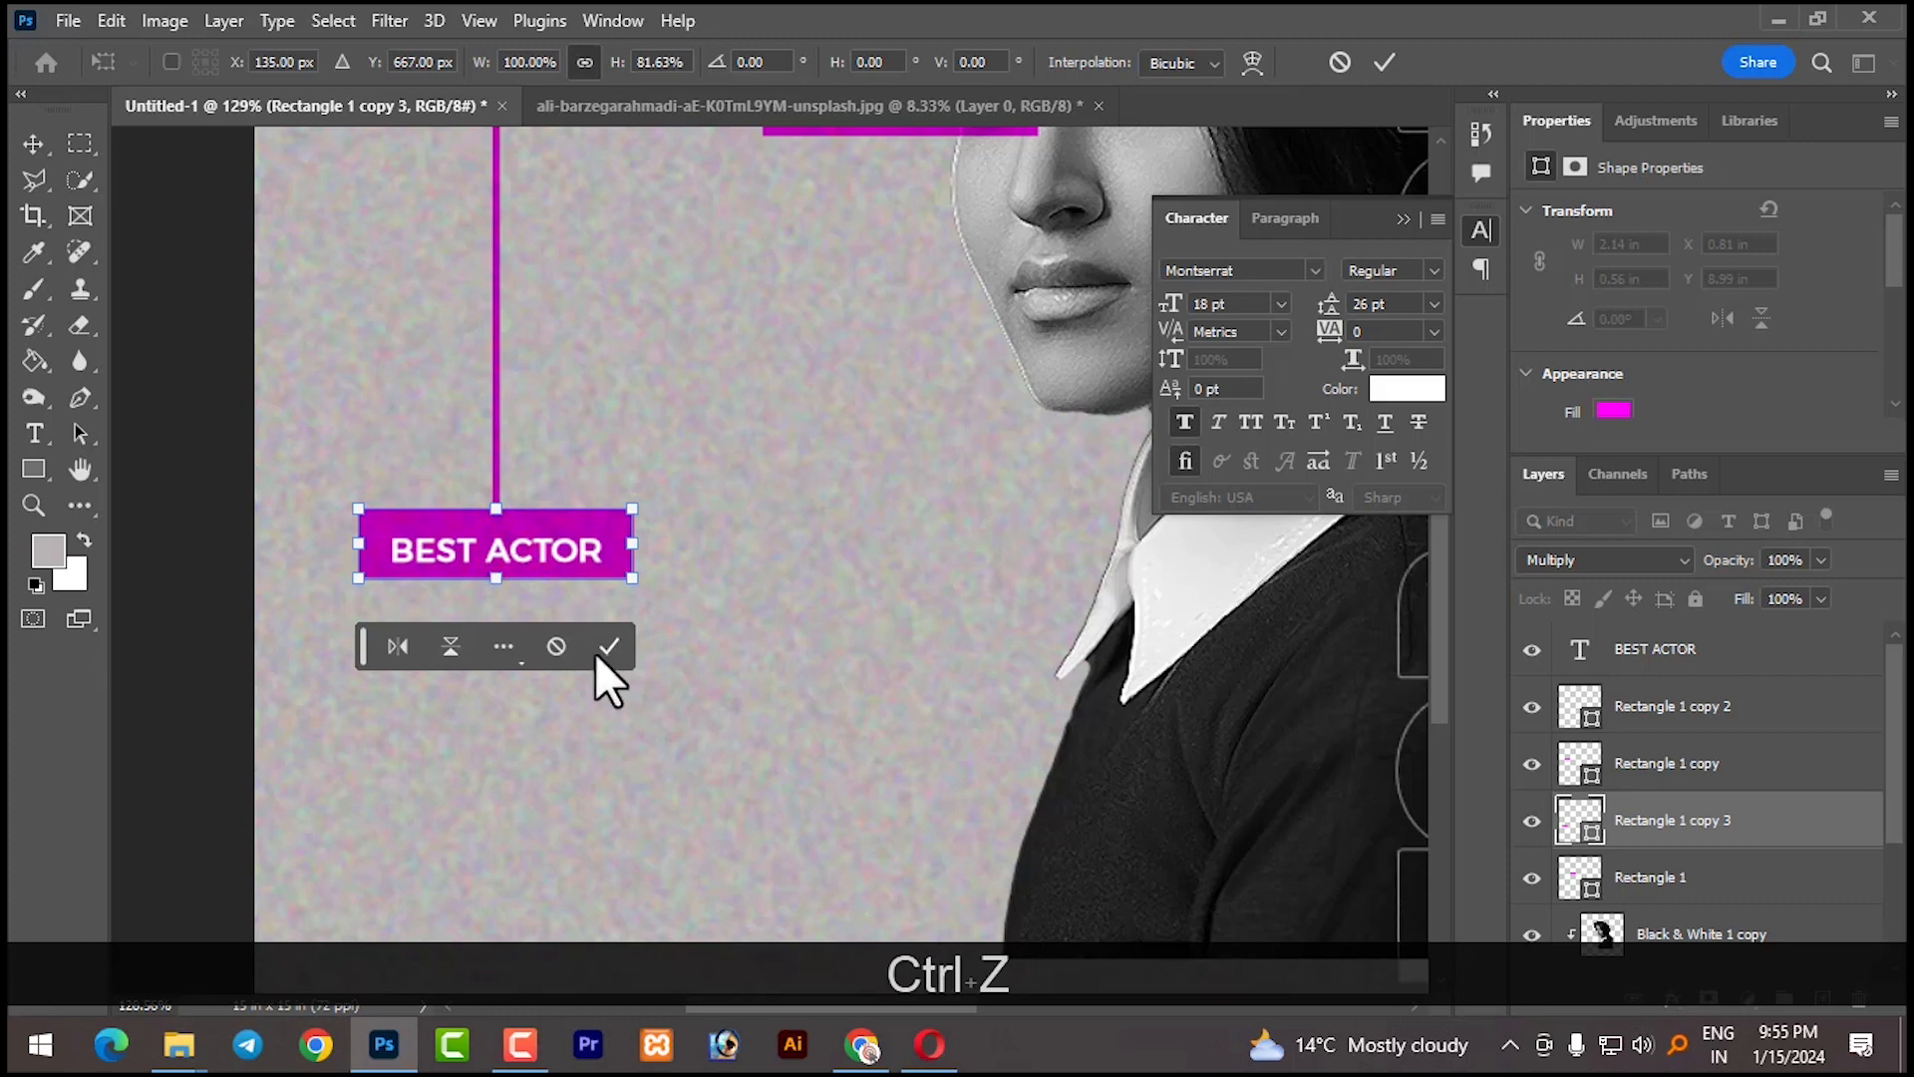
click(609, 646)
Nudge BEST ACTOR slightly upward and shrink its rectangle to about 0.38 in high, narrowing both sides to fit the text
click(509, 560)
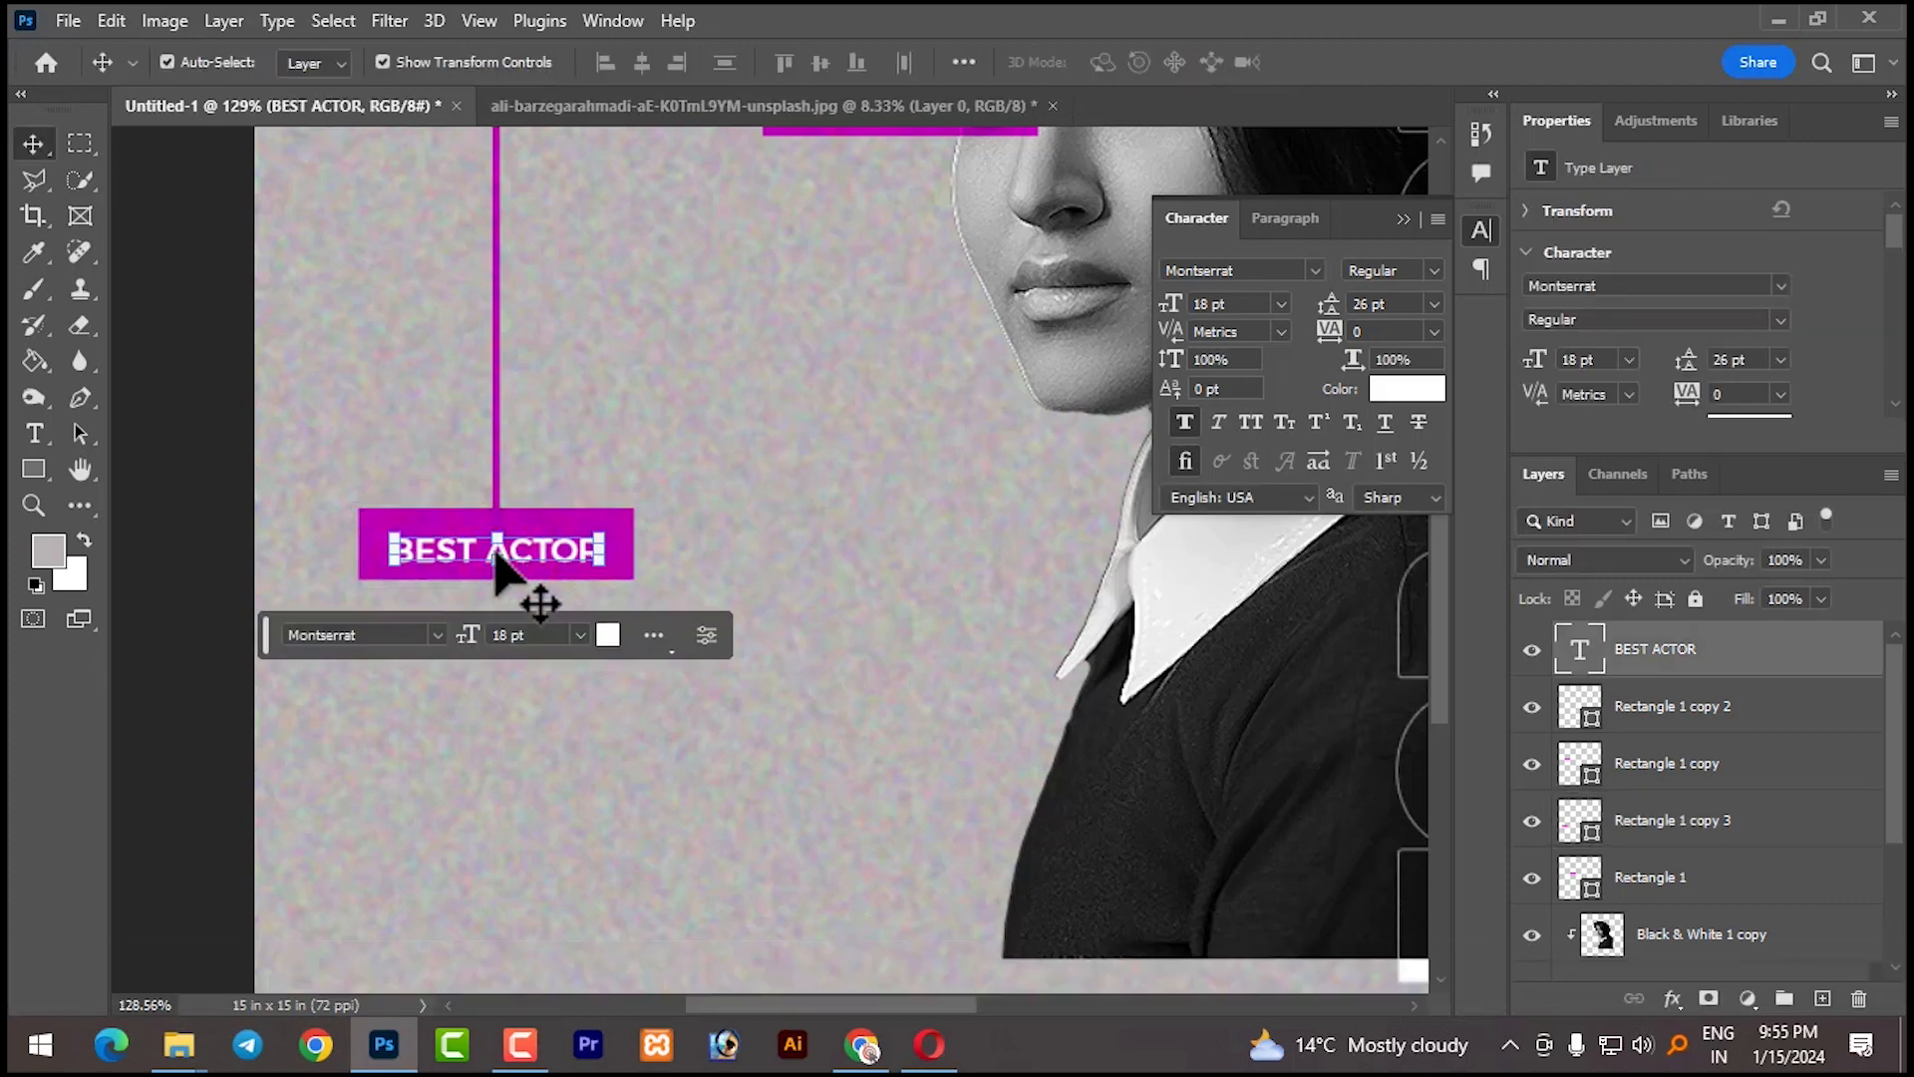
drag(498, 569, 498, 522)
click(538, 569)
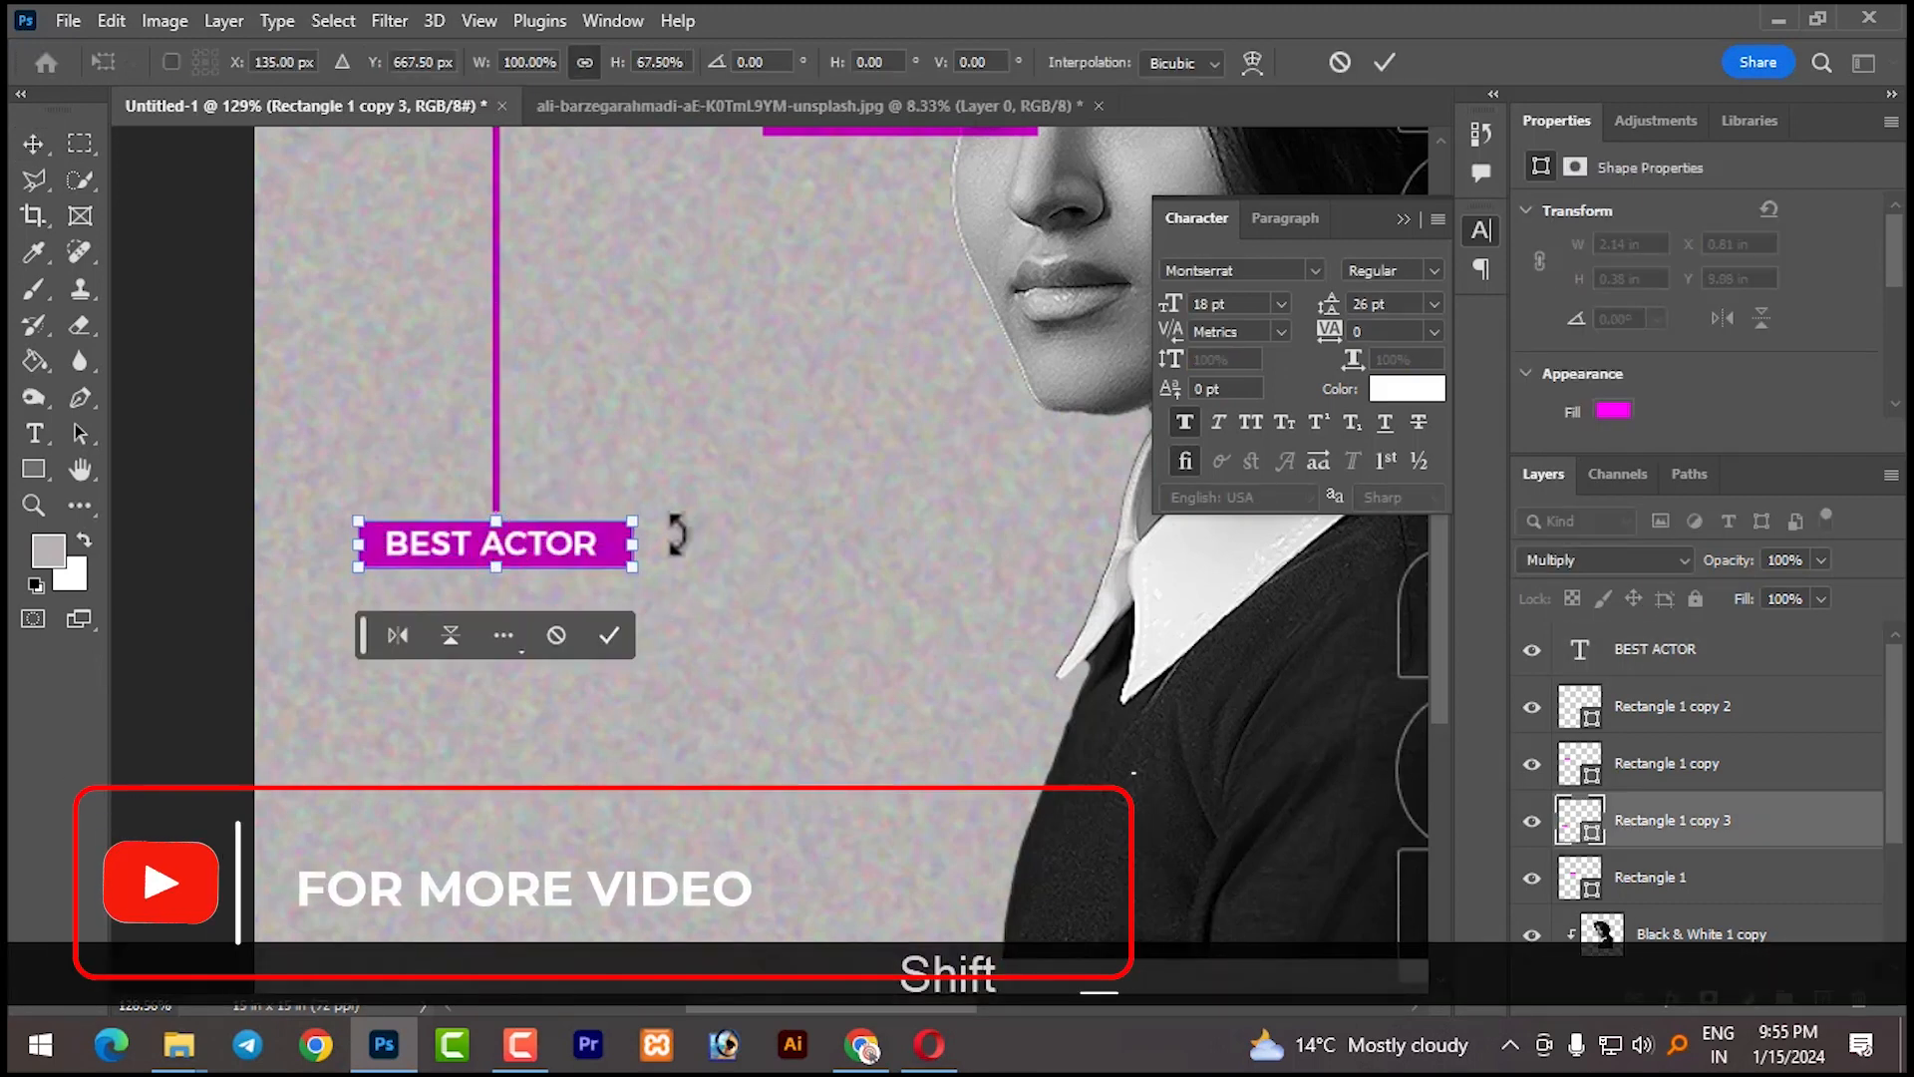
drag(638, 547, 609, 548)
key(Return)
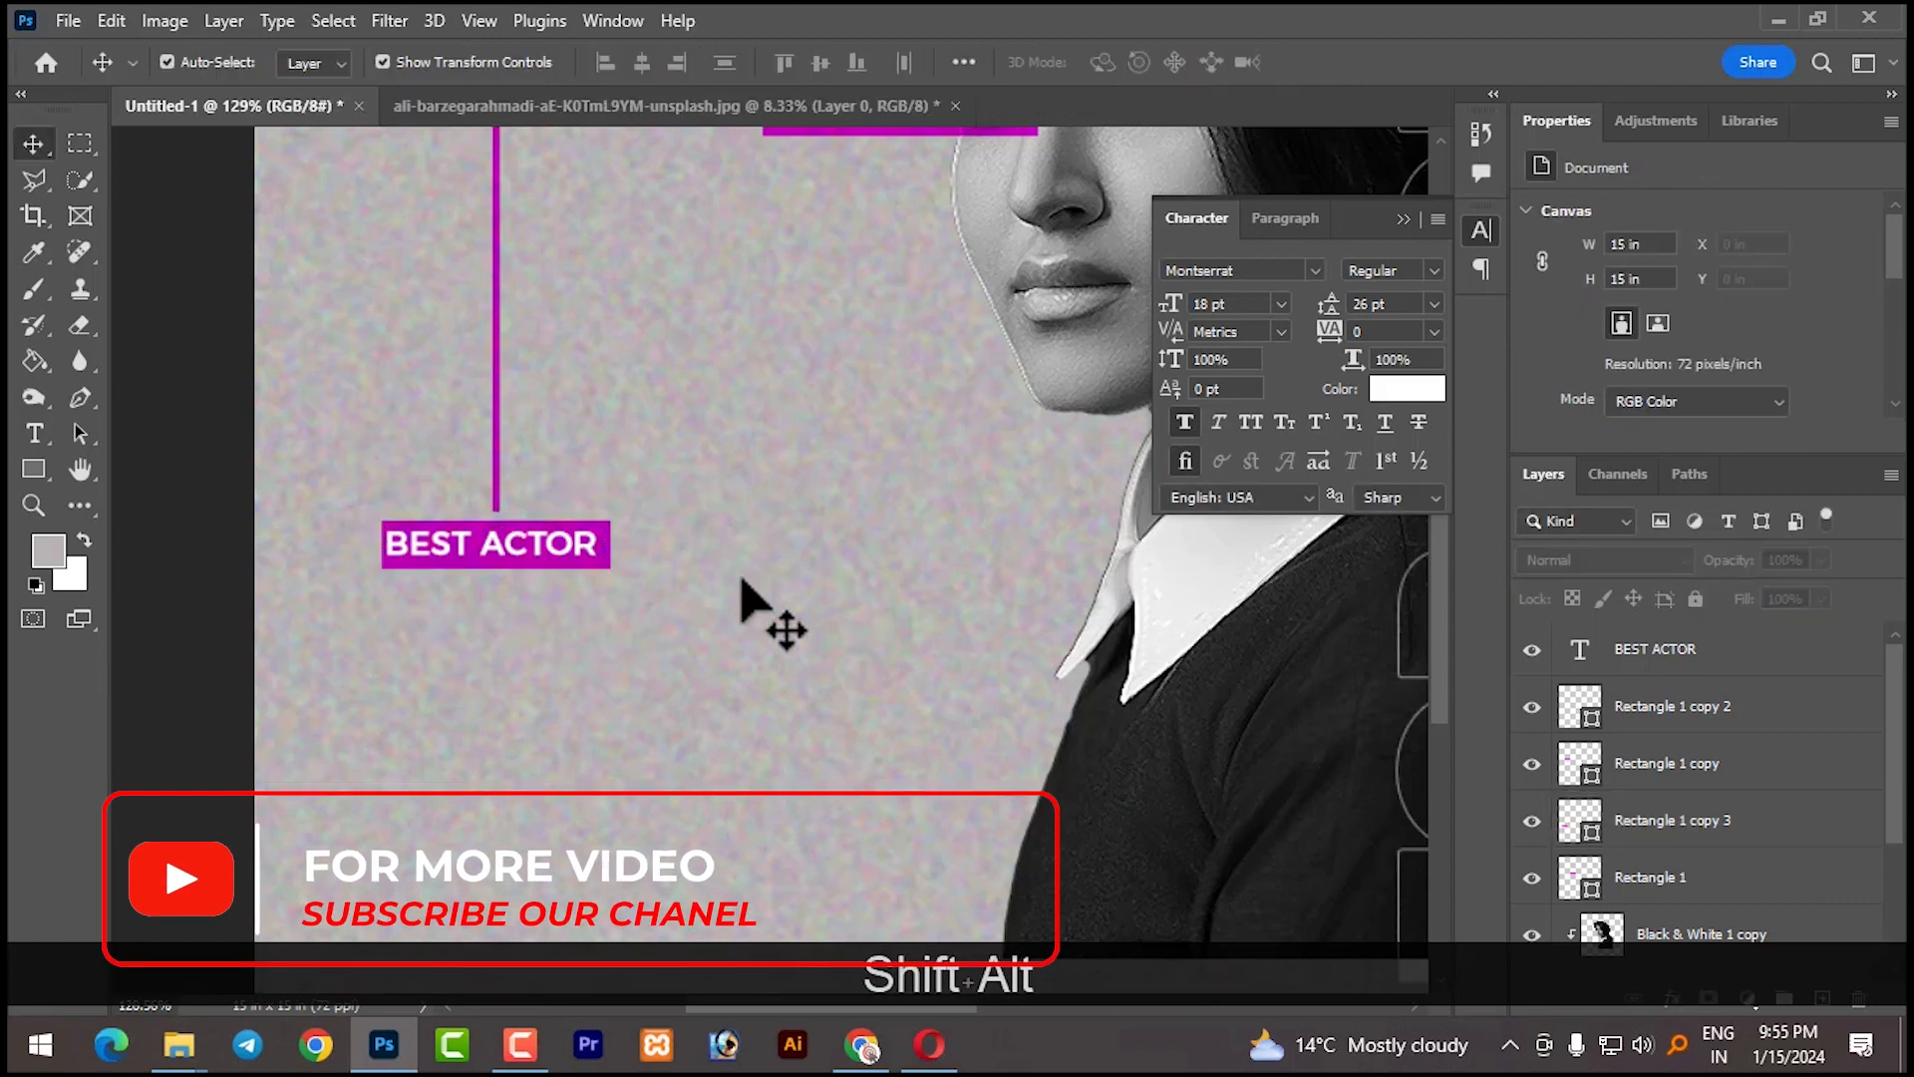
Move BEST ACTOR and its rectangle up together so the rectangle meets the lower end of the vertical line
click(573, 524)
shift+click(509, 546)
drag(513, 551, 516, 536)
click(670, 653)
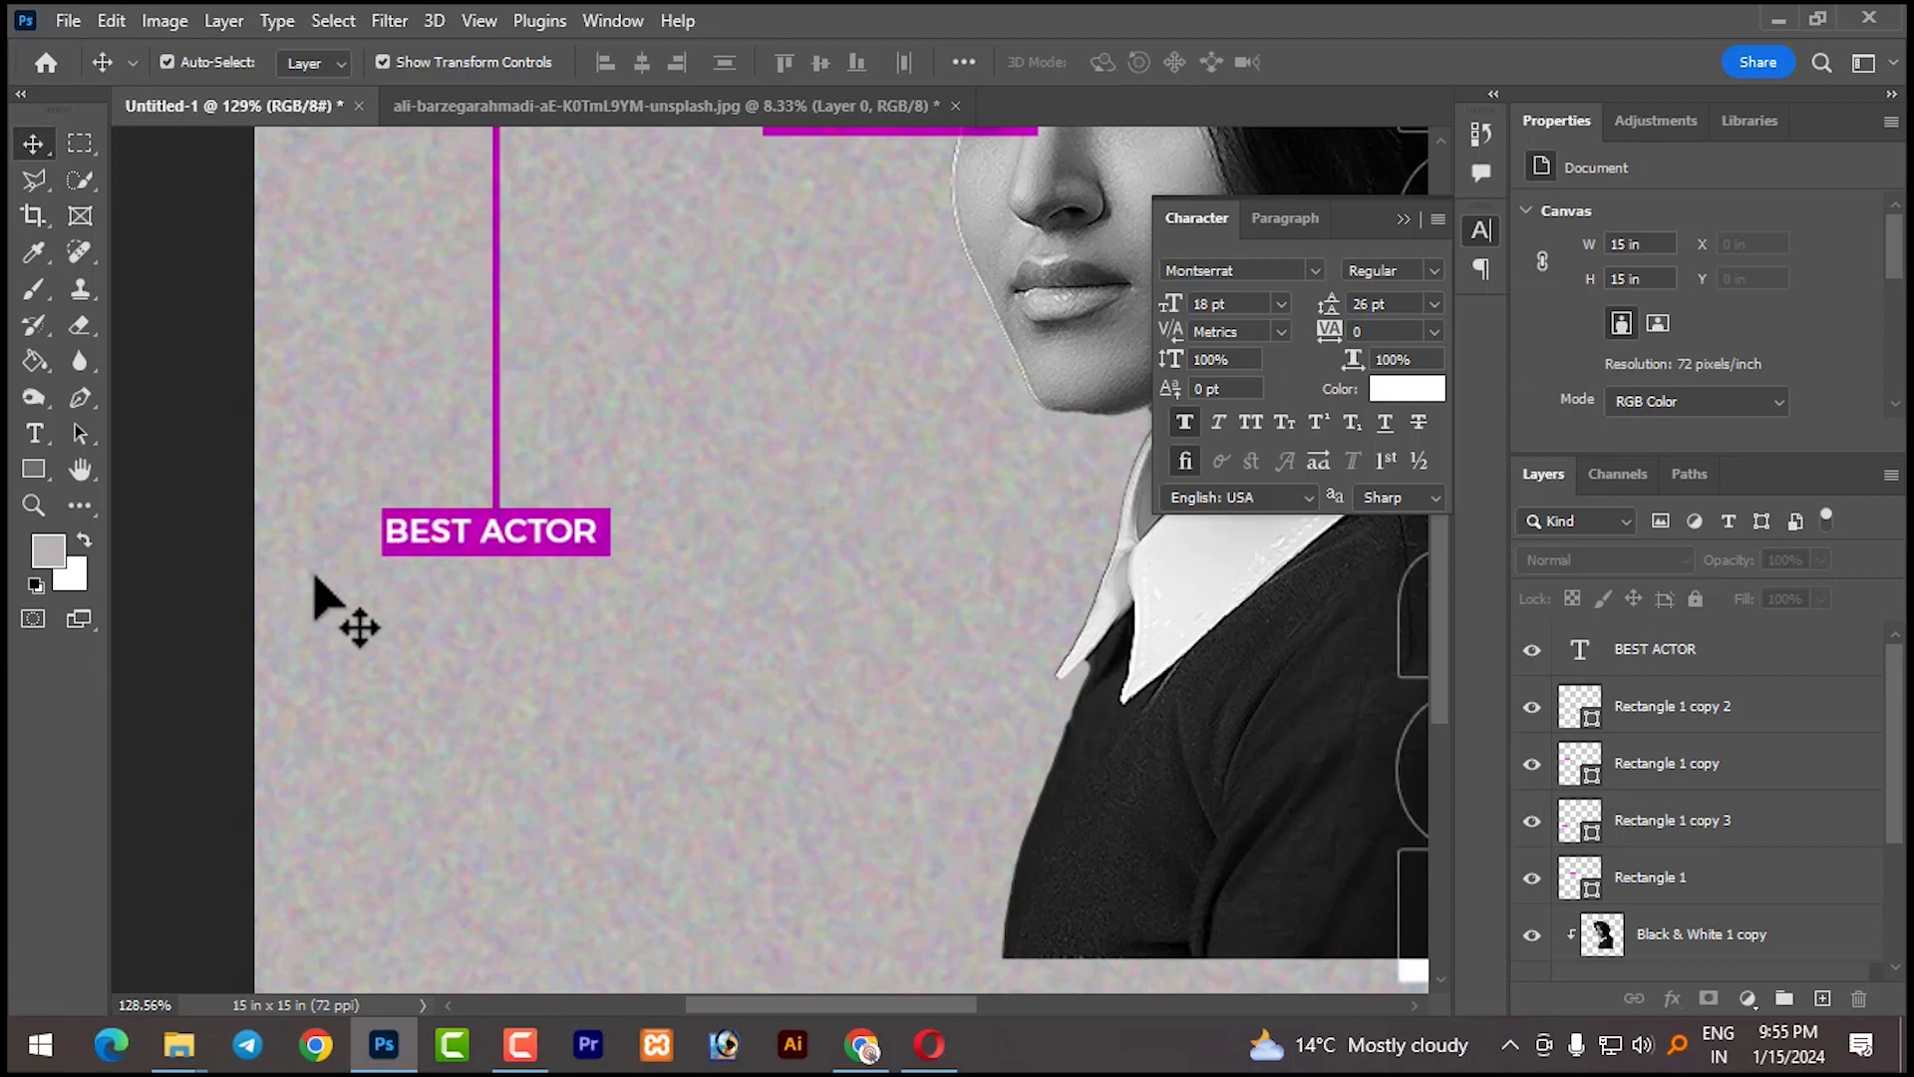
Duplicate the BEST ACTOR text just below its rectangle and change the copy's wording to SMART
click(447, 547)
drag(449, 556, 489, 610)
double_click(471, 597)
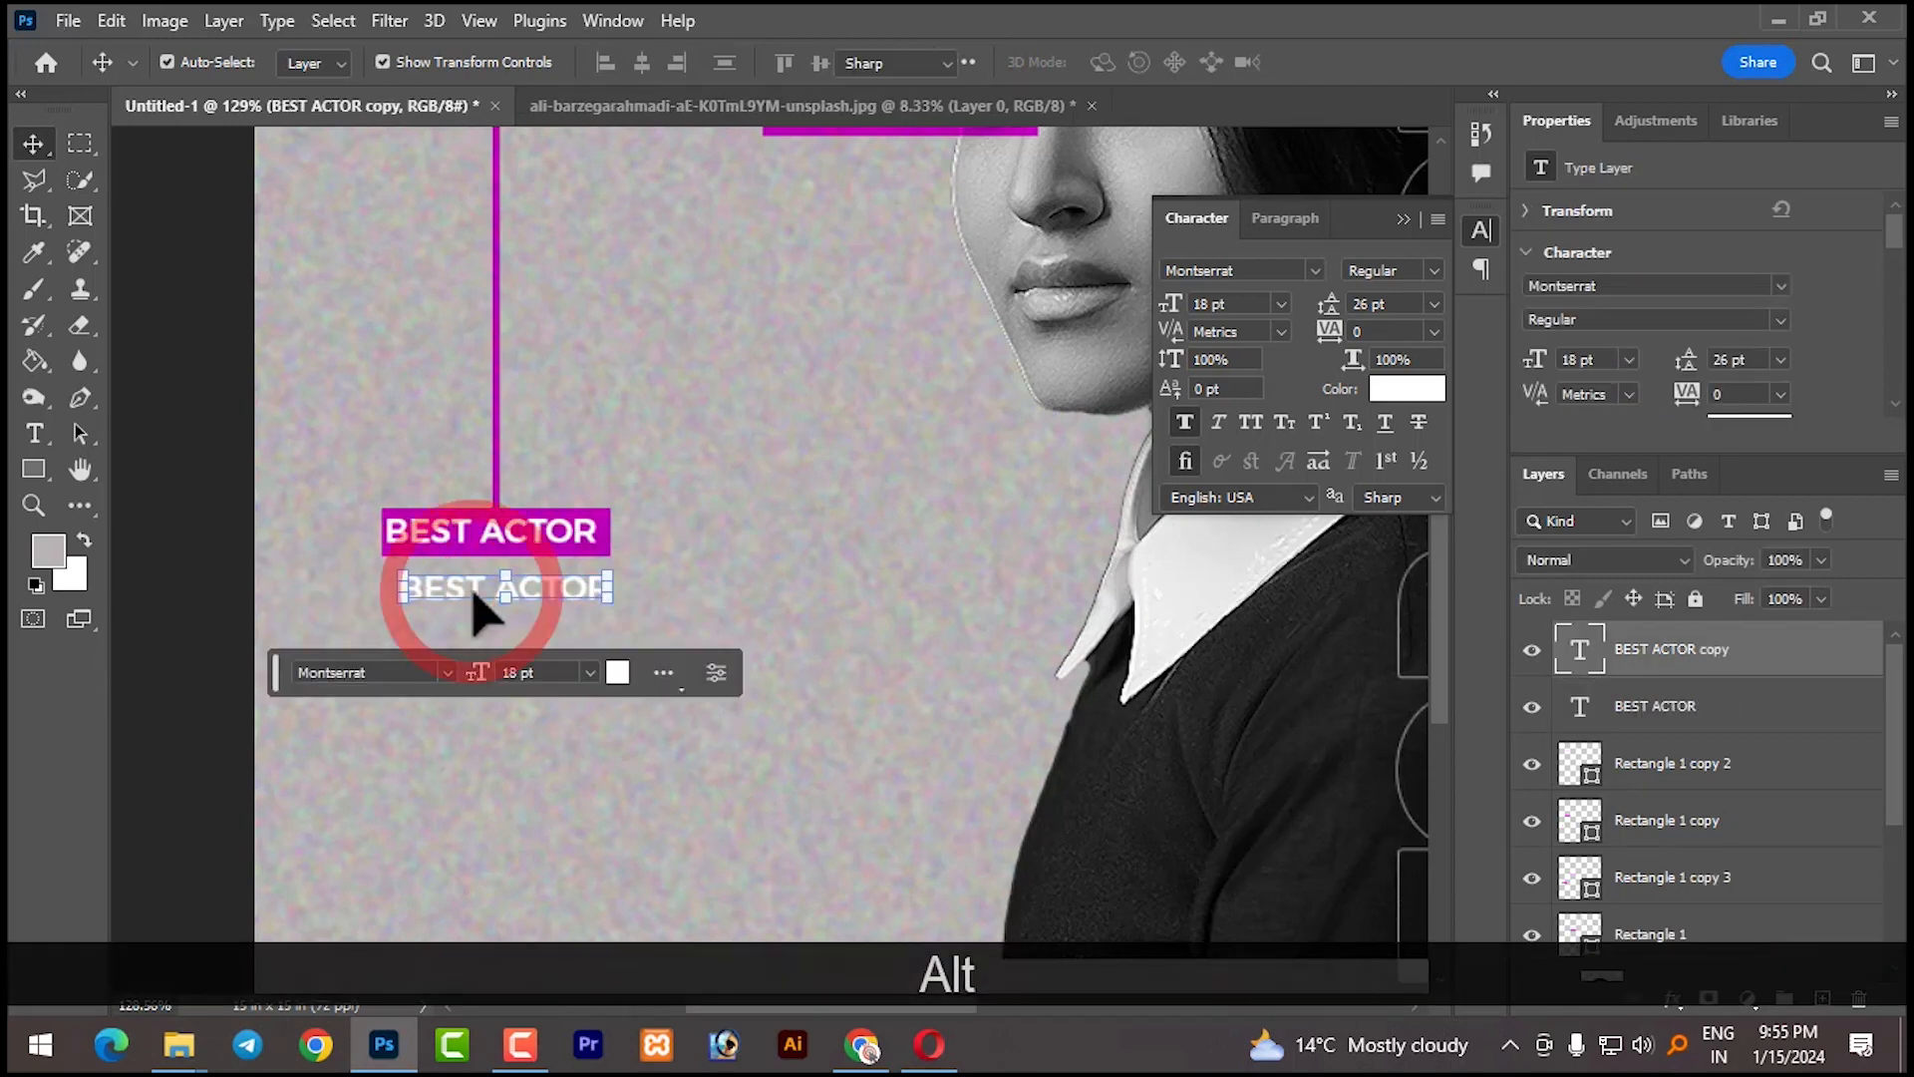
text(SMAT)
key(BackSpace)
text(RT)
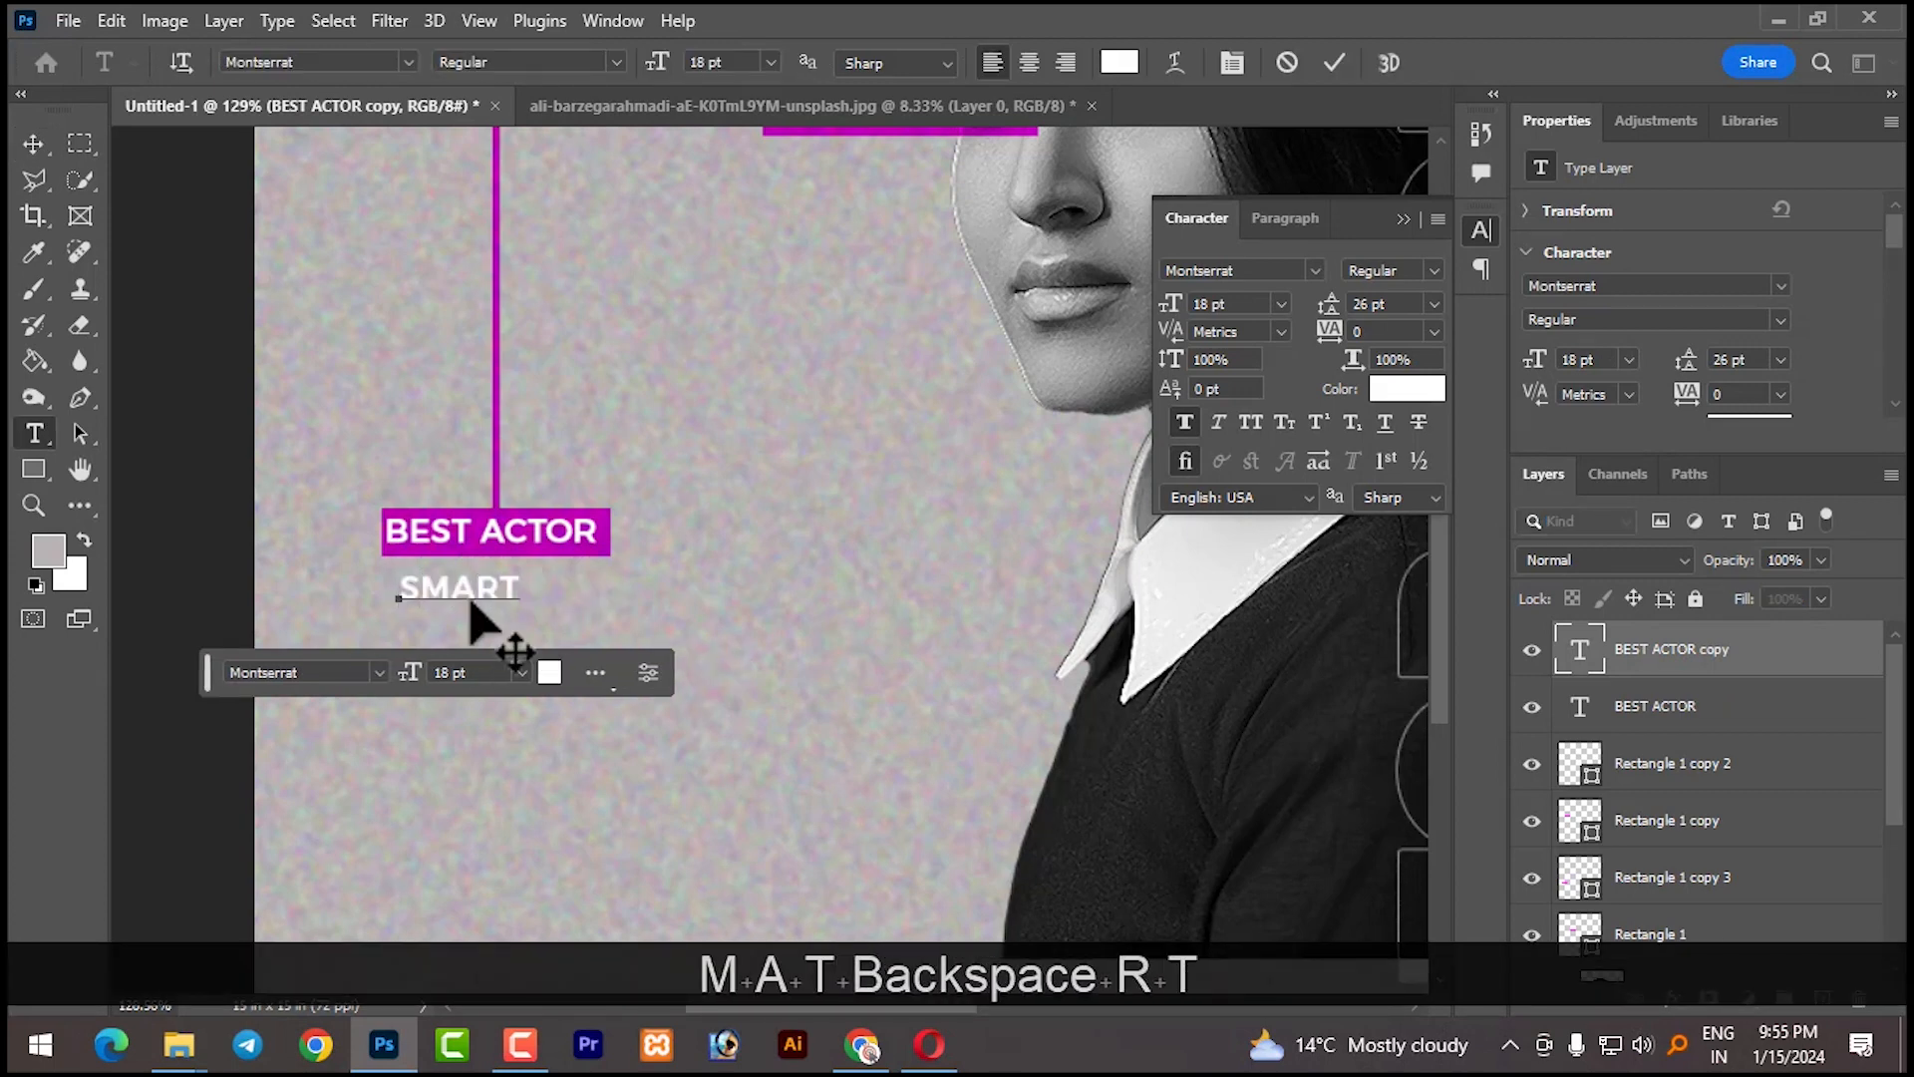
click(31, 145)
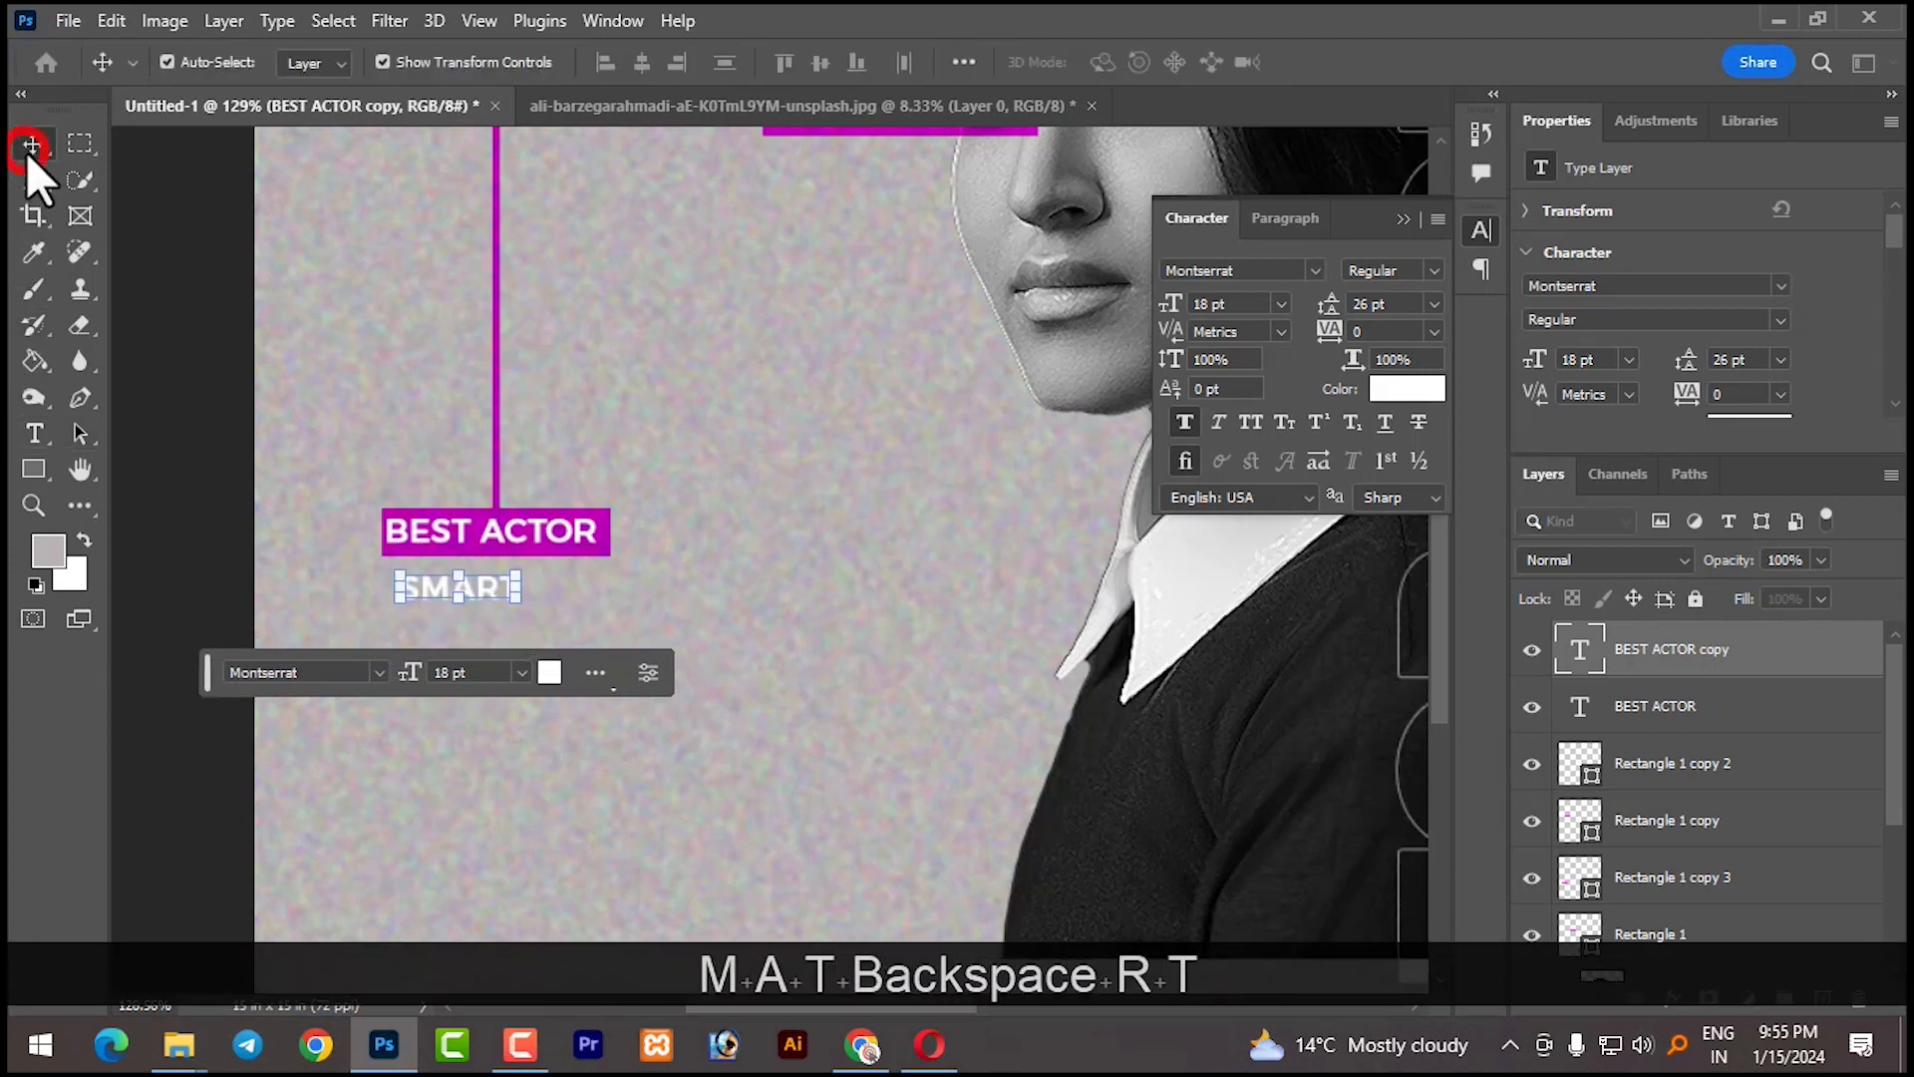
Set the SMART text to 12 pt and centre it directly below the BEST ACTOR rectangle
click(535, 674)
click(501, 431)
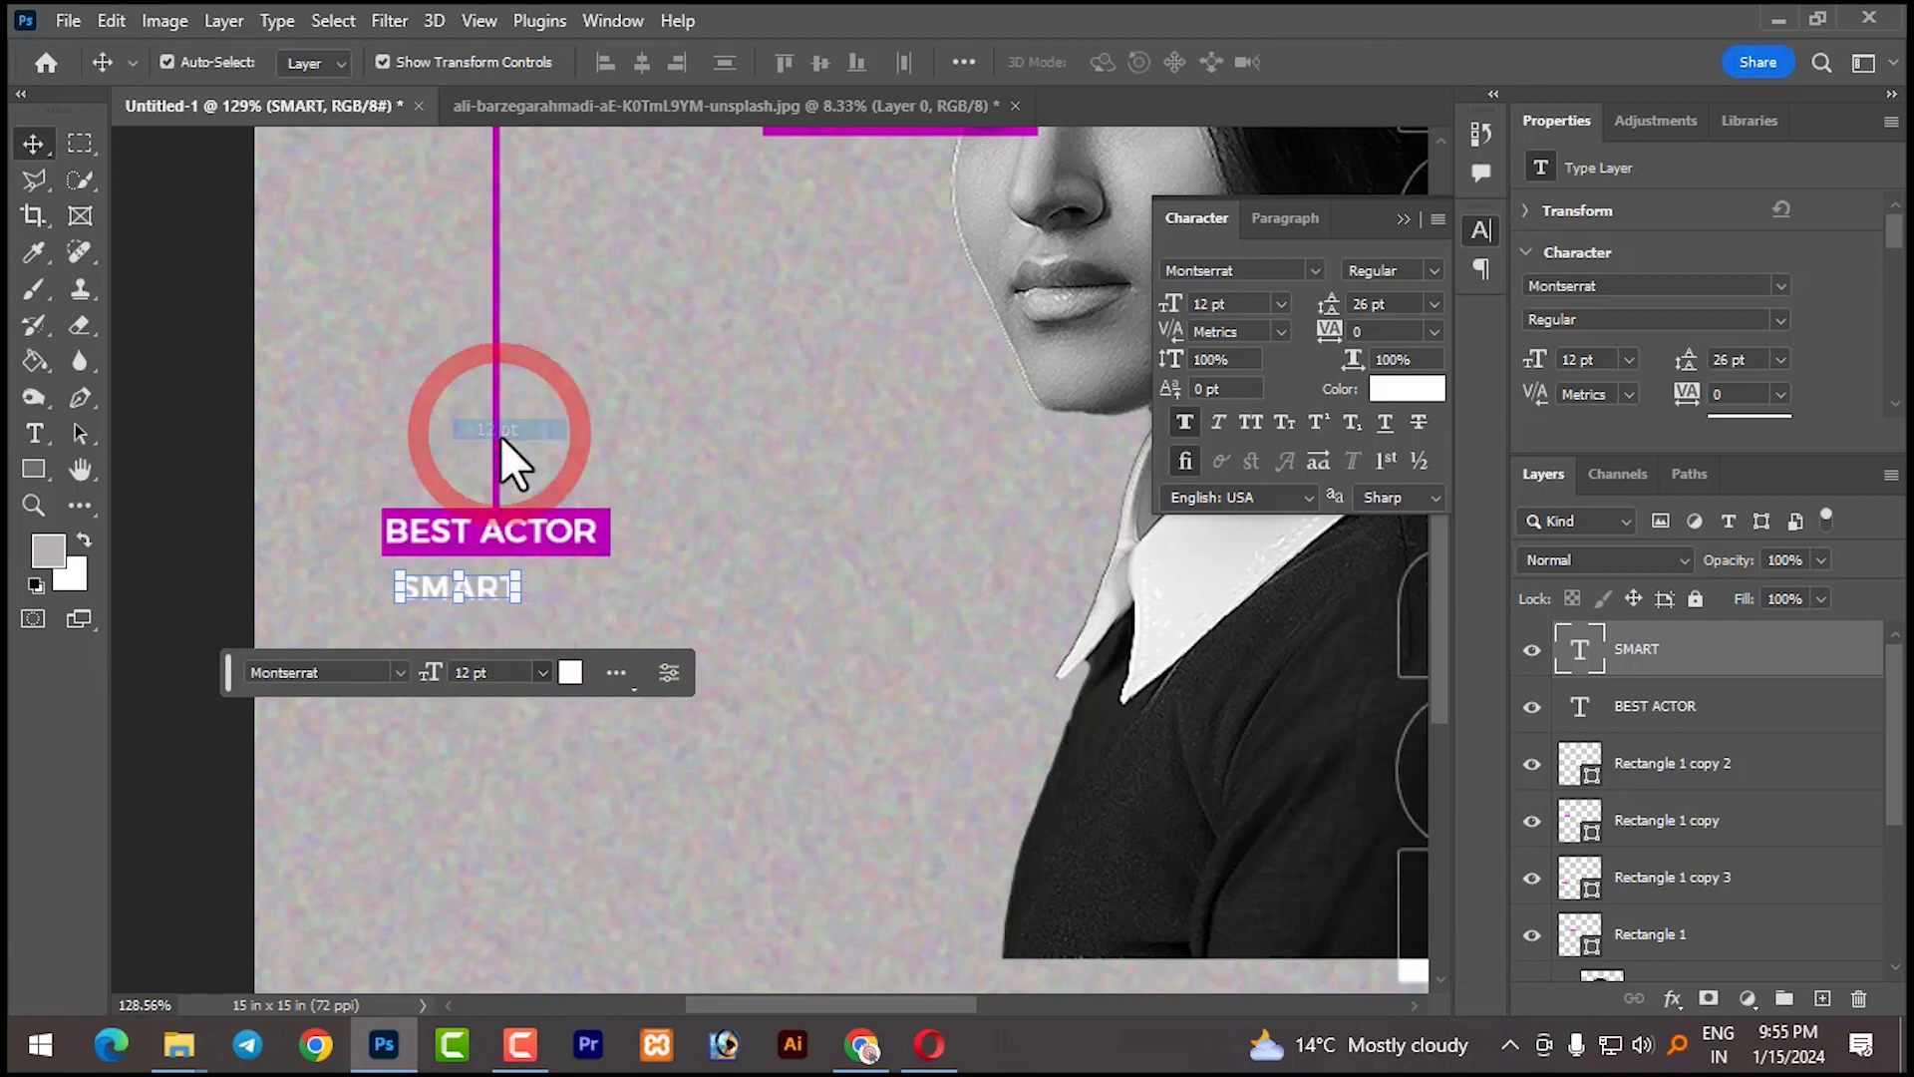
click(539, 576)
click(444, 596)
drag(444, 598, 501, 579)
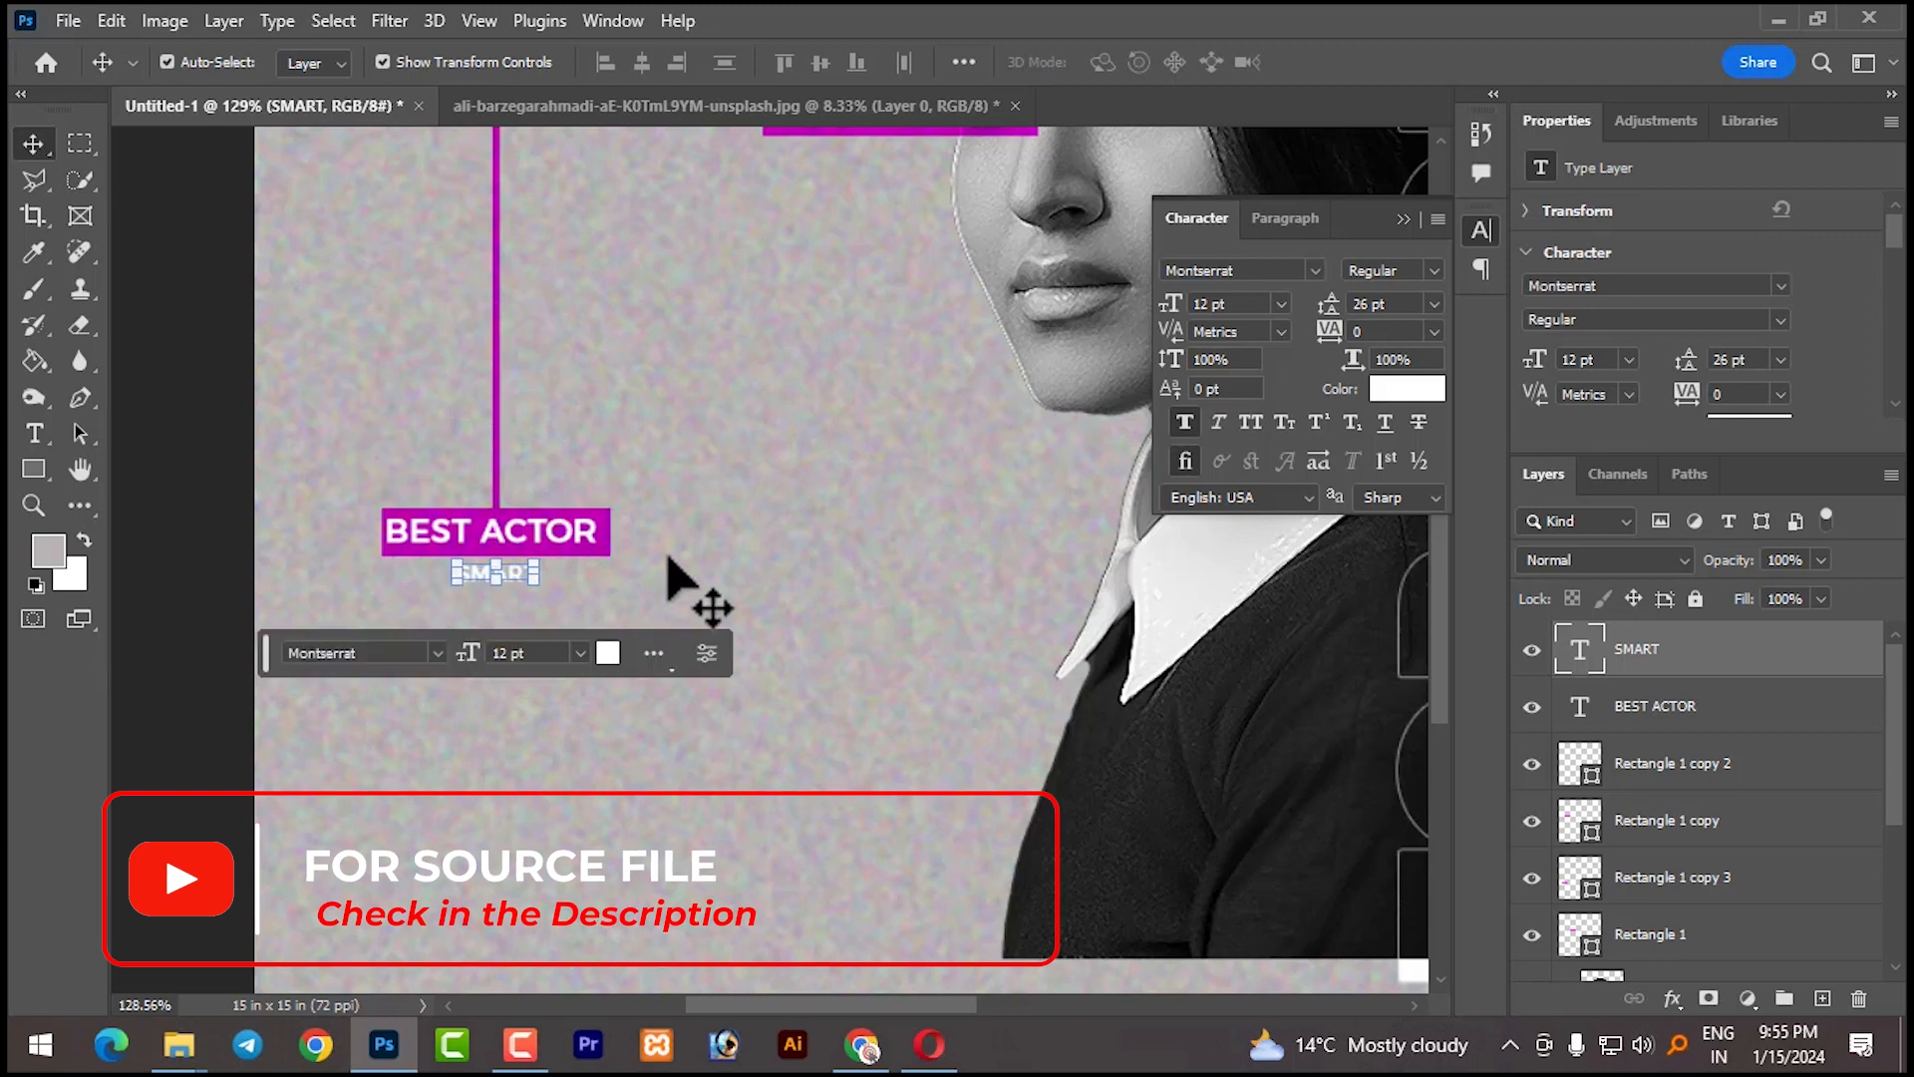
click(673, 579)
Duplicate the horizontal magenta line beside the end of SMART and shorten it to about 0.53 in, ending at the rectangle's edge
scroll(686, 568, up, 2)
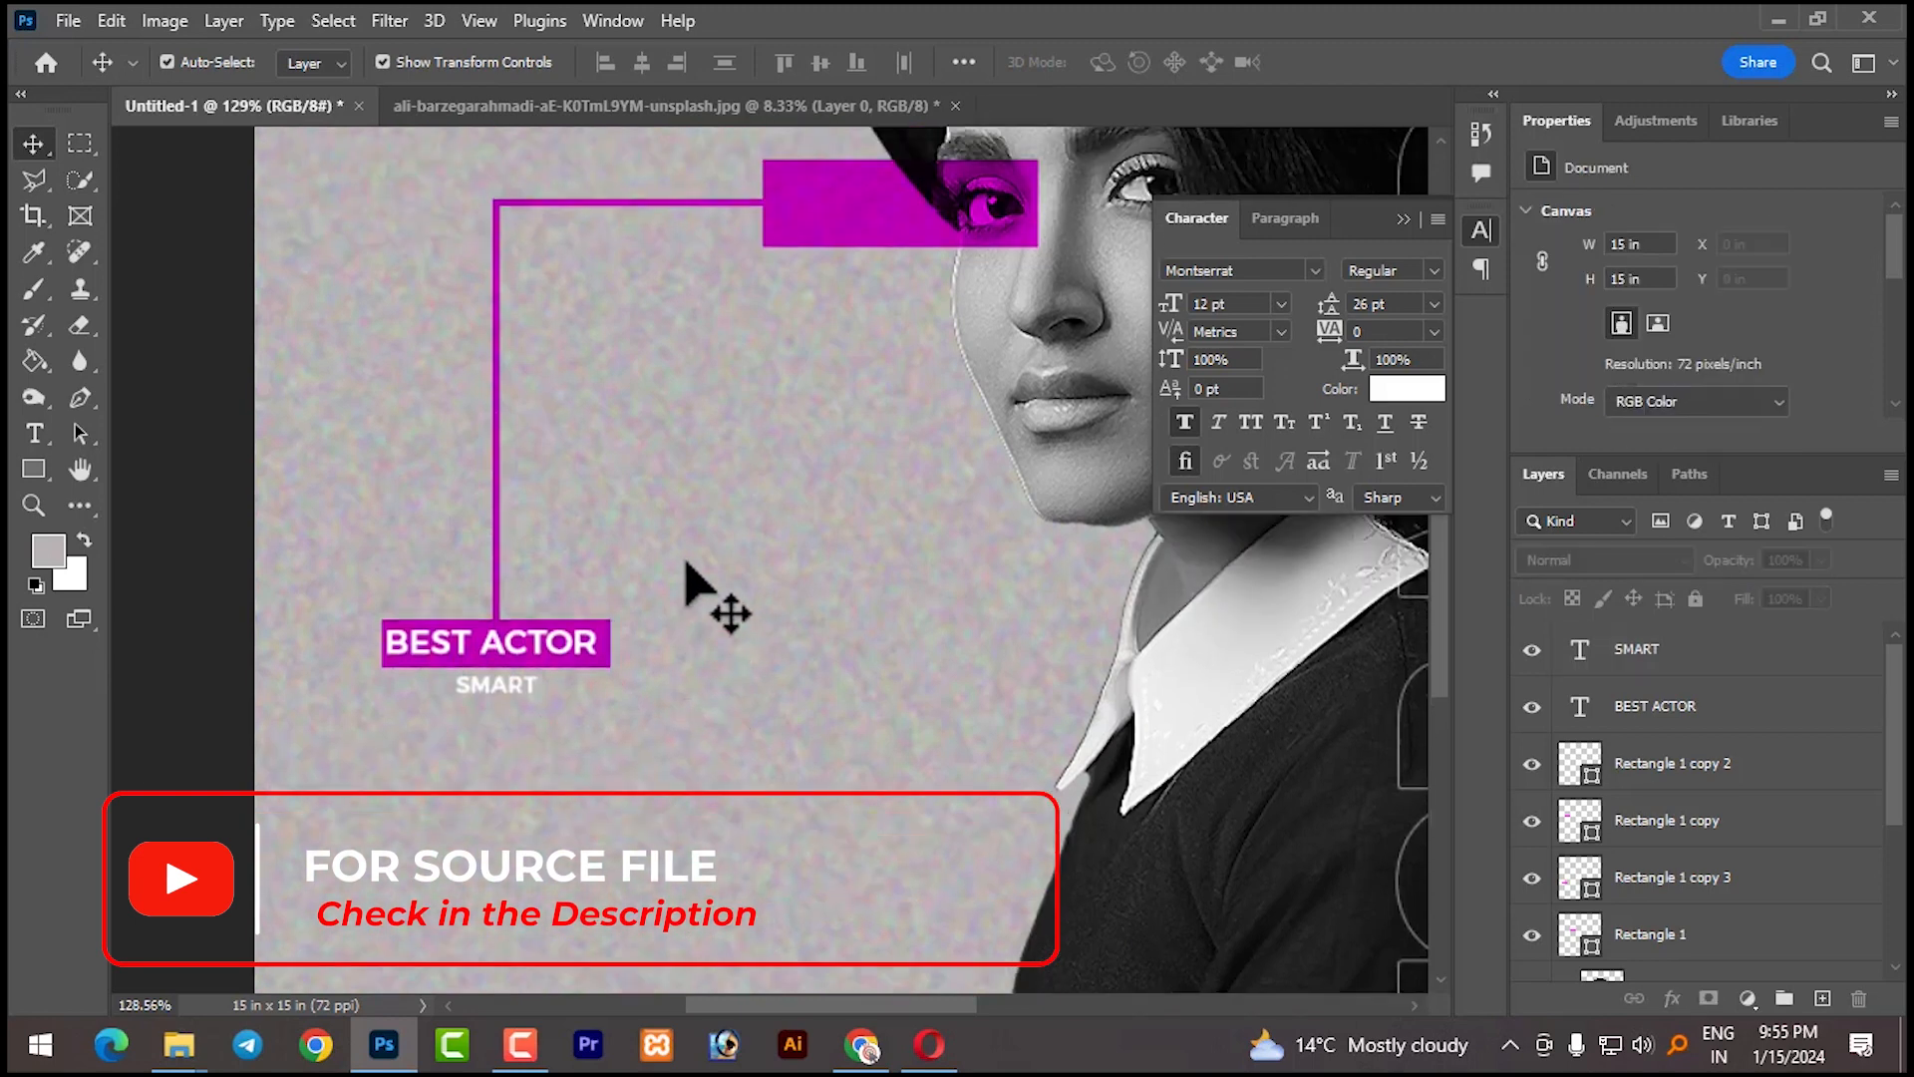
click(612, 204)
drag(608, 203, 659, 695)
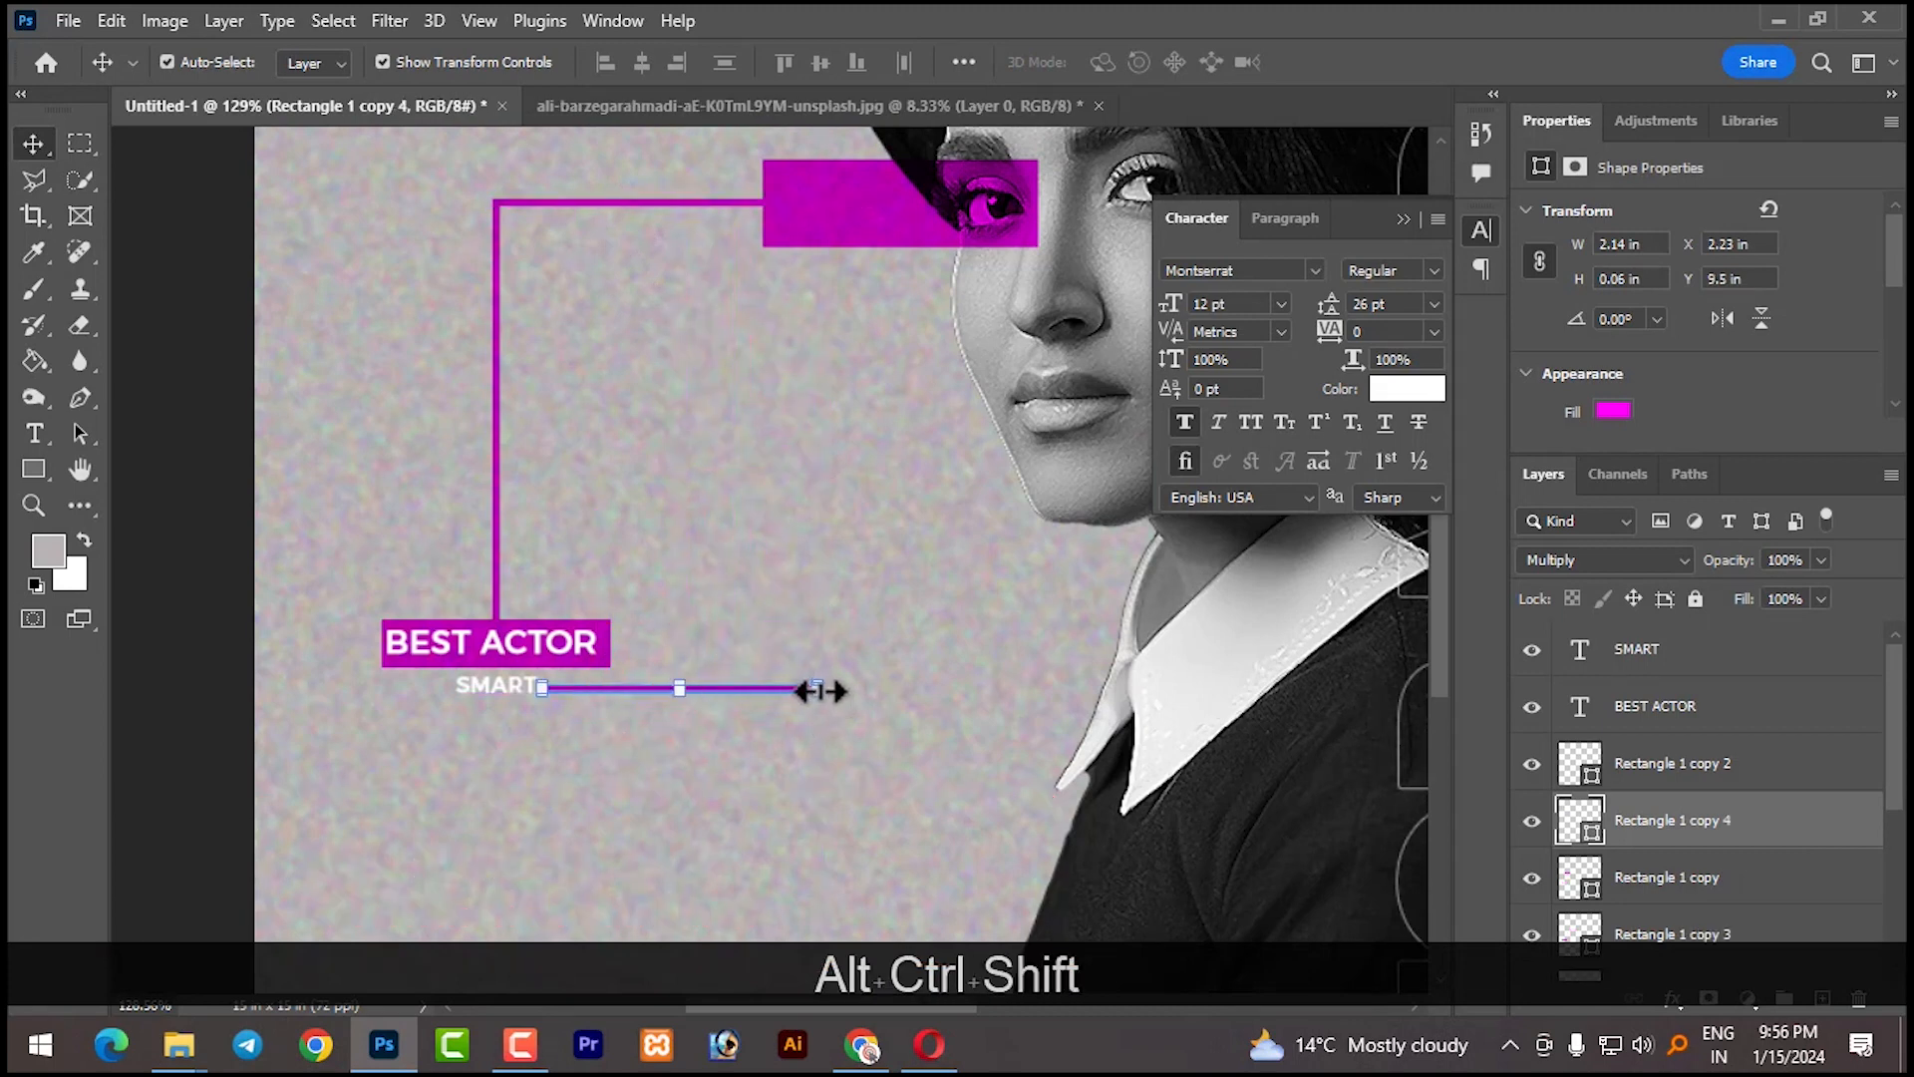
drag(810, 690, 604, 691)
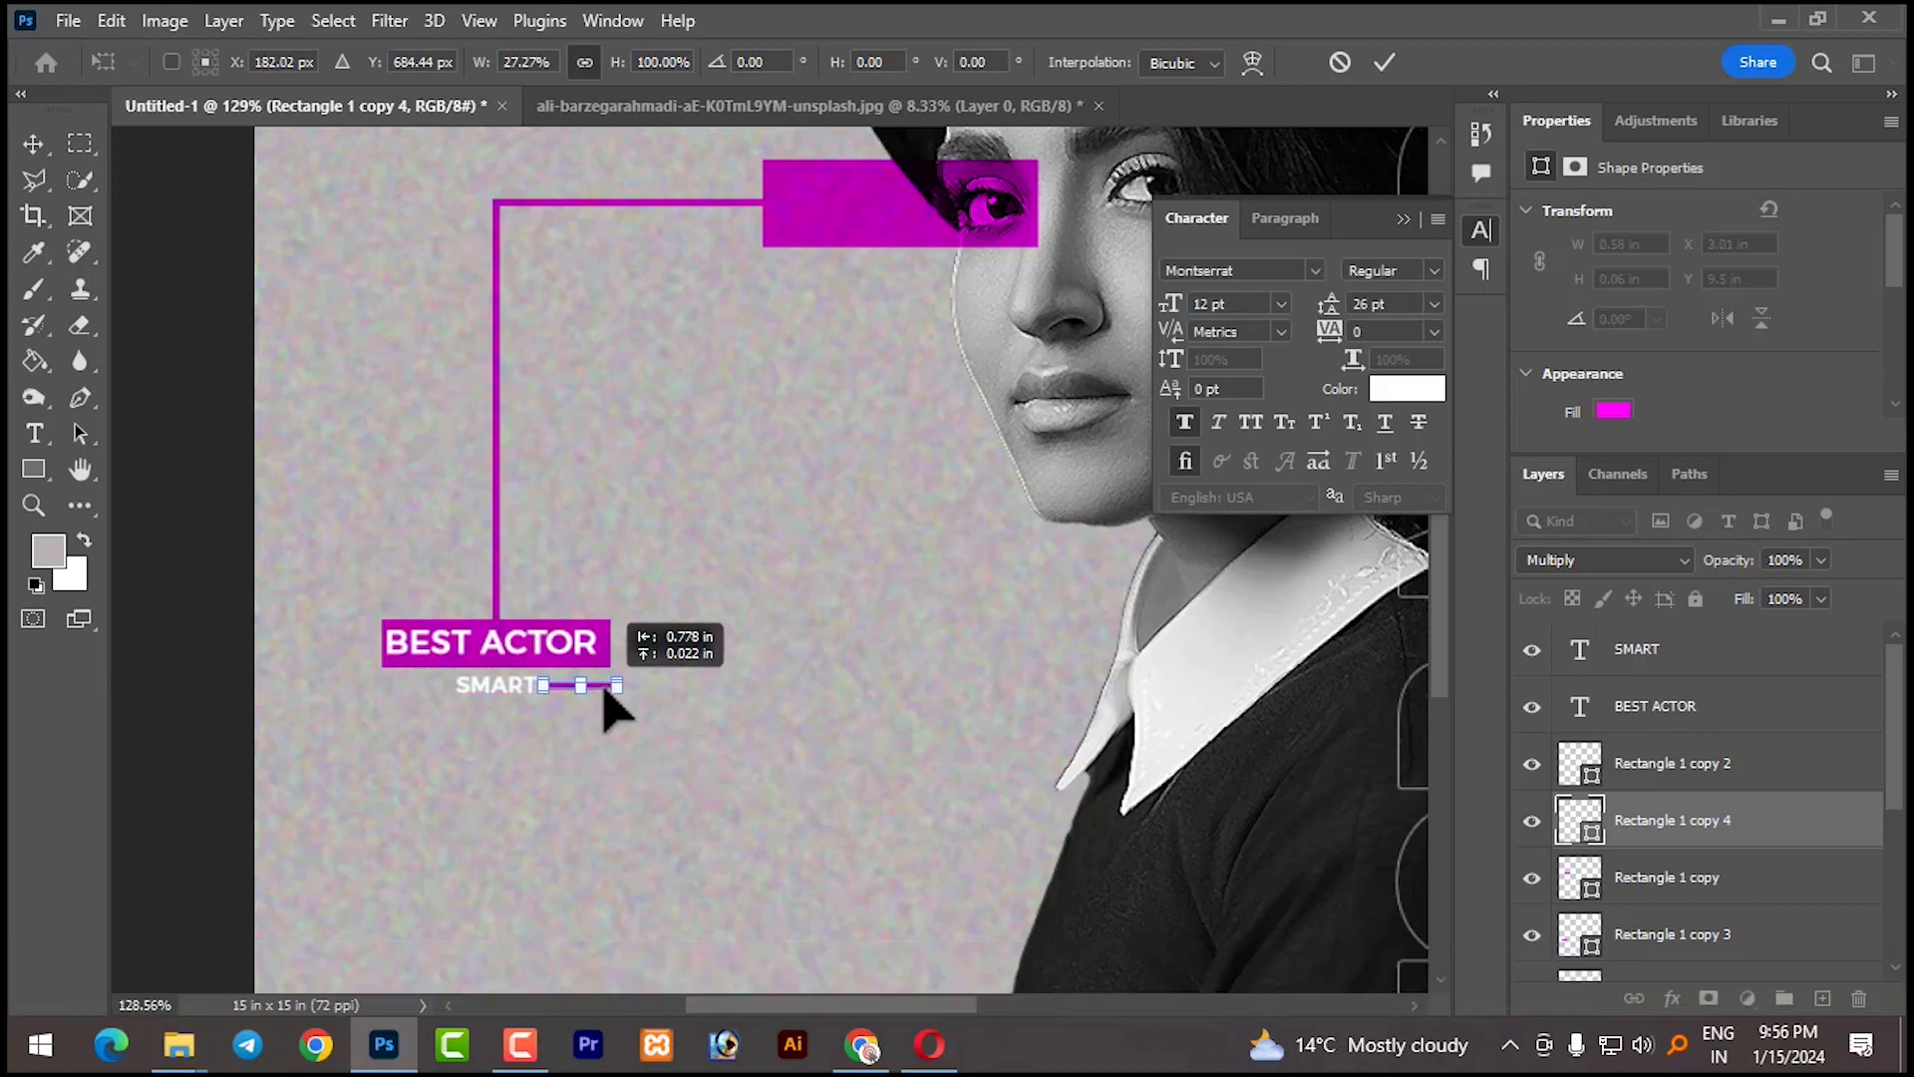
scroll(611, 698, up, 5)
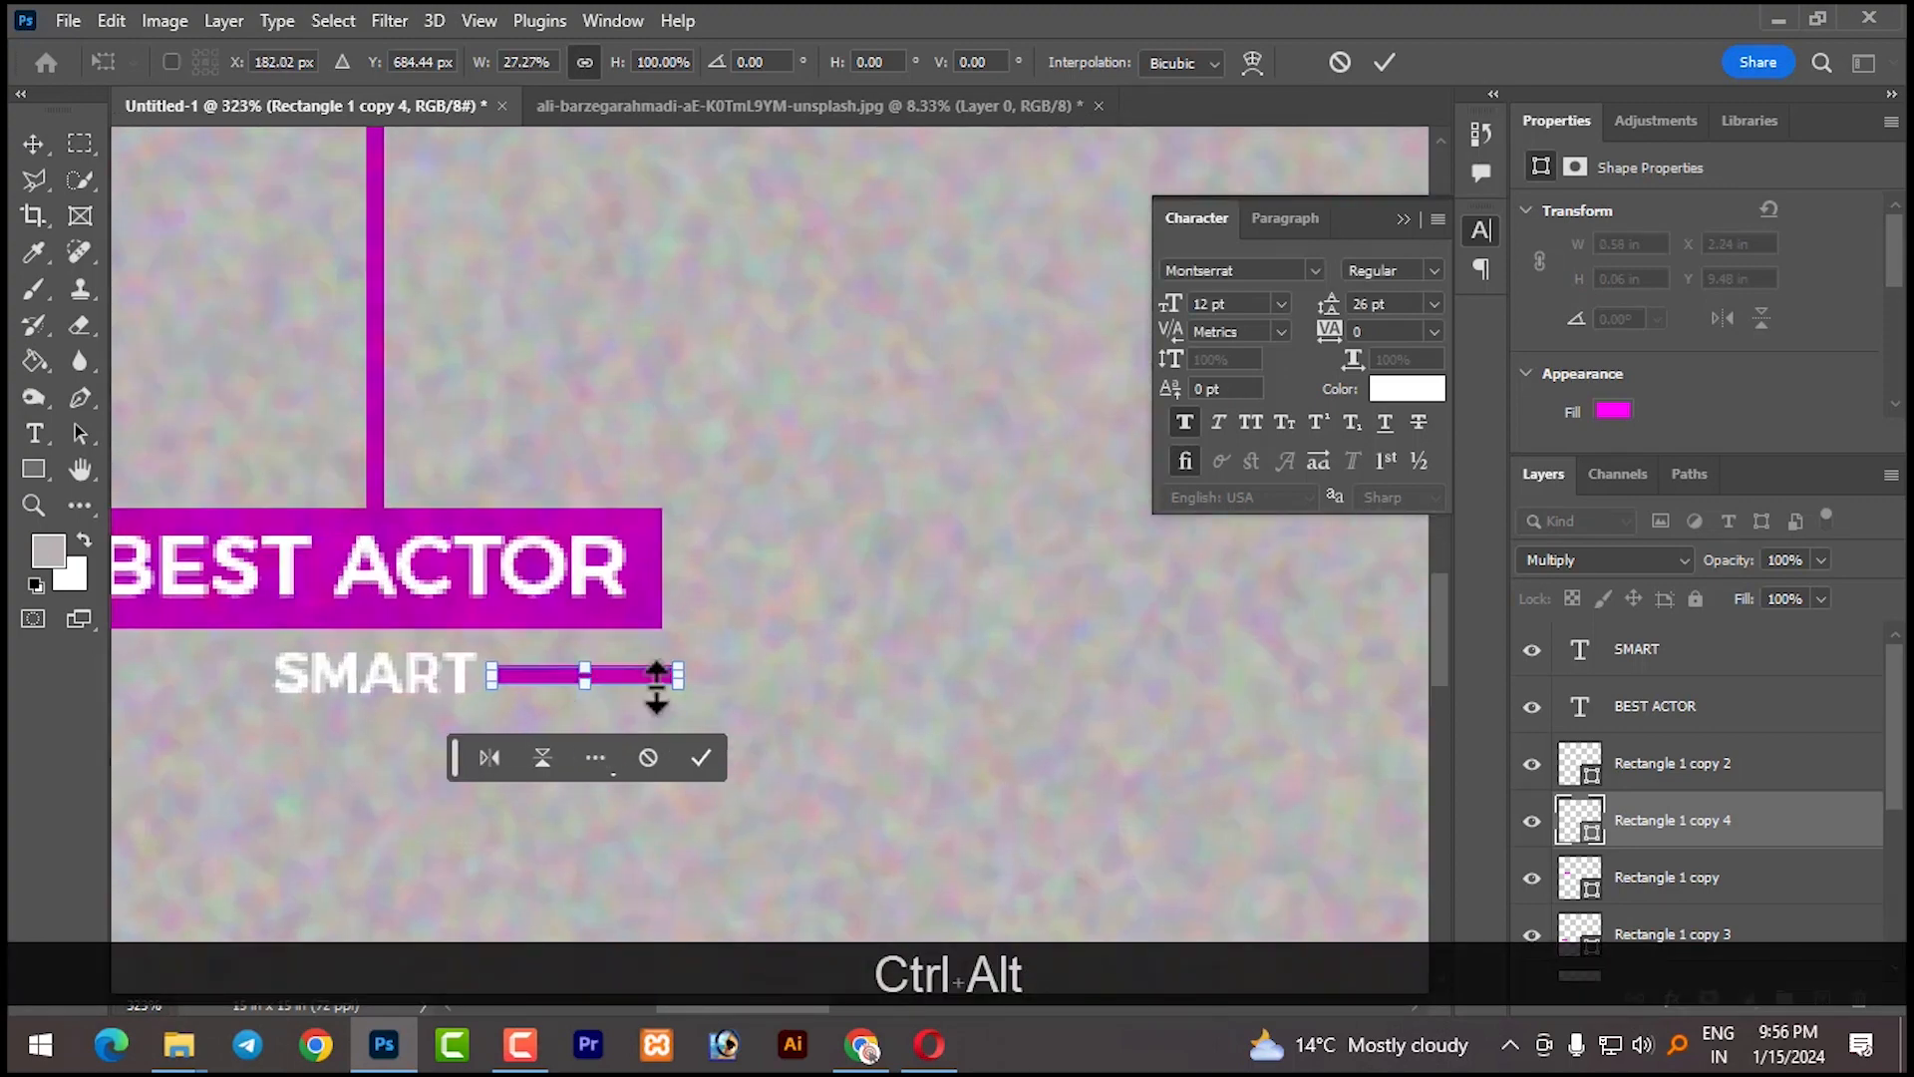
drag(678, 676, 605, 661)
click(688, 762)
Duplicate the short magenta line onto the opposite side of SMART, flush with the rectangle's left edge
click(809, 736)
click(983, 648)
click(825, 743)
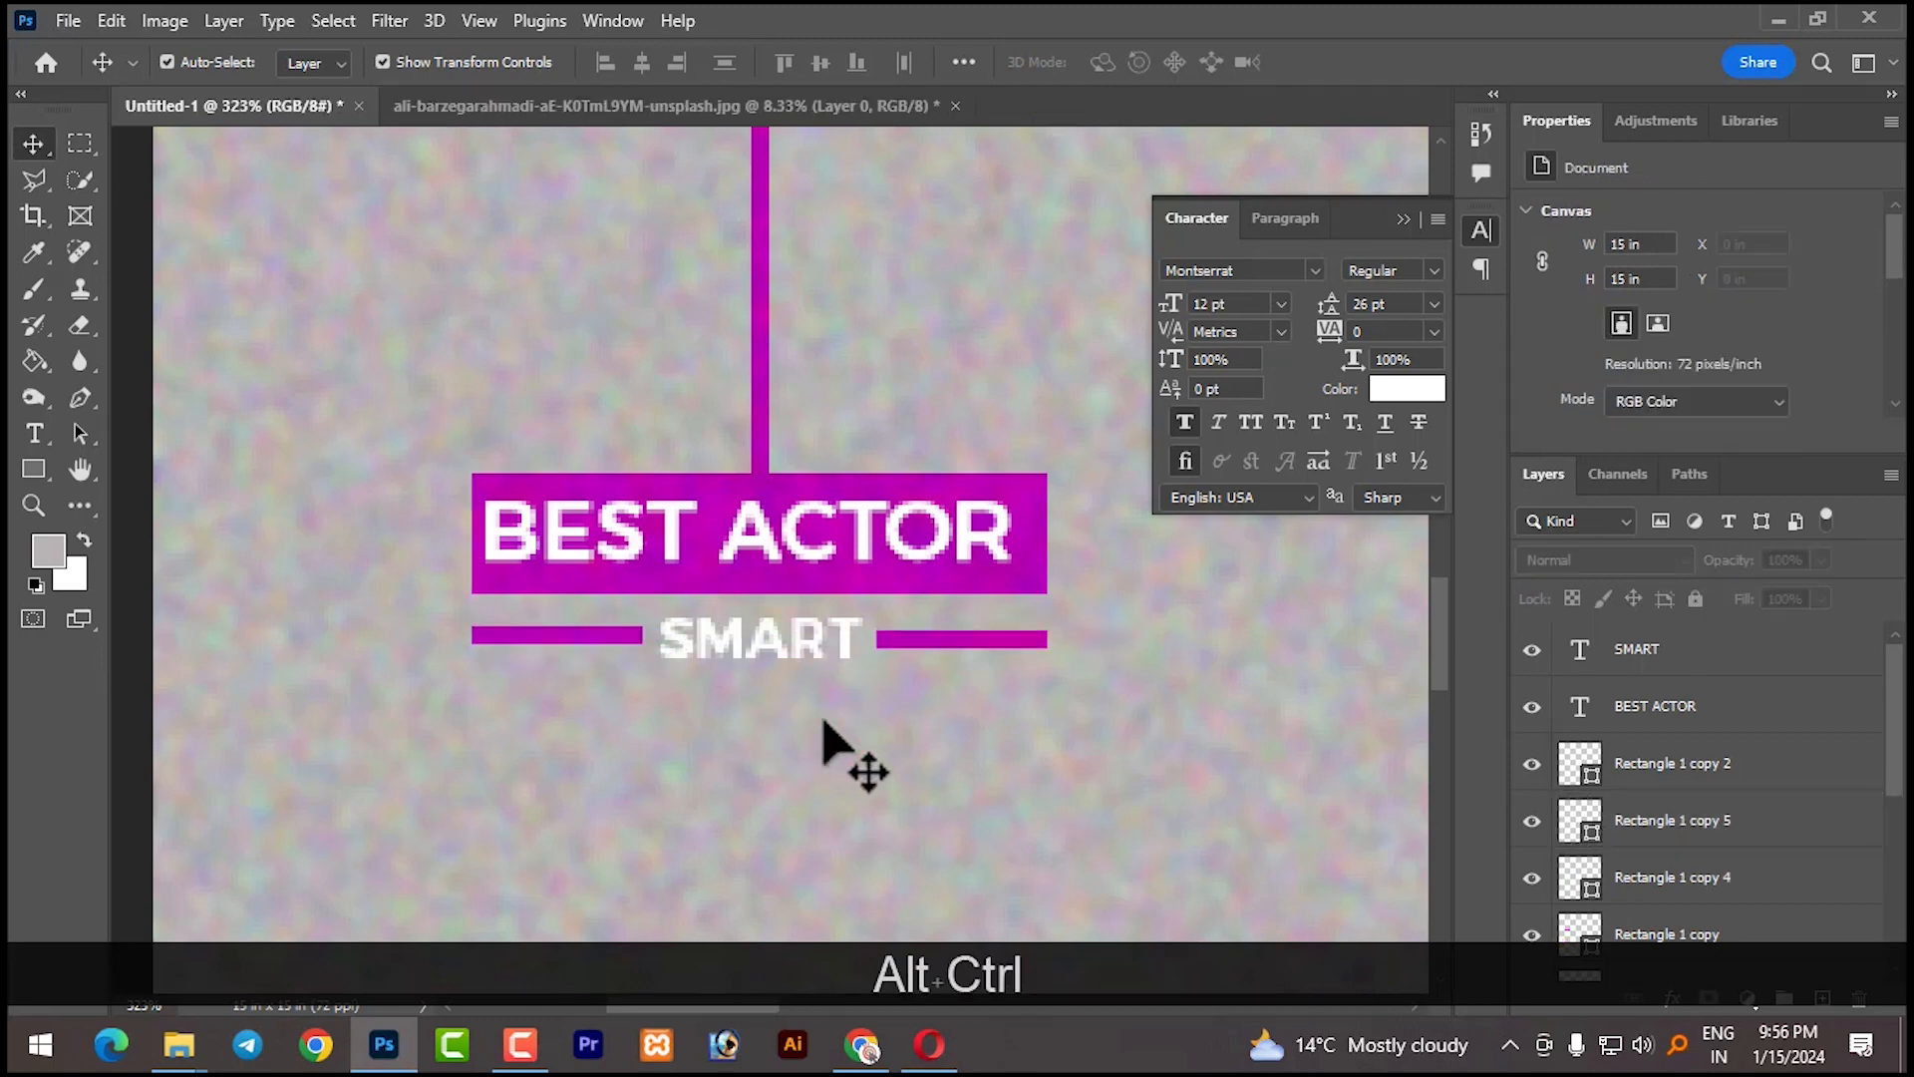
Align the SMART text and the two short lines beside it on their vertical centres
click(806, 648)
shift+click(945, 644)
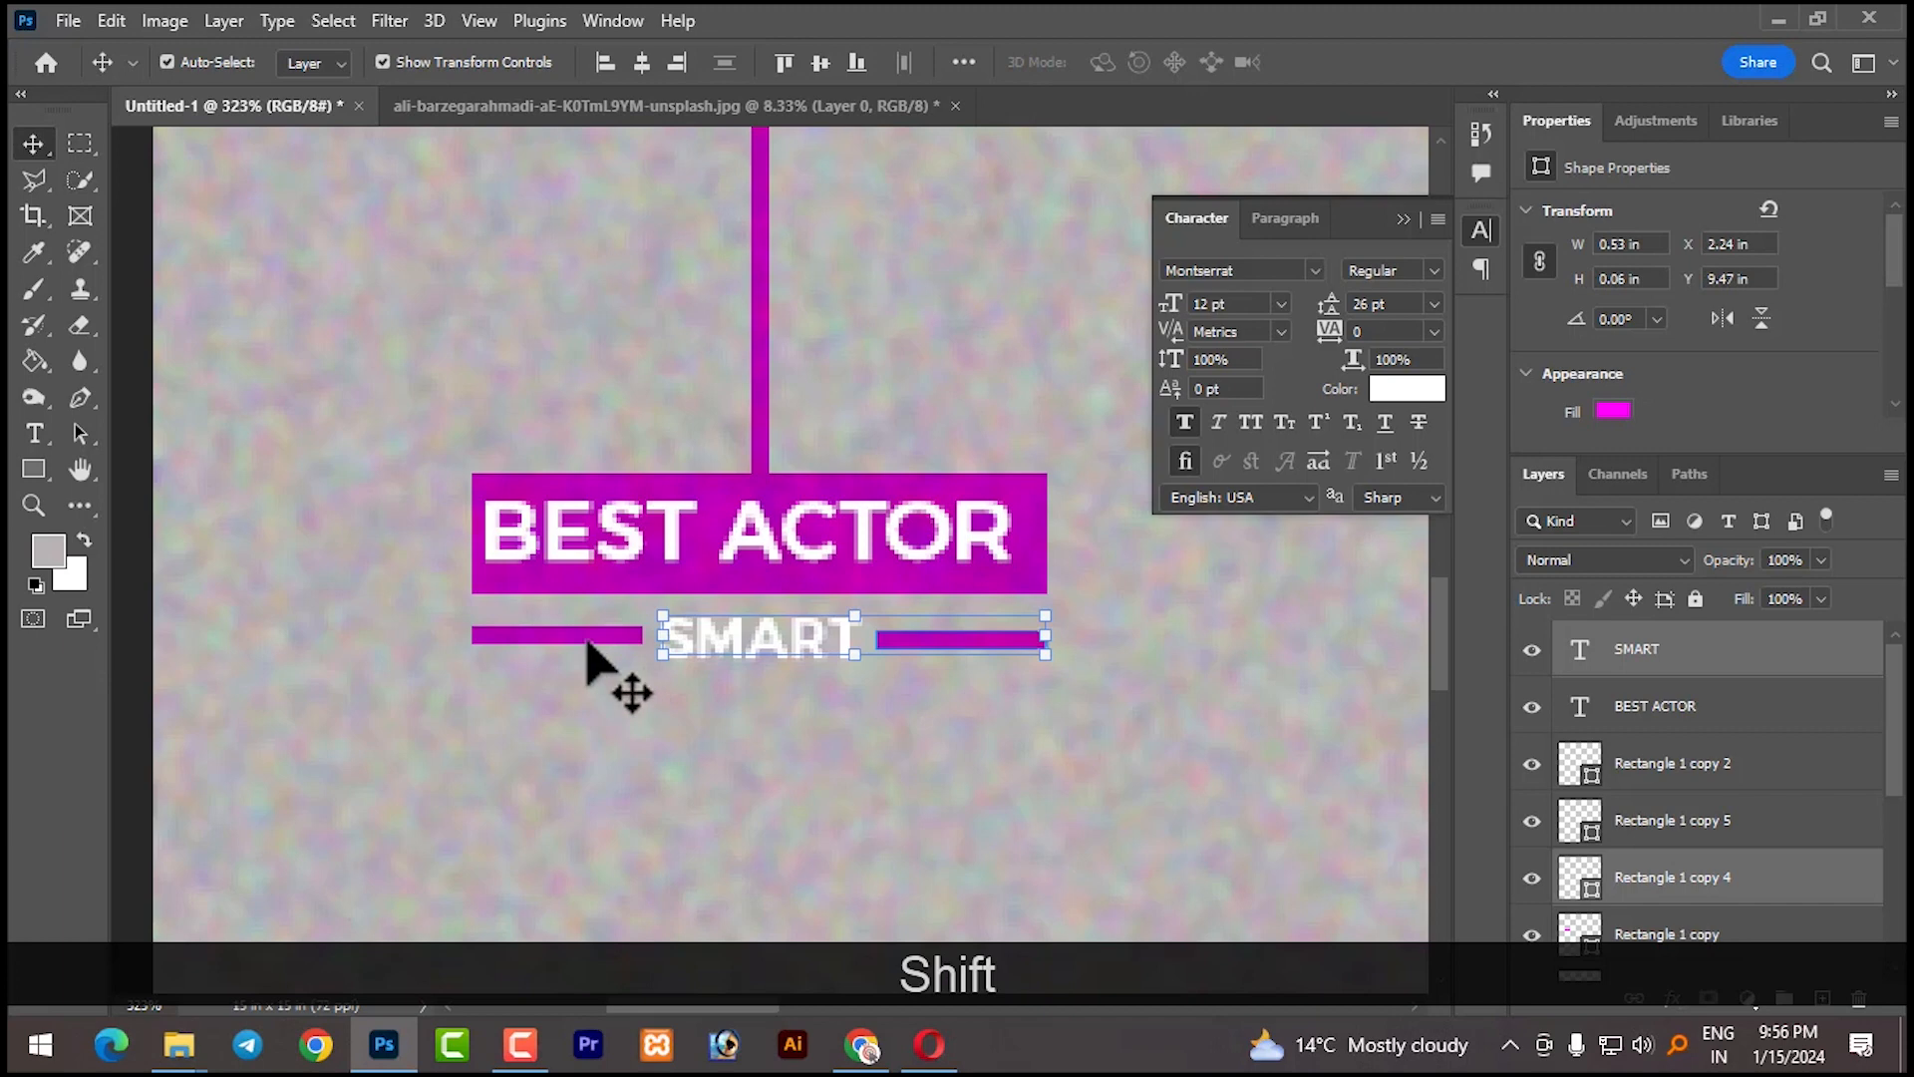
shift+click(609, 627)
click(820, 60)
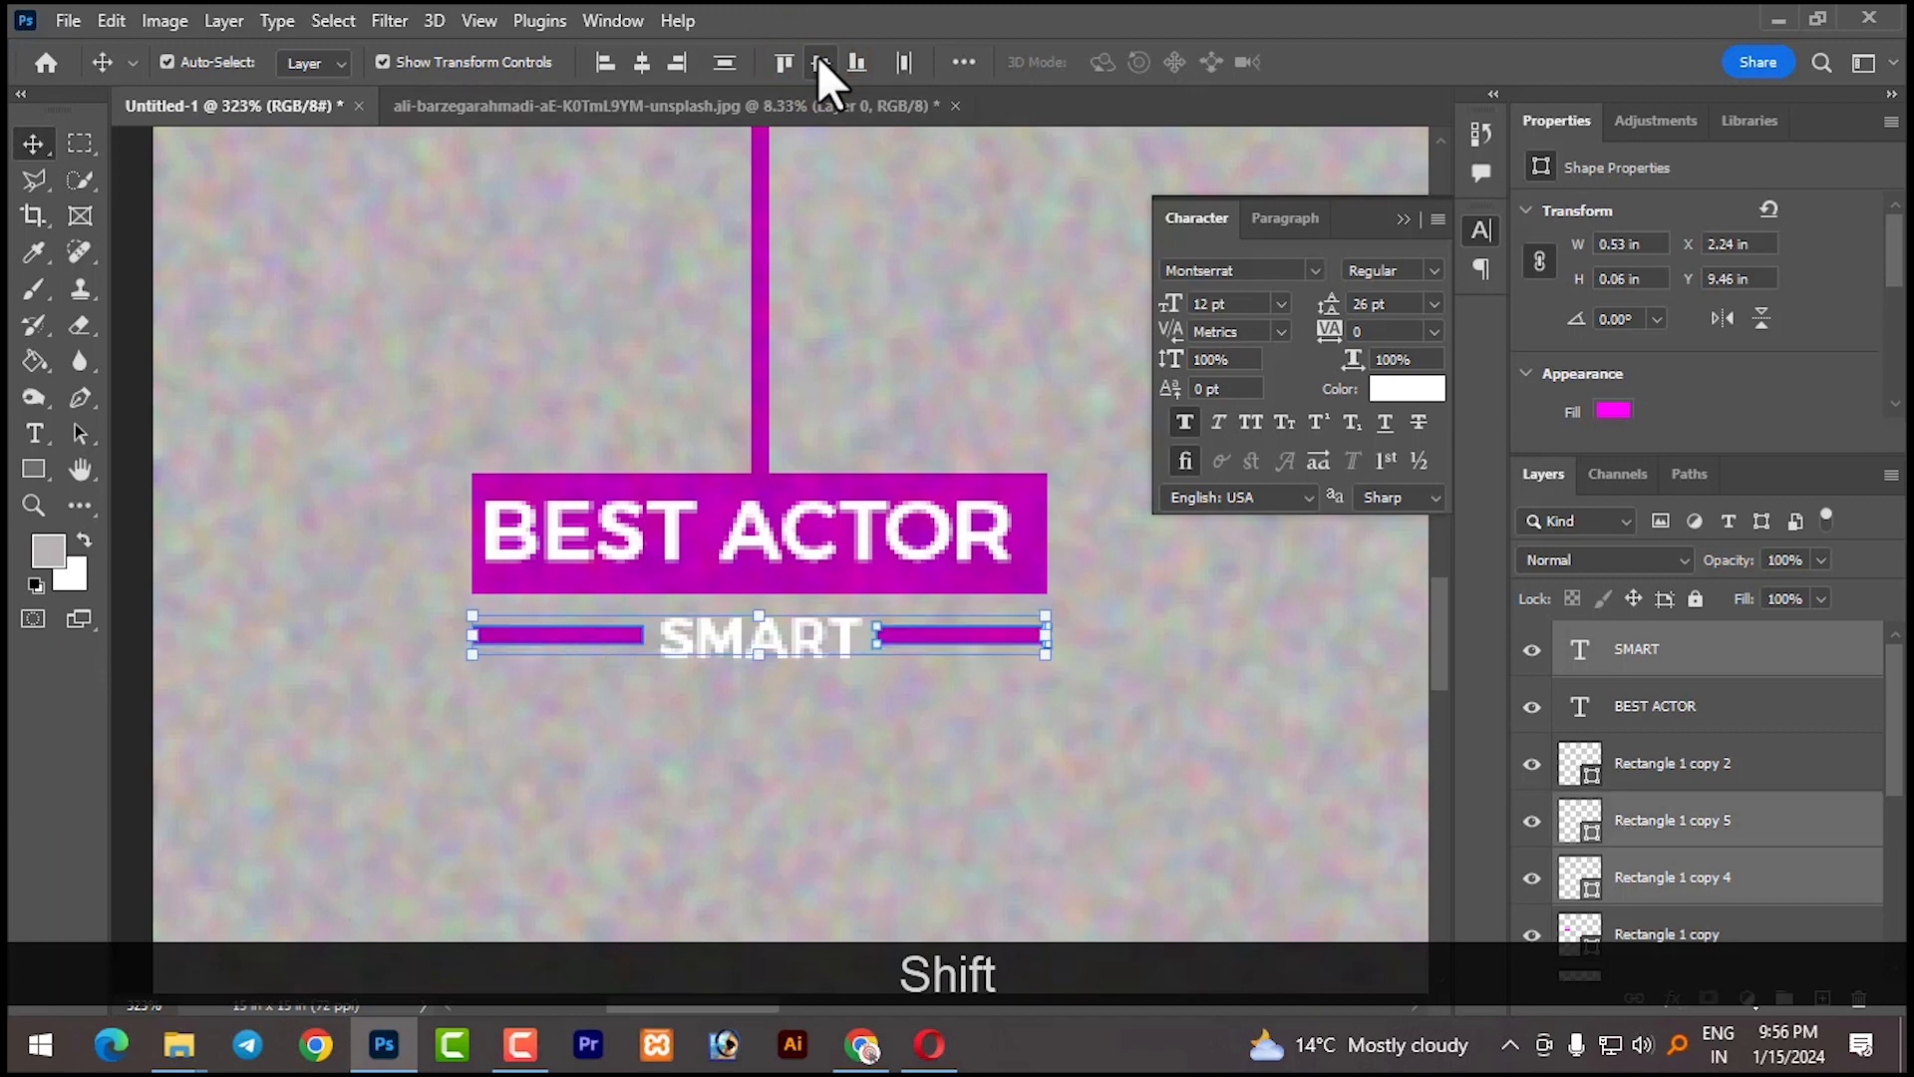
click(1014, 417)
scroll(881, 551, down, 3)
scroll(983, 641, down, 6)
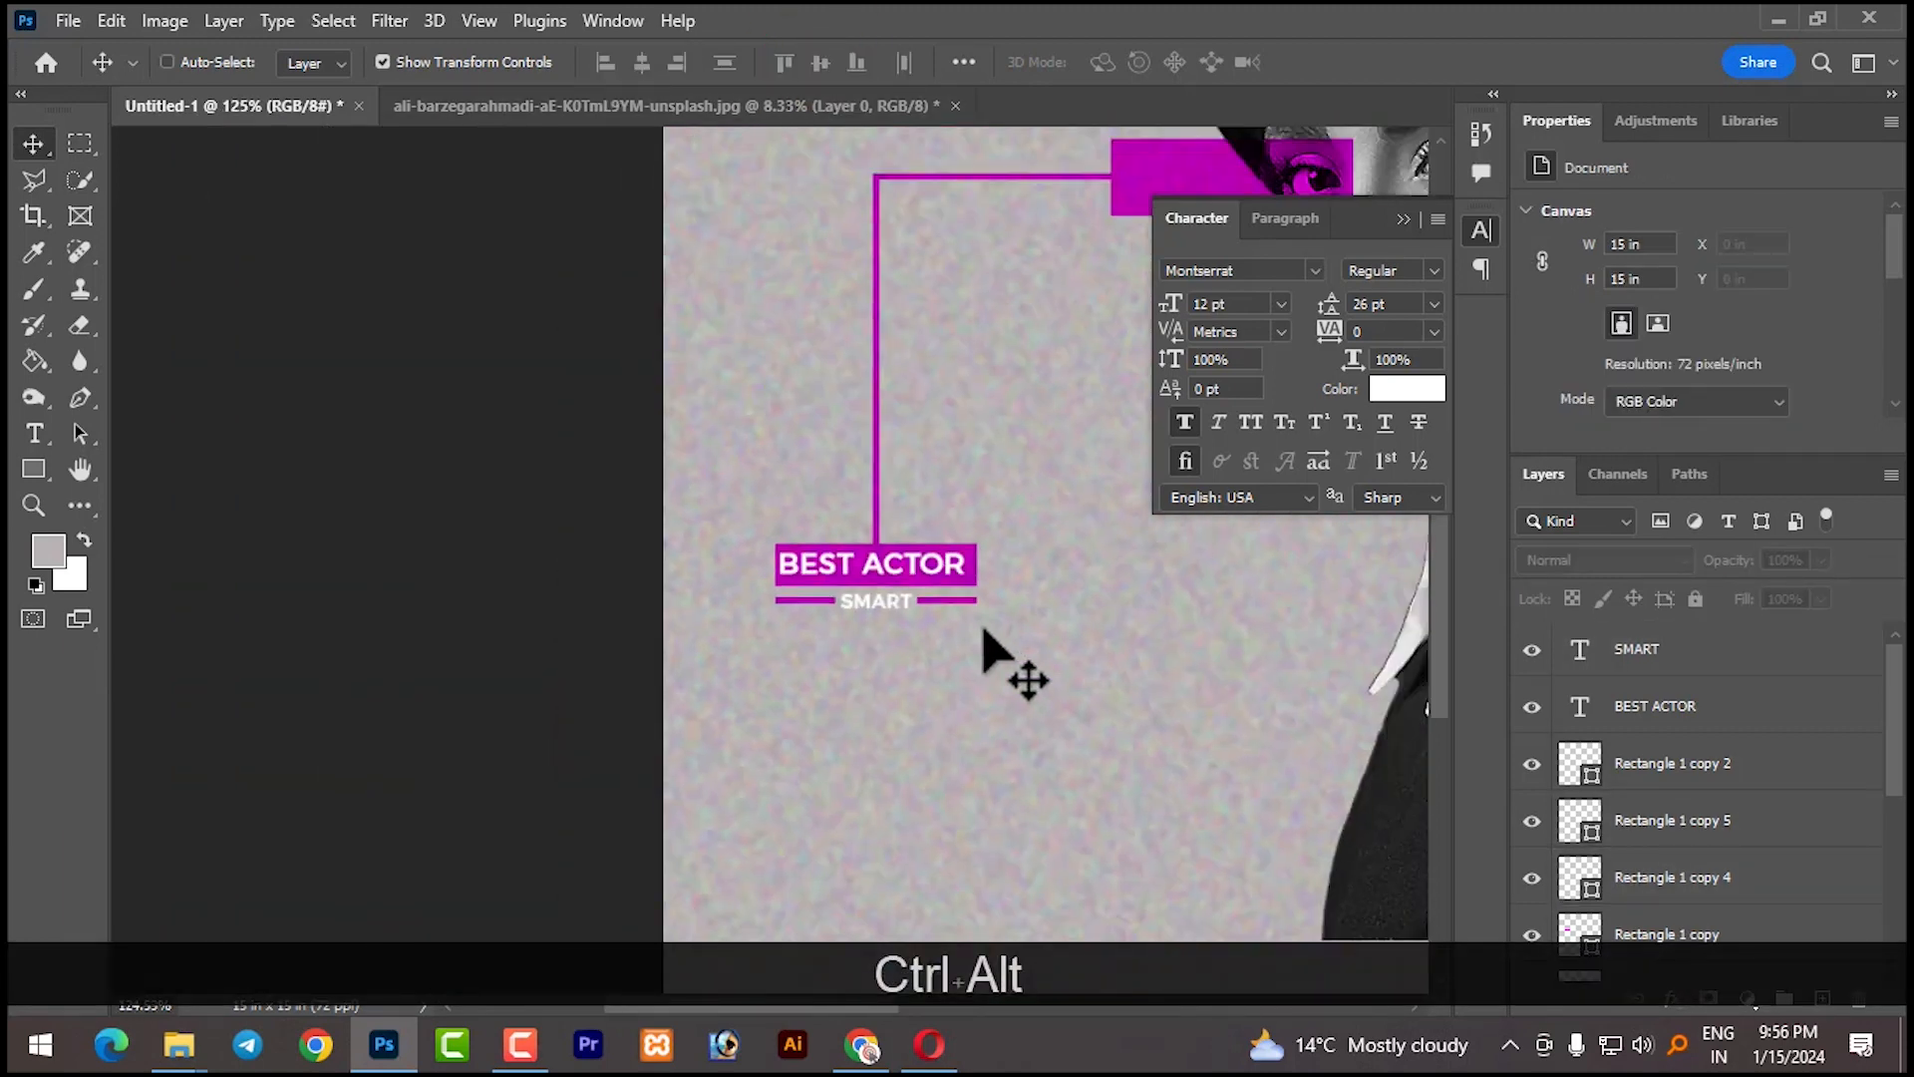
Copy and paste the vertical magenta line and place the copy just to the right of the TOP MODEL lettering
drag(1026, 440, 539, 449)
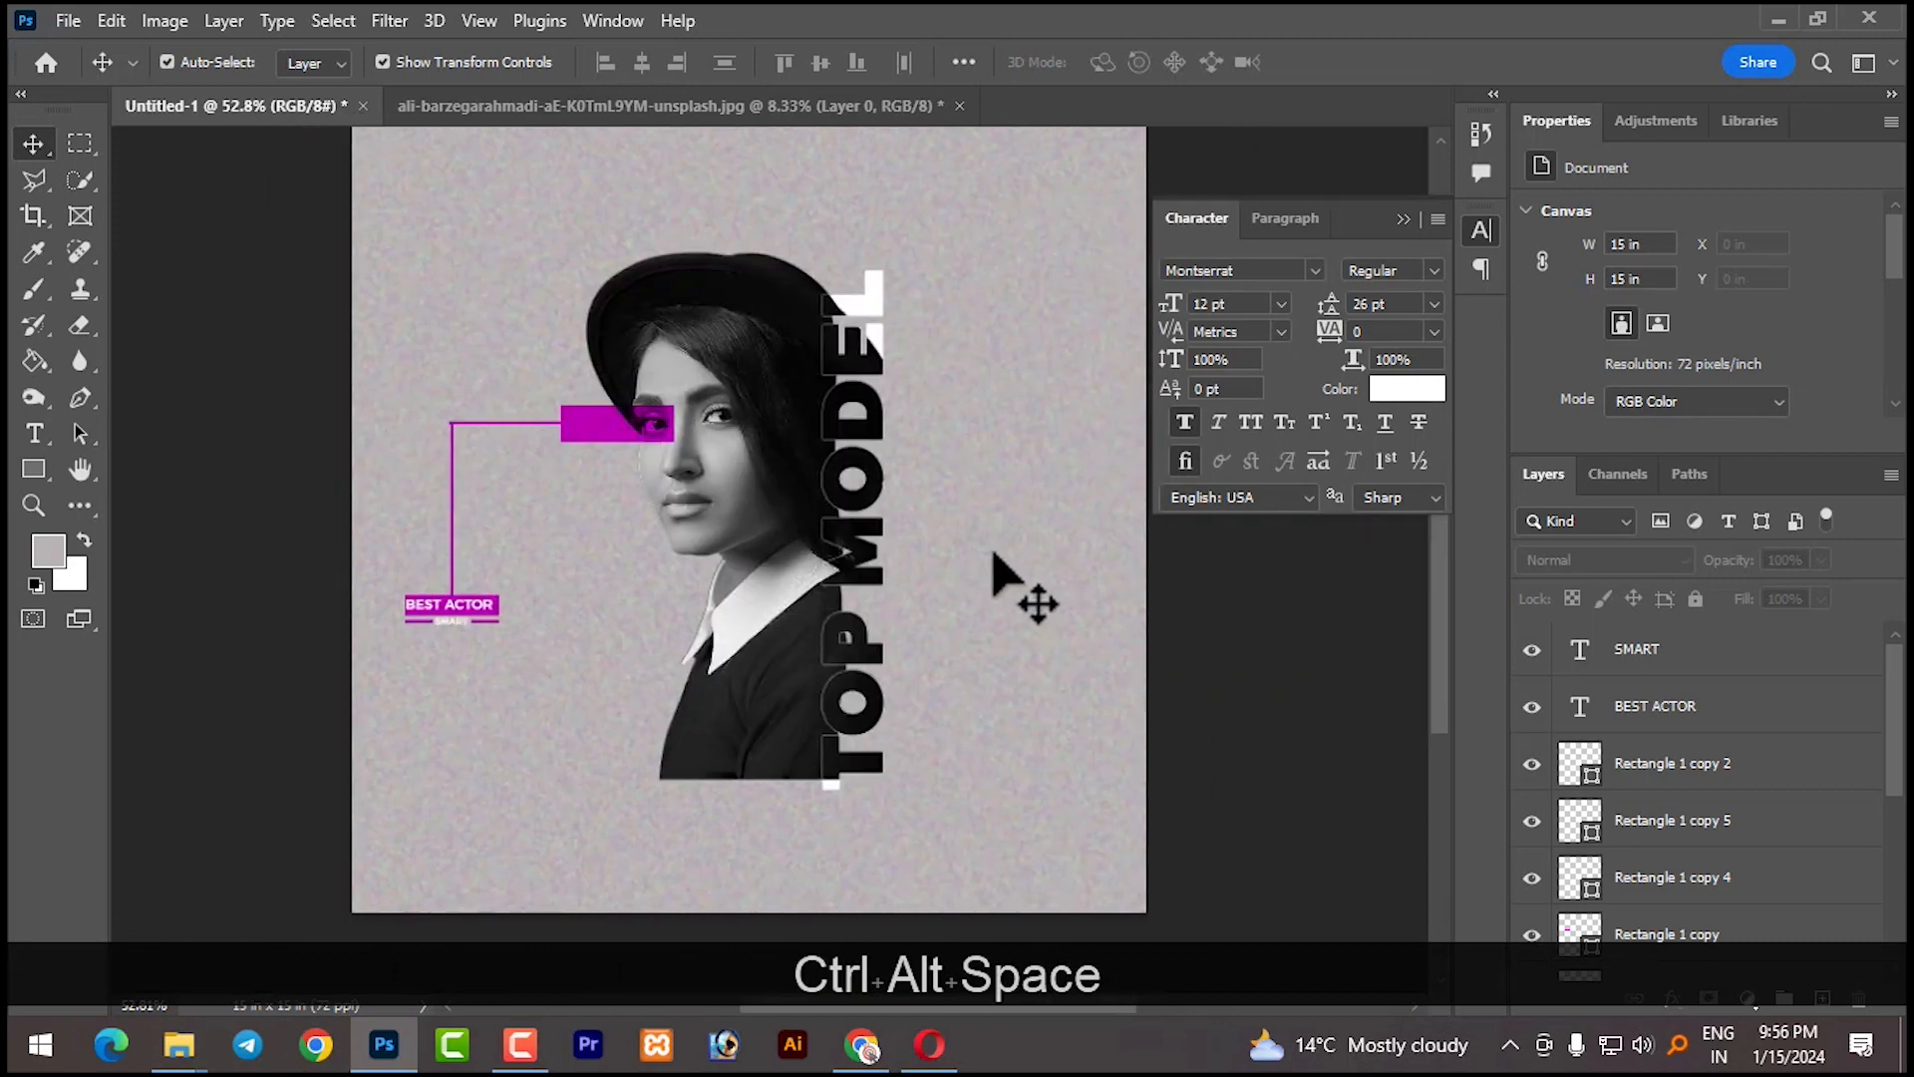
drag(949, 415, 858, 415)
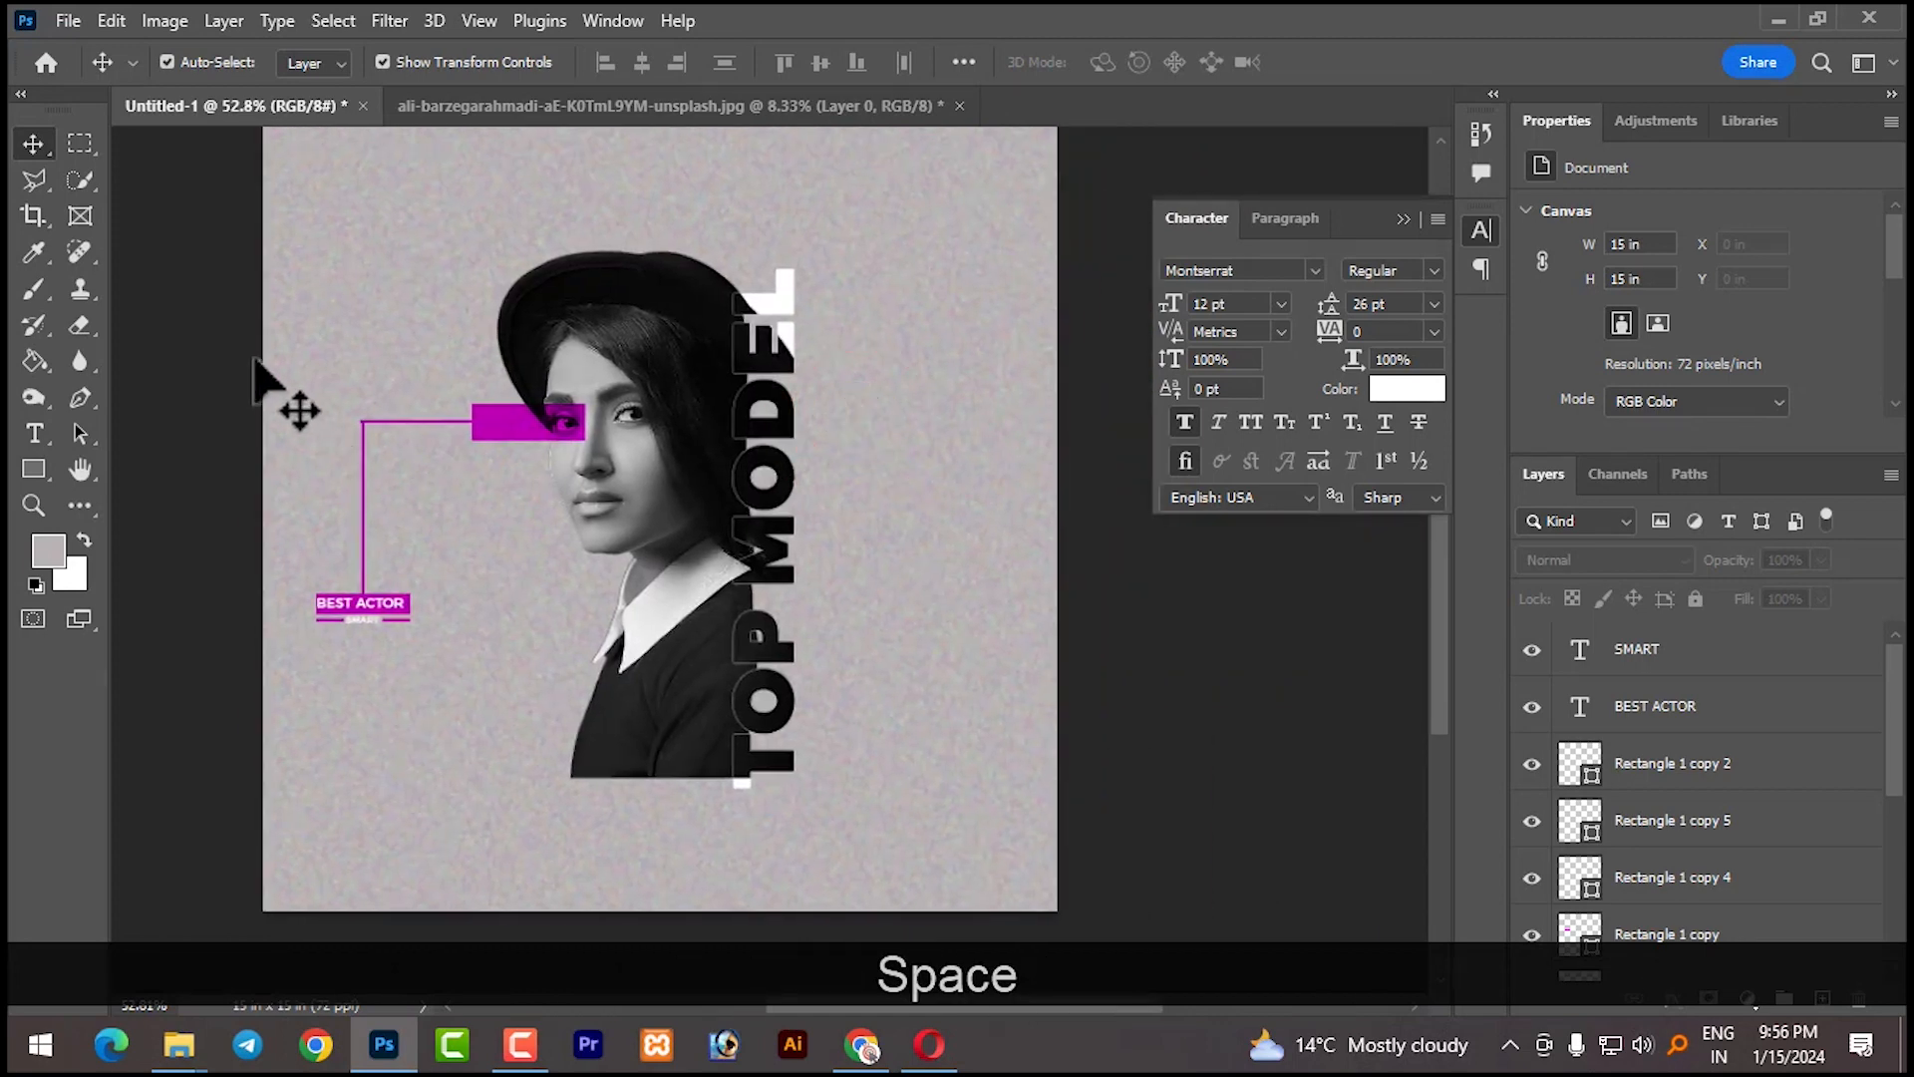
scroll(362, 486, up, 4)
scroll(385, 418, down, 3)
scroll(394, 543, down, 1)
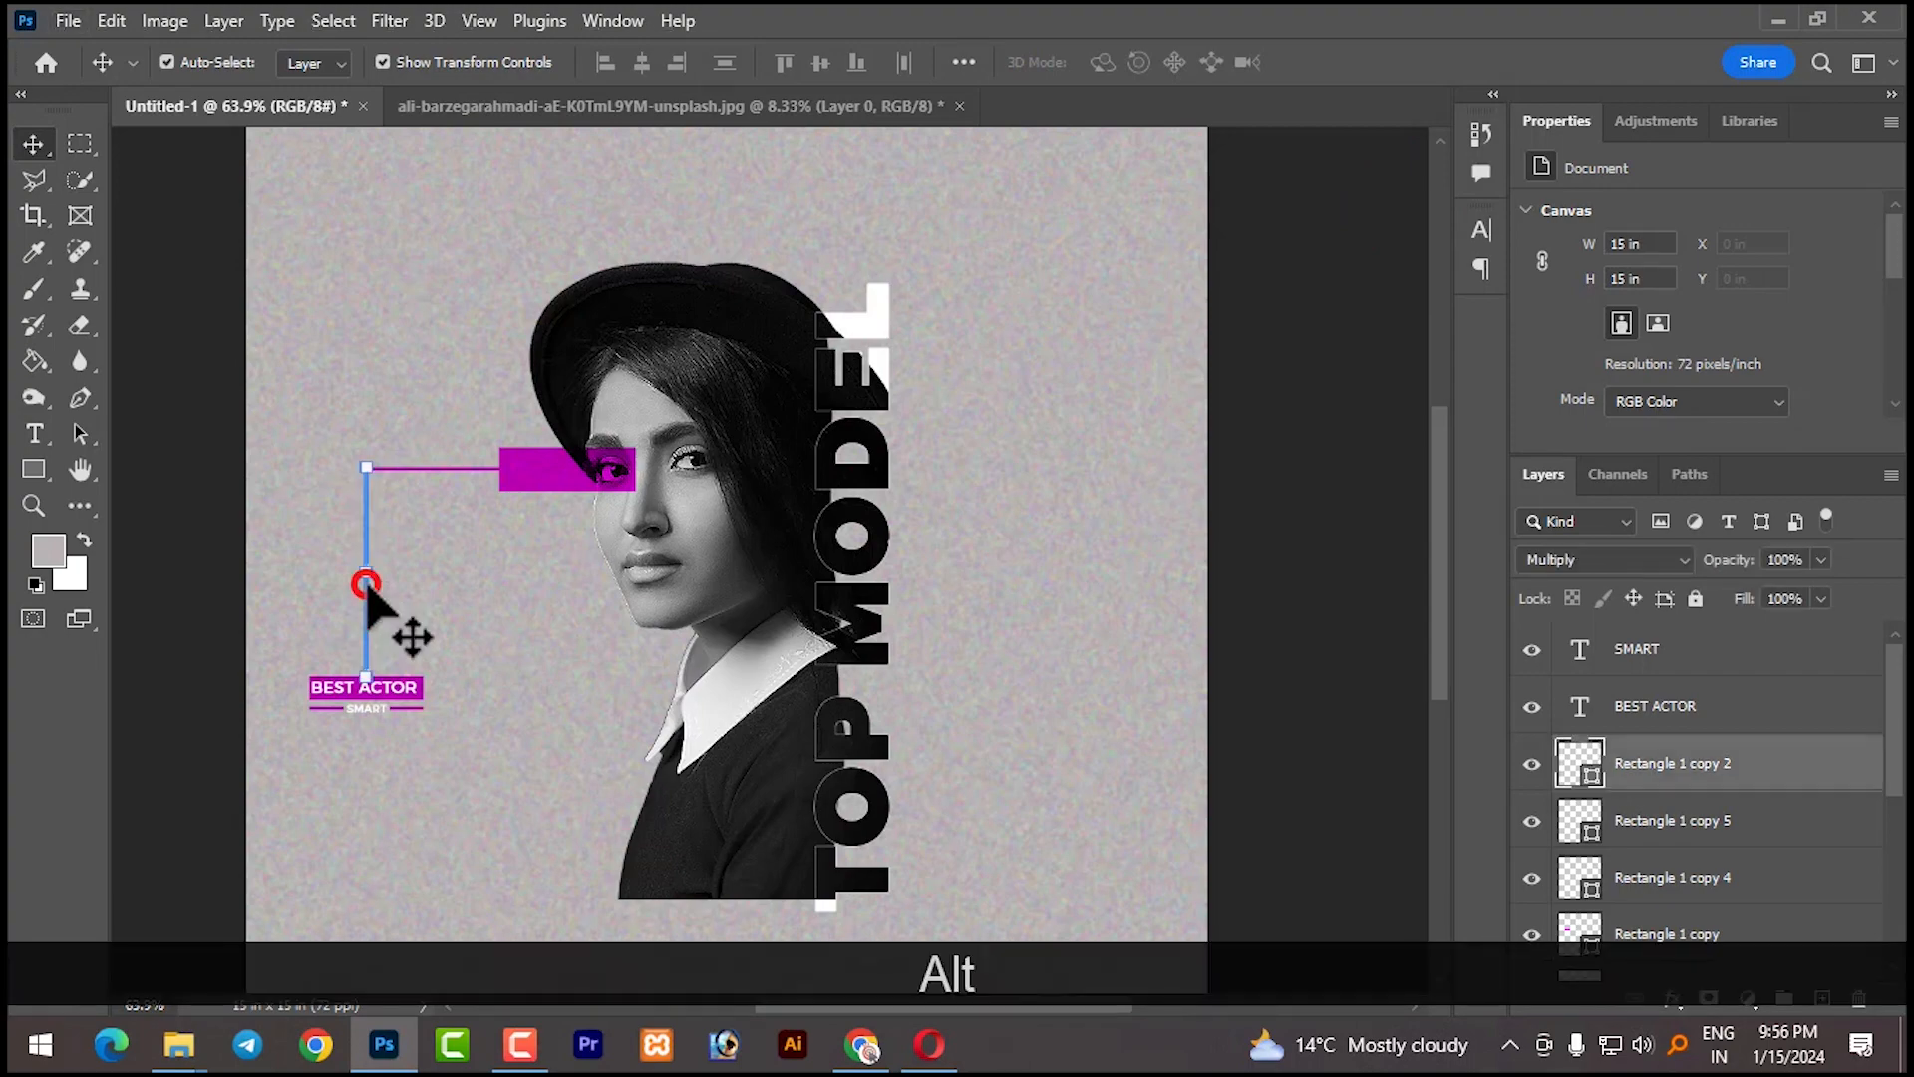
click(366, 592)
scroll(371, 608, up, 3)
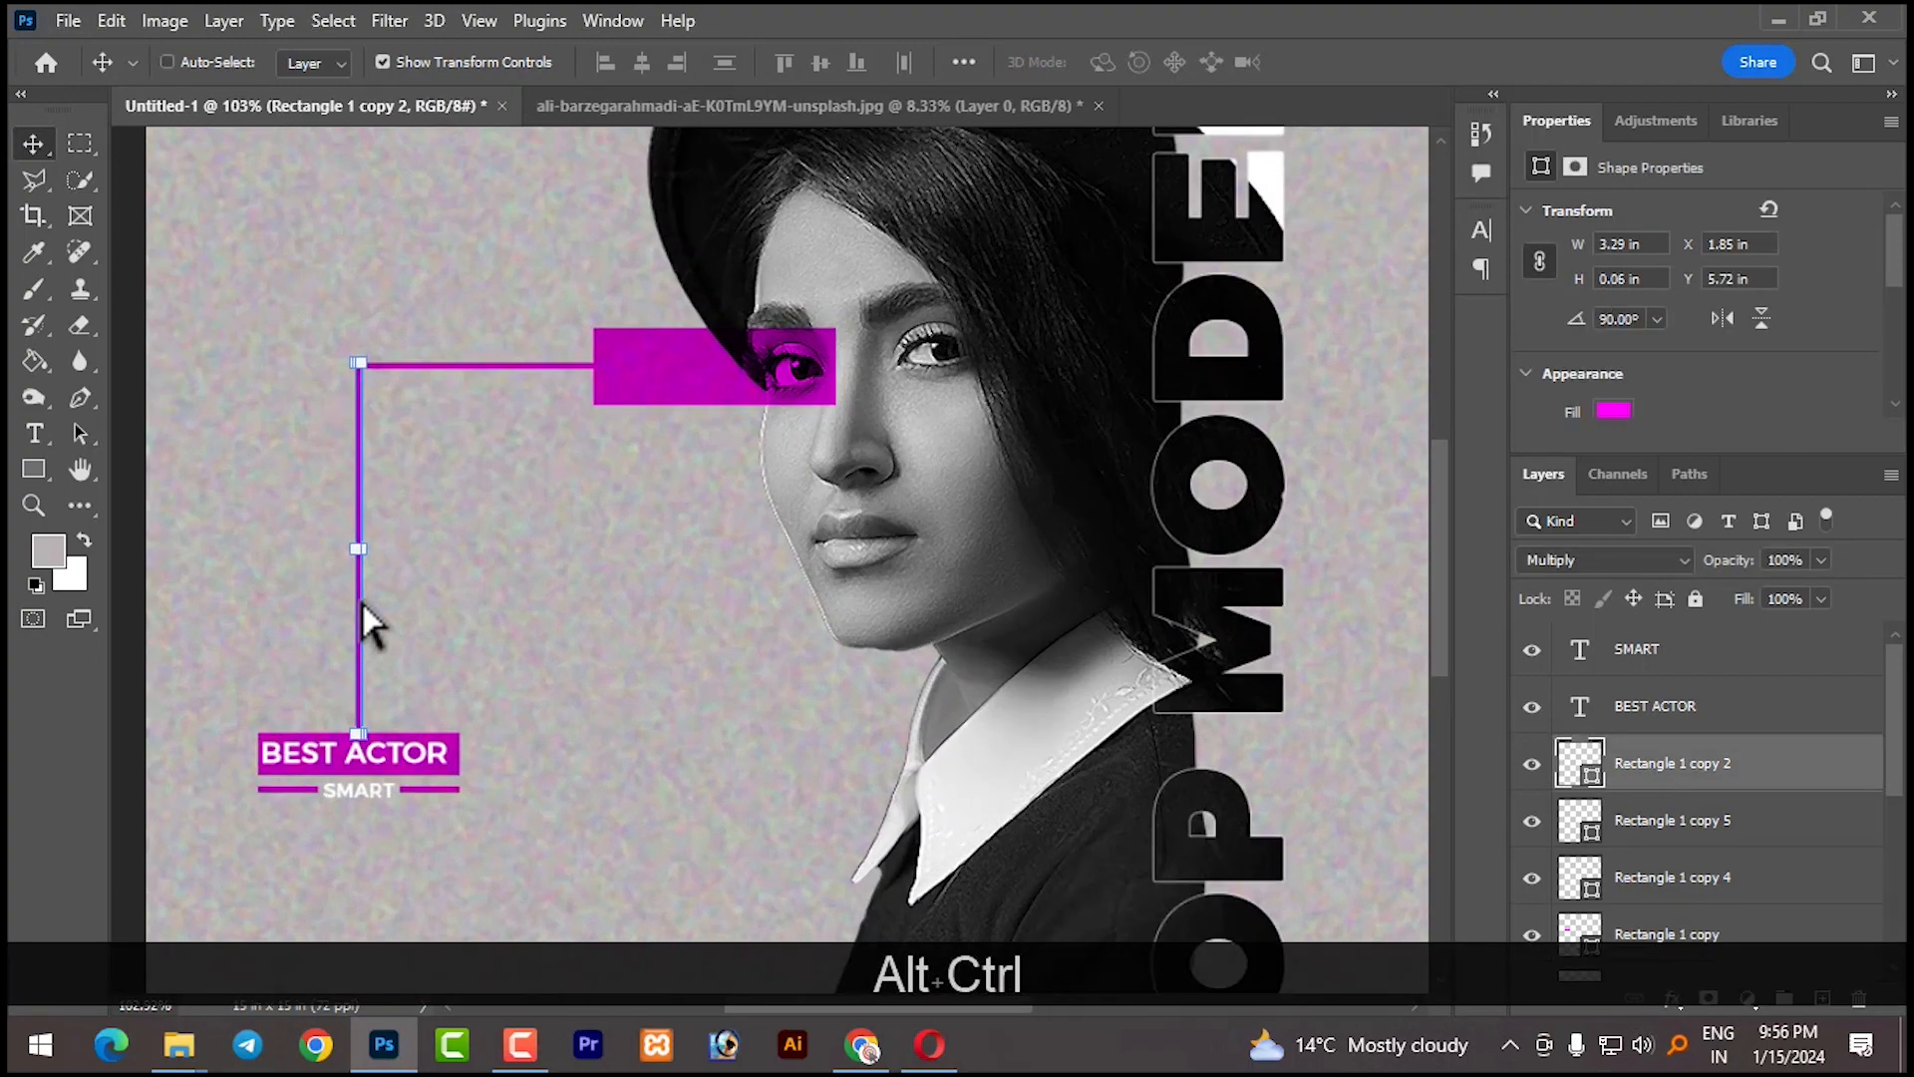
key(ctrl+c)
key(ctrl+v)
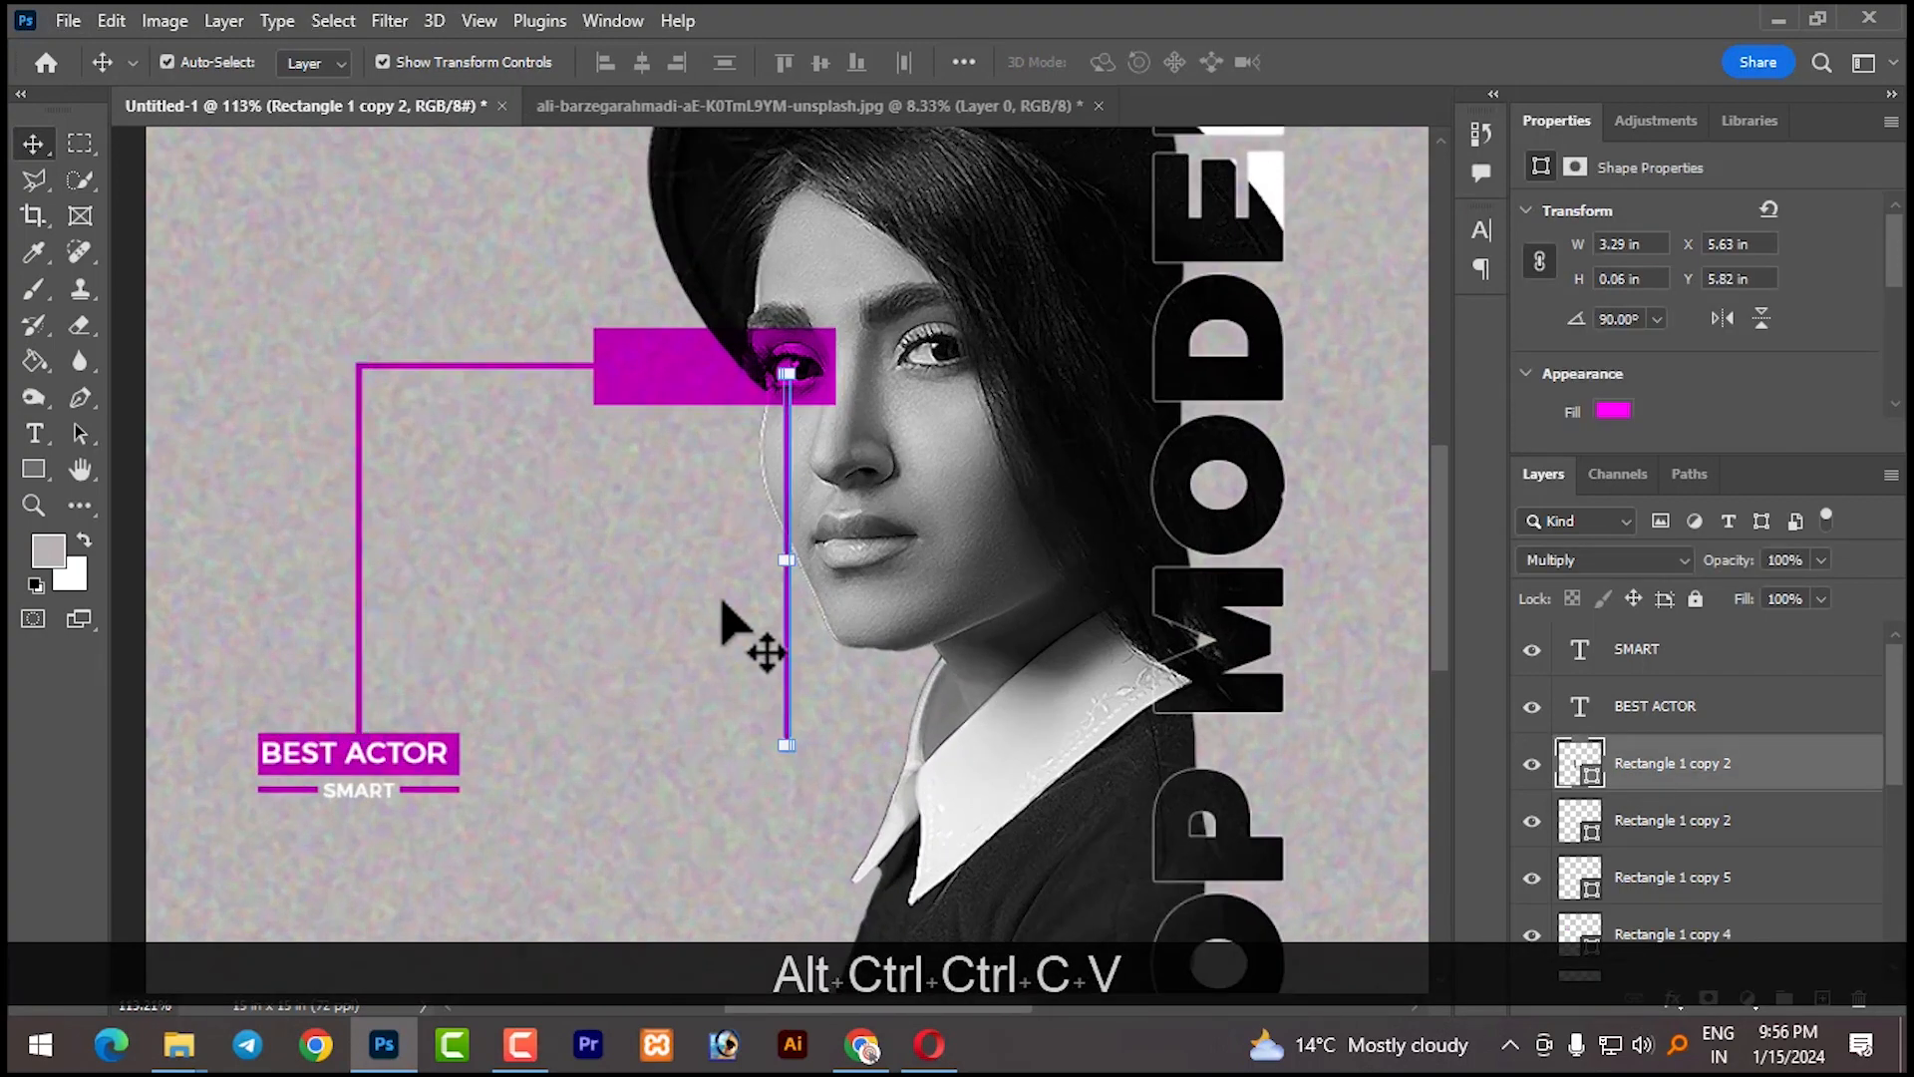
drag(795, 643, 1337, 500)
key(space)
drag(1269, 428, 694, 502)
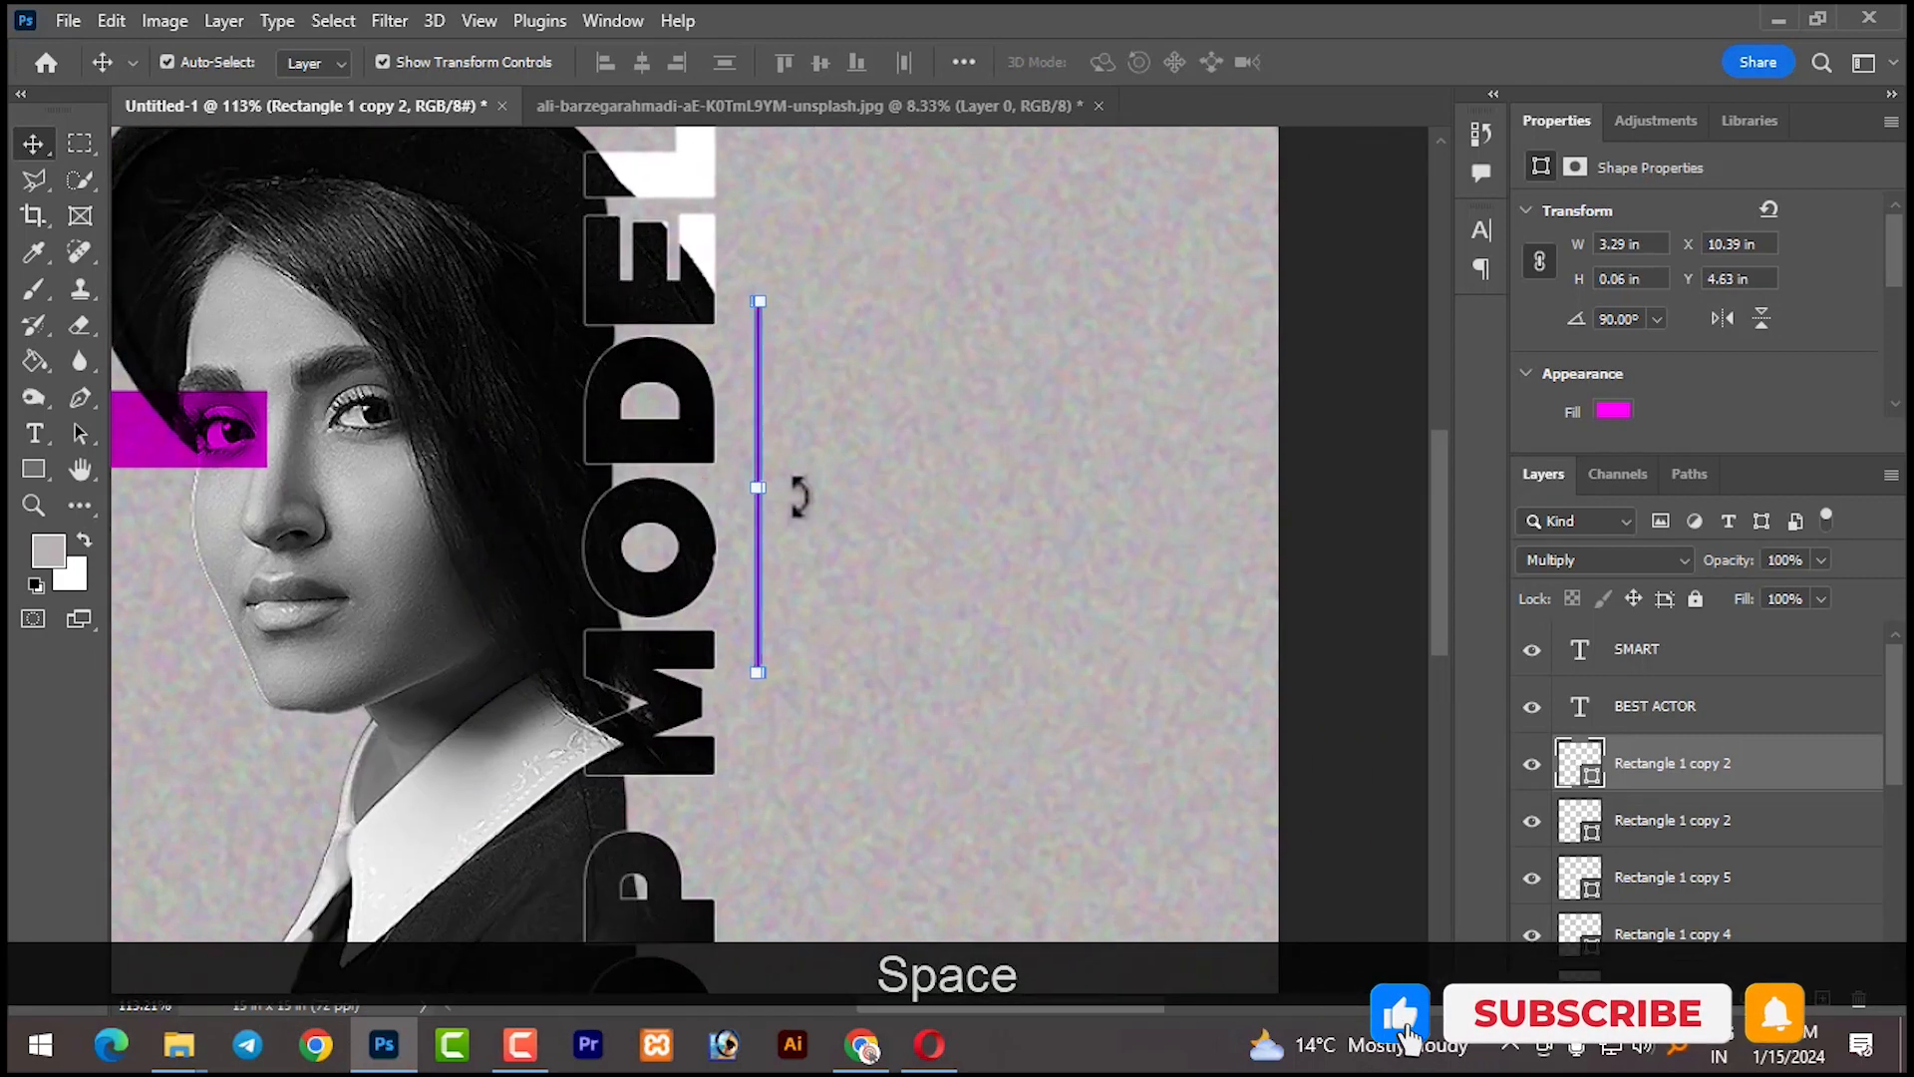
Move the copied vertical line to the upper-right area of the canvas, at about X 12.65 in and Y 1.76 in
scroll(891, 469, down, 4)
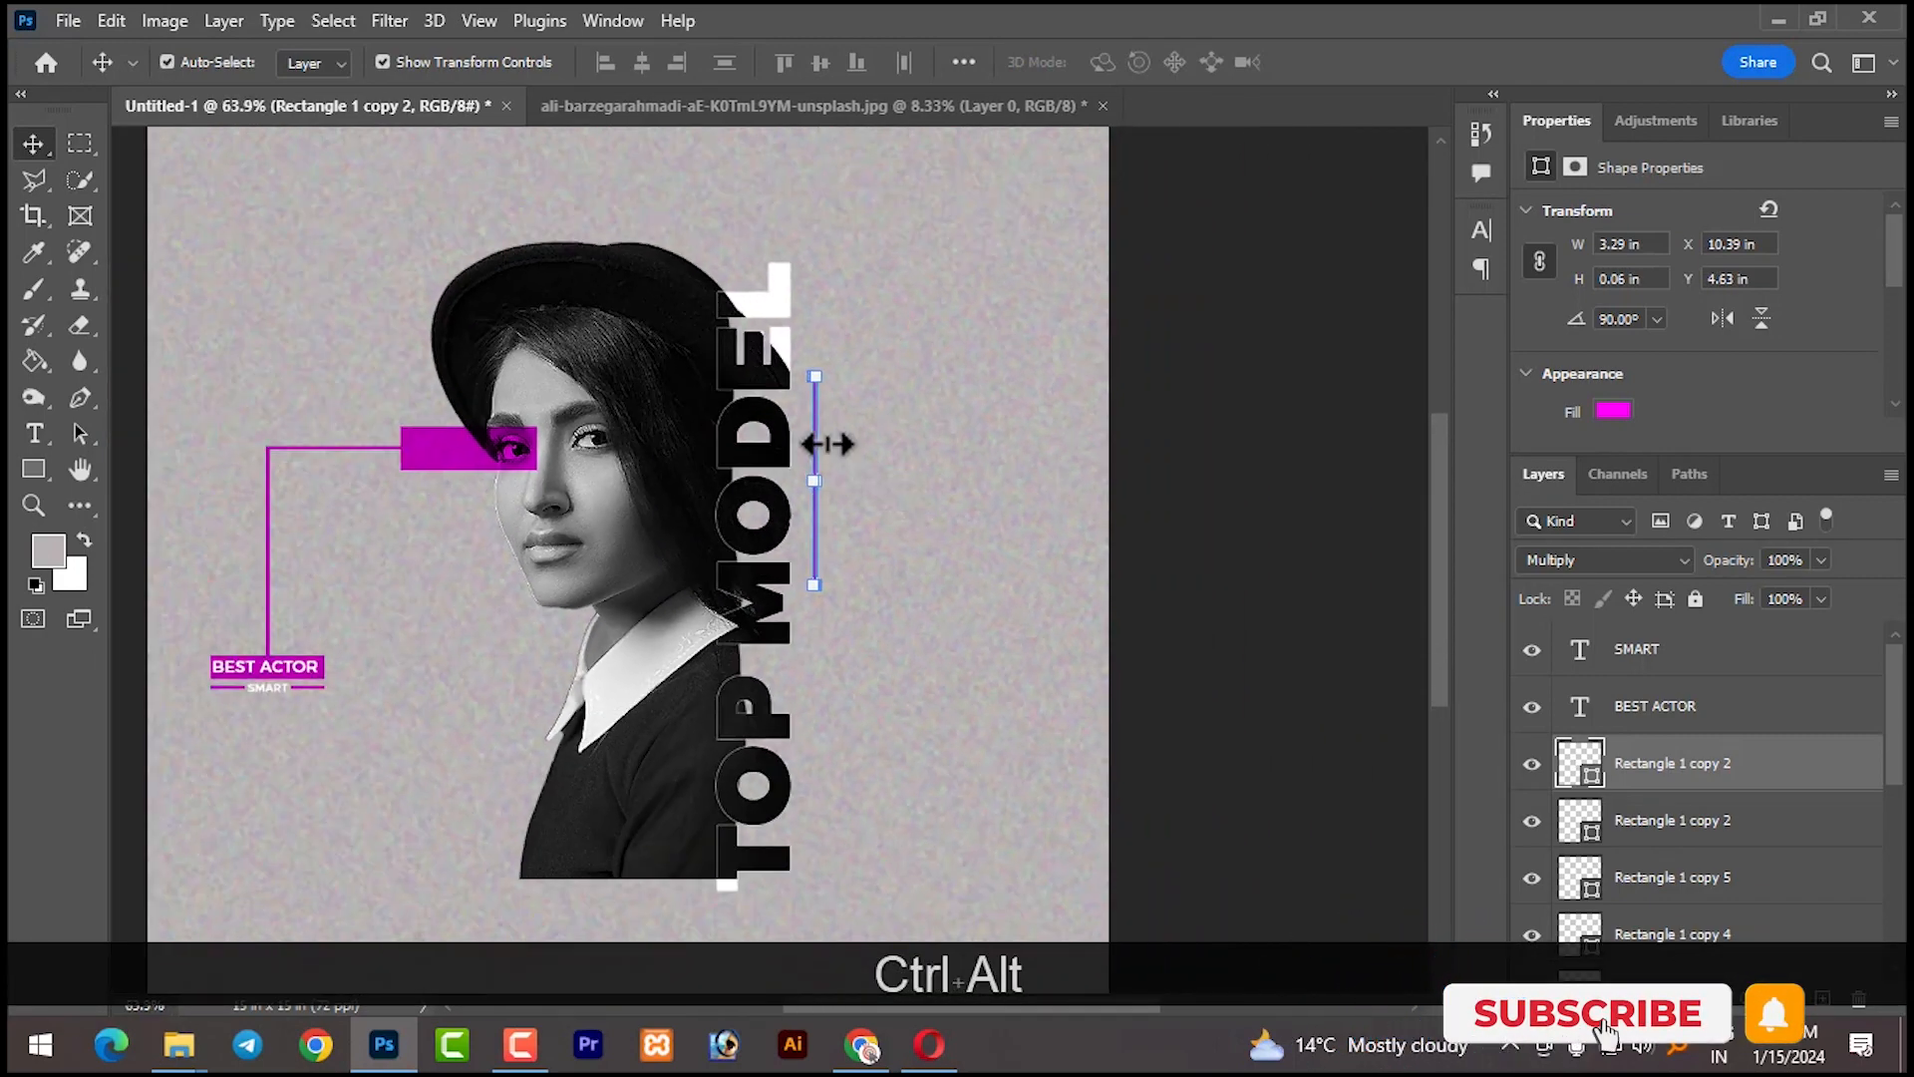
click(902, 440)
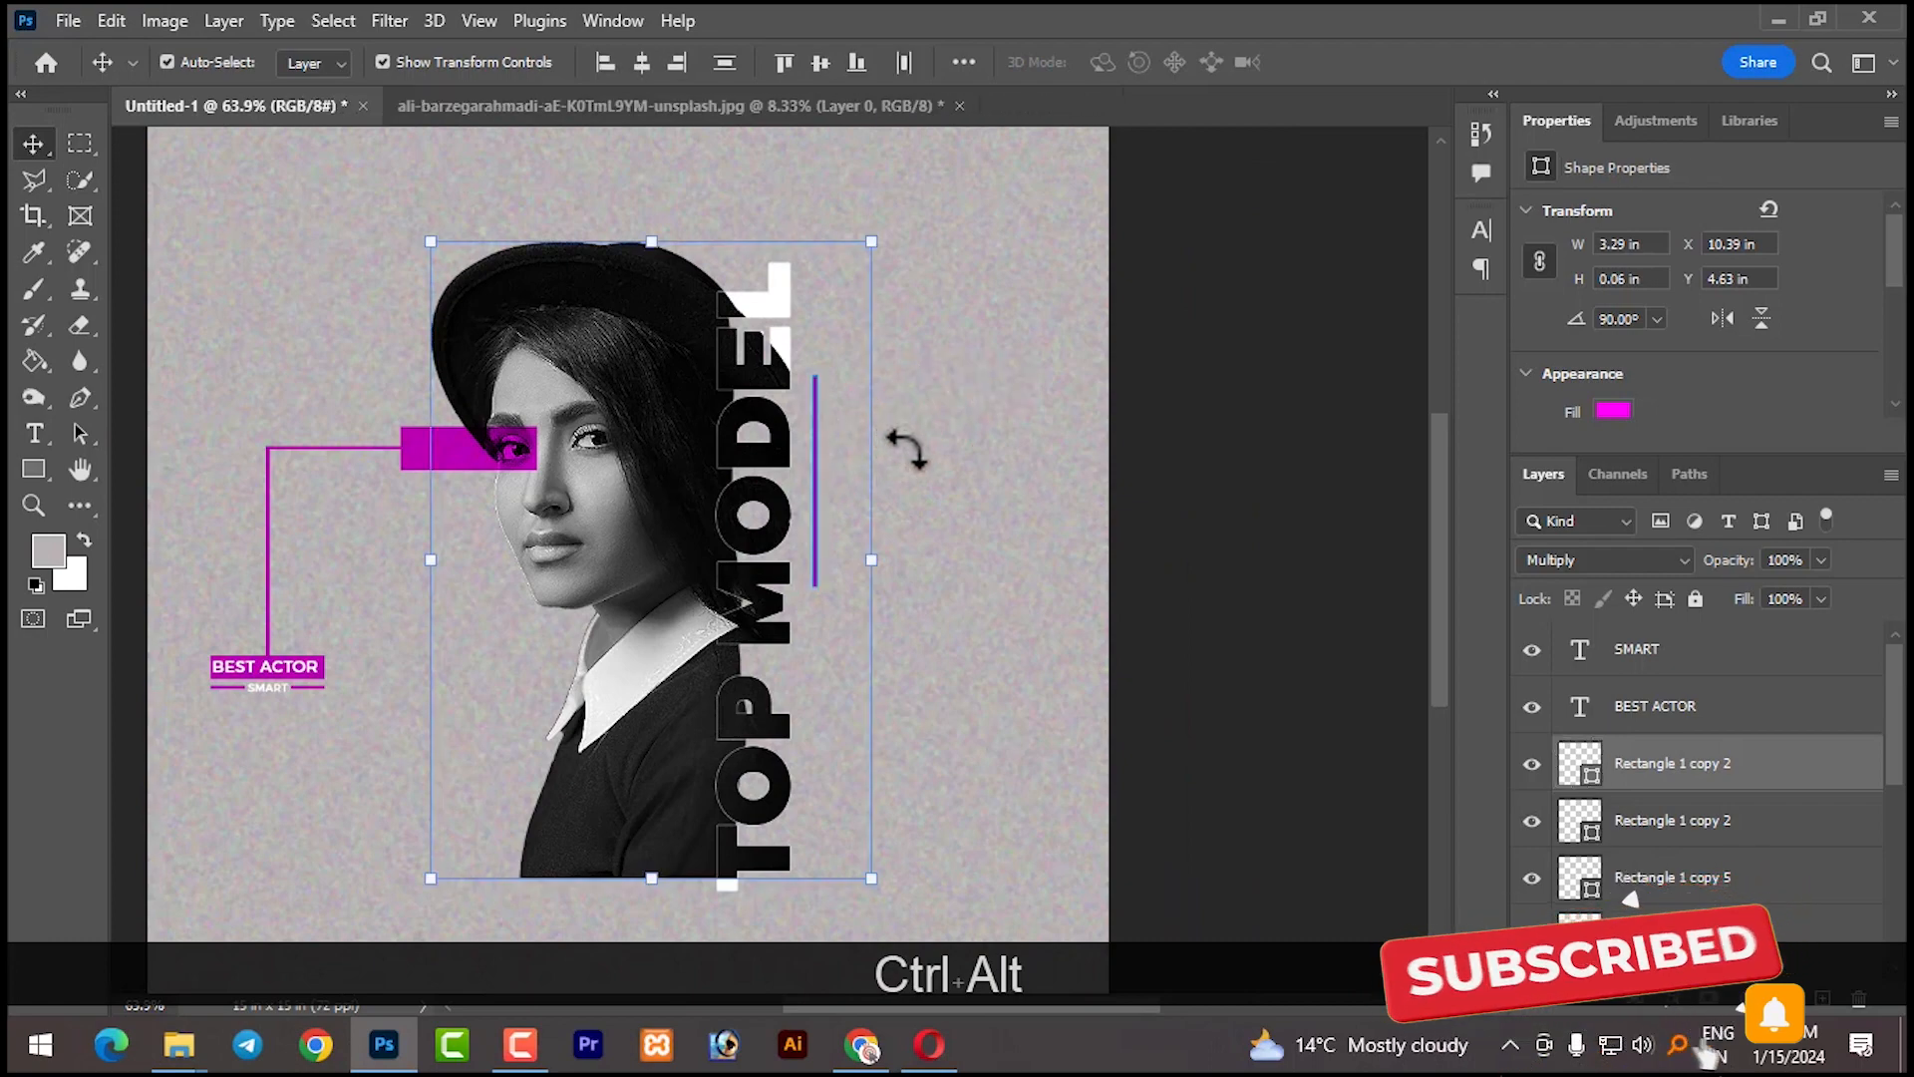
click(816, 489)
scroll(823, 489, up, 4)
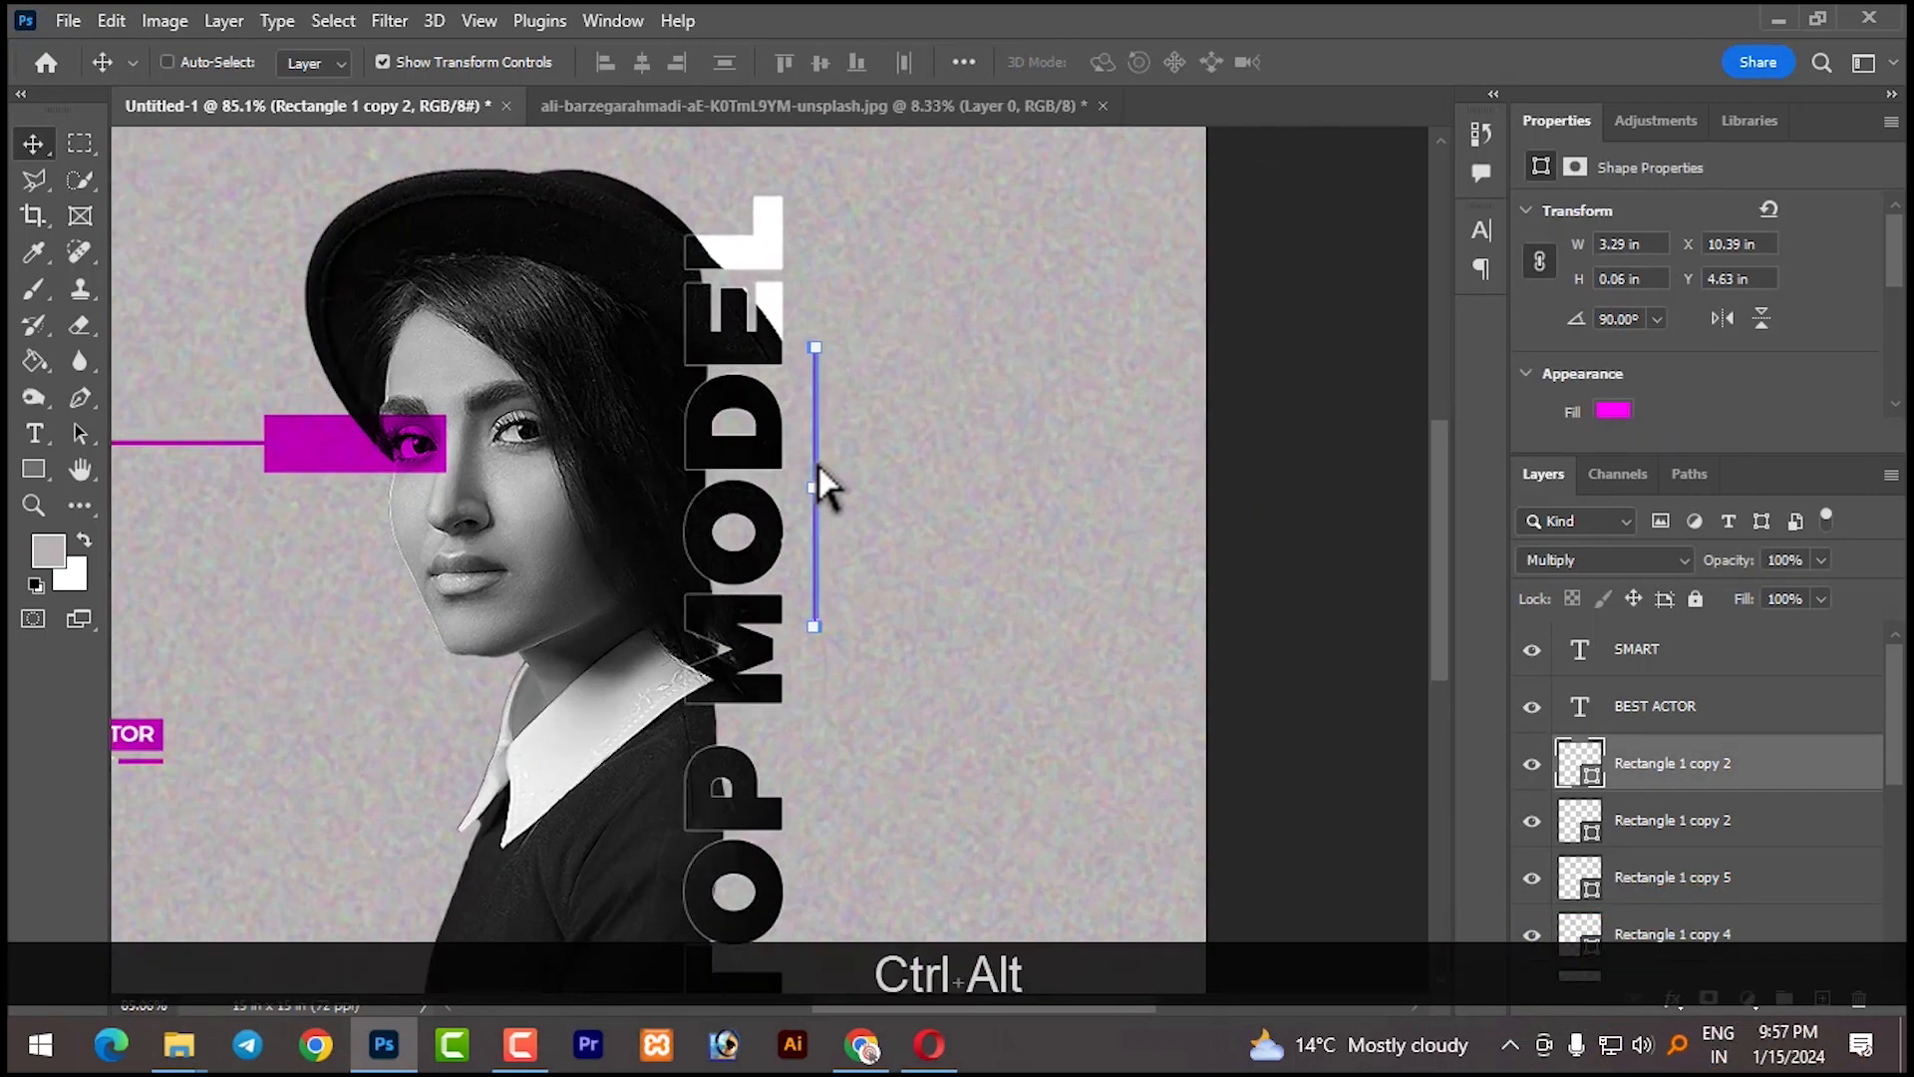
drag(823, 489, 1082, 294)
scroll(1134, 364, down, 4)
drag(1121, 404, 1107, 318)
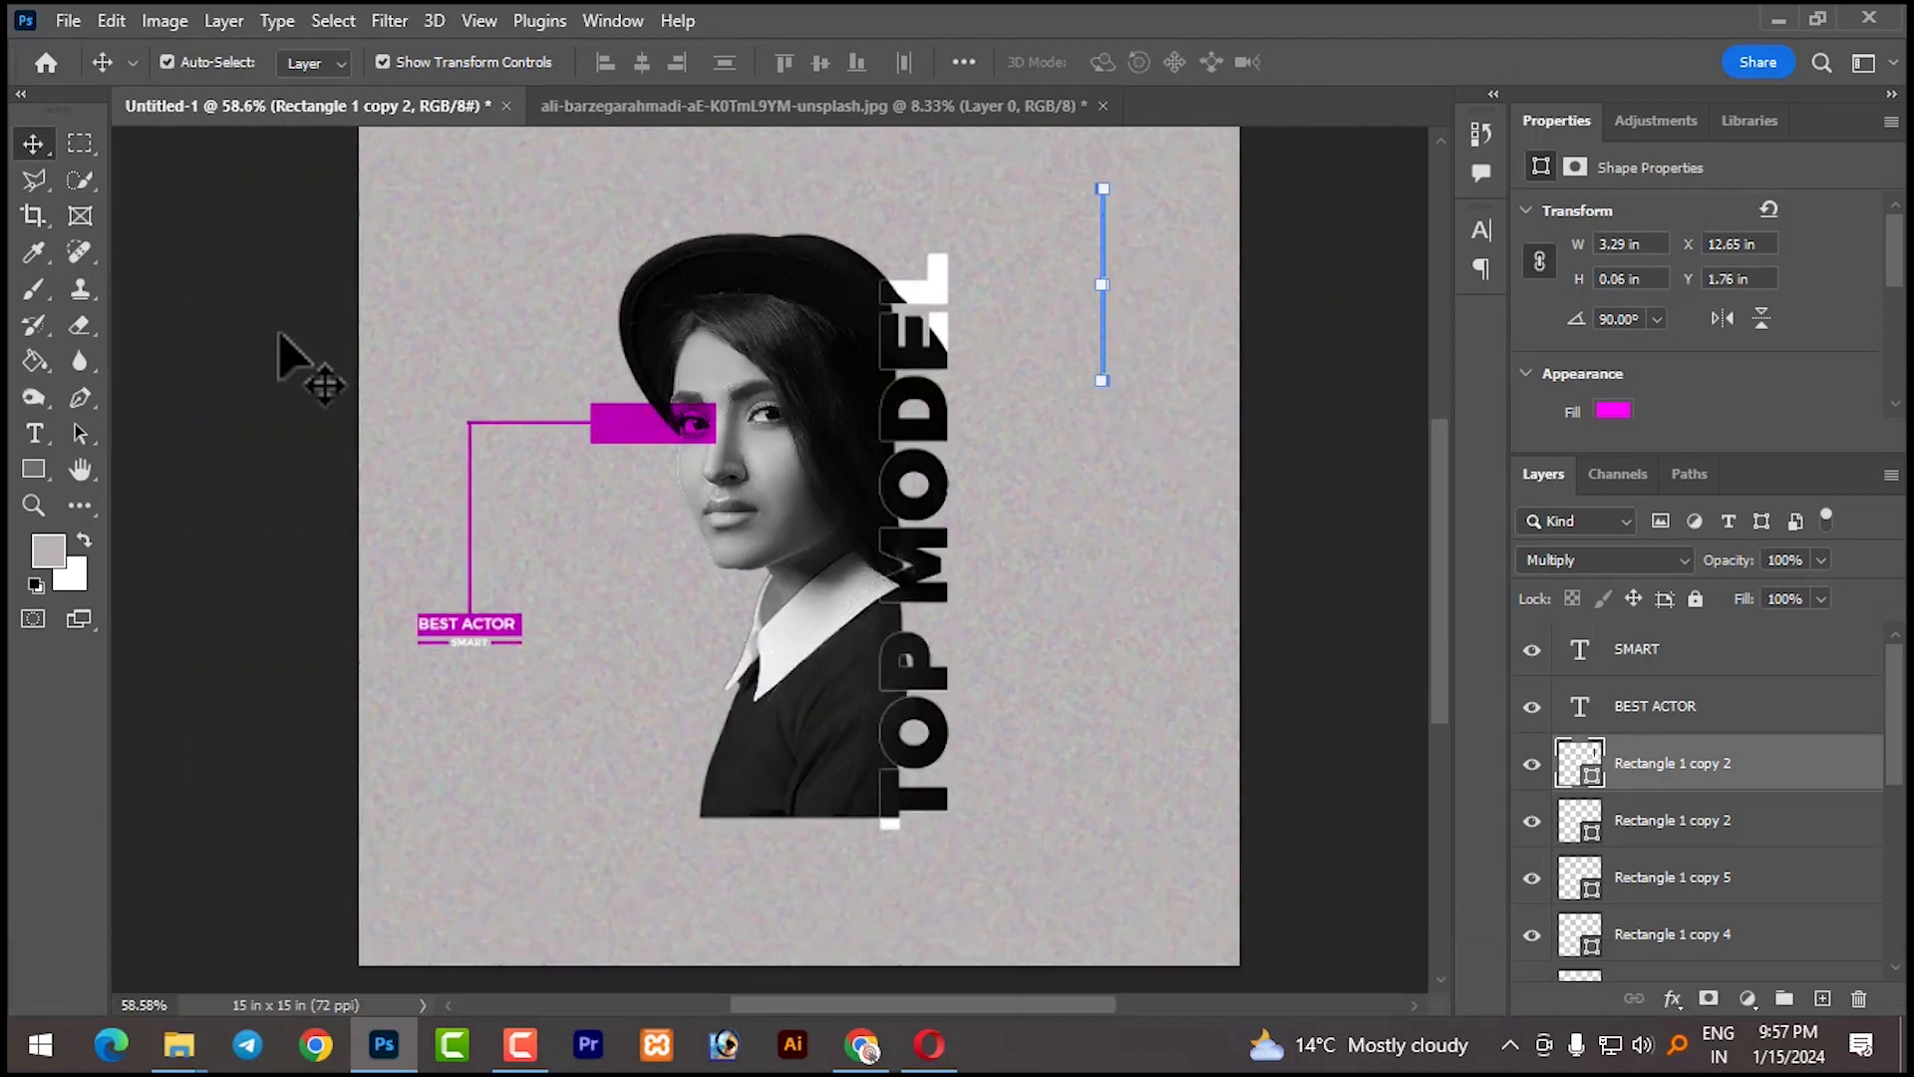
Draw a magenta circle about 0.72 in across and centre it just below the upper-right vertical line's lower end
drag(25, 469, 124, 486)
drag(1101, 399, 1119, 420)
click(33, 142)
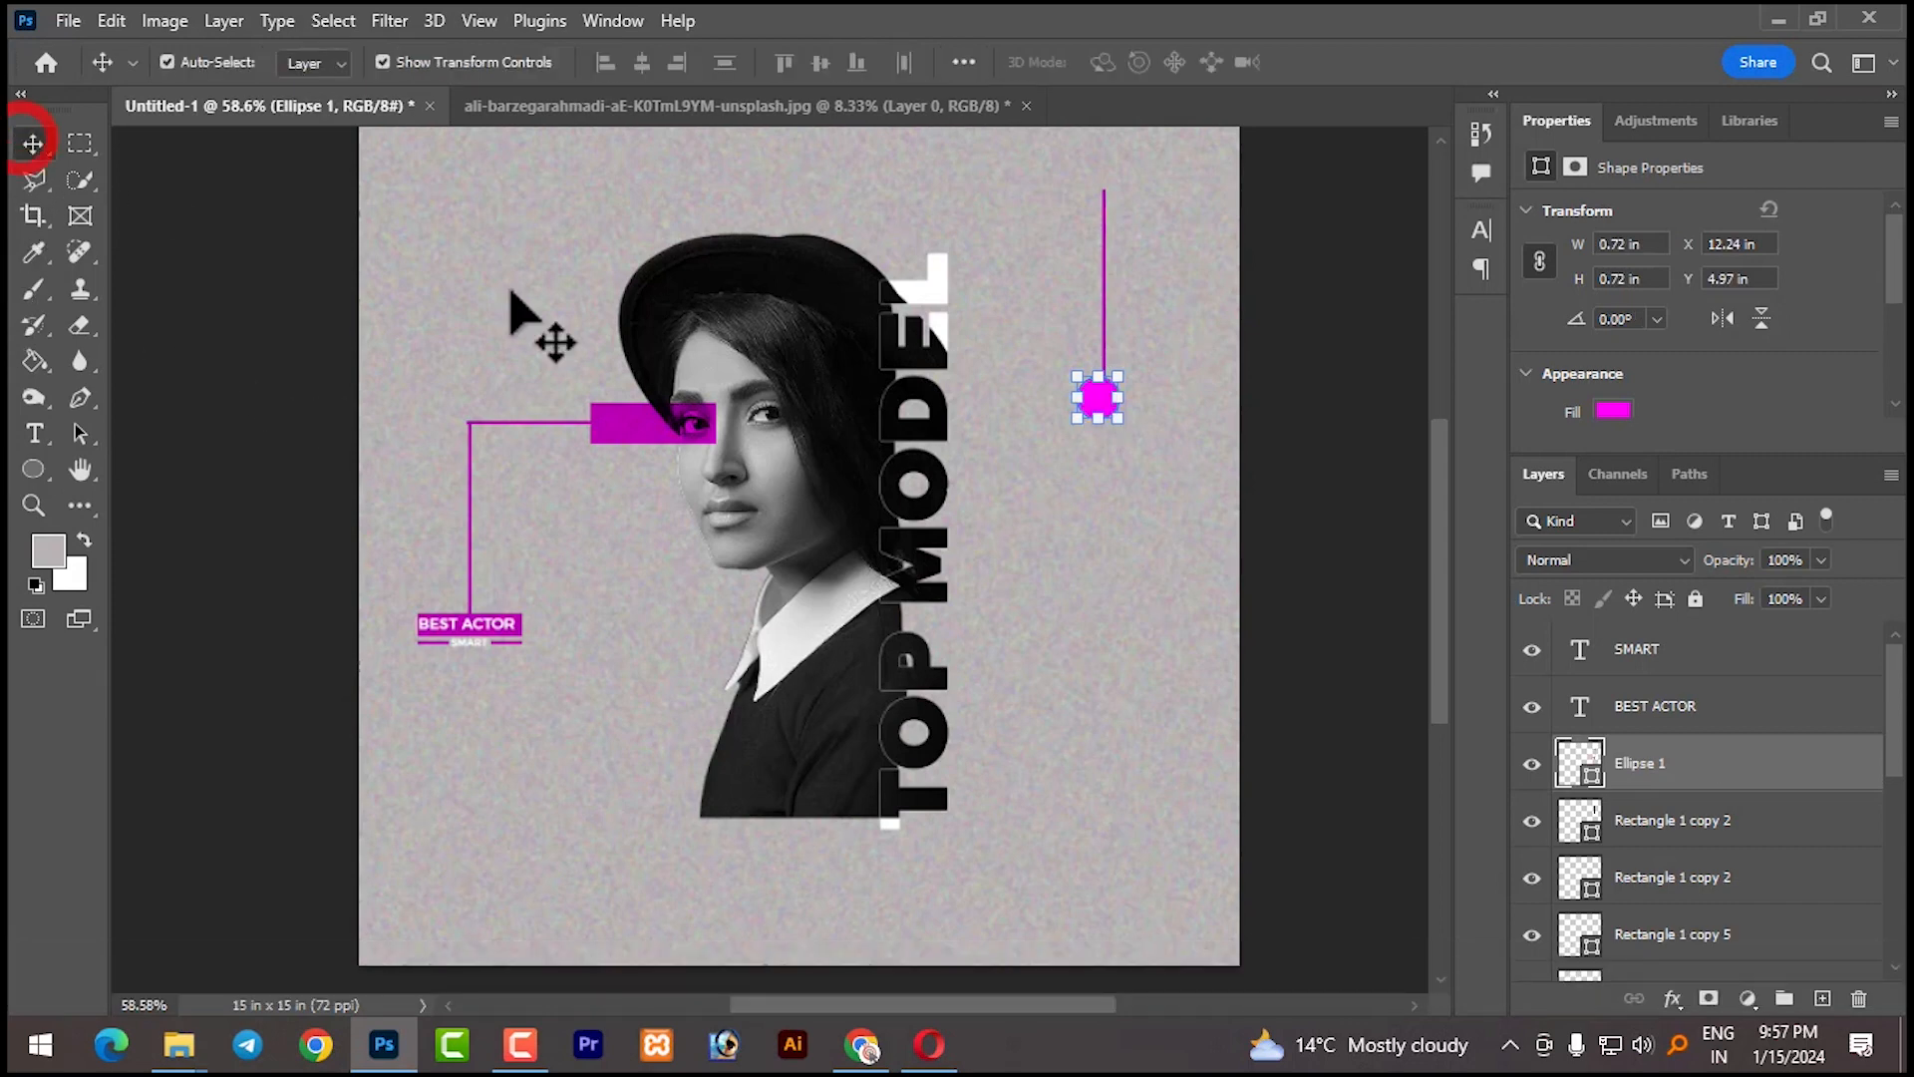
click(1239, 439)
mouse_move(1090, 399)
mouse_down()
mouse_move(1103, 440)
mouse_move(1097, 425)
mouse_up()
click(1277, 357)
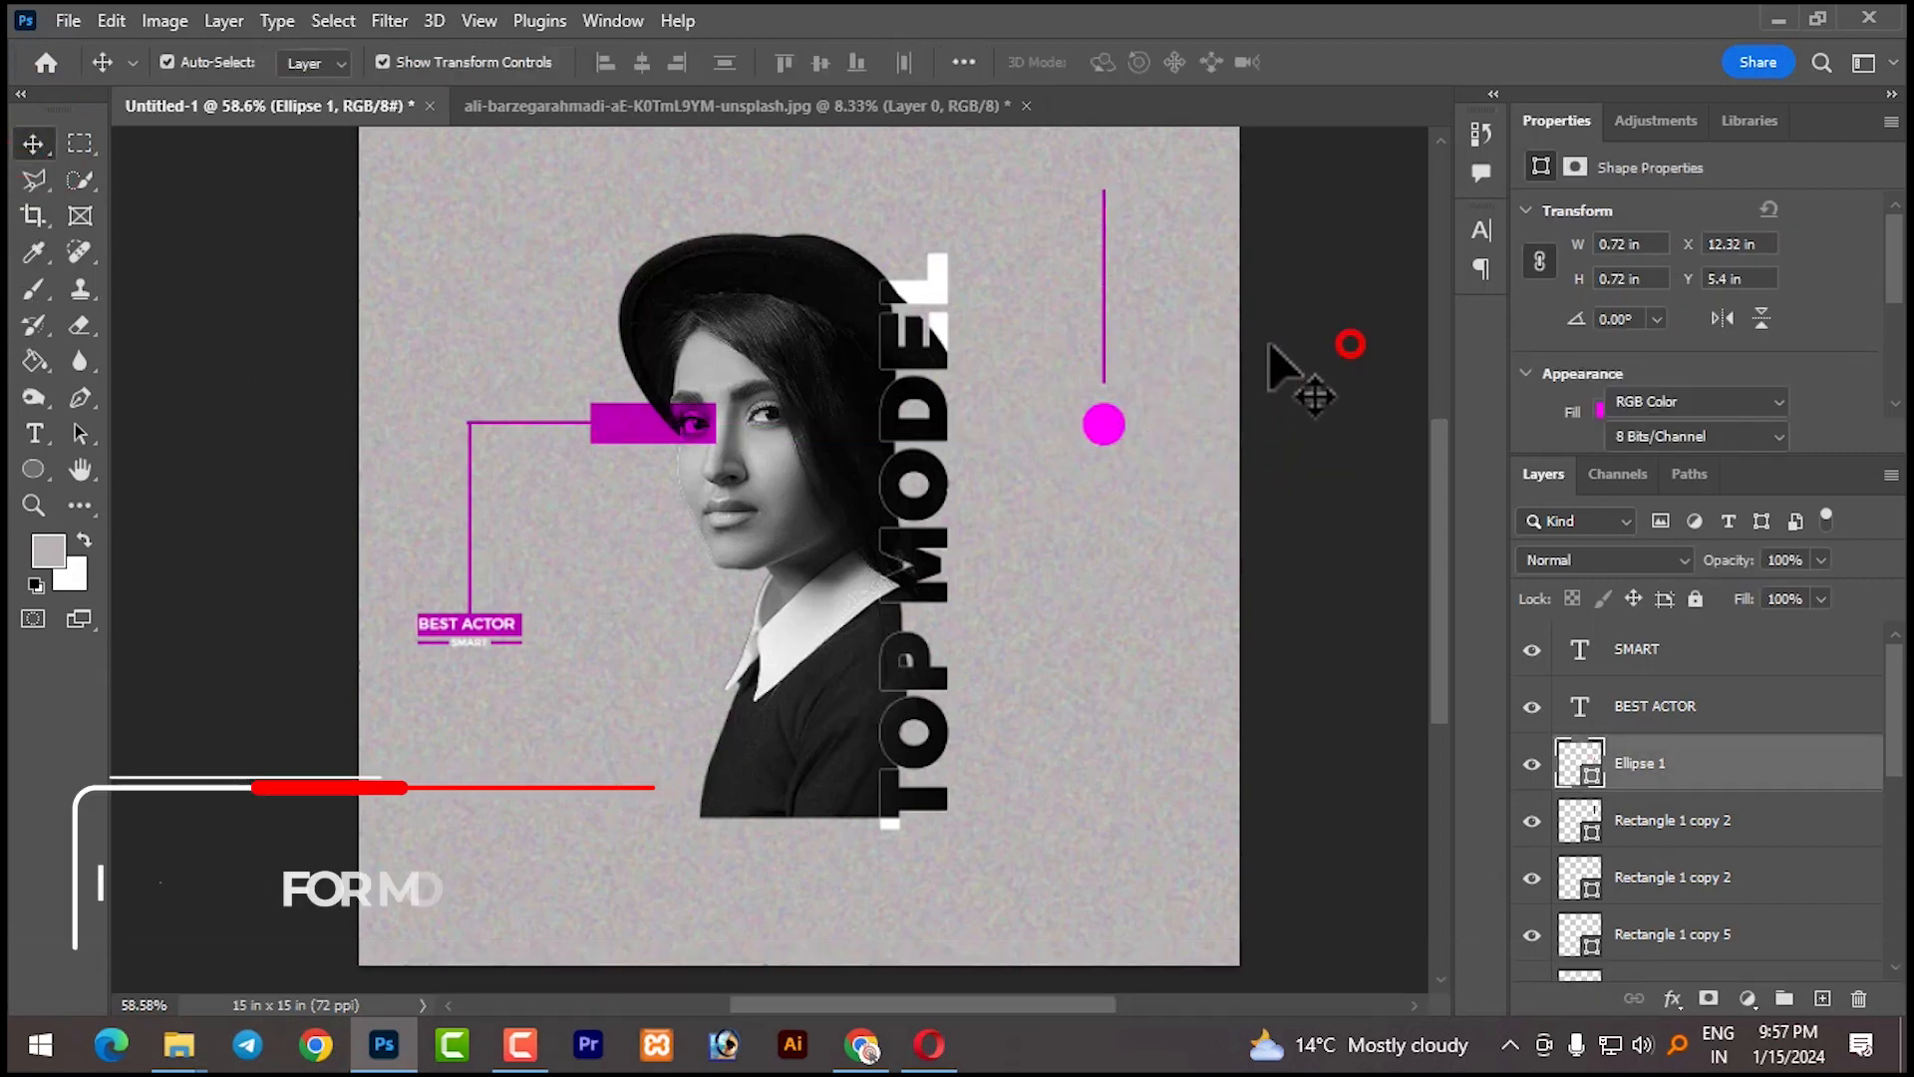
Set the blend mode of the magenta circle to Multiply, matching the vertical line above it
click(1104, 357)
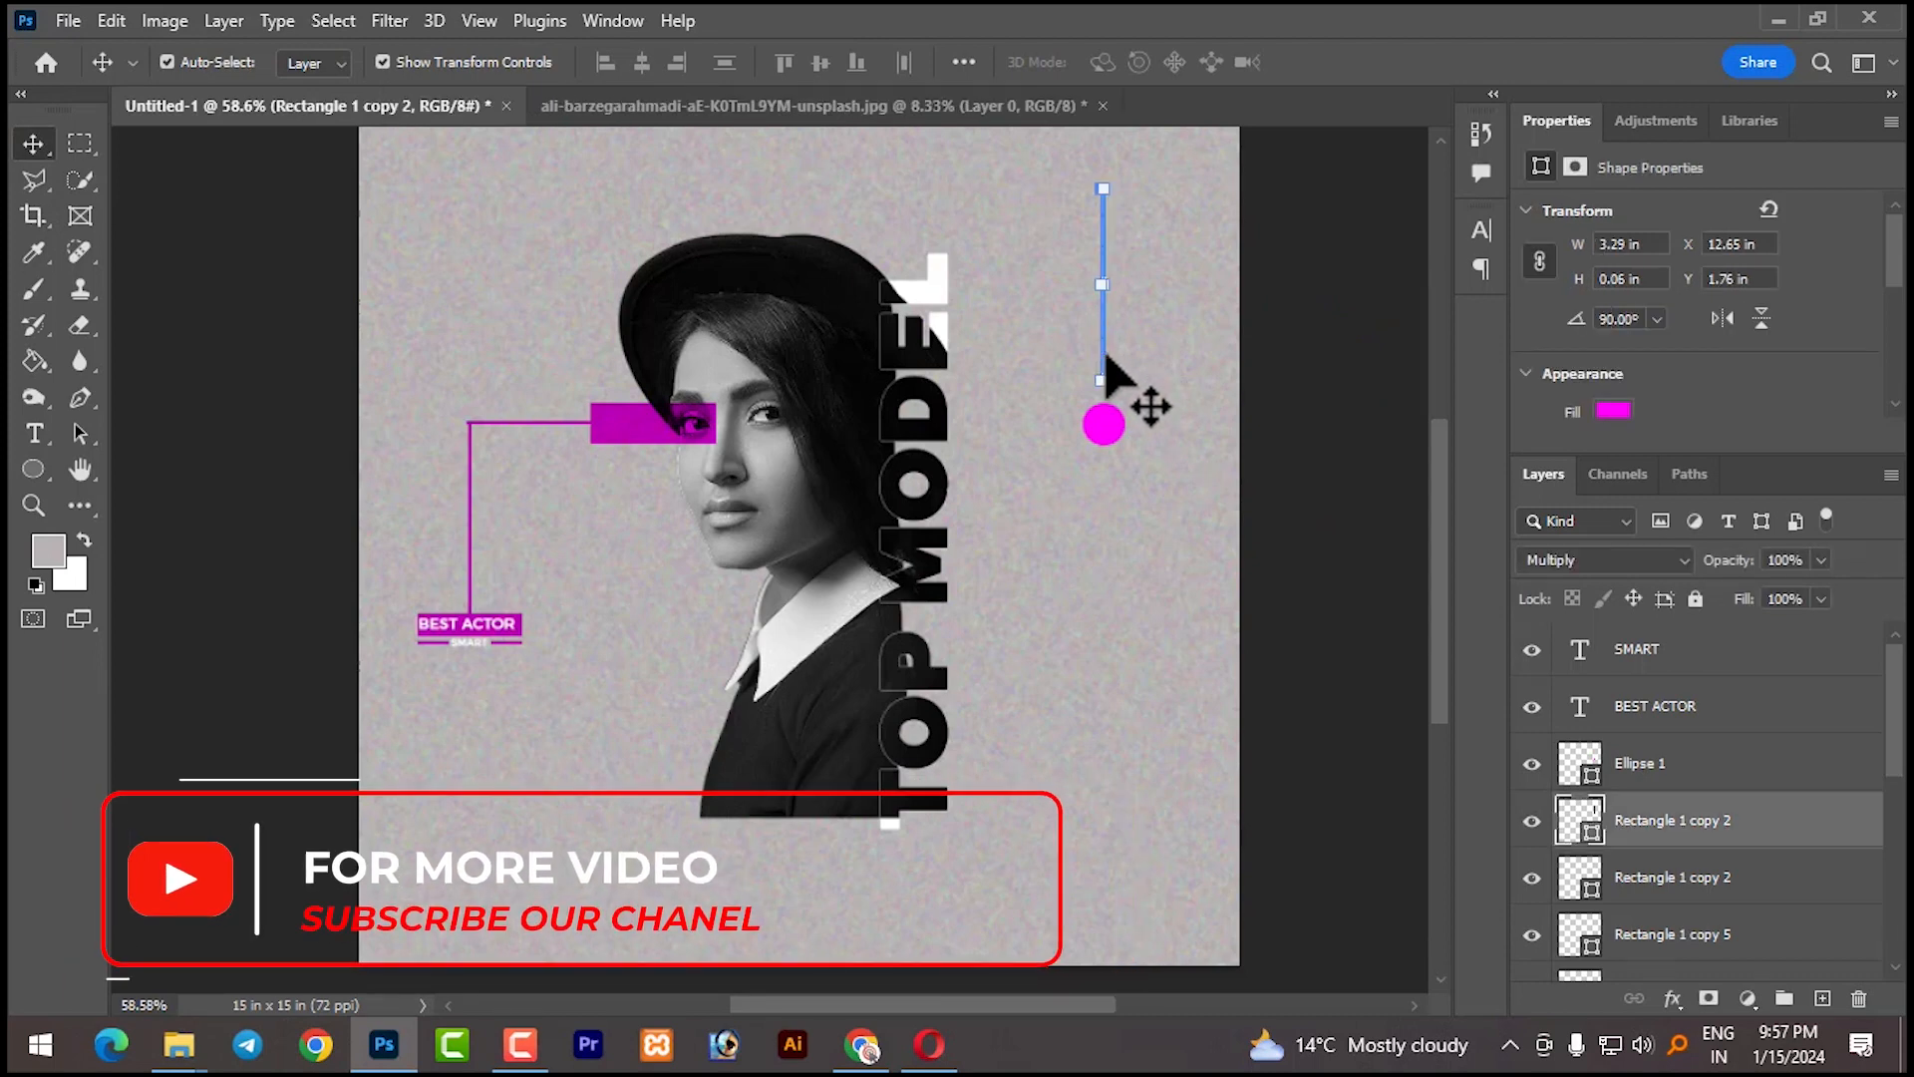
click(1312, 361)
click(1104, 424)
click(1607, 564)
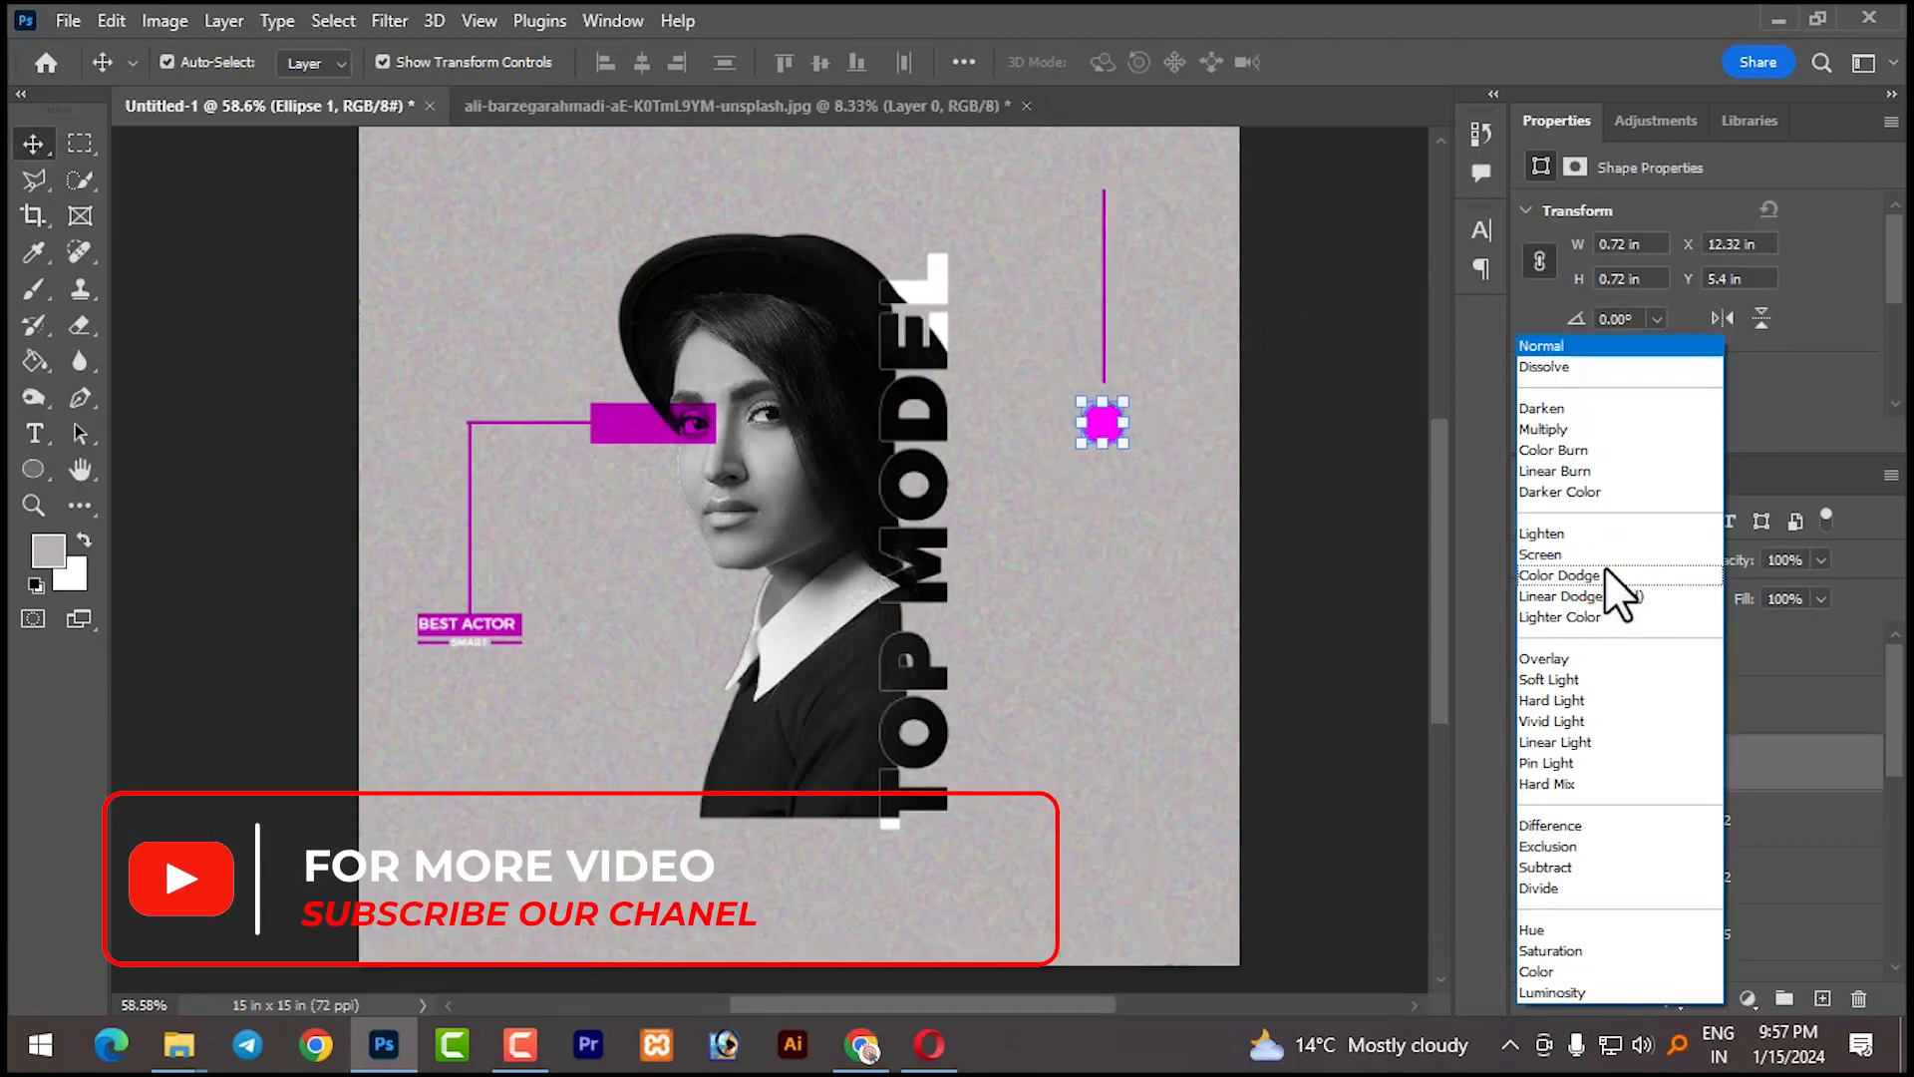
click(1295, 464)
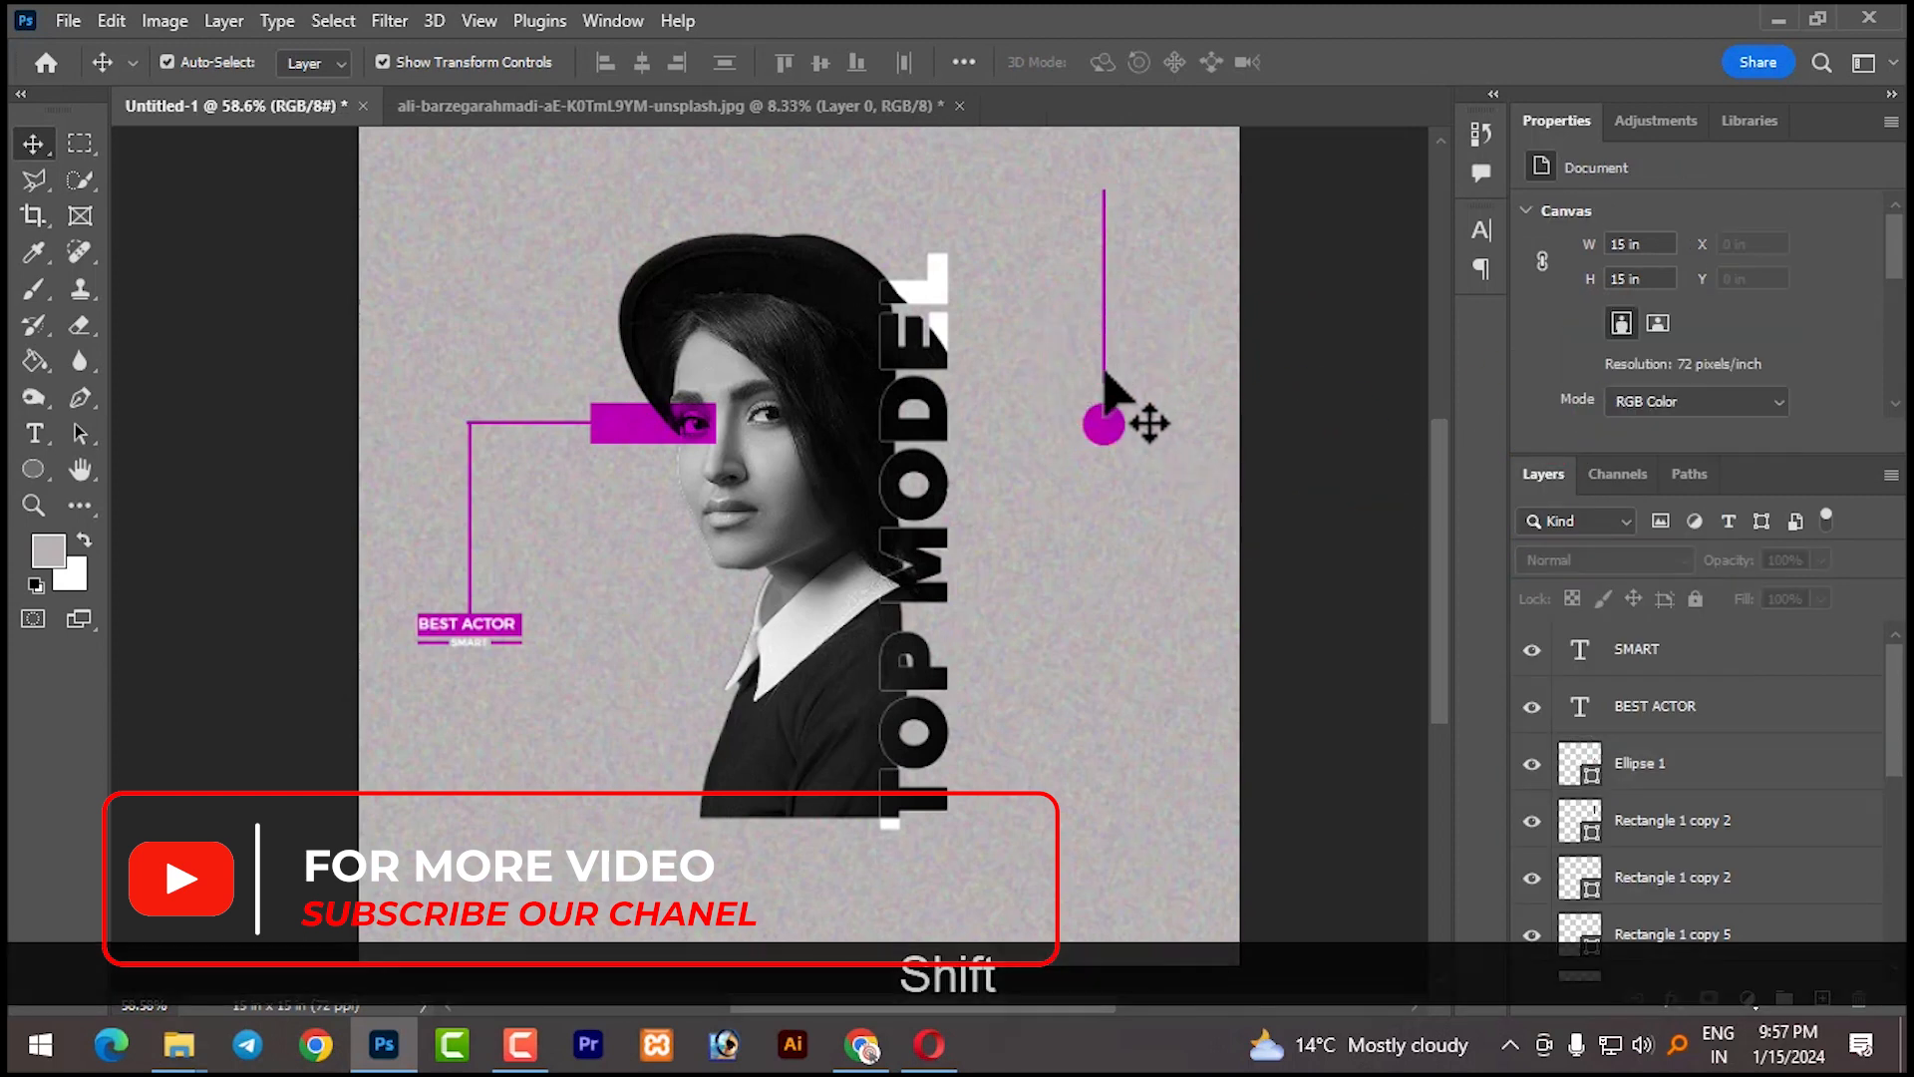
Copy and paste the upper-right vertical line and move the copy between the TOP MODEL lettering and the circle, at about X 11.54 in, Y 6.1 in
shift+click(1104, 369)
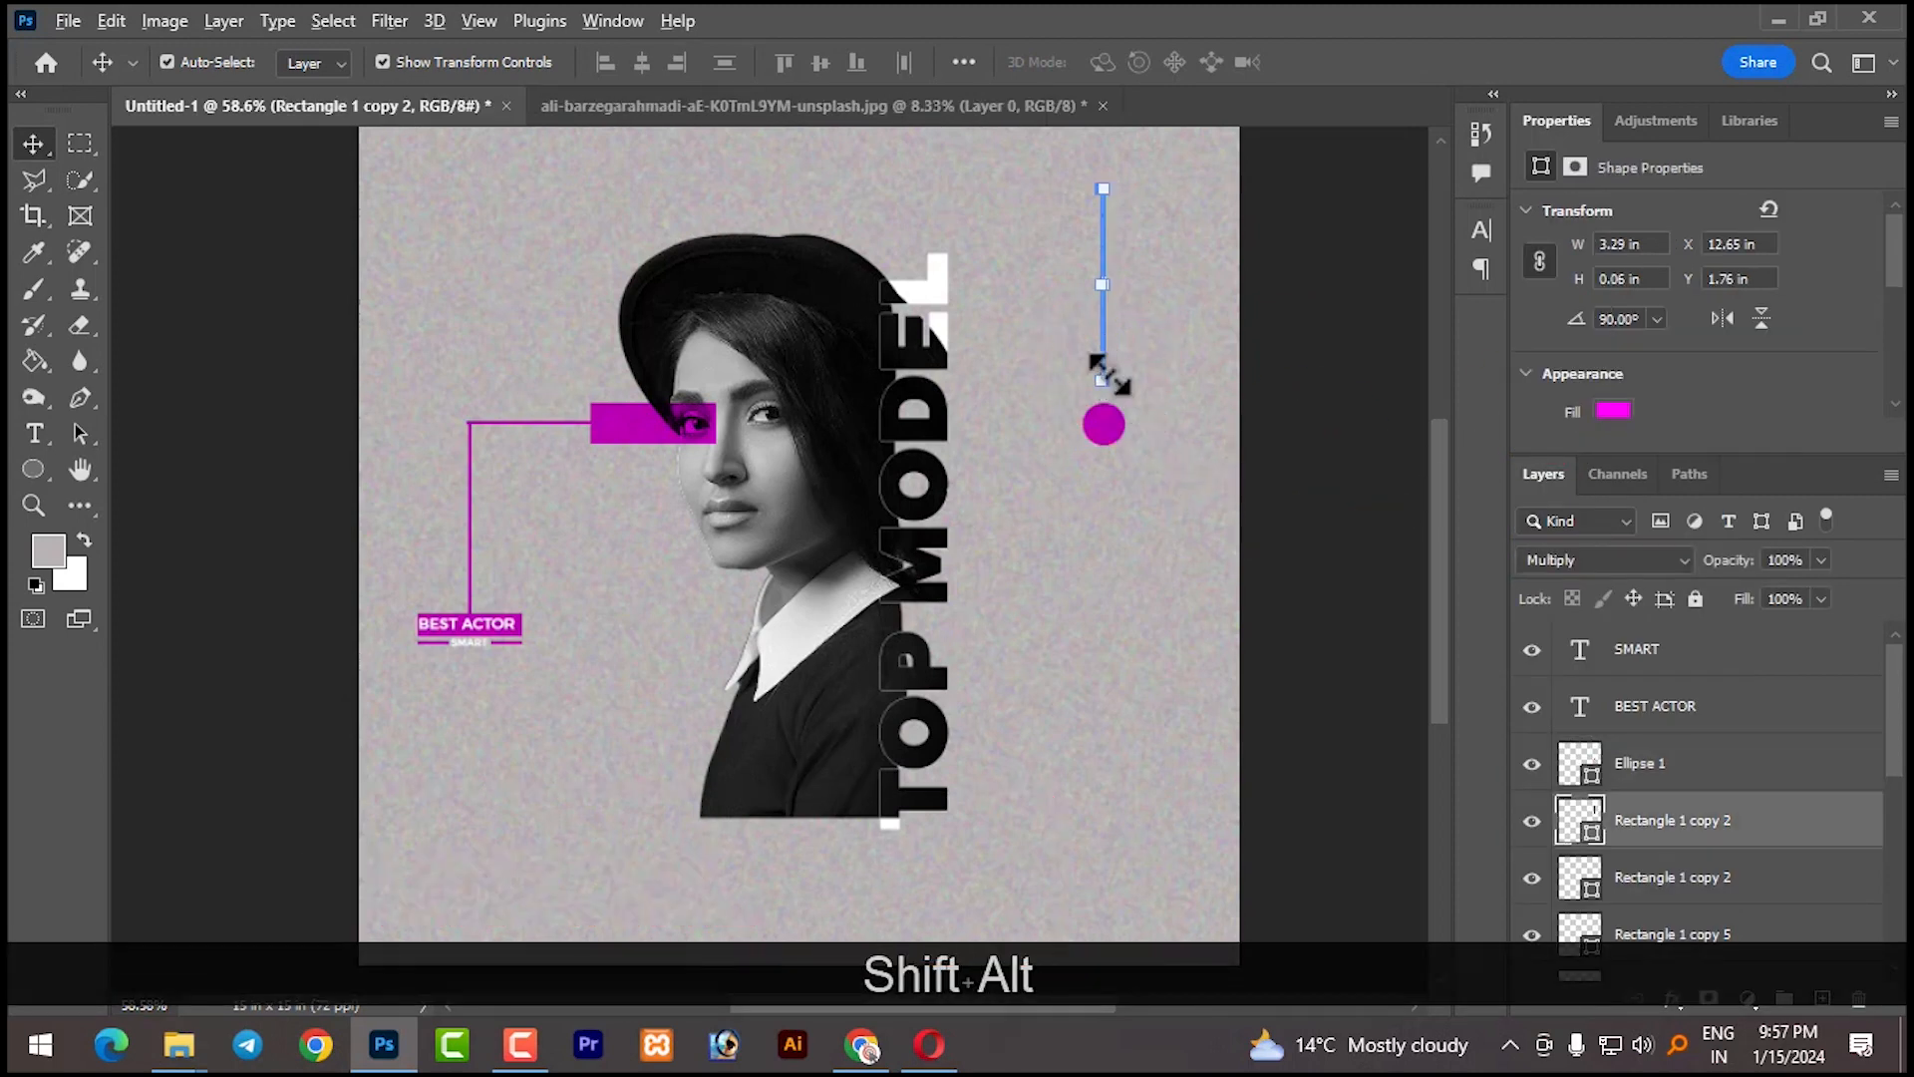
key(ctrl+c)
key(ctrl+v)
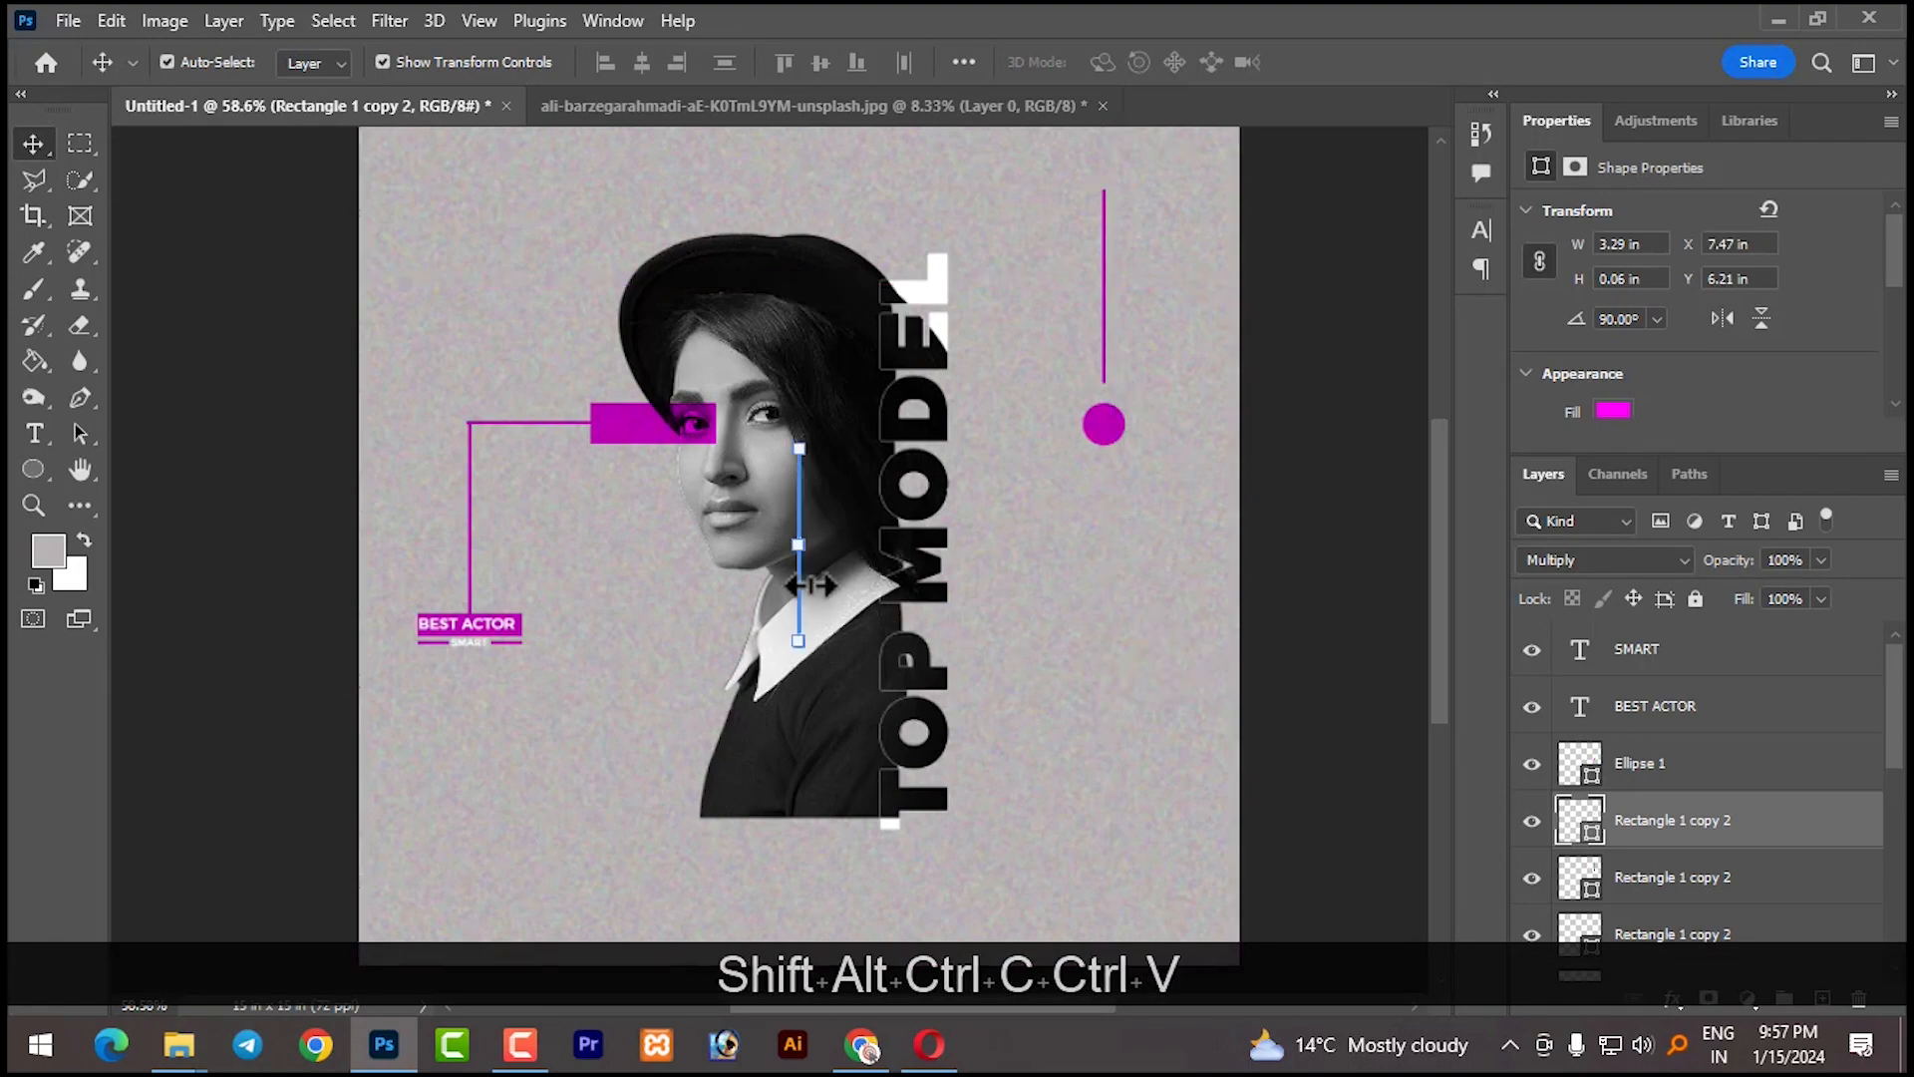
scroll(806, 585, up, 3)
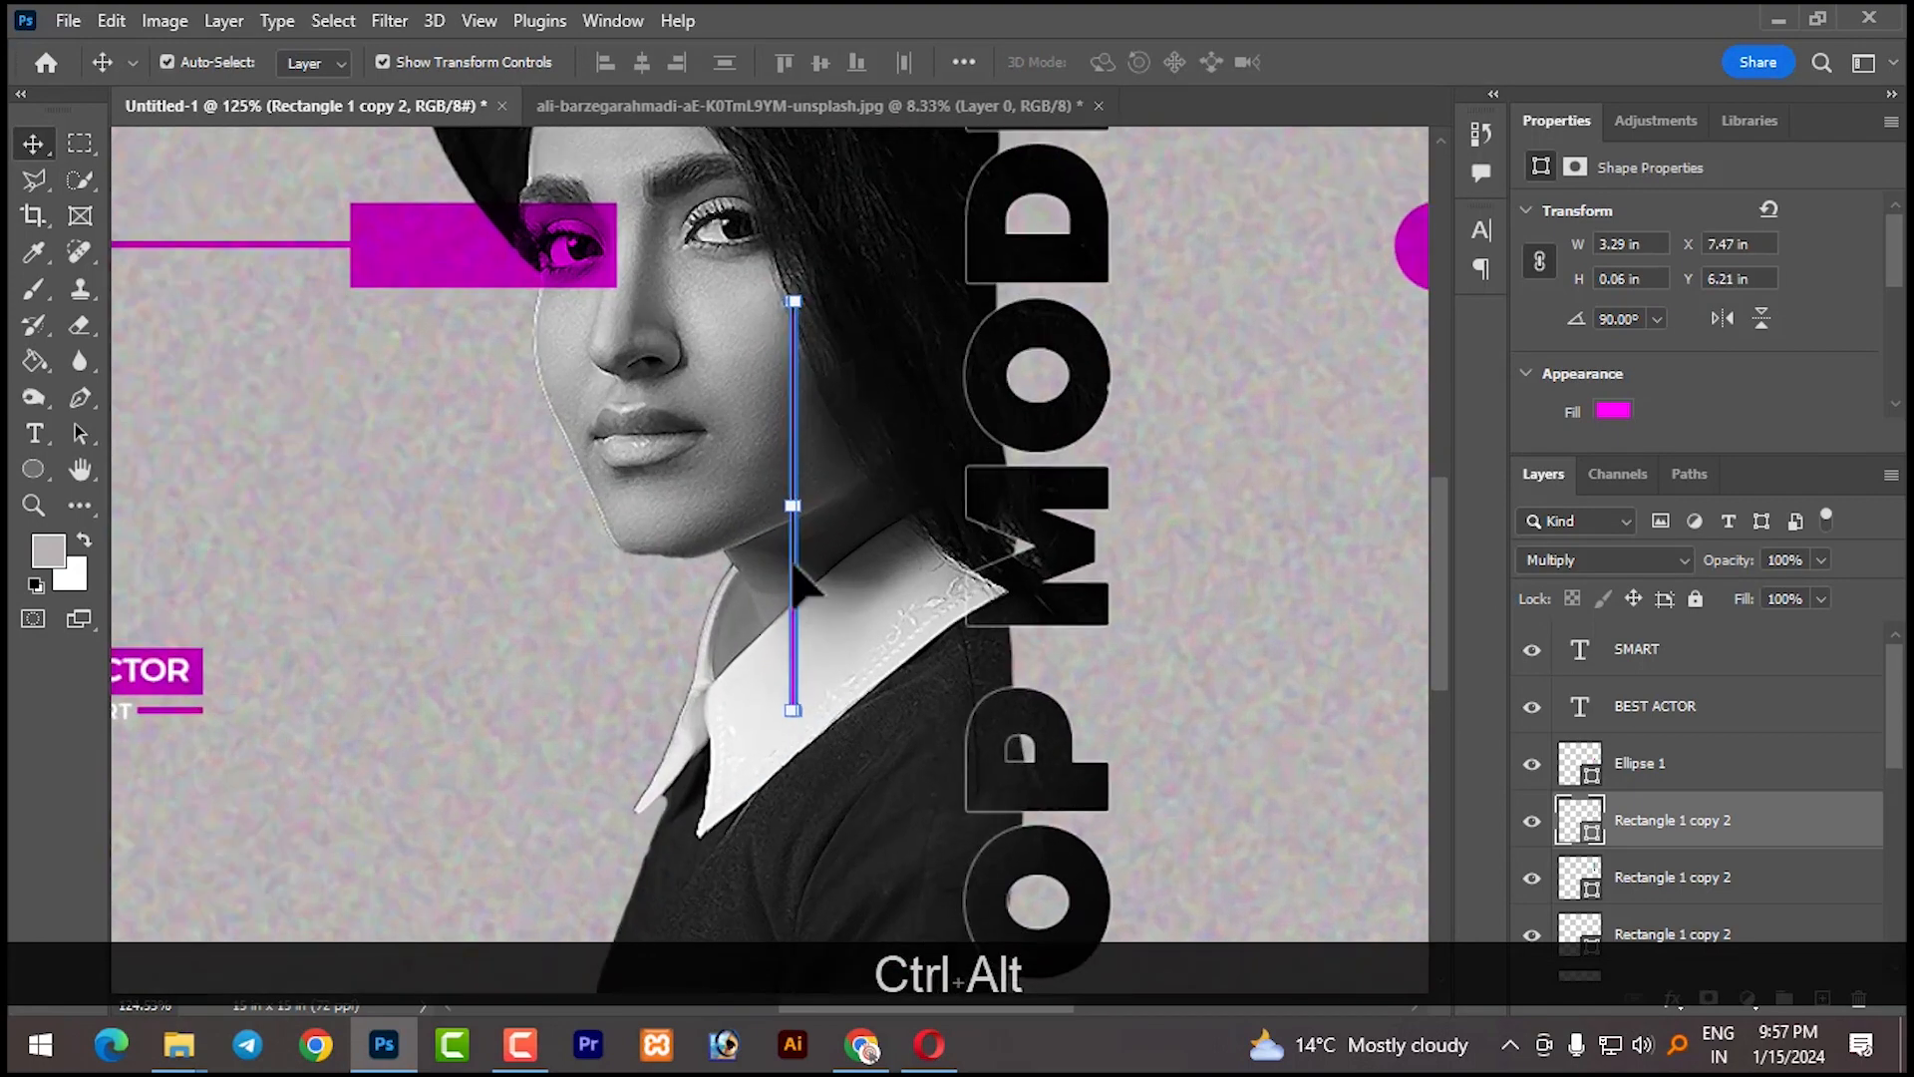
drag(798, 580, 1061, 566)
key(ctrl+z)
click(793, 630)
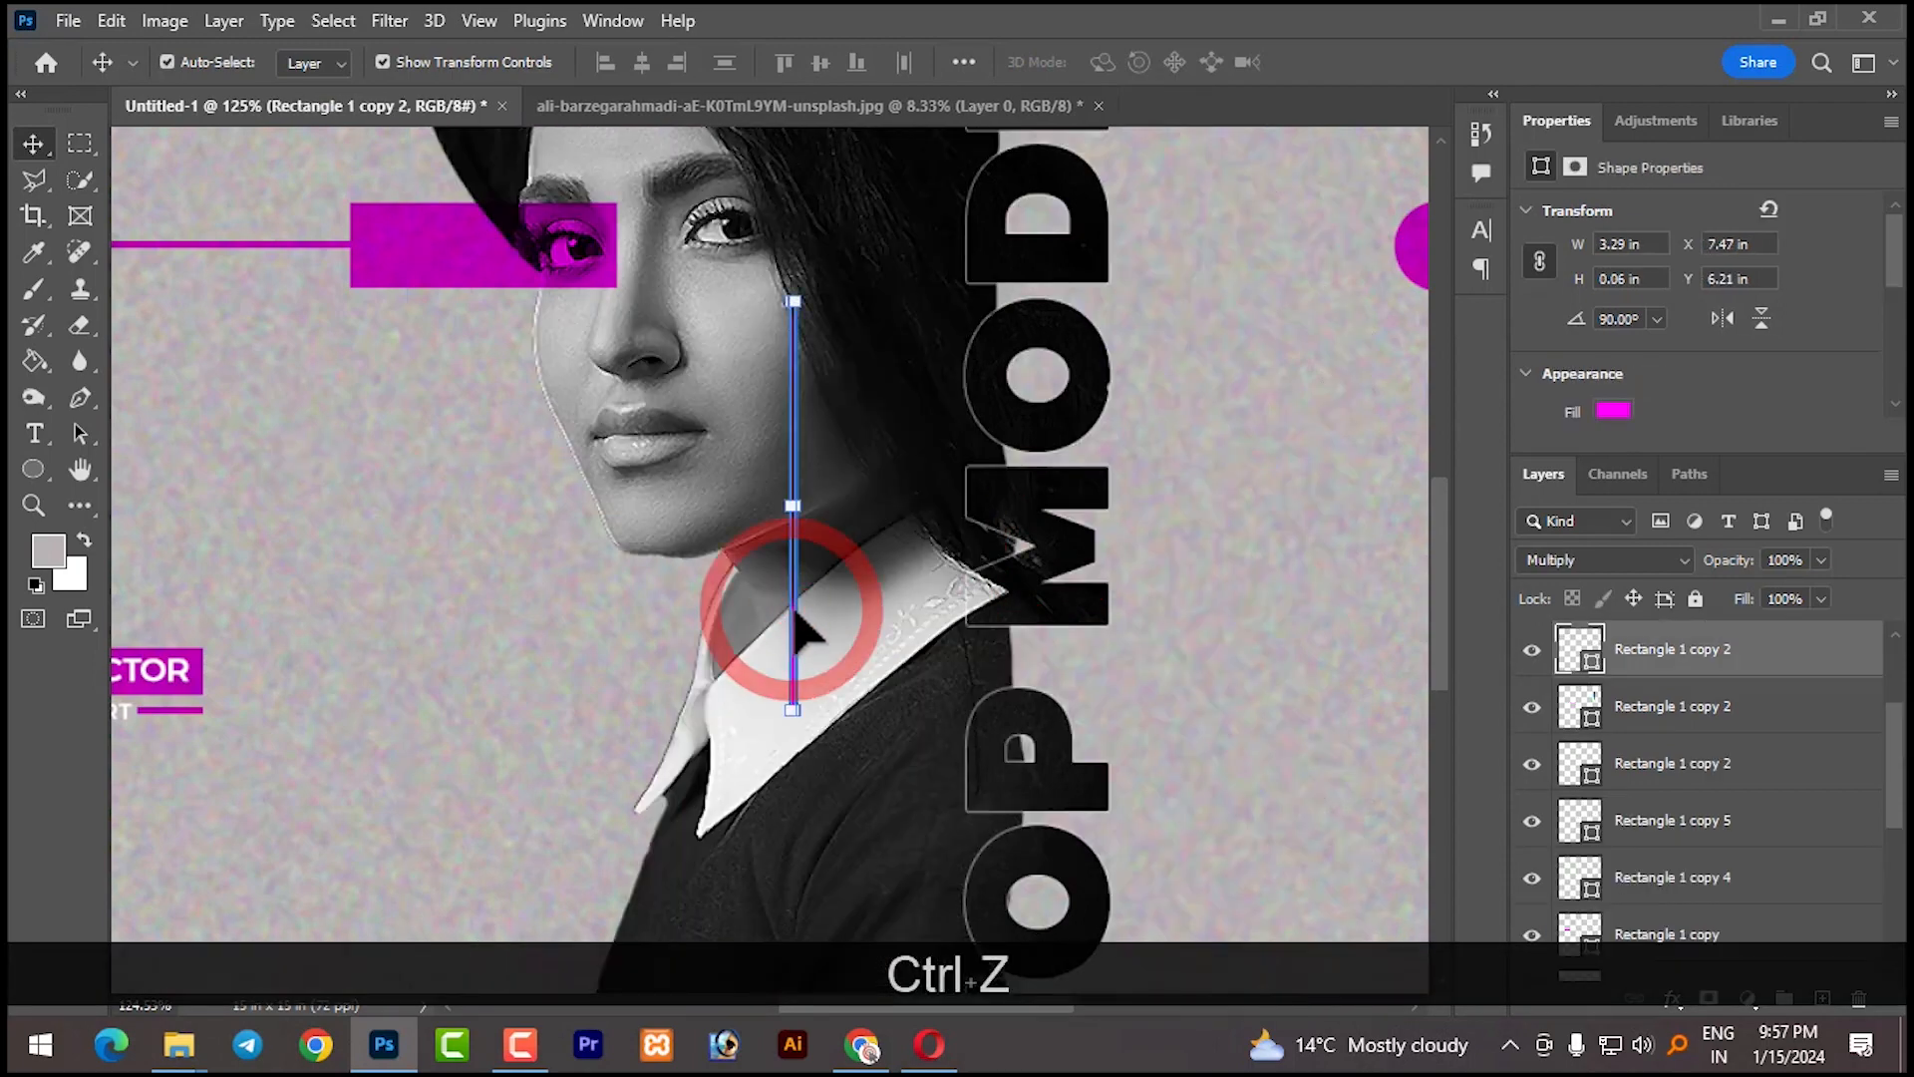
drag(802, 558, 847, 553)
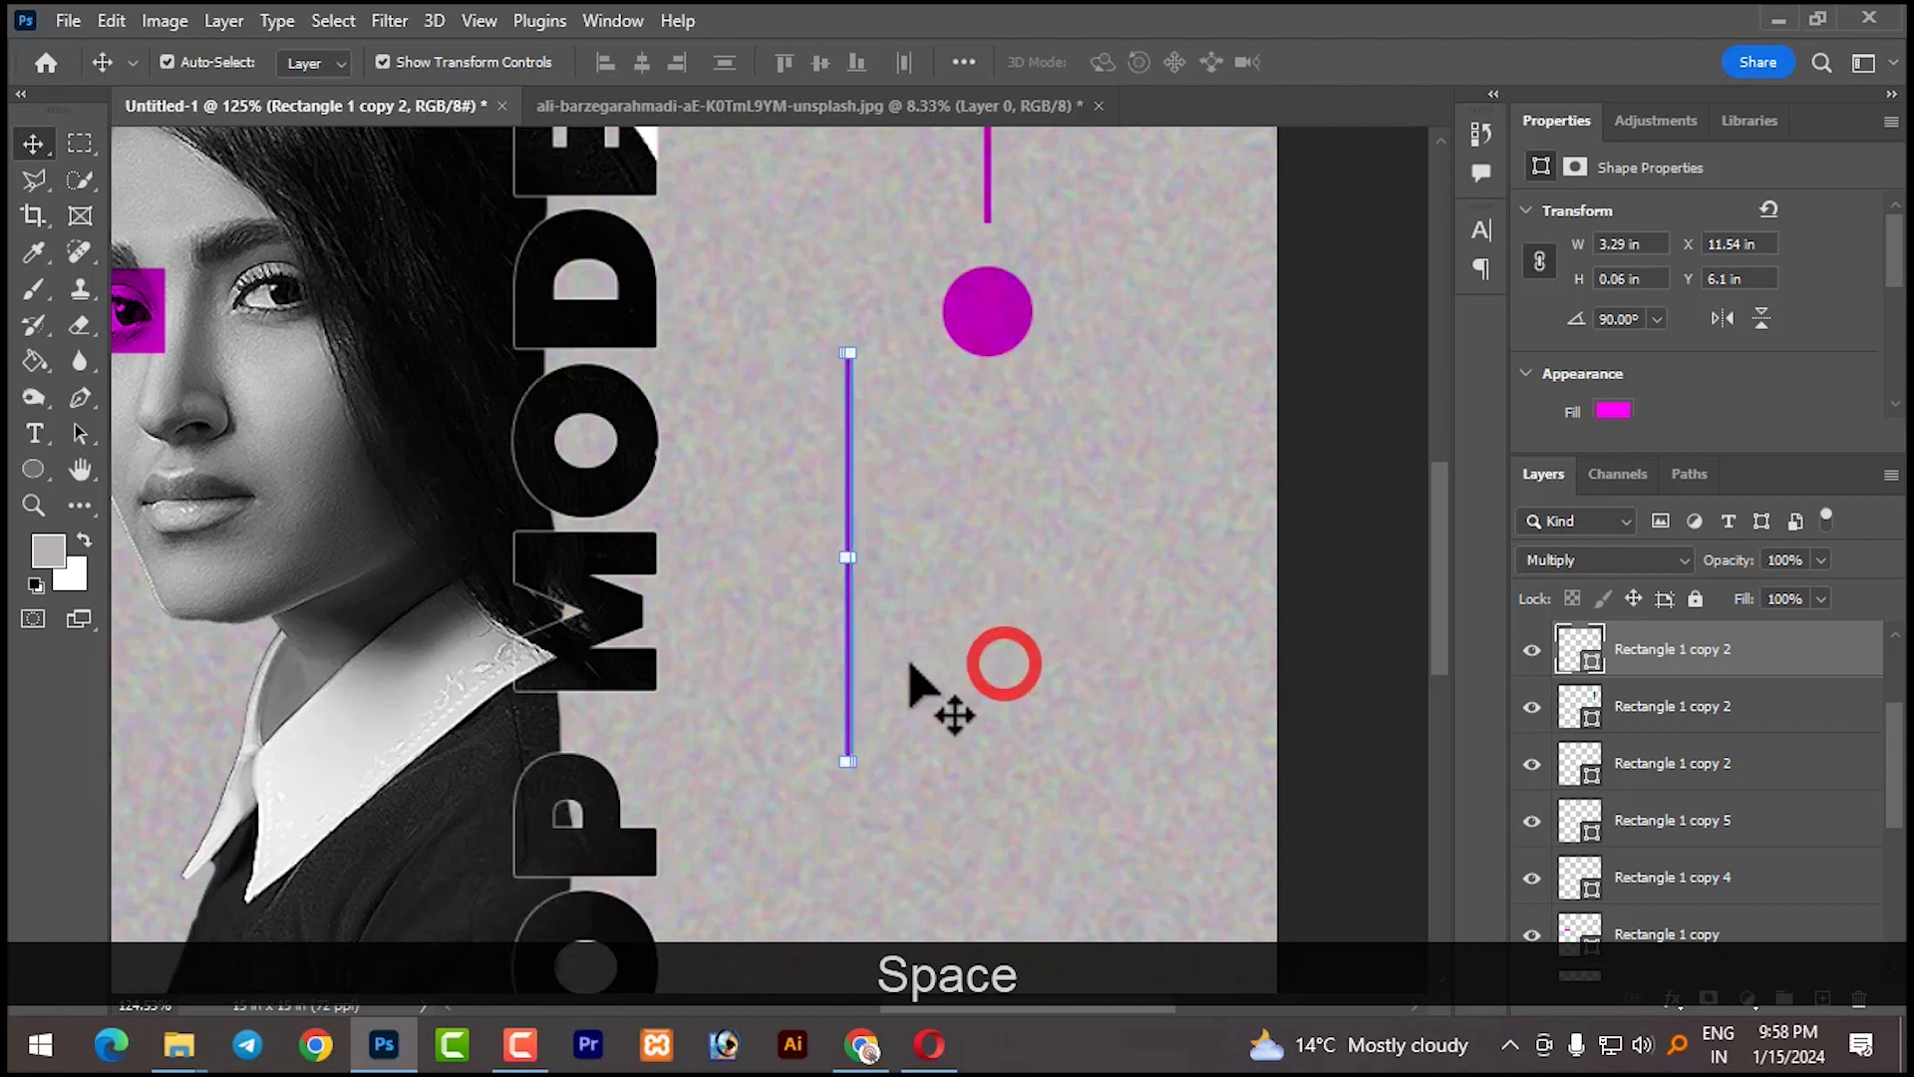
Position the copied vertical line directly below the magenta circle, at about X 12.63 in and Y 6.54 in
drag(854, 632, 1065, 643)
drag(988, 657, 987, 655)
key(Down)
key(Down)
key(Down)
key(Down)
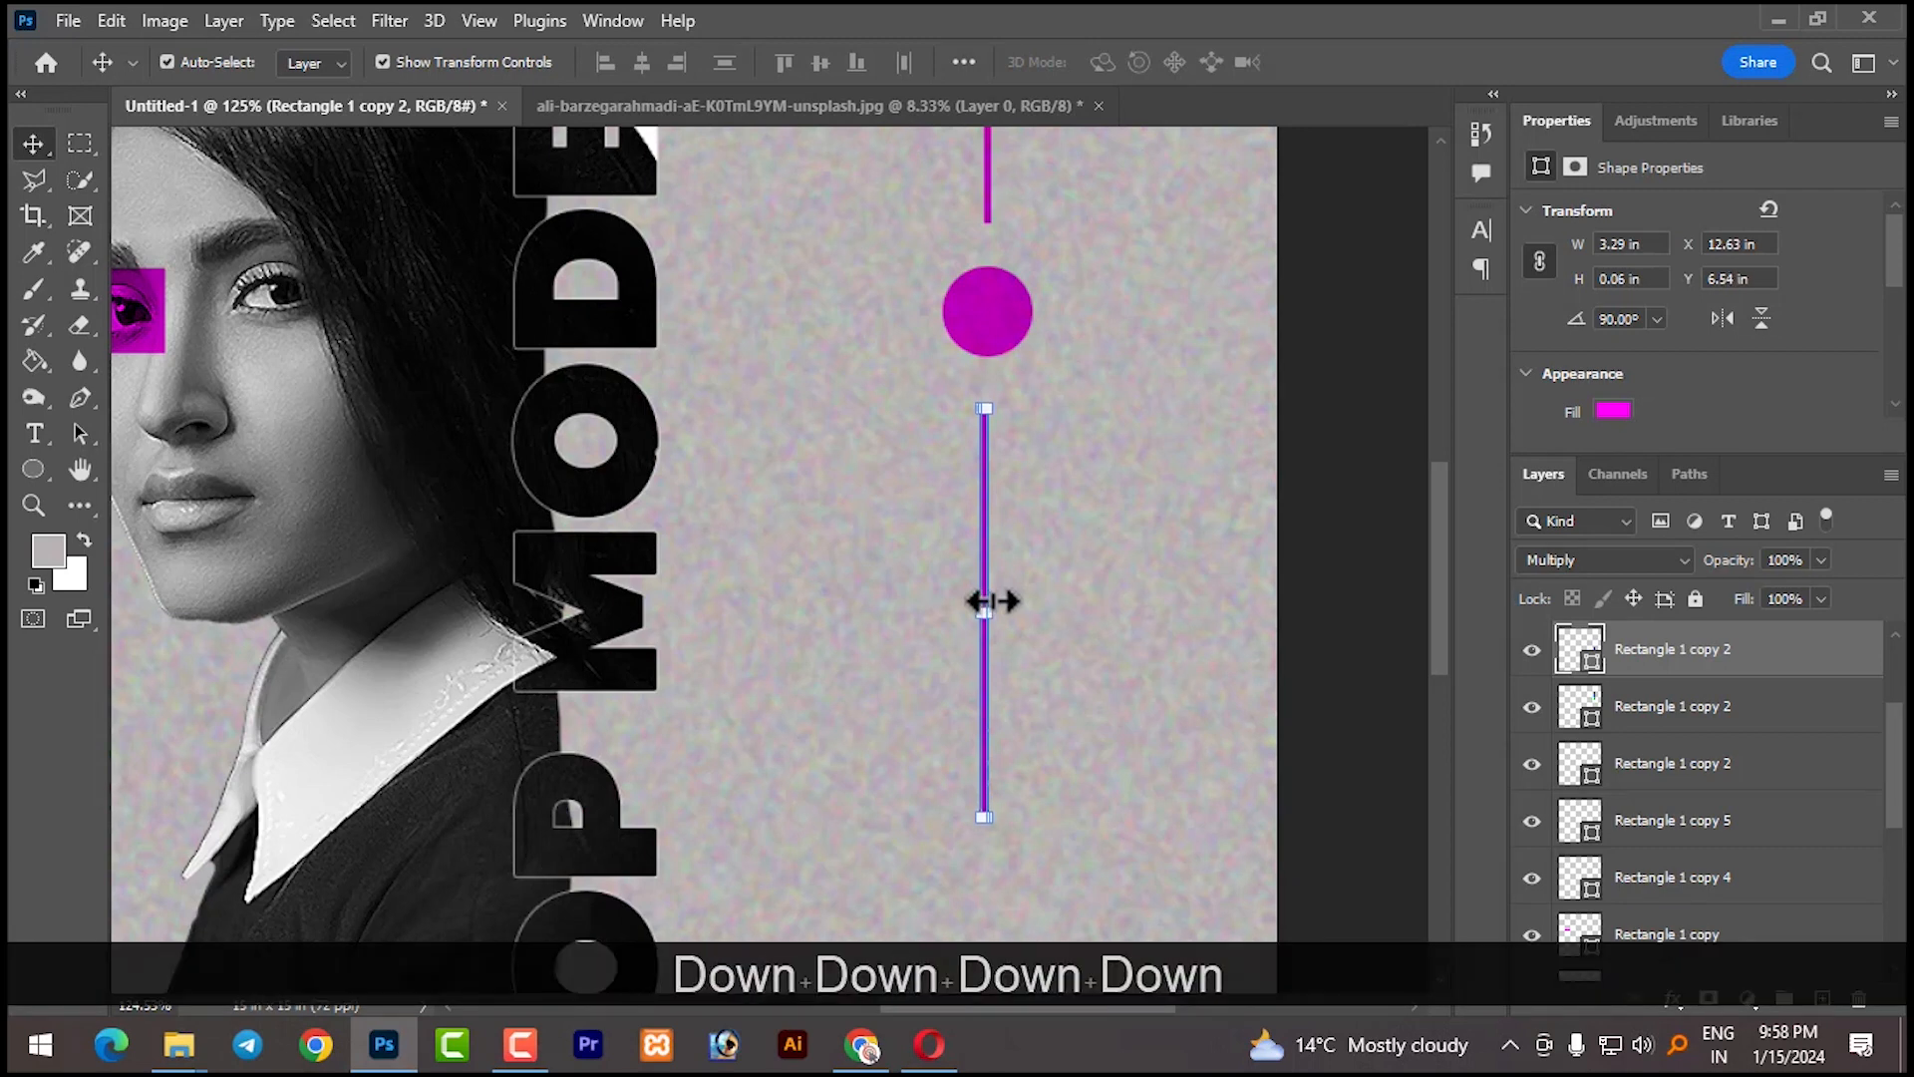
Align the vertical lines above and below the circle on their horizontal centres
key(shift)
shift+click(988, 211)
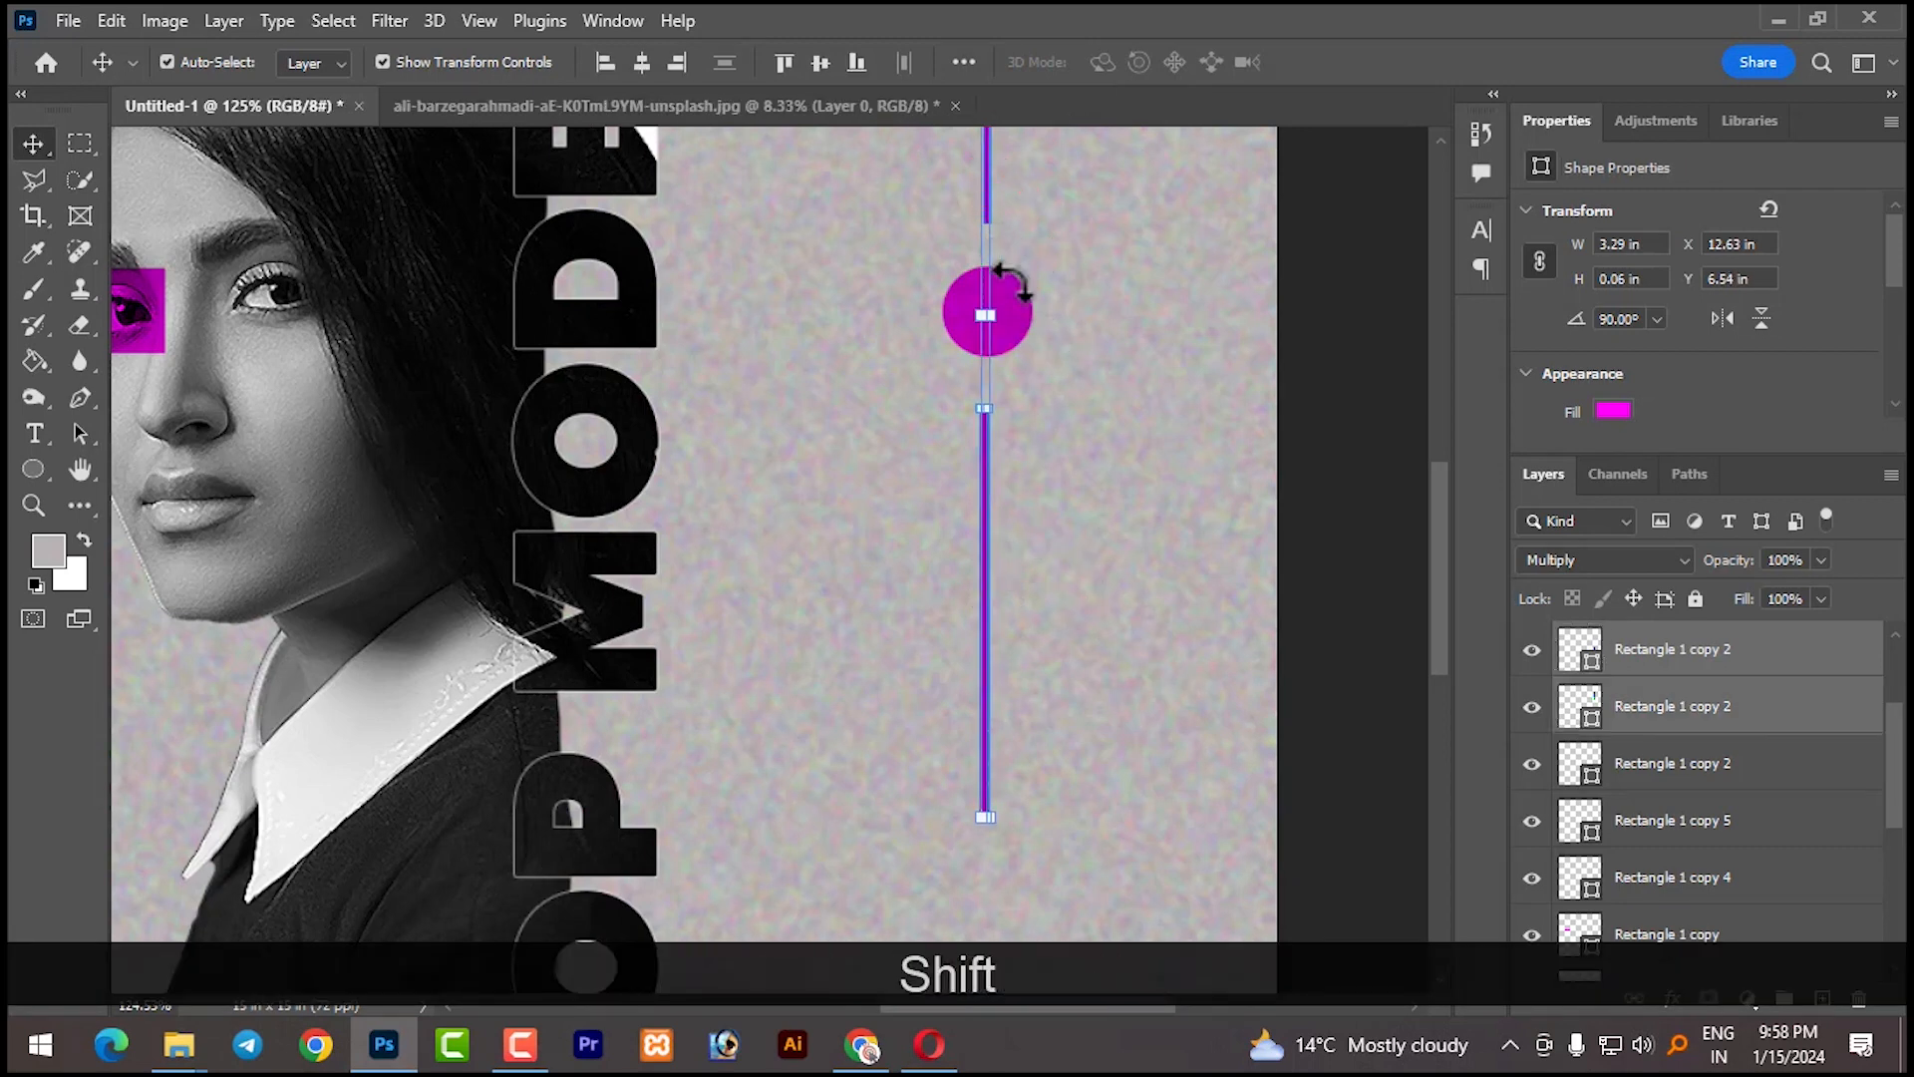
shift+click(1016, 329)
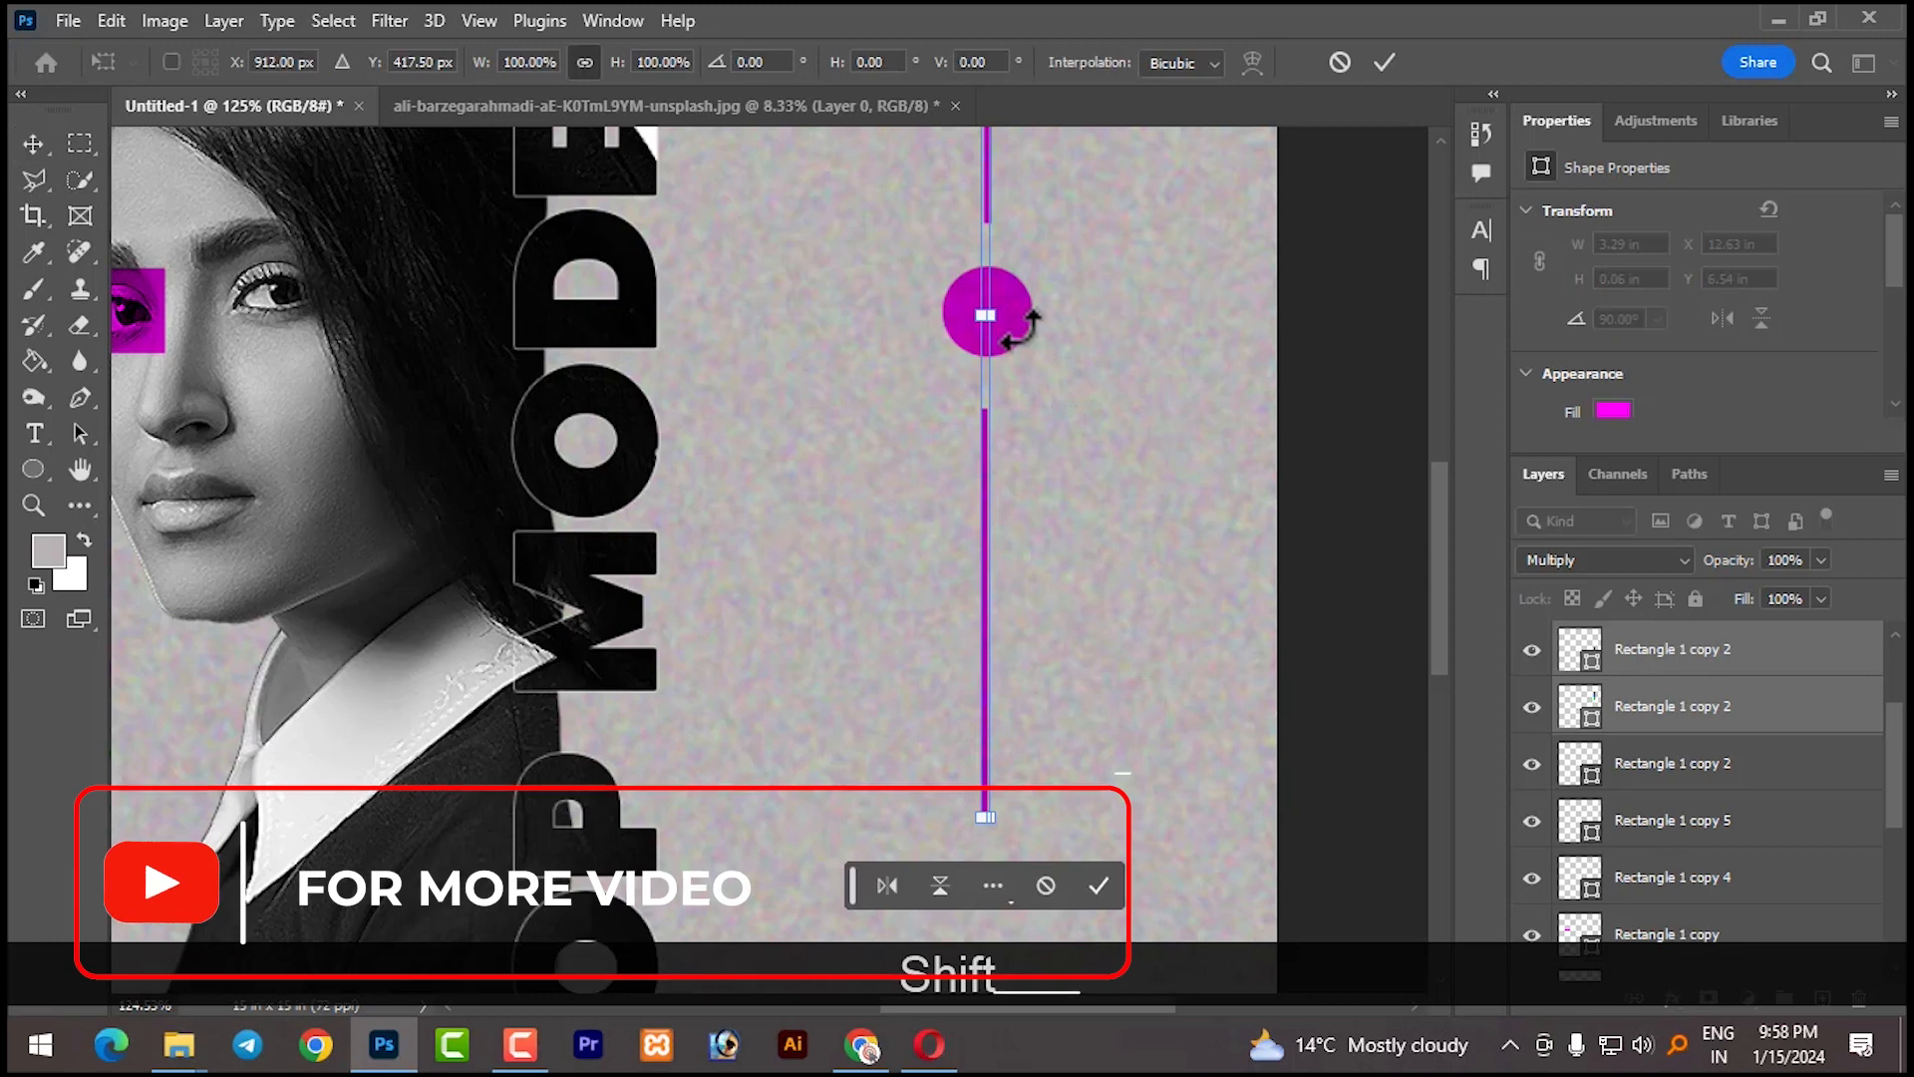
click(1382, 62)
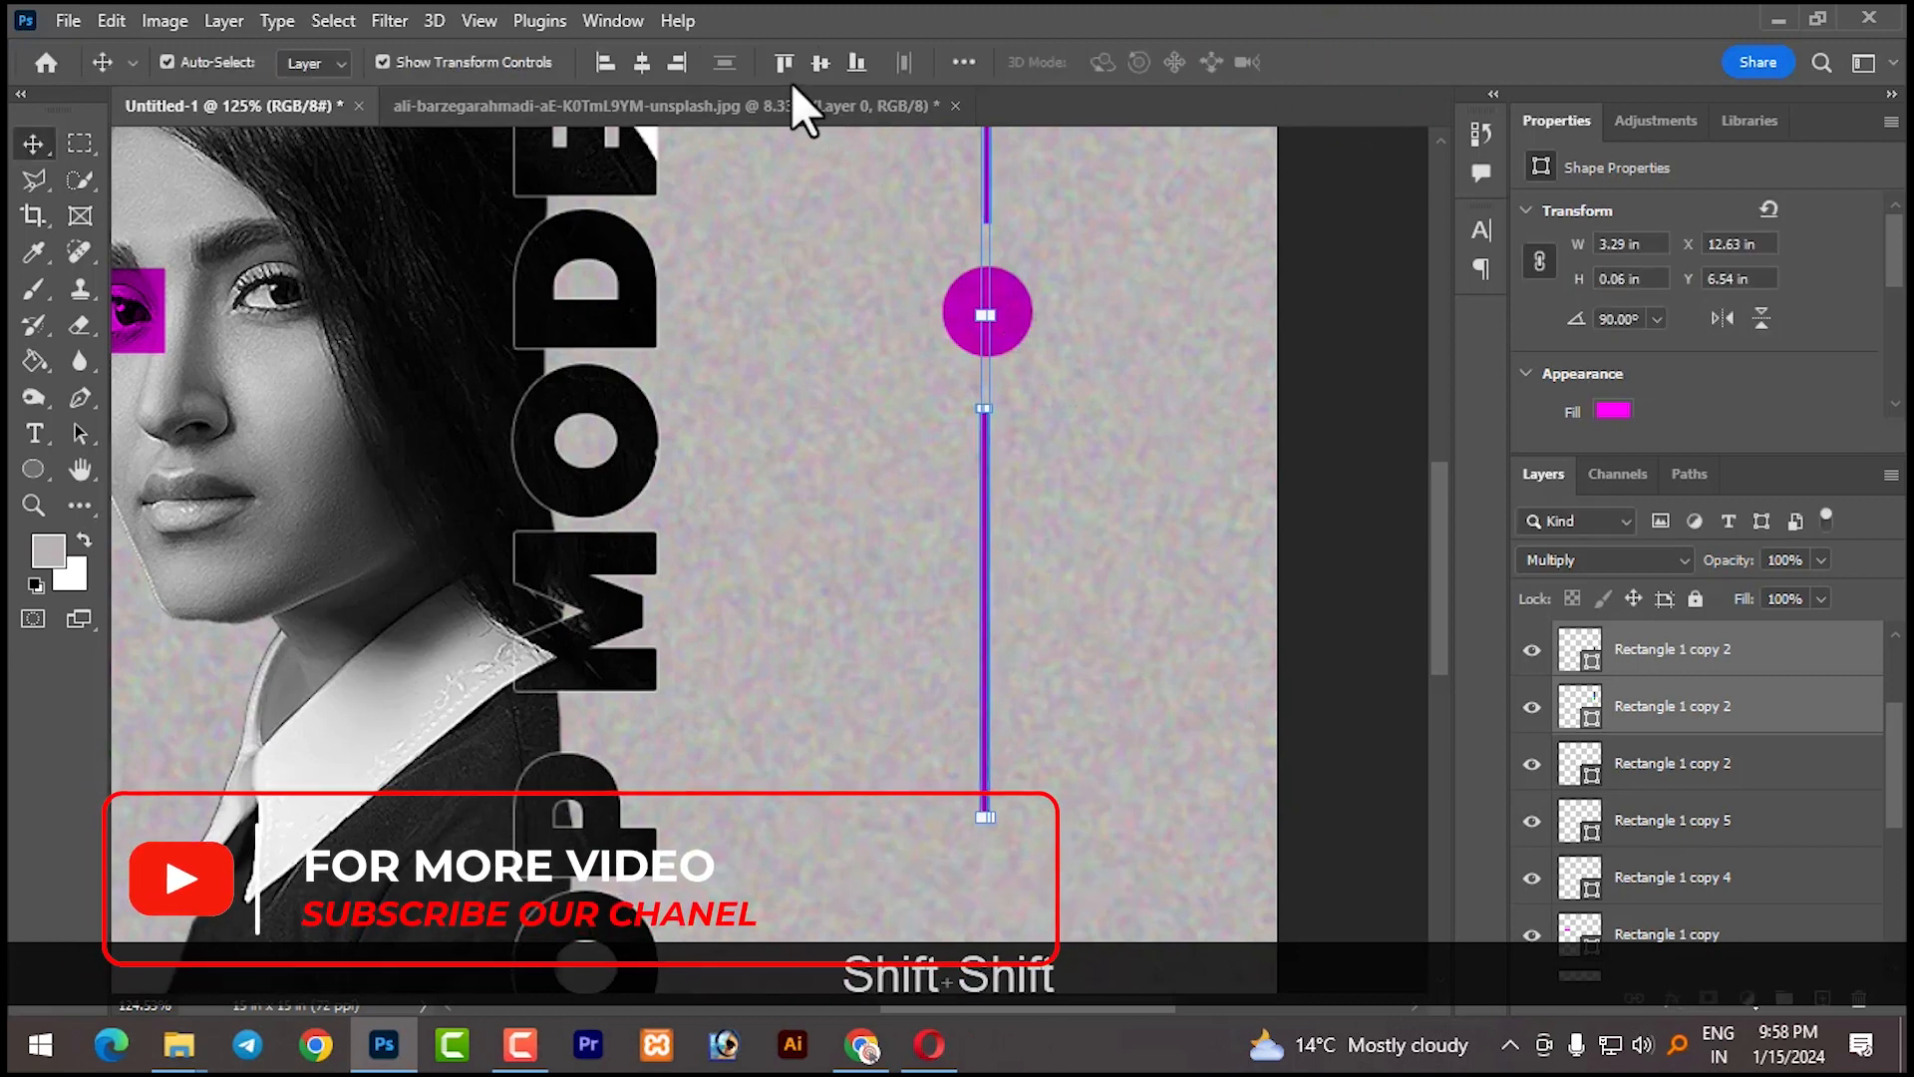
click(654, 62)
click(1077, 213)
Align the magenta circle with both vertical lines on their horizontal centres
click(1012, 344)
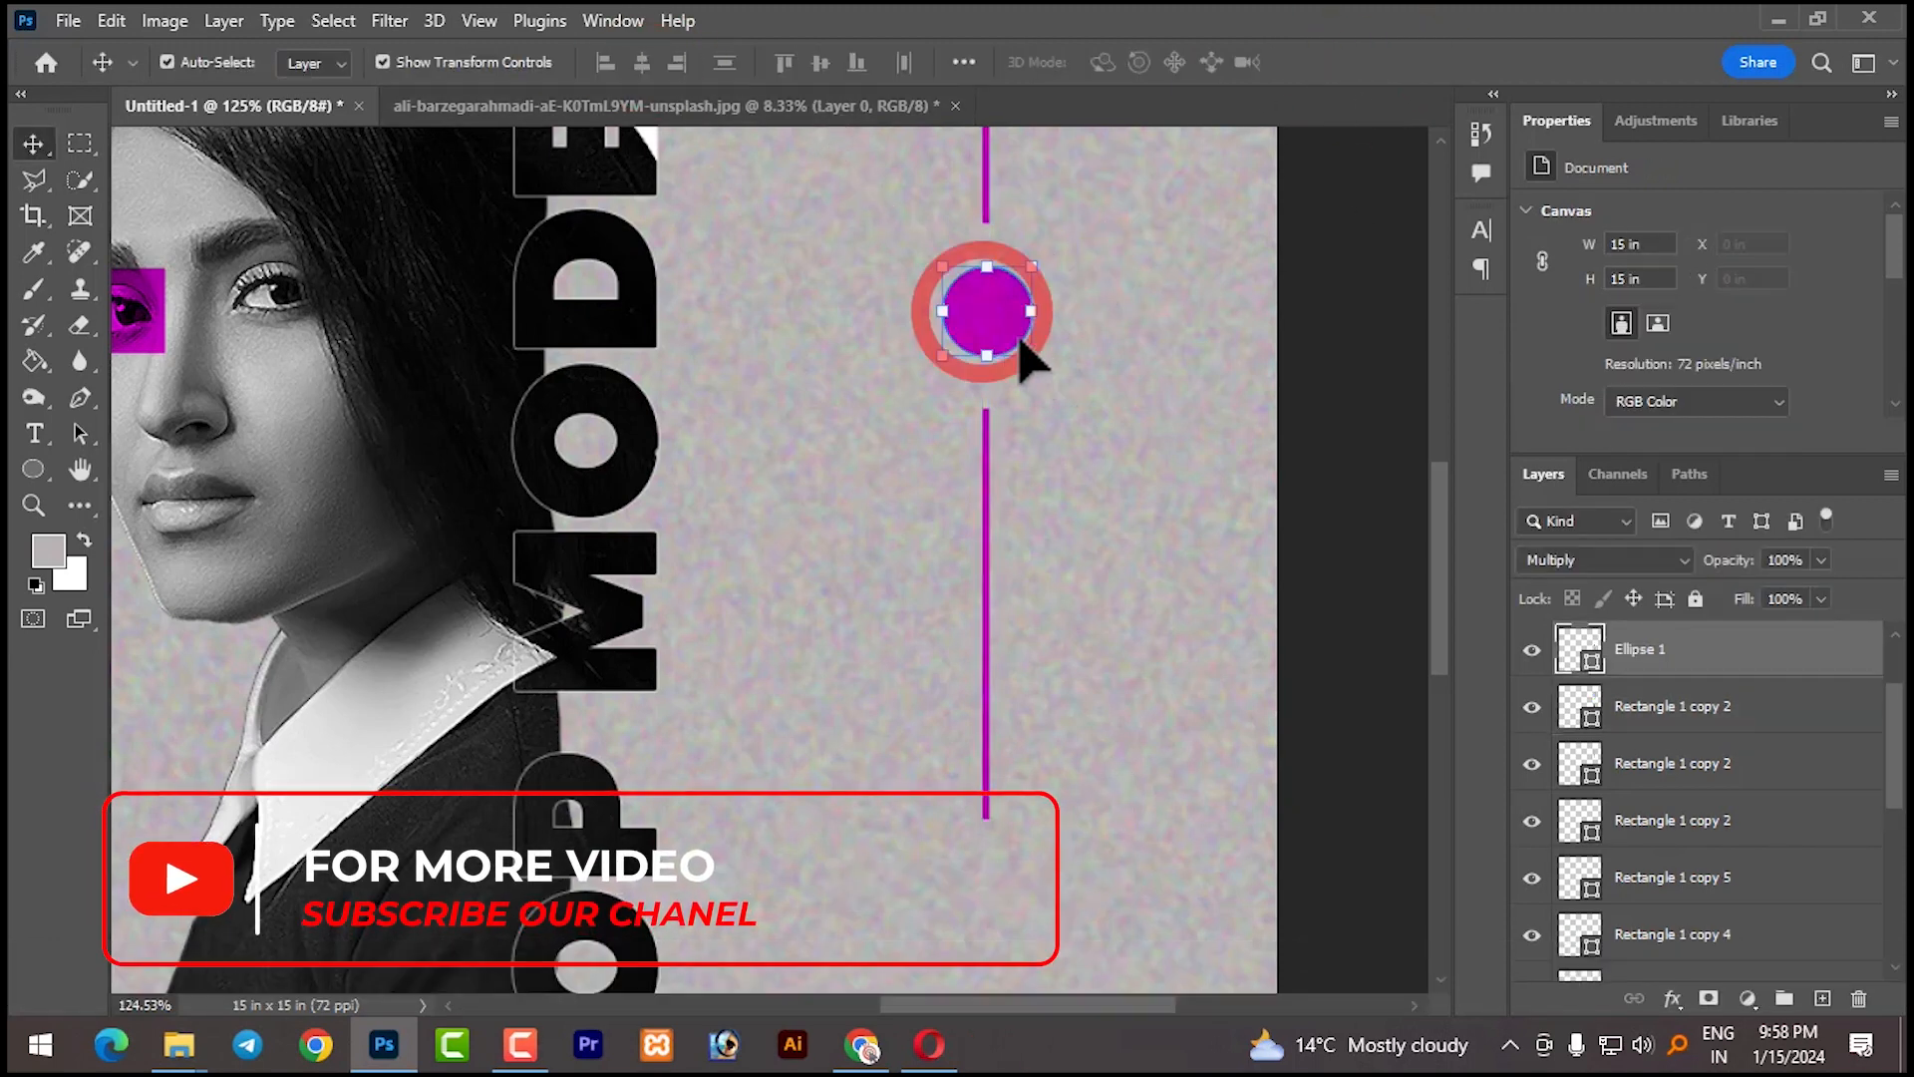
shift+click(992, 475)
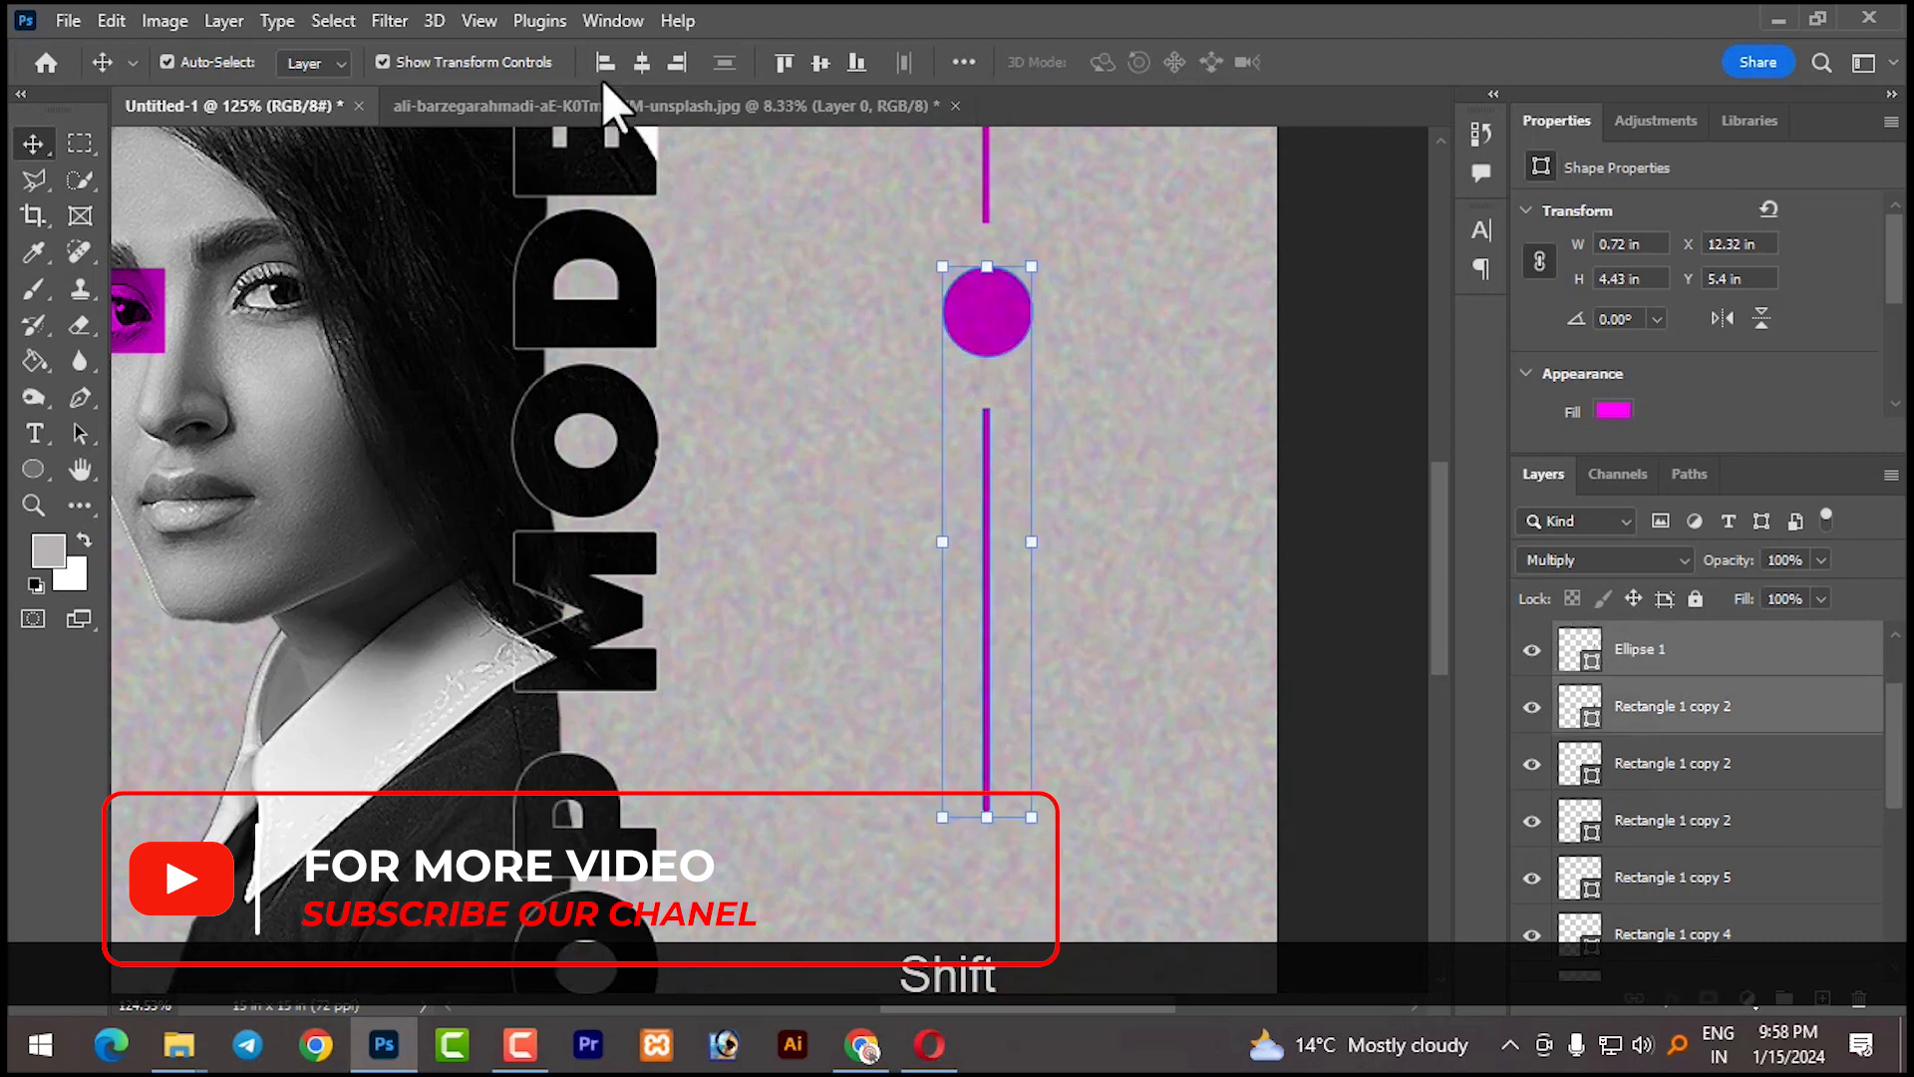
shift+click(987, 210)
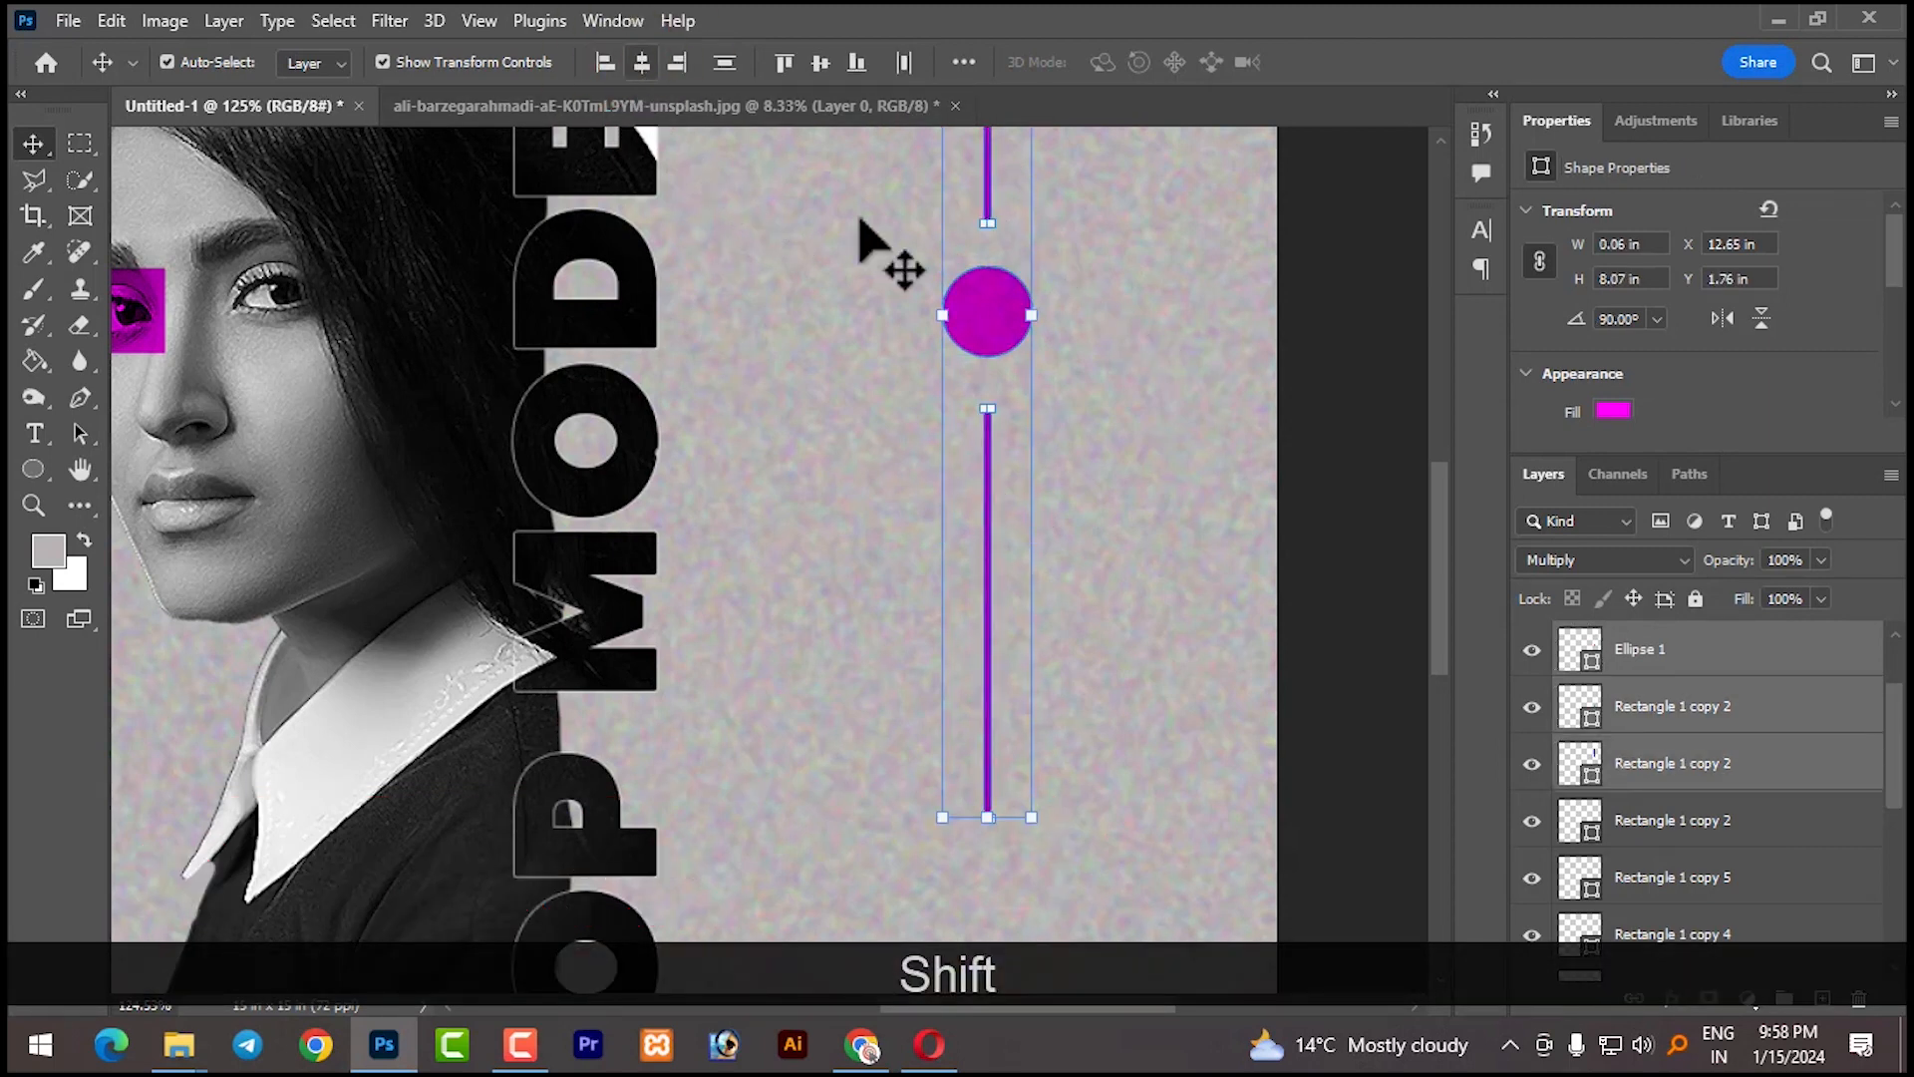
click(1147, 369)
Duplicate the magenta rectangle over the eye and place the copy in the bottom-right corner of the canvas, partly beyond its edge
scroll(1132, 406, down, 5)
scroll(1132, 407, down, 2)
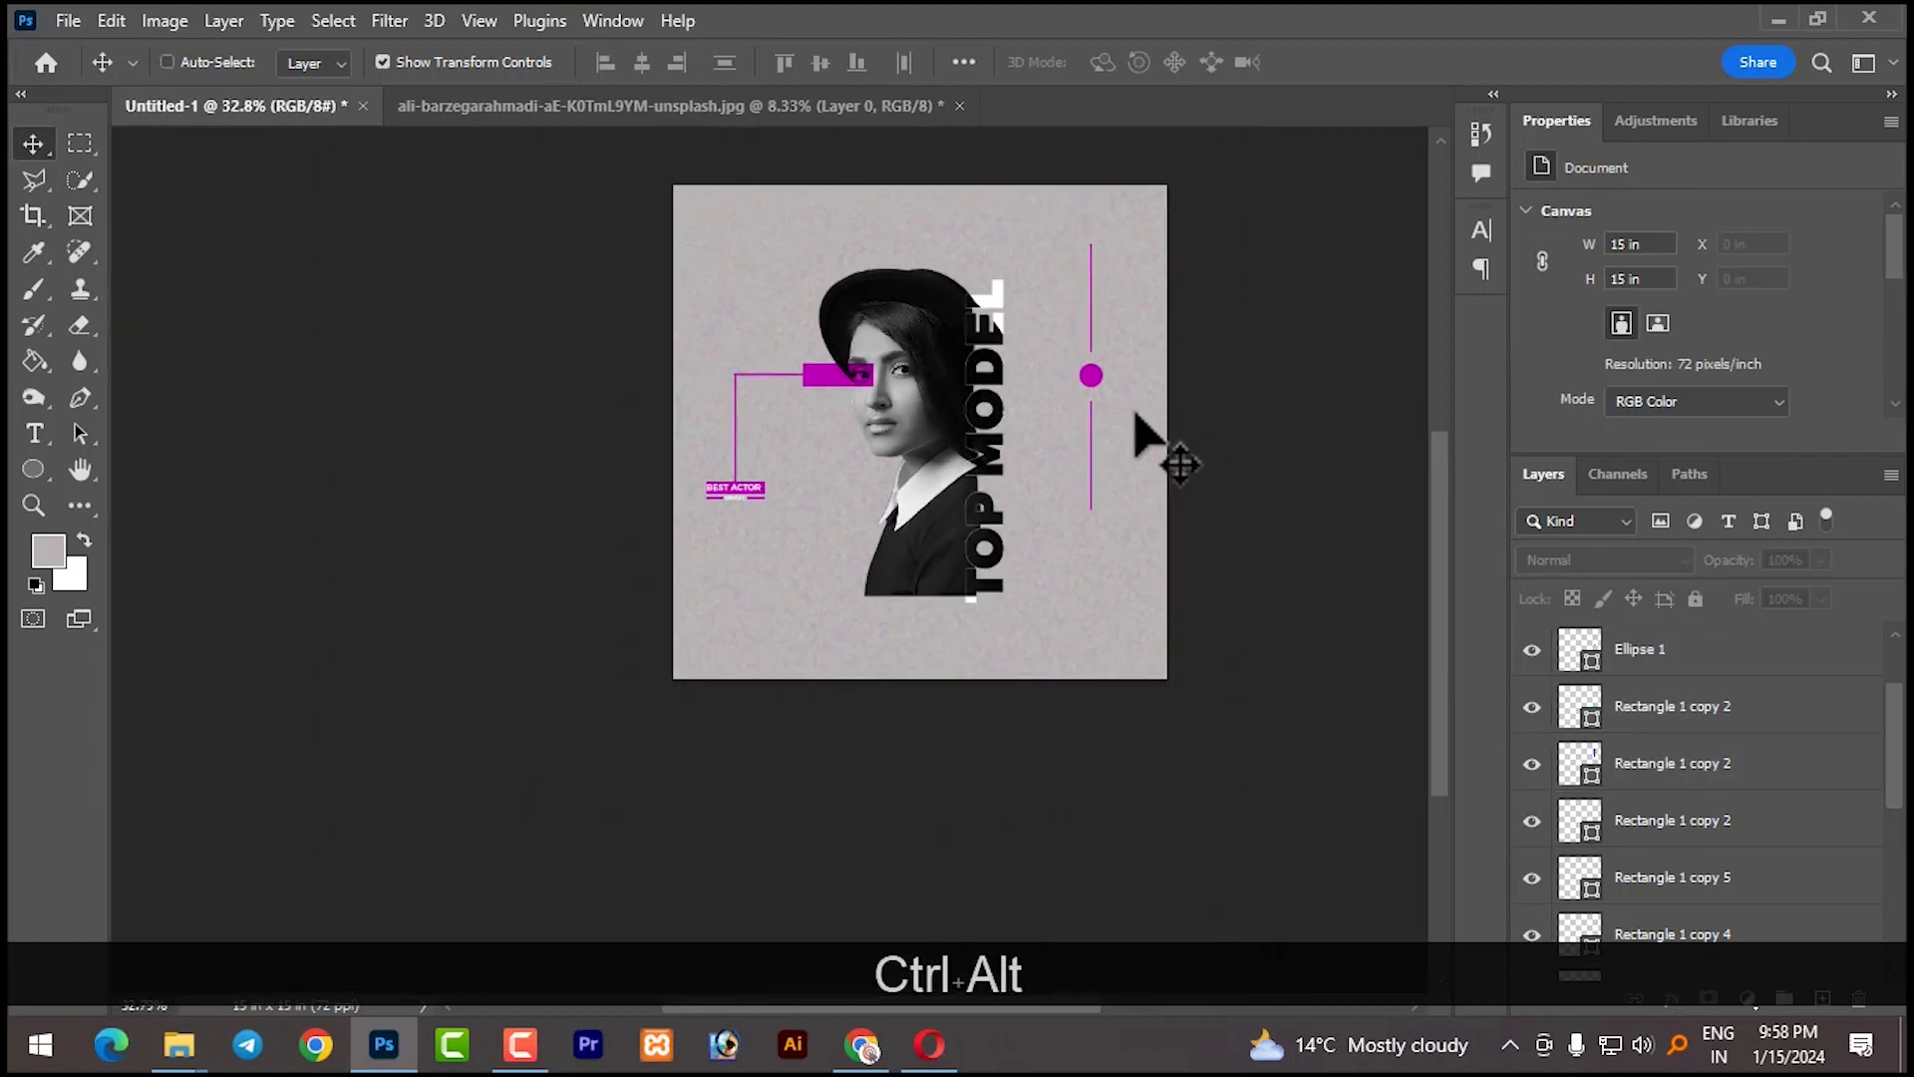
scroll(1133, 424, up, 2)
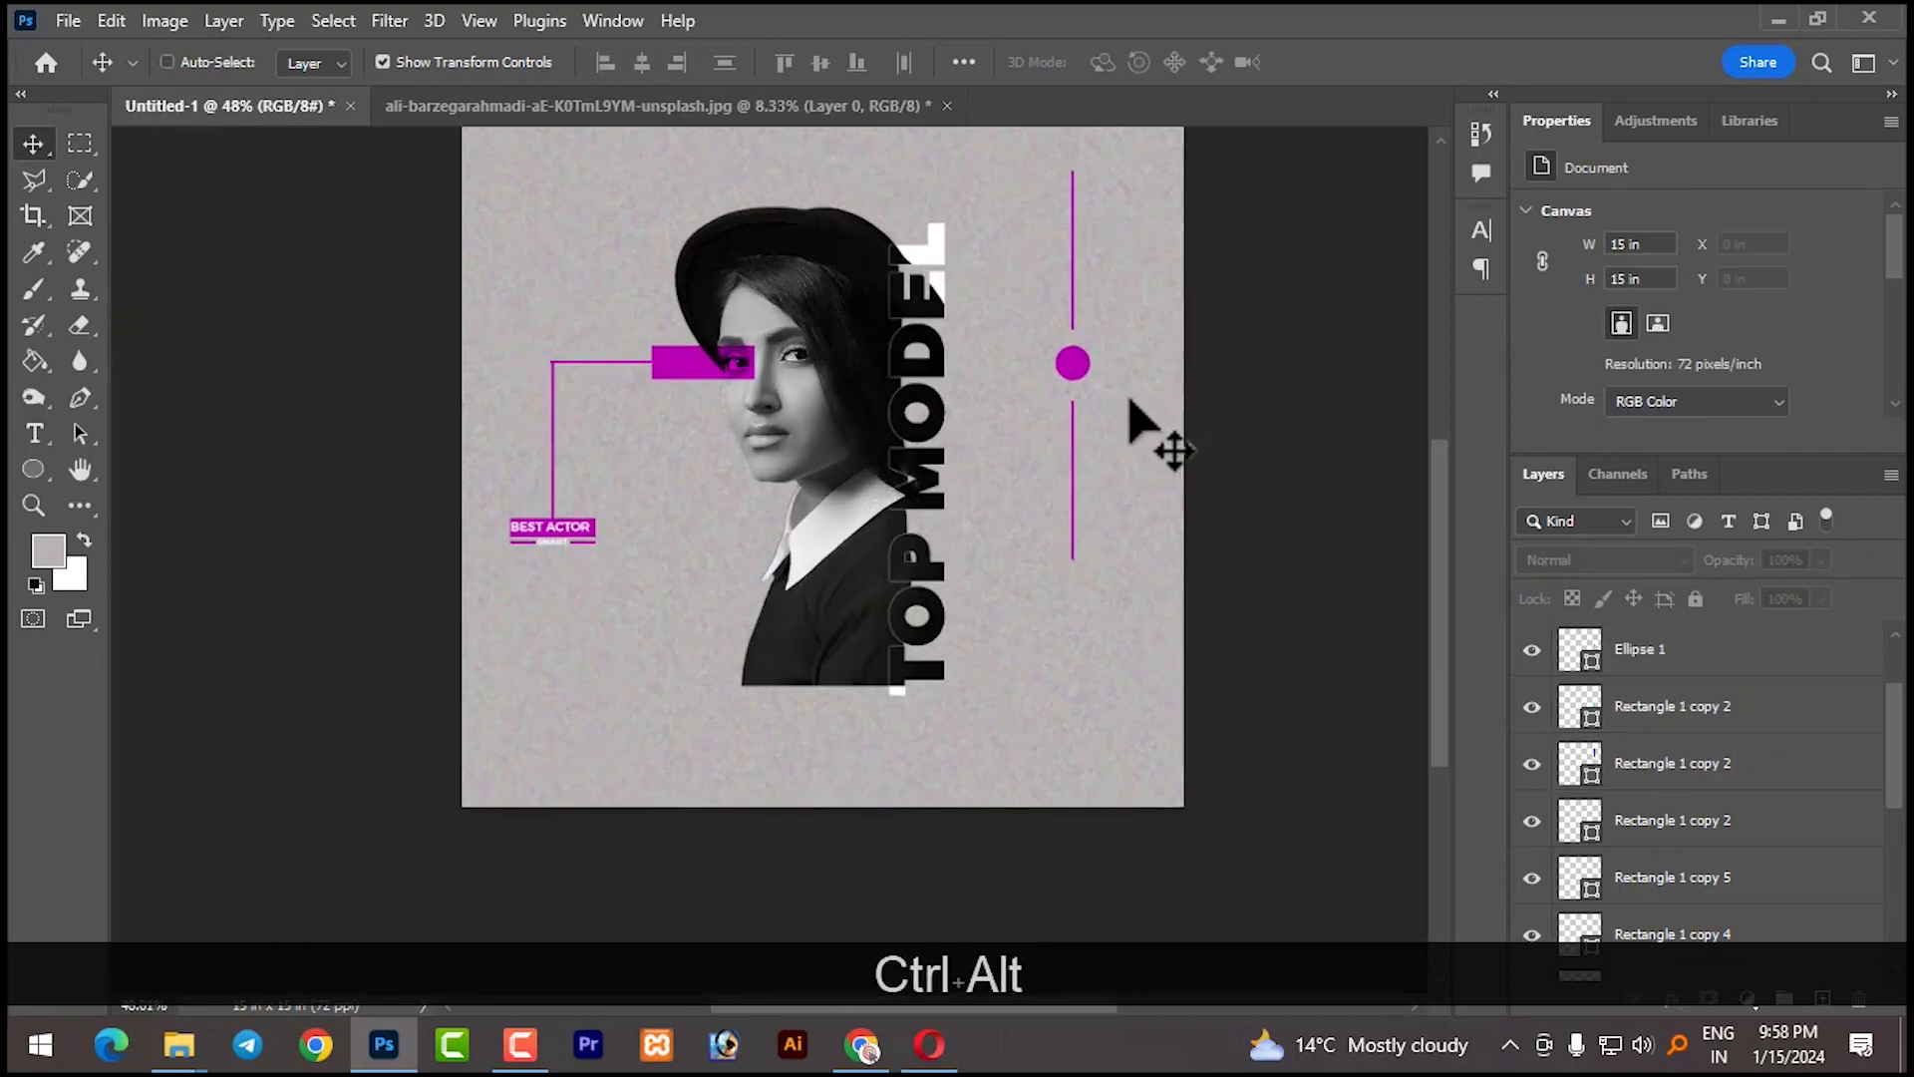
drag(684, 363, 1149, 803)
click(1277, 727)
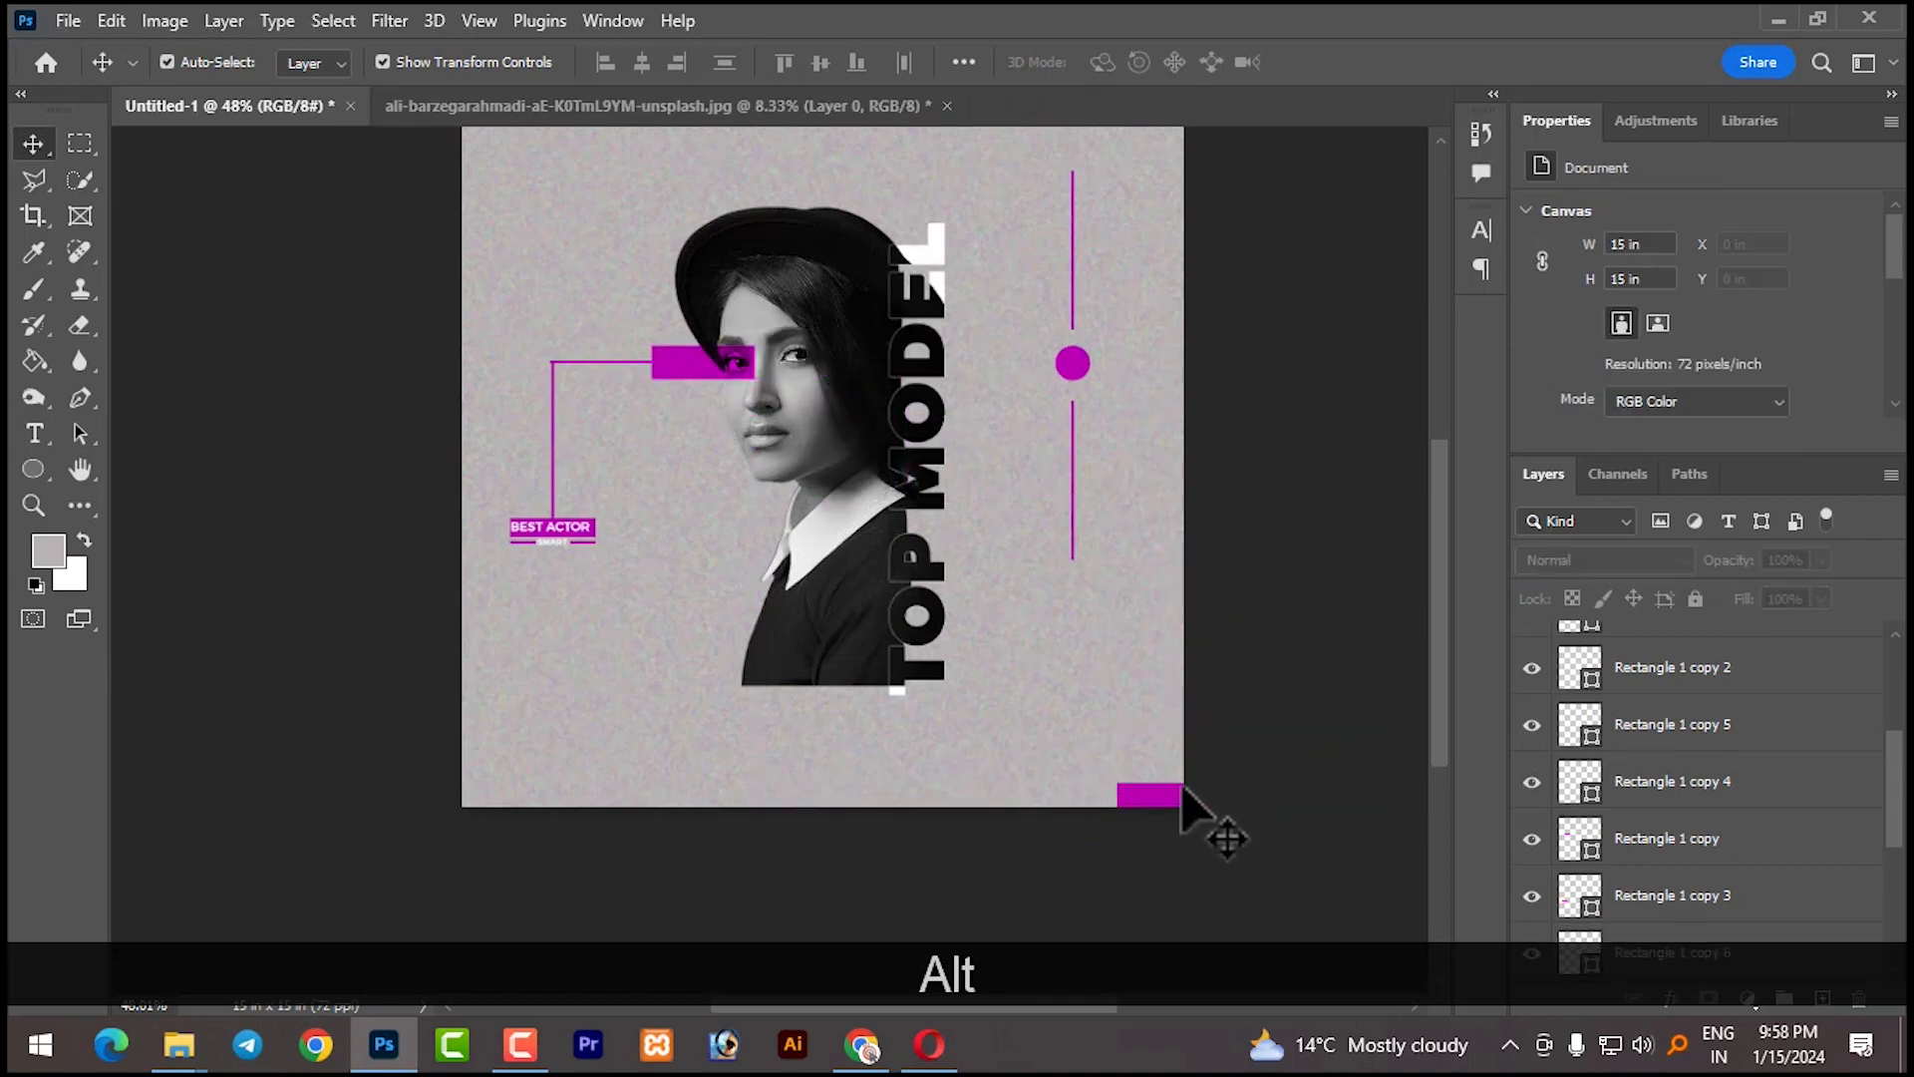
Duplicate the bottom-right corner rectangle and place the copy in the top-left corner of the canvas
scroll(1161, 767, down, 1)
drag(1147, 787, 649, 254)
click(1296, 434)
click(1258, 367)
Add a new layer above the circle's layer, Ellipse 1, and set its blend mode to Overlay
scroll(835, 459, up, 10)
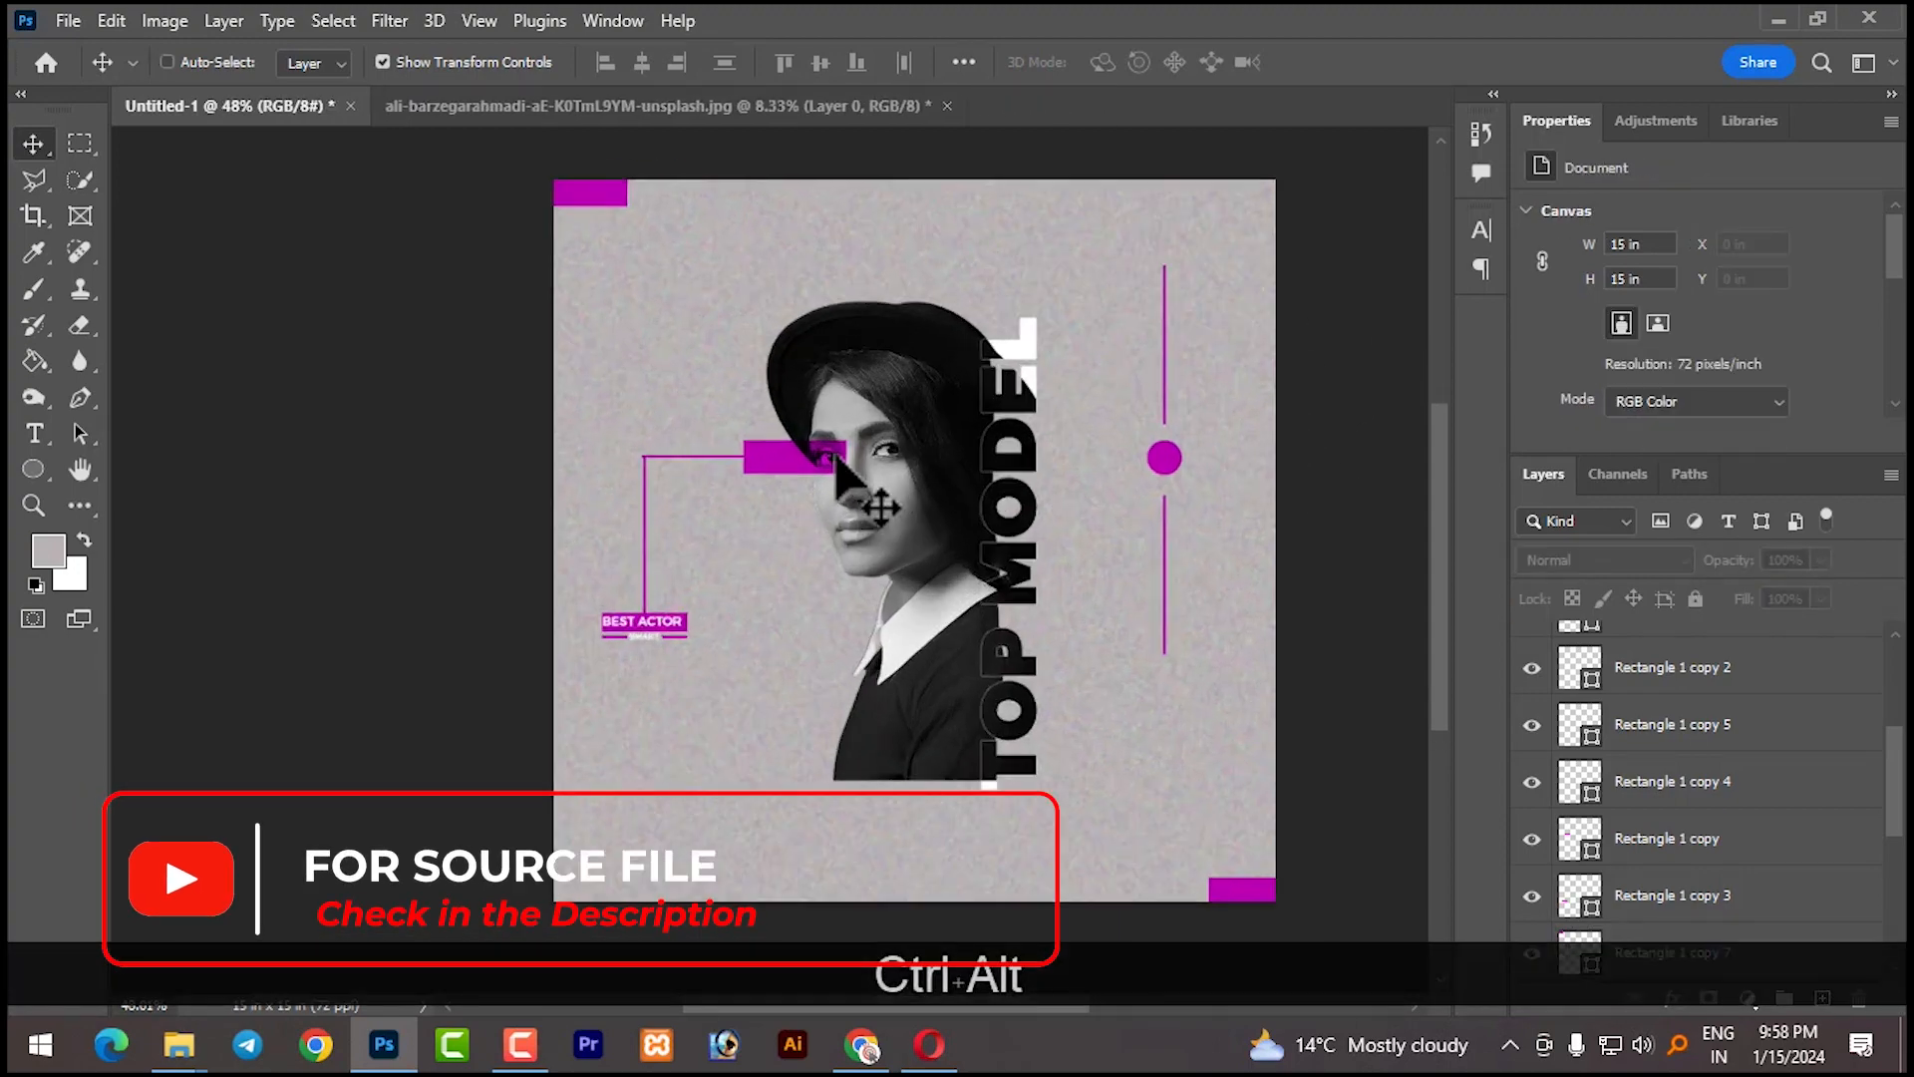
scroll(862, 514, up, 3)
drag(915, 543, 847, 427)
click(1645, 667)
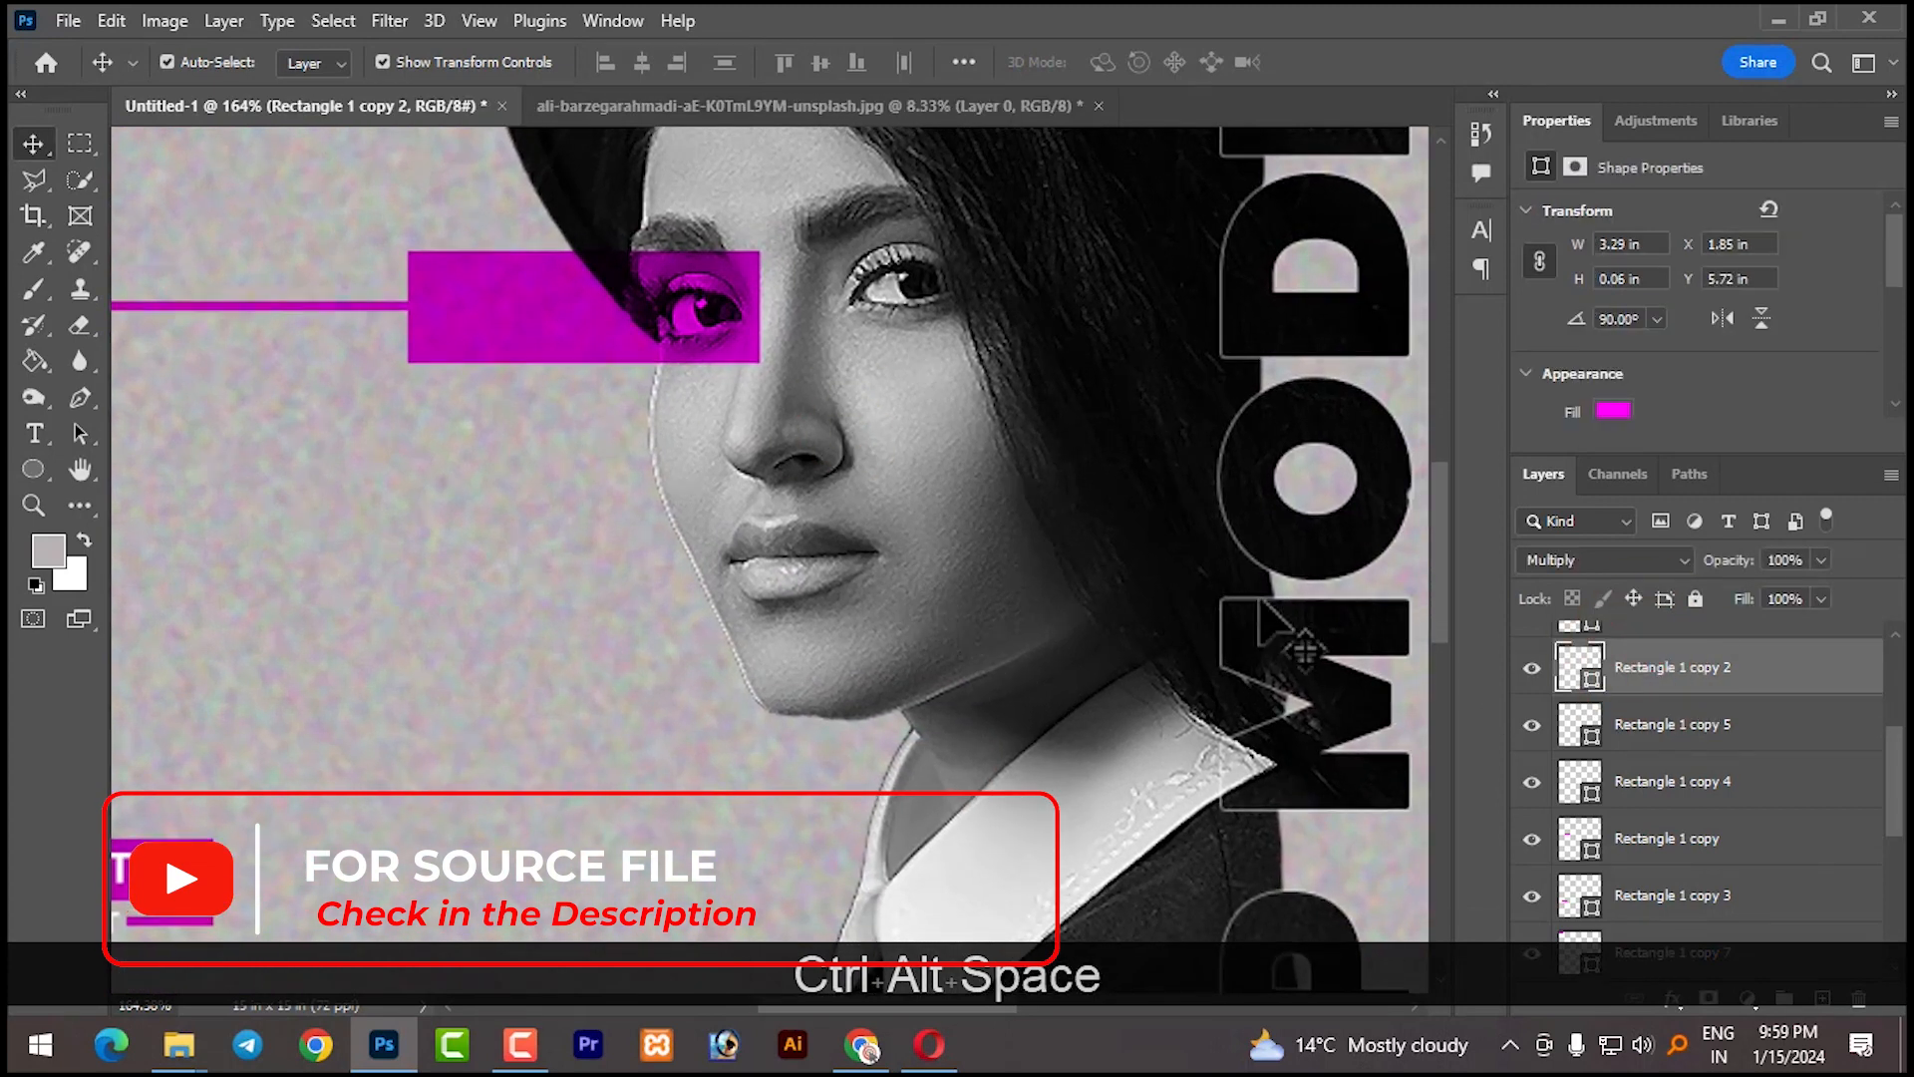
scroll(1788, 656, up, 3)
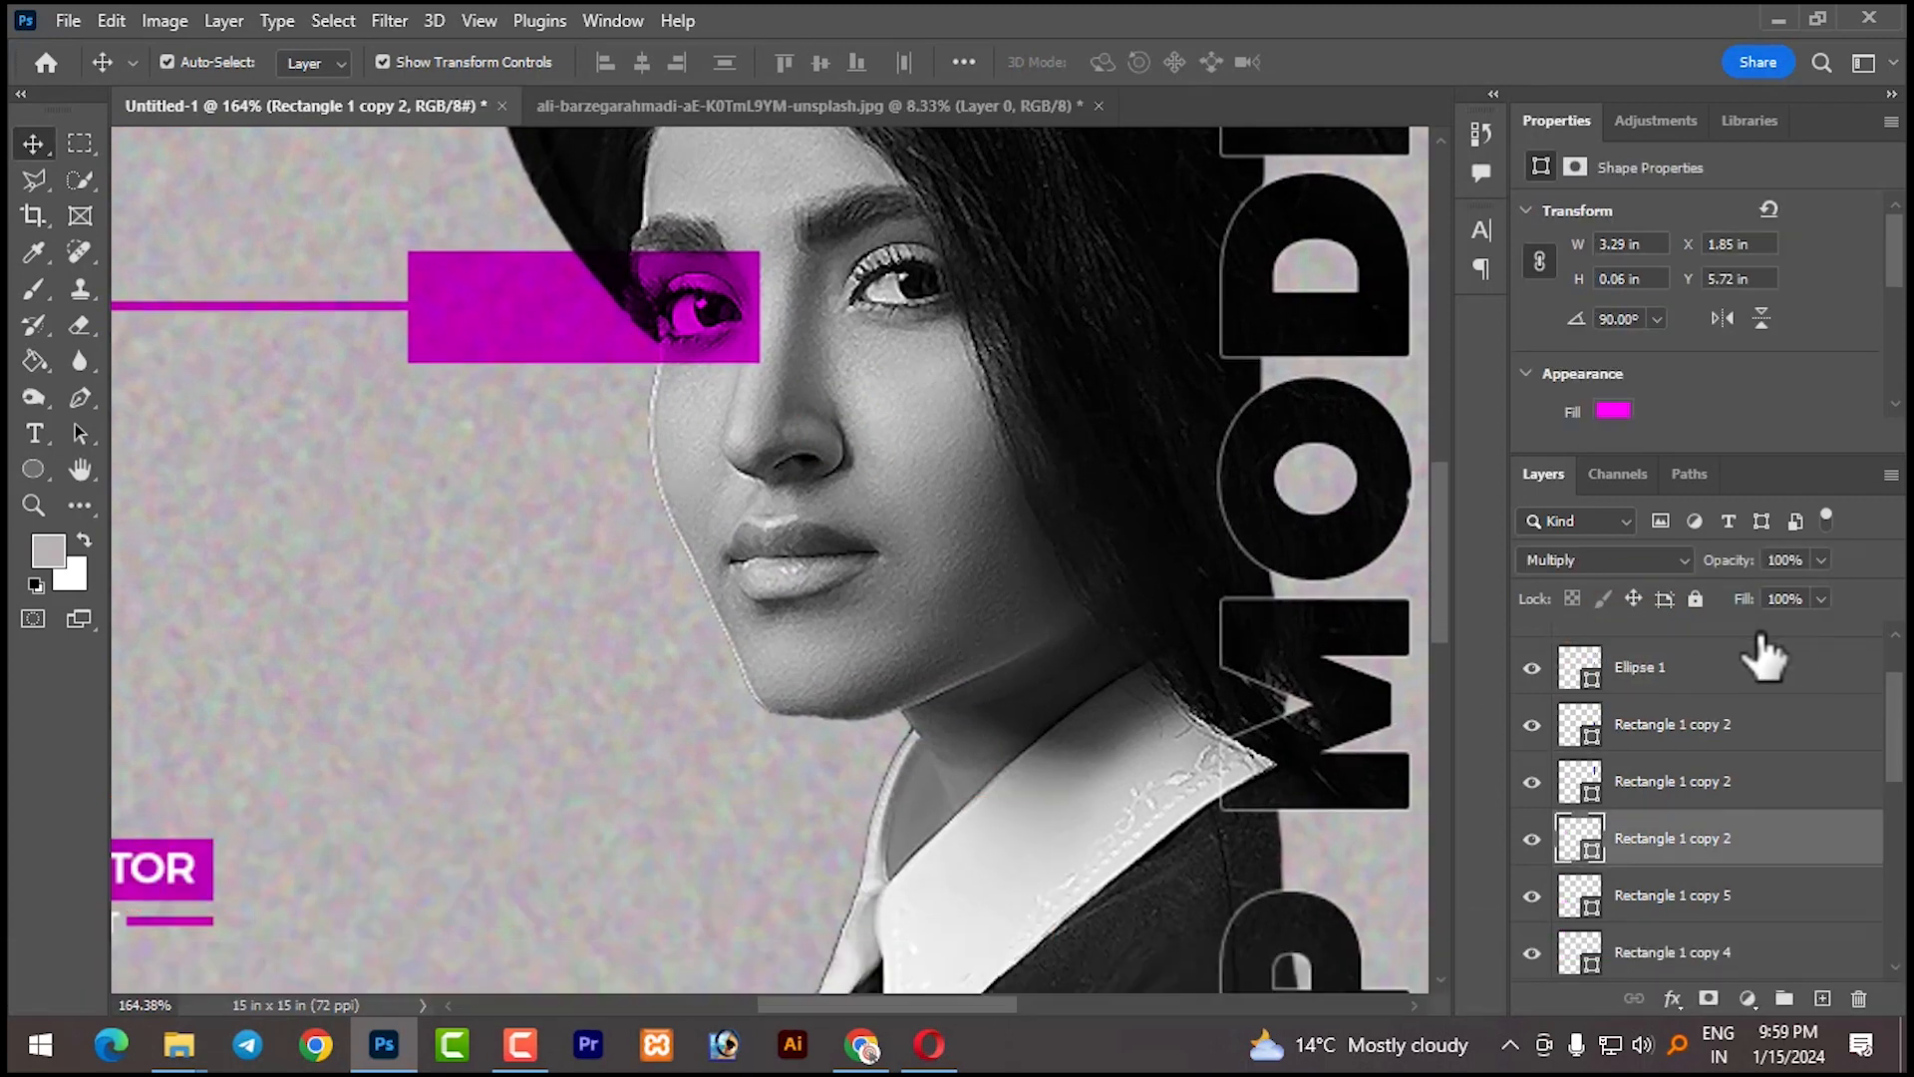
click(1717, 670)
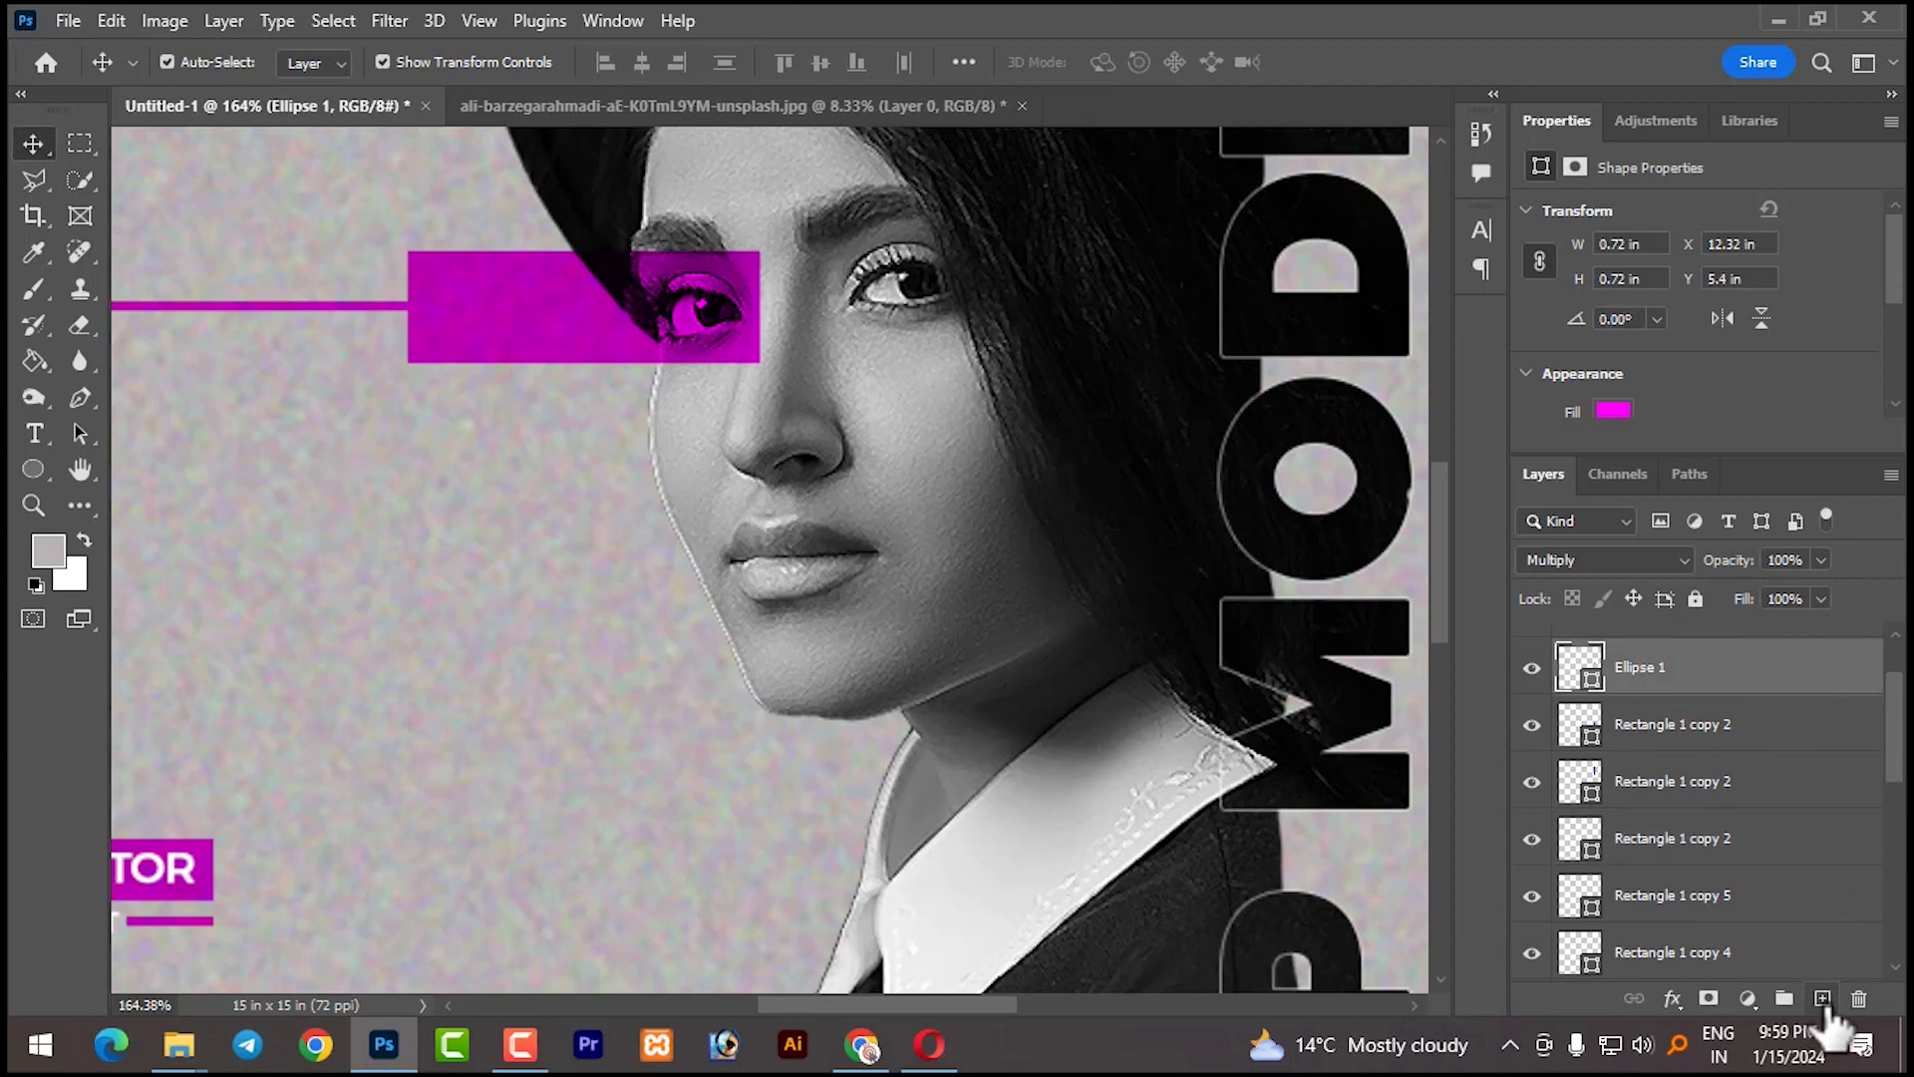
click(1825, 1002)
click(1613, 558)
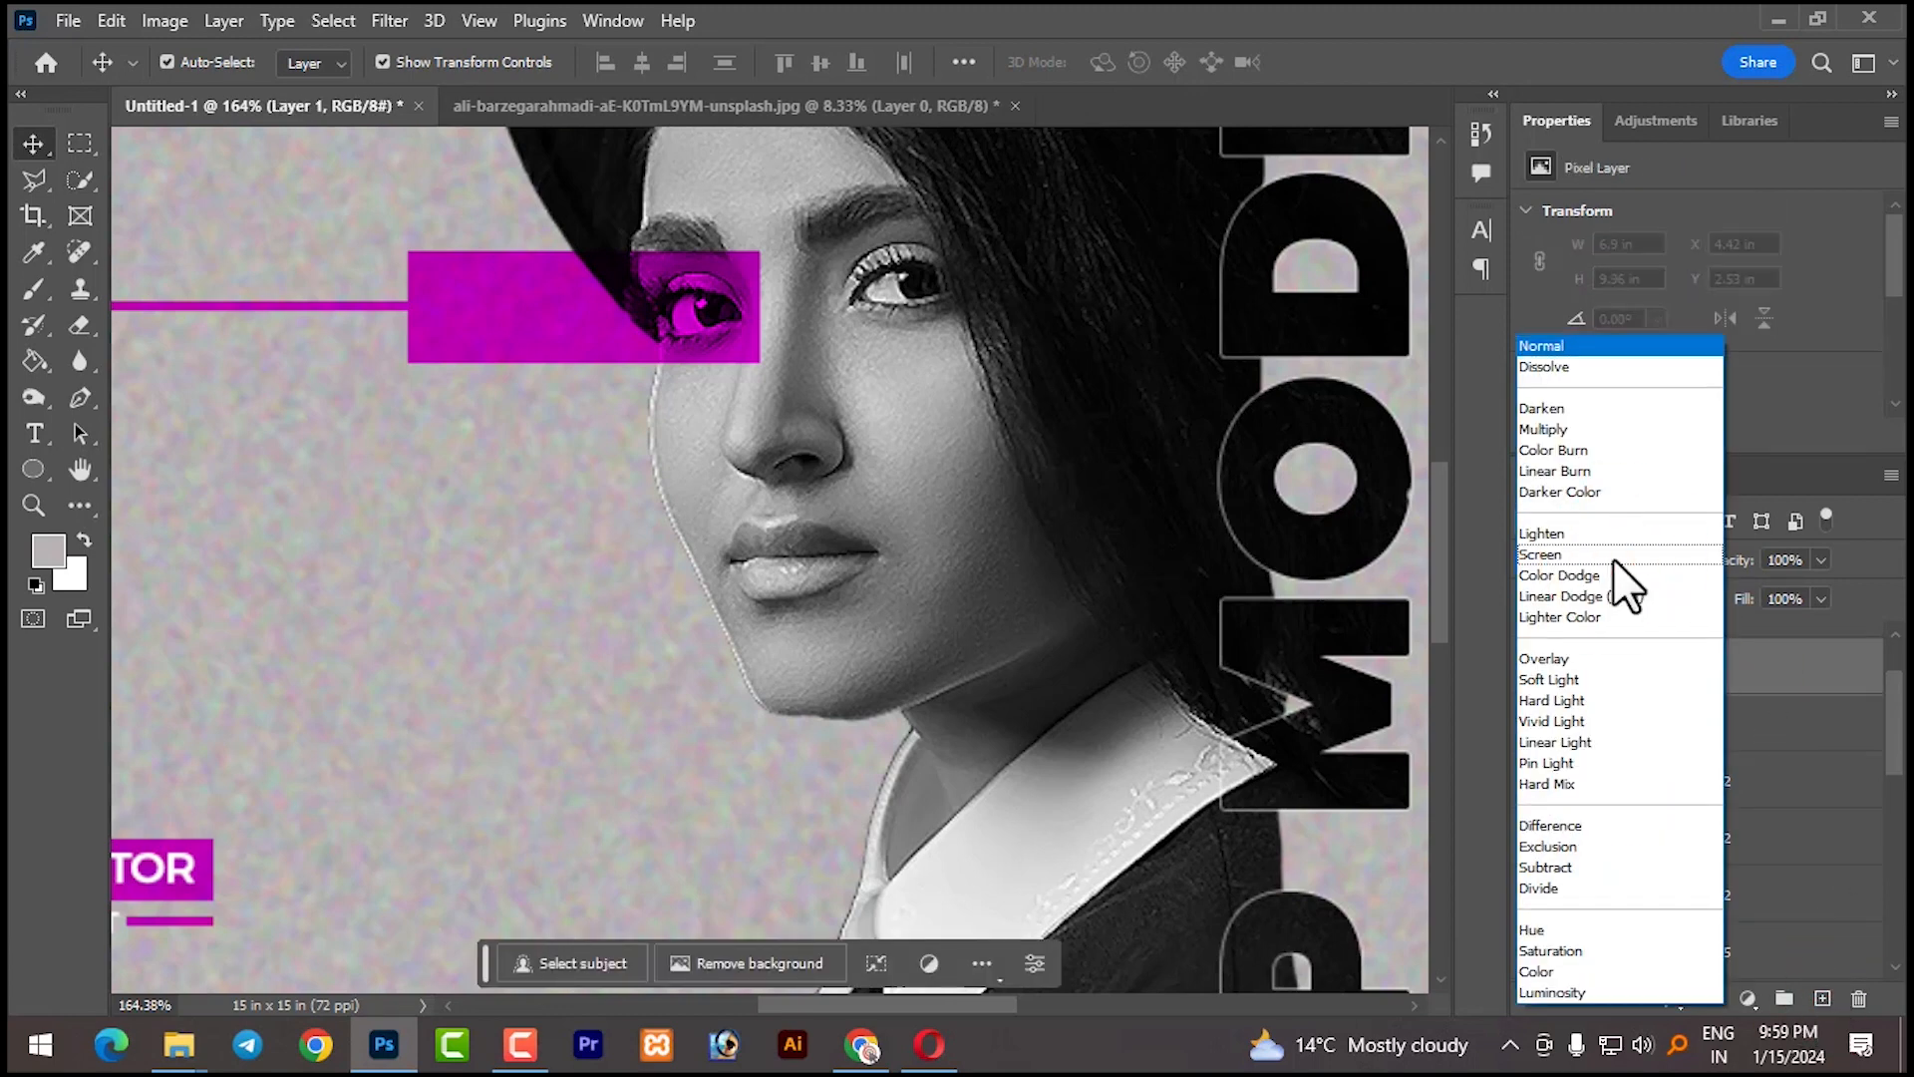
click(1594, 661)
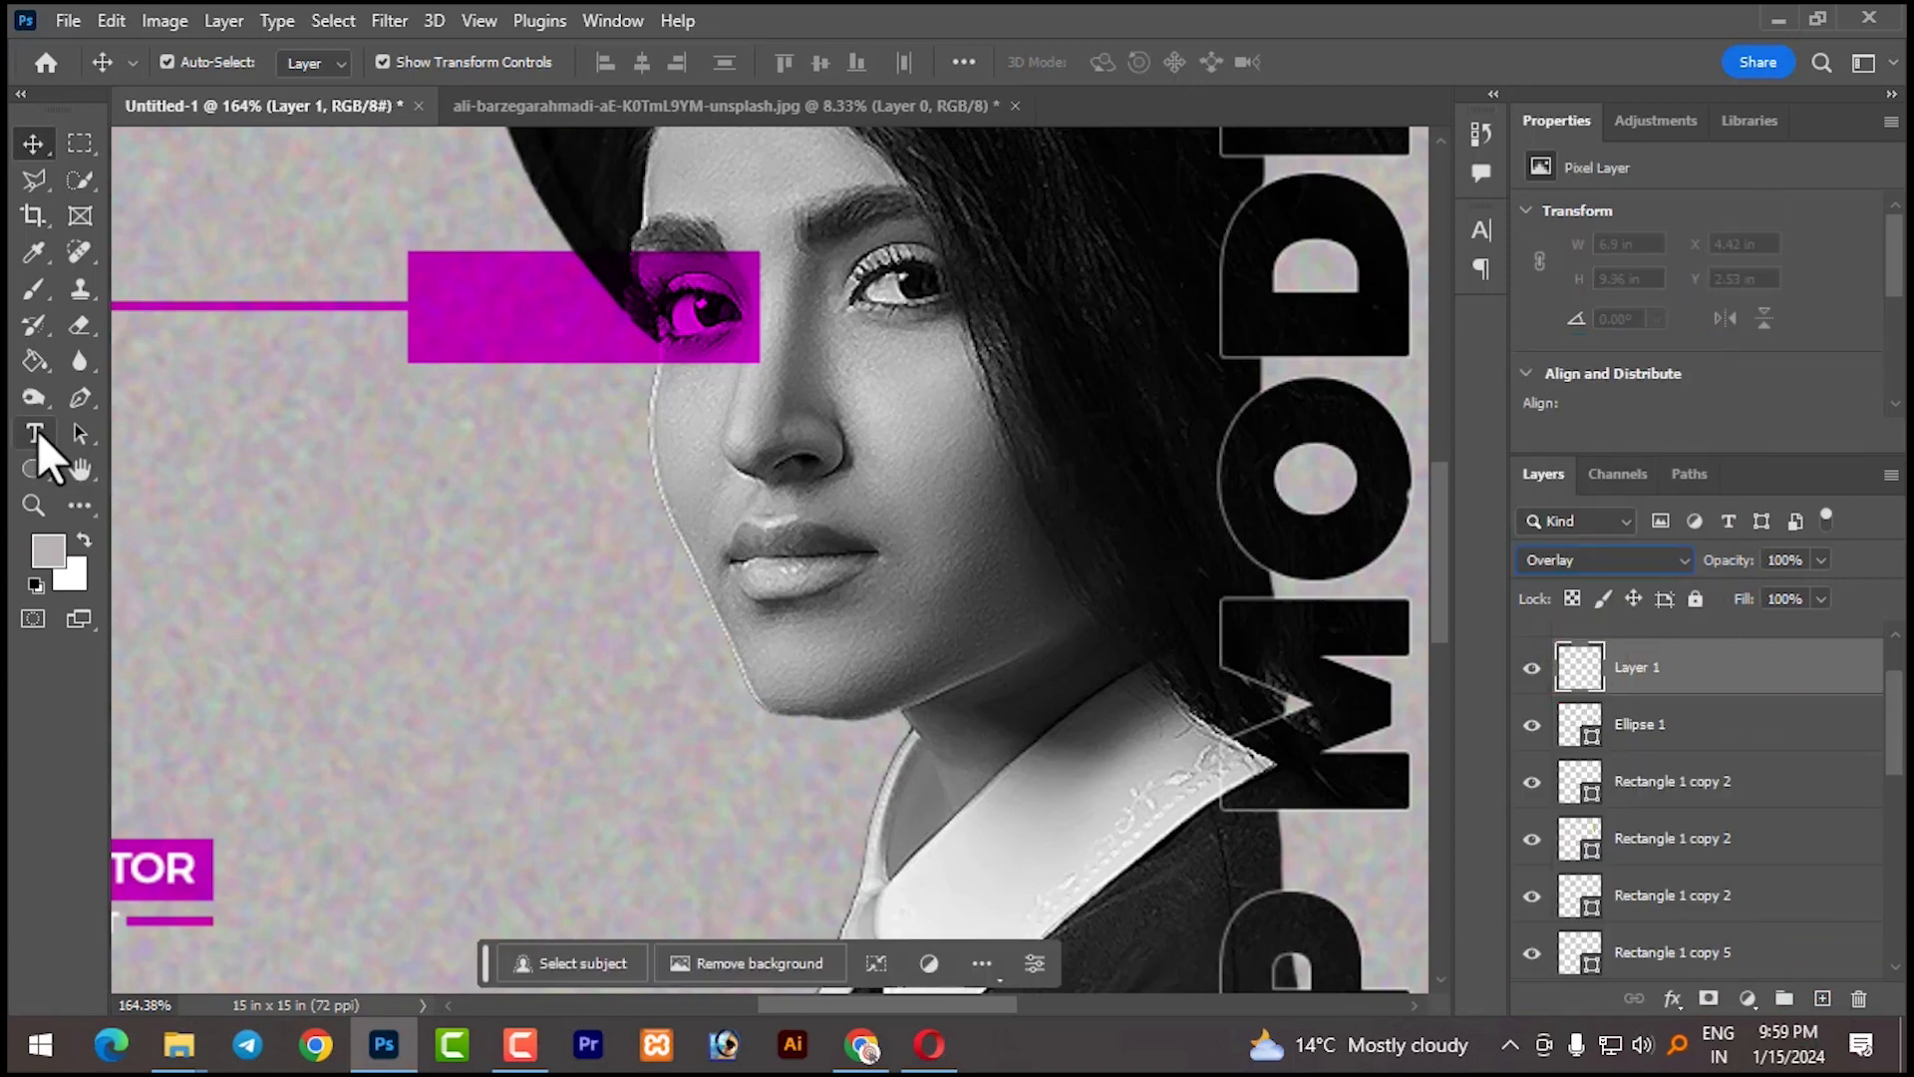
Activate the Brush tool and set the foreground color to the magenta sampled from the rectangle over the eye
click(24, 291)
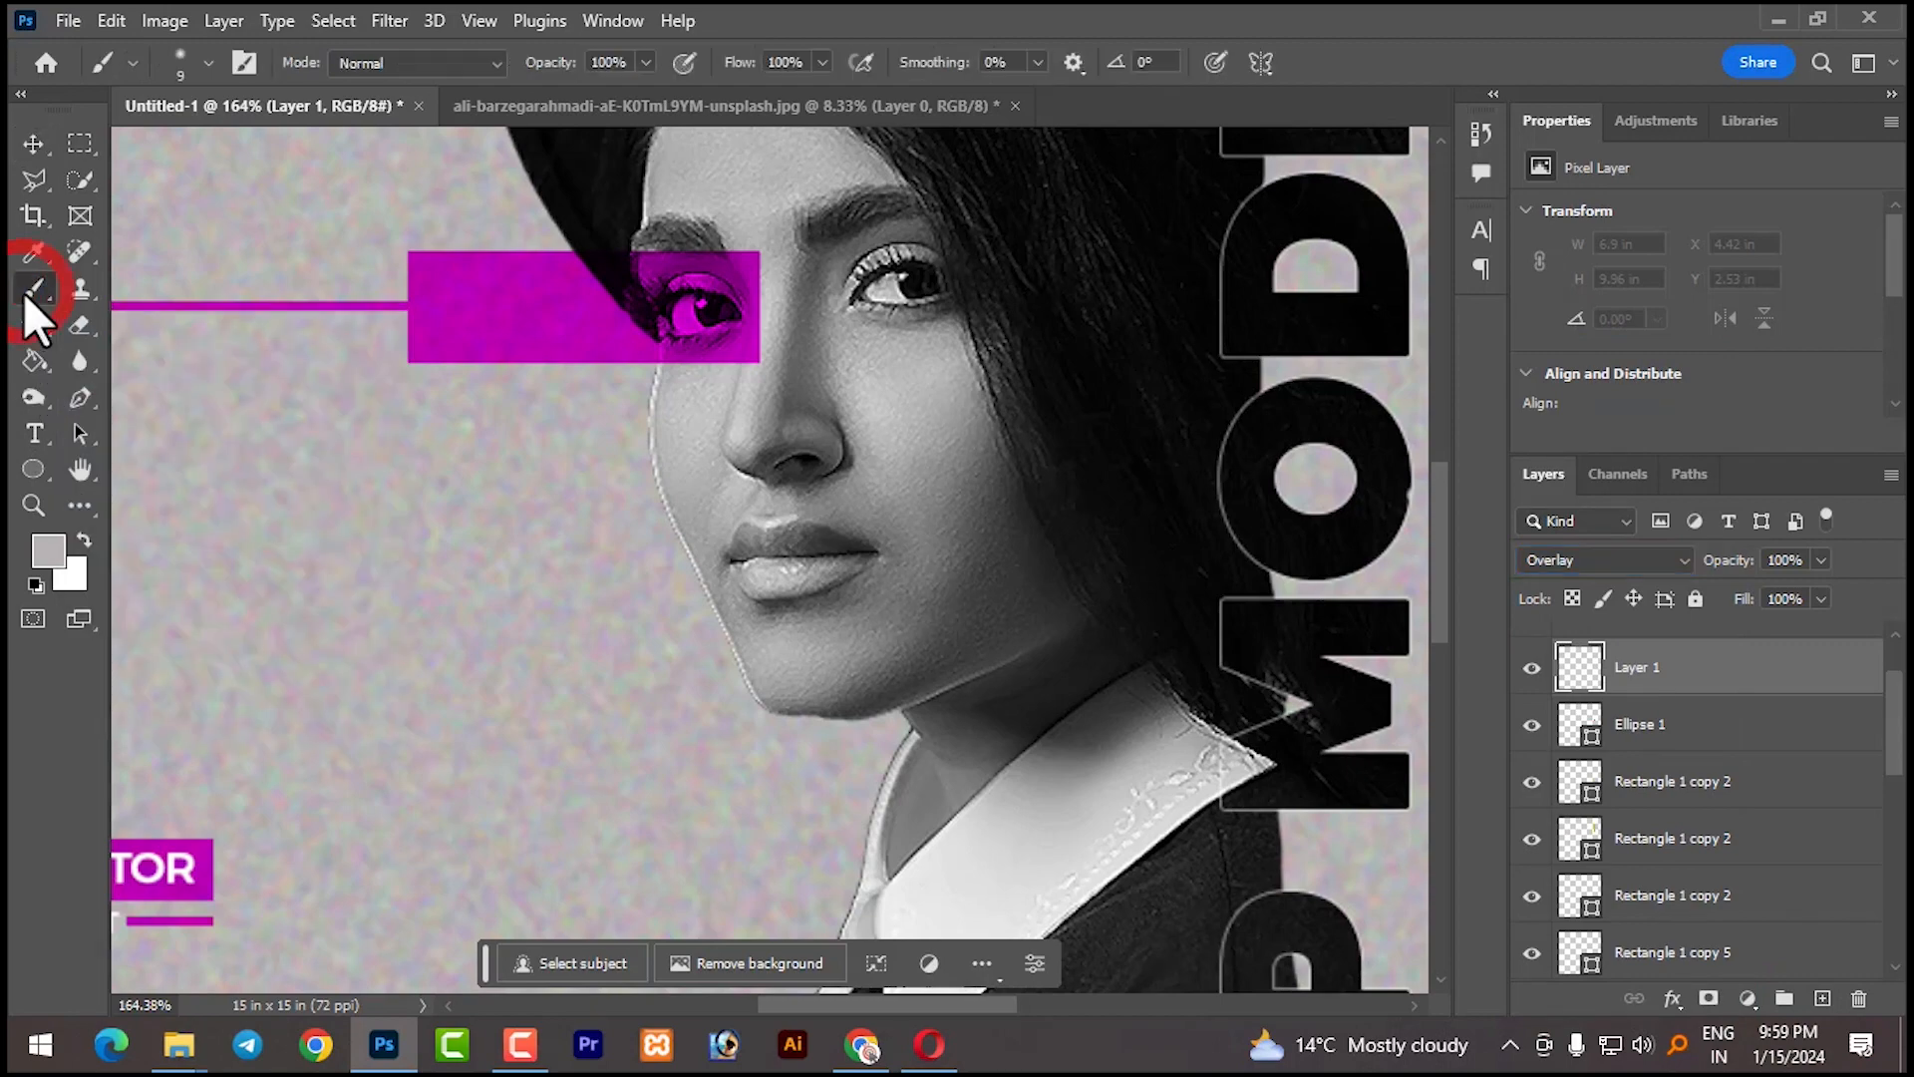
click(56, 552)
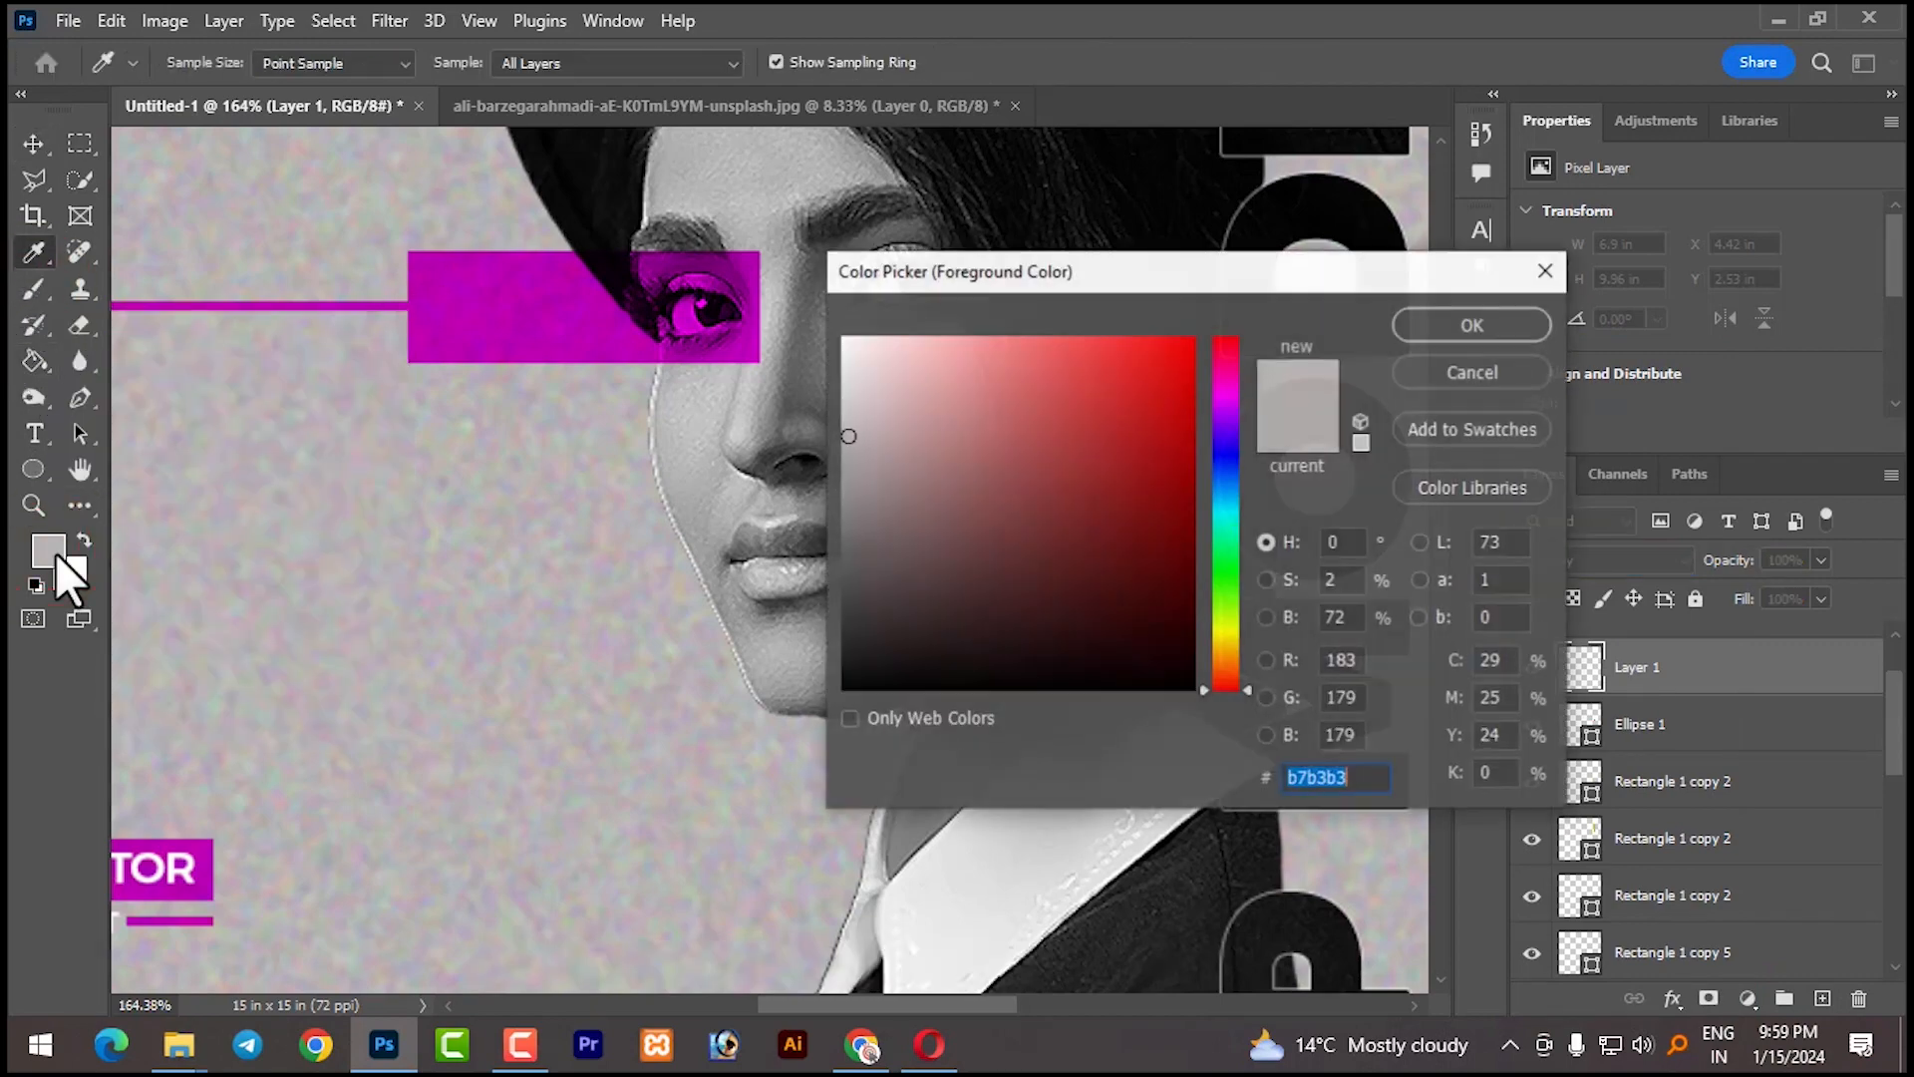
click(509, 283)
click(1472, 324)
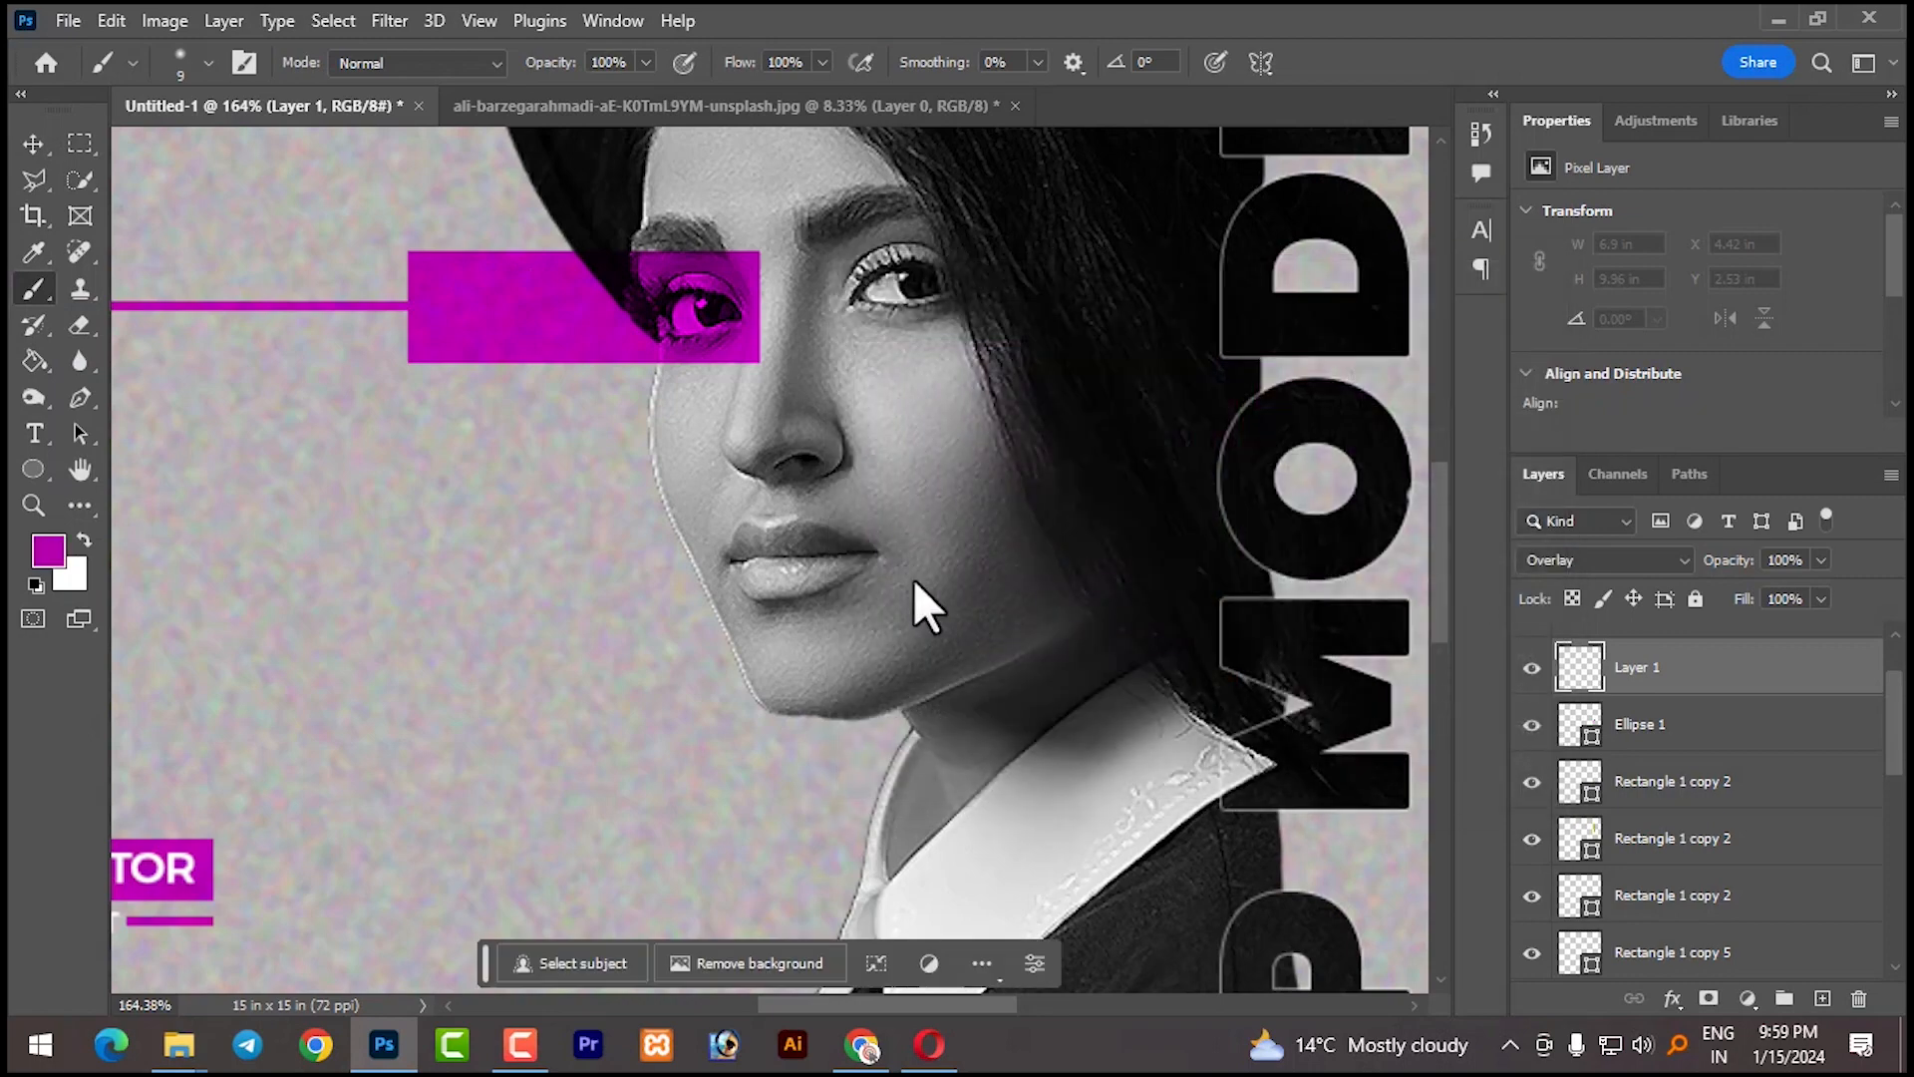
Paint the lower and upper lips of the portrait magenta on the Overlay layer with the size 9 brush
scroll(832, 574, up, 5)
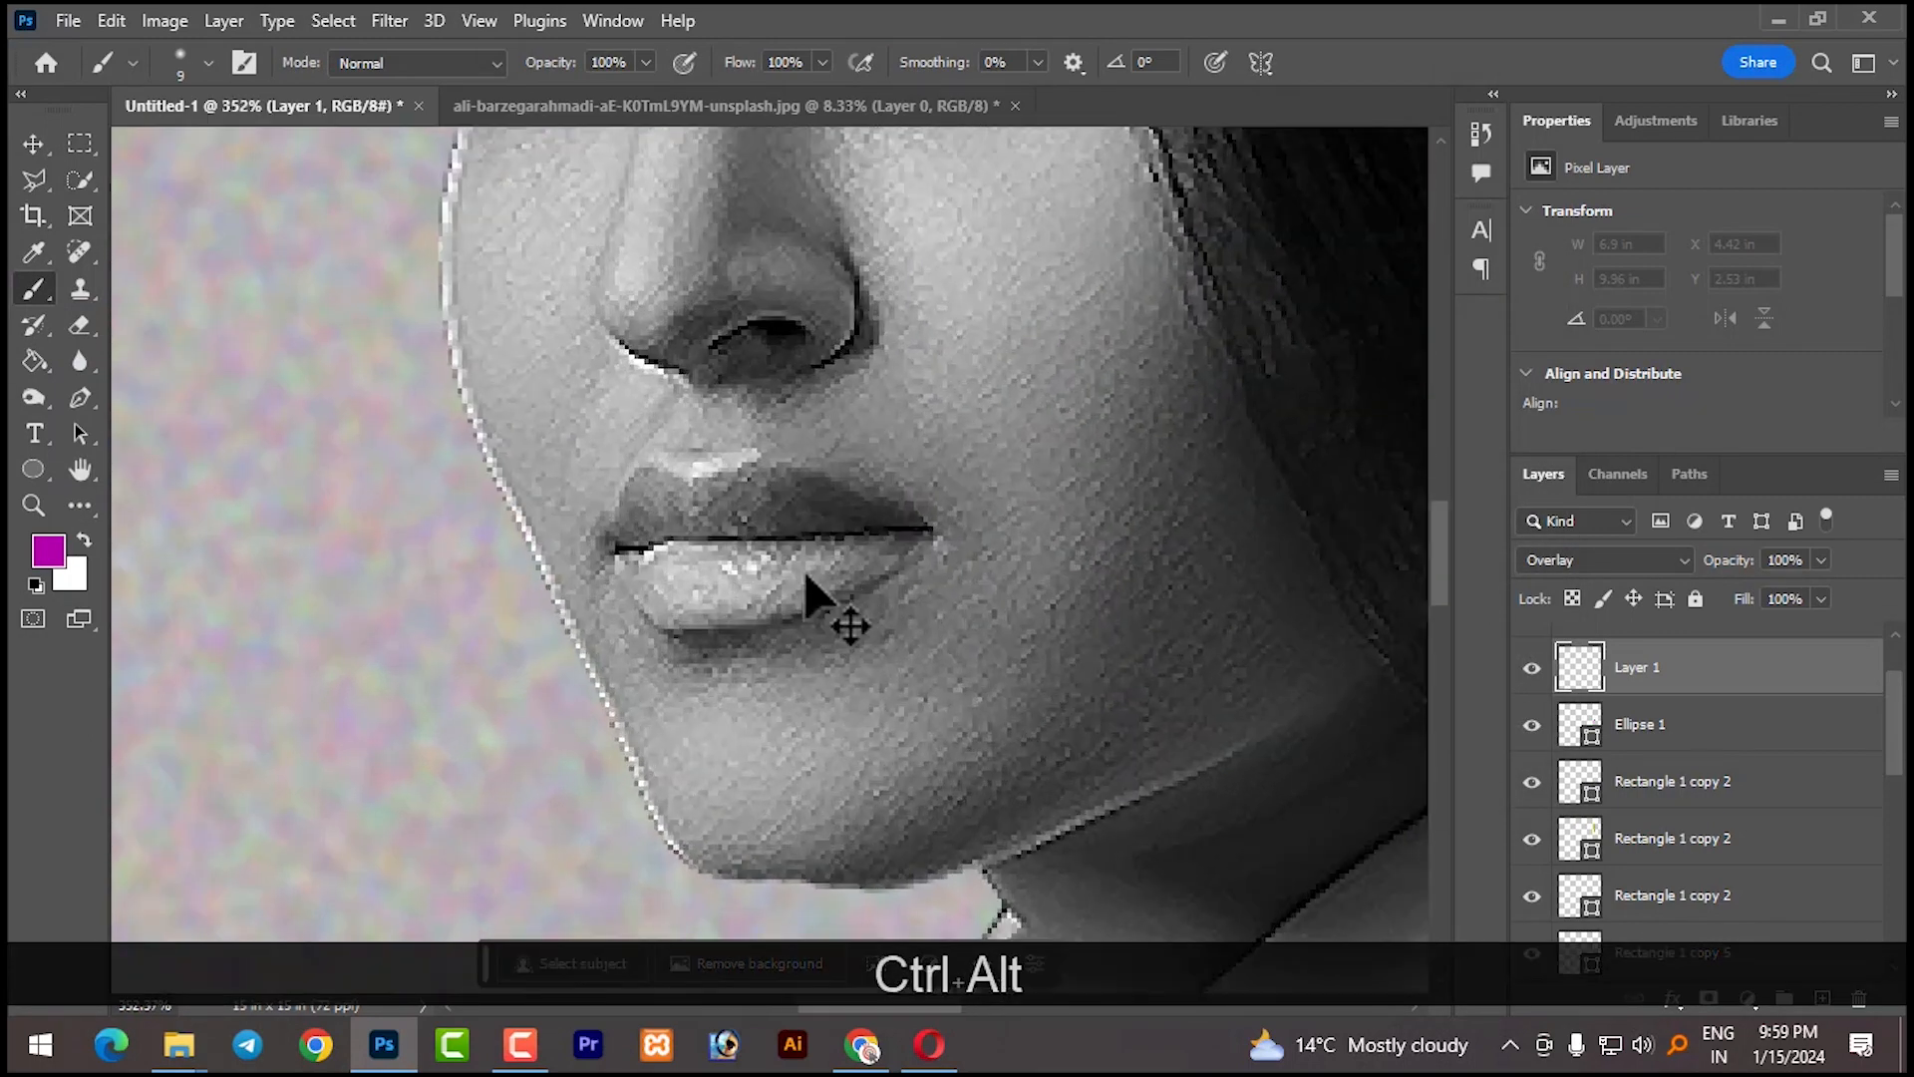
key(Caps_Lock)
mouse_move(893, 544)
mouse_down()
mouse_move(734, 602)
mouse_move(672, 605)
mouse_move(624, 572)
mouse_move(829, 555)
mouse_up()
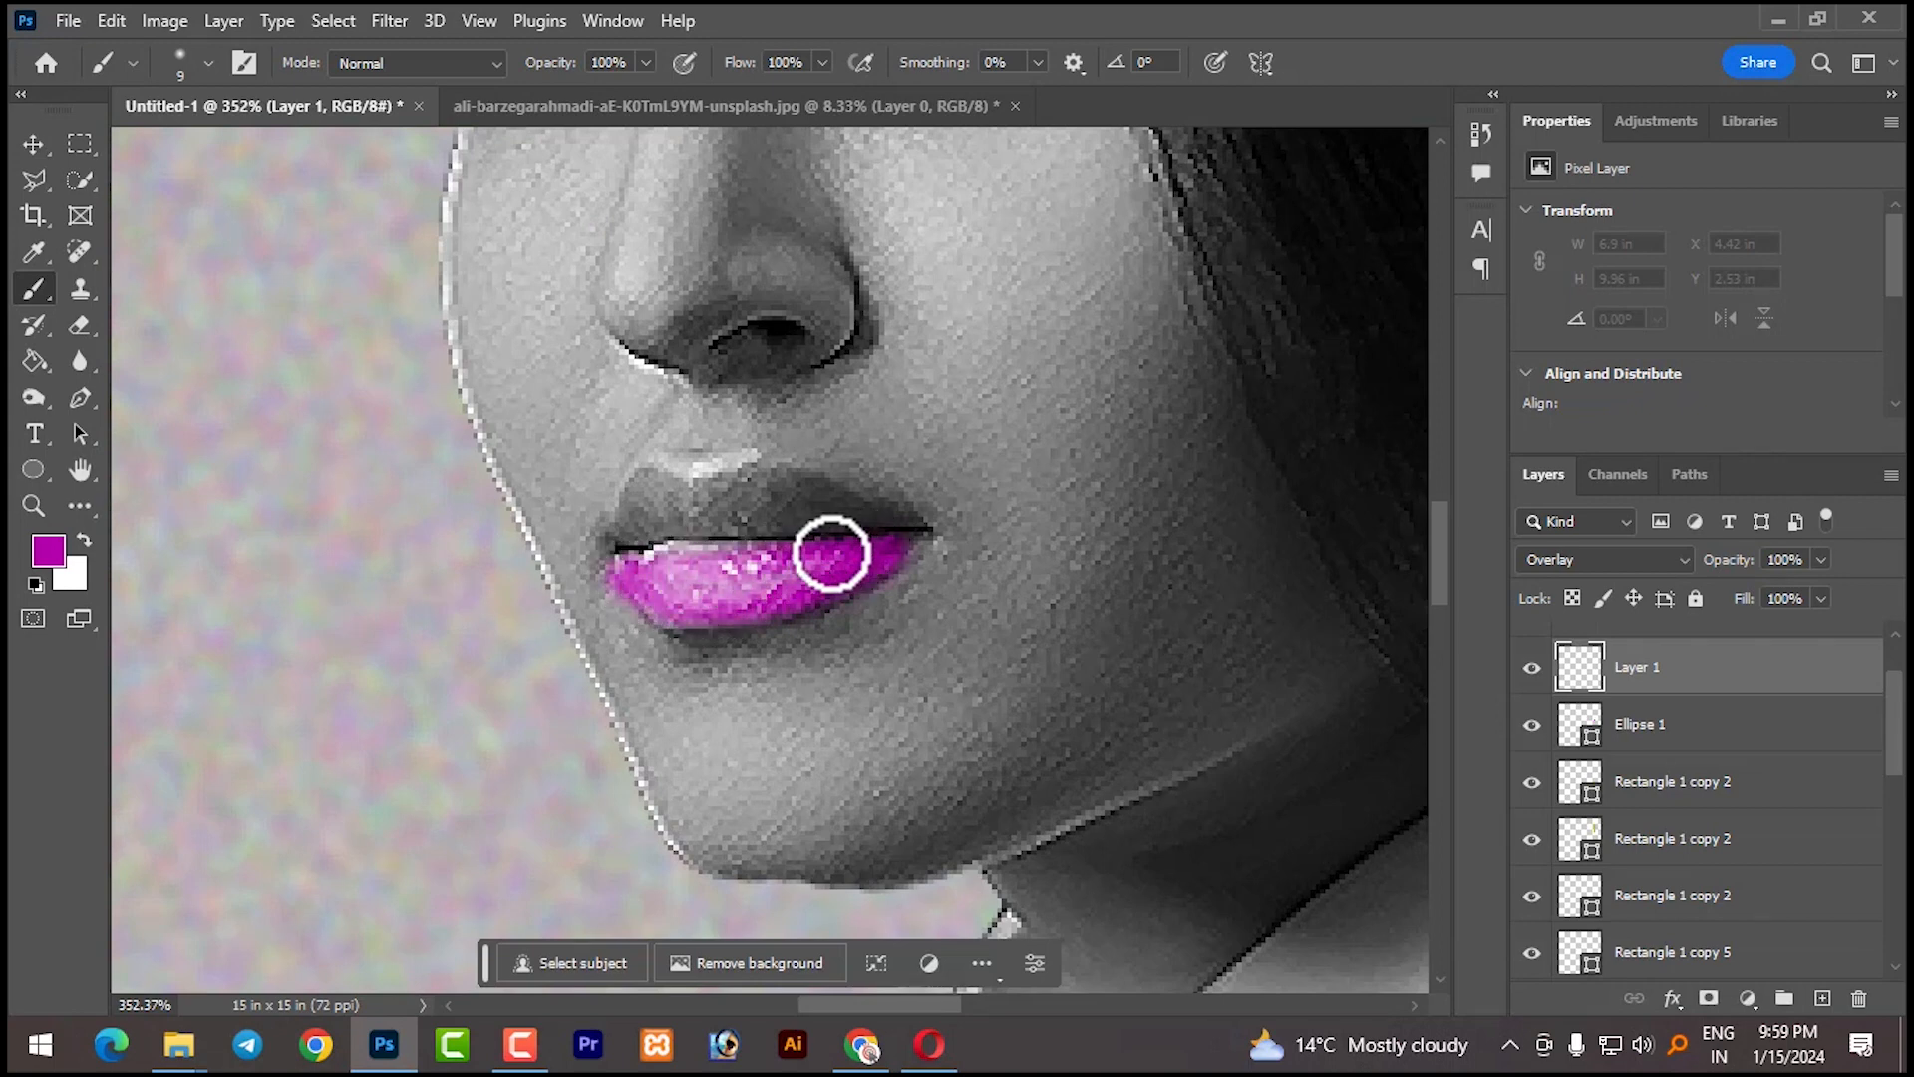
mouse_move(625, 554)
mouse_down()
mouse_move(642, 482)
mouse_move(697, 491)
mouse_move(760, 462)
mouse_move(932, 518)
mouse_move(786, 502)
mouse_move(645, 522)
mouse_move(844, 524)
mouse_up()
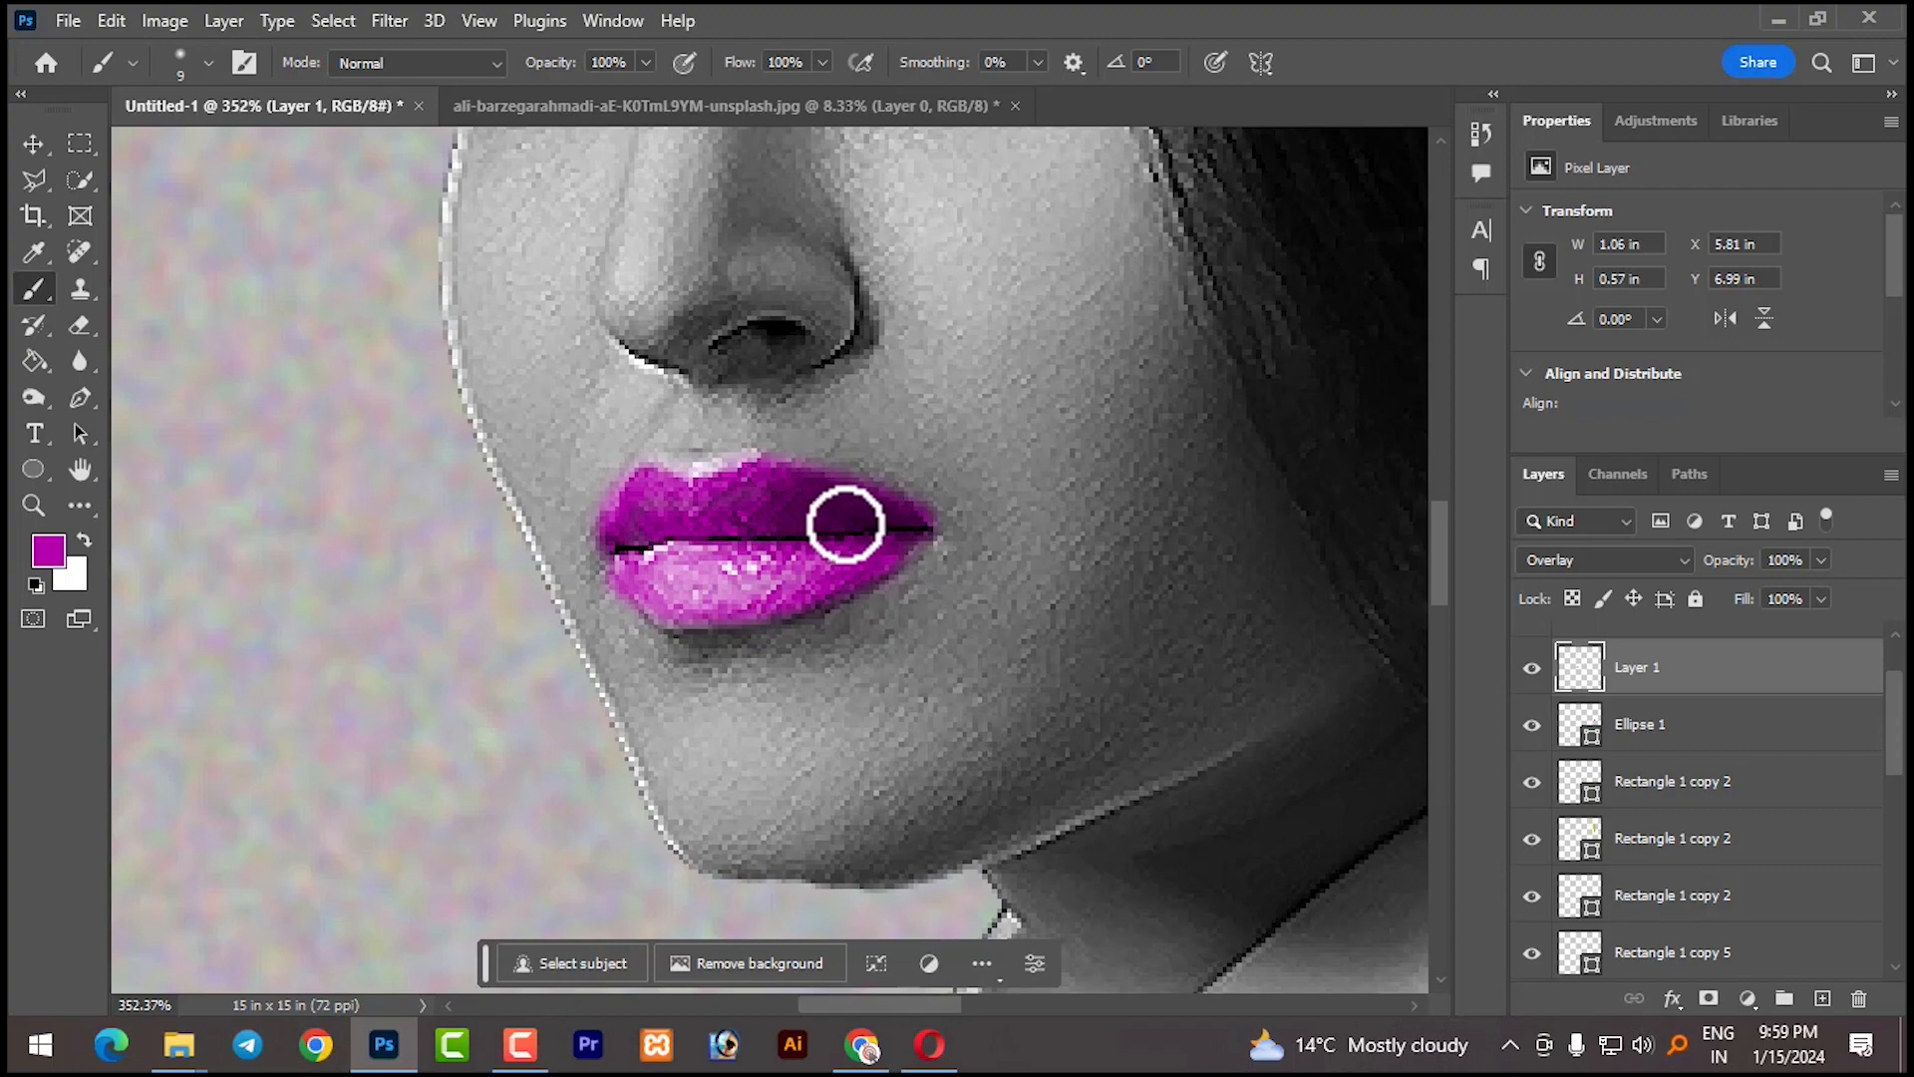
click(641, 539)
scroll(897, 555, down, 8)
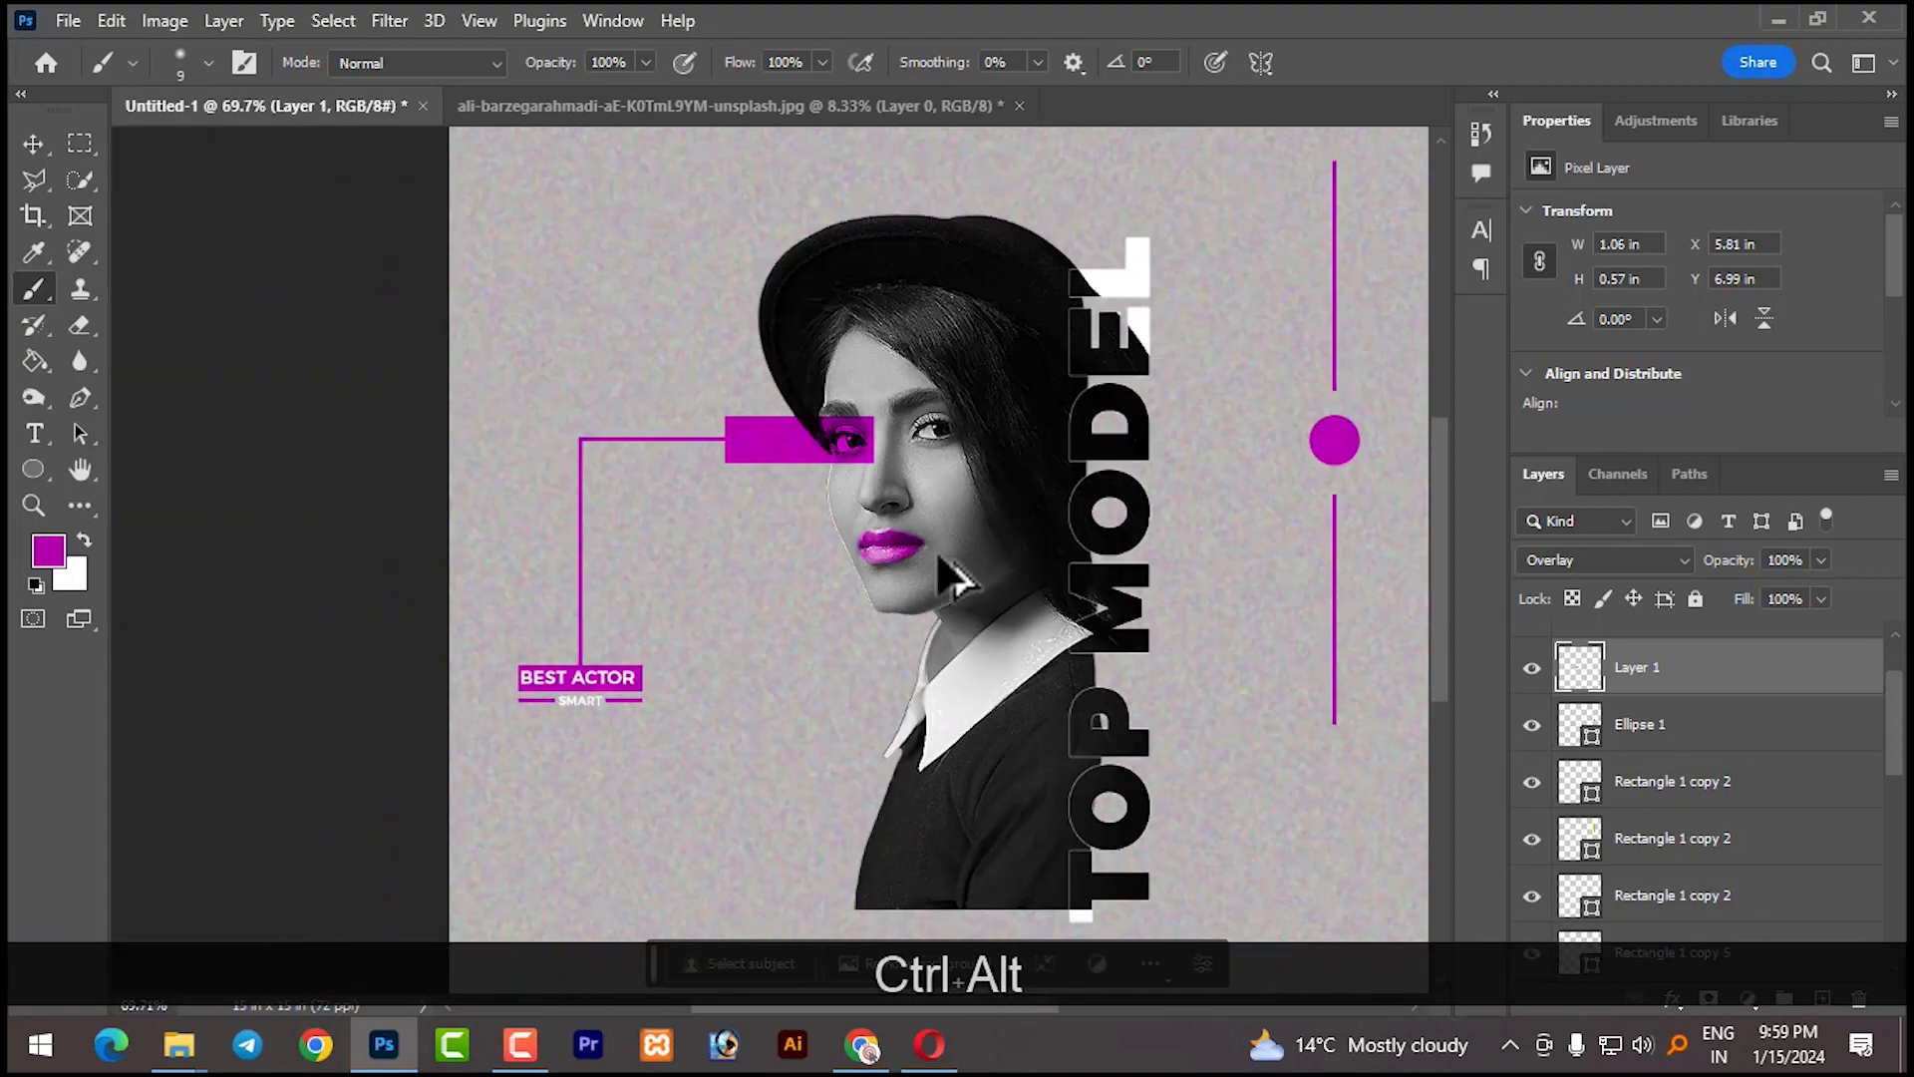
scroll(952, 578, down, 4)
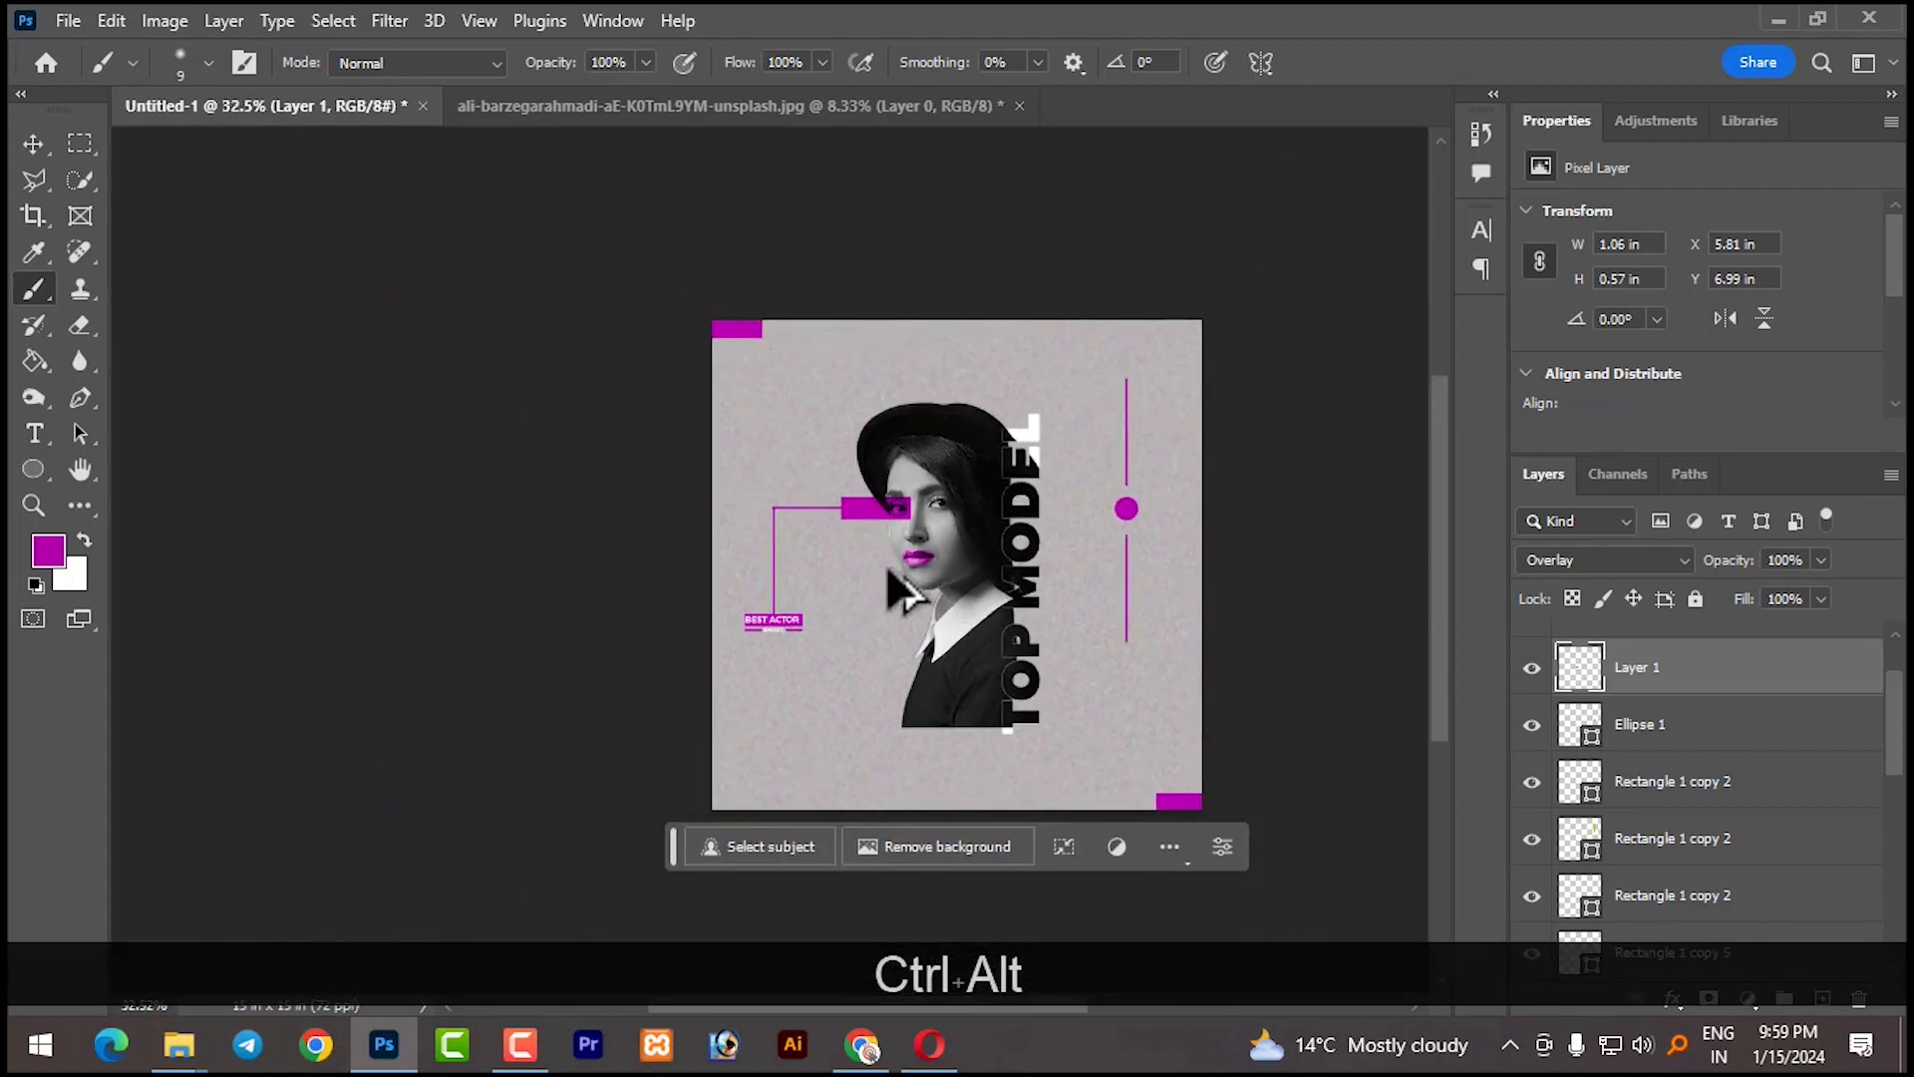
key(v)
click(431, 423)
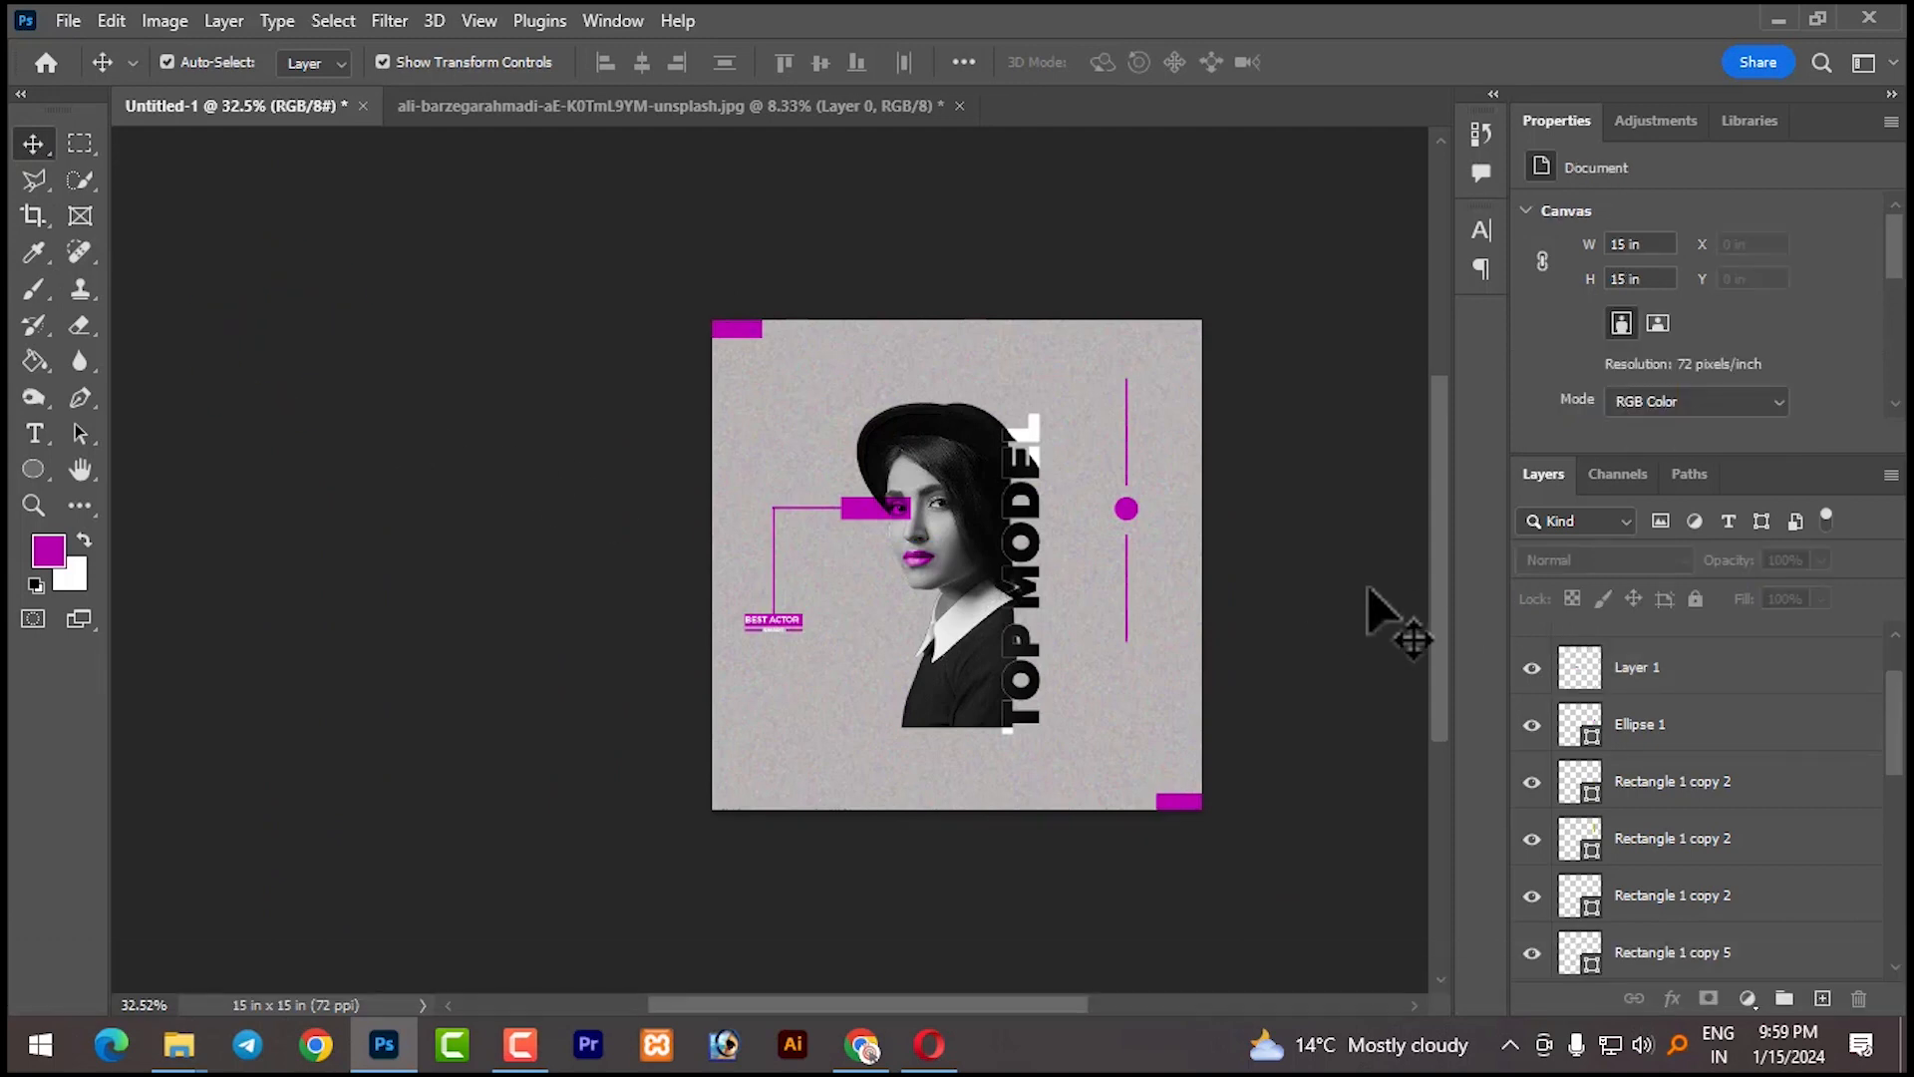
Duplicate the BEST ACTOR text from the magenta label and place the copy near the canvas's bottom-left corner
scroll(1239, 597, up, 2)
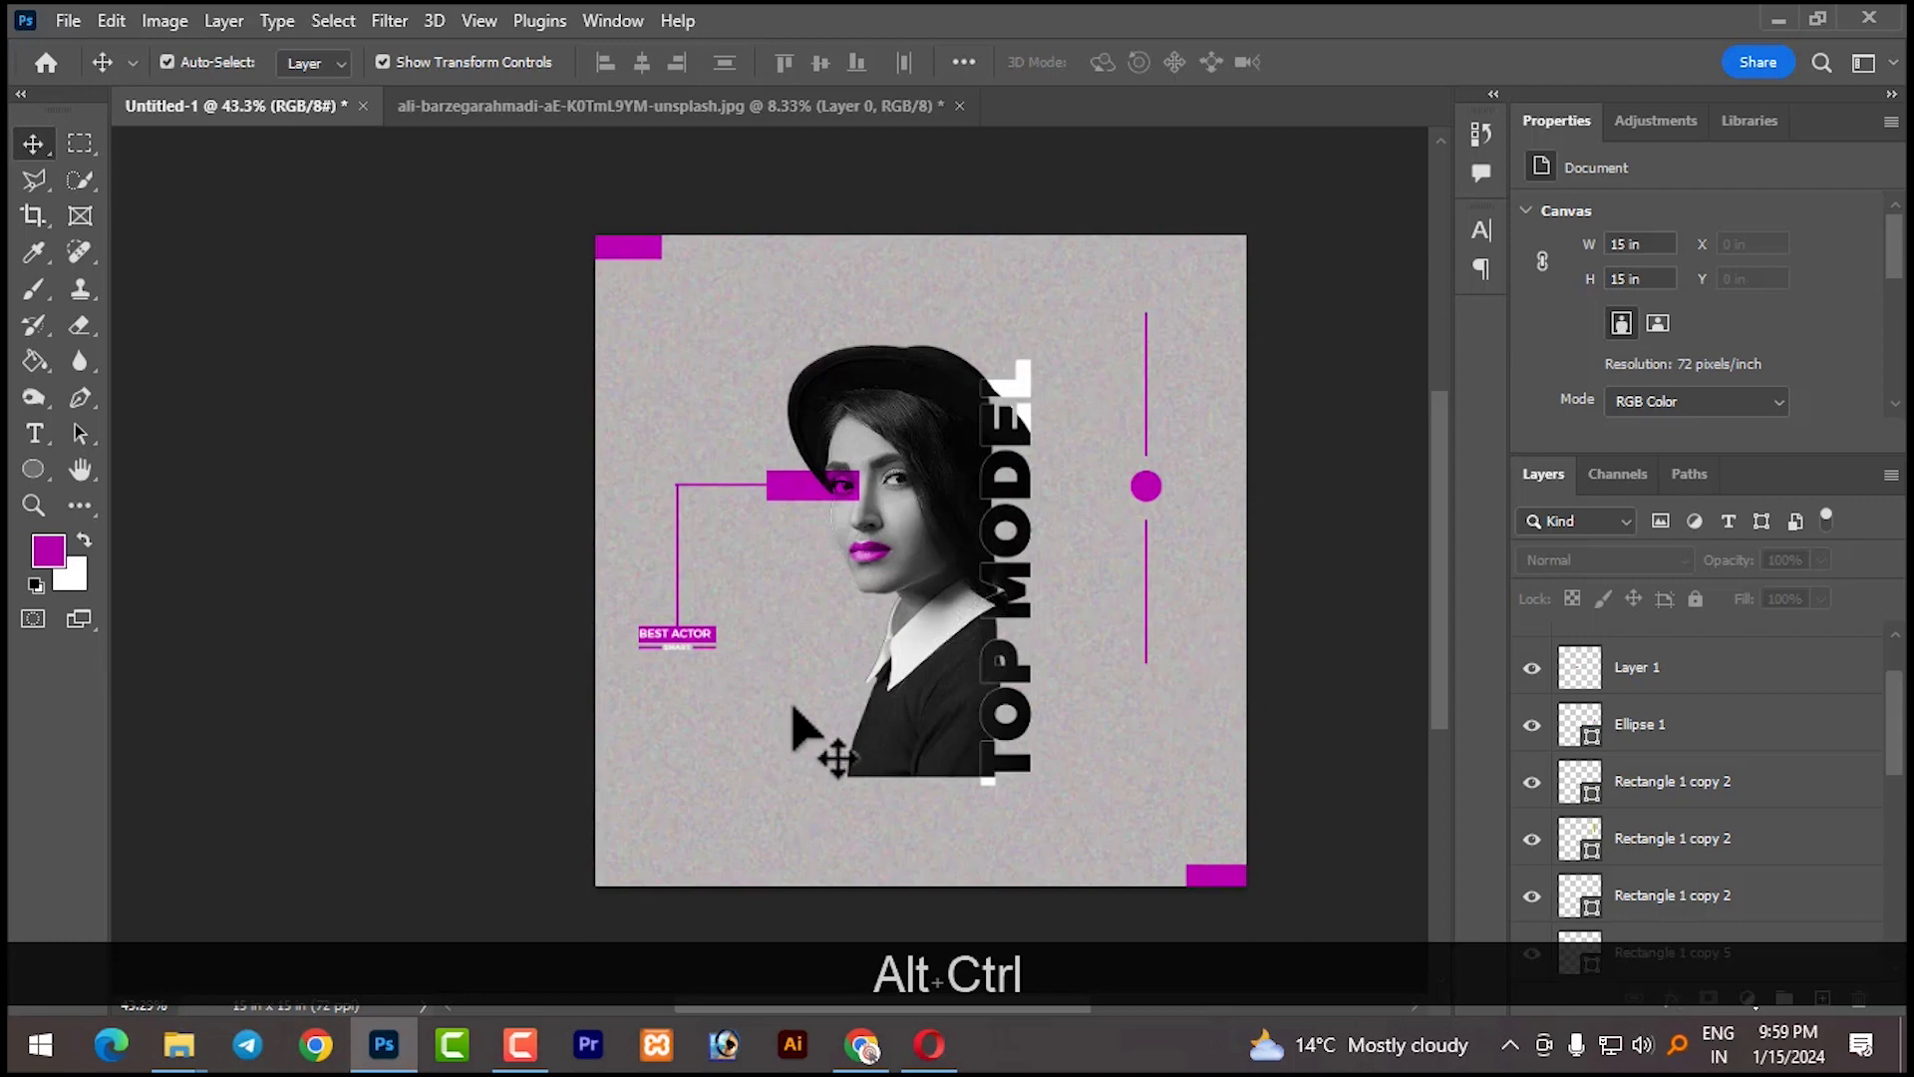
click(684, 635)
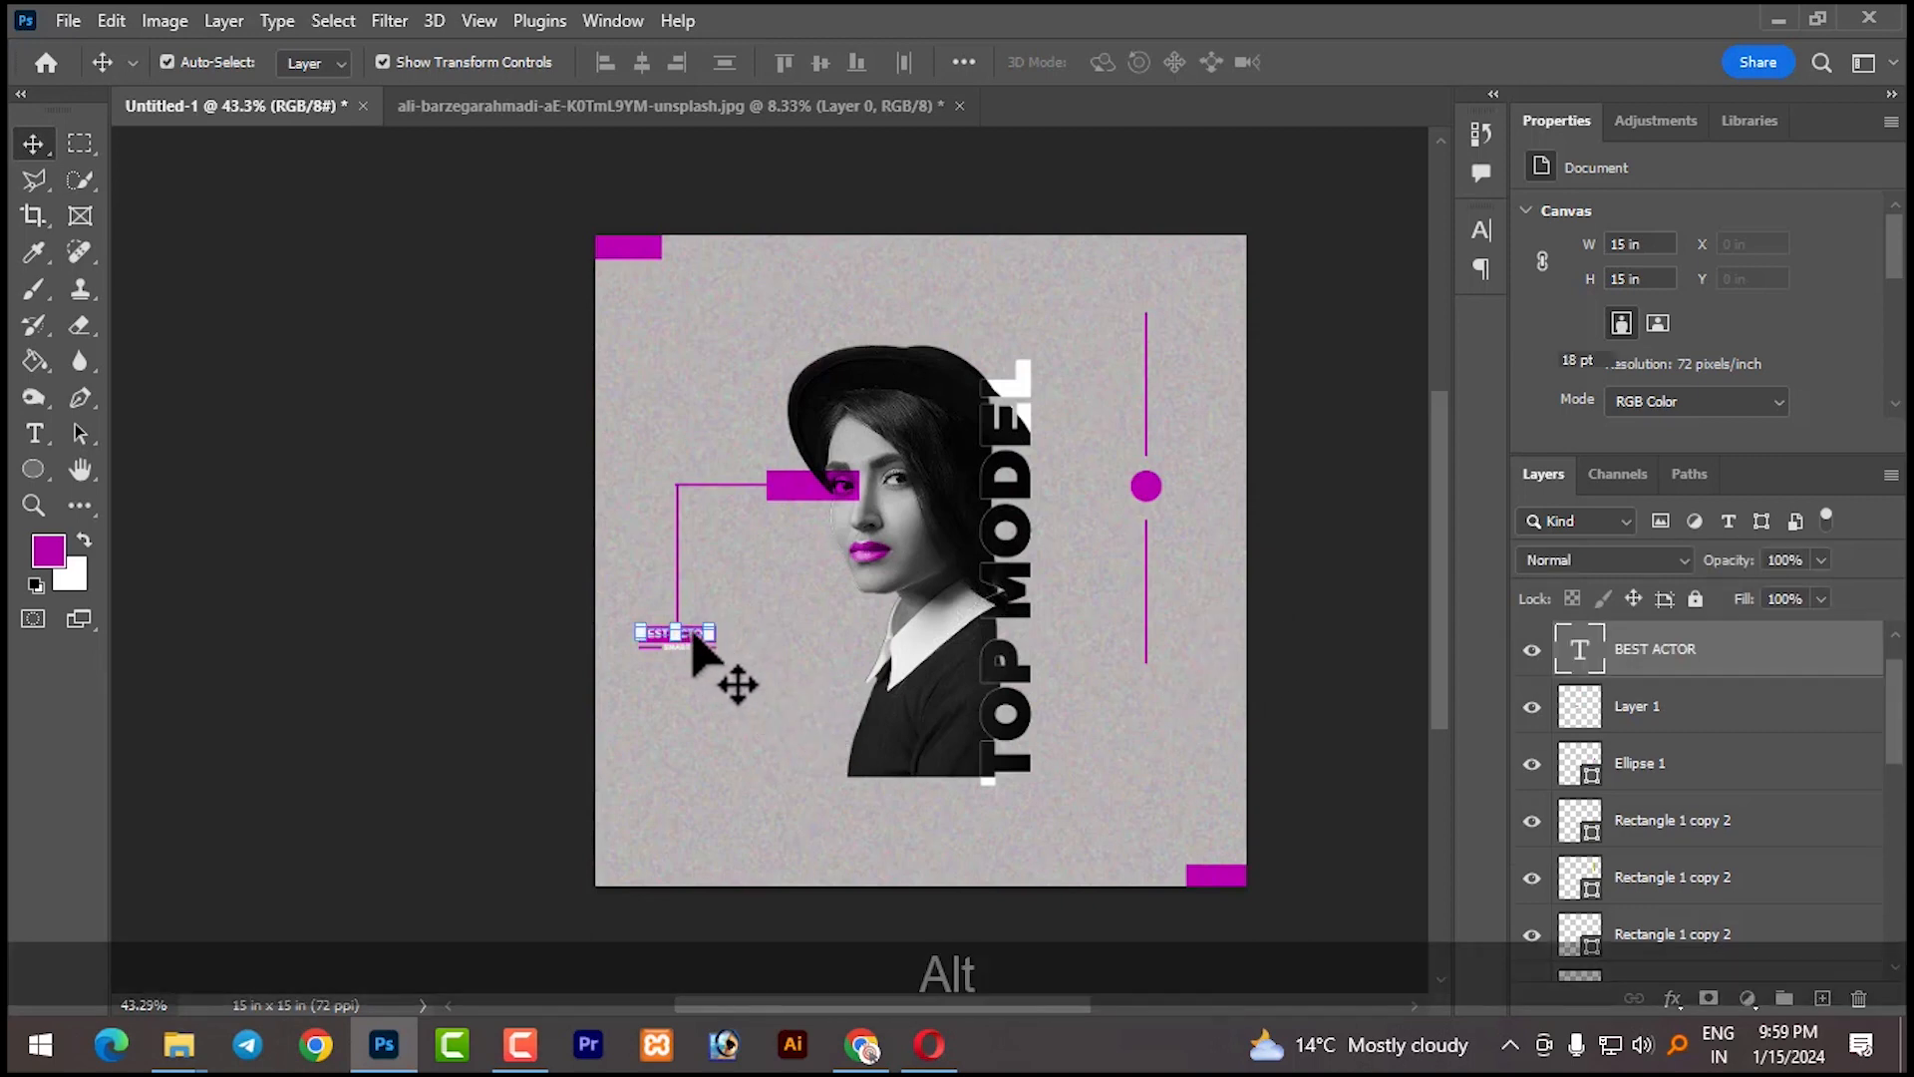
drag(716, 666, 779, 283)
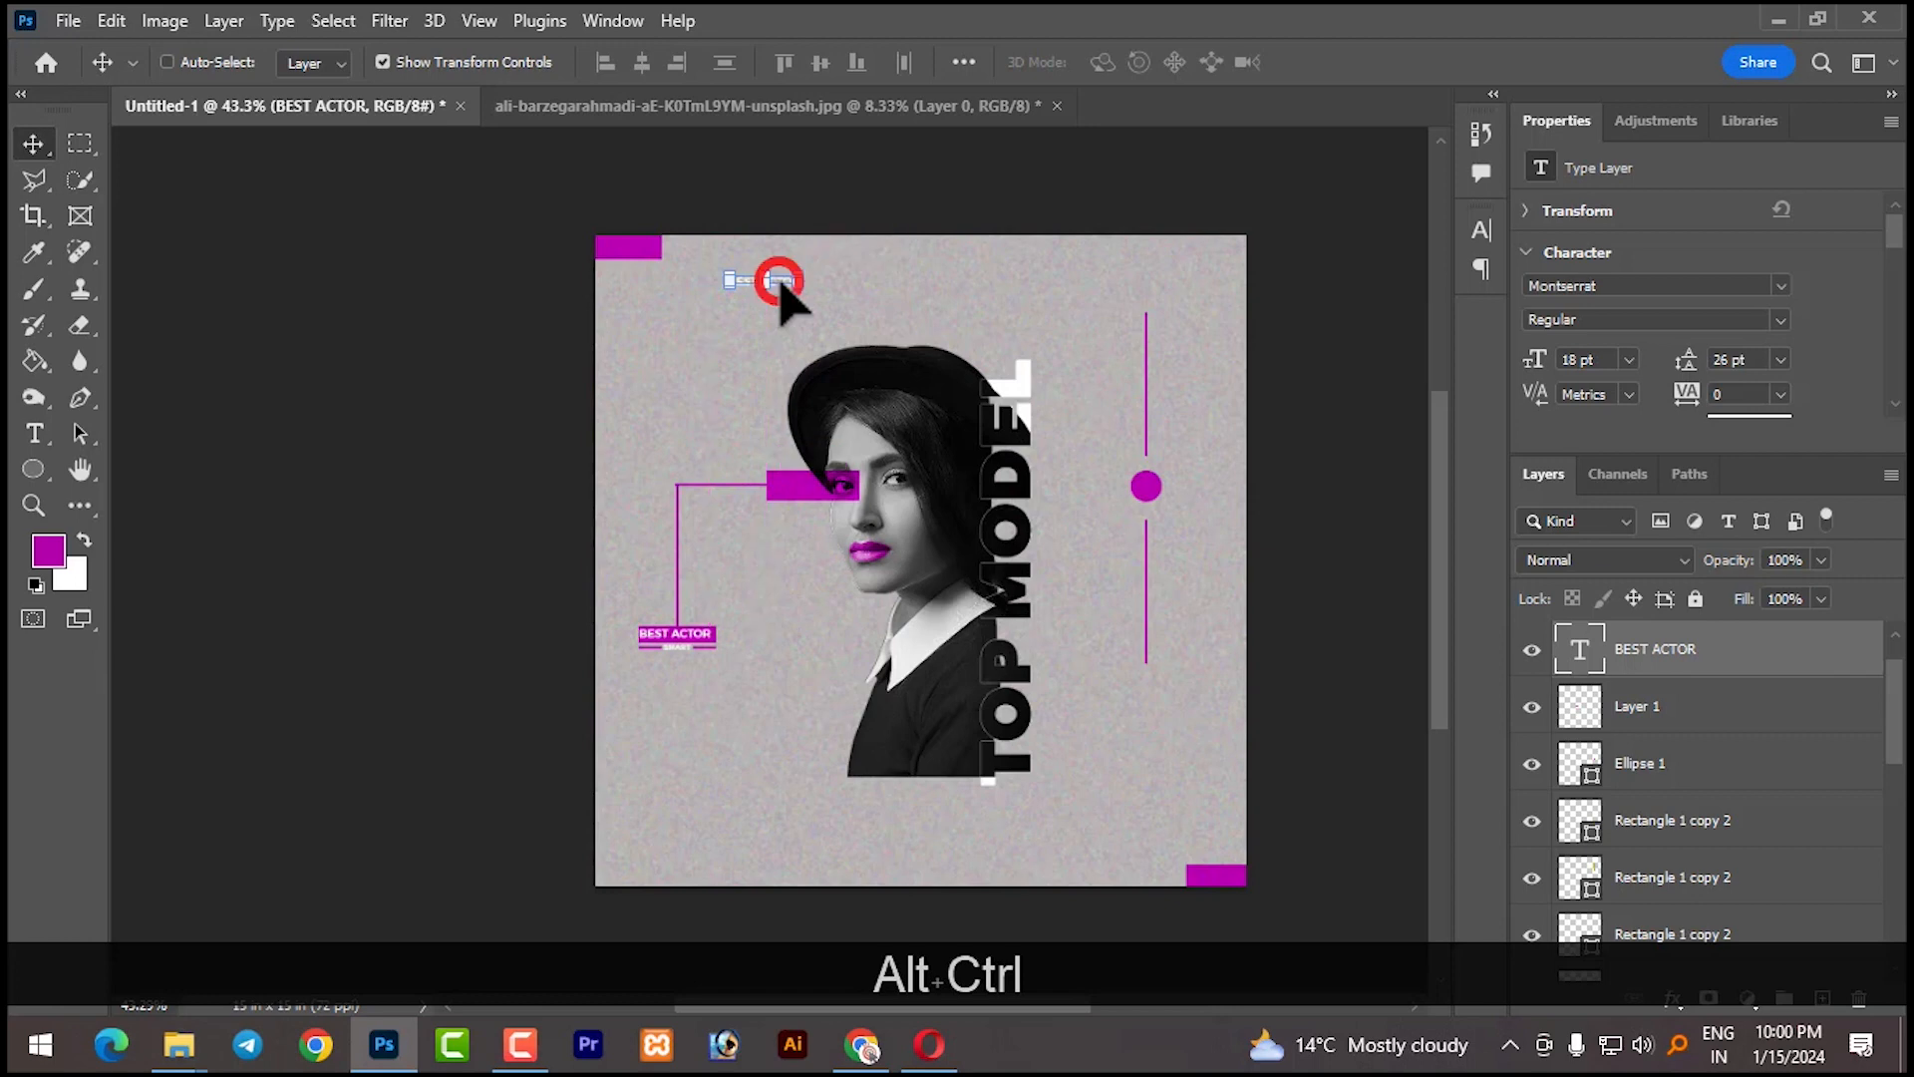
click(943, 214)
click(767, 289)
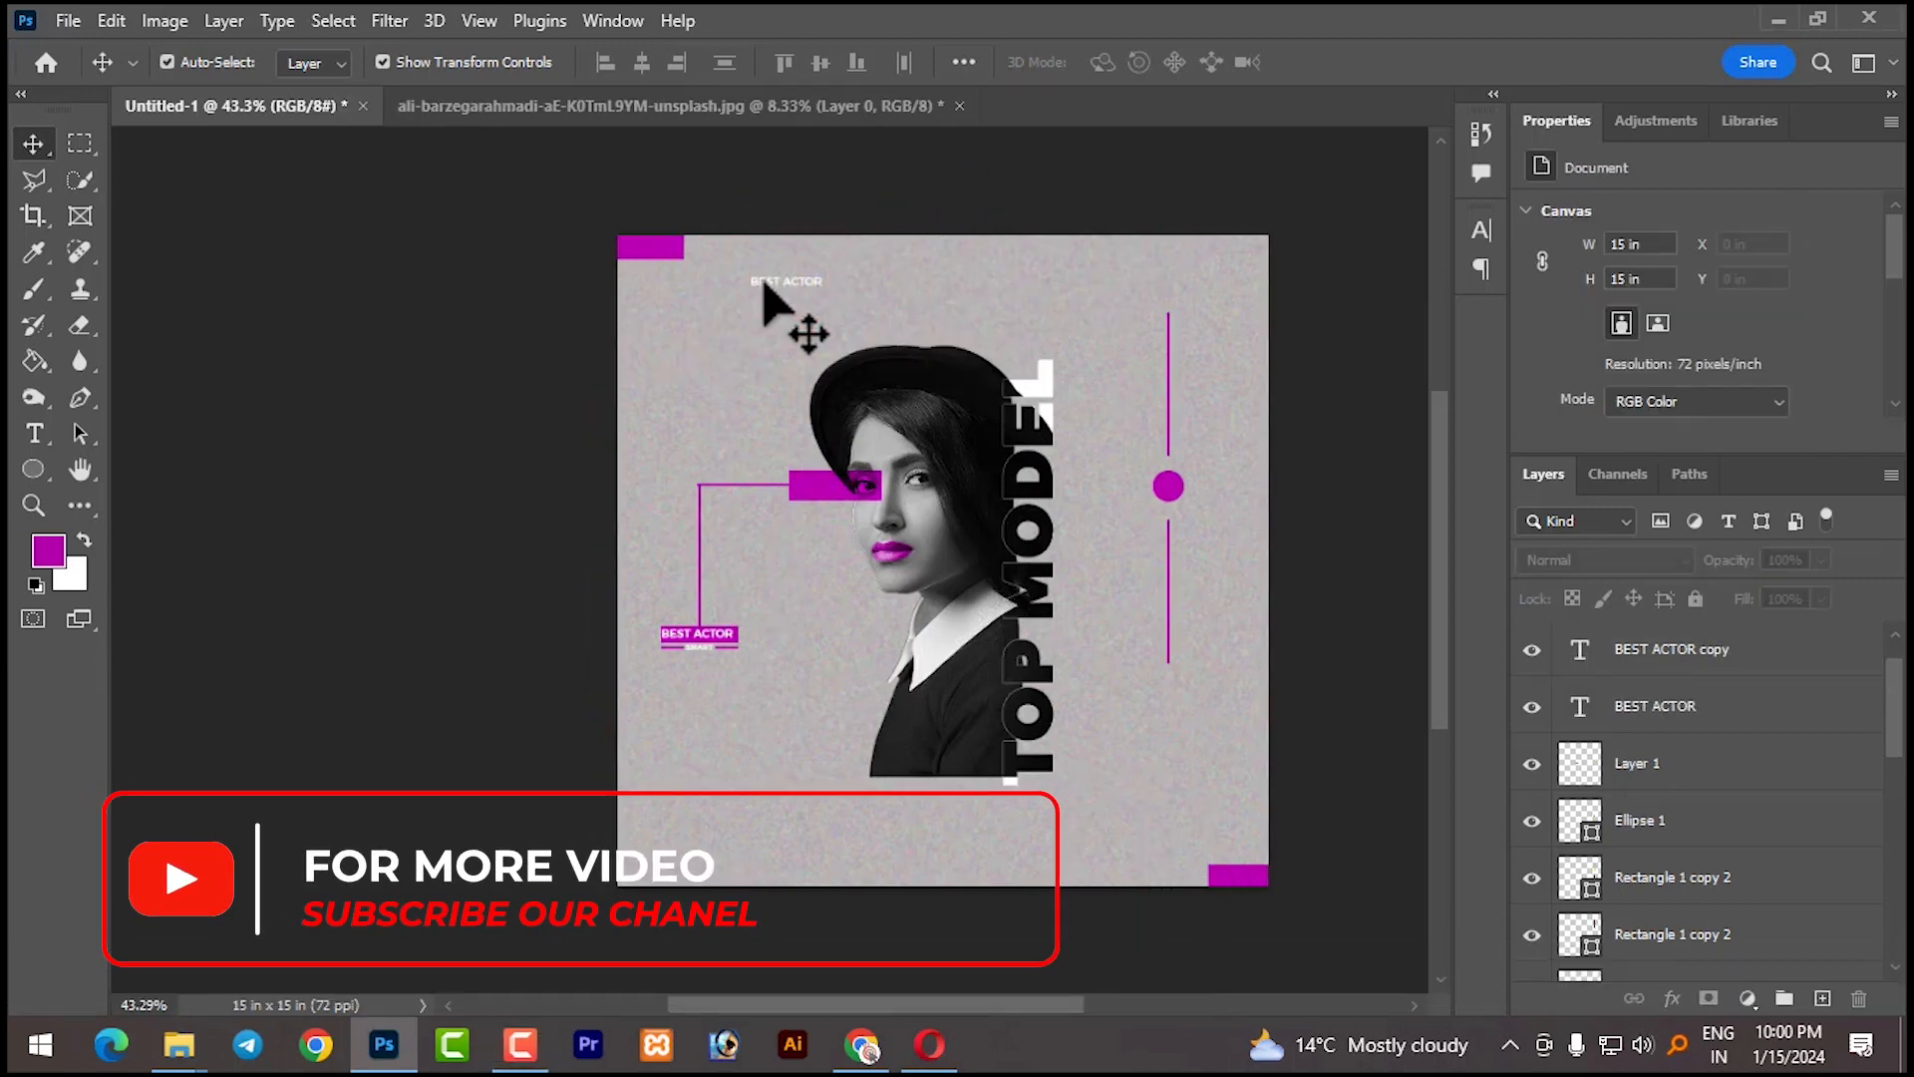
click(781, 289)
drag(768, 279, 710, 850)
Change the duplicated text's wording to BEST ACTOR AWARD 2024
scroll(693, 831, up, 4)
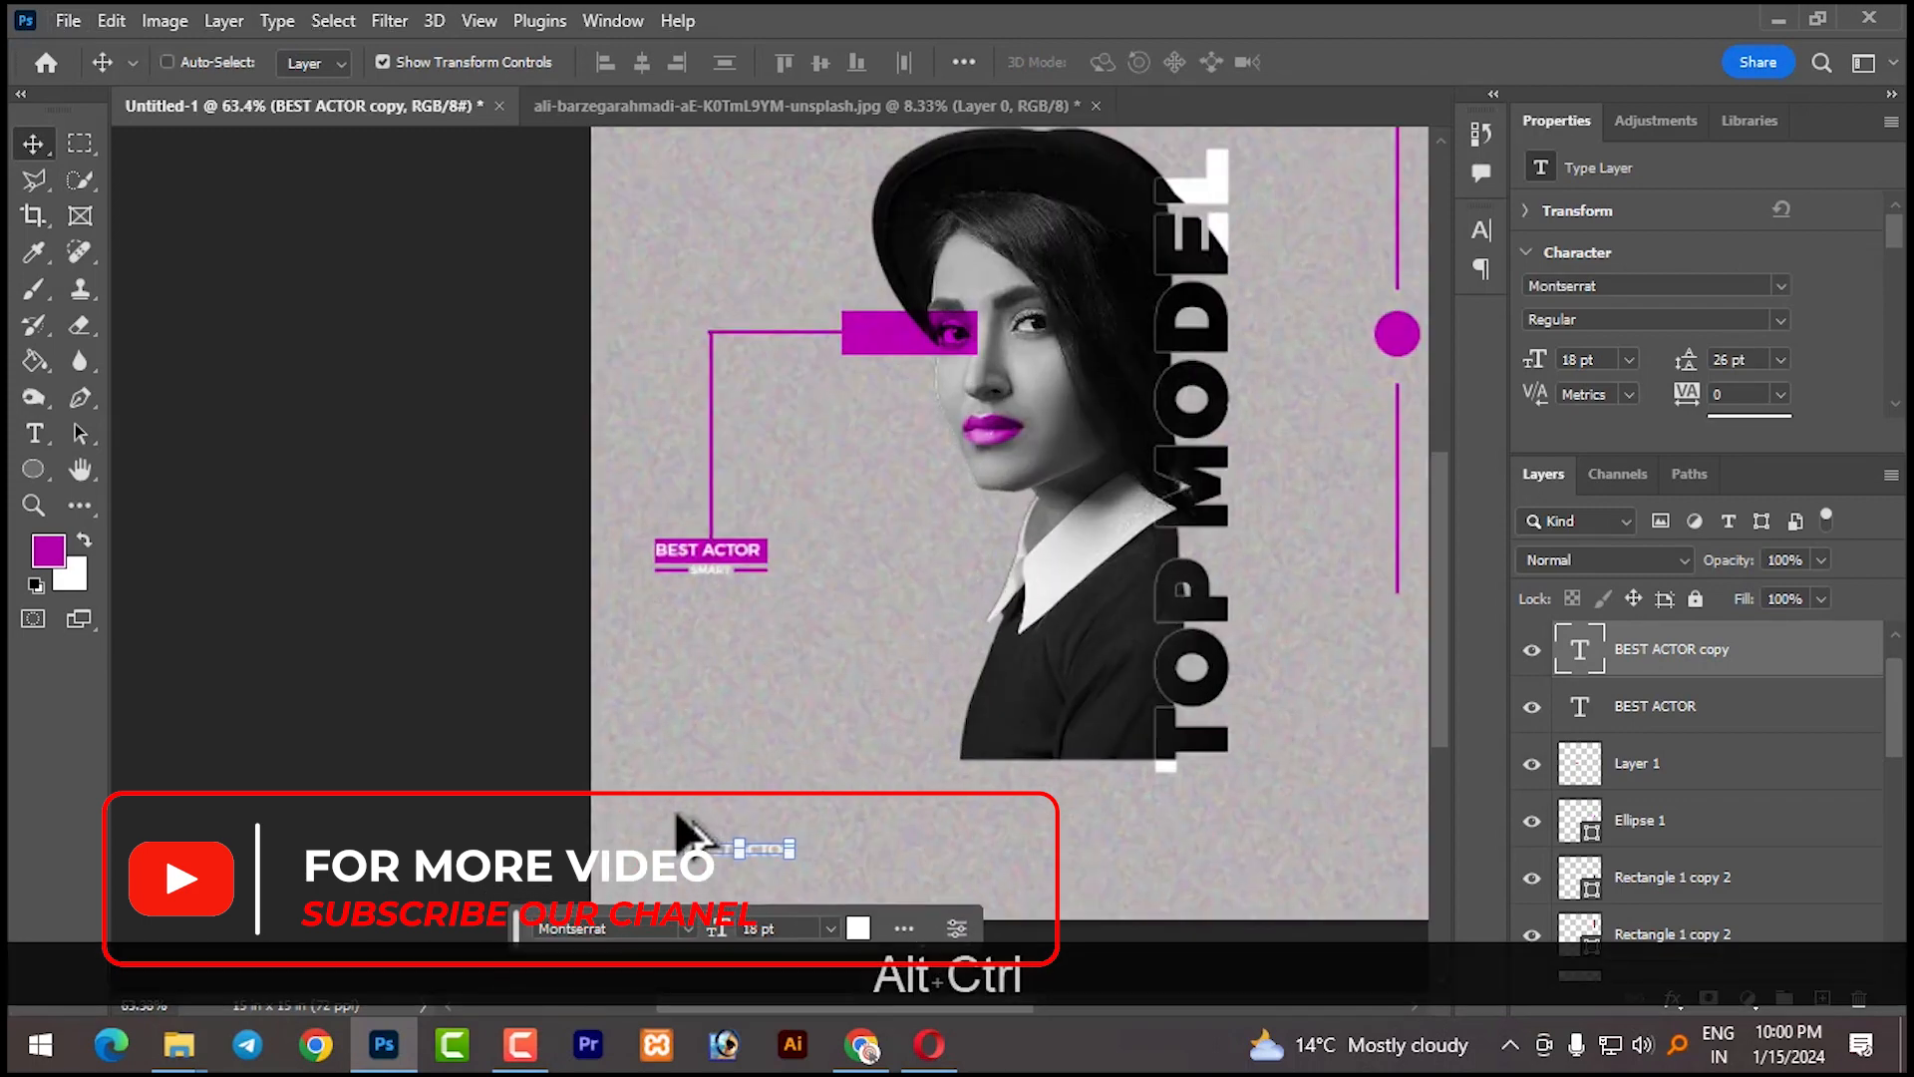
double_click(772, 889)
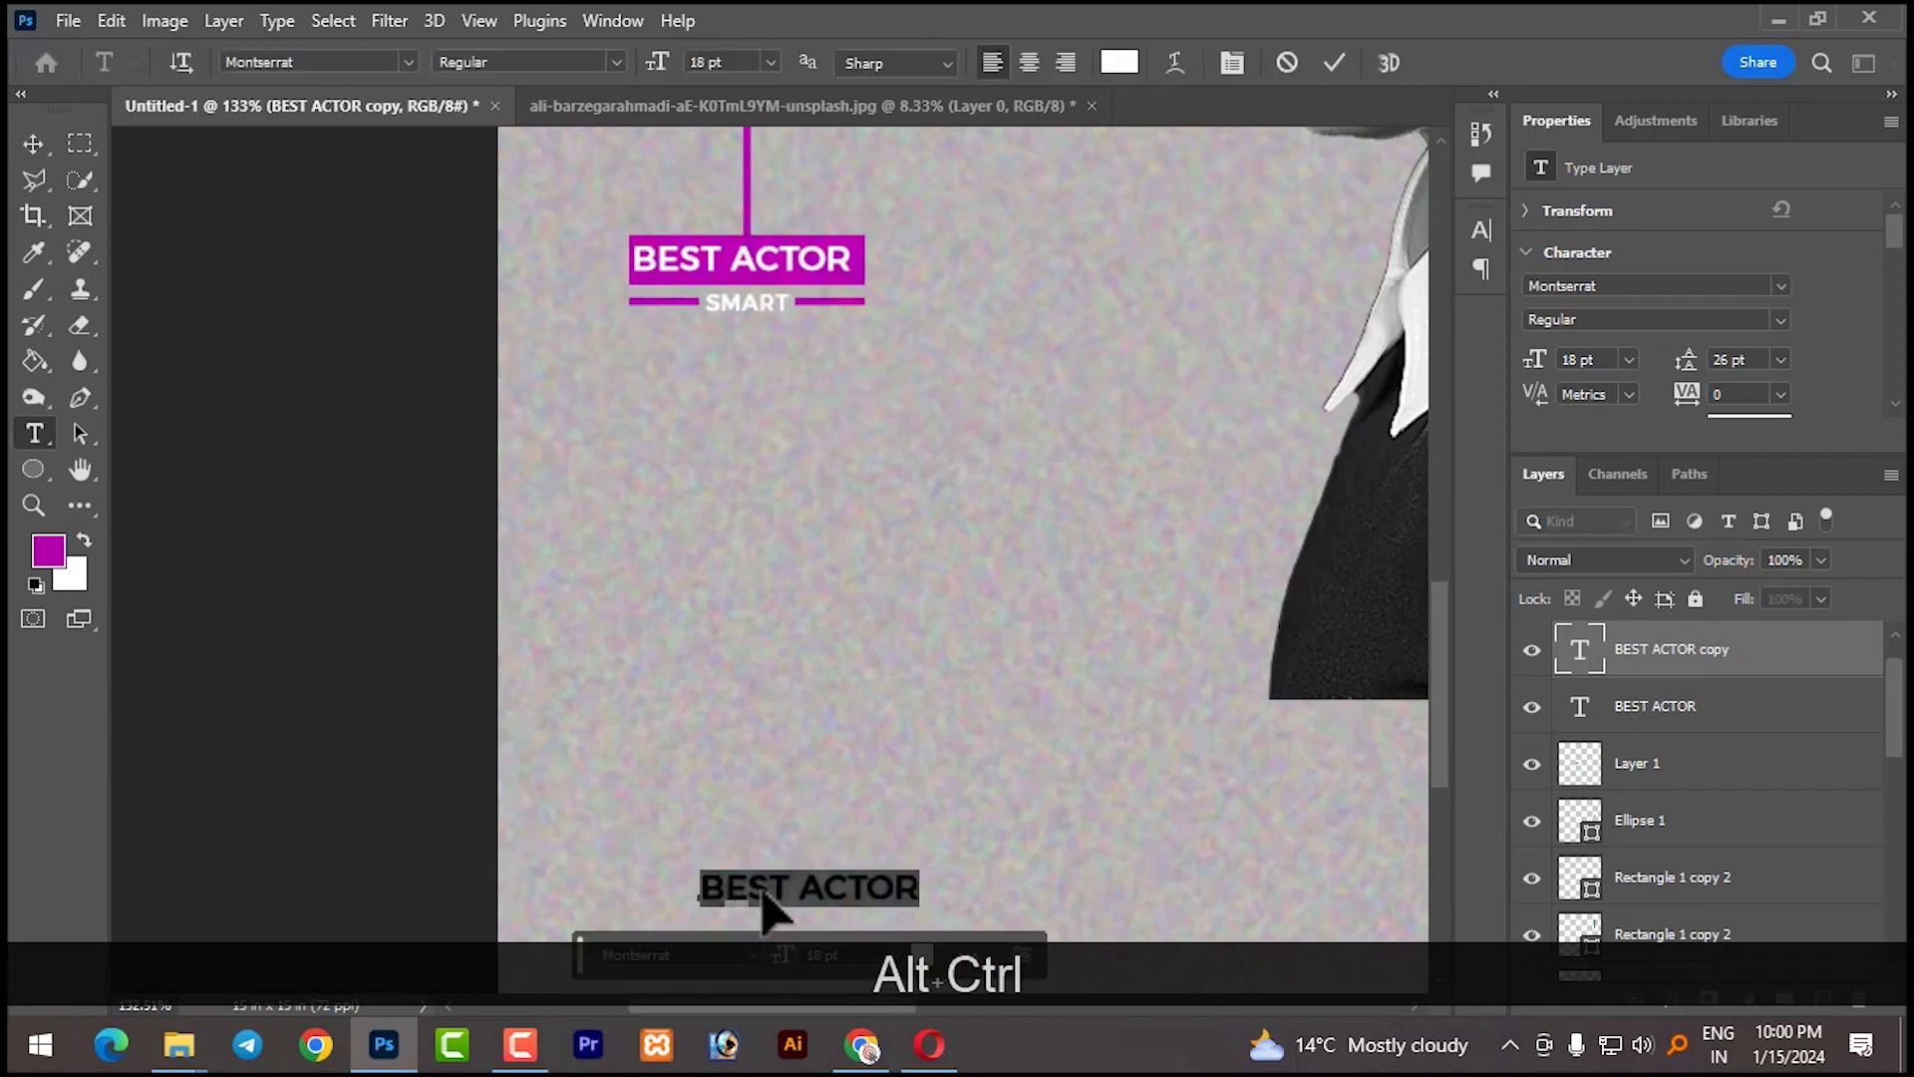
click(908, 884)
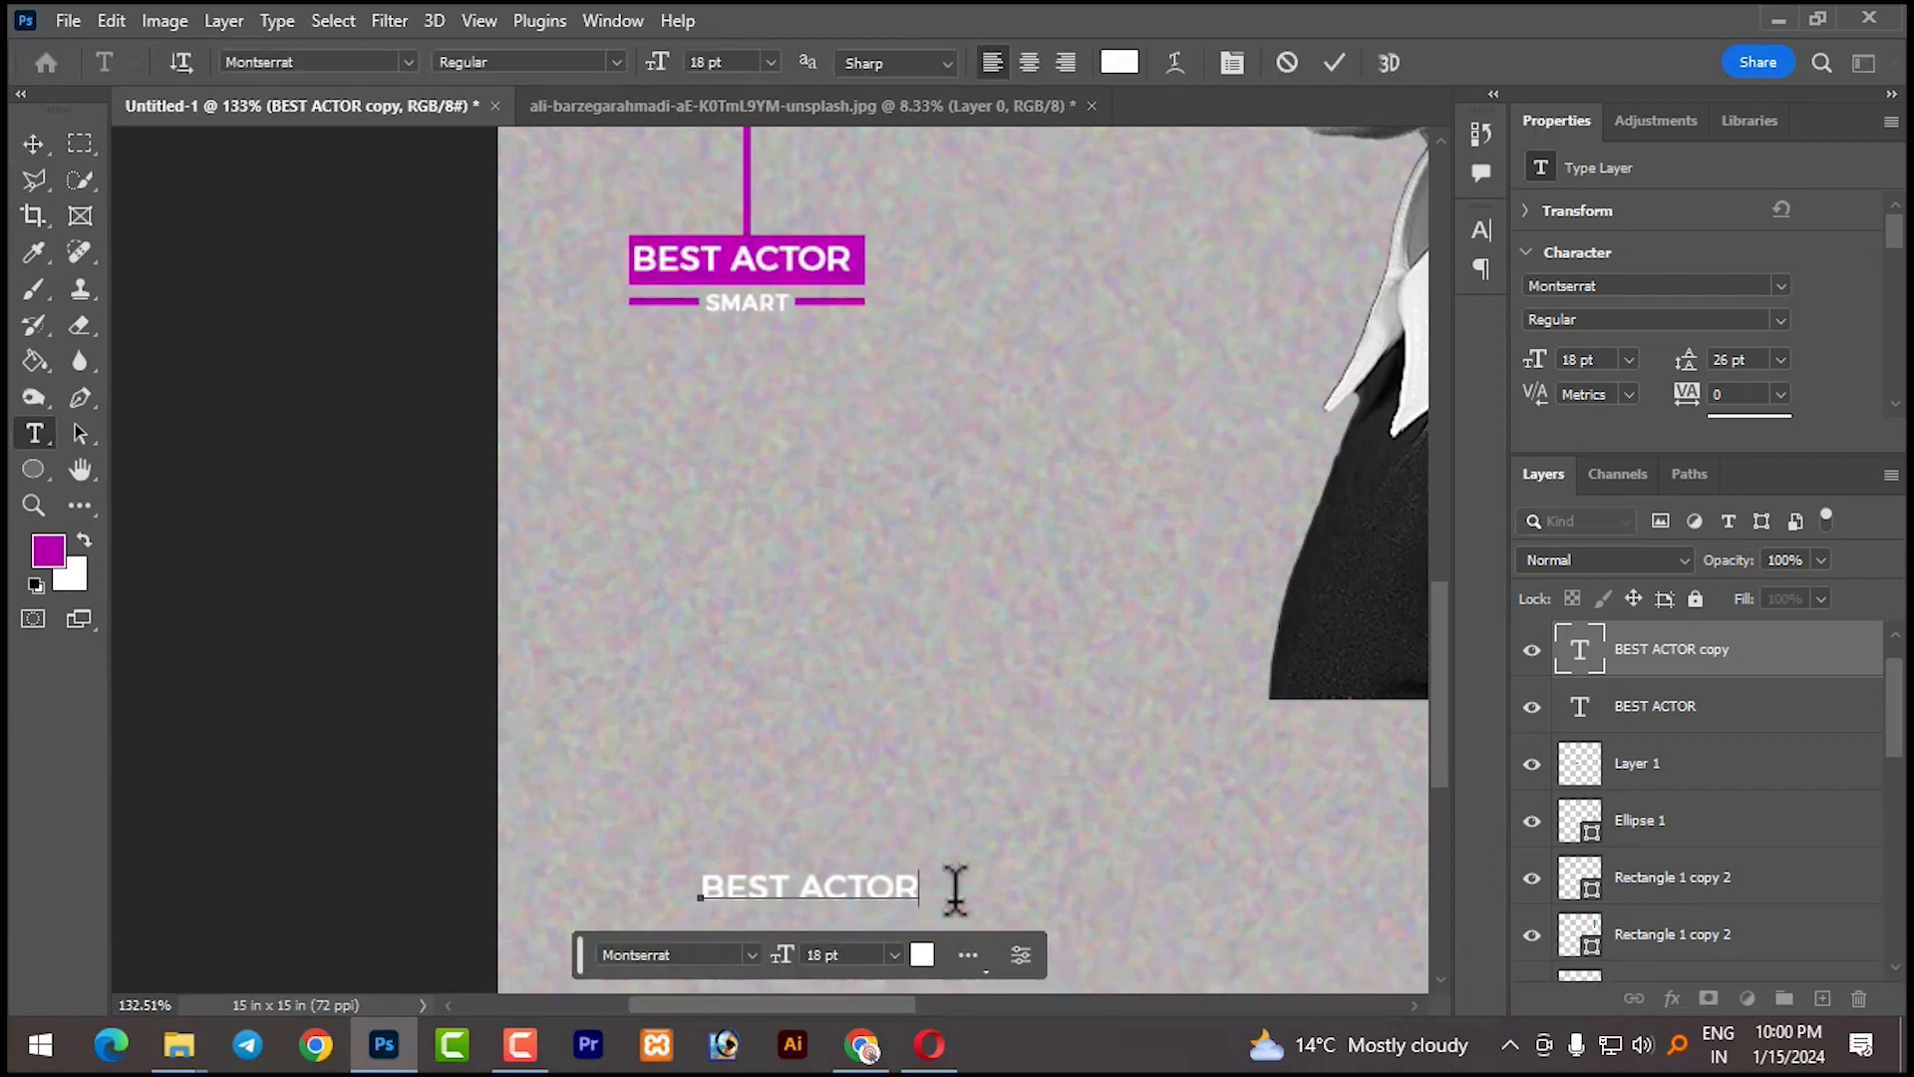
text(a)
key(BackSpace)
text(Aw)
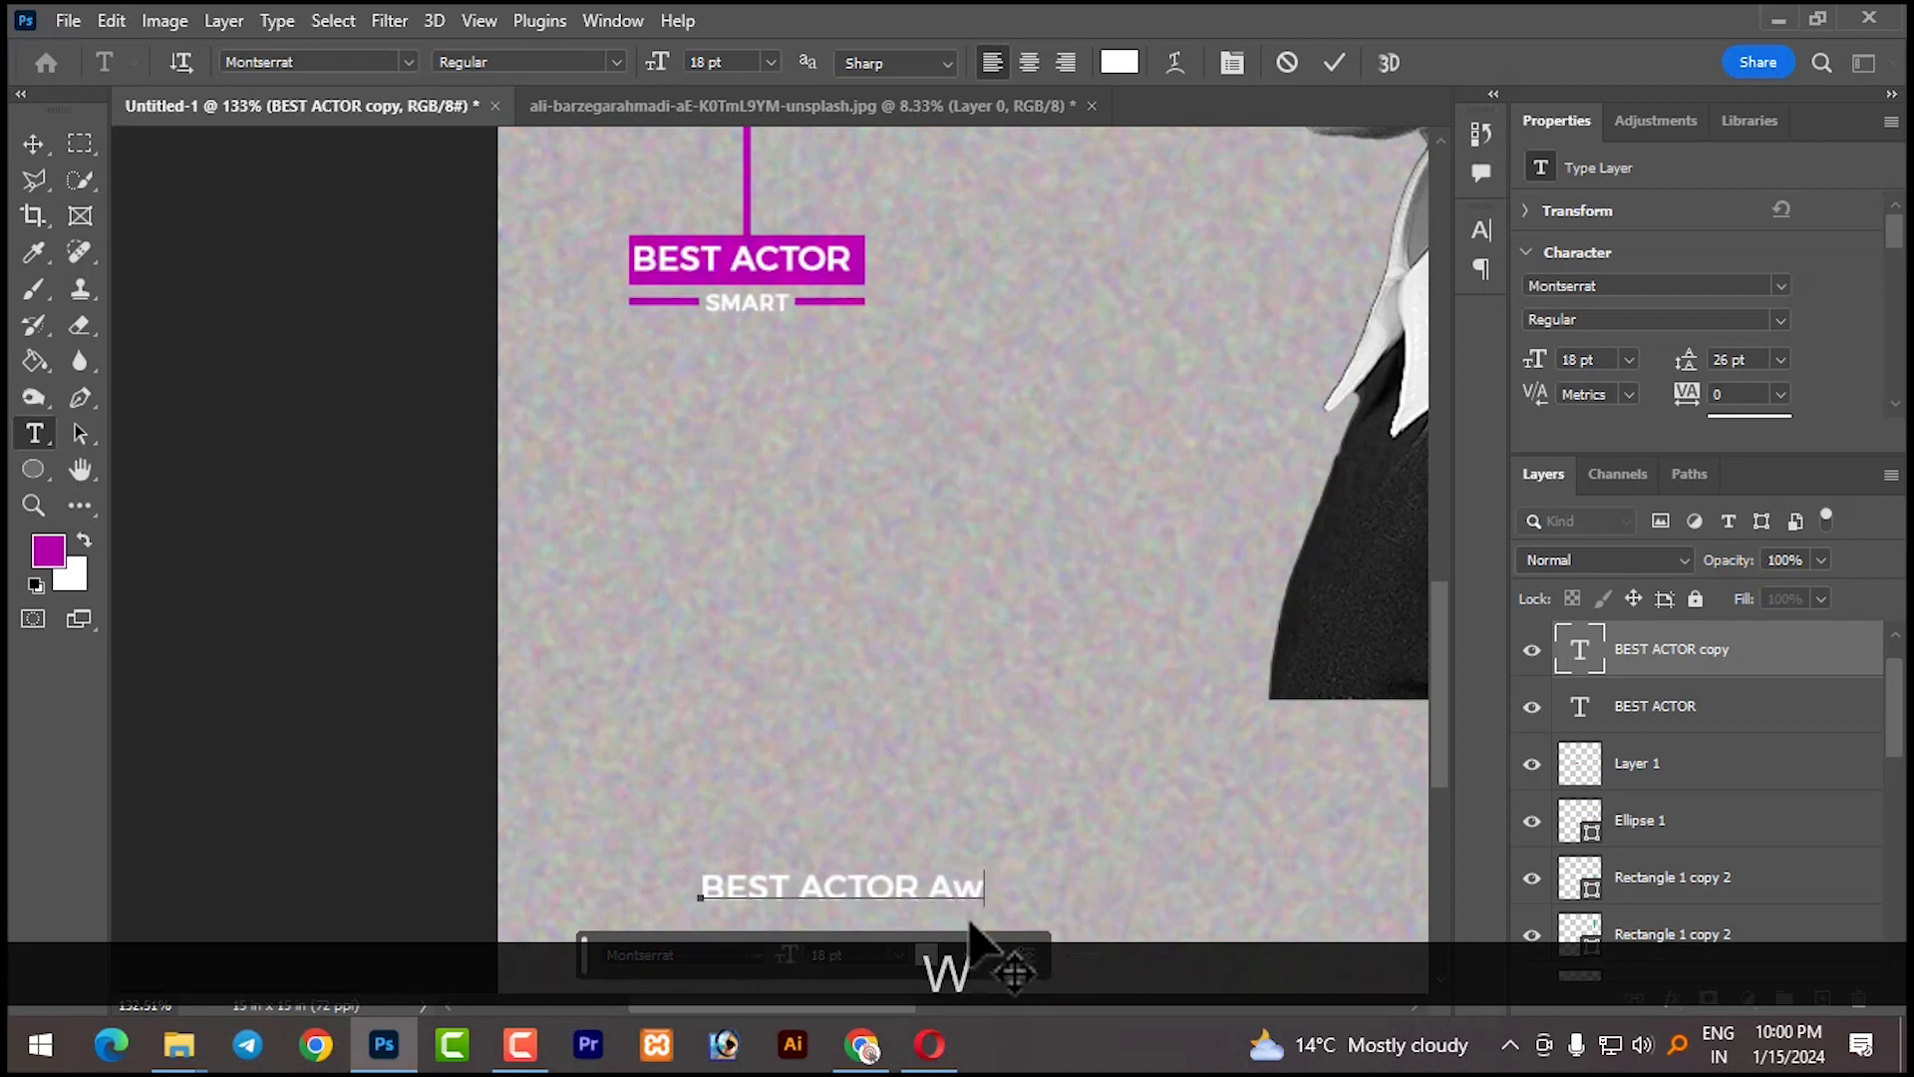
key(BackSpace)
key(Caps_Lock)
text(WARD 2024)
click(33, 144)
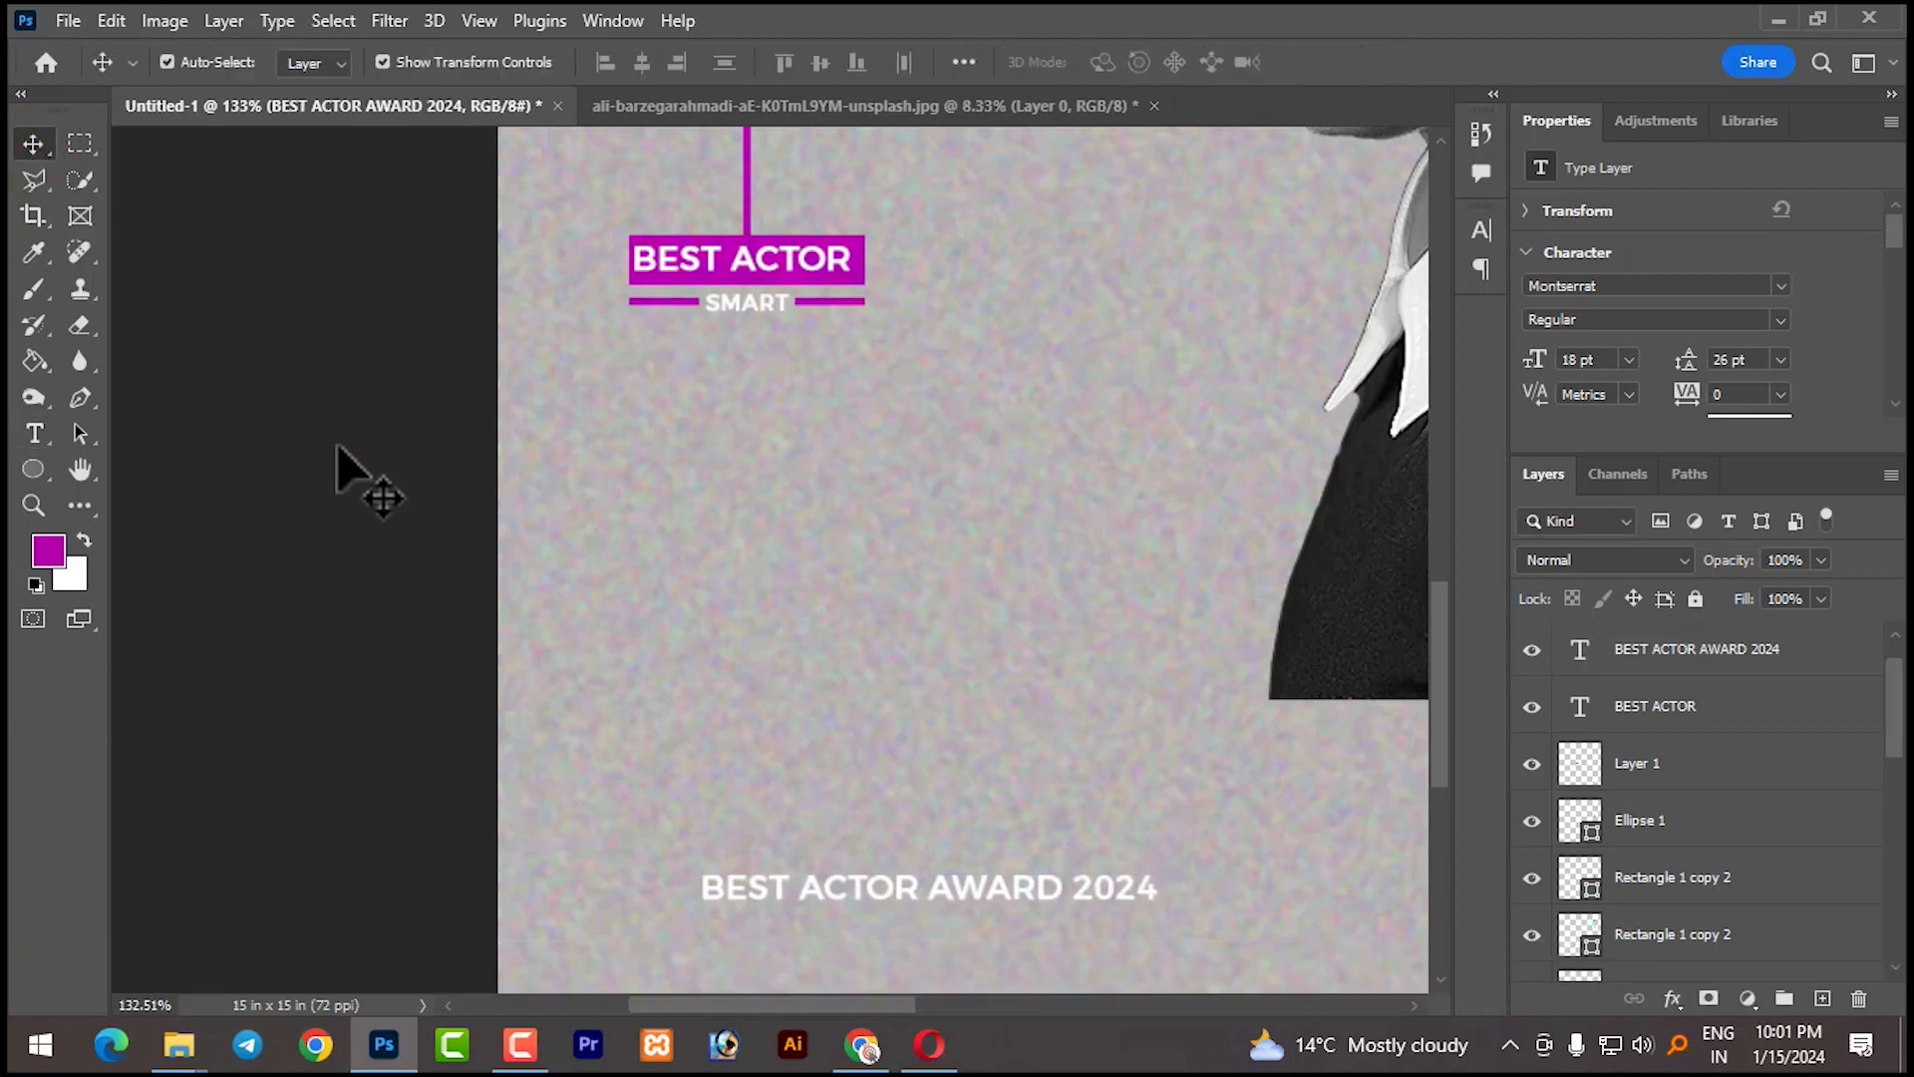
Move the BEST ACTOR AWARD 2024 text closer into the bottom-left corner of the canvas
scroll(369, 499, down, 5)
drag(806, 730, 735, 774)
click(493, 692)
scroll(472, 695, down, 5)
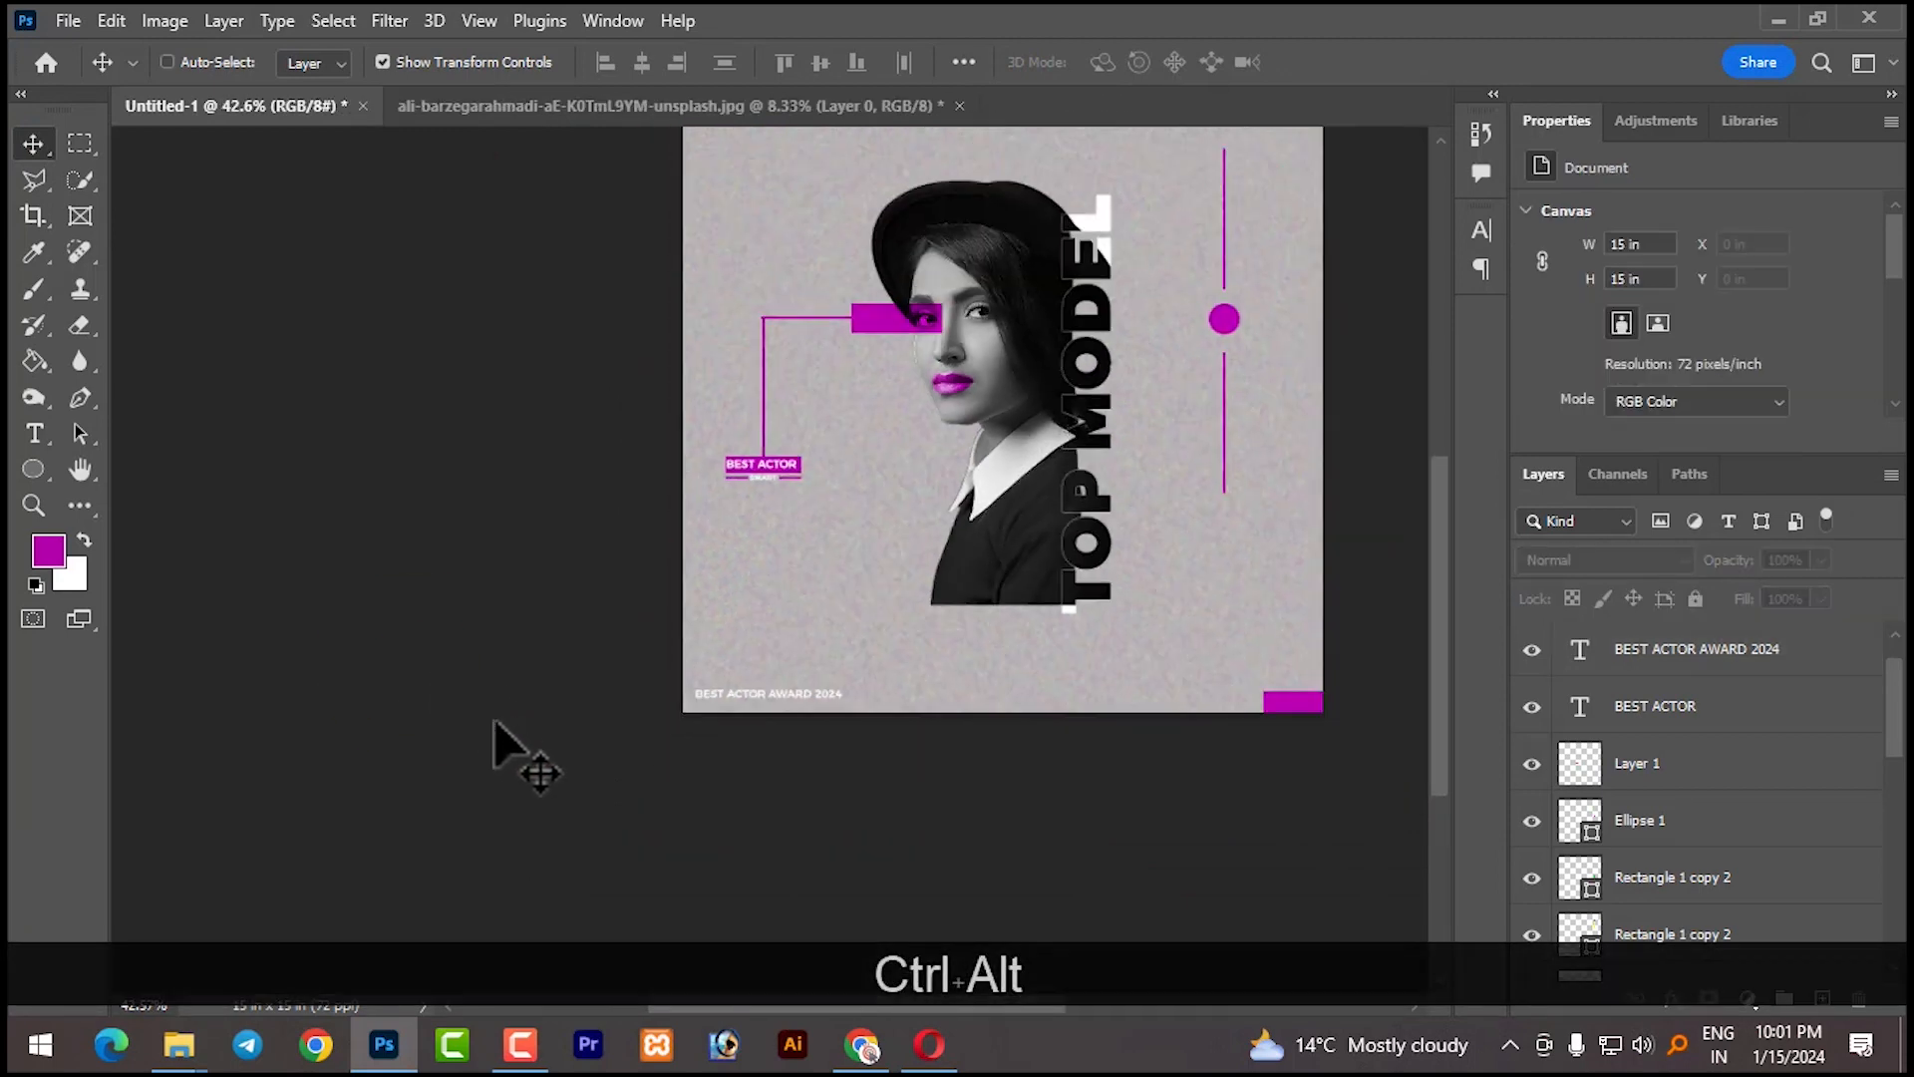
Recolor the BEST ACTOR AWARD 2024 text with the magenta foreground color, b100ab
click(748, 698)
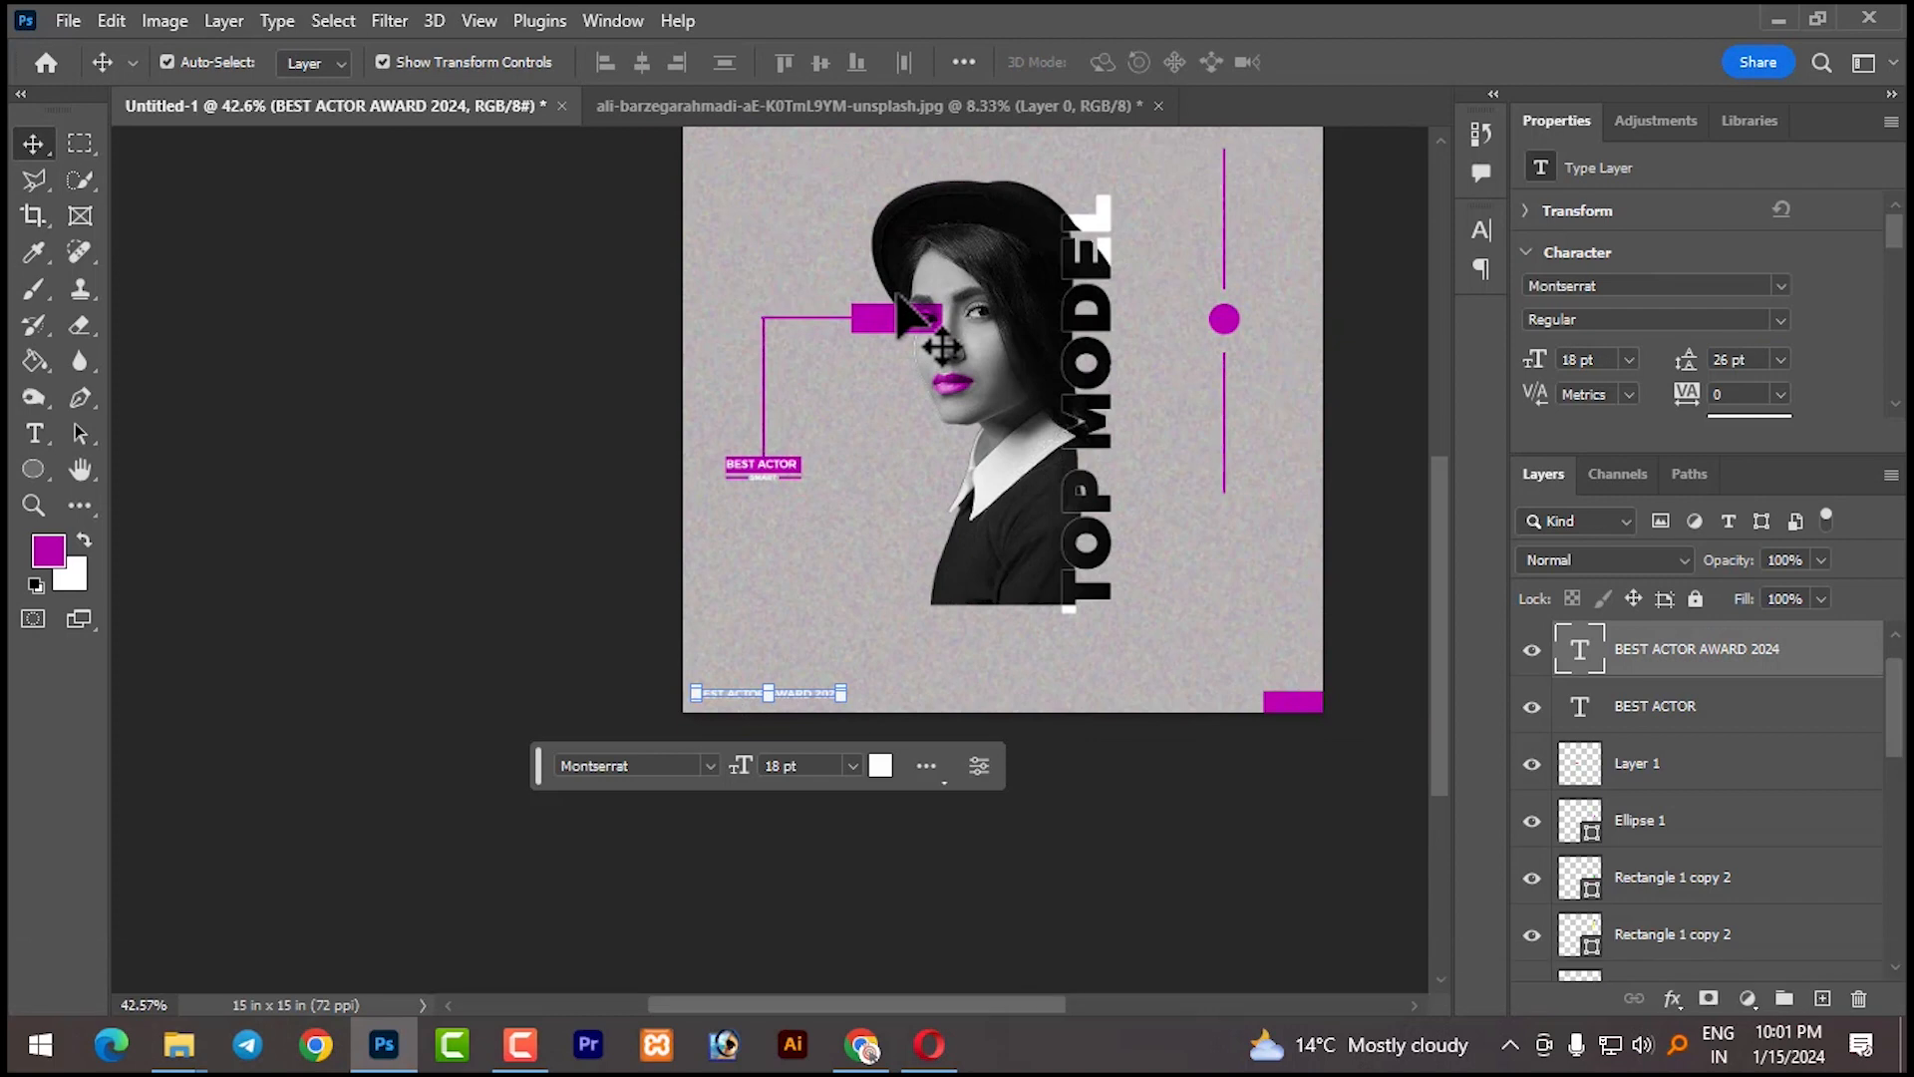
click(882, 768)
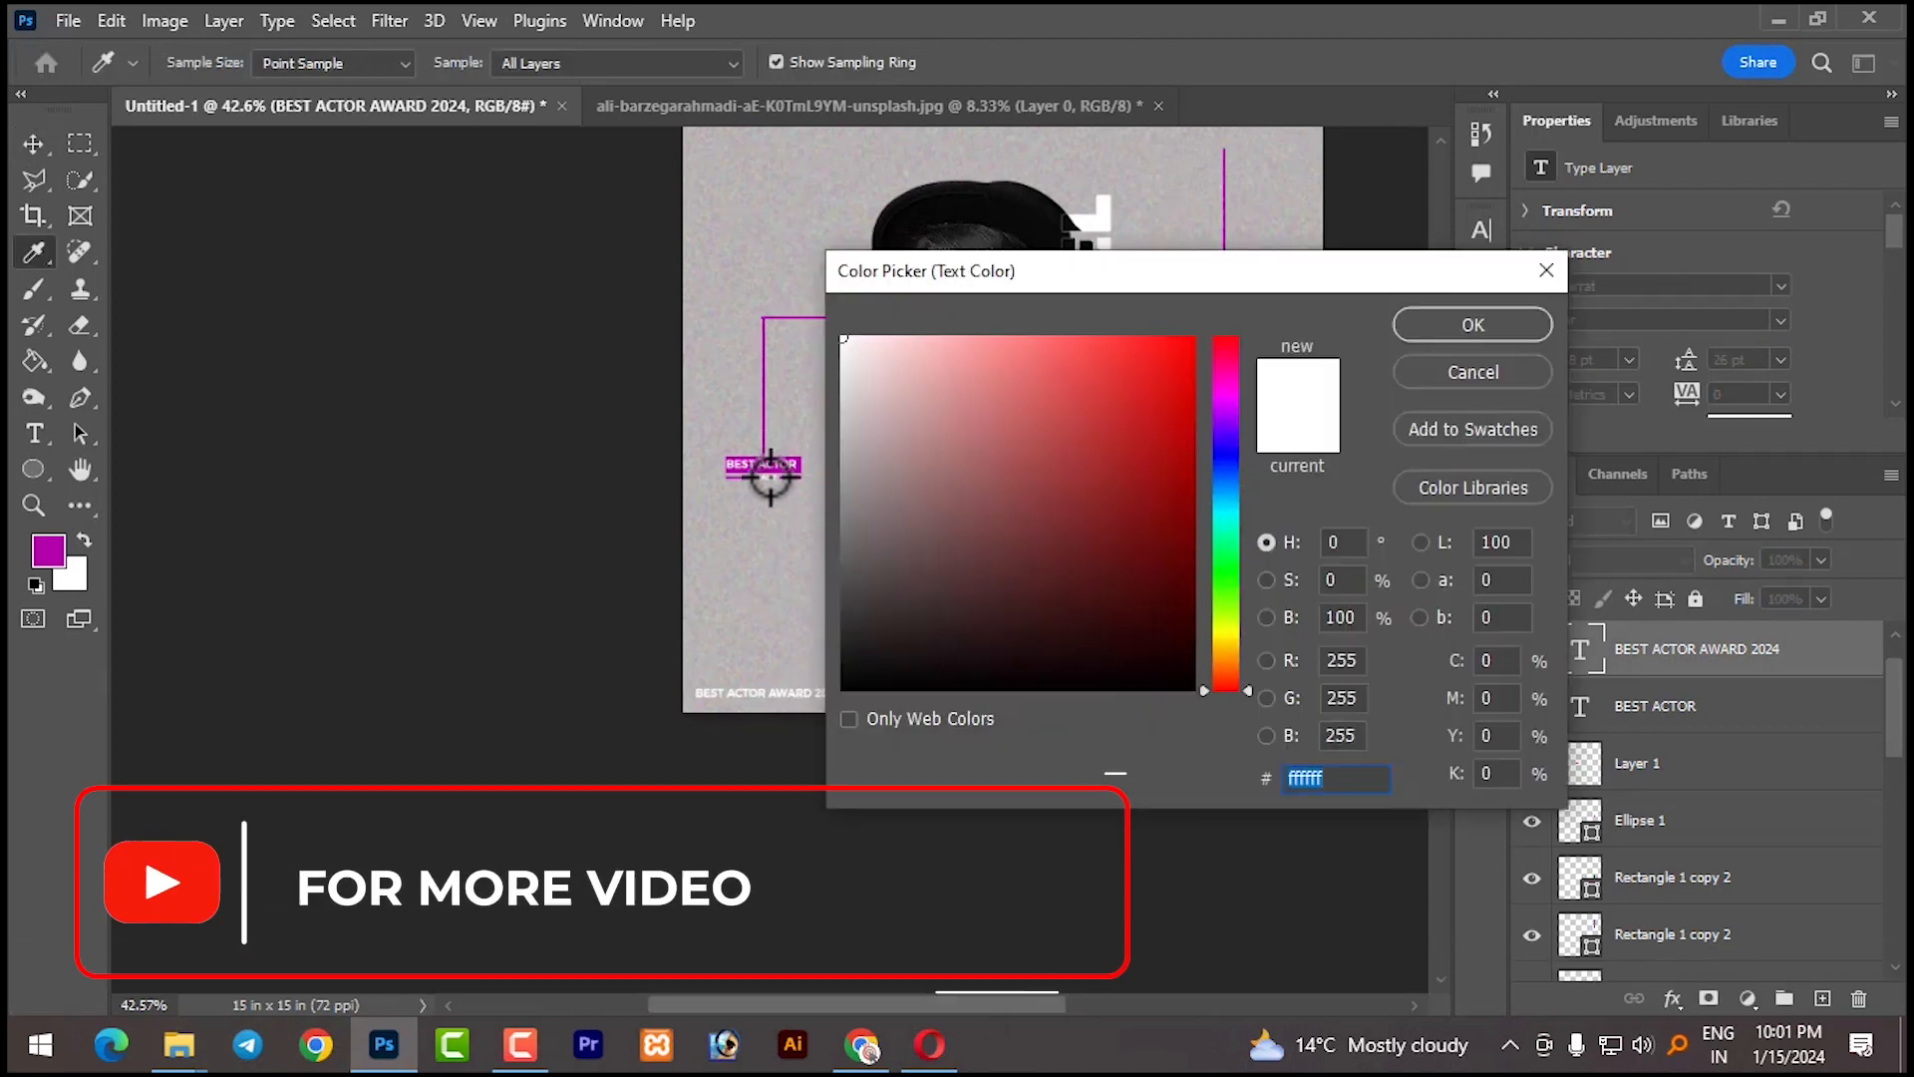
click(54, 547)
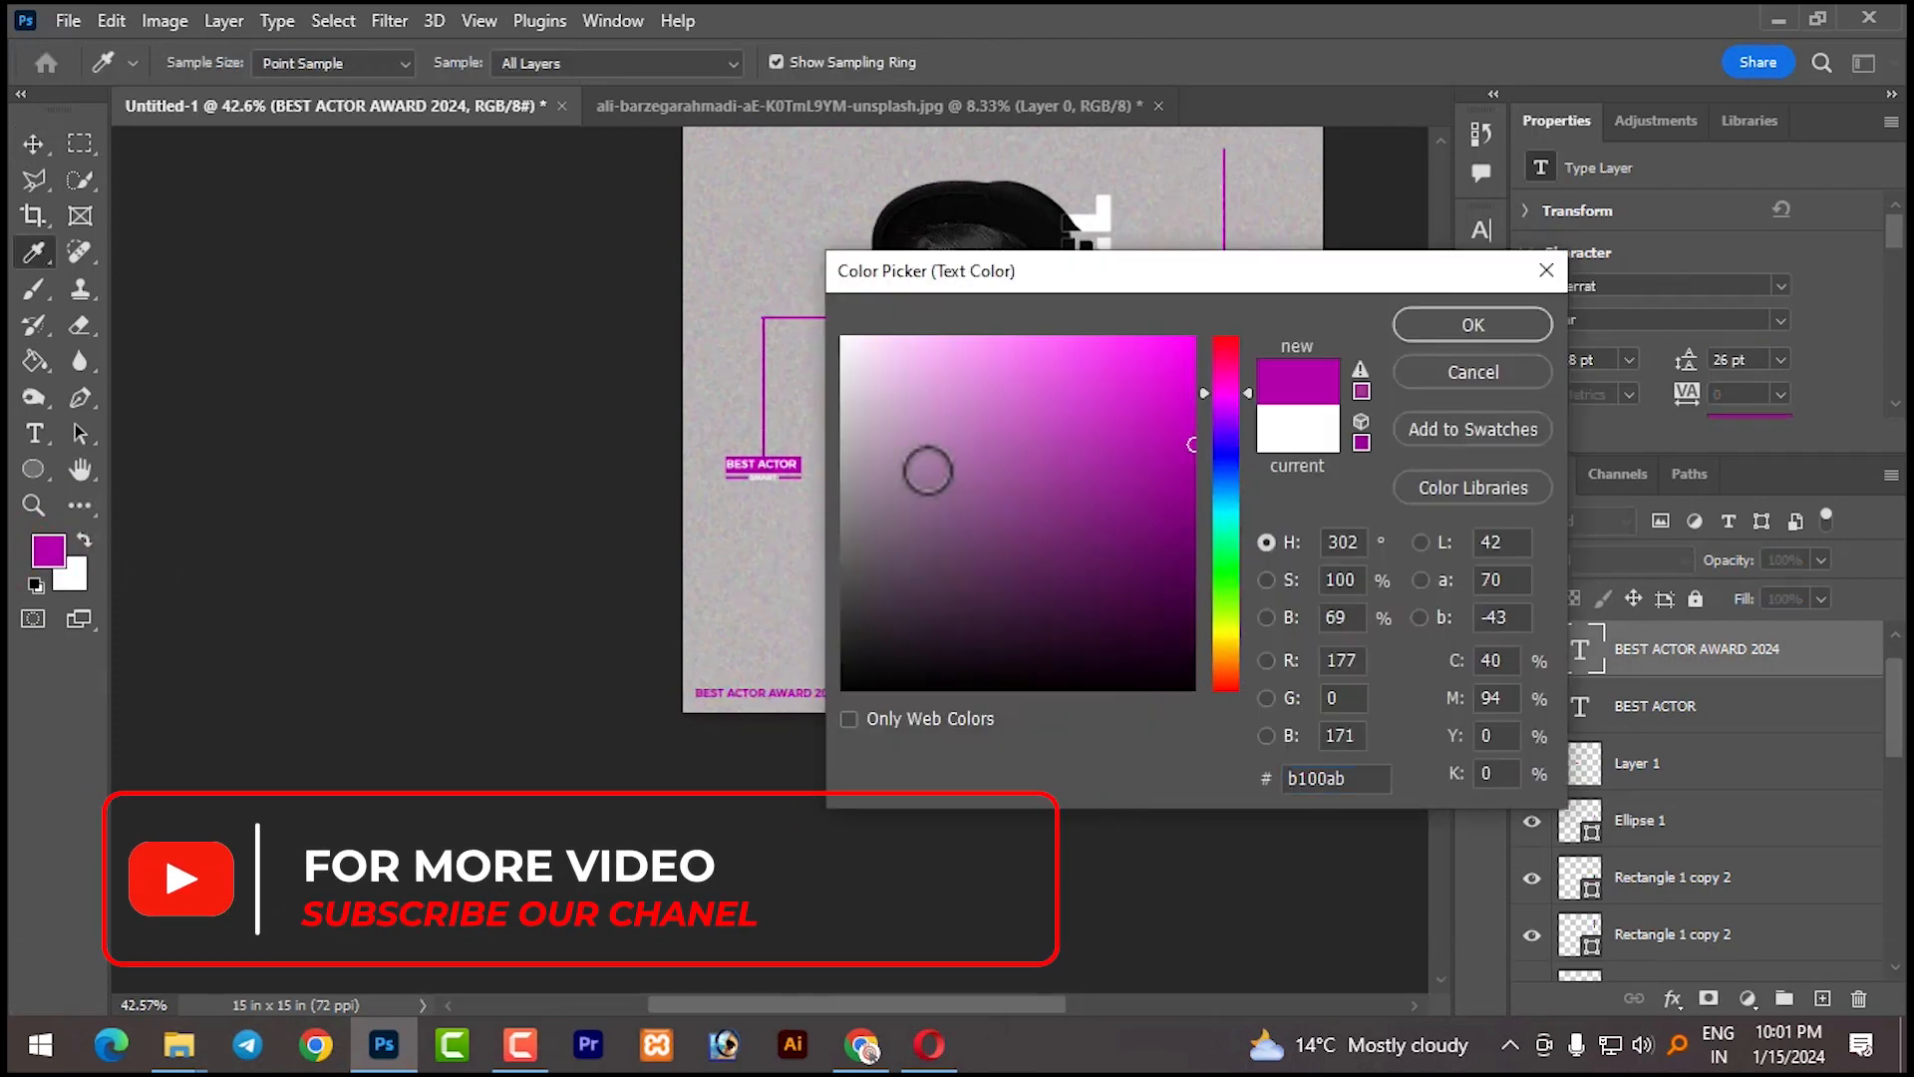
click(1448, 331)
click(421, 498)
scroll(917, 696, down, 3)
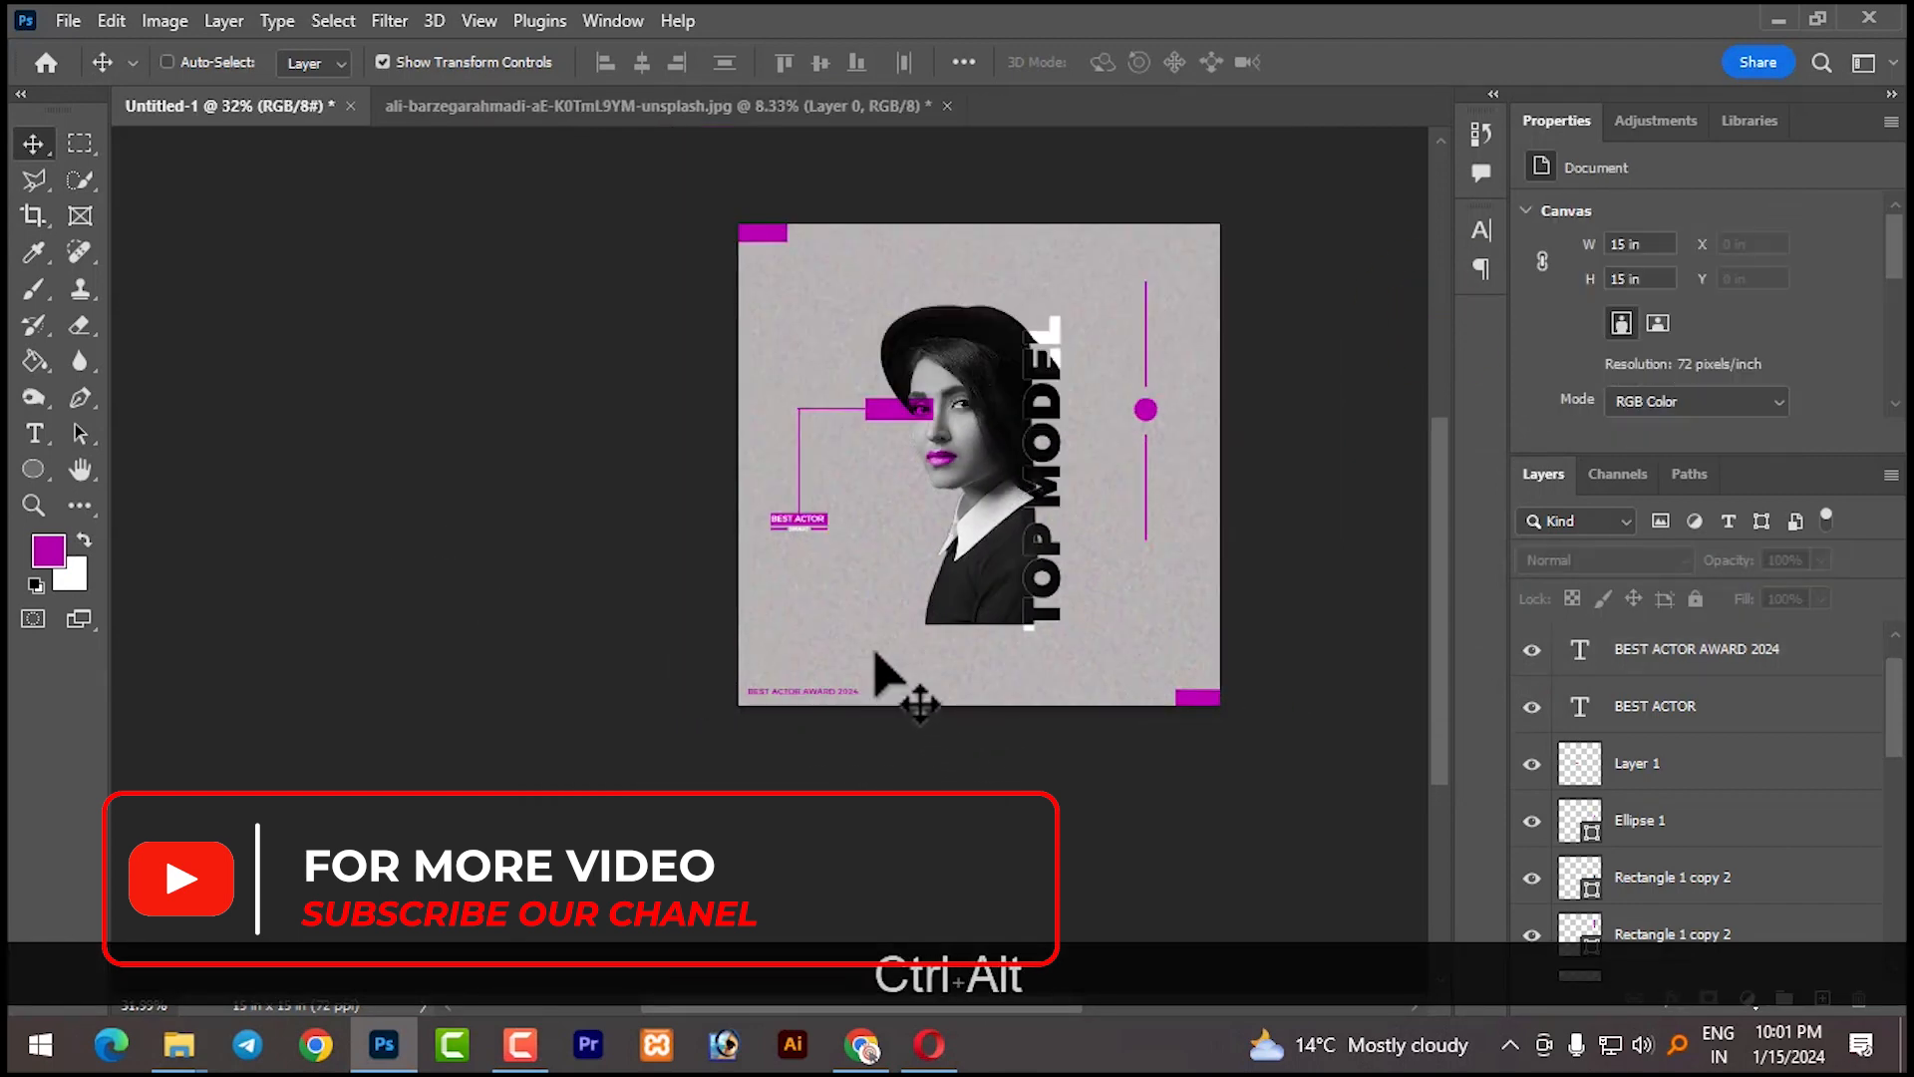
Set the font size of the BEST ACTOR AWARD 2024 text to 60 pt
scroll(876, 641, up, 4)
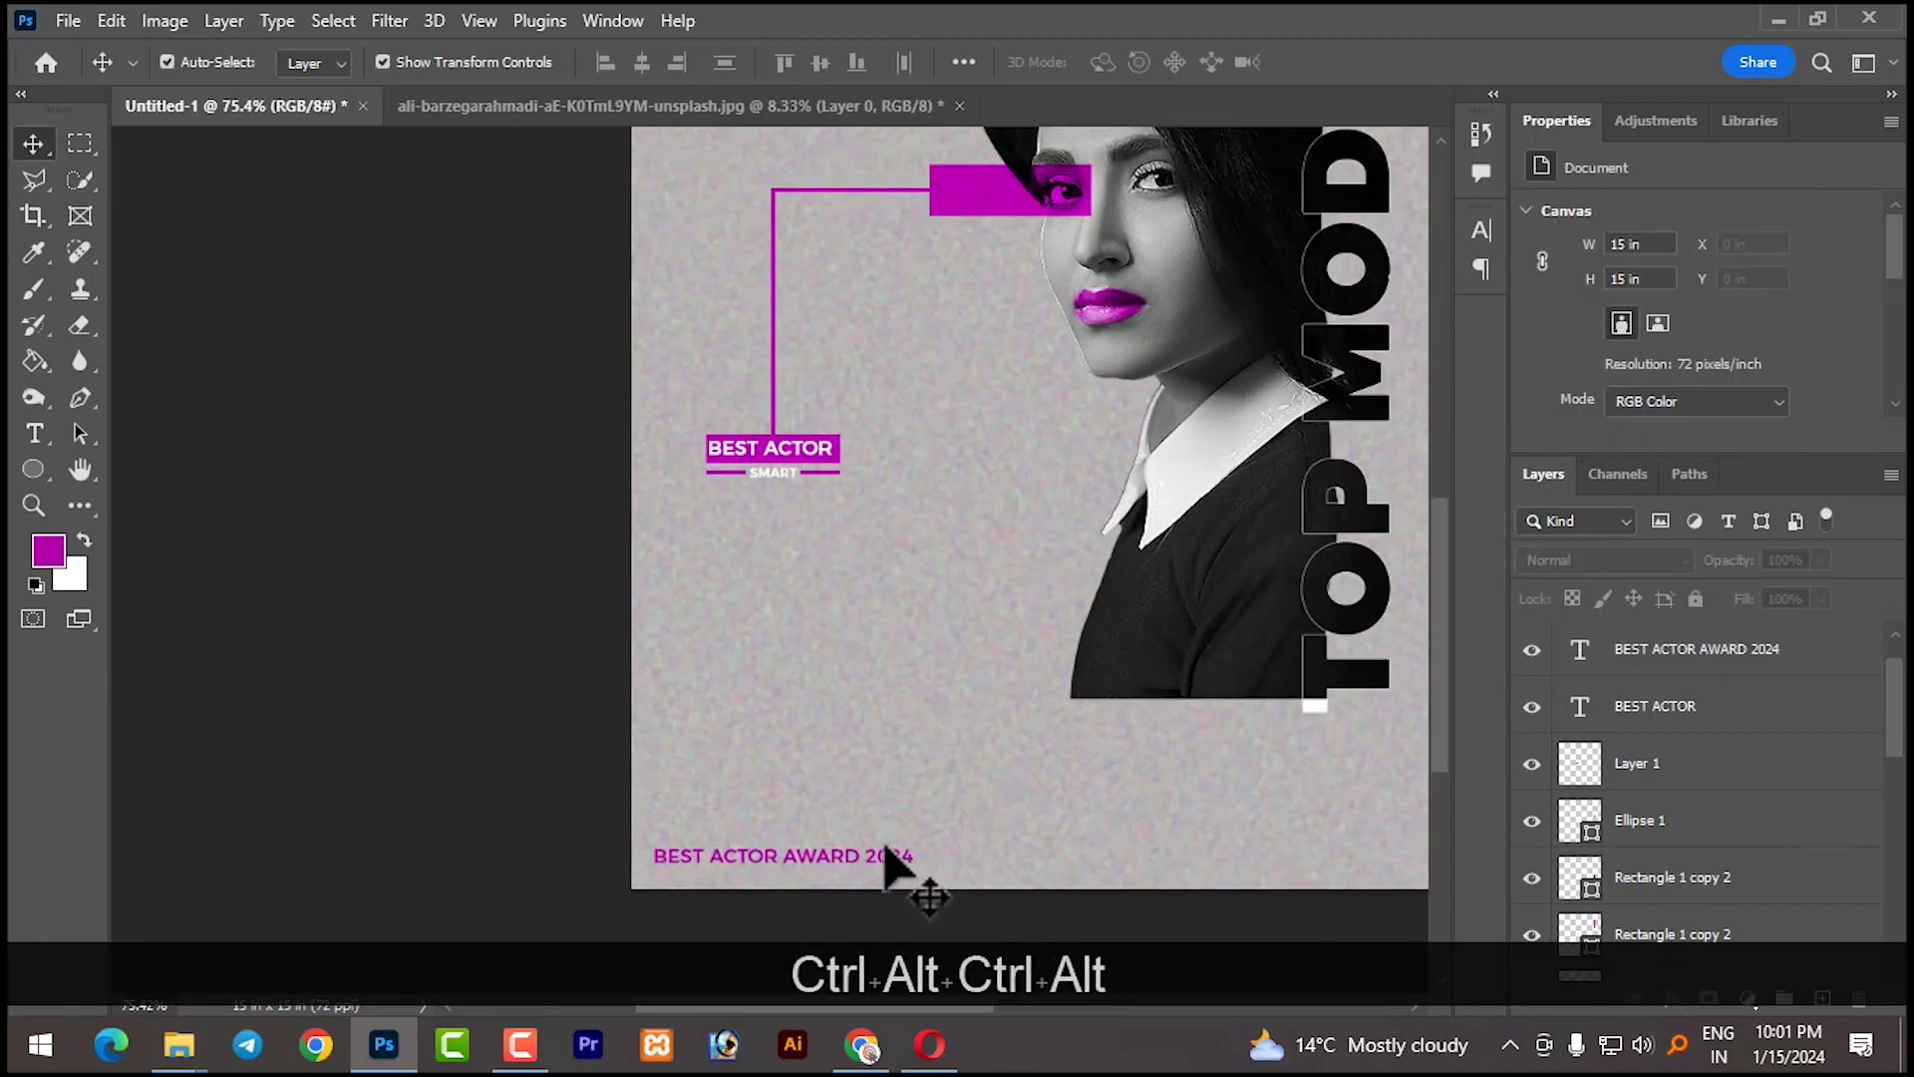
ctrl+click(827, 691)
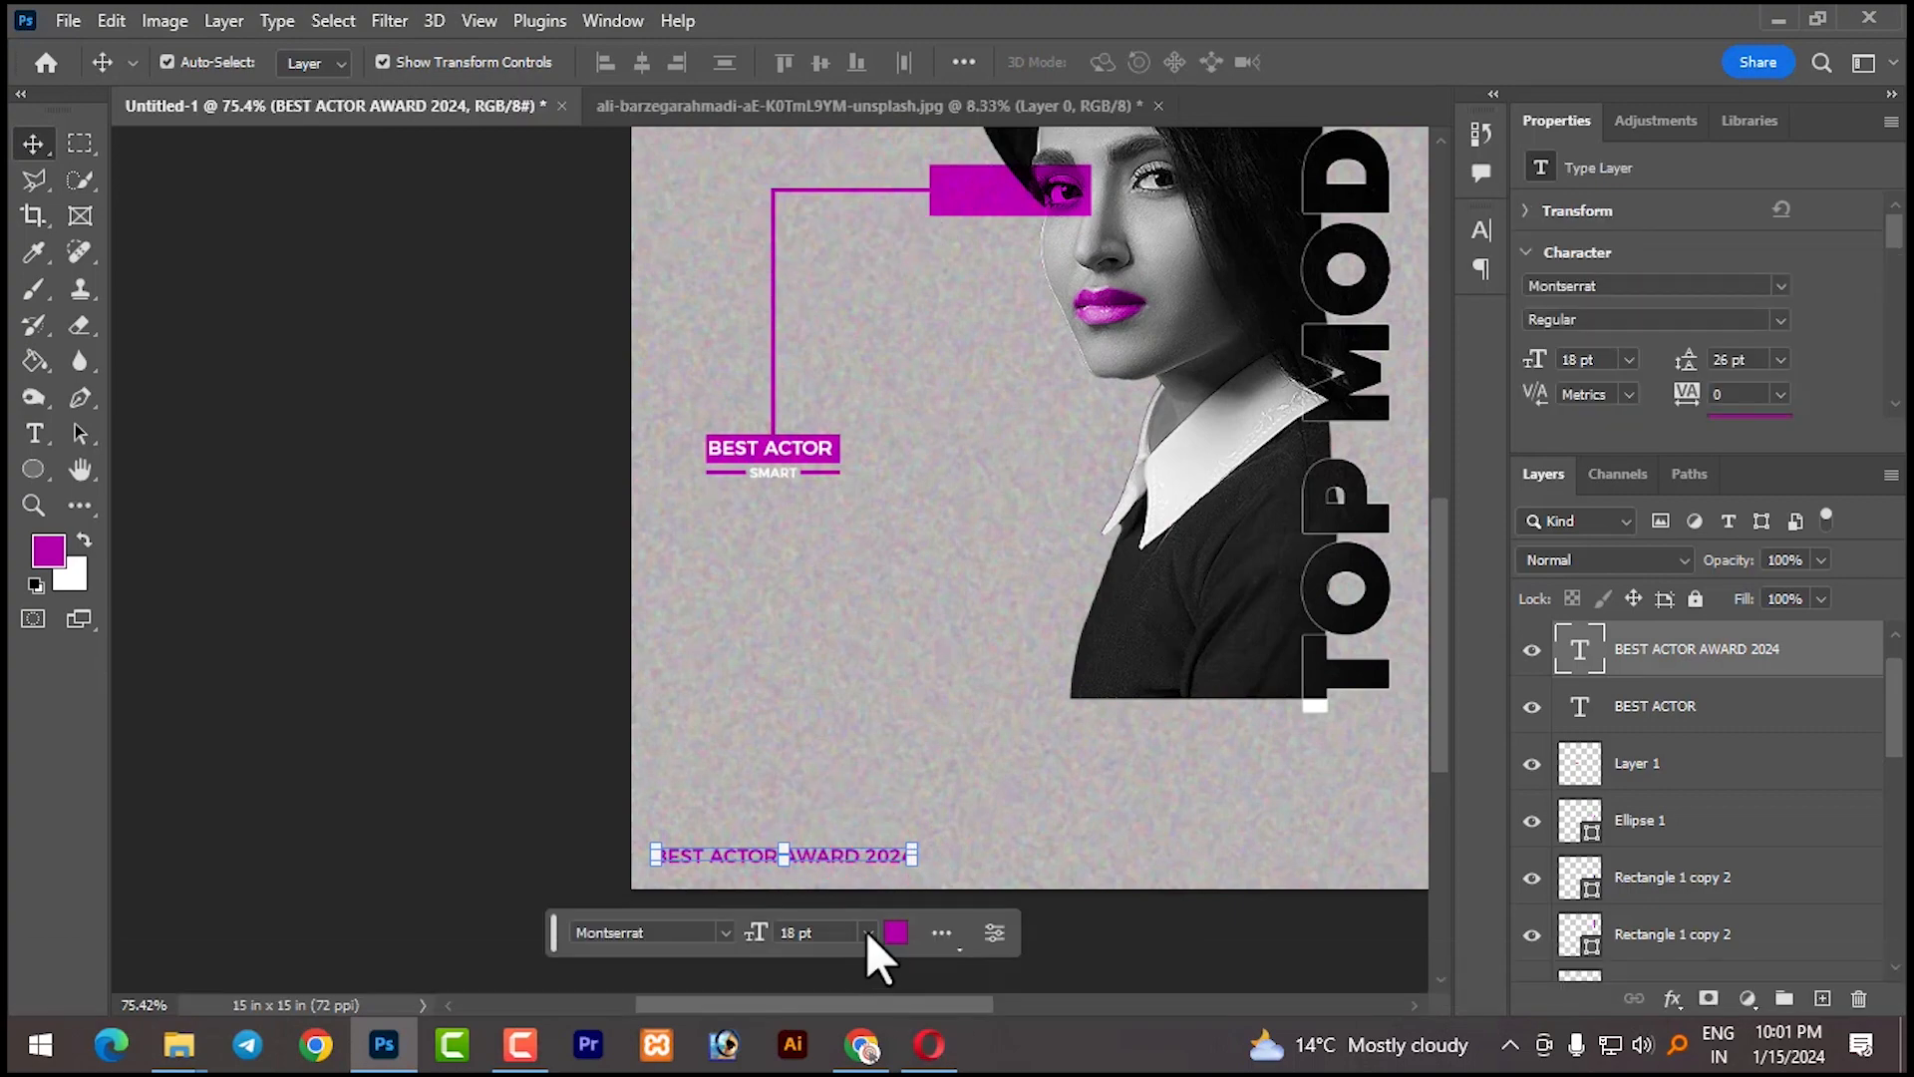
click(870, 931)
click(837, 853)
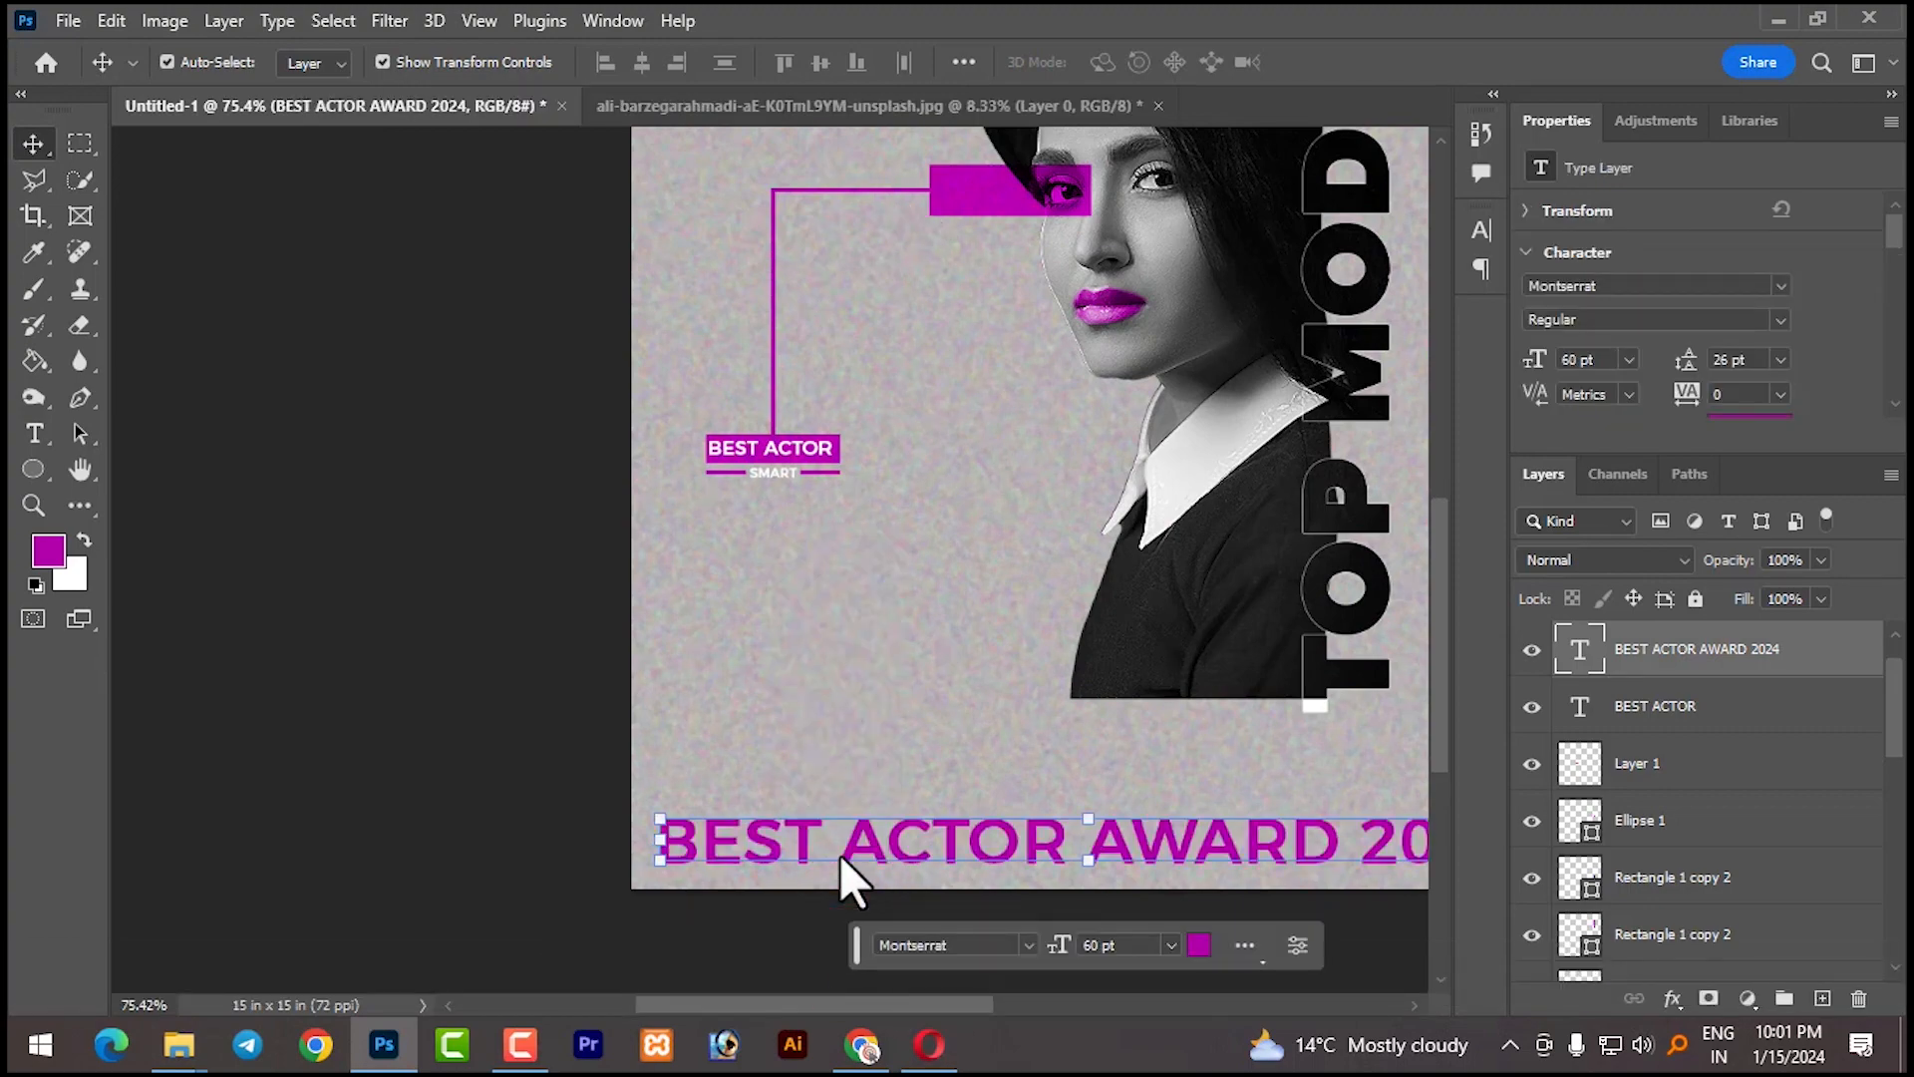
scroll(842, 868, down, 2)
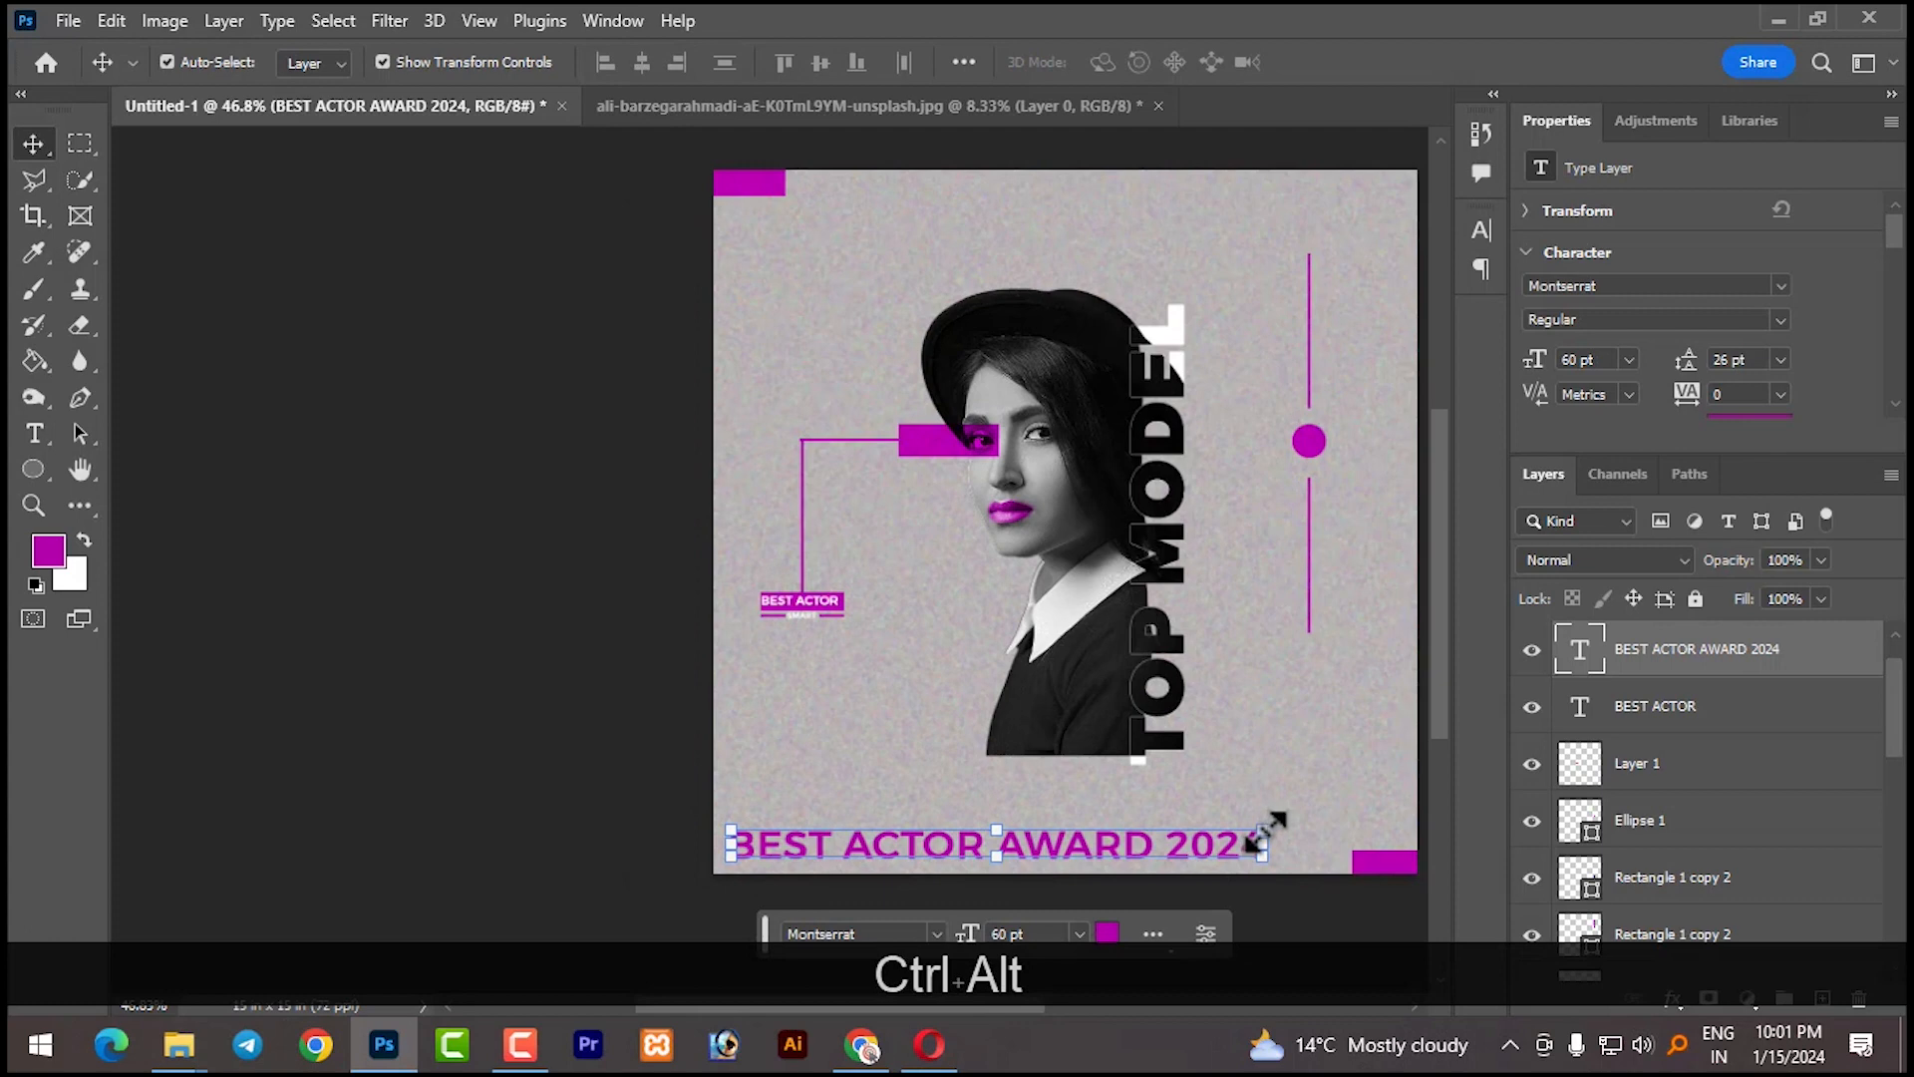
Scale the BEST ACTOR AWARD 2024 text down proportionally to about 50%, roughly 30 pt, and deselect it
drag(1265, 845, 997, 870)
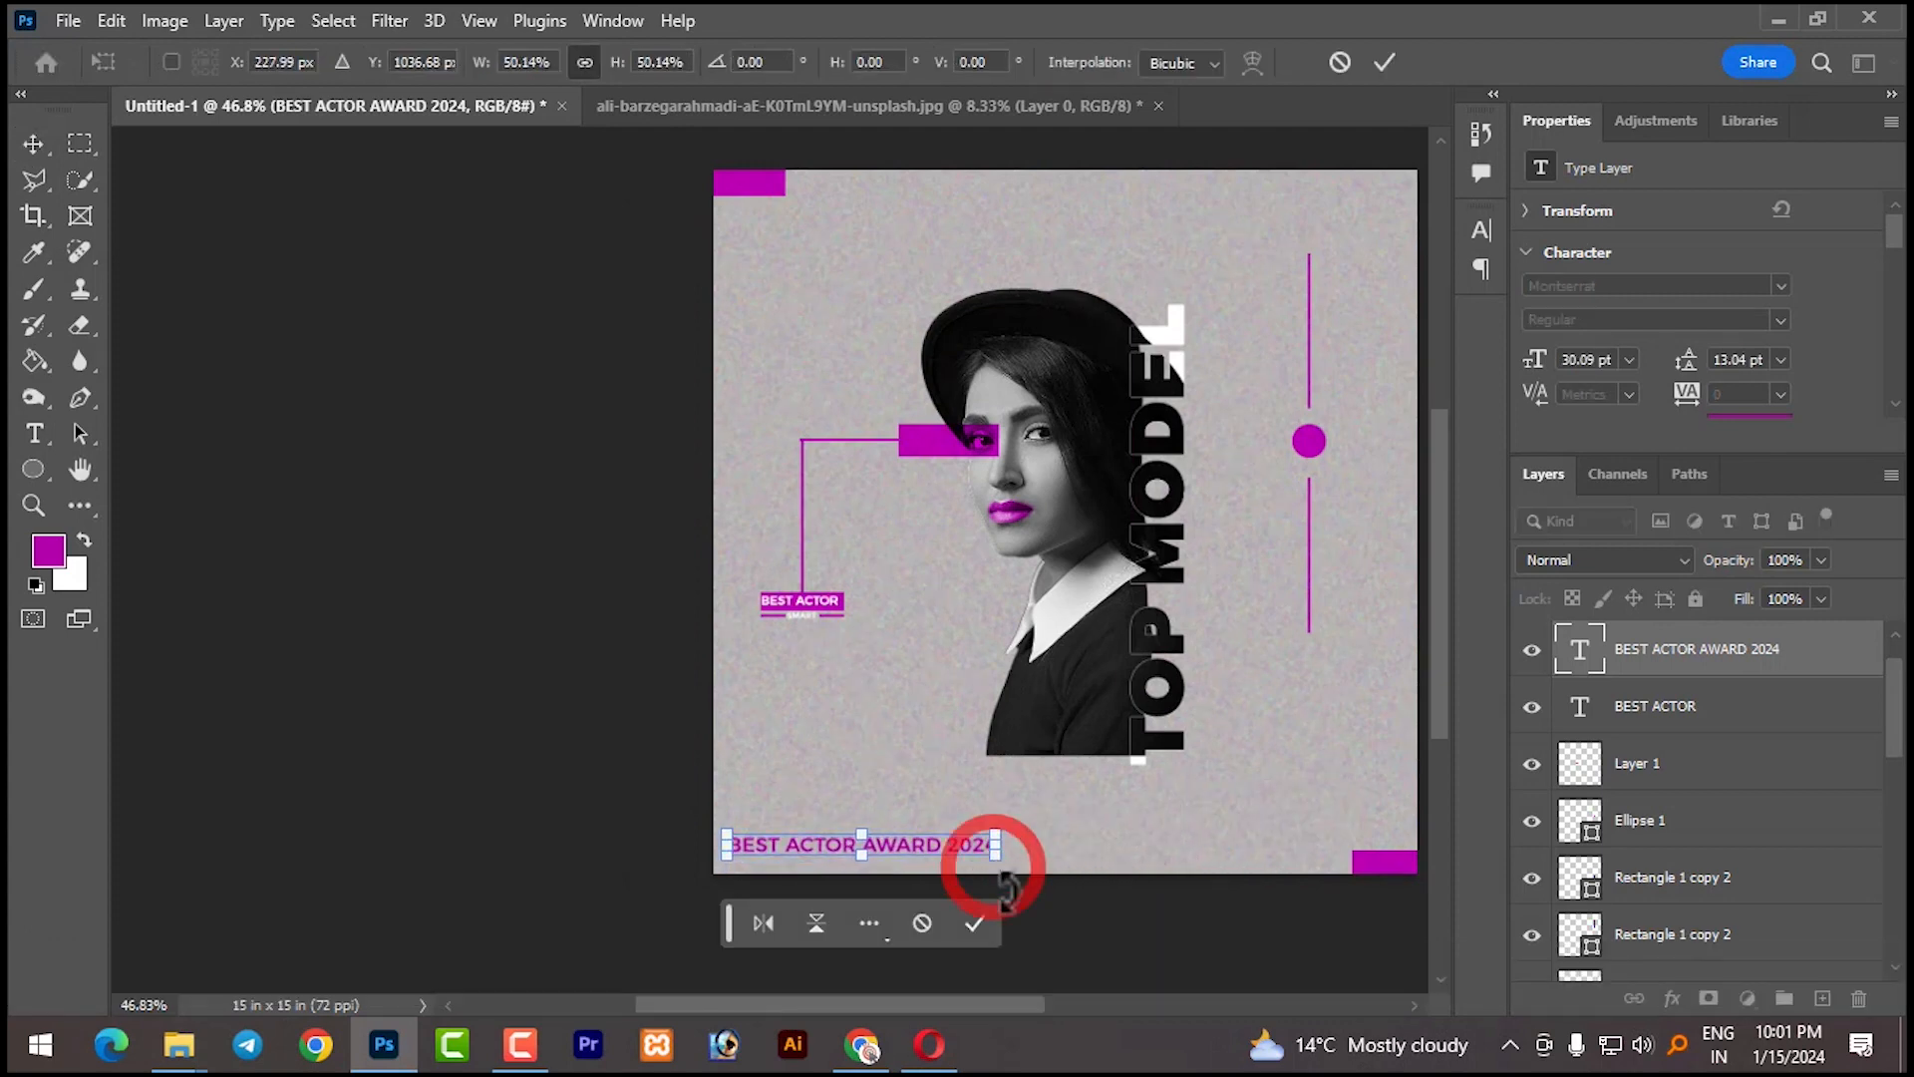
click(984, 935)
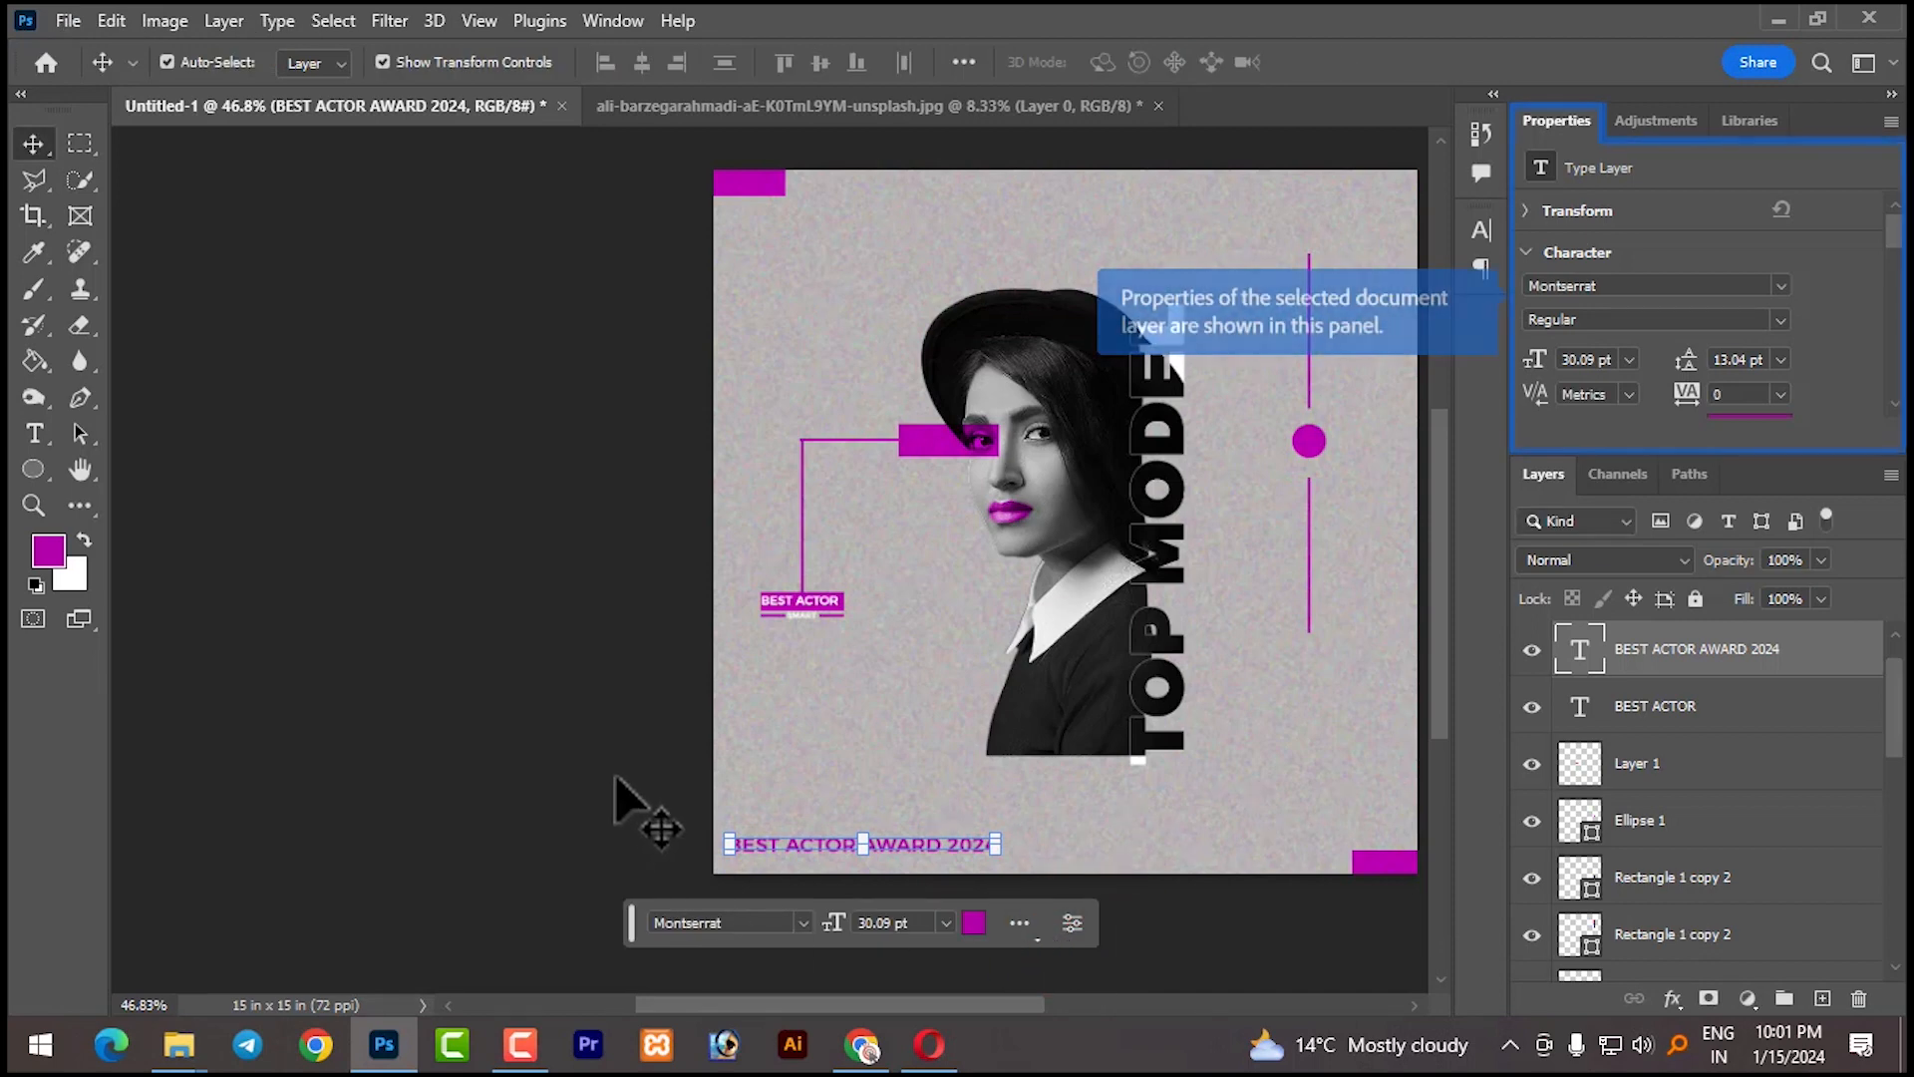
click(586, 781)
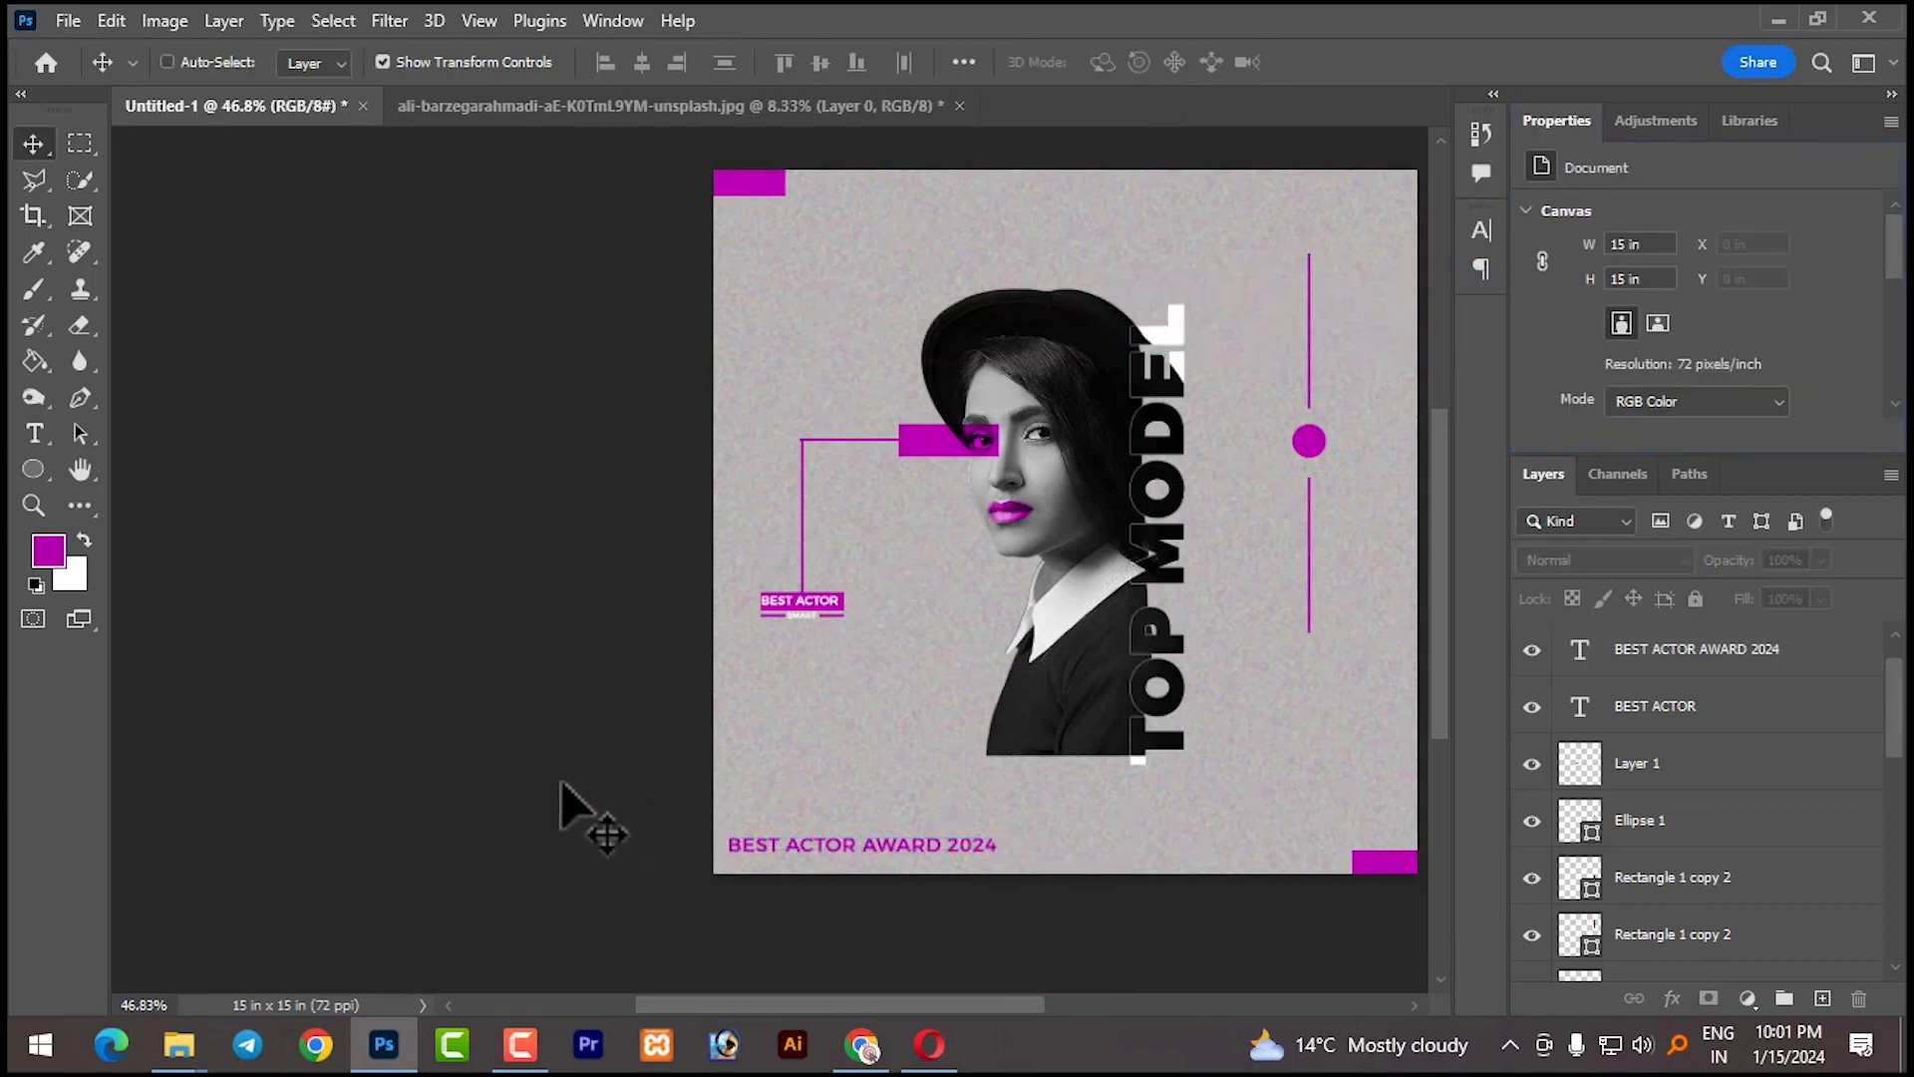
scroll(561, 788, down, 2)
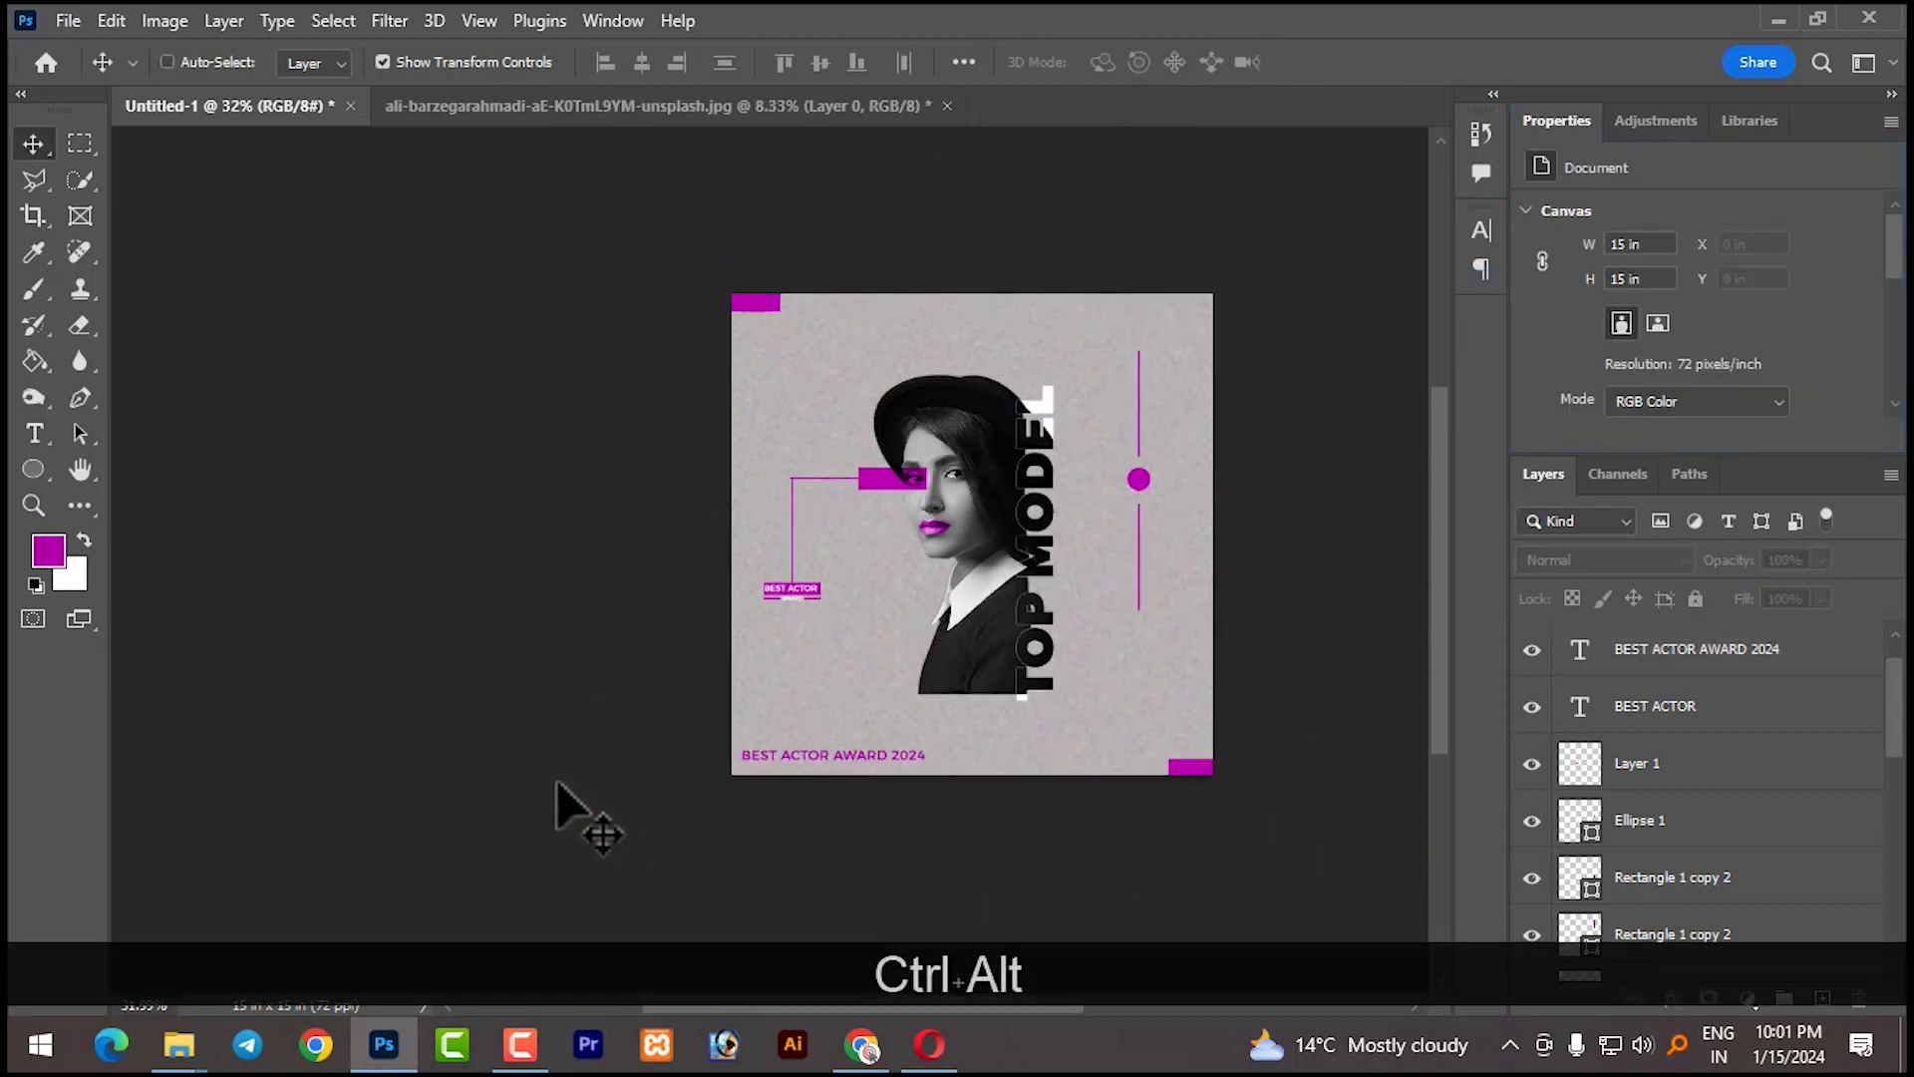